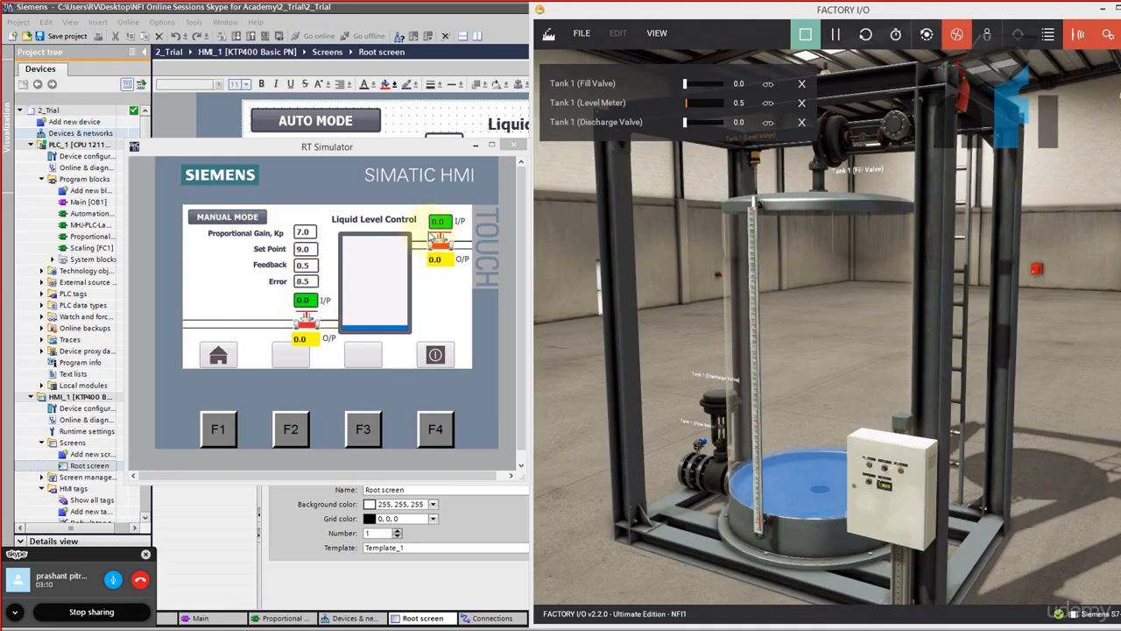
Set the discharge valve's manual input to 2 and the fill valve's manual input to 5 on the simulated HMI
left_click(303, 300)
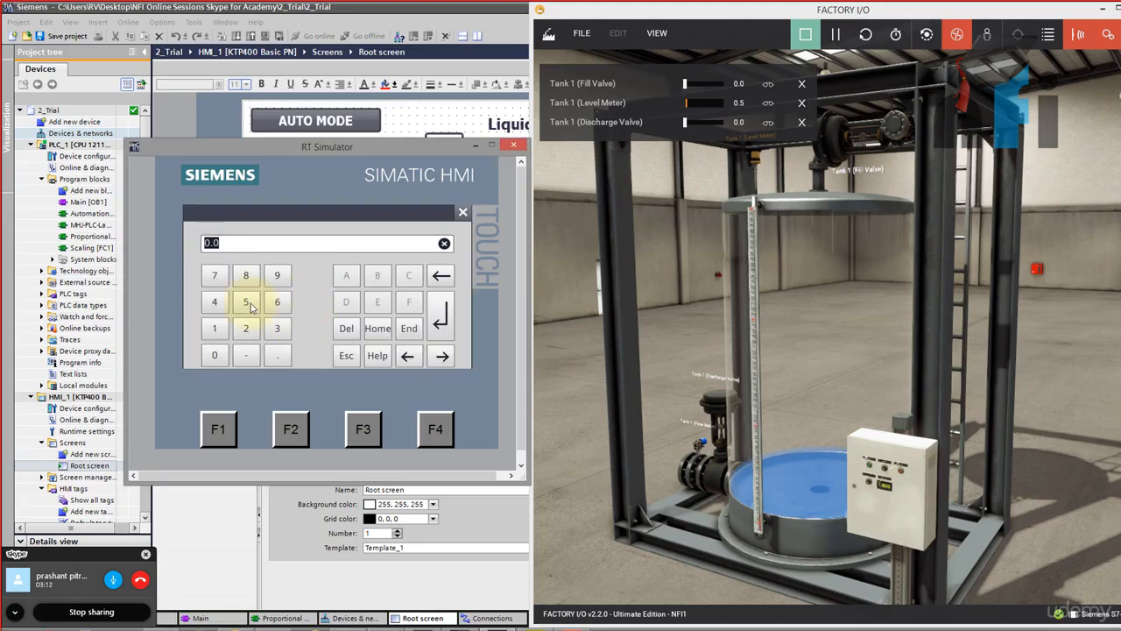
left_click(246, 329)
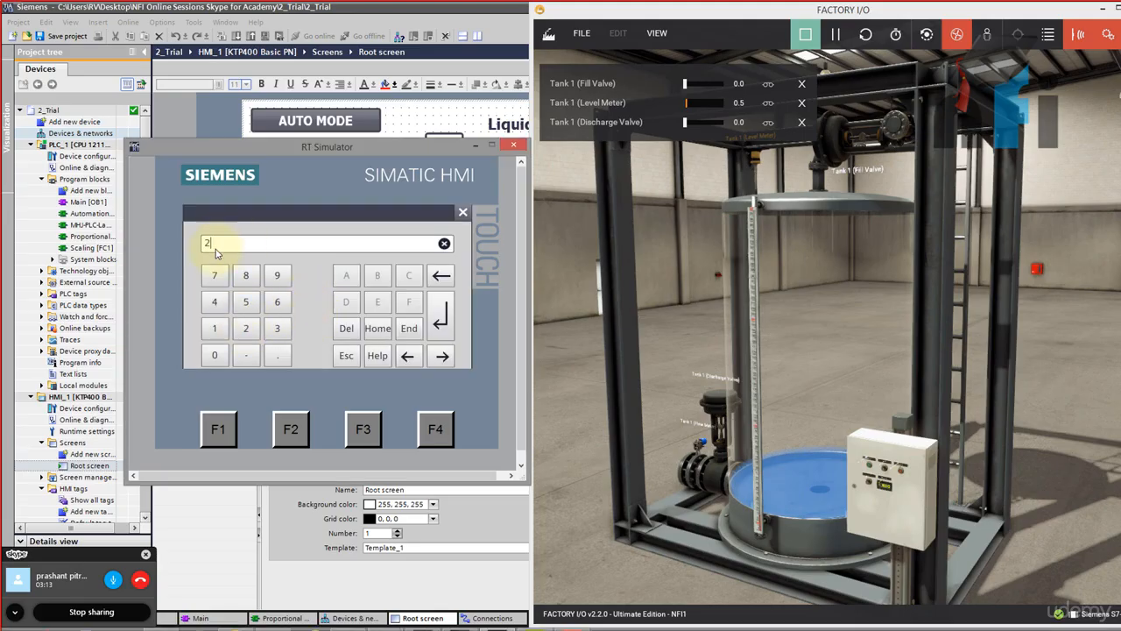
left_click(440, 329)
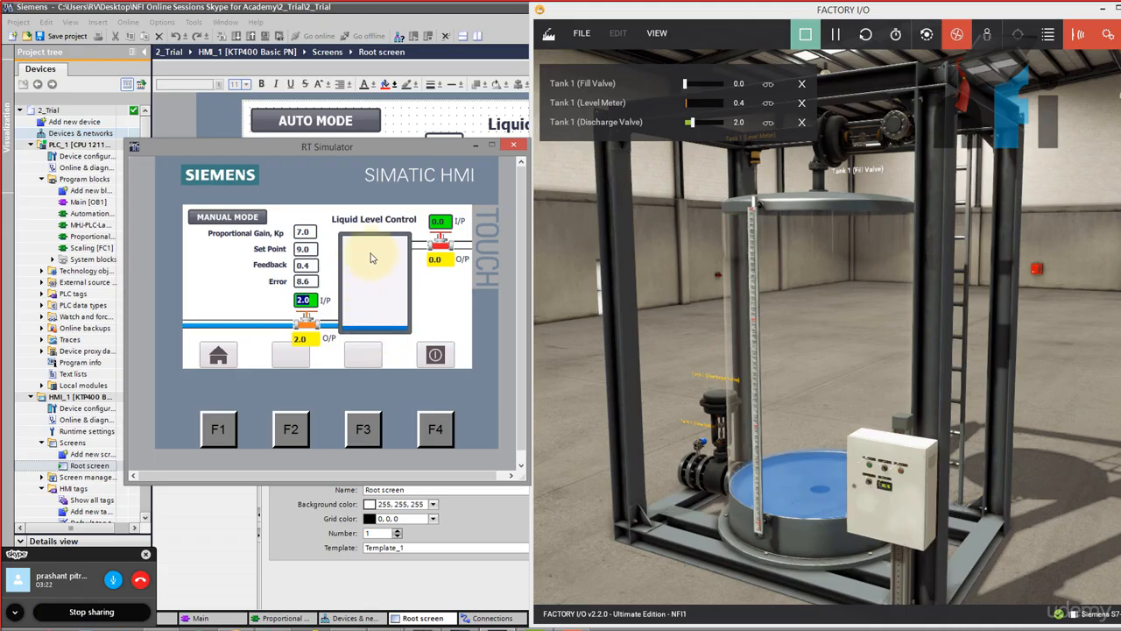
left_click(438, 223)
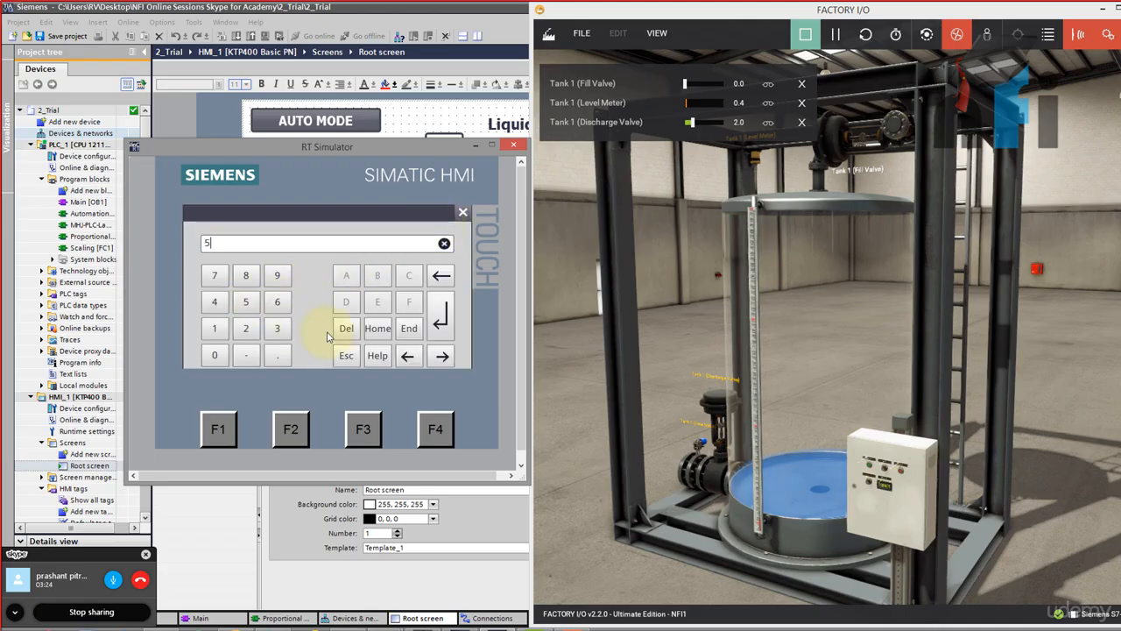
left_click(440, 322)
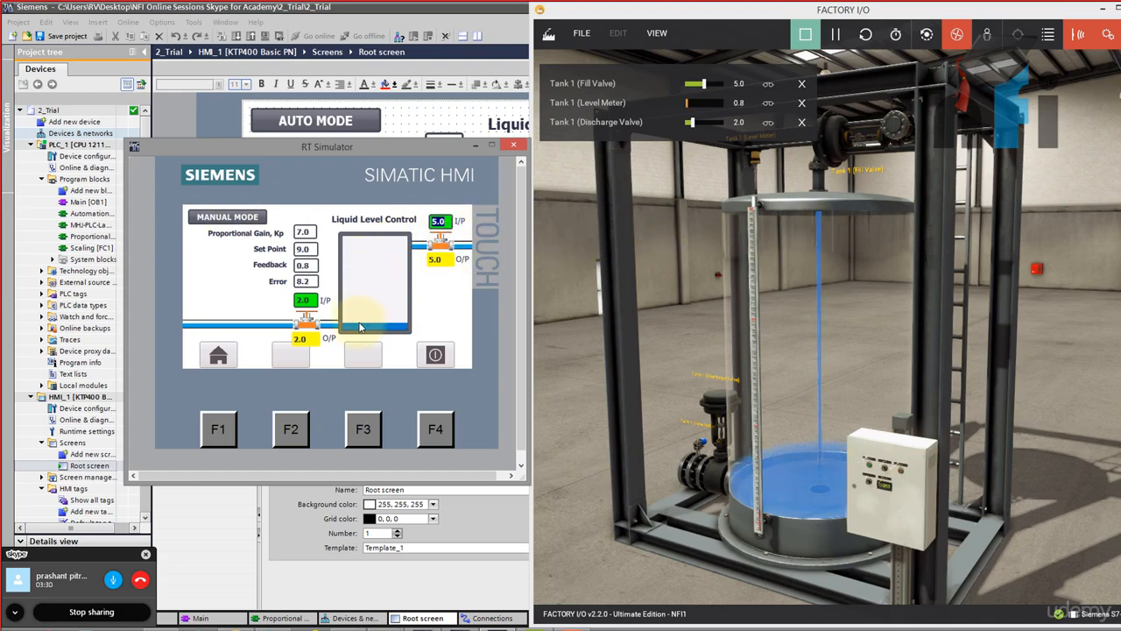
Set the fill valve's manual input to 10 on the simulated HMI
left_click(438, 220)
left_click(215, 328)
left_click(215, 355)
left_click(440, 313)
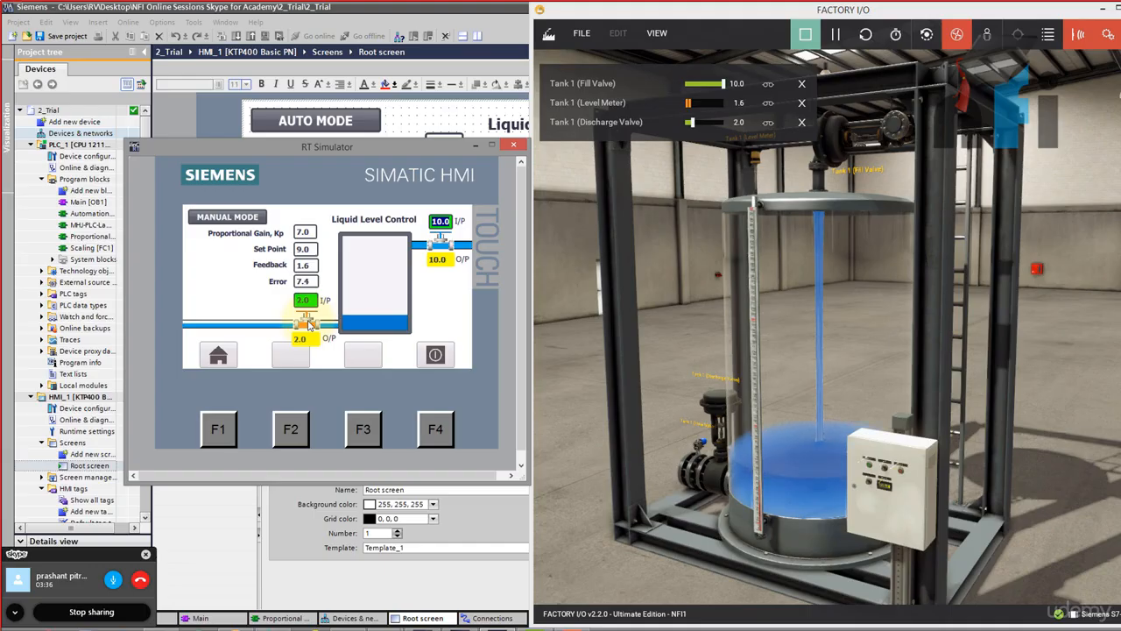
left_click(441, 222)
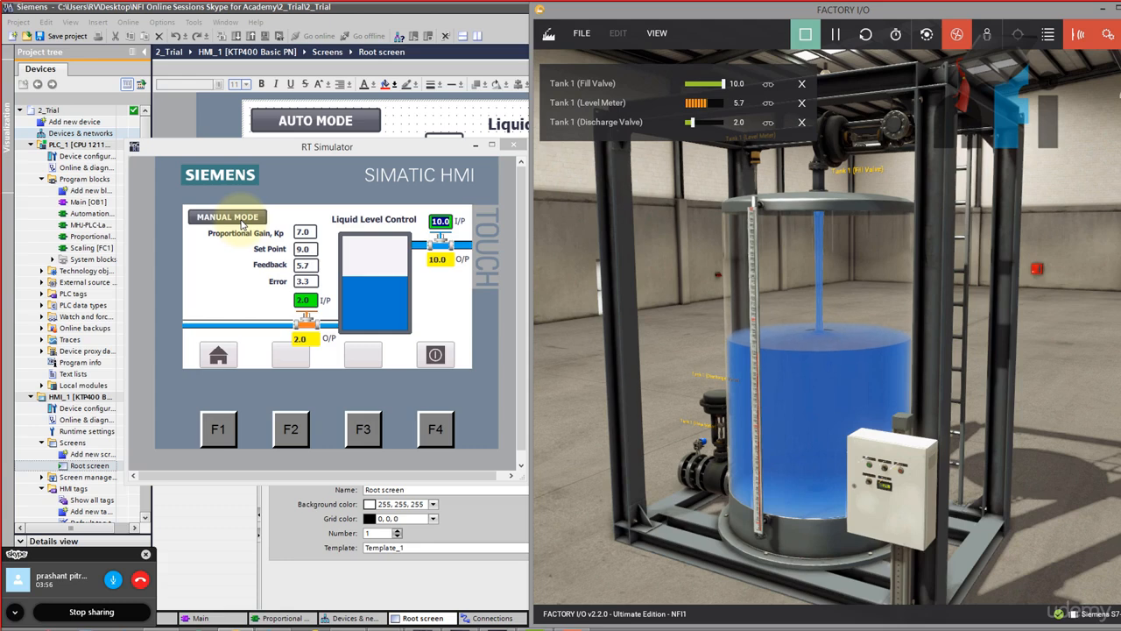
Switch the liquid level control to auto mode and change the set point to 5
left_click(238, 217)
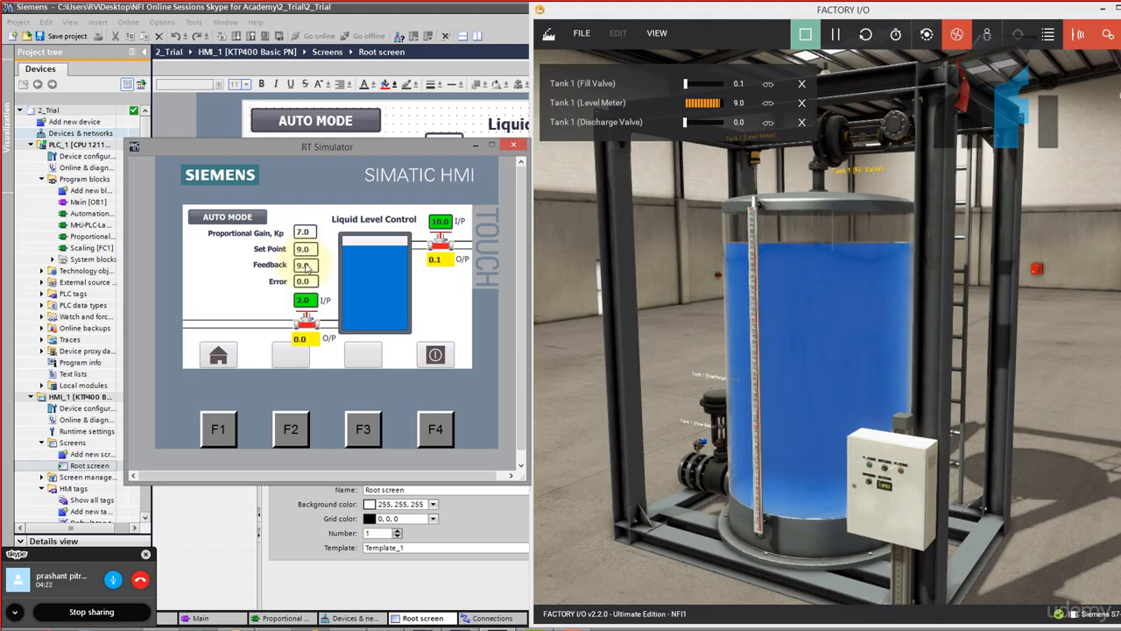
left_click(304, 249)
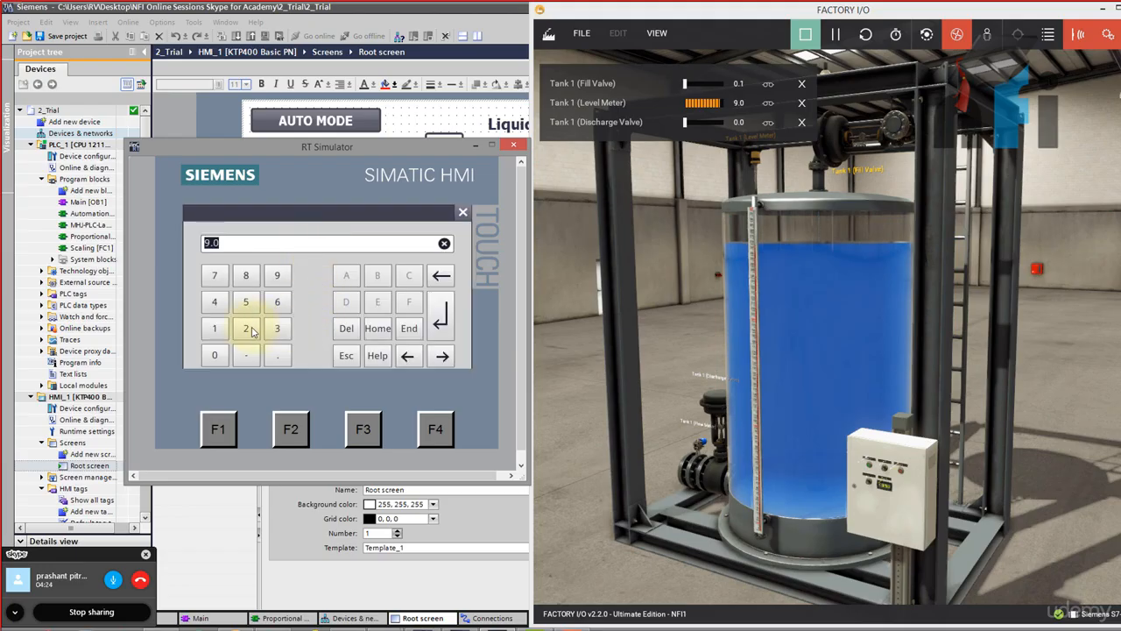
left_click(437, 329)
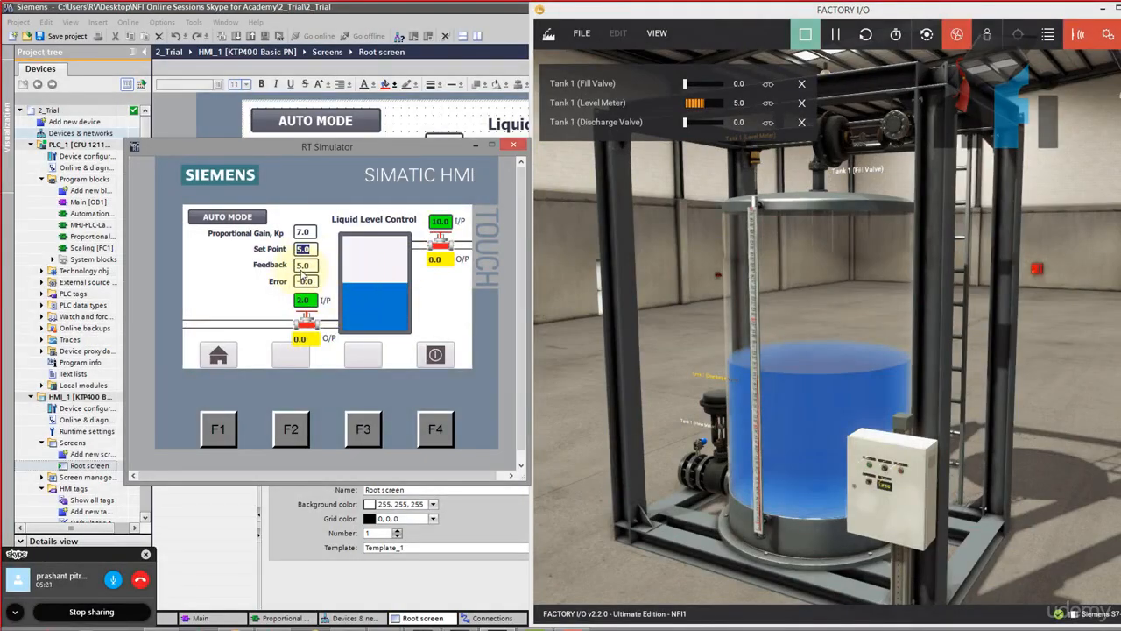
Switch the level control to manual mode to disturb the tank level, and return it to auto mode
left_click(231, 218)
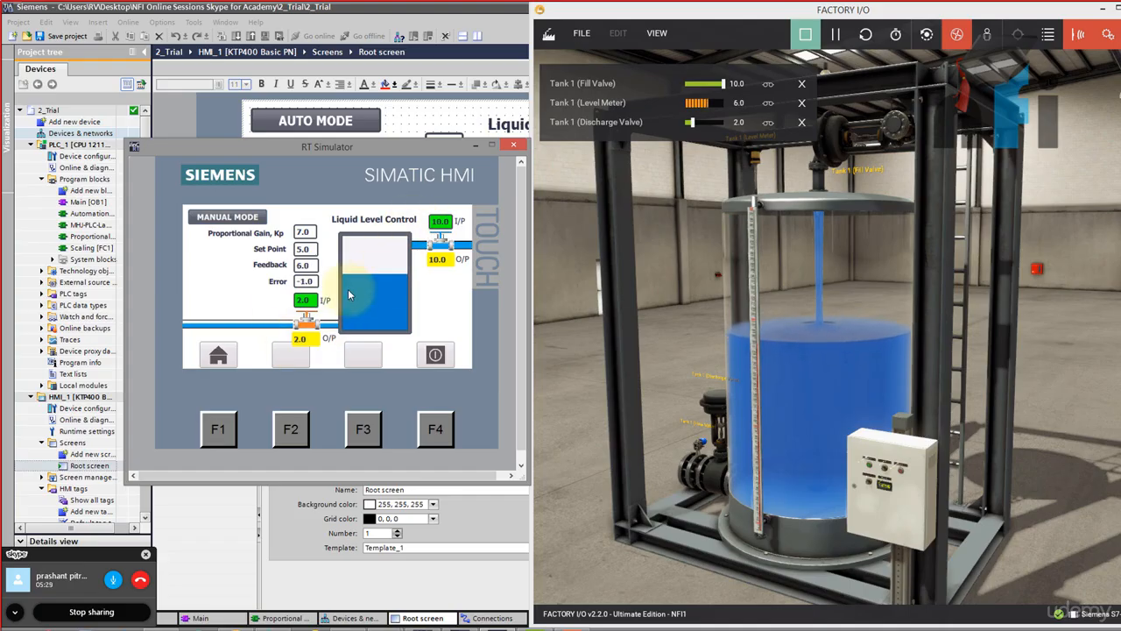
left_click(230, 219)
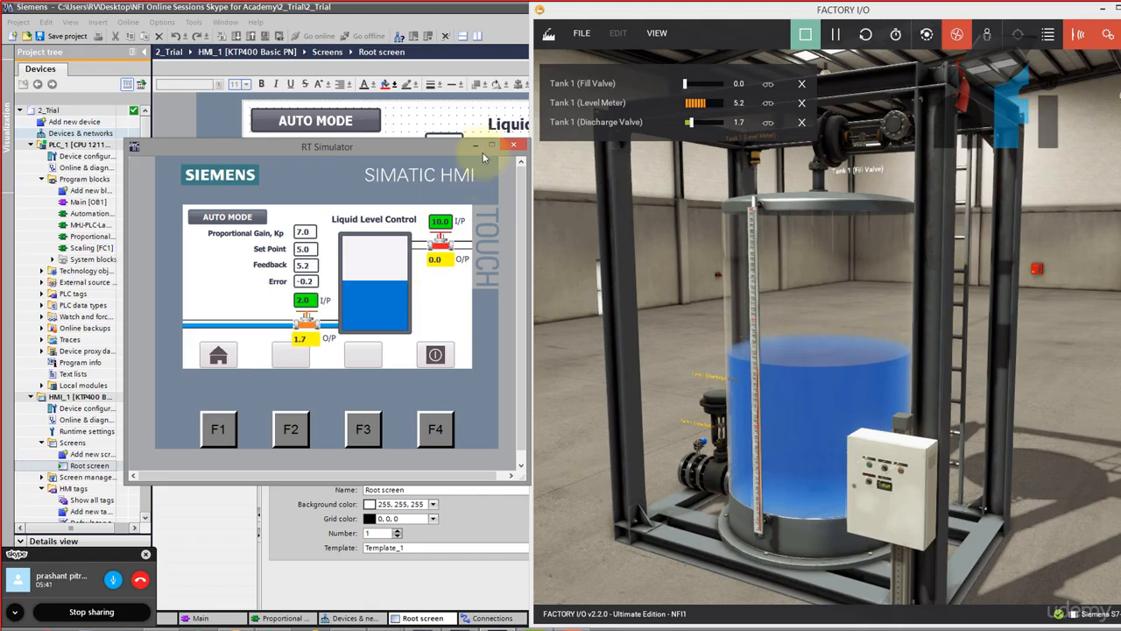
Close the HMI runtime simulator and save the changes to the 2_Trial project while closing it
left_click(513, 149)
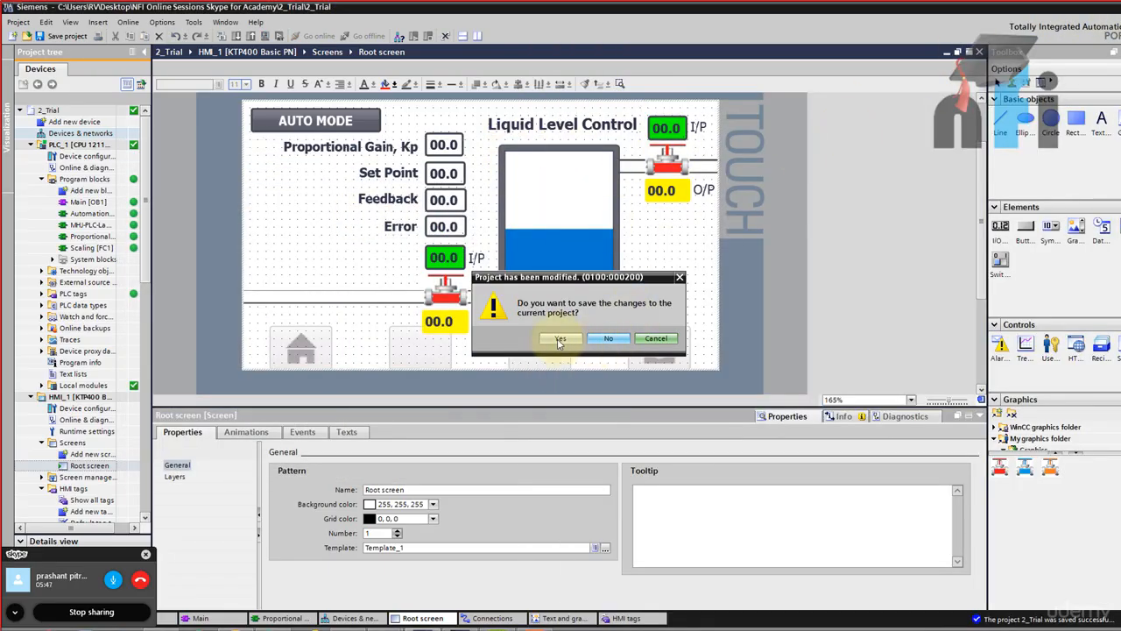
left_click(545, 344)
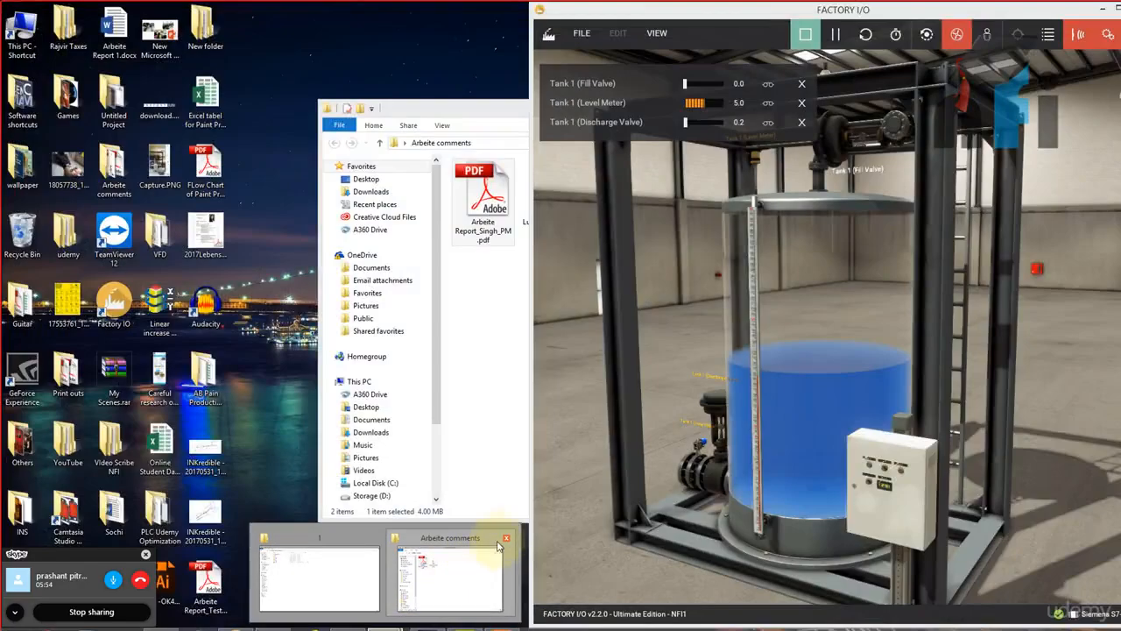
Close the Arbeite comments folder window, switch to TIA Portal and open project 1 in the project view
left_click(509, 542)
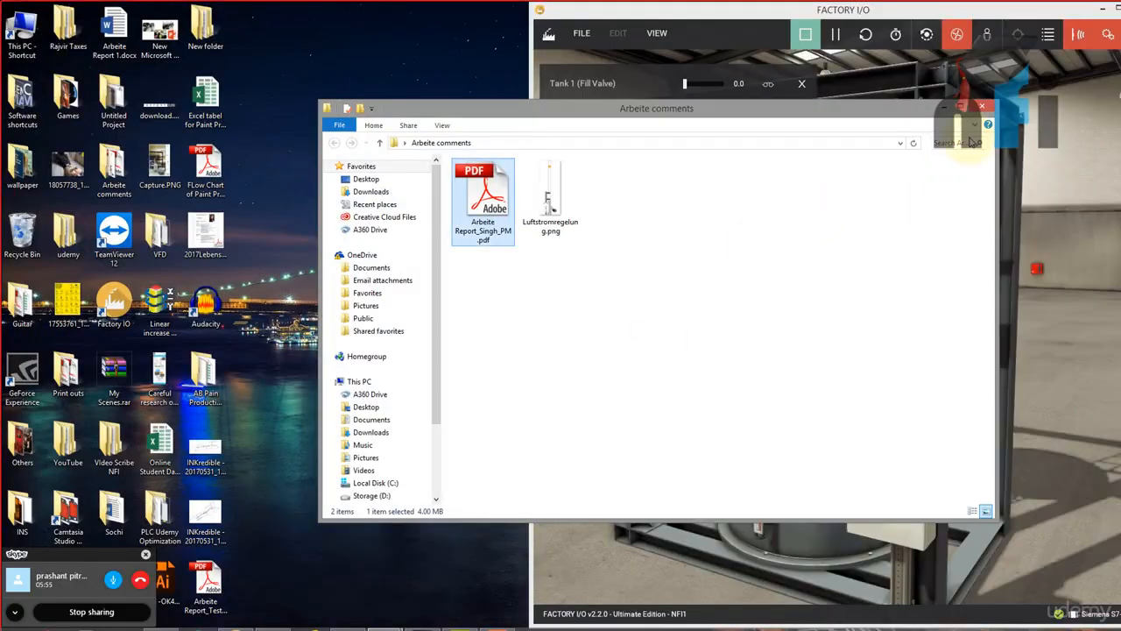
left_click(982, 106)
left_click(373, 626)
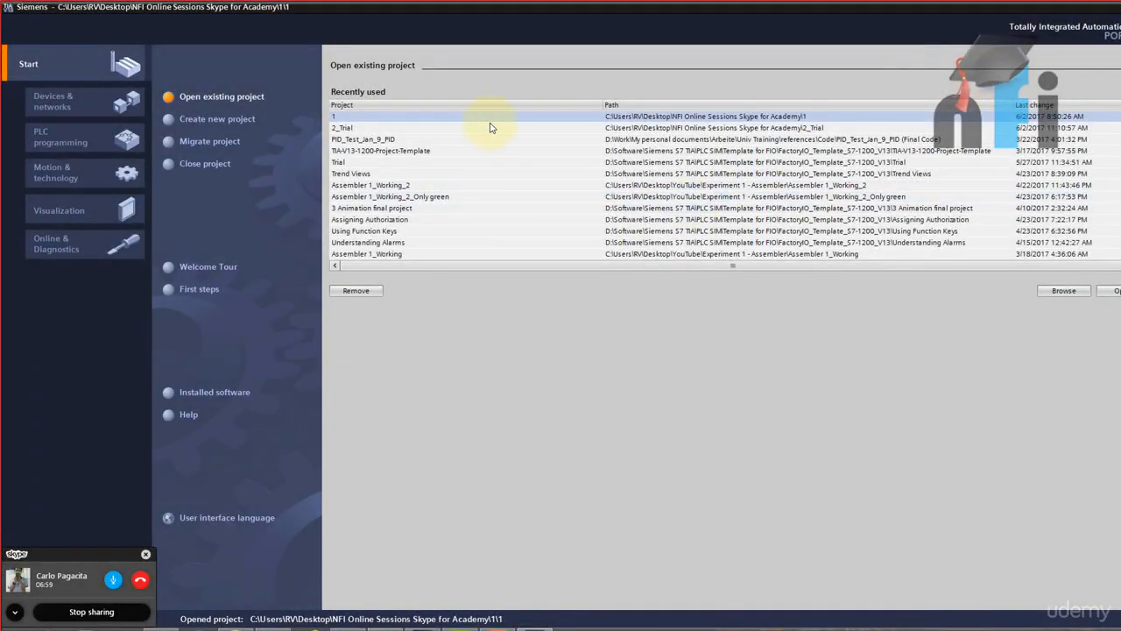
left_click(1109, 290)
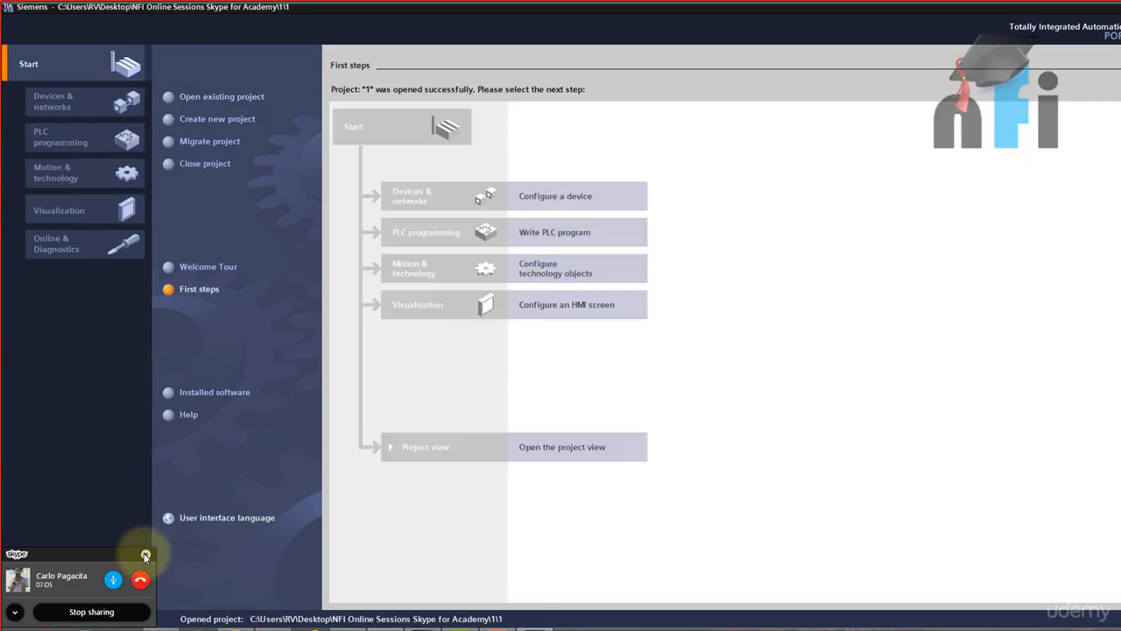
left_click_drag(137, 551, 244, 562)
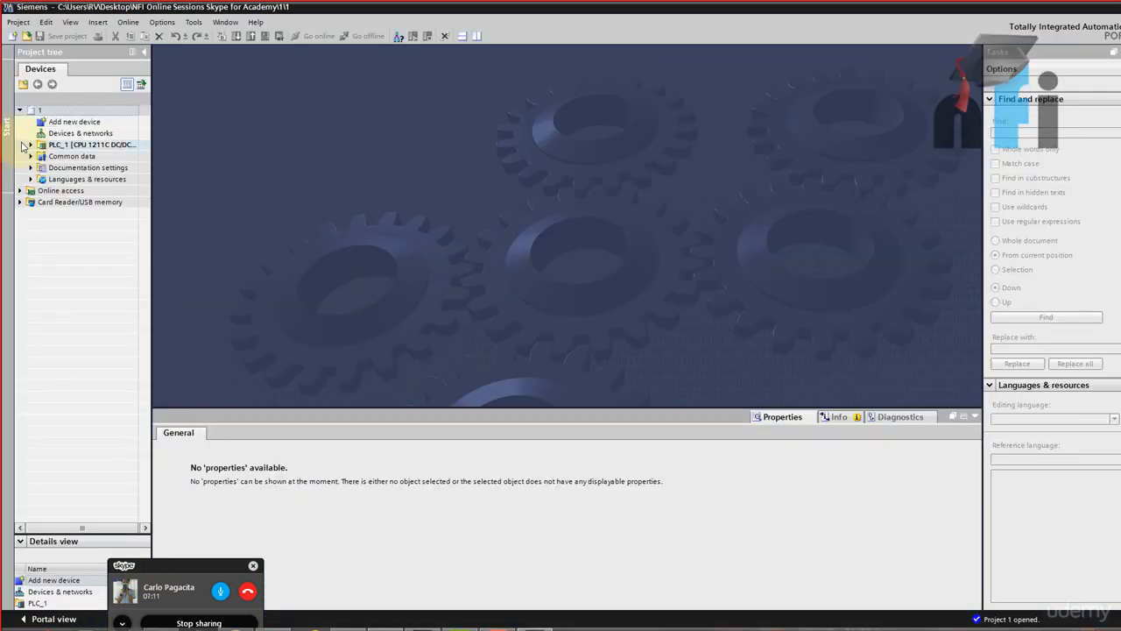
Open the Main [OB1] block from PLC_1's program blocks and move the call overlay clear of the editor
left_click(32, 145)
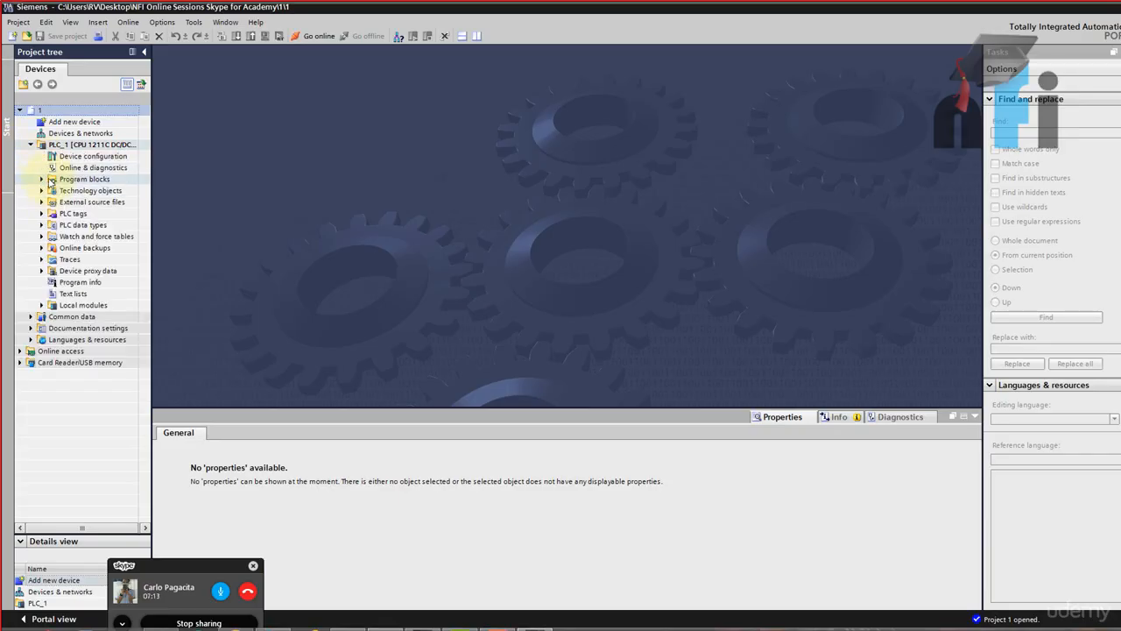
left_click(50, 180)
double_click(50, 179)
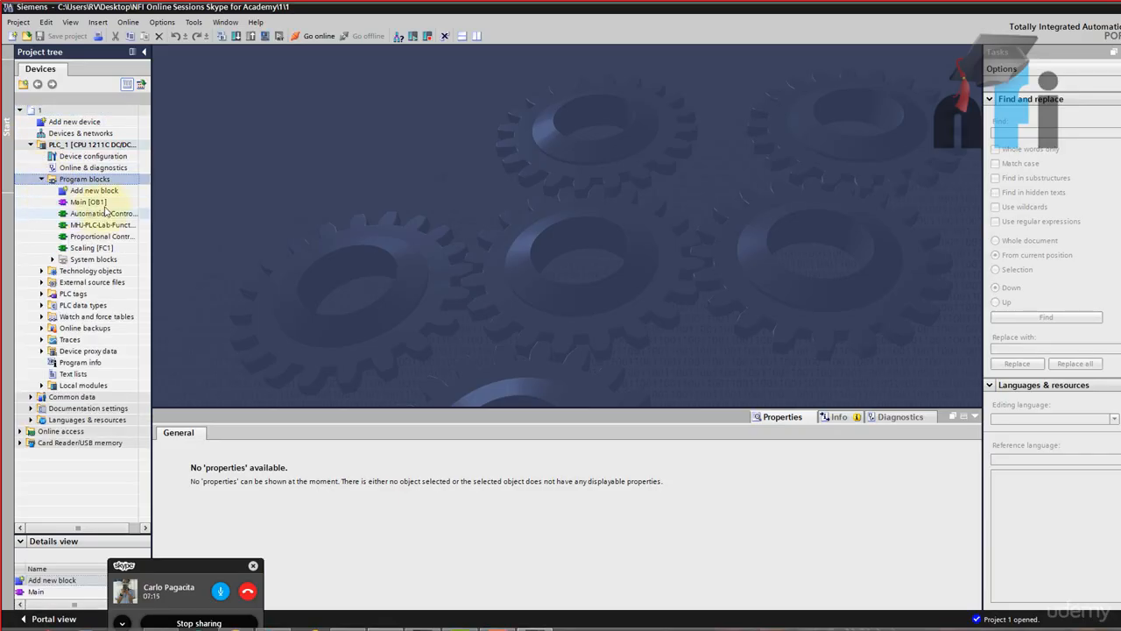
double_click(91, 203)
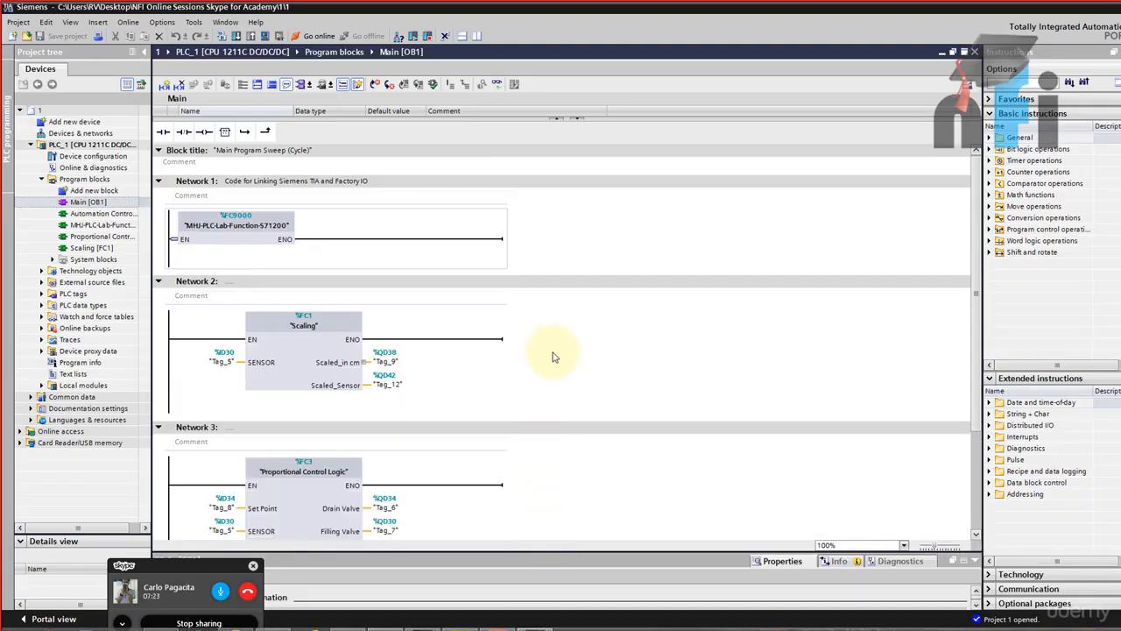
left_click_drag(193, 571, 1120, 575)
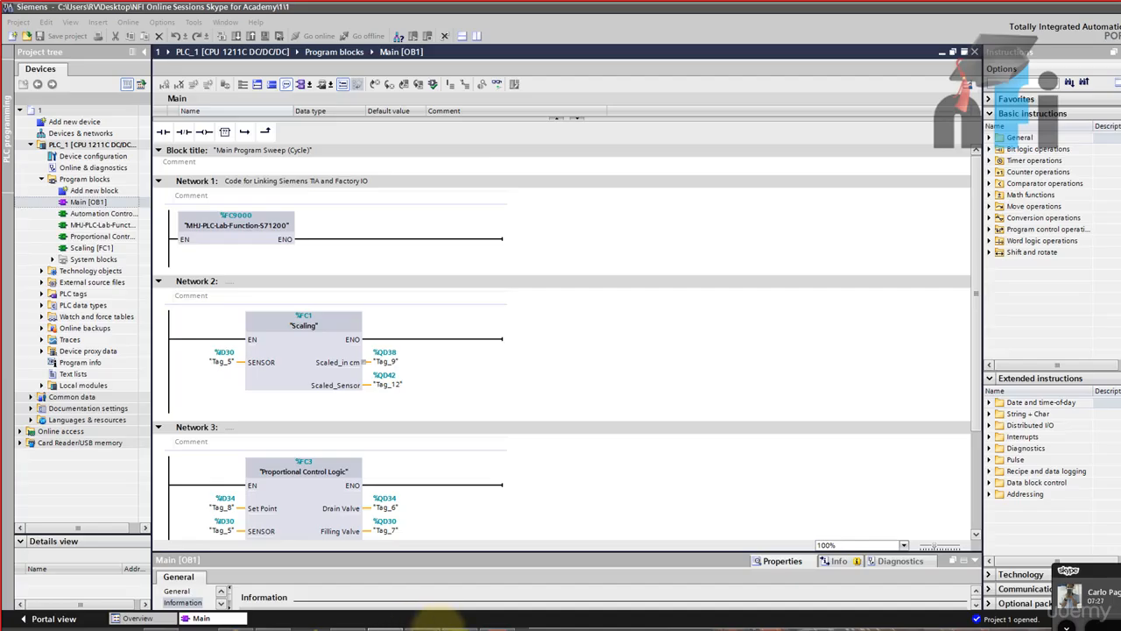
Switch to Factory I/O, add the control box's Kp tag to the displayed tag list and try adjusting the Kp knob
left_click(275, 627)
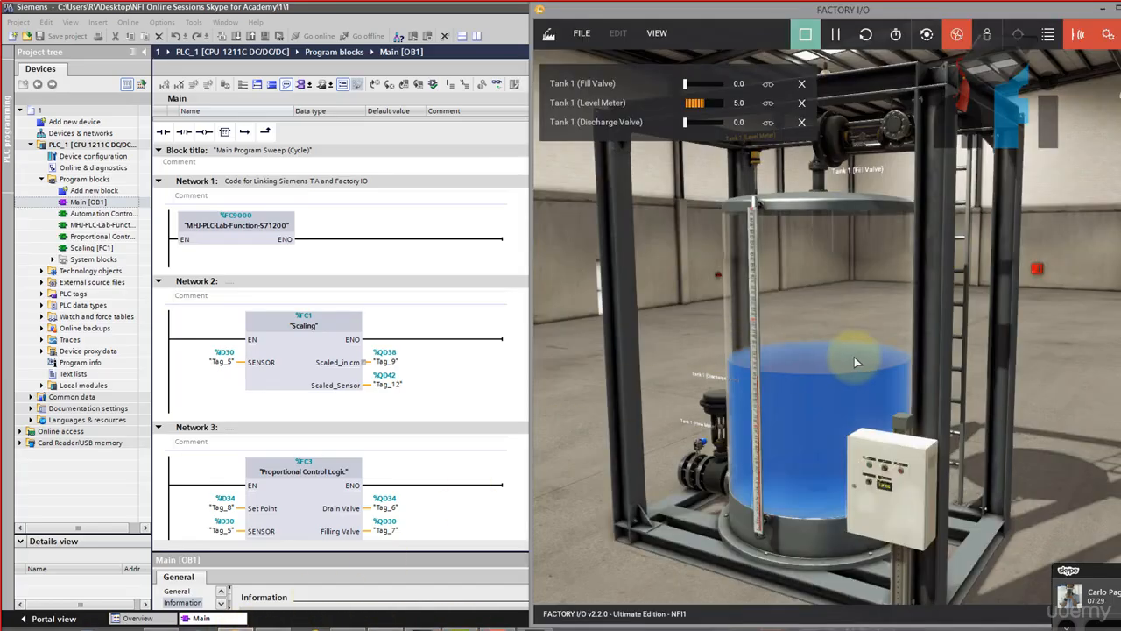
scroll(854, 358, "up", 5)
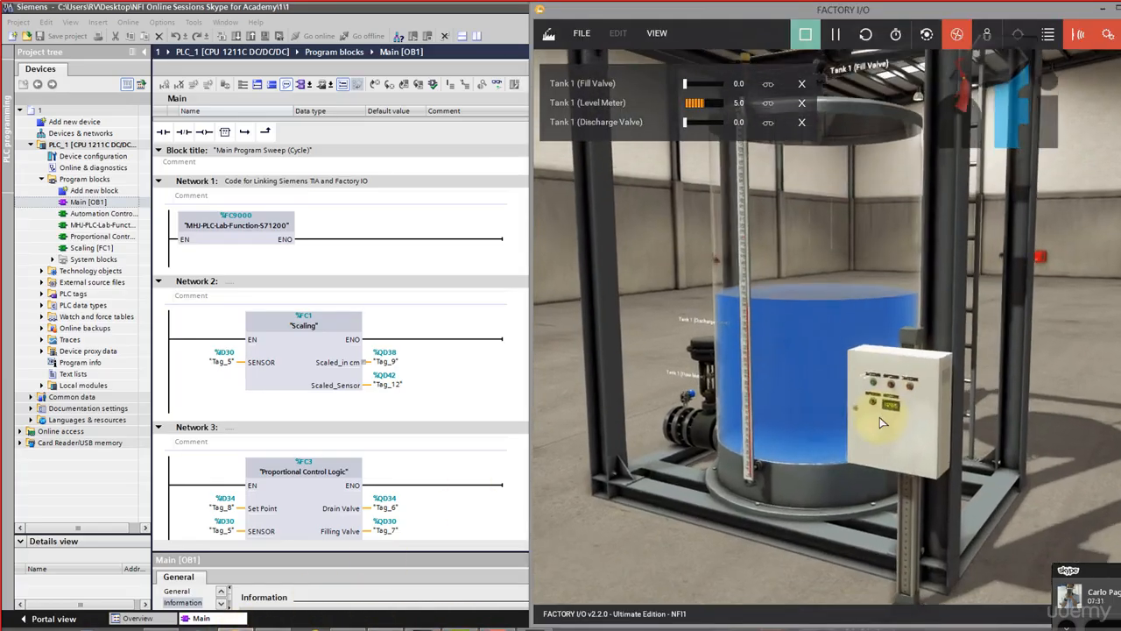
scroll(879, 417, "up", 3)
scroll(879, 401, "up", 4)
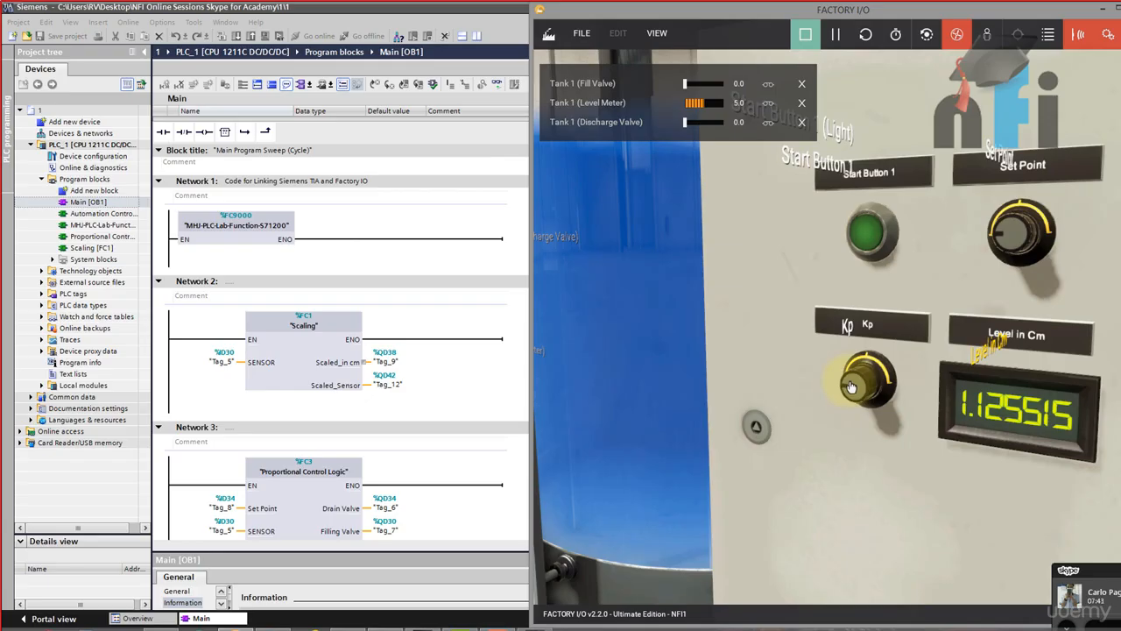
left_click(853, 326)
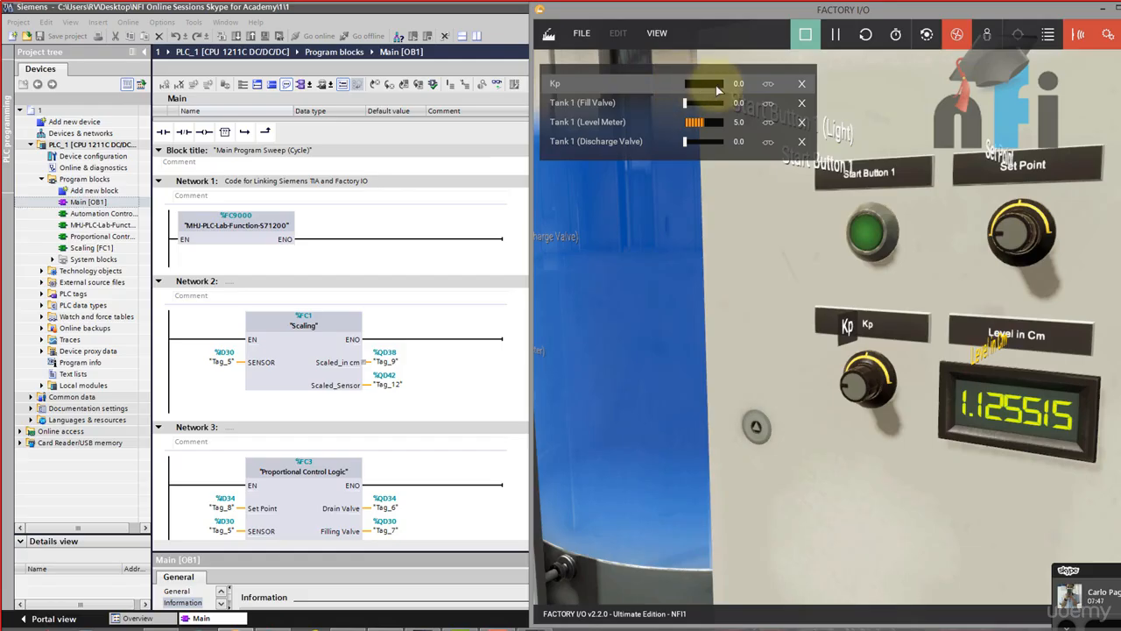
mouse_move(852, 389)
left_mouse_down()
mouse_move(856, 364)
mouse_move(886, 403)
mouse_move(863, 361)
mouse_move(836, 387)
left_mouse_up()
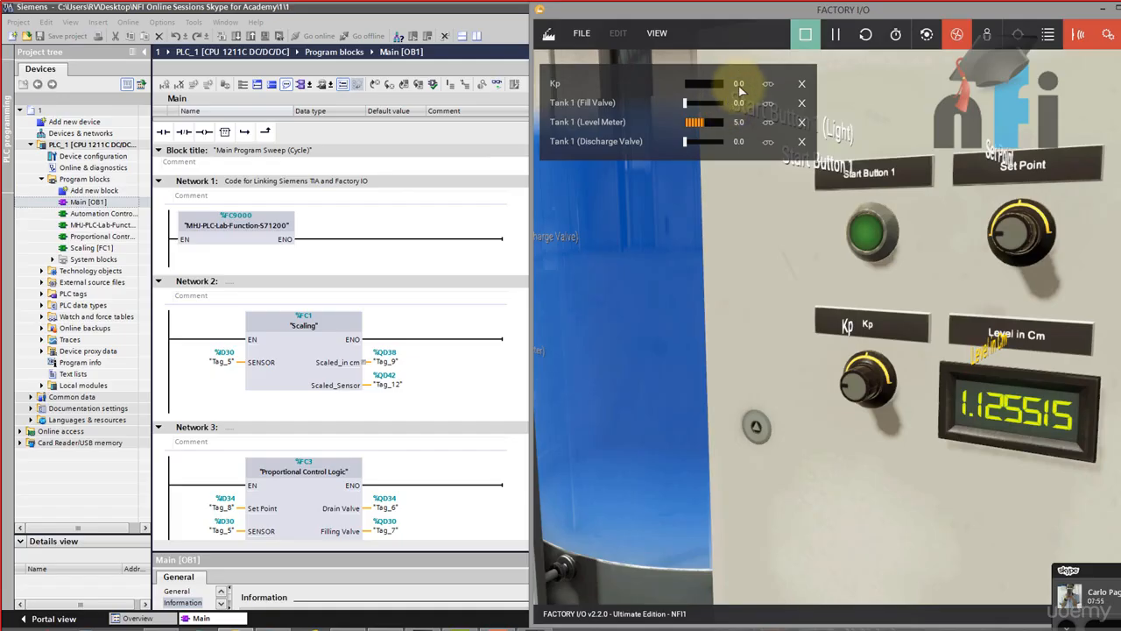
Return to TIA Portal and open the Proportional Control Logic block called in Network 3 of Main
left_click(416, 328)
scroll(429, 312, "down", 3)
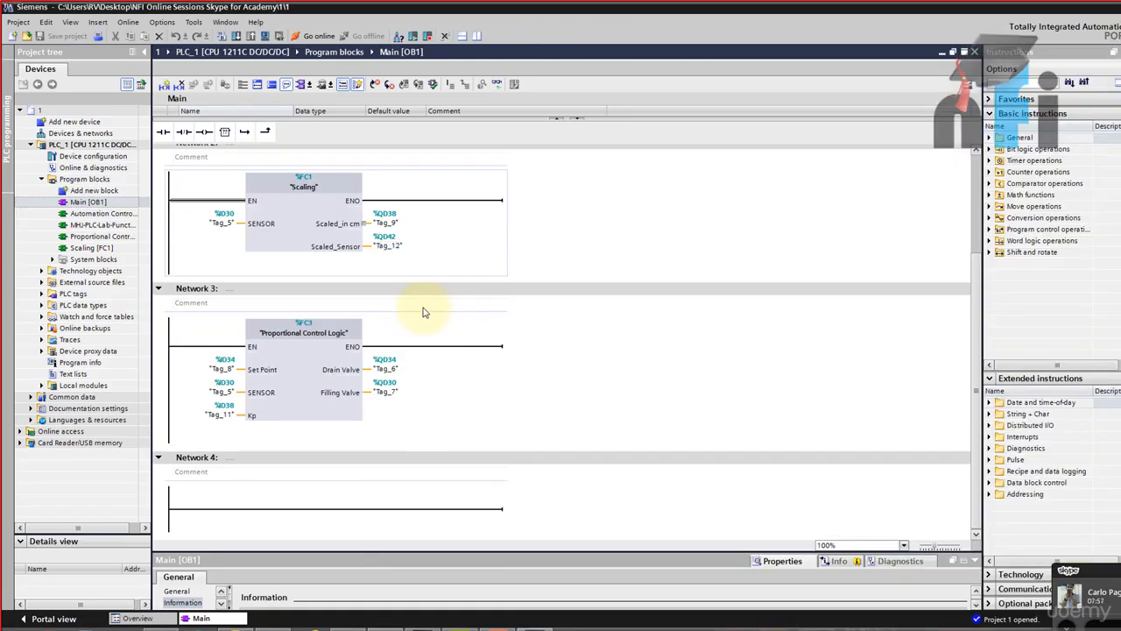
left_click(304, 378)
double_click(305, 379)
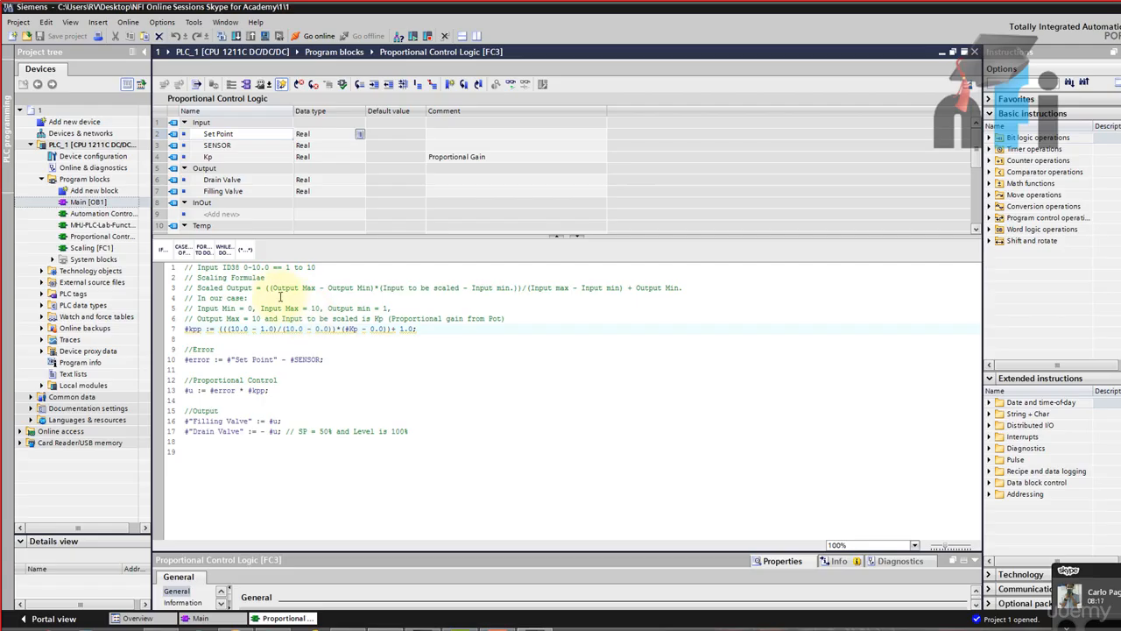
Enlarge the code view to 130% and highlight the scaling formula comment on line 3 for review
left_click_drag(201, 288, 697, 291)
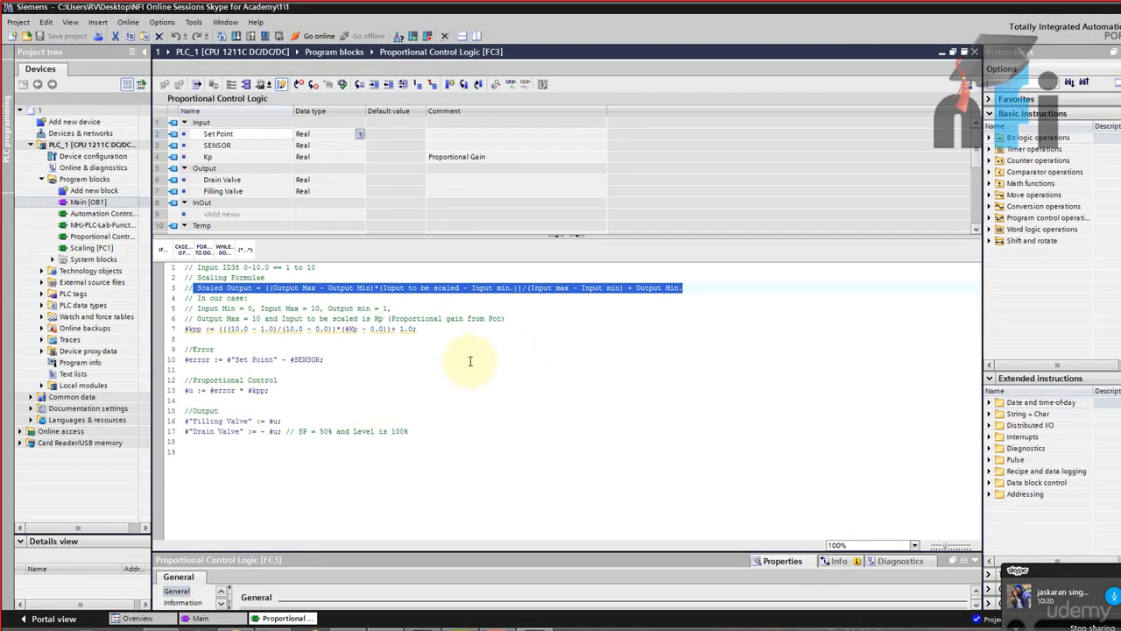
left_click(386, 330)
scroll(396, 350, "up", 1)
scroll(396, 349, "up", 2)
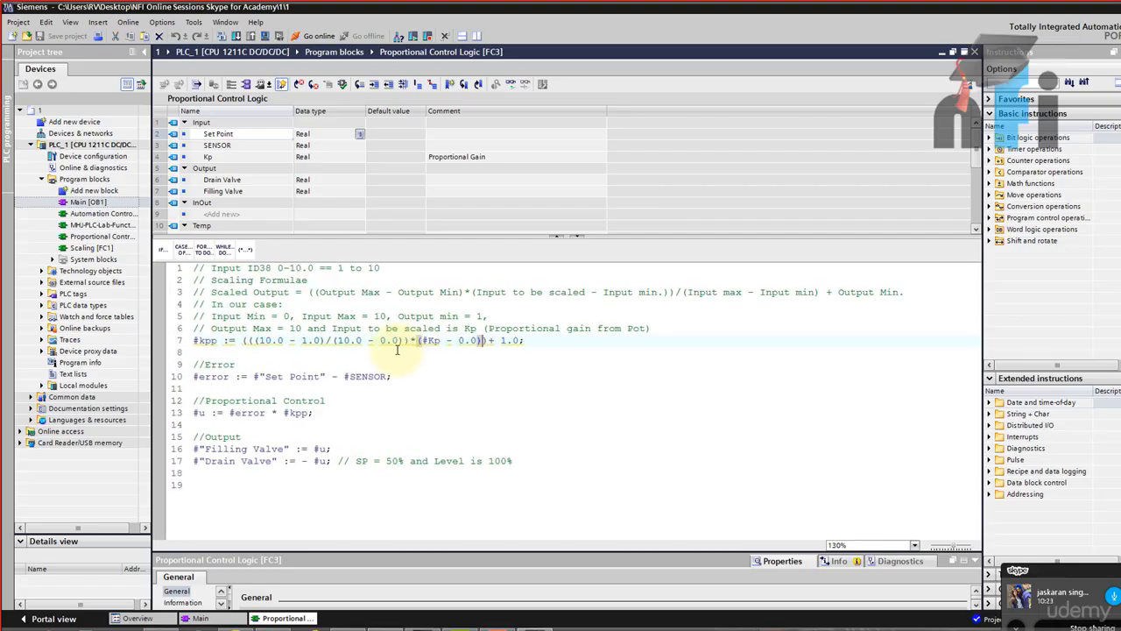
left_click(447, 291)
left_click(913, 292)
left_click_drag(913, 292, 192, 291)
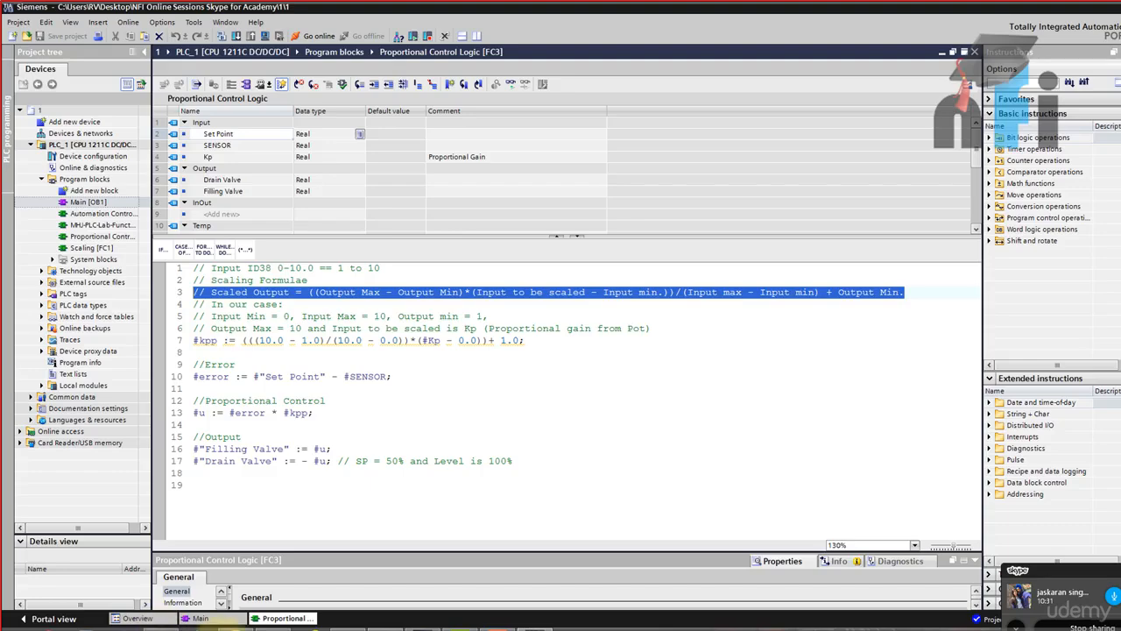
Switch to Factory I/O and examine the tank, its valves and the control box from farther back
left_click(225, 629)
scroll(623, 428, "down", 8)
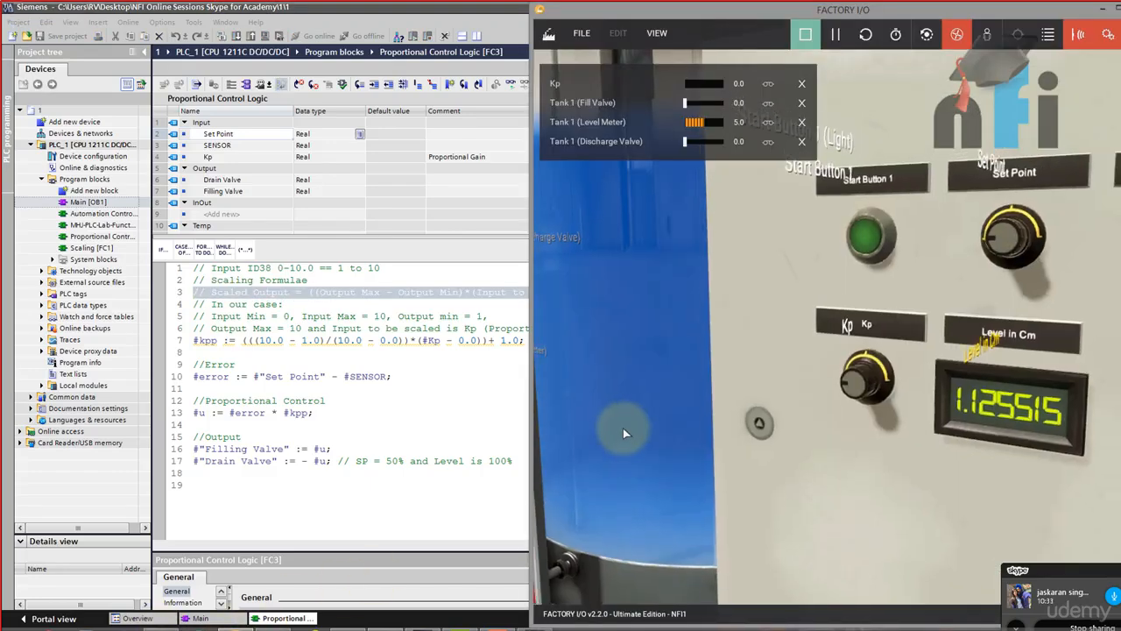
left_click_drag(688, 366, 706, 247)
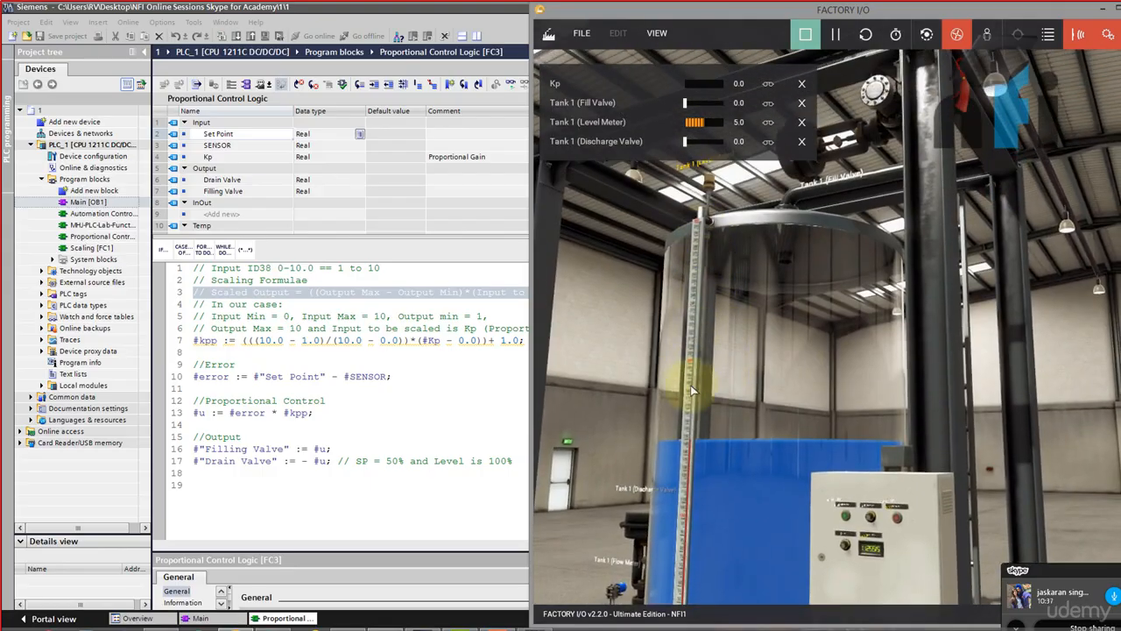
left_click_drag(723, 402, 723, 453)
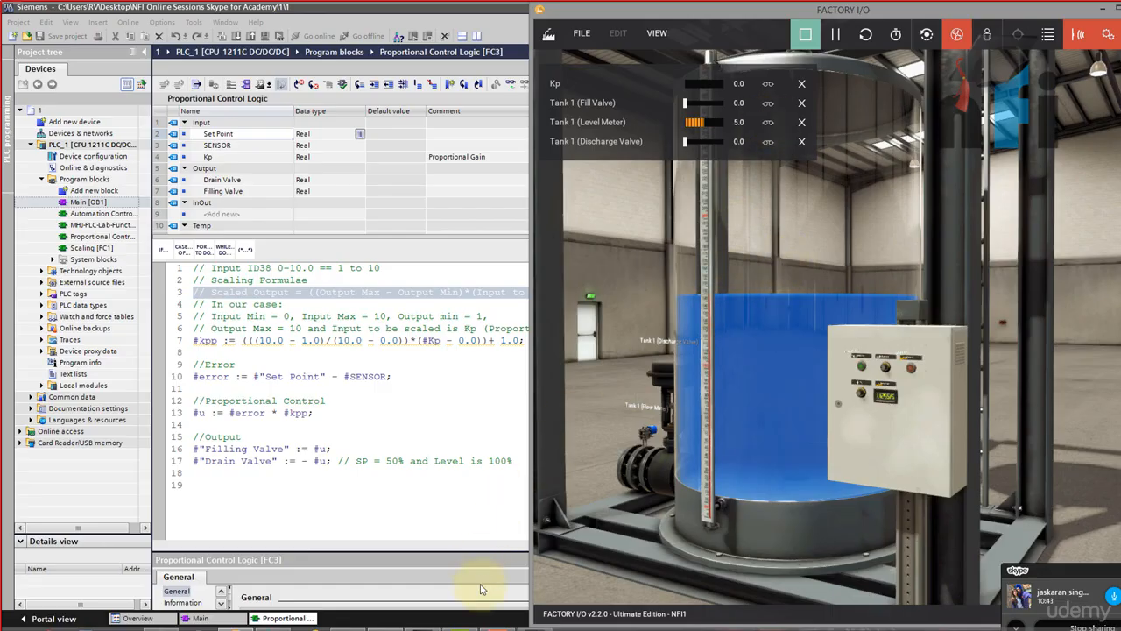
Return to TIA Portal's Proportional Control Logic code and clear the highlight on the scaling formula
left_click(537, 628)
left_click(535, 628)
left_click(420, 628)
left_click(418, 628)
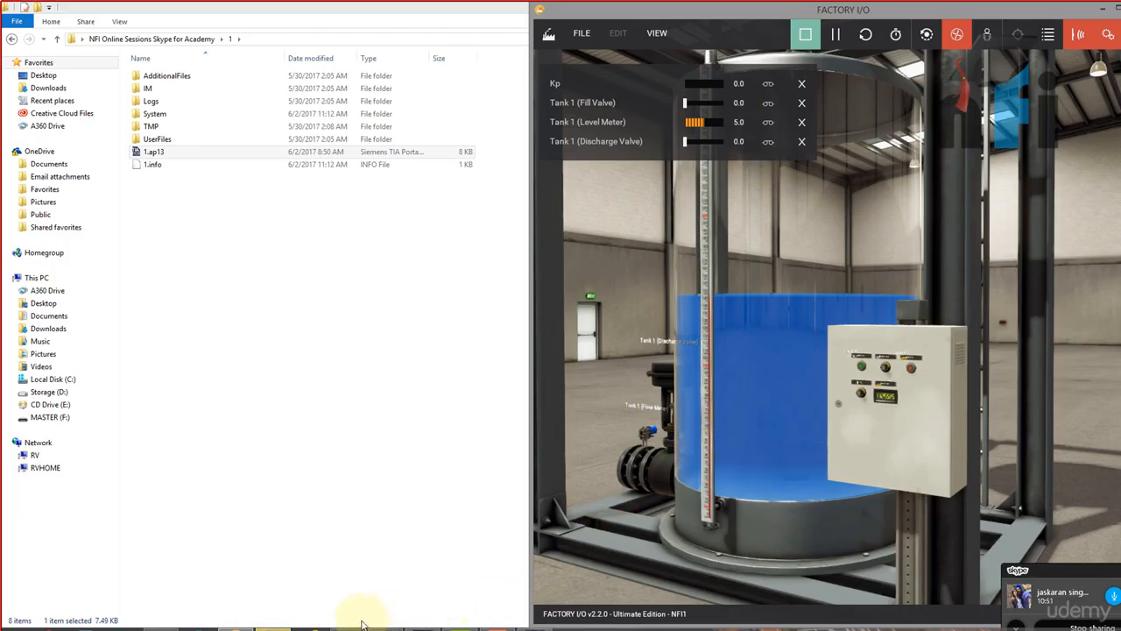
left_click(420, 628)
left_click(532, 628)
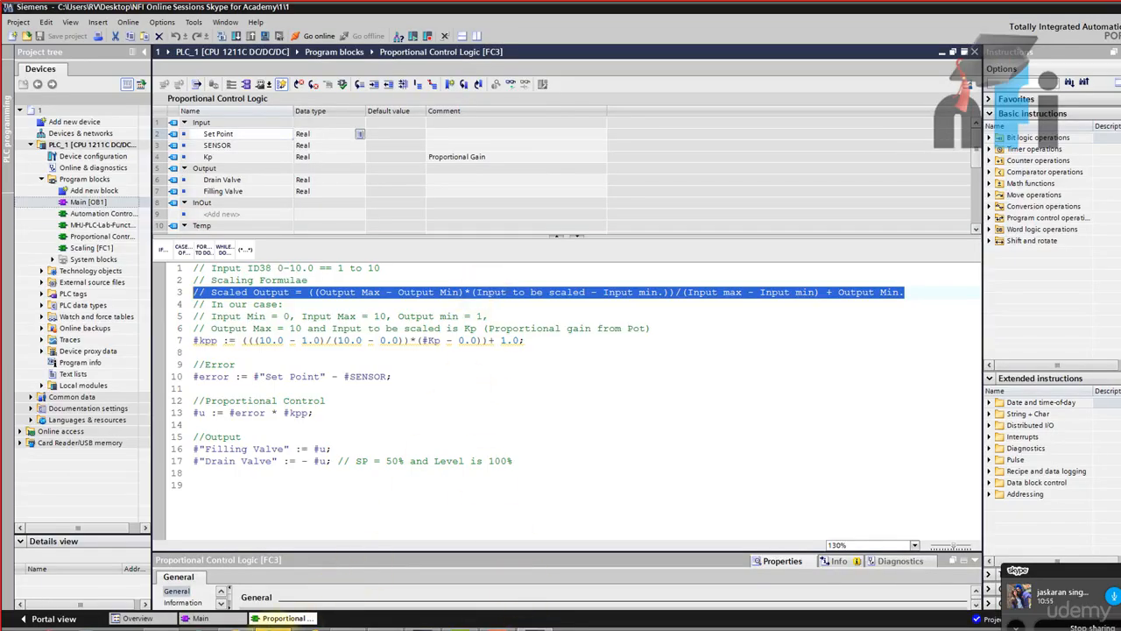
mouse_move(272, 627)
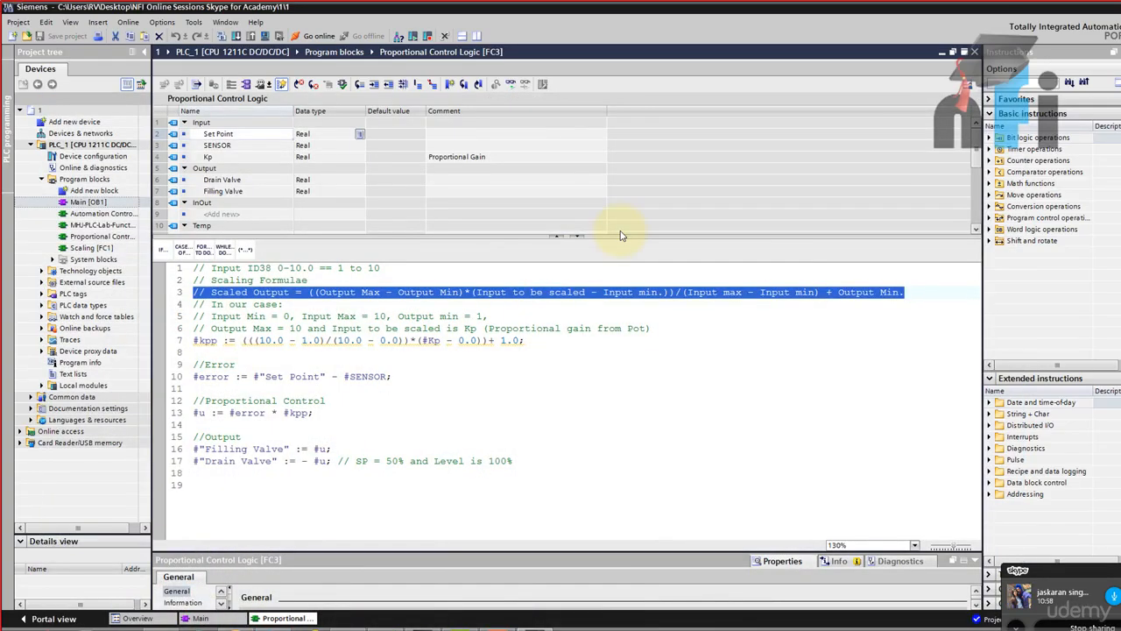
left_click(459, 315)
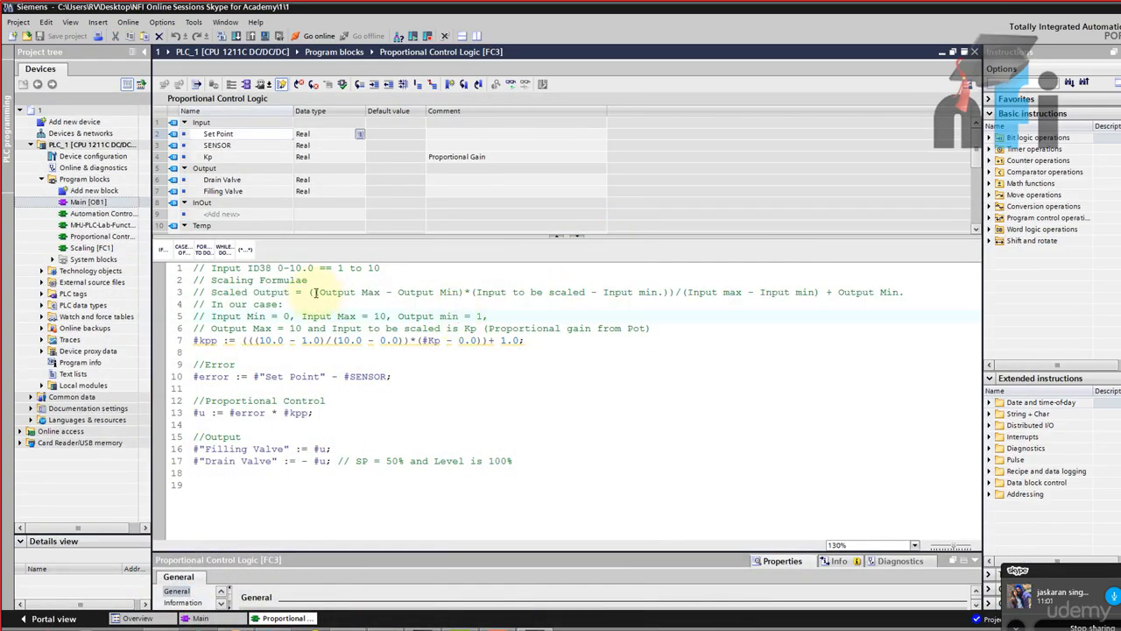
Highlight the scaling formula on line 3 and go through its output, input and offset terms
left_click_drag(308, 291, 816, 295)
left_click(407, 292)
left_click(467, 293)
left_click(603, 294)
left_click(683, 289)
left_click(838, 294)
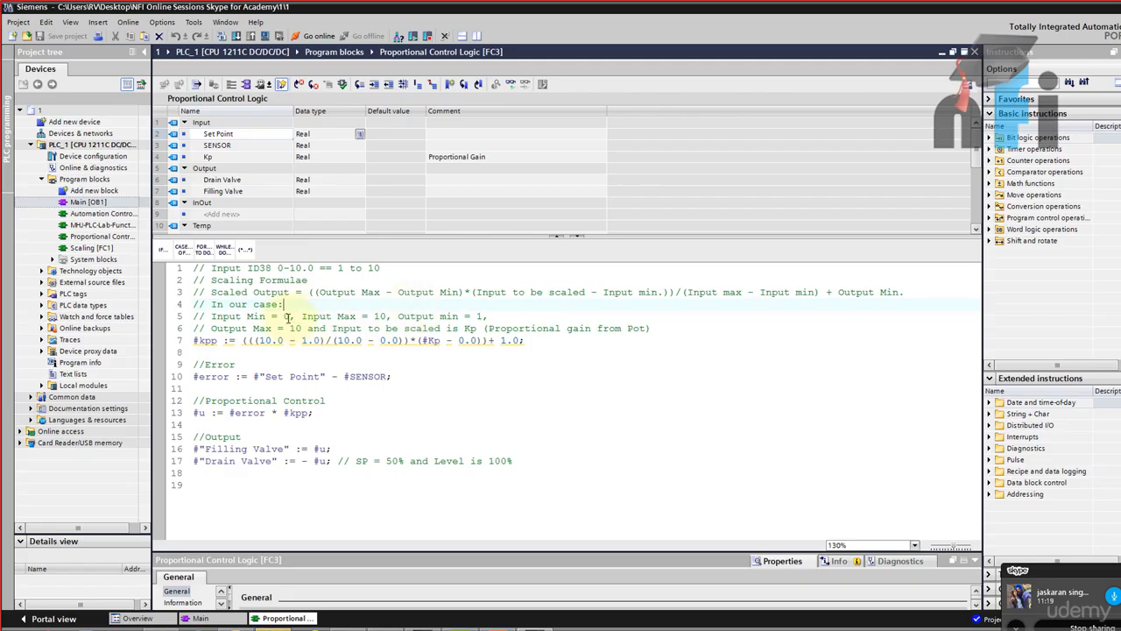
Compare the input and output ranges noted on line 1 with the output limits in the #kpp expression on line 7
left_click_drag(277, 268, 382, 267)
left_click(330, 279)
left_click(340, 279)
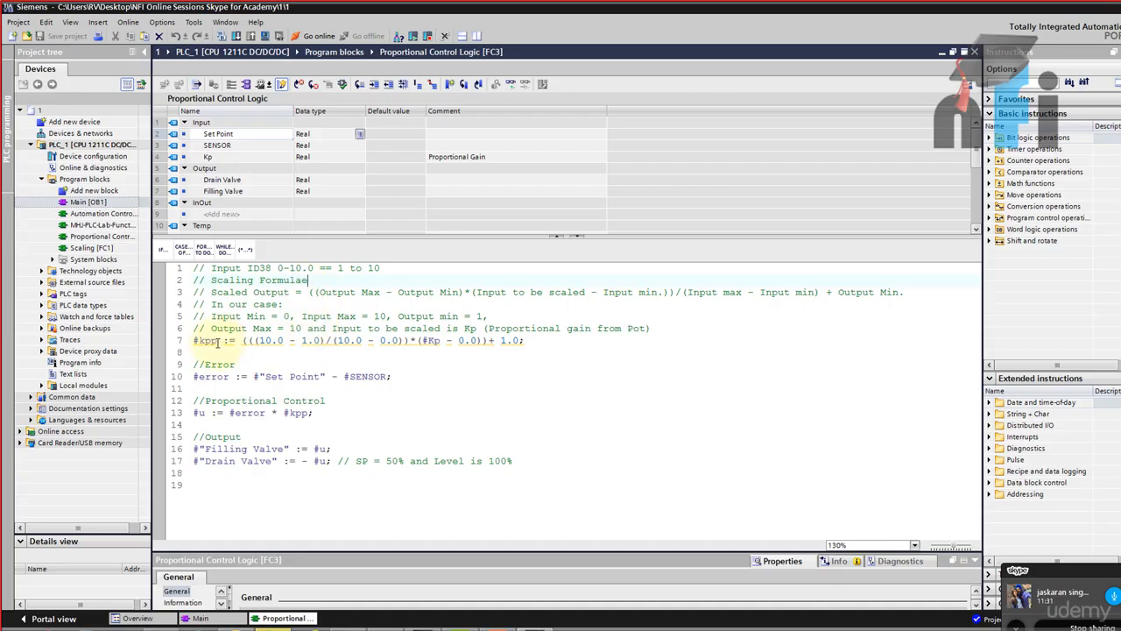
mouse_move(217, 342)
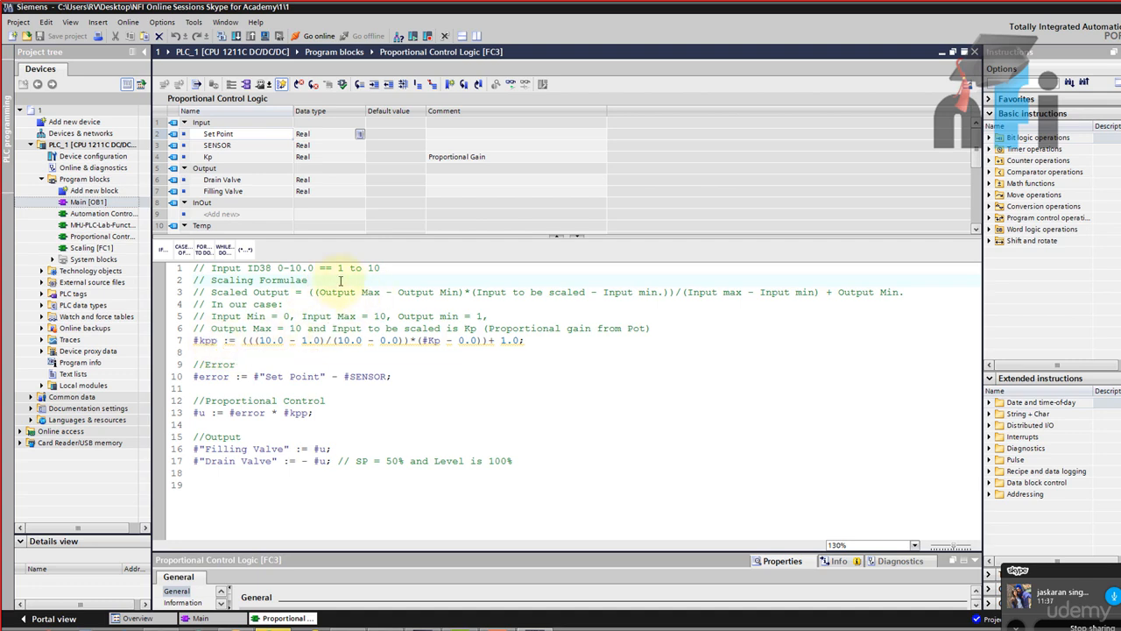
double_click(373, 268)
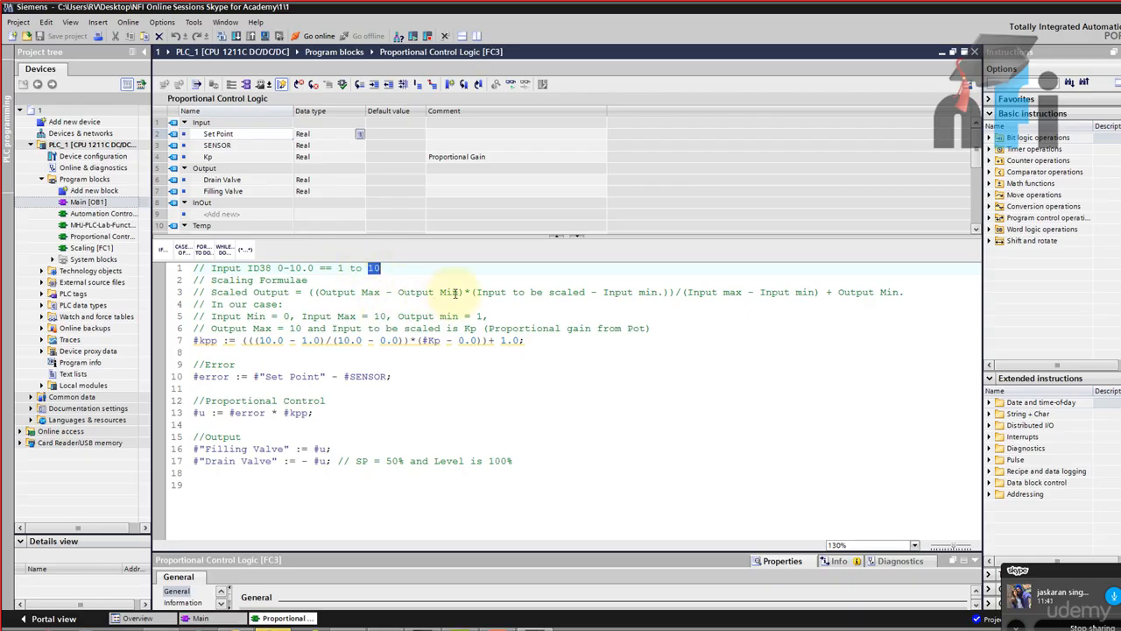
double_click(341, 268)
double_click(306, 340)
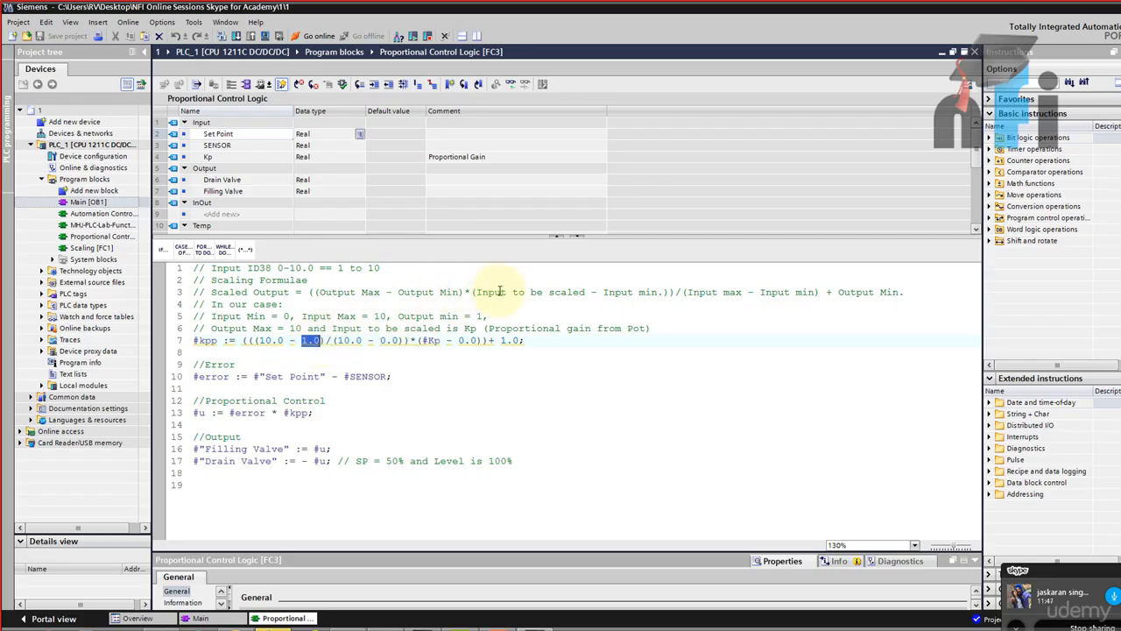
Match the formula's "Input to be scaled - Input min." term to (#Kp - 0.0) on line 7 and highlight Kp
left_click_drag(487, 293, 561, 296)
left_click(566, 296)
left_click_drag(683, 291, 820, 293)
left_click_drag(330, 340, 483, 340)
left_click_drag(474, 292, 674, 293)
left_click_drag(418, 341, 483, 341)
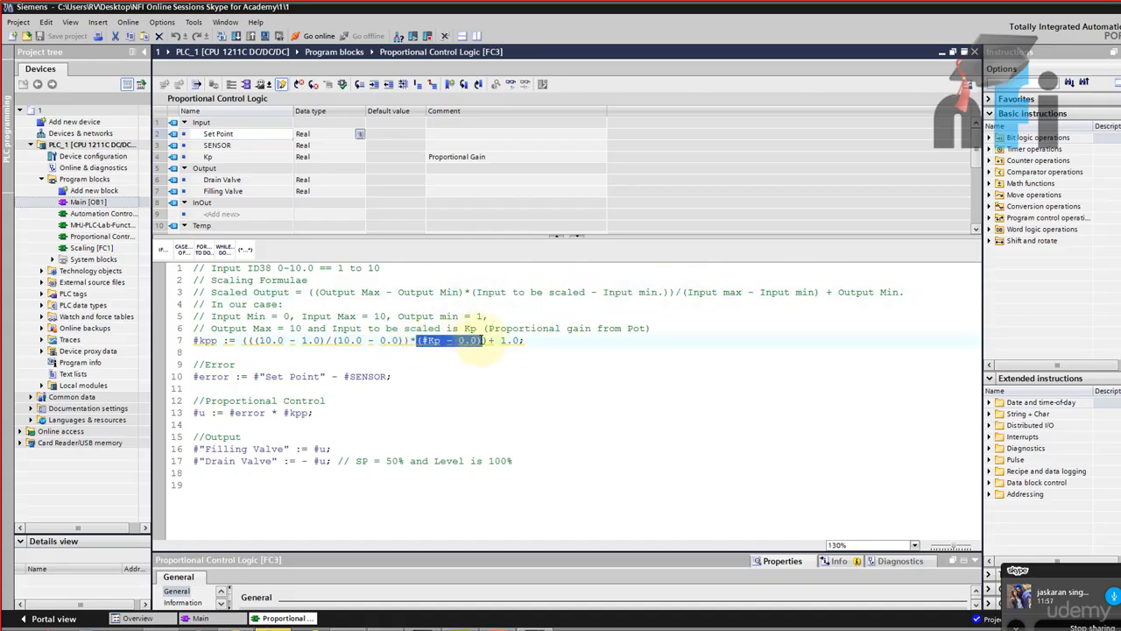
left_click(437, 352)
double_click(435, 341)
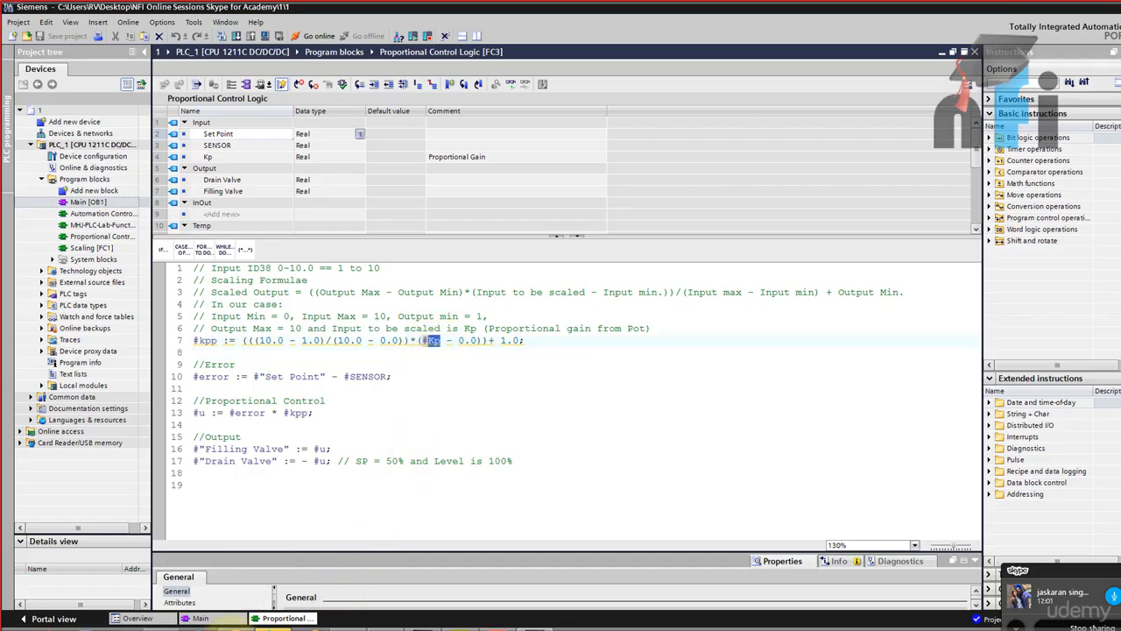
Check the Kp knob in Factory I/O, then match the subtracted input minimum in TIA Portal's line 7 to the range on line 1
left_click(231, 628)
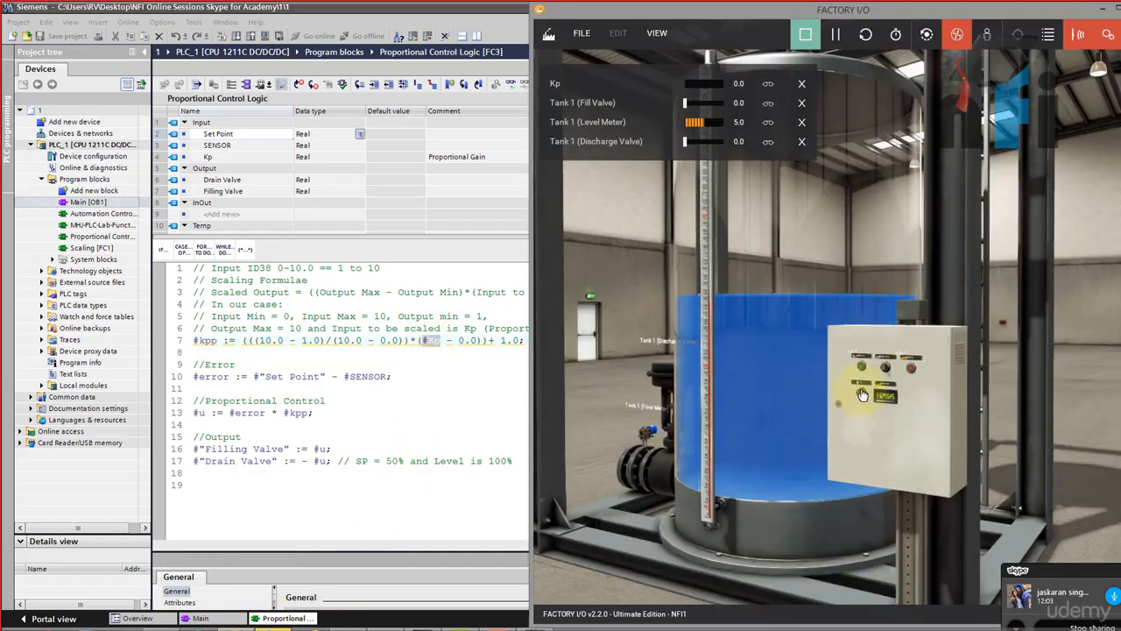
left_click(479, 356)
left_click_drag(603, 292, 664, 293)
left_click_drag(457, 340, 478, 341)
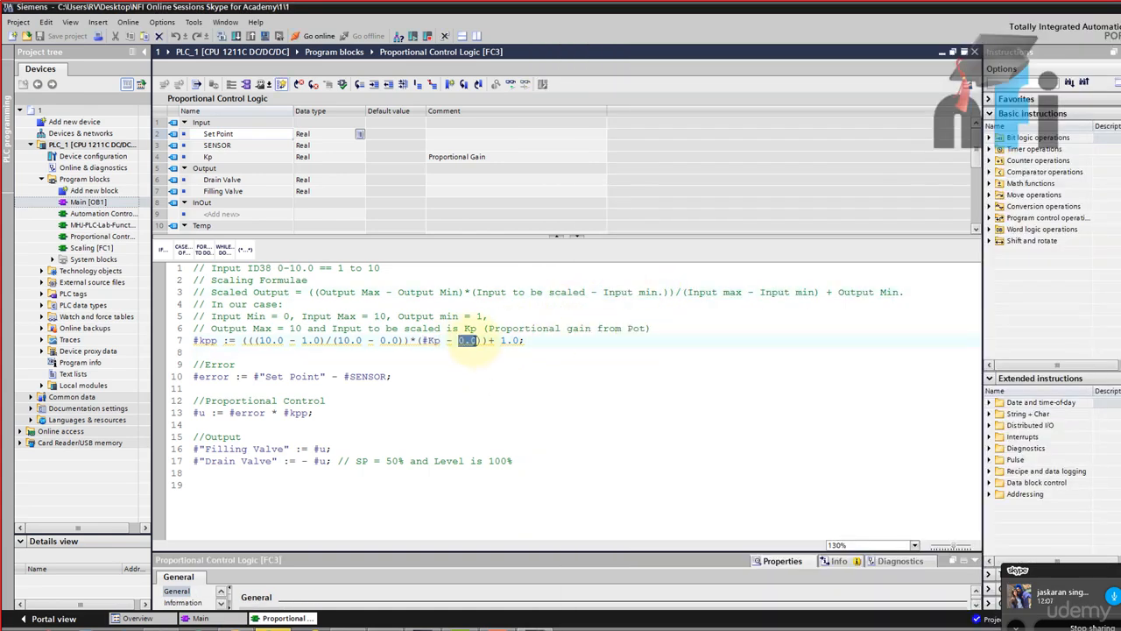
left_click(281, 269)
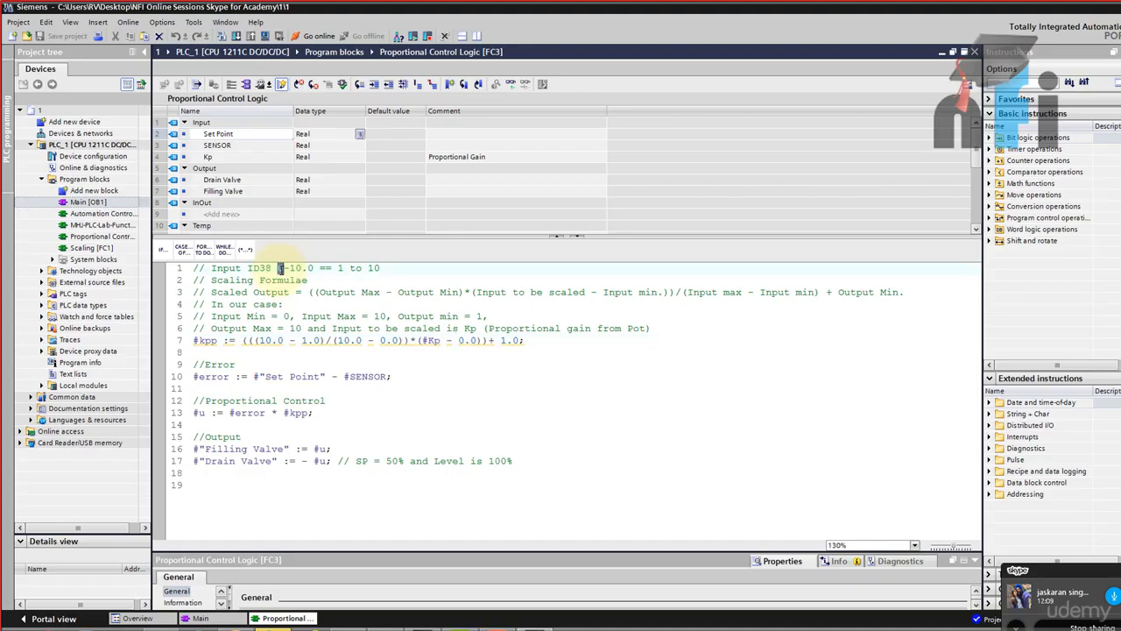
Match the divisor "Input max - Input min" to (10.0 - 0.0) on line 7, checking both limits against line 1
left_click_drag(687, 293, 809, 292)
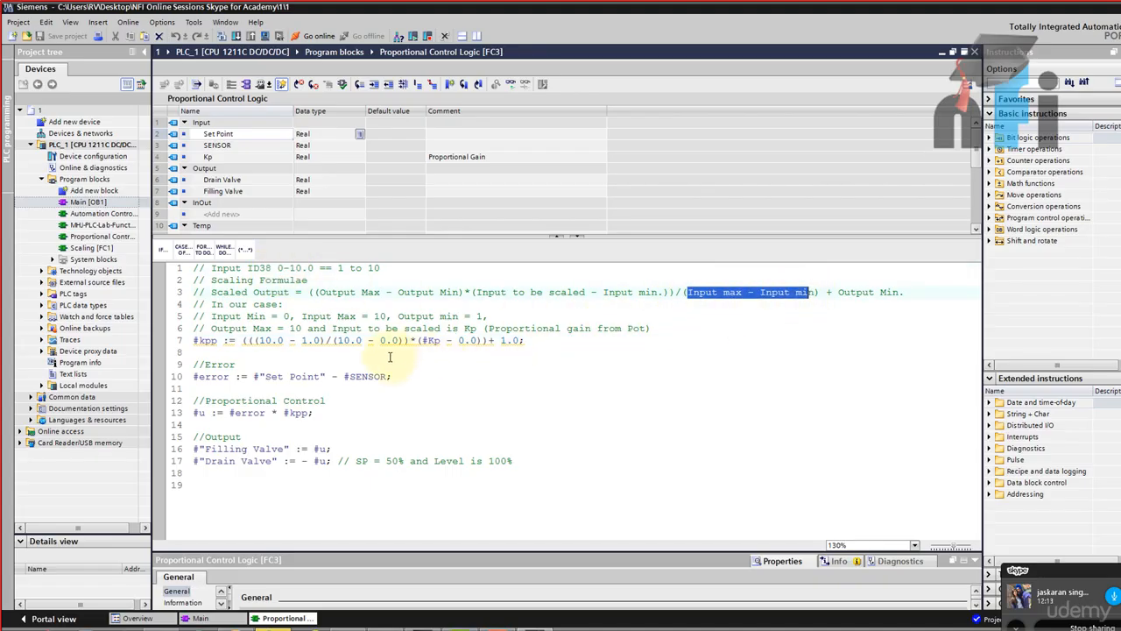
left_click_drag(337, 341, 398, 340)
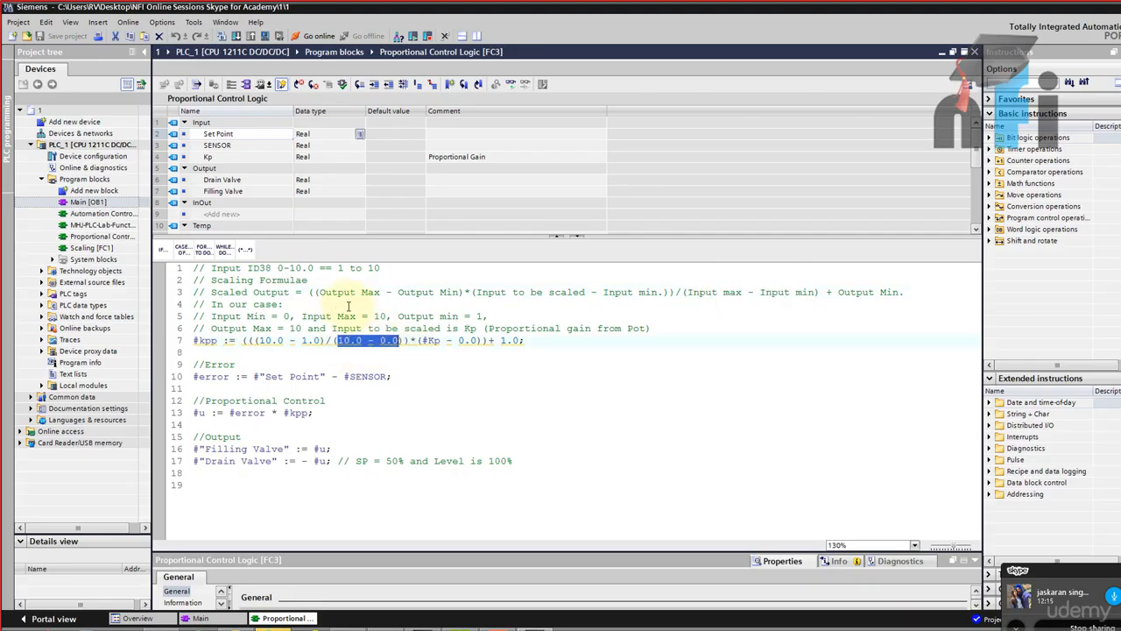
left_click_drag(290, 268, 313, 268)
left_click_drag(337, 341, 362, 340)
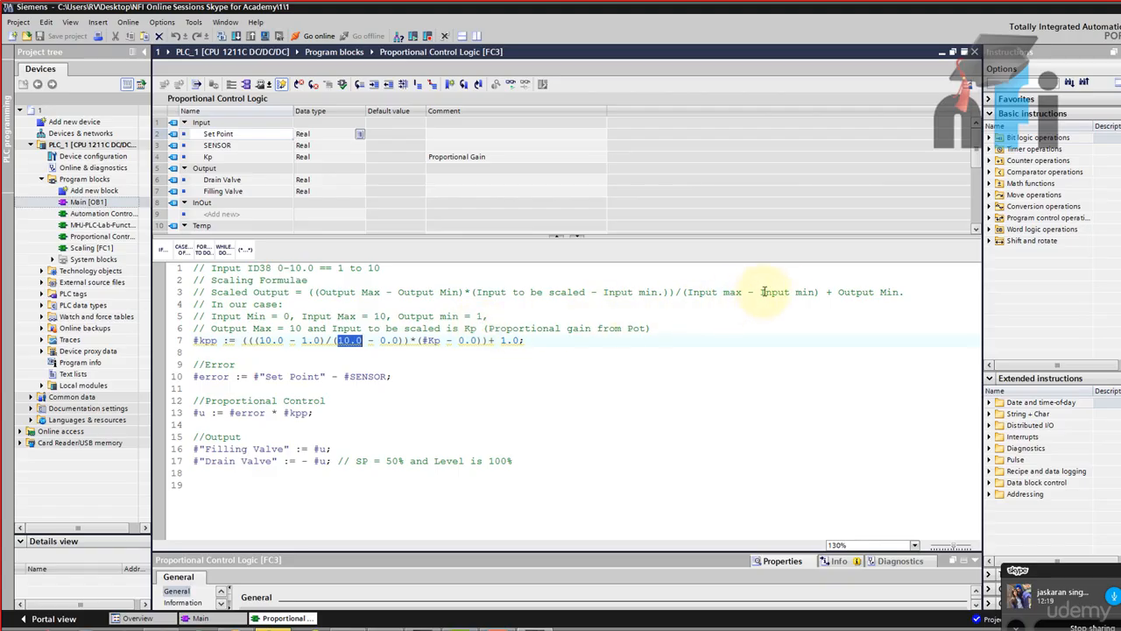
left_click_drag(764, 292, 811, 292)
left_click_drag(277, 268, 284, 268)
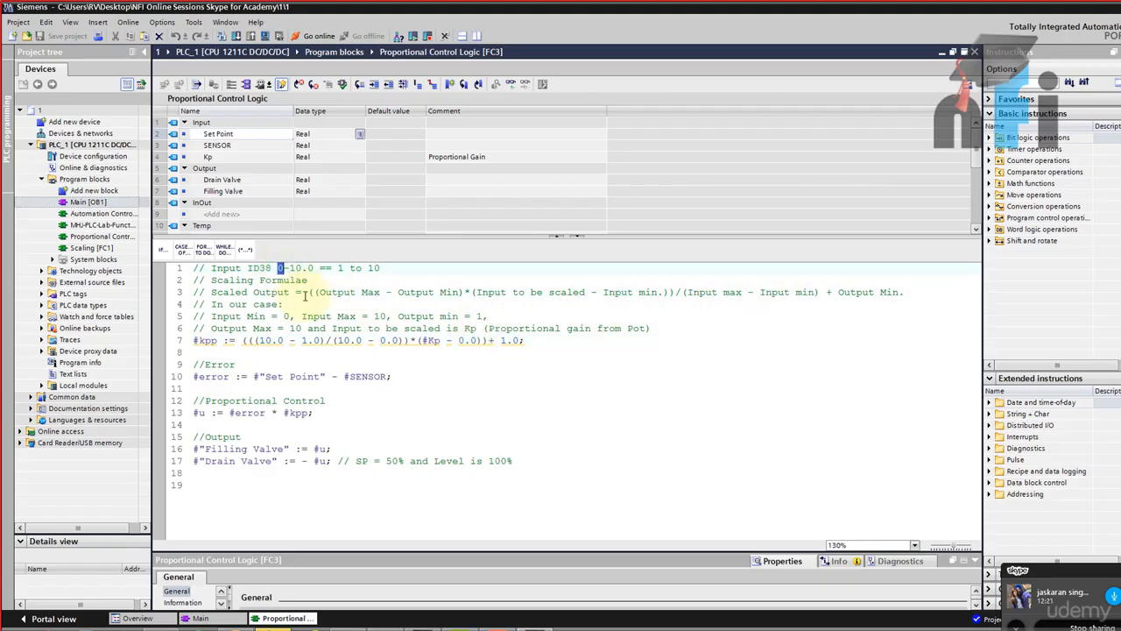
left_click_drag(379, 340, 400, 341)
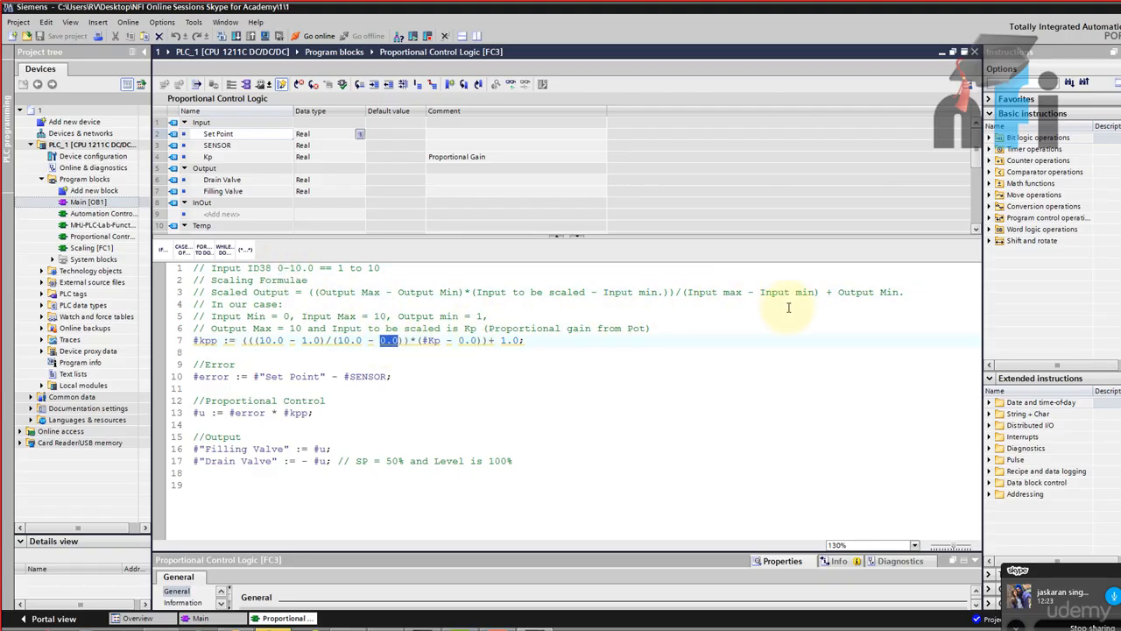
Match the added Output Min to 1.0 on line 7, then review the whole #kpp expression against the ranges on line 1
left_click_drag(837, 292, 903, 292)
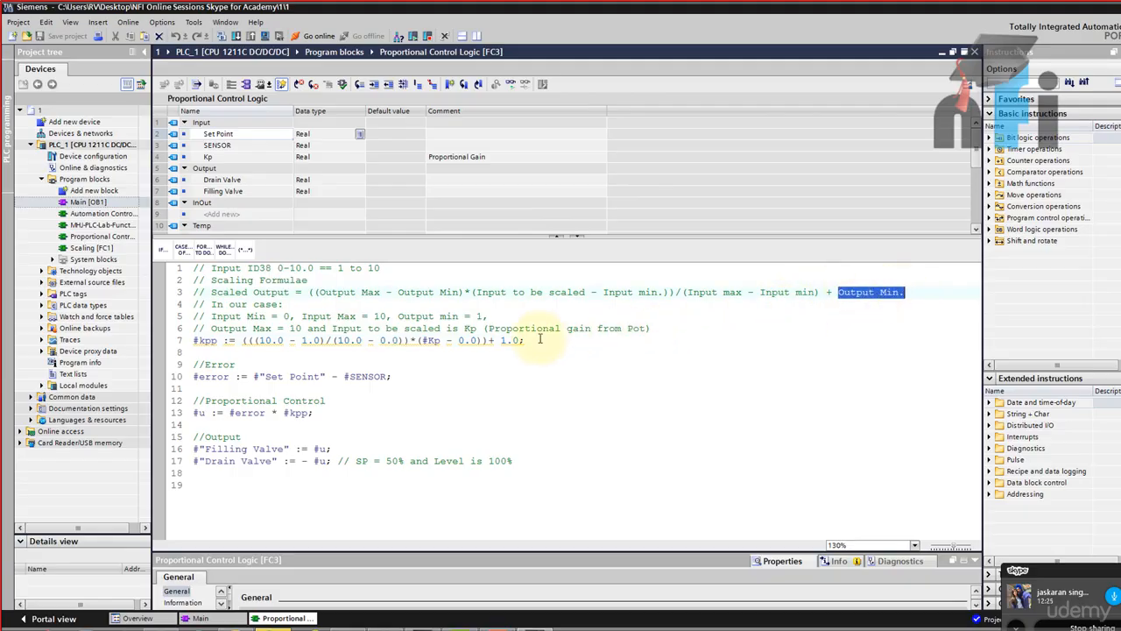
left_click(504, 341)
left_click_drag(502, 341, 520, 340)
left_click(339, 269)
left_click_drag(525, 340, 237, 340)
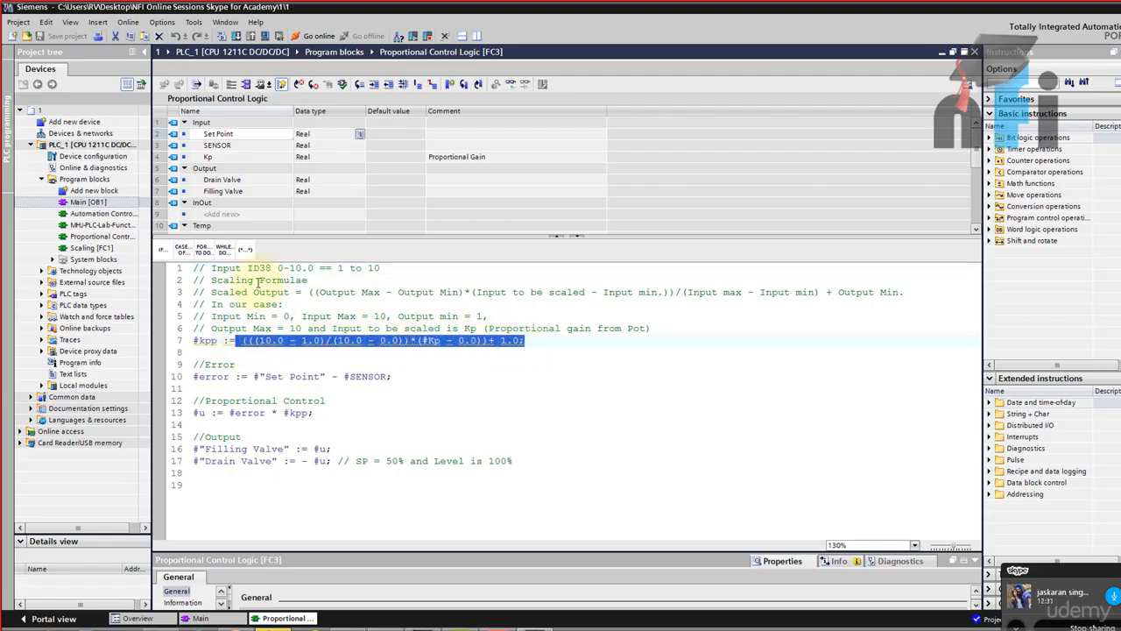
left_click_drag(278, 268, 386, 266)
Open Main [OB1] and download the software to PLC_1, starting all modules after the download
double_click(87, 201)
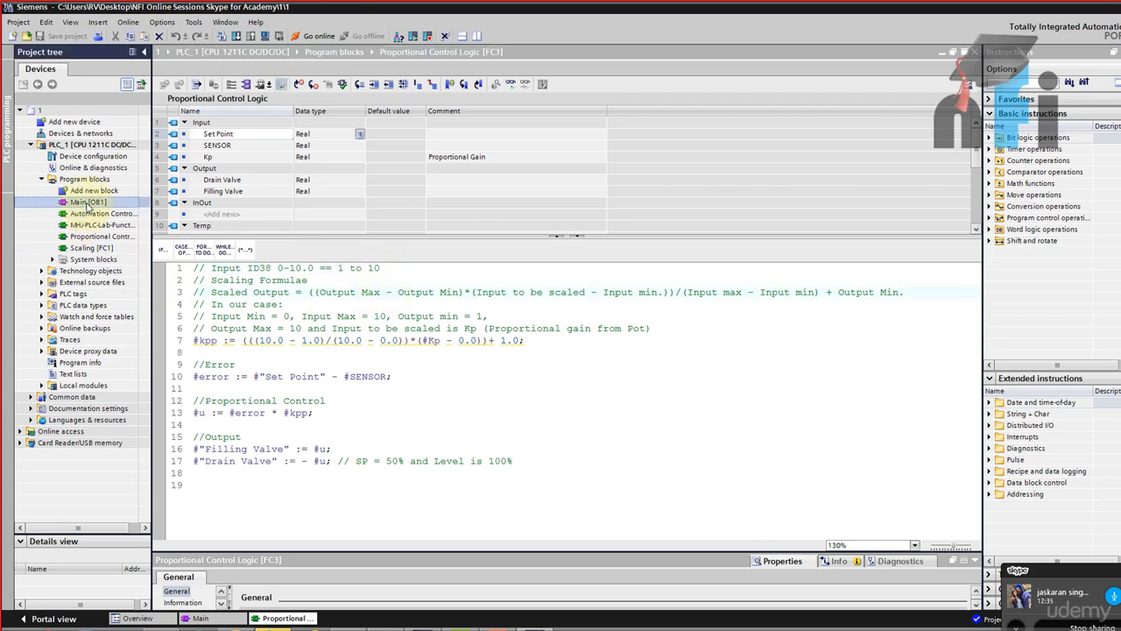
left_click(128, 22)
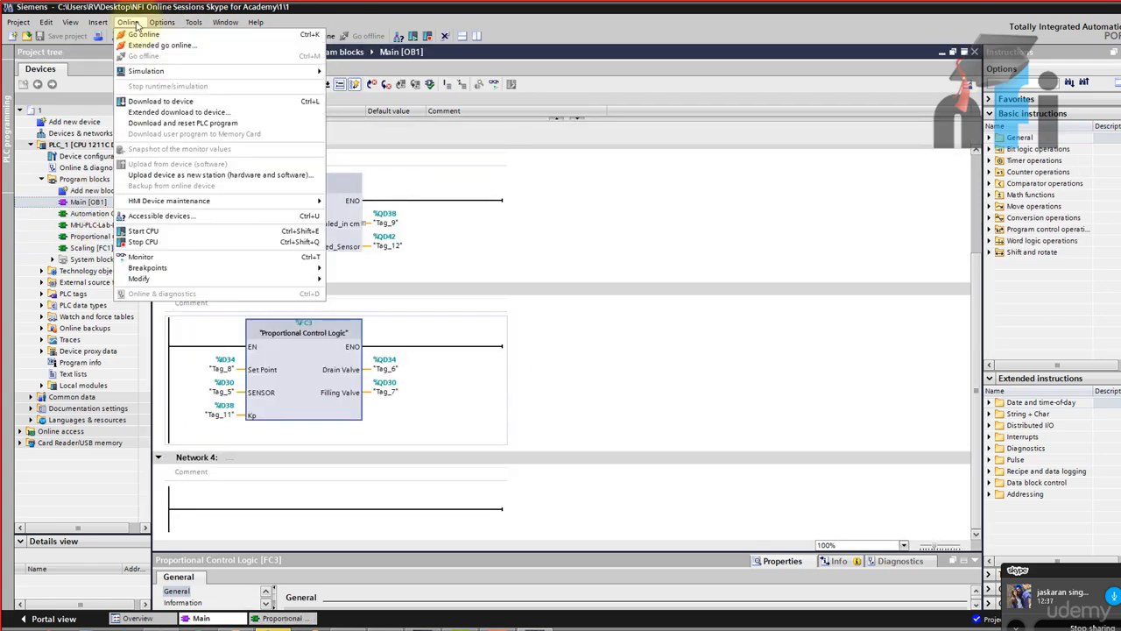
left_click(504, 264)
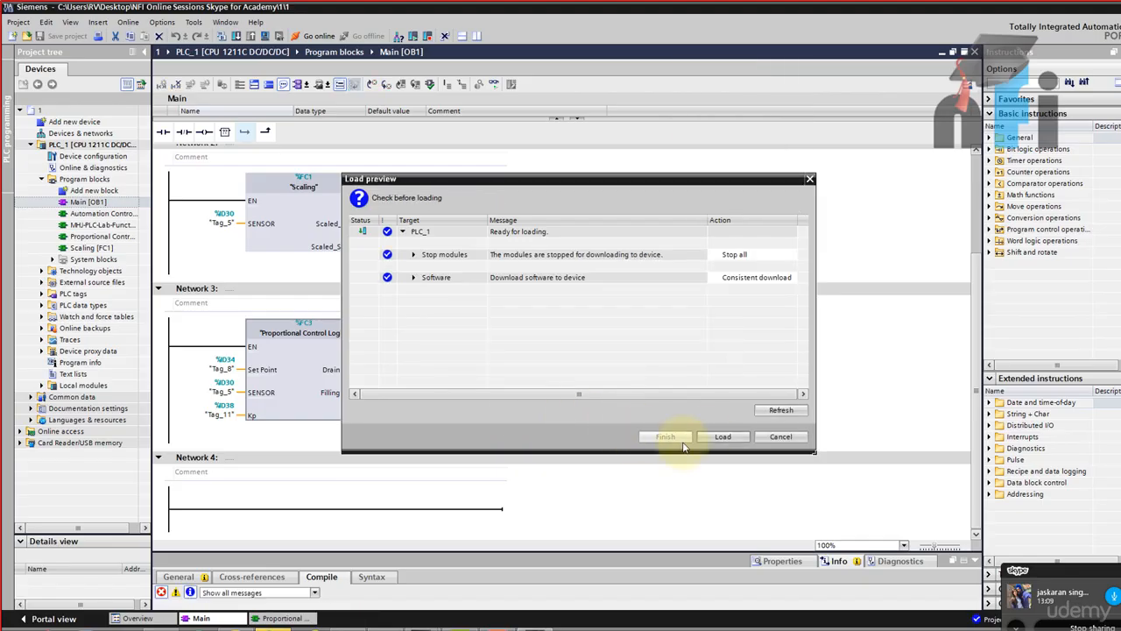
left_click(715, 438)
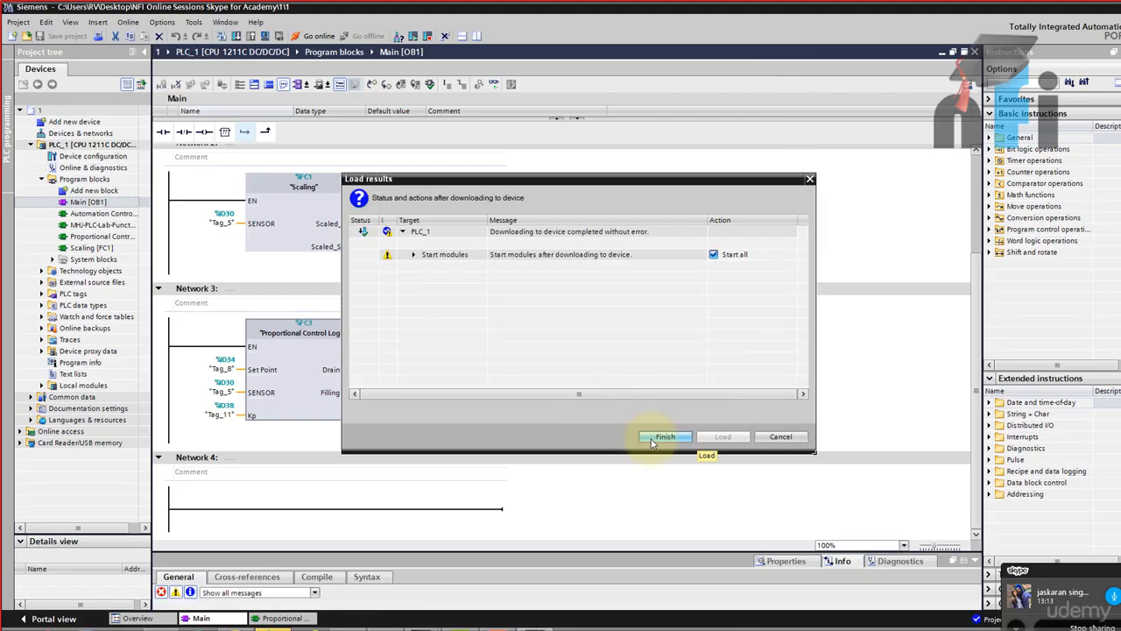
left_click(662, 438)
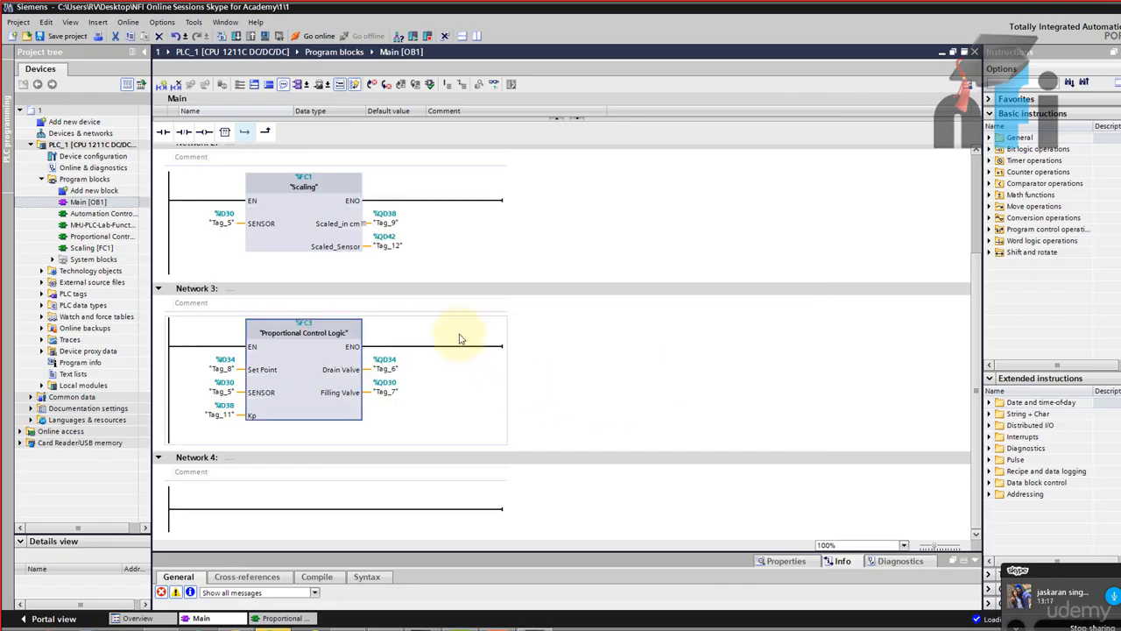
Turn on online monitoring for Main and view the Scaling and Proportional Control Logic networks
left_click(493, 85)
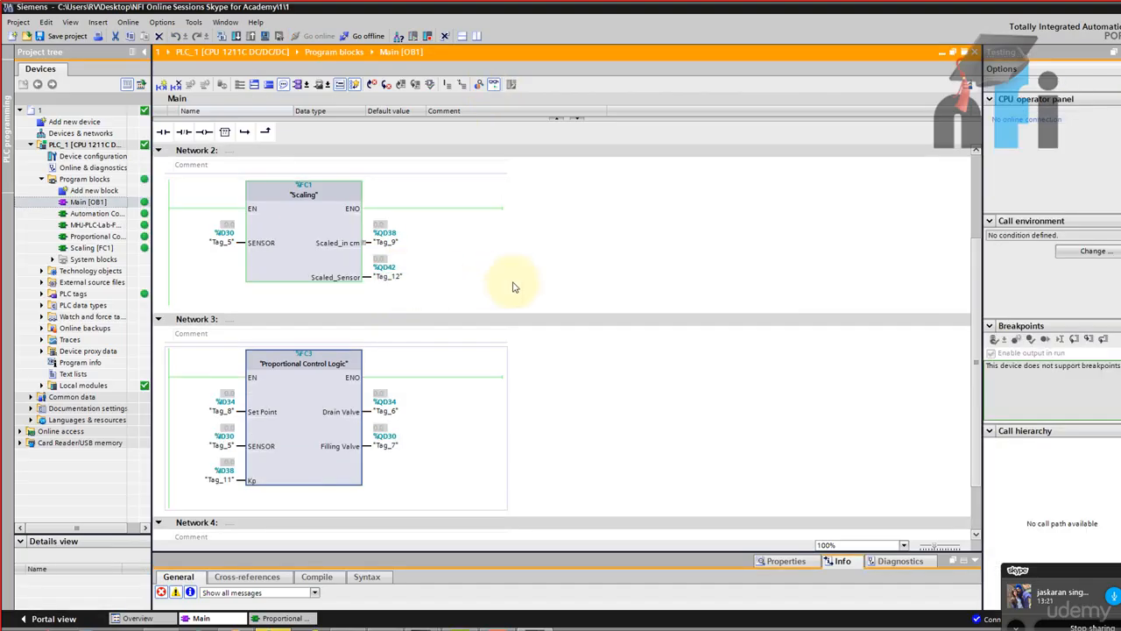
scroll(513, 283, "down", 2)
scroll(495, 312, "up", 2)
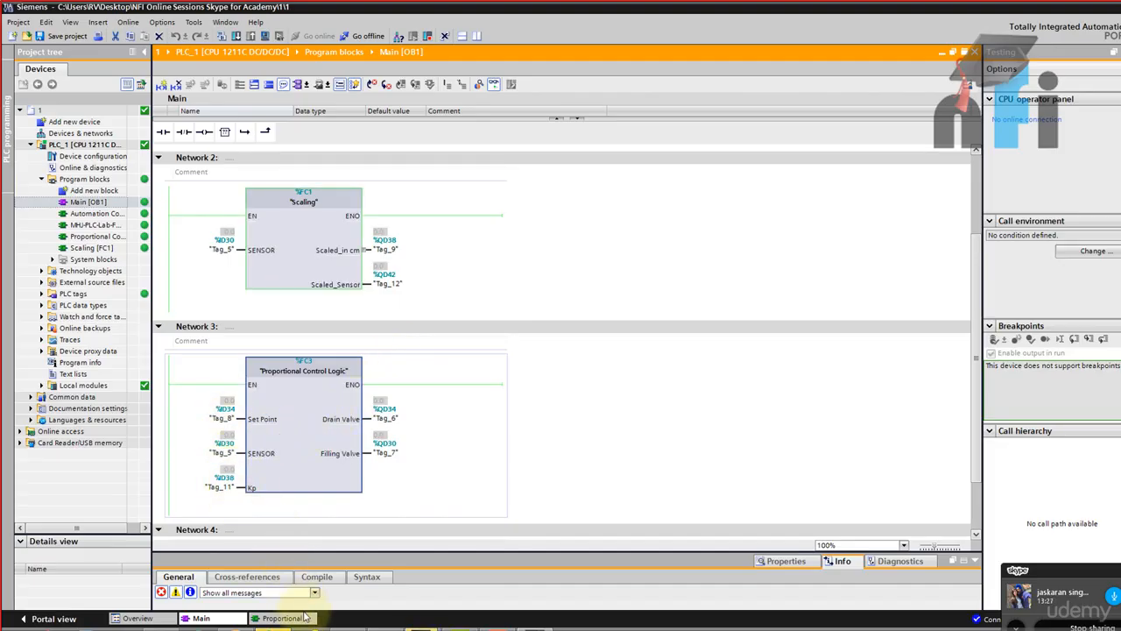
Switch to Factory I/O, dismiss the S7-PLCSIM connection error and open the driver settings
left_click(231, 629)
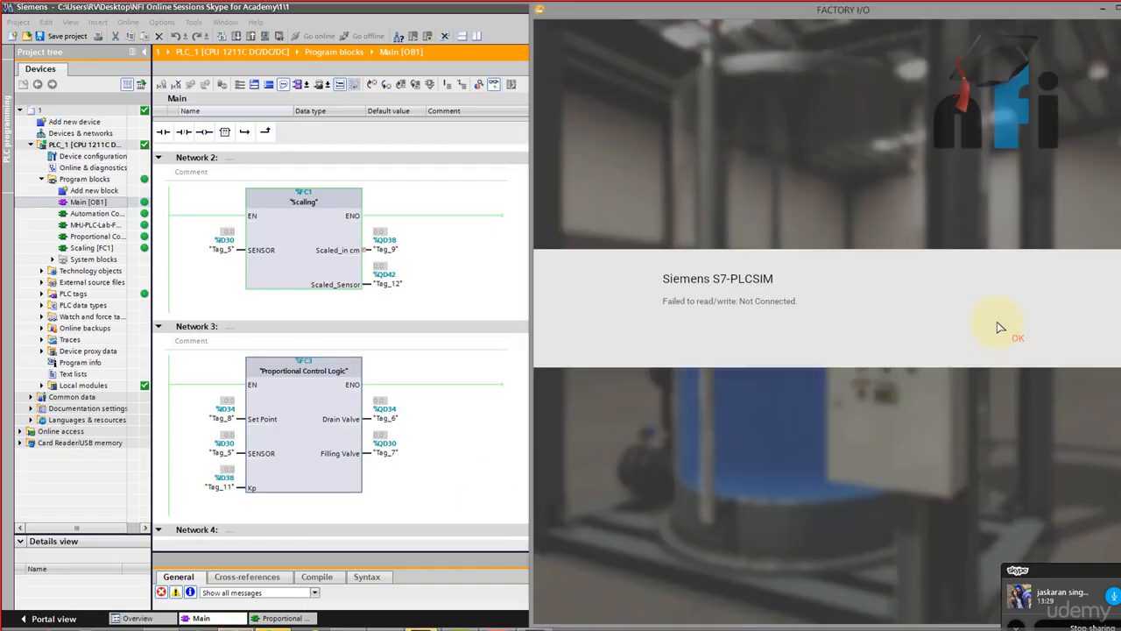
left_click(1019, 341)
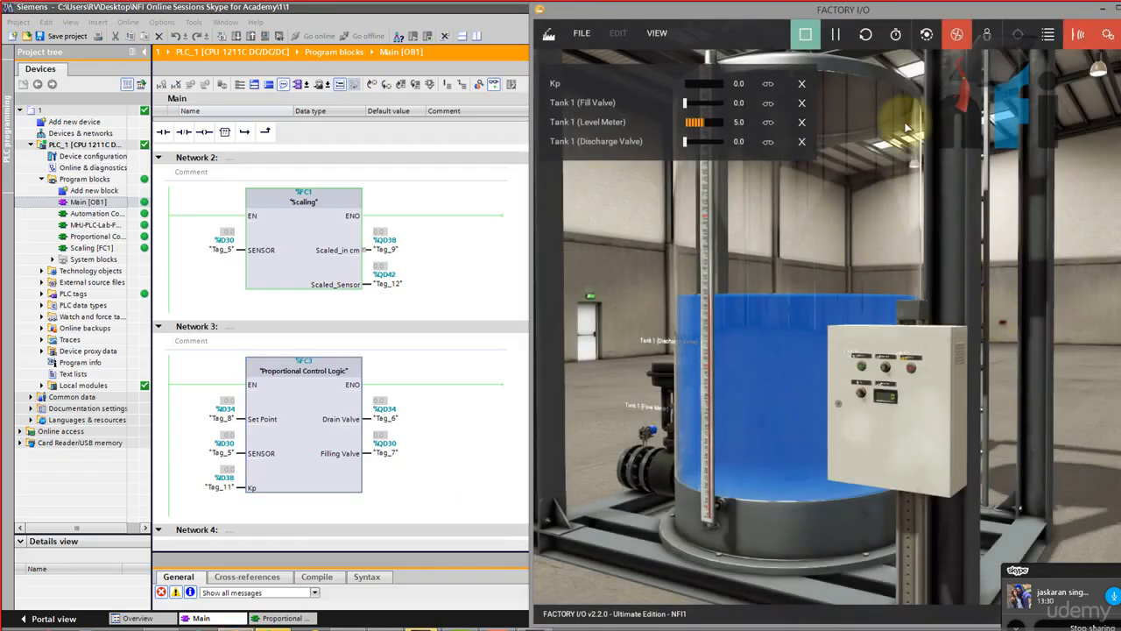
left_click(583, 34)
left_click(622, 150)
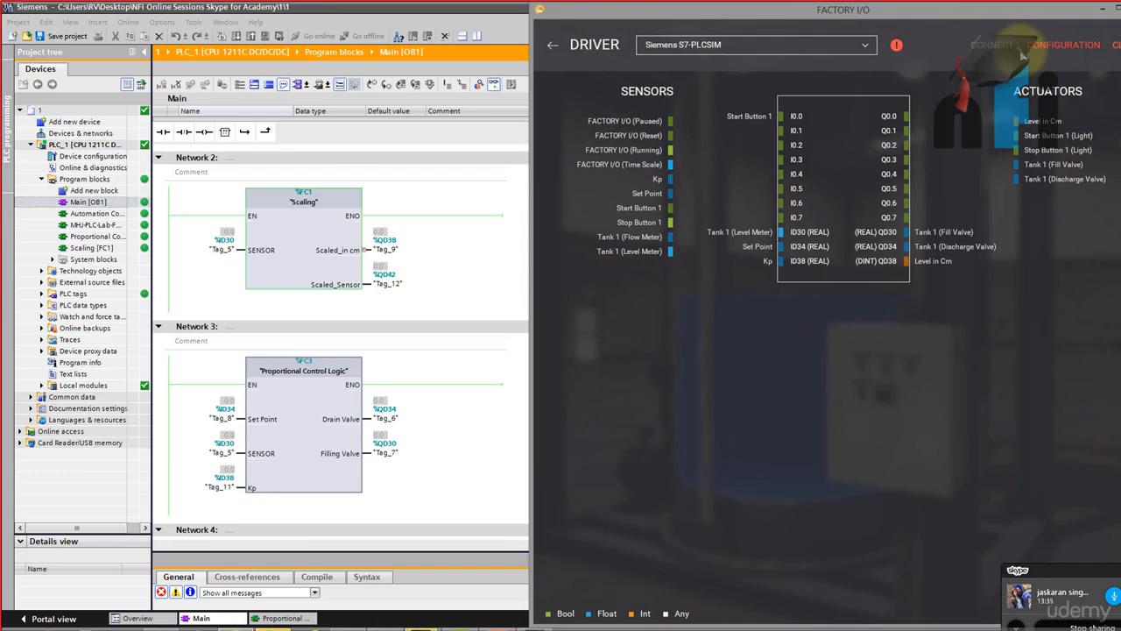
Reposition the Factory I/O window, check the Siemens S7-PLCSIM driver's error and review its configuration
left_click_drag(984, 15, 878, 18)
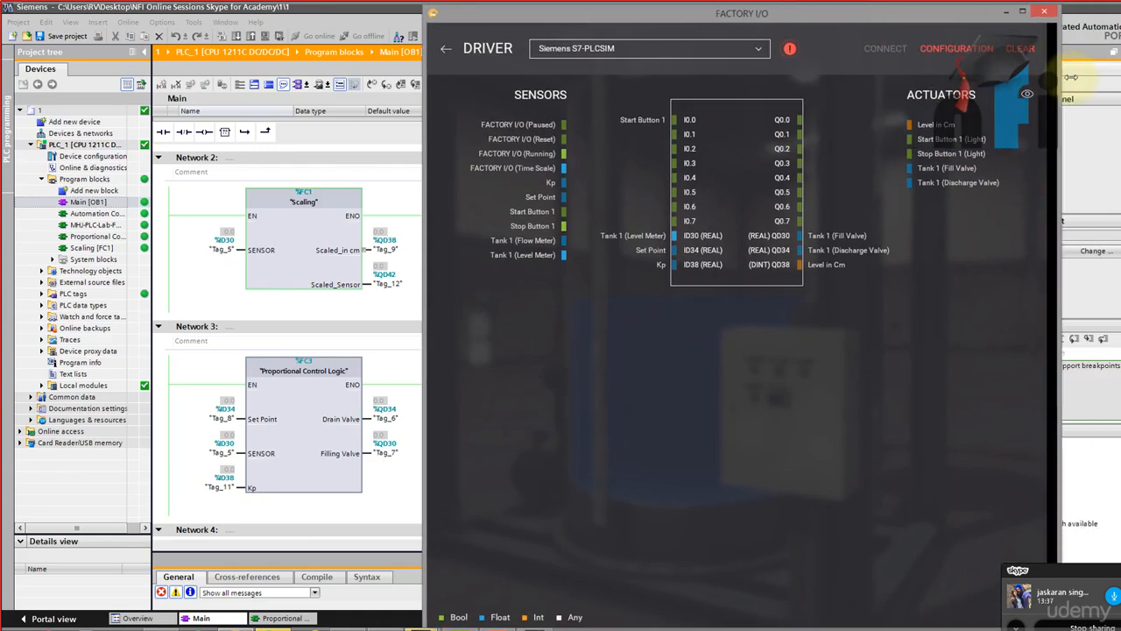
left_click(789, 50)
left_click(964, 344)
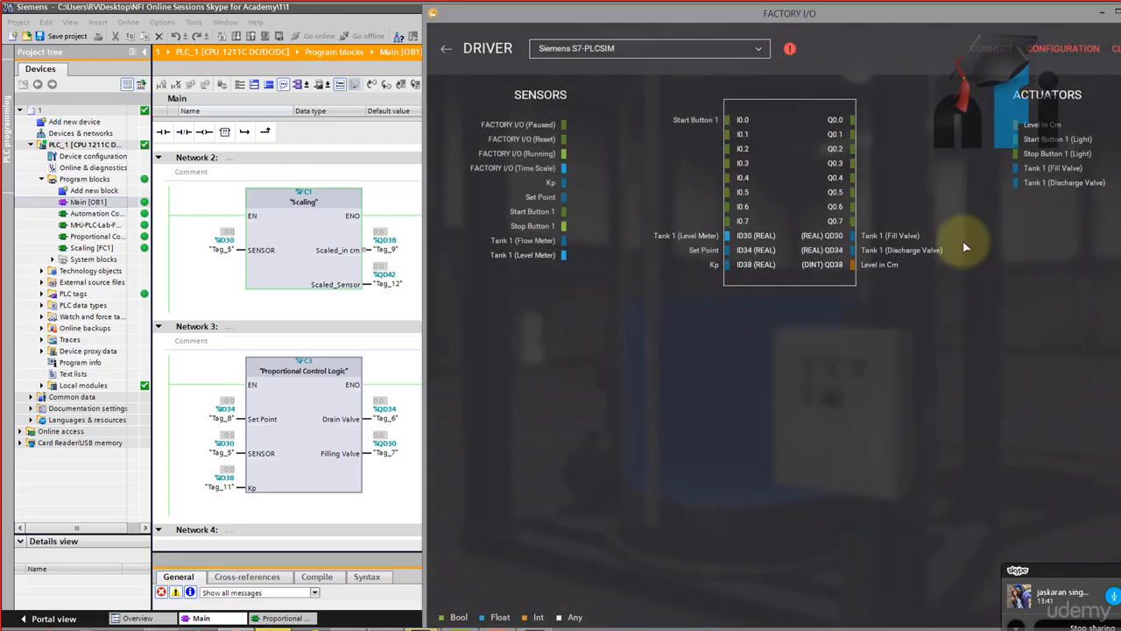
left_click(1038, 45)
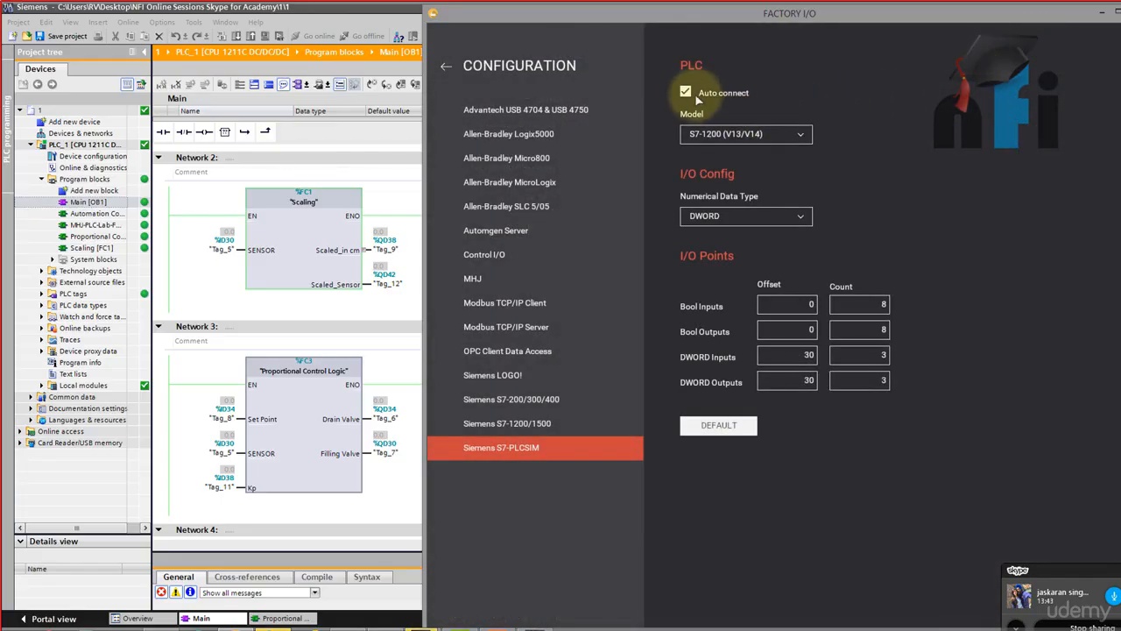
left_click(445, 66)
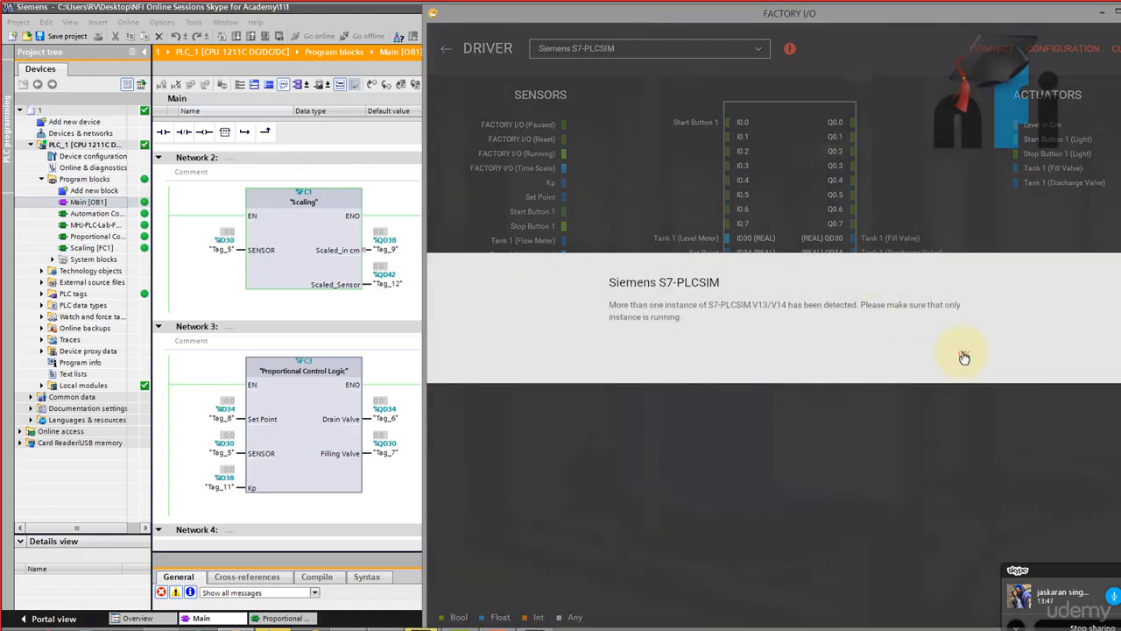
Dismiss the multiple-instance error, close the extra unconfigured S7-PLCSIM instance and bring up the one simulating PLC_1 [CPU 1211C]
left_click(965, 357)
left_click(371, 477)
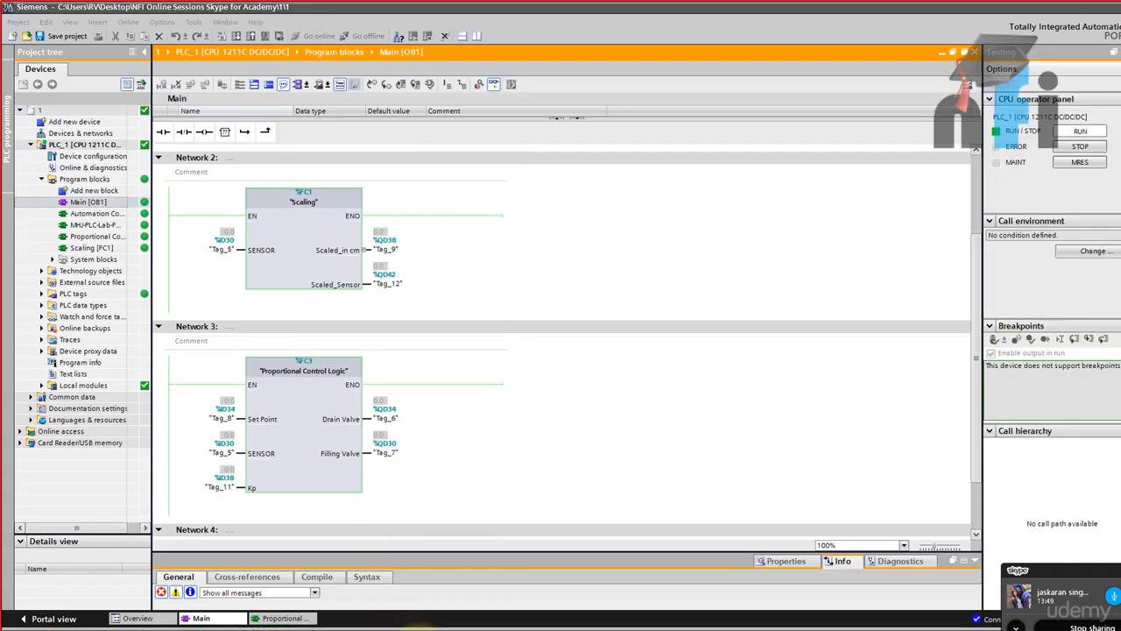
mouse_move(412, 623)
left_click(464, 578)
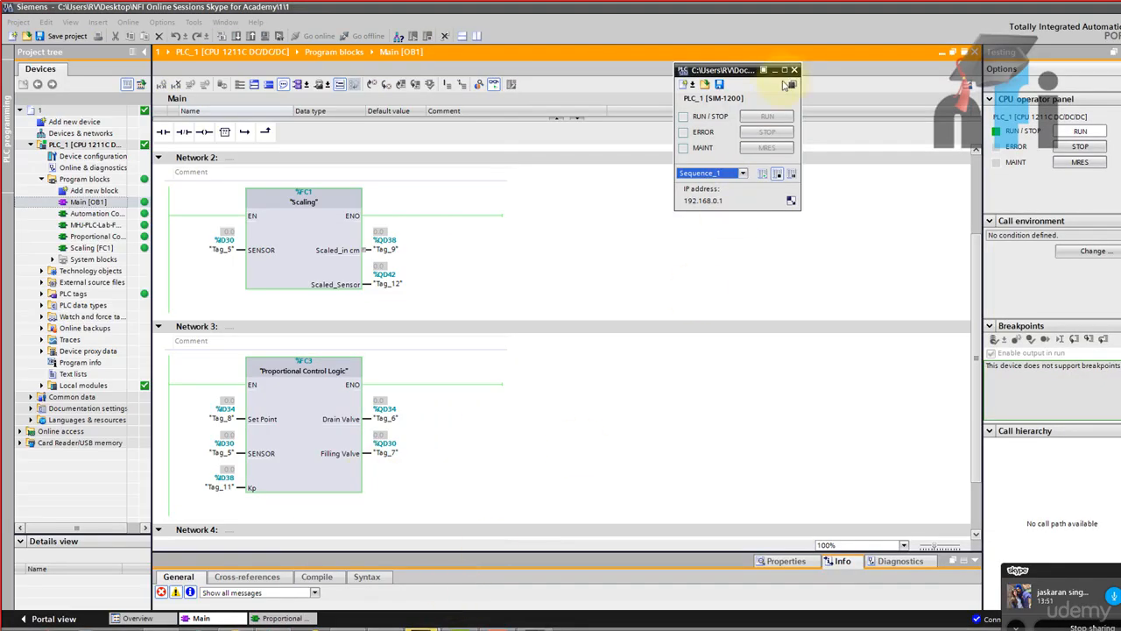
left_click(793, 70)
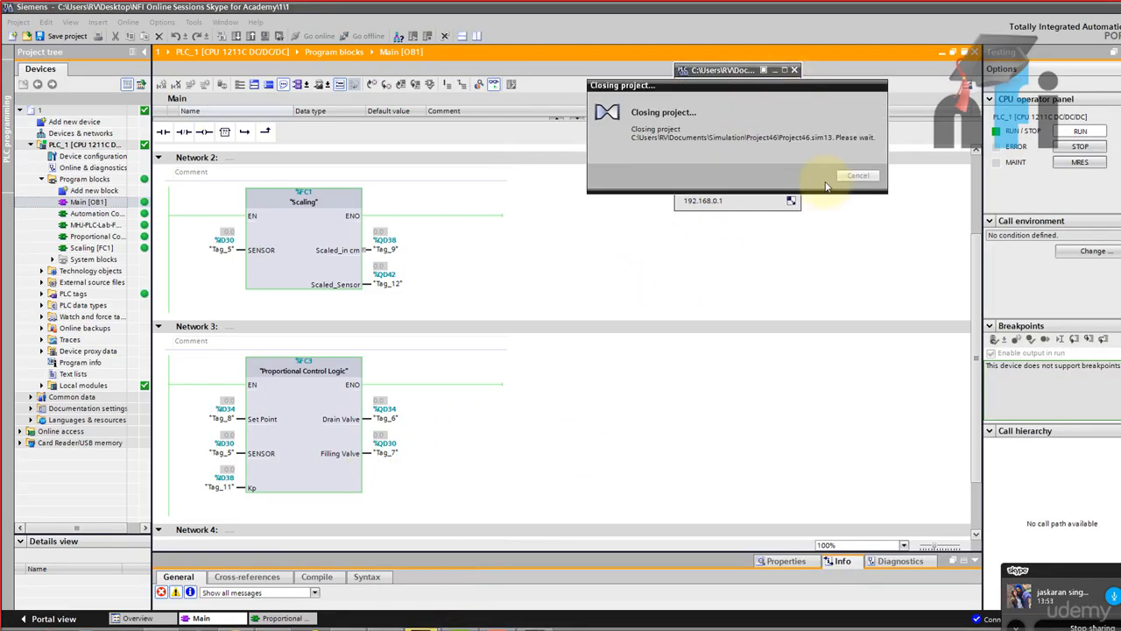
mouse_move(420, 625)
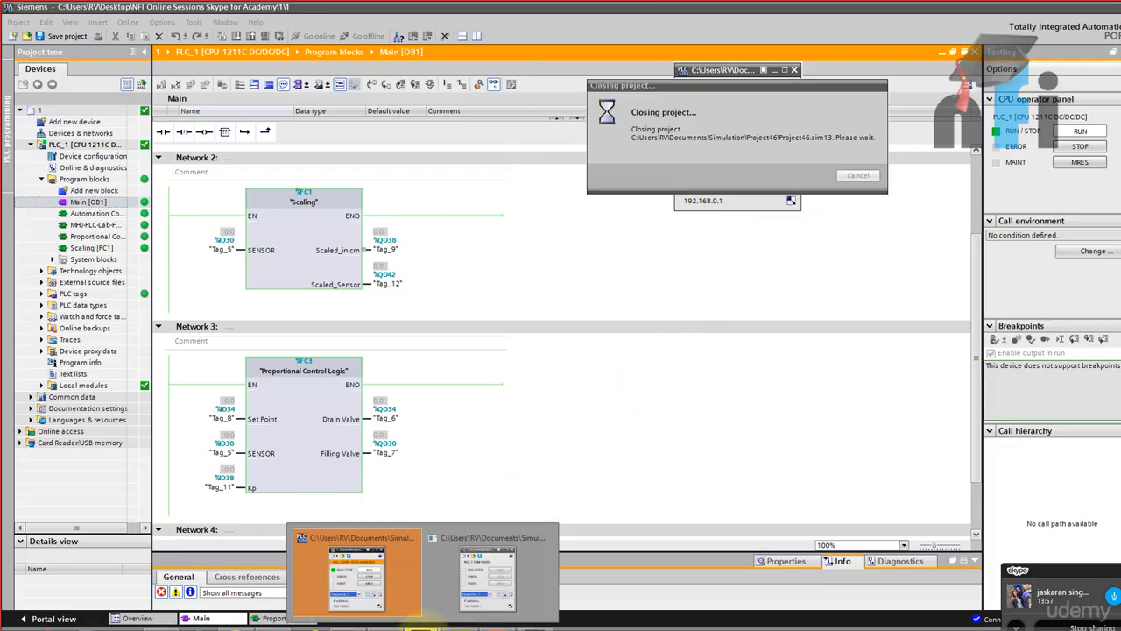
left_click(378, 588)
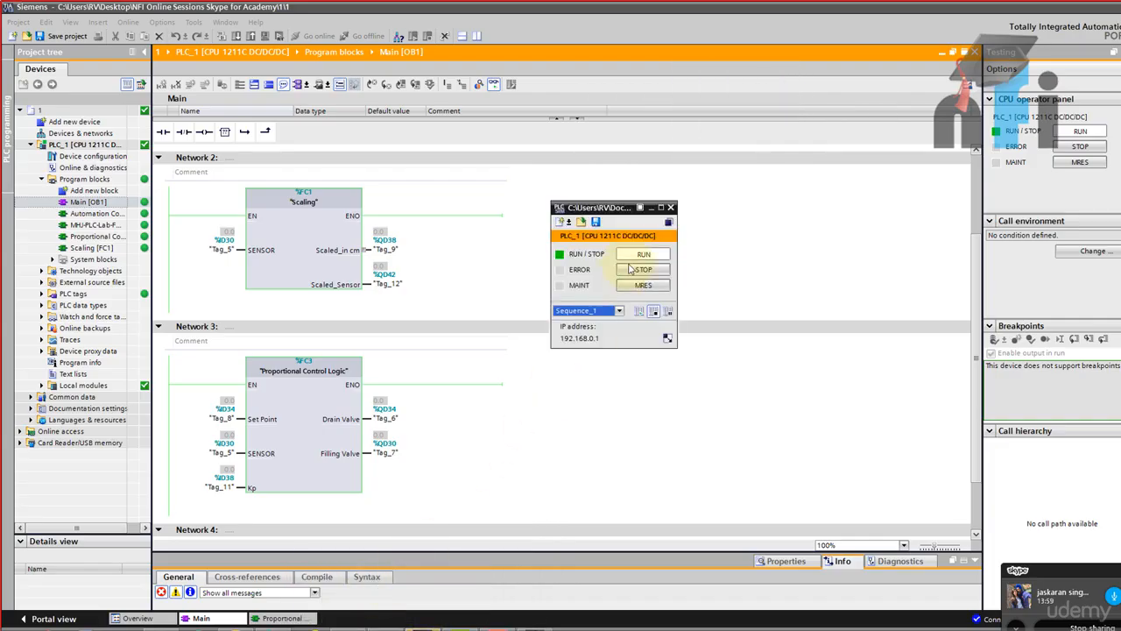
Switch to Factory I/O, reconnect the Siemens S7-PLCSIM driver and return to the tank scene
left_click(235, 628)
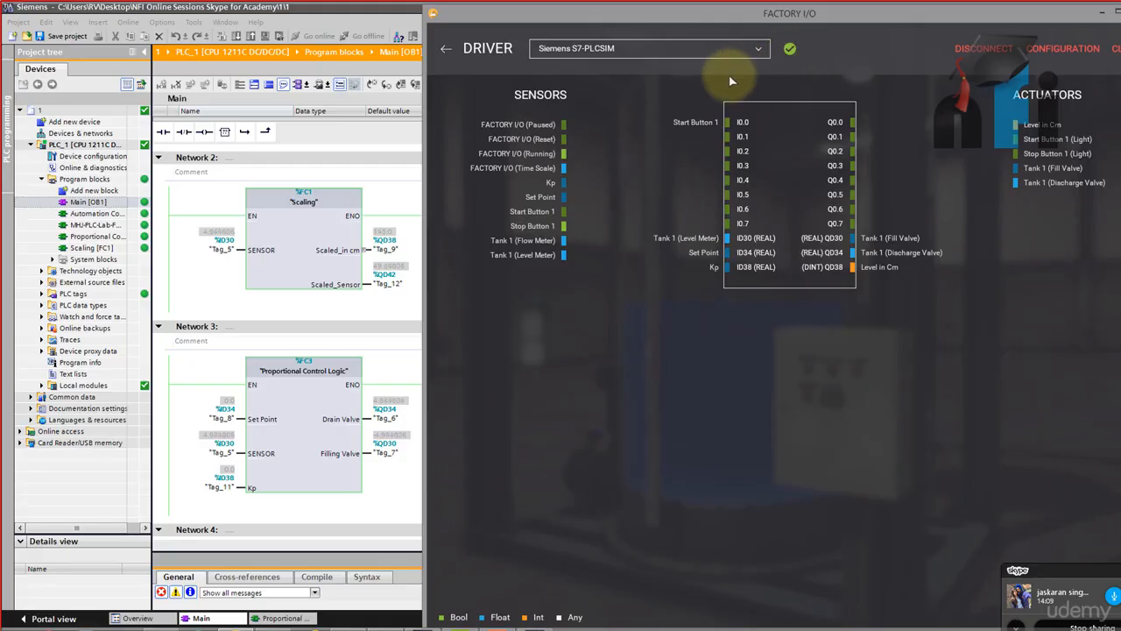
left_click(468, 52)
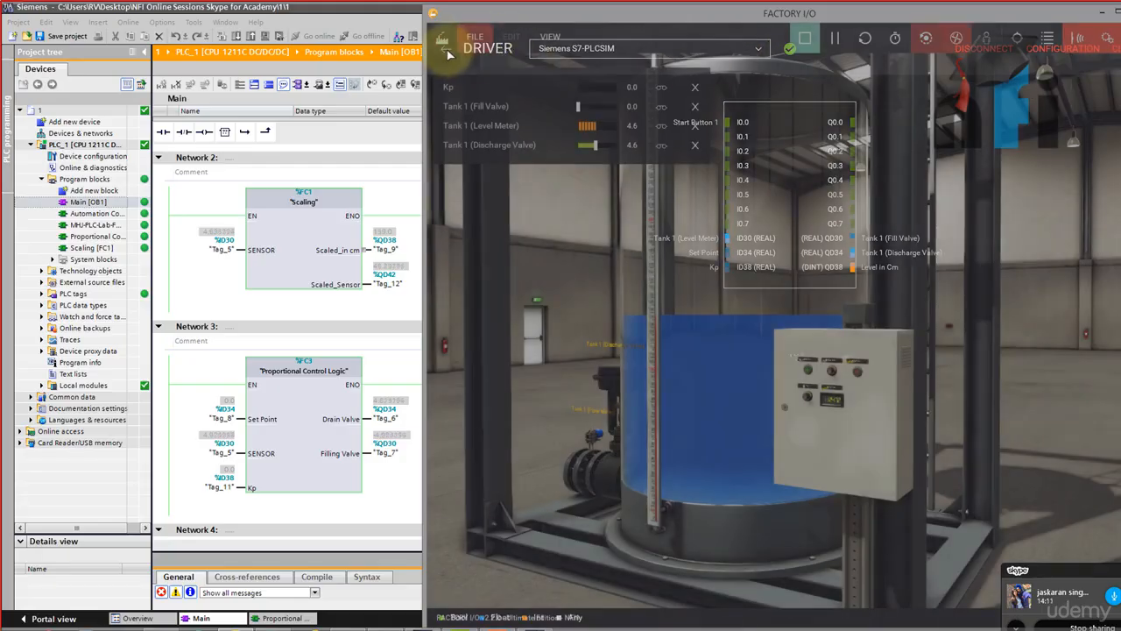
mouse_move(903, 264)
left_mouse_down()
mouse_move(894, 261)
mouse_move(903, 264)
left_mouse_up()
left_click(955, 37)
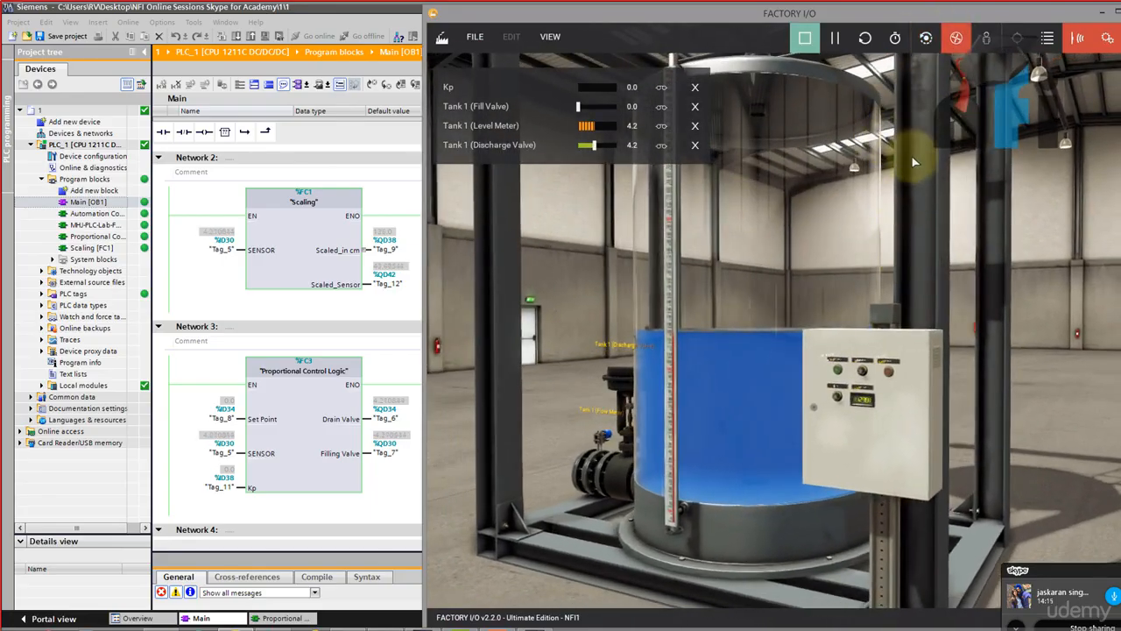
On the tank's control panel, turn the Kp knob to 7.0 and the Set Point knob to 2.5
scroll(889, 350, "up", 6)
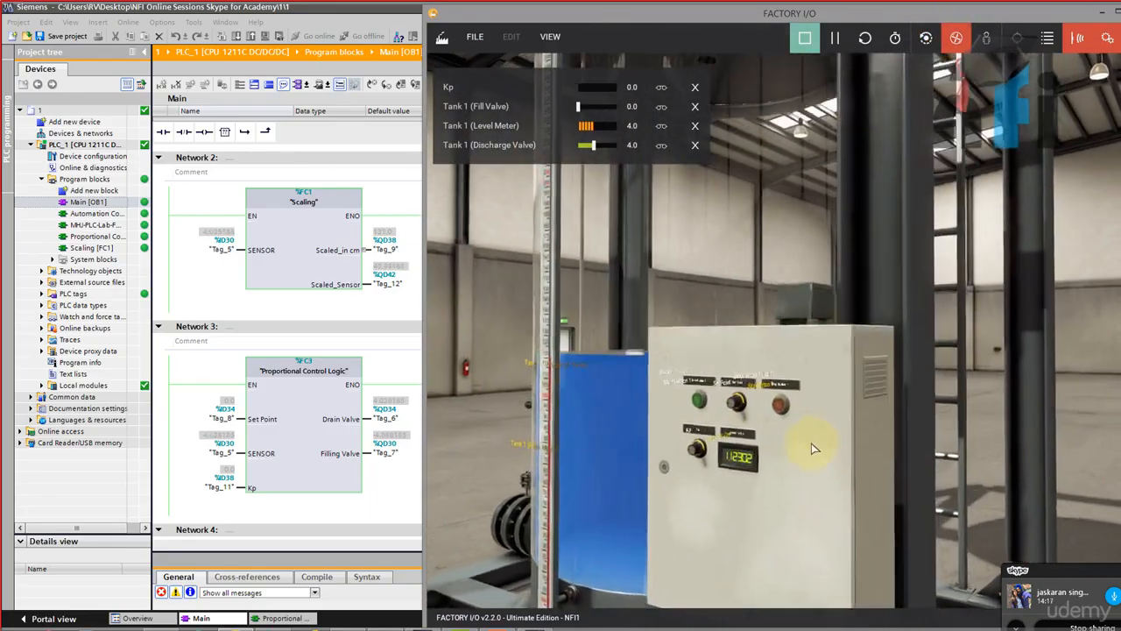
scroll(828, 441, "down", 2)
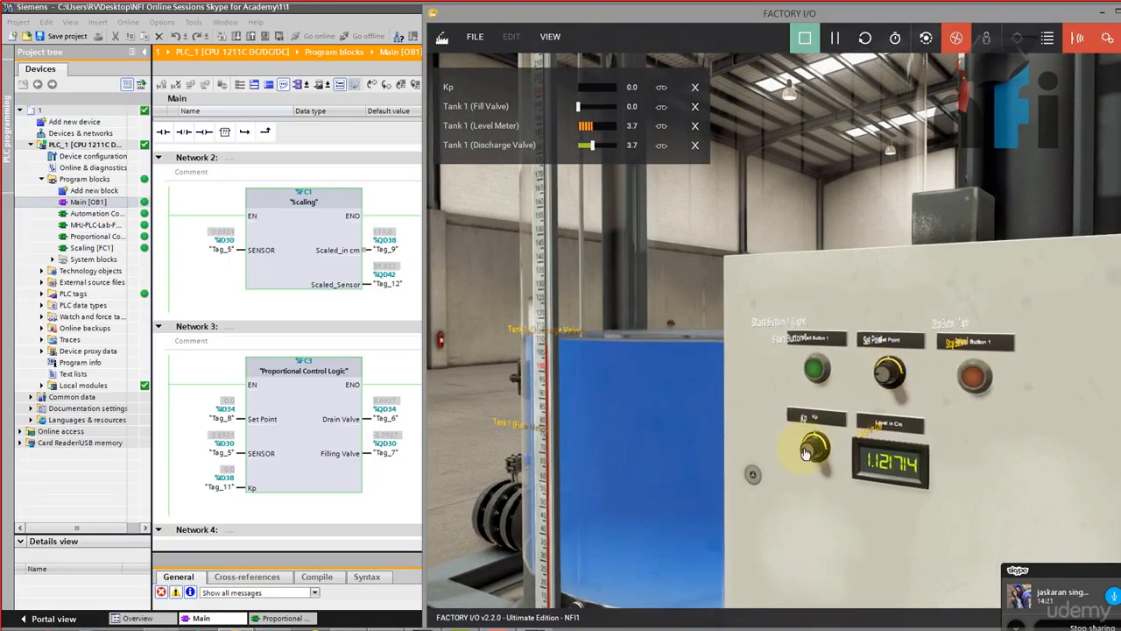
left_click_drag(806, 450, 812, 445)
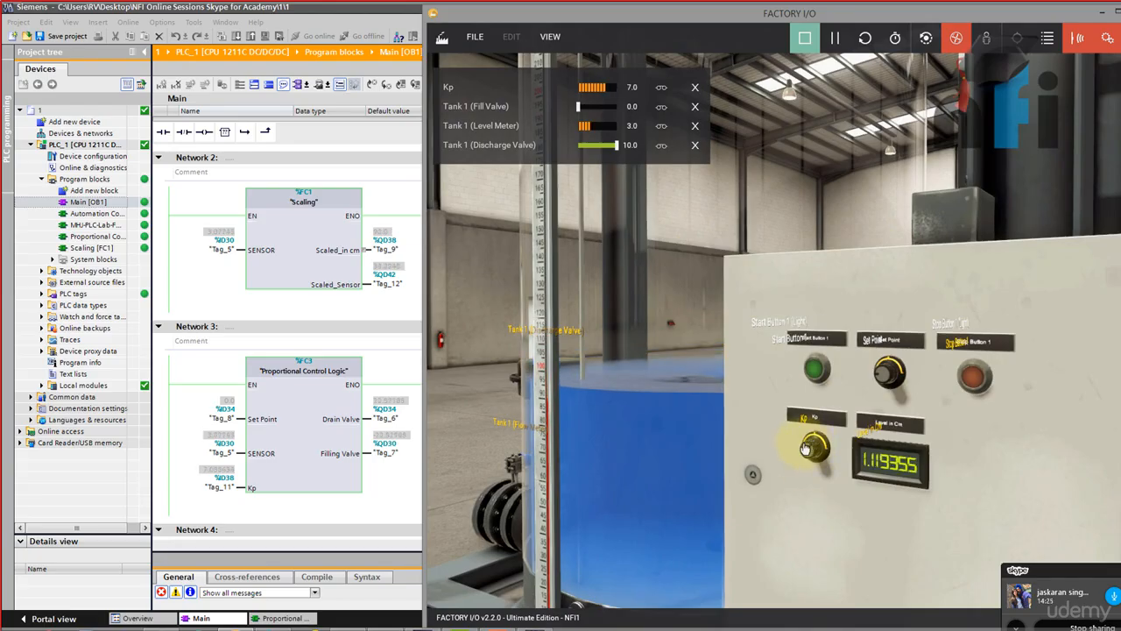
left_click(886, 357)
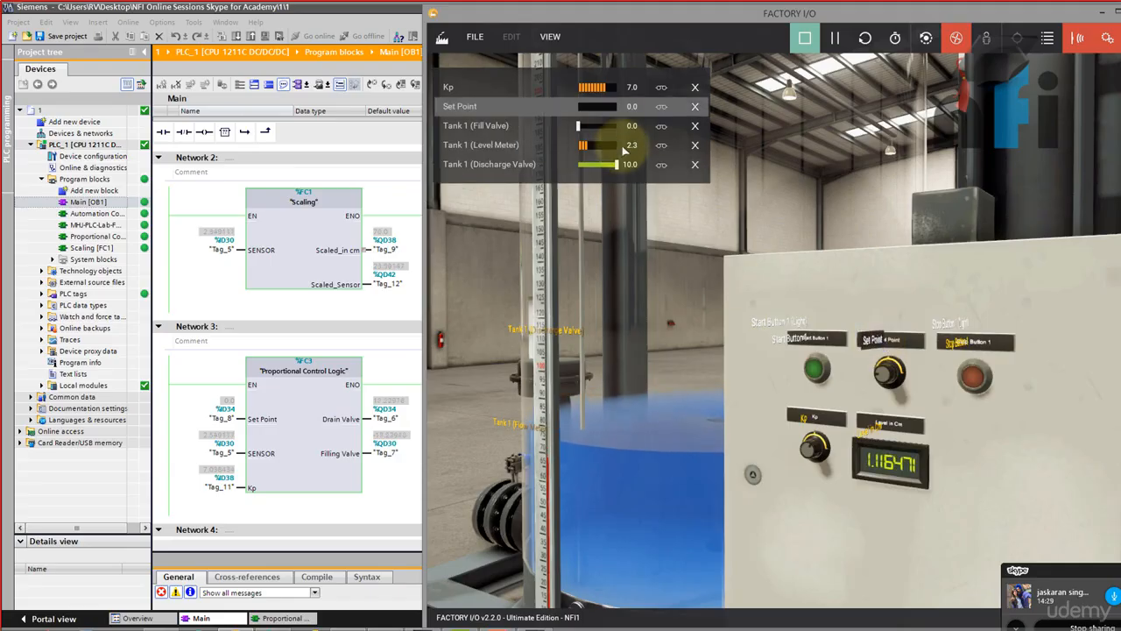
scroll(889, 368, "up", 5)
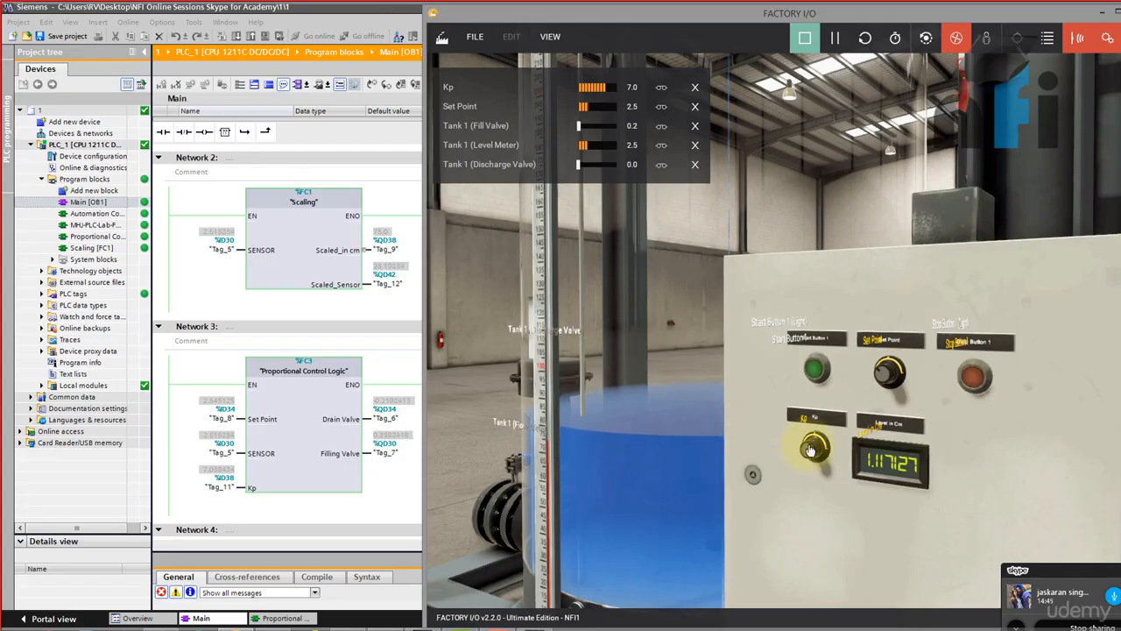
Turn the Kp knob to 0.0, open Proportional Control Logic [FC3] in TIA Portal and turn on its online monitoring
mouse_move(806, 445)
left_mouse_down()
mouse_move(790, 474)
mouse_move(799, 460)
left_mouse_up()
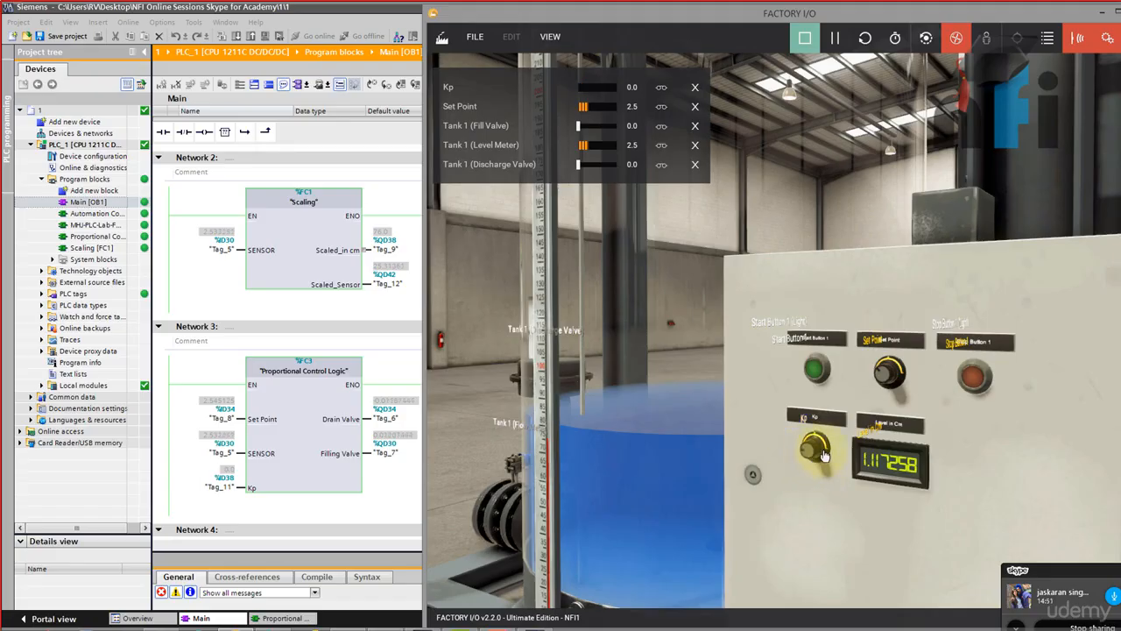
double_click(298, 436)
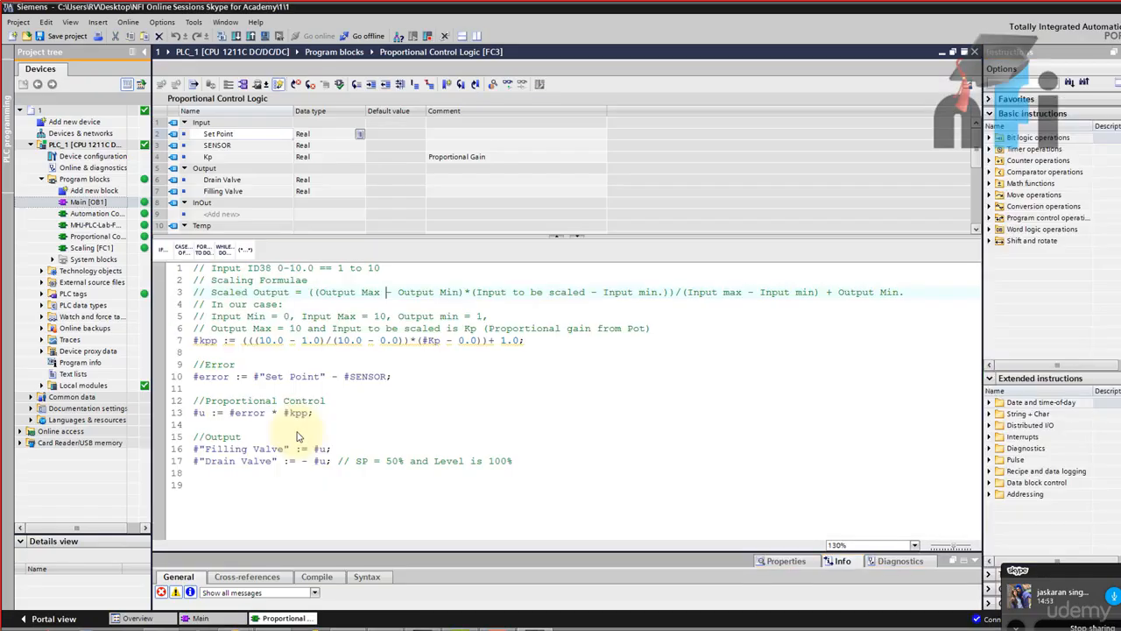
left_click(416, 341)
left_click(509, 85)
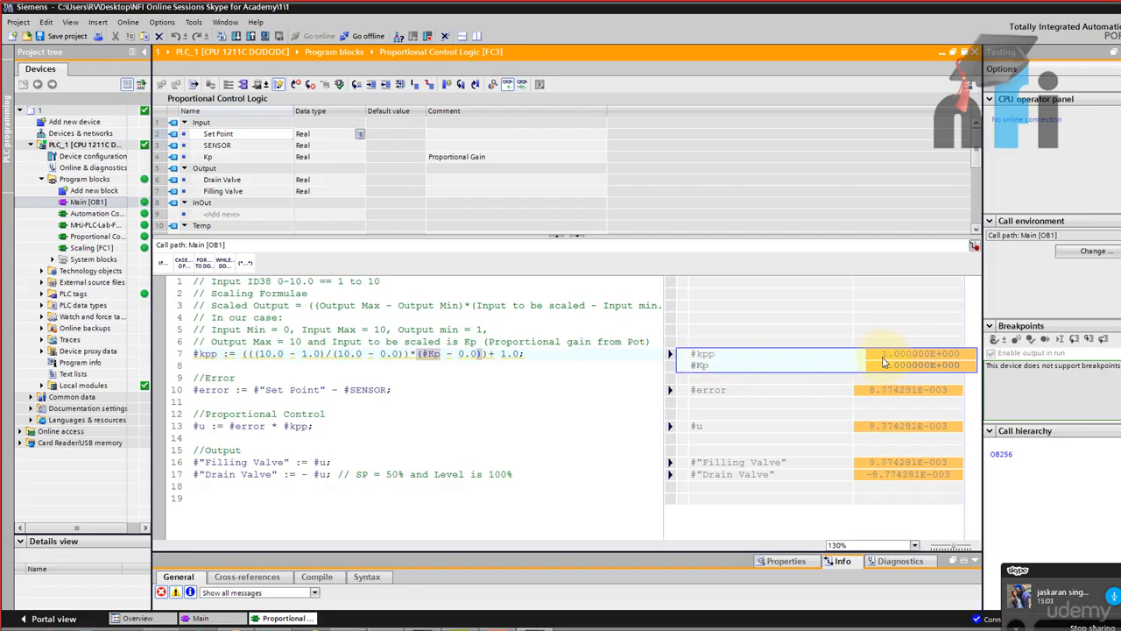
Test the gain scaling by setting the Kp knob in Factory I/O to 10.0, 4.6 and 0.0, checking #kpp online in TIA Portal after each change
left_click(266, 629)
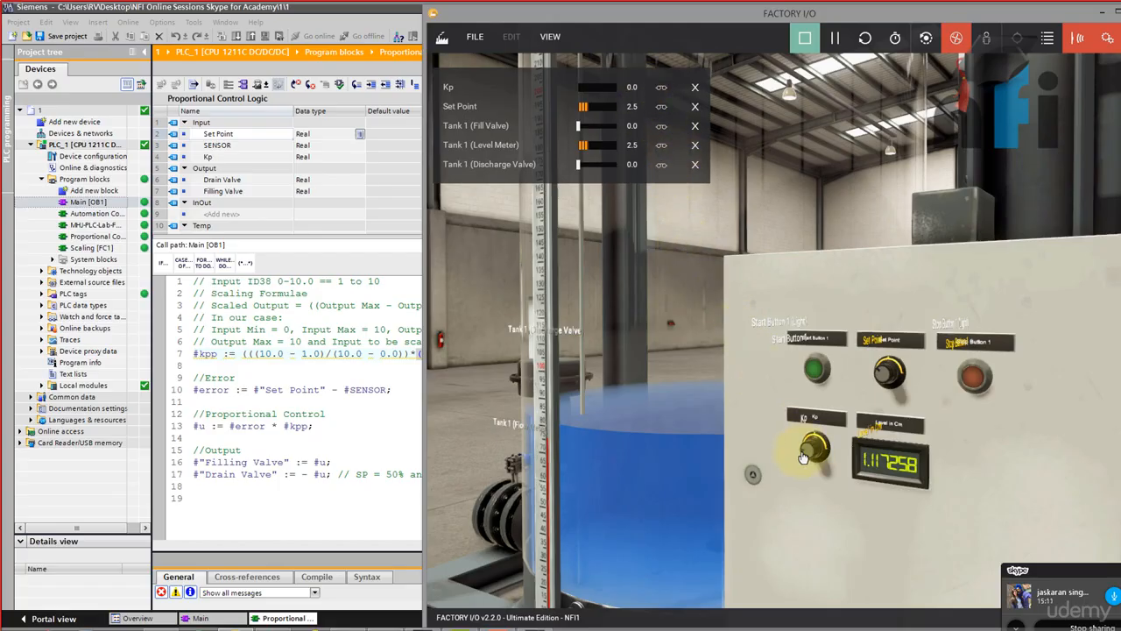
scroll(810, 450, "up", 10)
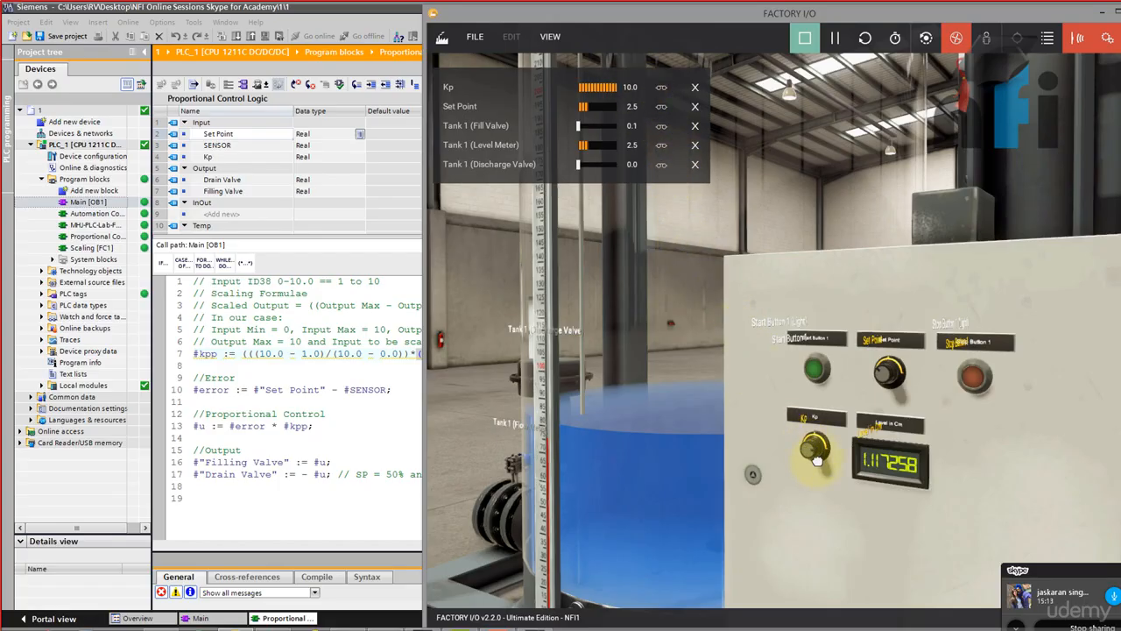
left_click(395, 375)
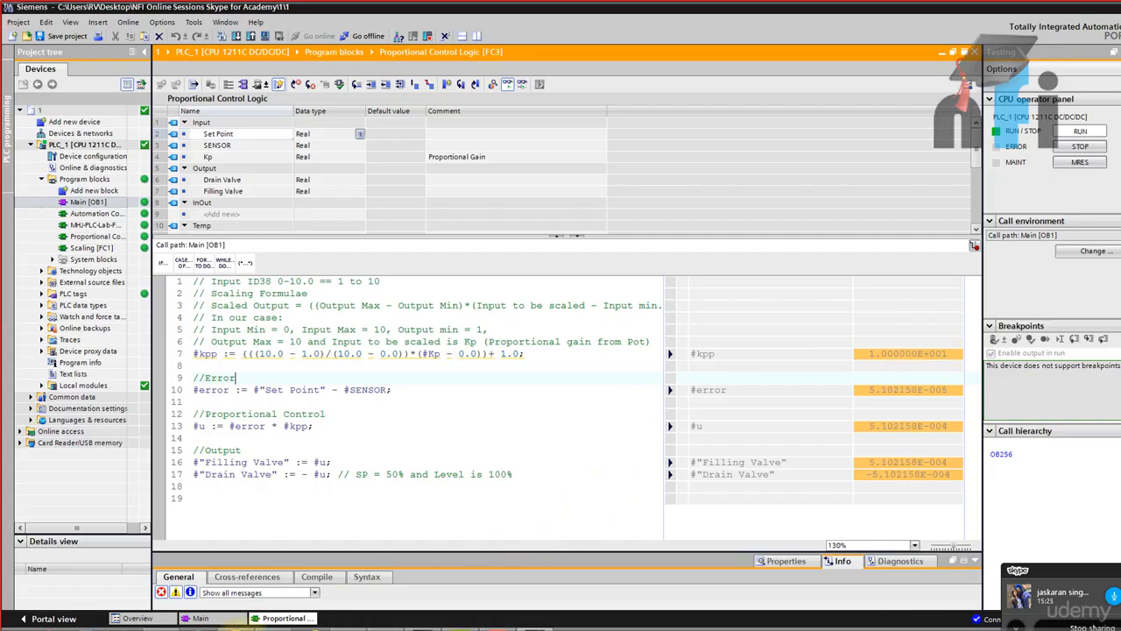
left_click(240, 628)
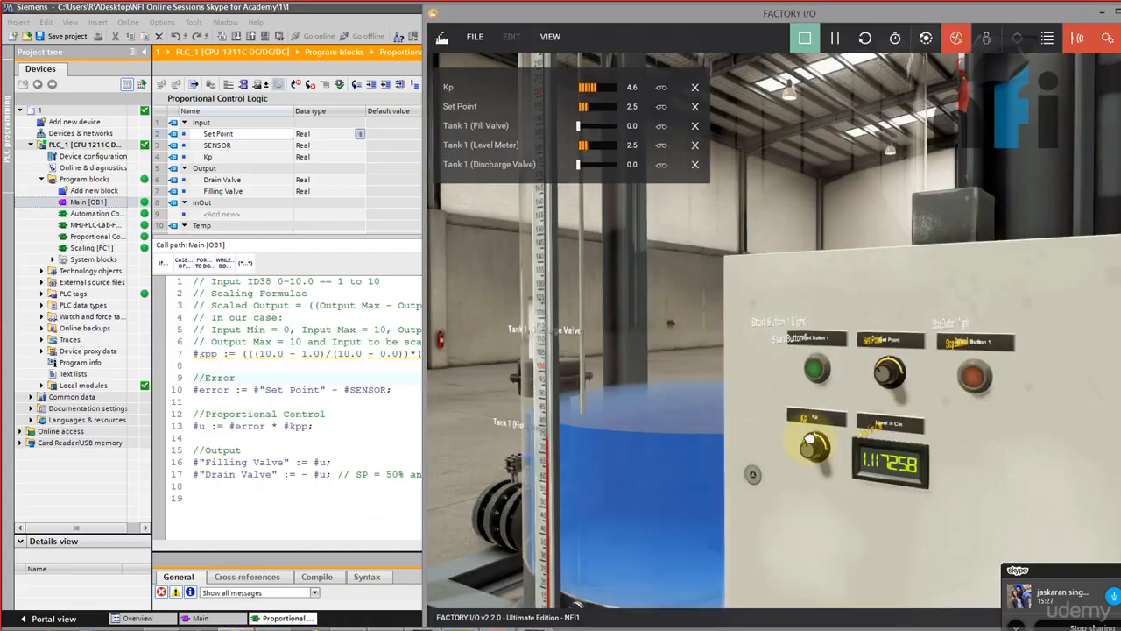
left_click(377, 363)
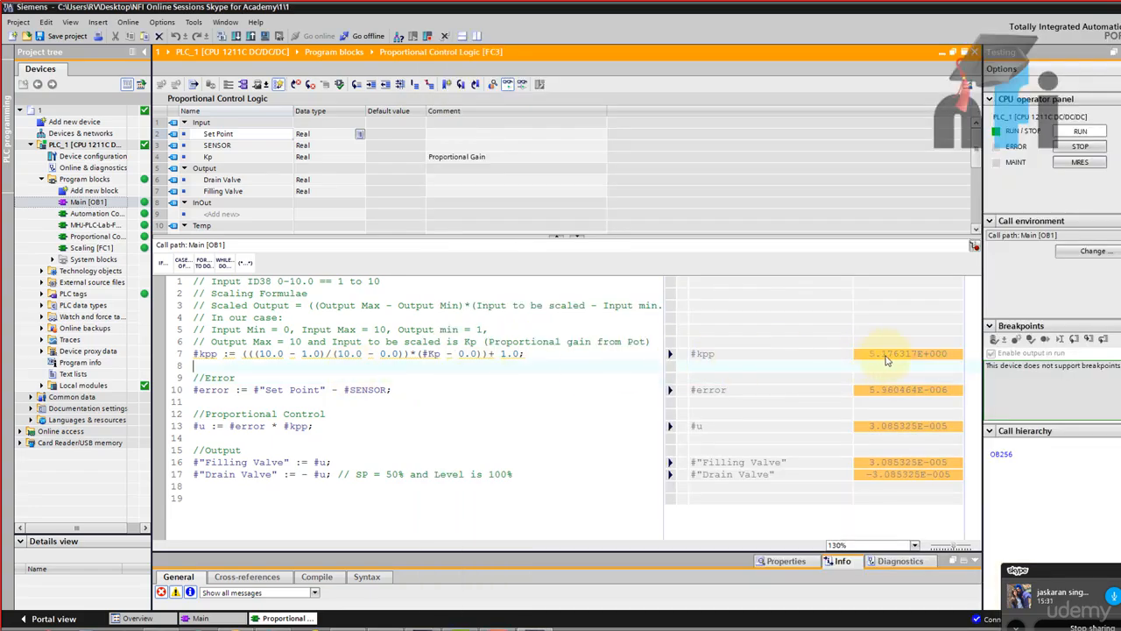
left_click(245, 626)
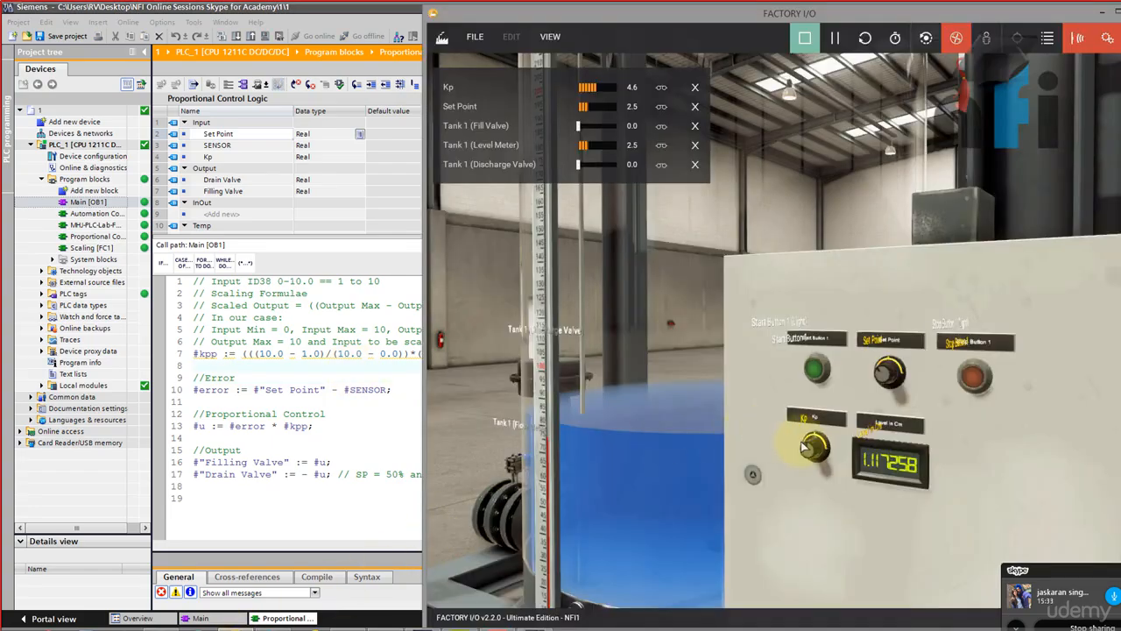
left_click_drag(800, 444, 792, 477)
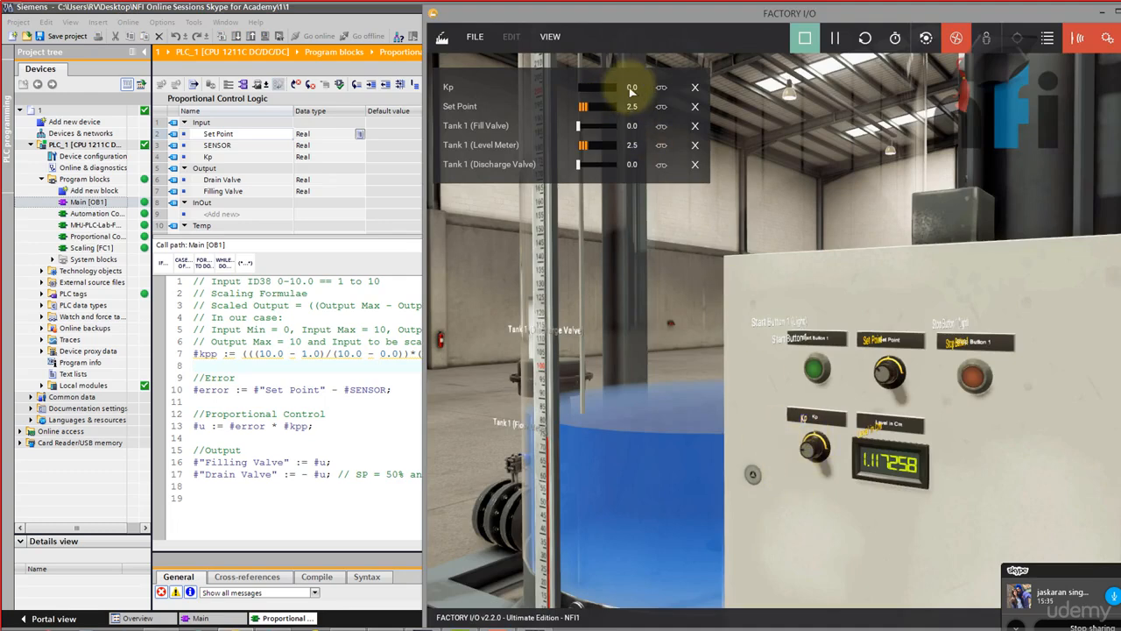
left_click(423, 353)
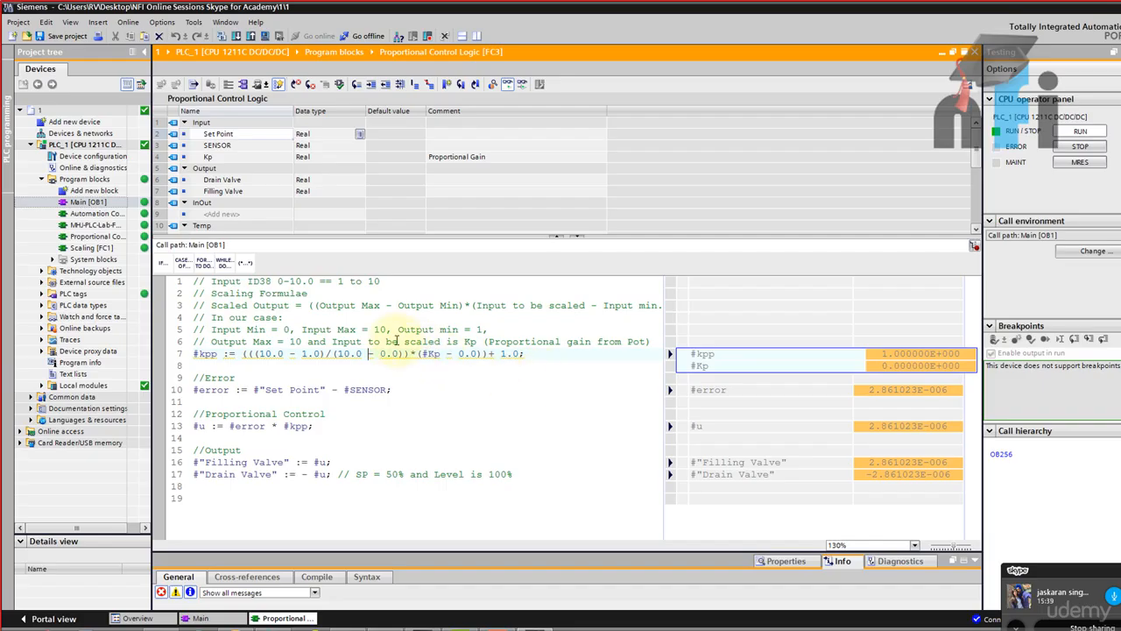
Review the "0-10.0 == 1 to 10" input range comment and the #kpp scaling formula in line 7 of Proportional Control Logic
left_click_drag(278, 281, 384, 281)
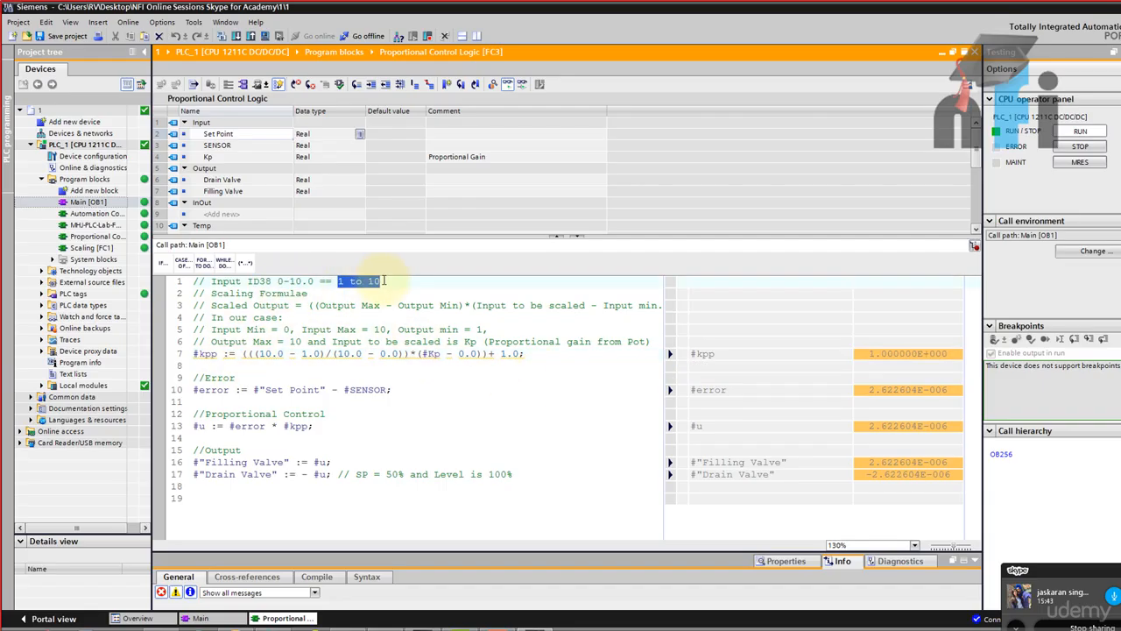
left_click(375, 353)
left_click_drag(542, 358, 188, 353)
left_click(290, 369)
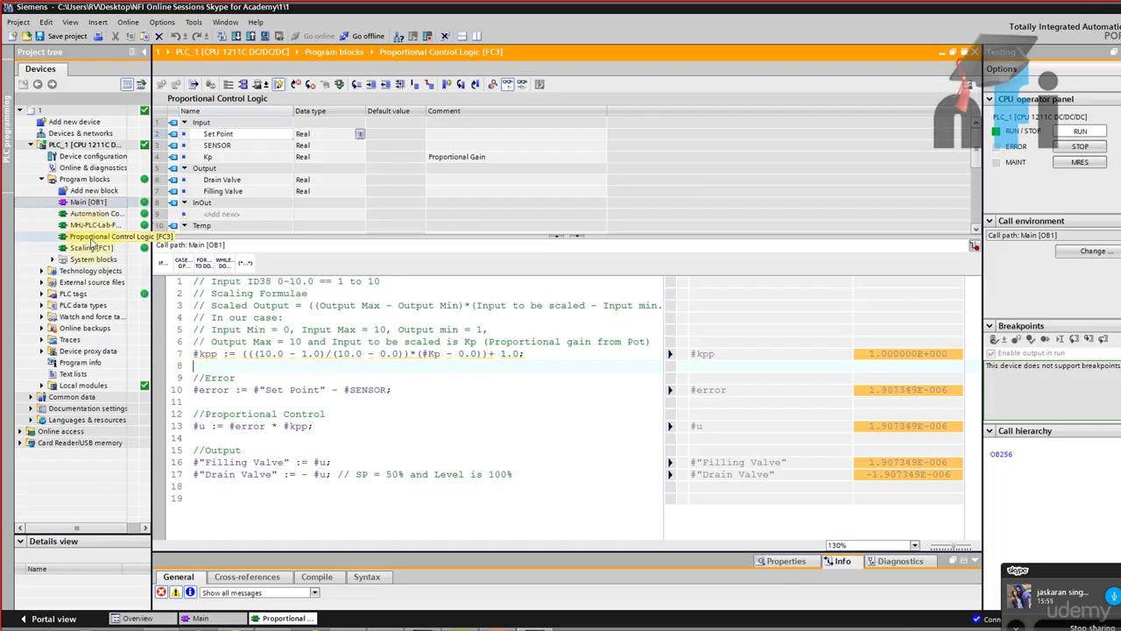
left_click_drag(338, 354, 406, 354)
left_click(443, 354)
left_click_drag(540, 353, 176, 353)
left_click(286, 390)
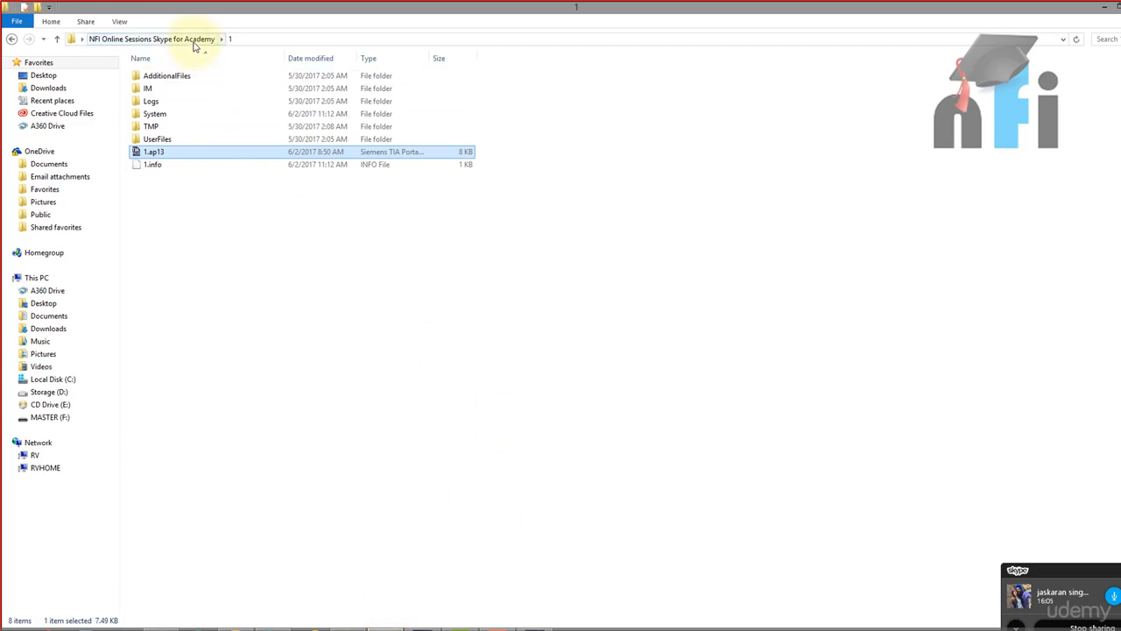
Open Assignment 2.pdf from the NFI Online Sessions Skype for Academy folder and go to its learning objectives
left_click(188, 37)
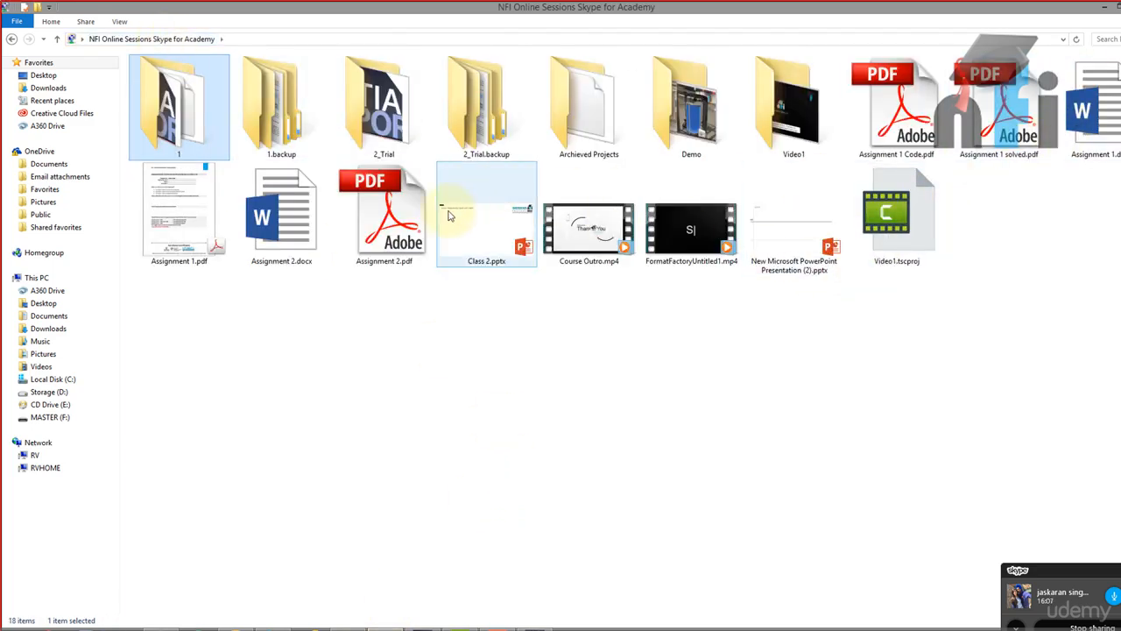
double_click(383, 215)
scroll(555, 275, "down", 5)
scroll(561, 275, "up", 3)
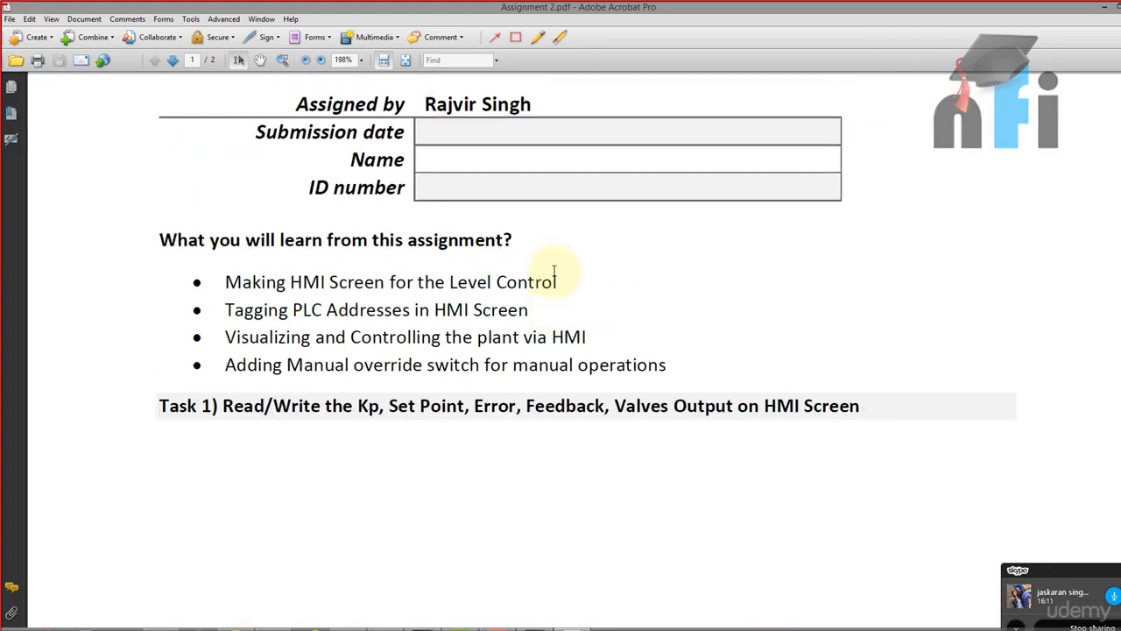
Review the assignment's four HMI learning objectives and Task 1 about reading and writing Kp, Set Point, Error, Feedback and valve outputs
left_click_drag(246, 279, 511, 278)
left_click_drag(289, 321, 515, 322)
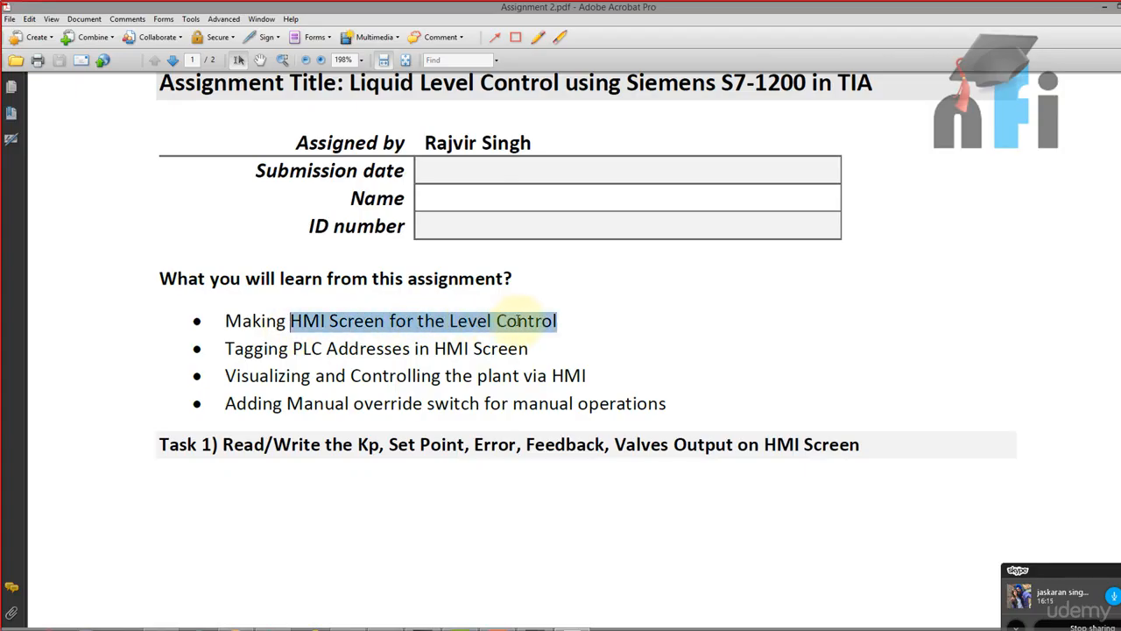
left_click_drag(225, 348, 500, 351)
left_click_drag(225, 375, 569, 376)
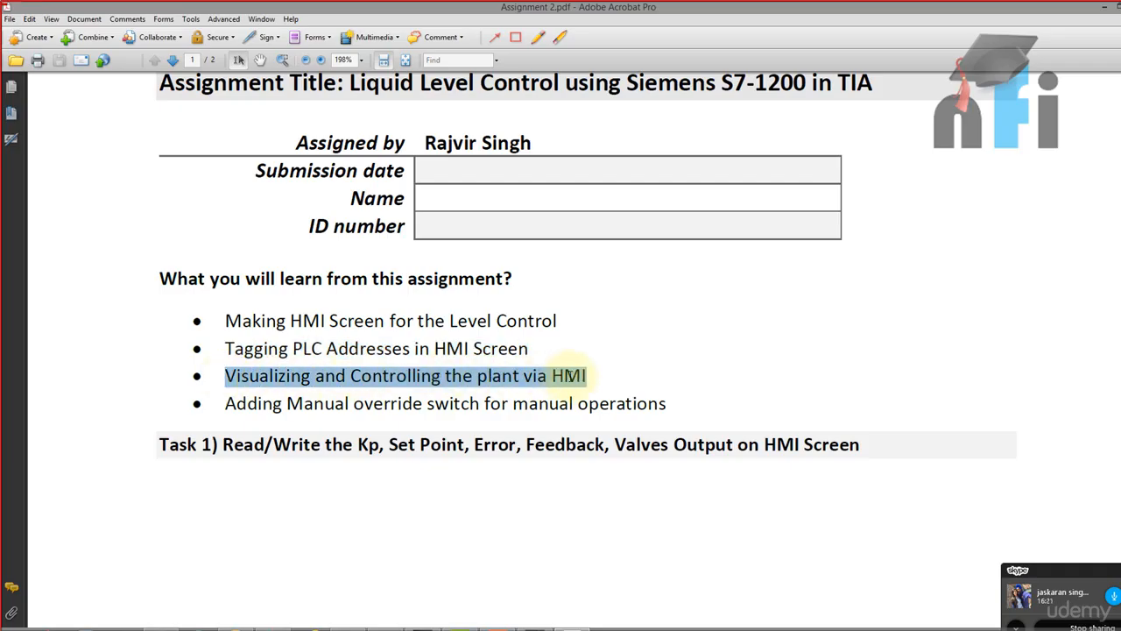
left_click_drag(225, 402, 544, 406)
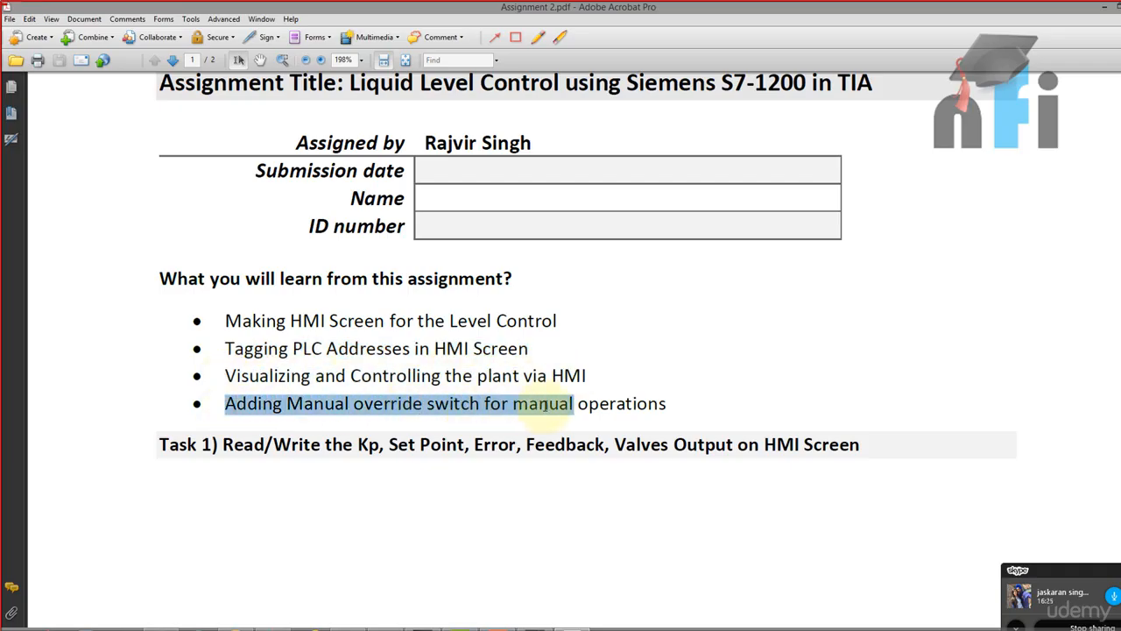
scroll(544, 406, "down", 5)
left_click_drag(225, 214, 318, 213)
left_click(396, 219)
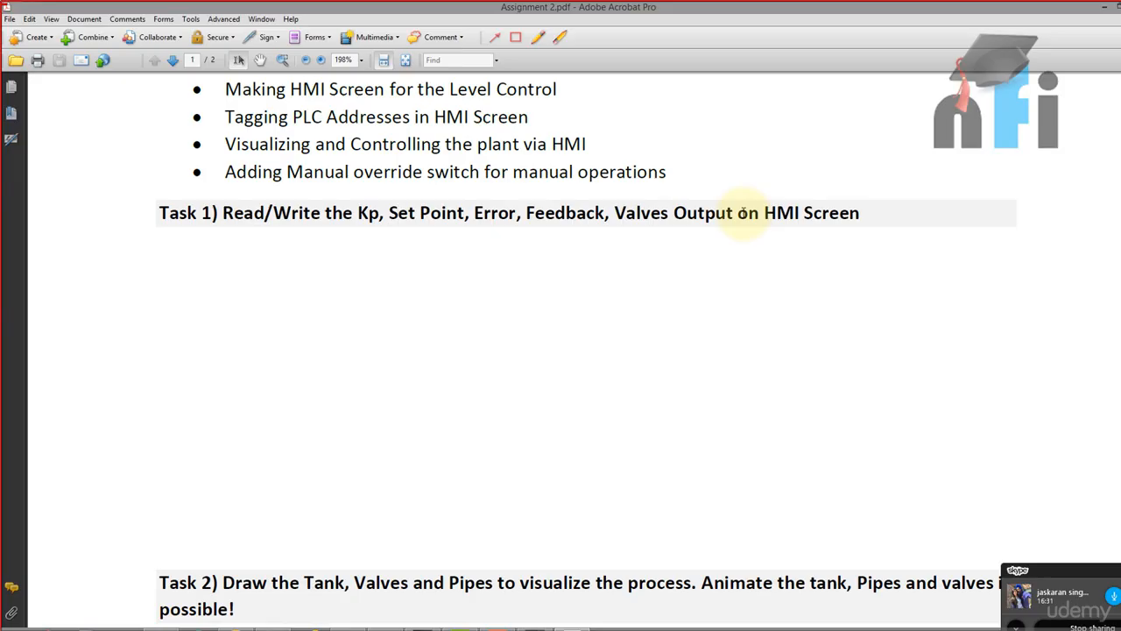
Leave the assignment document, return to TIA Portal and collapse the Program blocks folder of PLC_1
left_click(1110, 7)
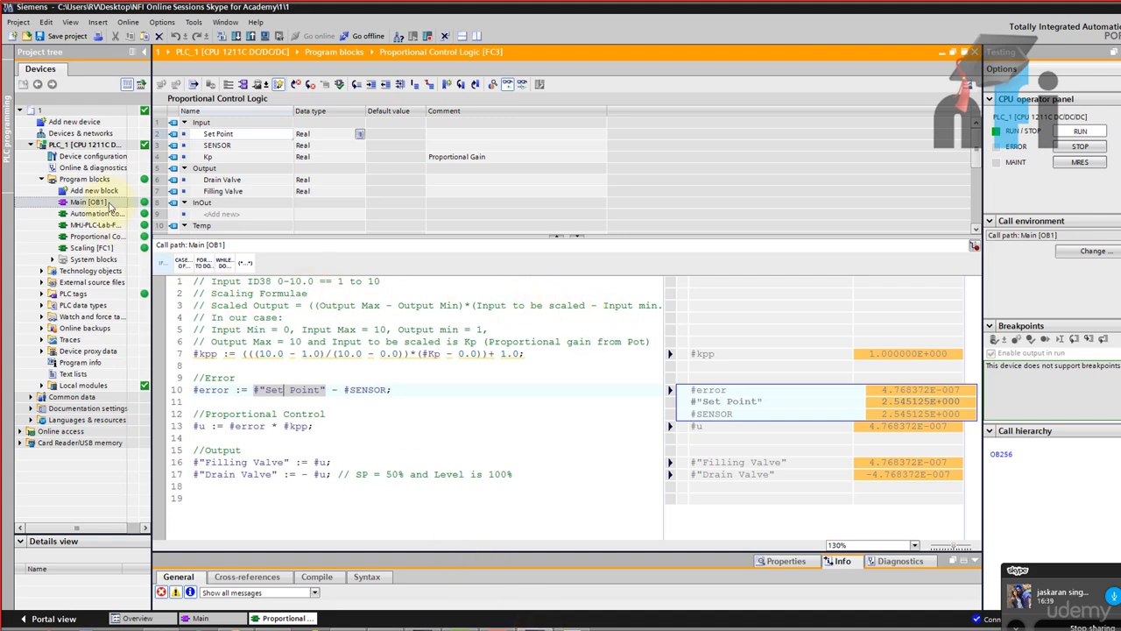
left_click(41, 180)
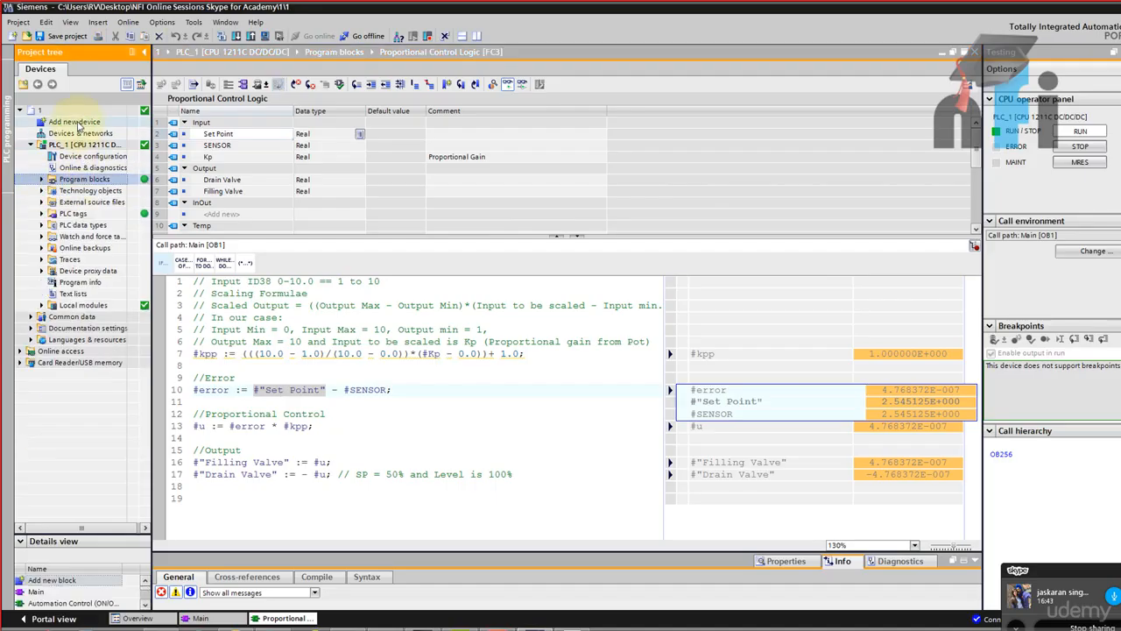
Add a 4-inch SIMATIC Basic Panel to the project: KTP400 Basic, article 6AV2 123-2DB03-0AX0, with the device wizard enabled
double_click(77, 124)
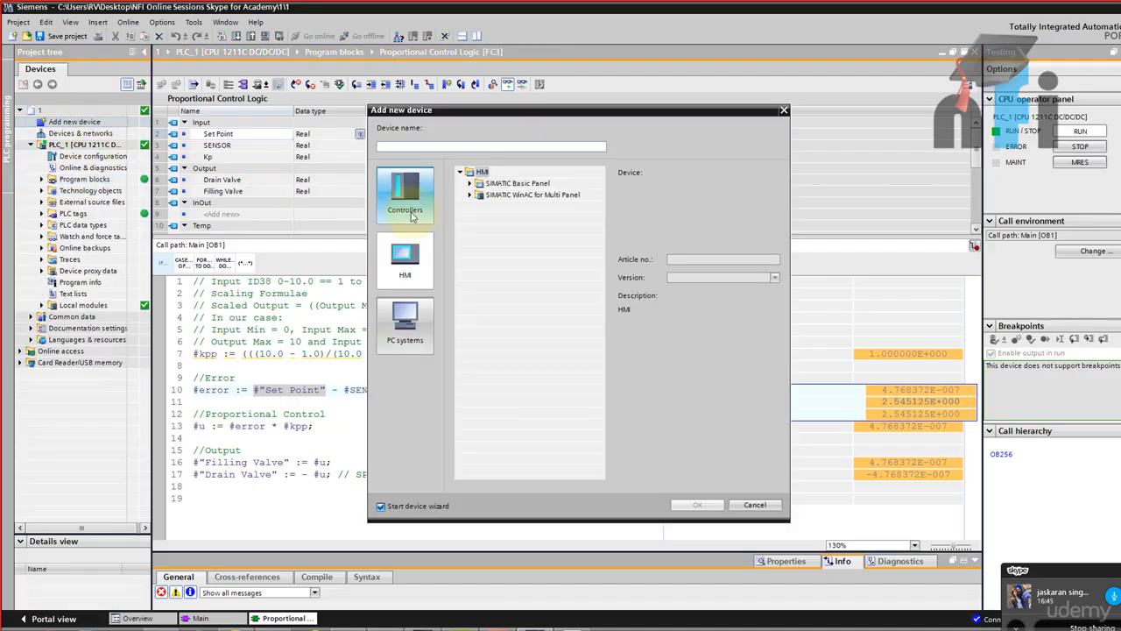
left_click(417, 265)
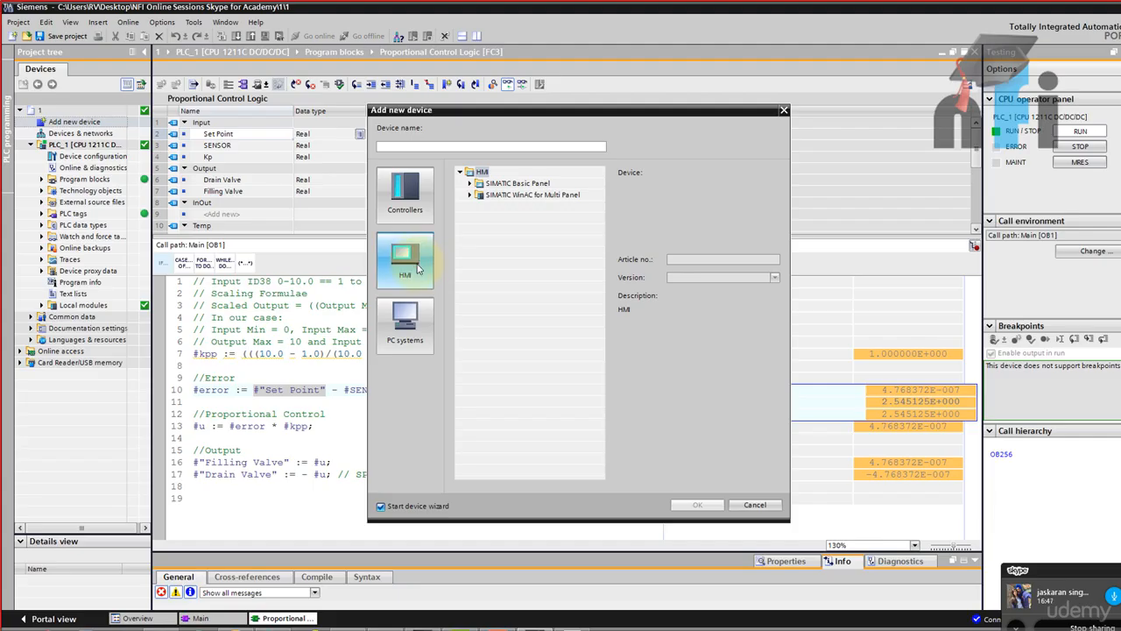
left_click(471, 184)
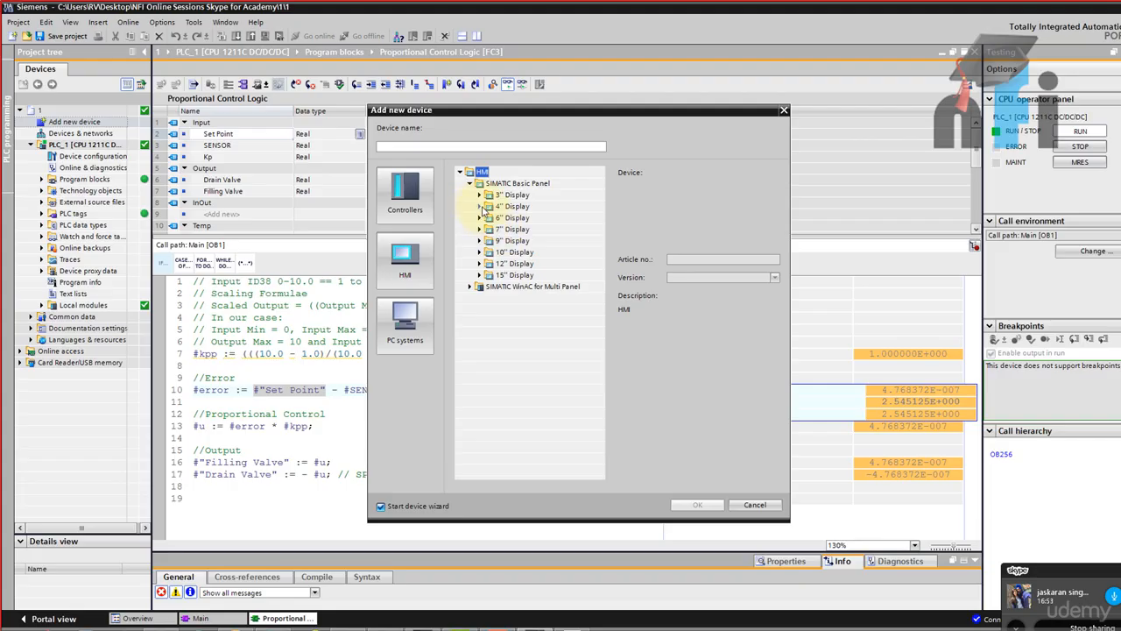
left_click(480, 207)
left_click(488, 218)
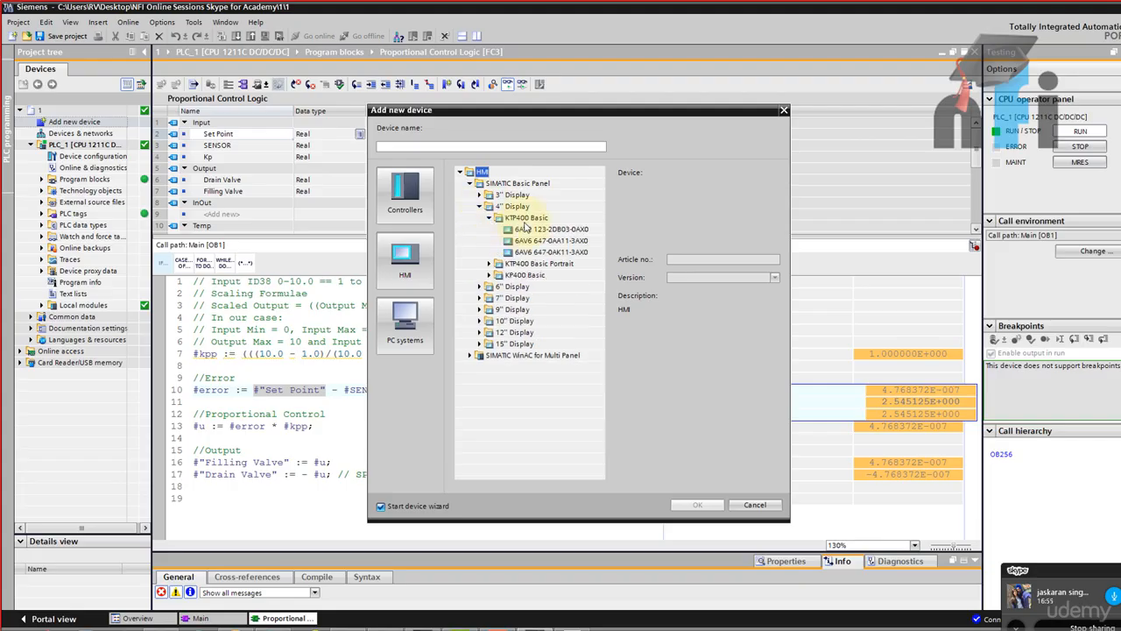
left_click(529, 230)
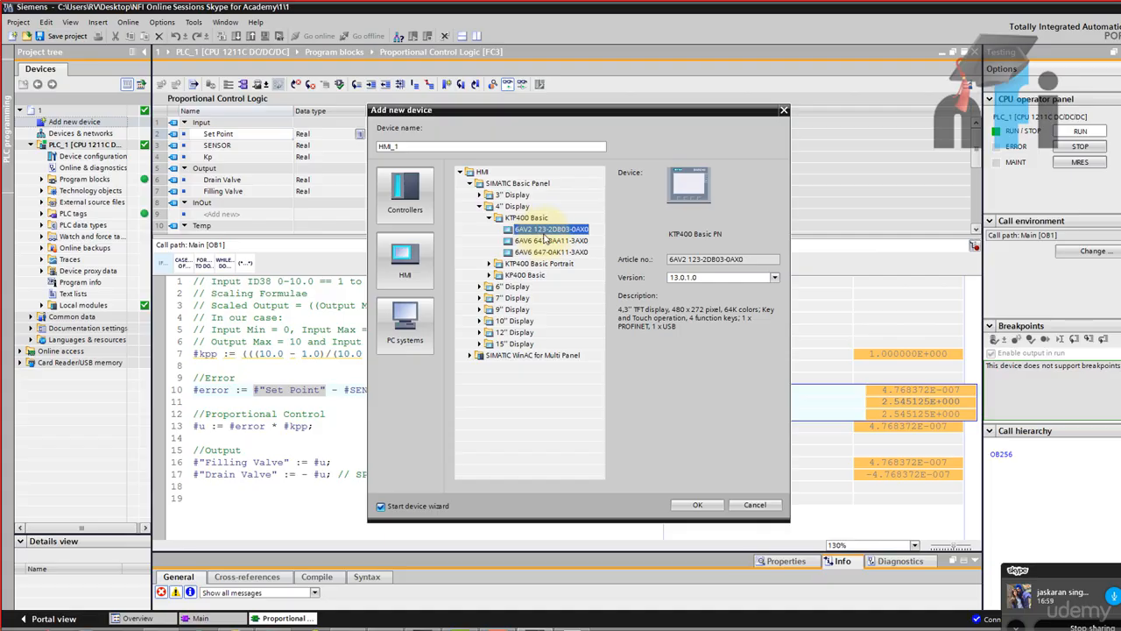
left_click(690, 505)
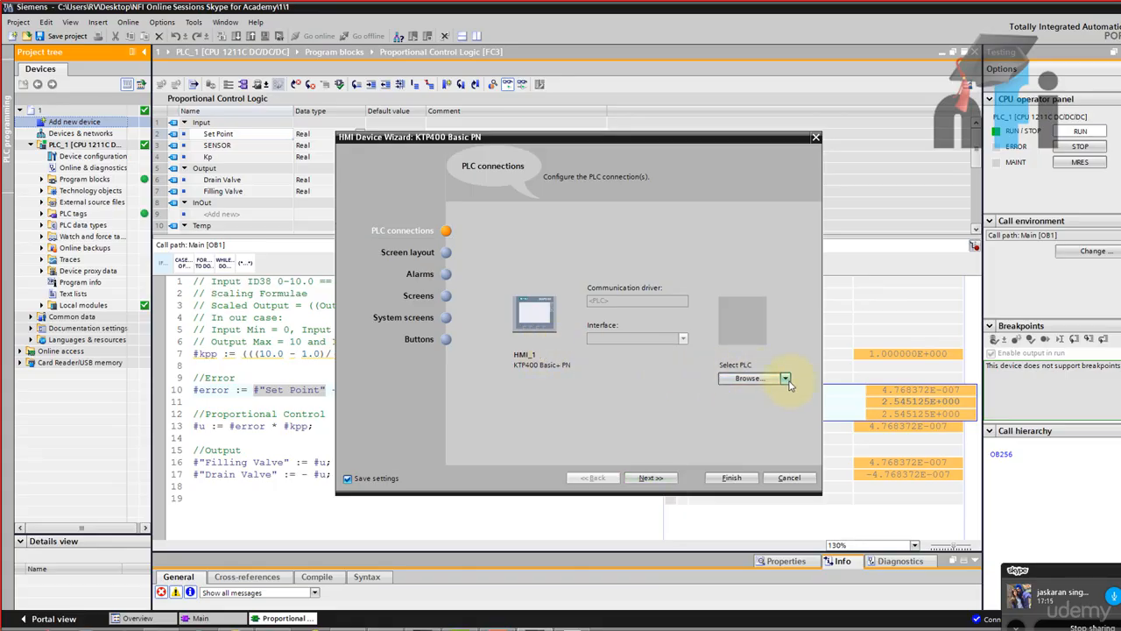
Connect the new HMI panel to PLC_1 in the device wizard and continue to the screen layout page
left_click(785, 378)
left_click(760, 431)
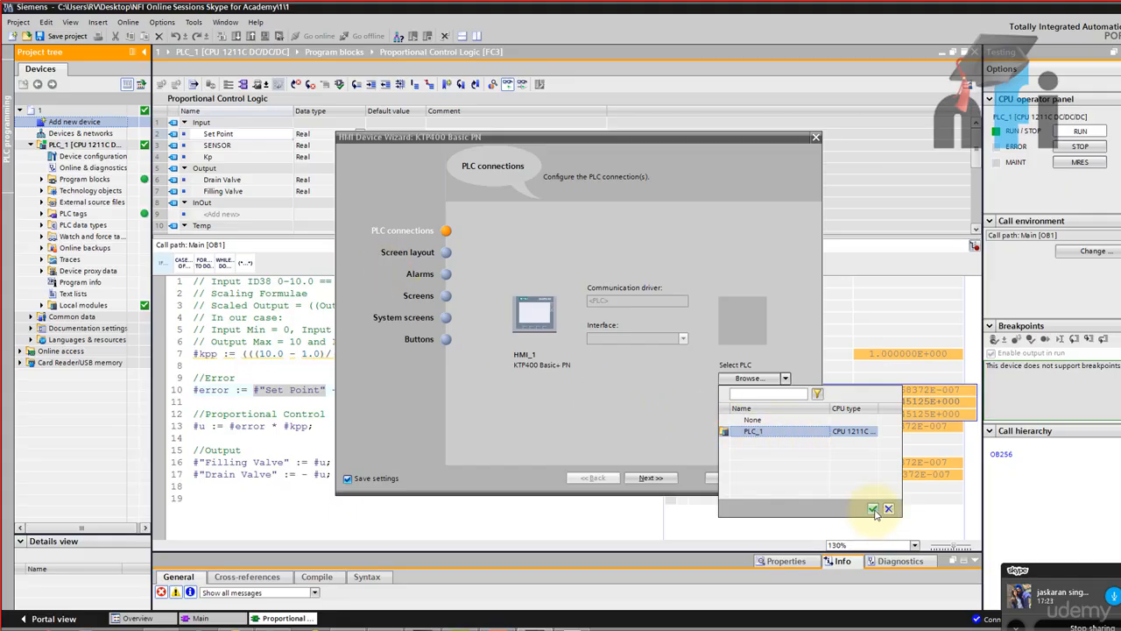
left_click(873, 508)
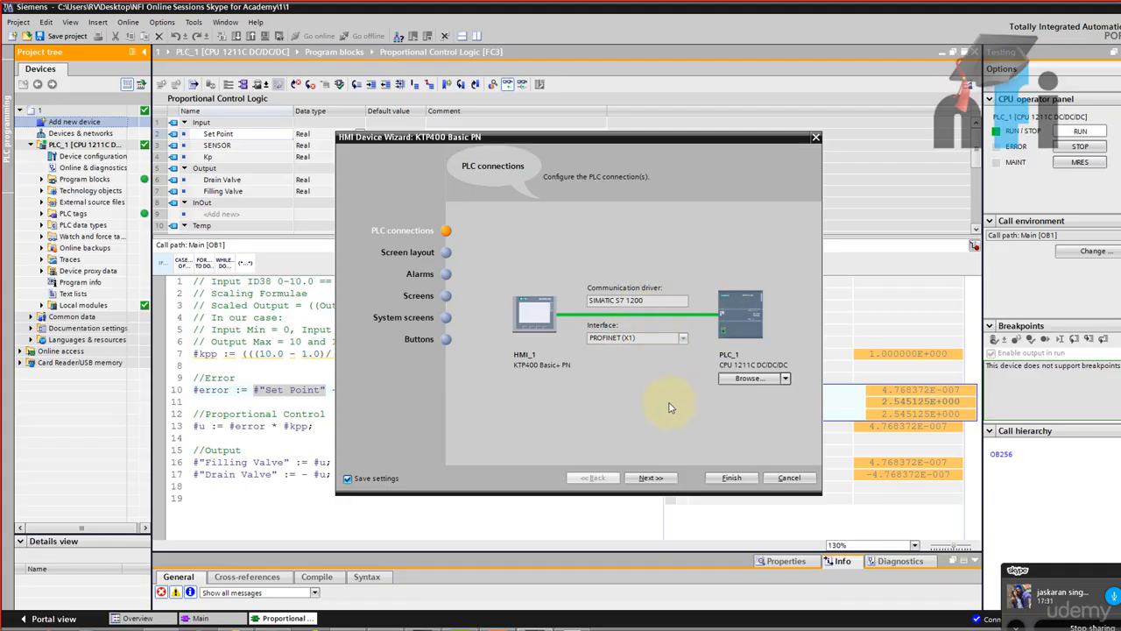
left_click(642, 478)
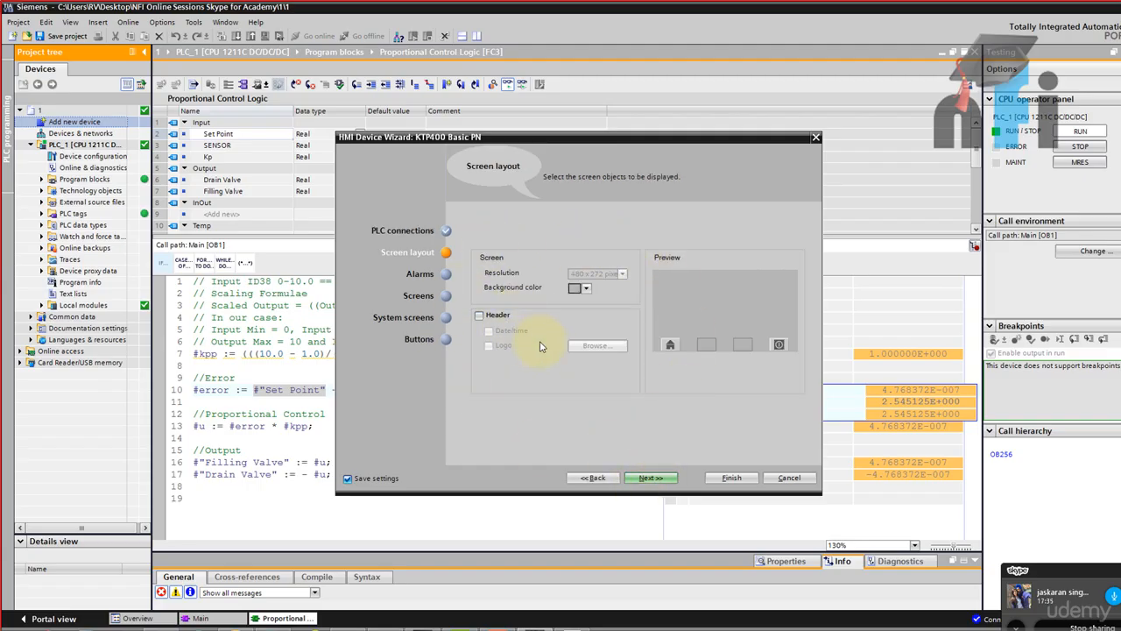
Accept the default layout, alarm and screen settings in the remaining HMI wizard pages and finish creating the panel
left_click(646, 479)
left_click(645, 478)
left_click(645, 479)
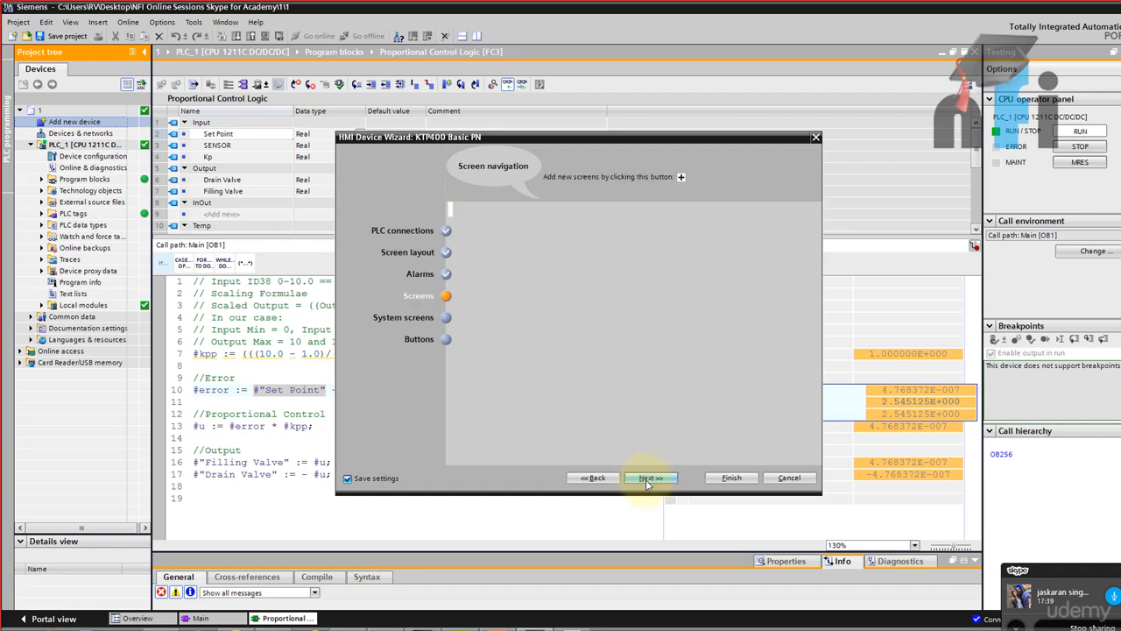
left_click(645, 478)
left_click(730, 478)
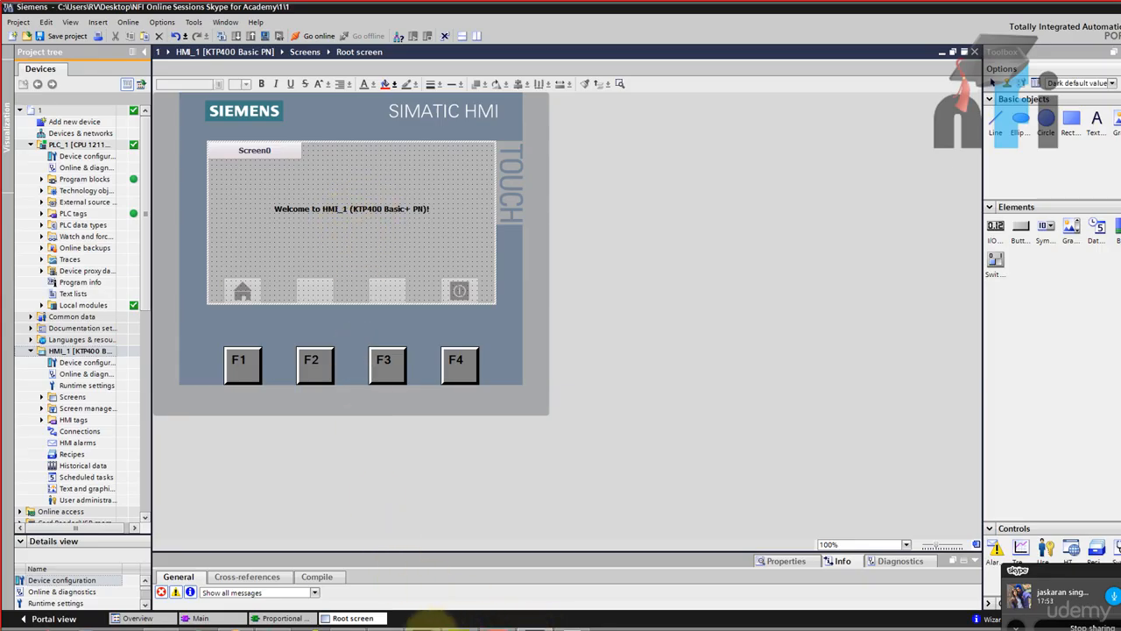
Recheck Task 1 in the Assignment 2 document and return to the HMI root screen in TIA Portal
left_click(568, 624)
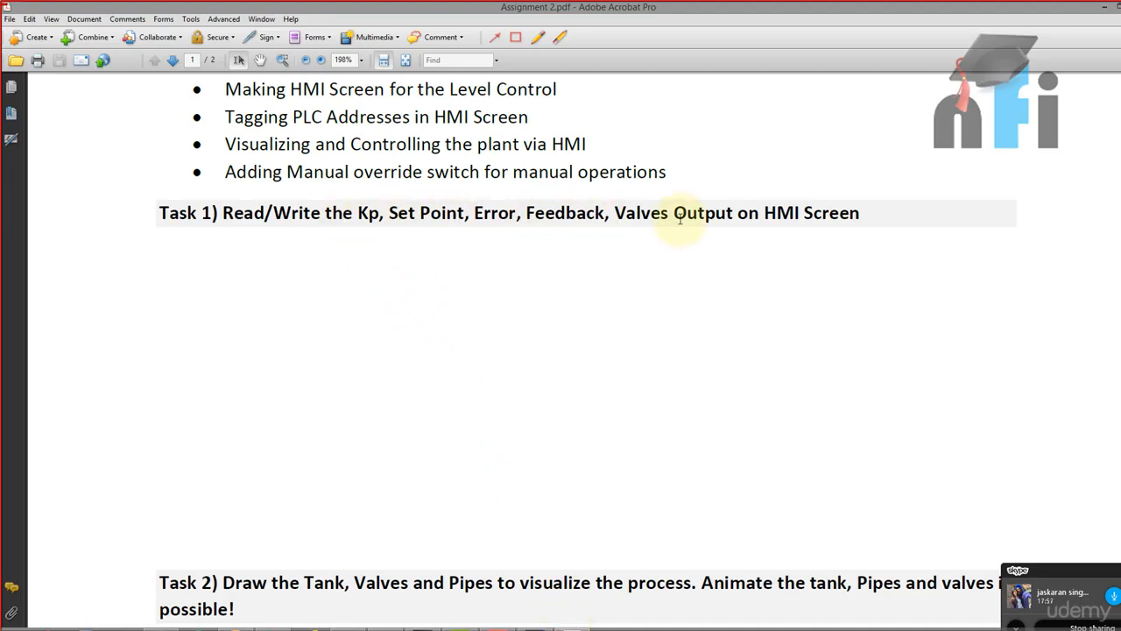
left_click(577, 605)
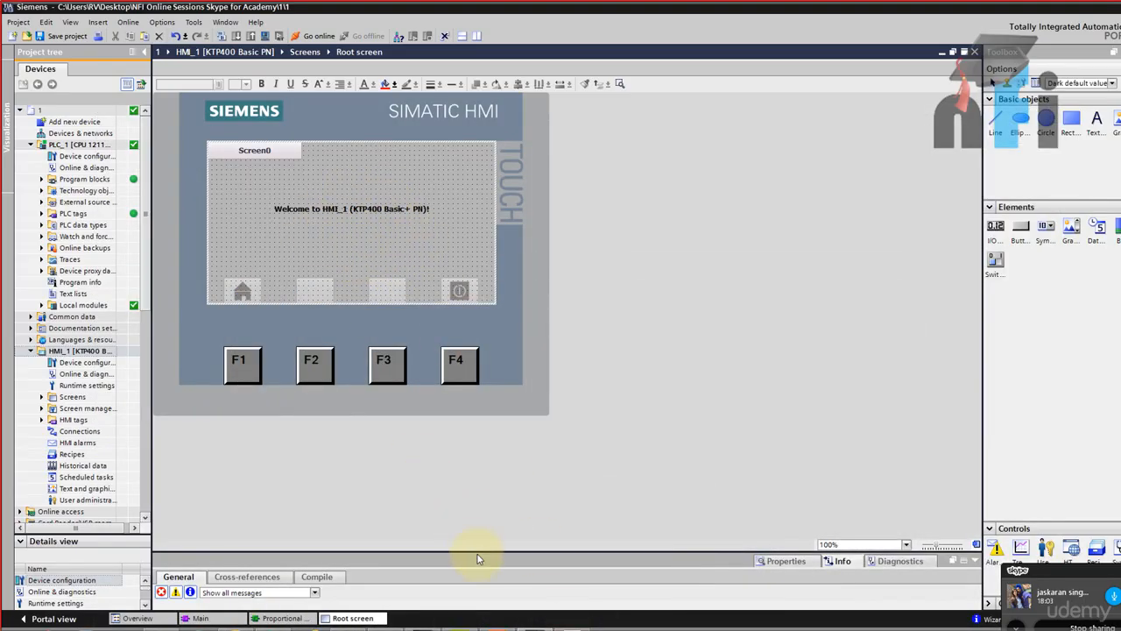
Set the root screen's background color to white (255, 255, 255) and move the welcome text up near the screen's upper edge
left_click_drag(487, 551, 482, 340)
left_click(375, 302)
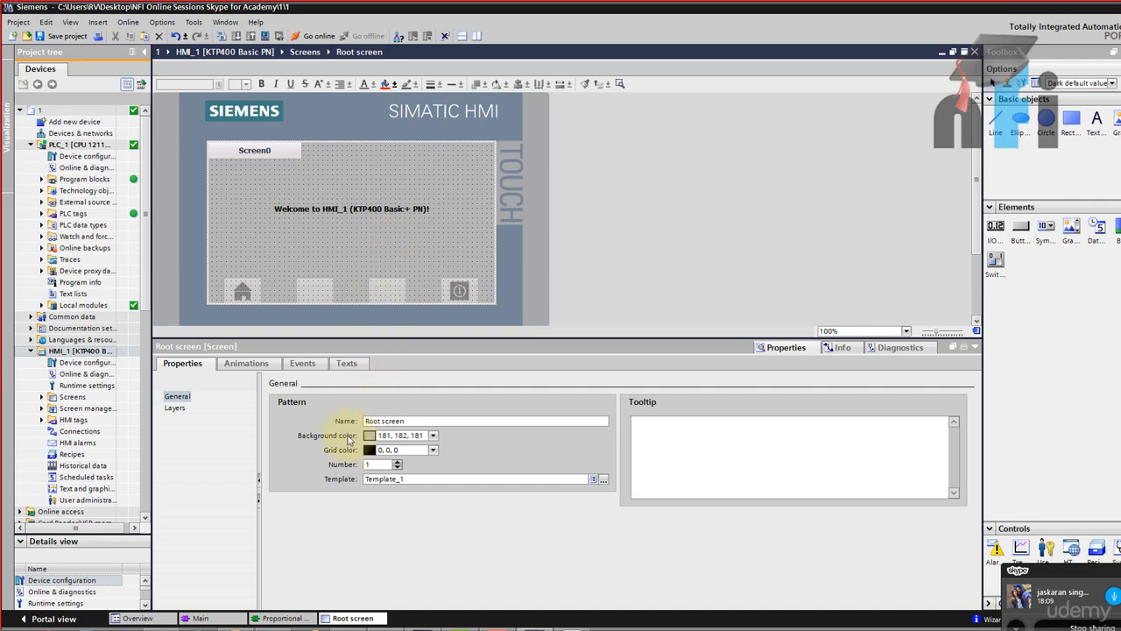
left_click(432, 436)
left_click(437, 494)
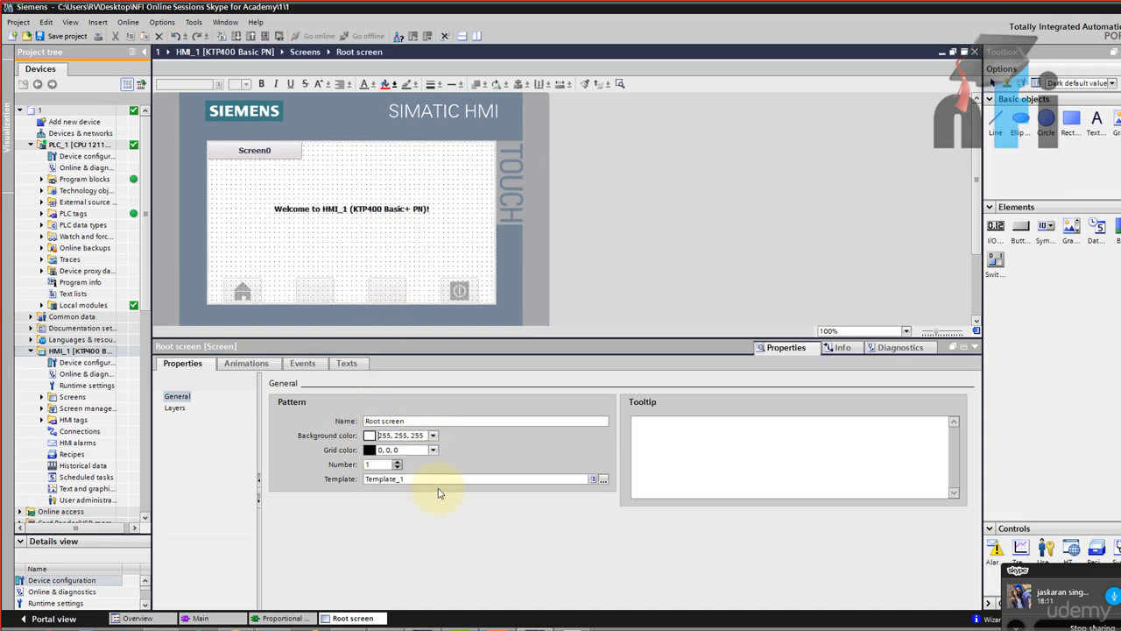
left_click_drag(391, 210, 396, 175)
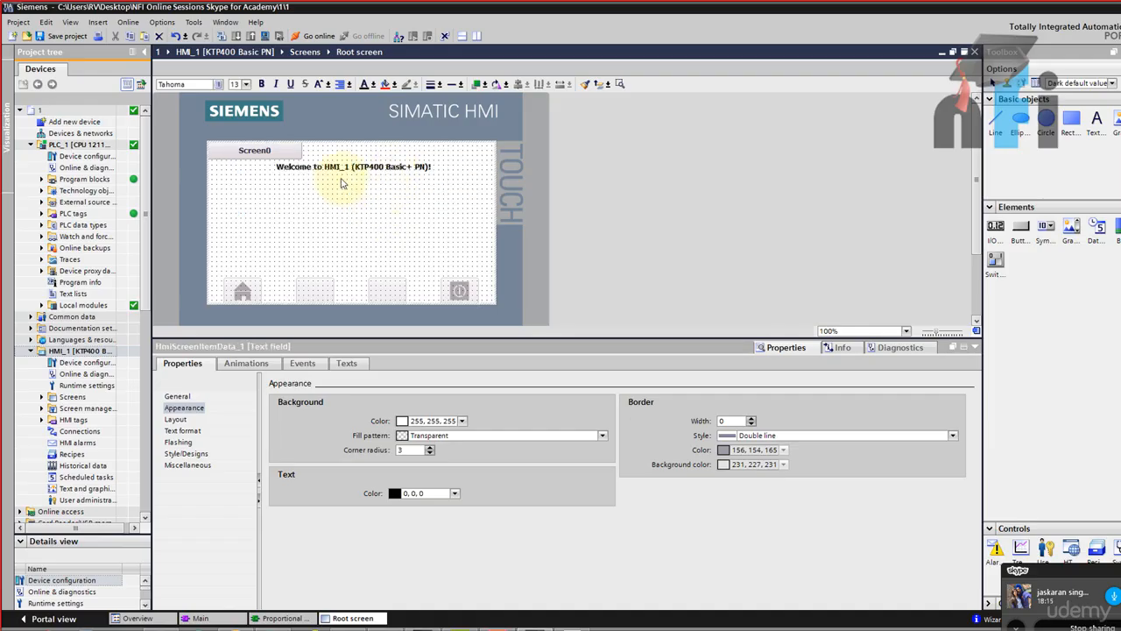
Open Screen0 from the HMI's screens to inspect its contents and return to the root screen
left_click(250, 150)
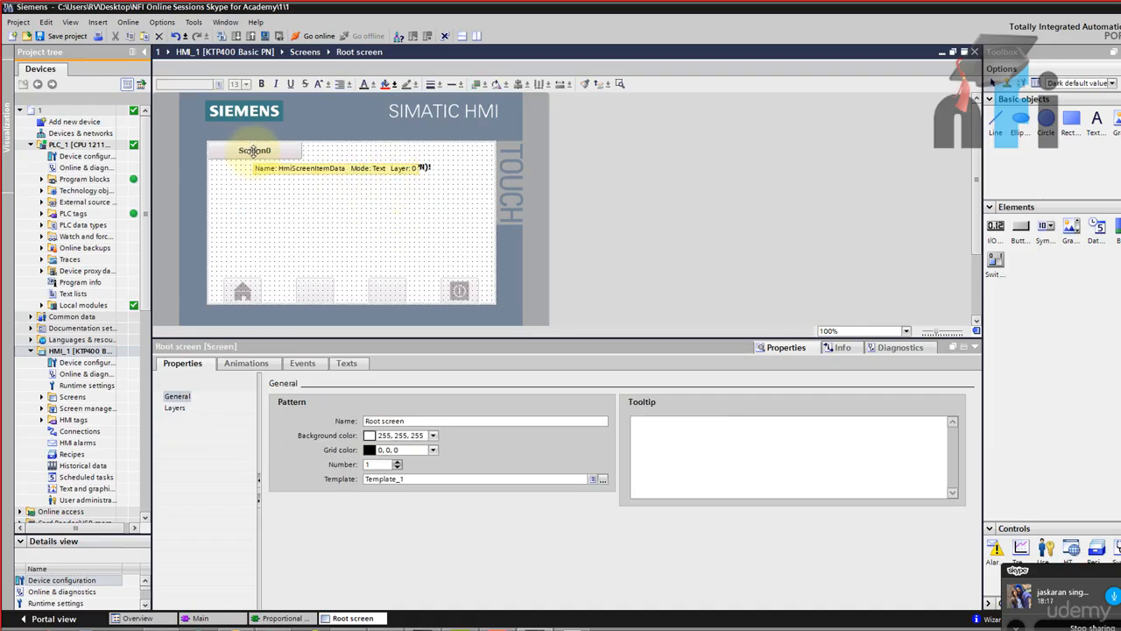
left_click(42, 398)
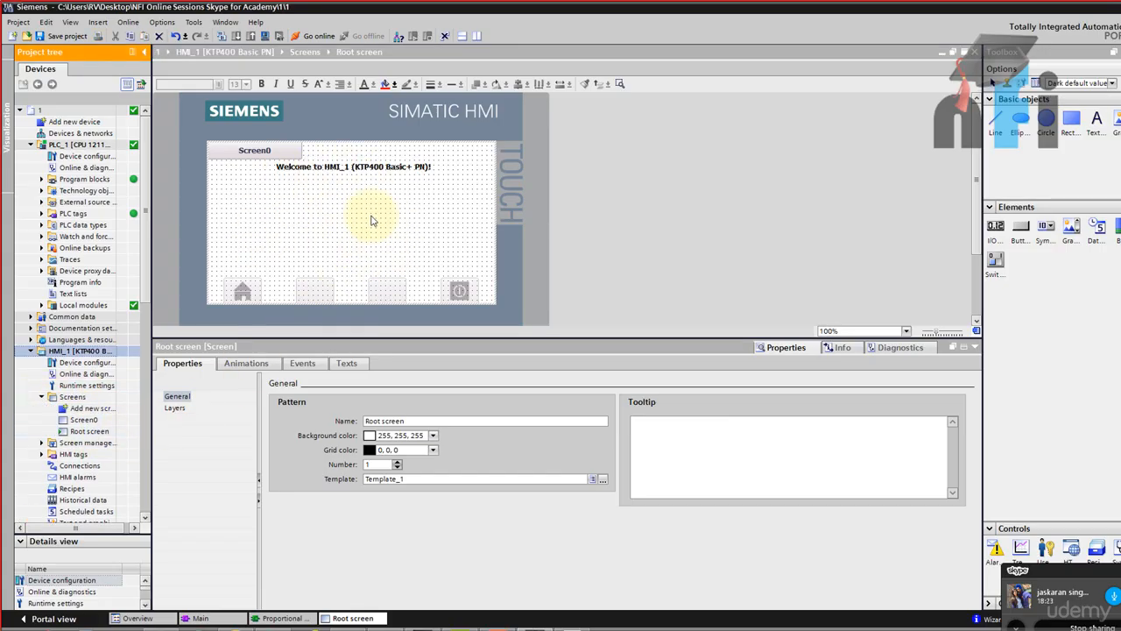
double_click(84, 420)
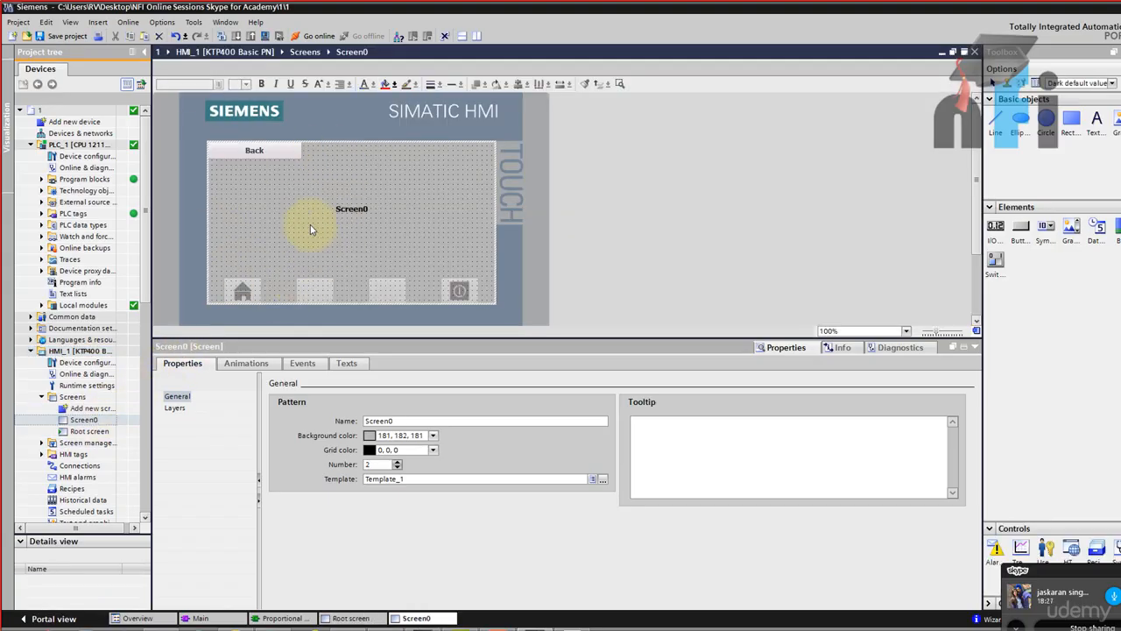
double_click(87, 431)
Delete the Screen0 button from the root screen and delete Screen0 from the HMI's screens, confirming the deletion
left_click(232, 154)
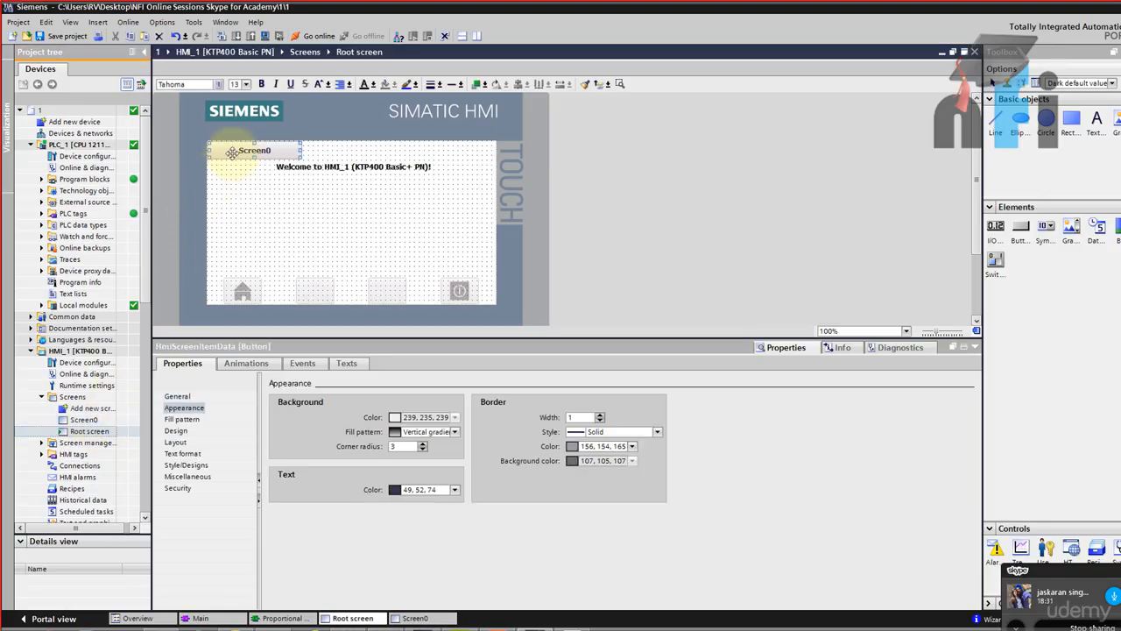
key("Delete")
left_click(91, 424)
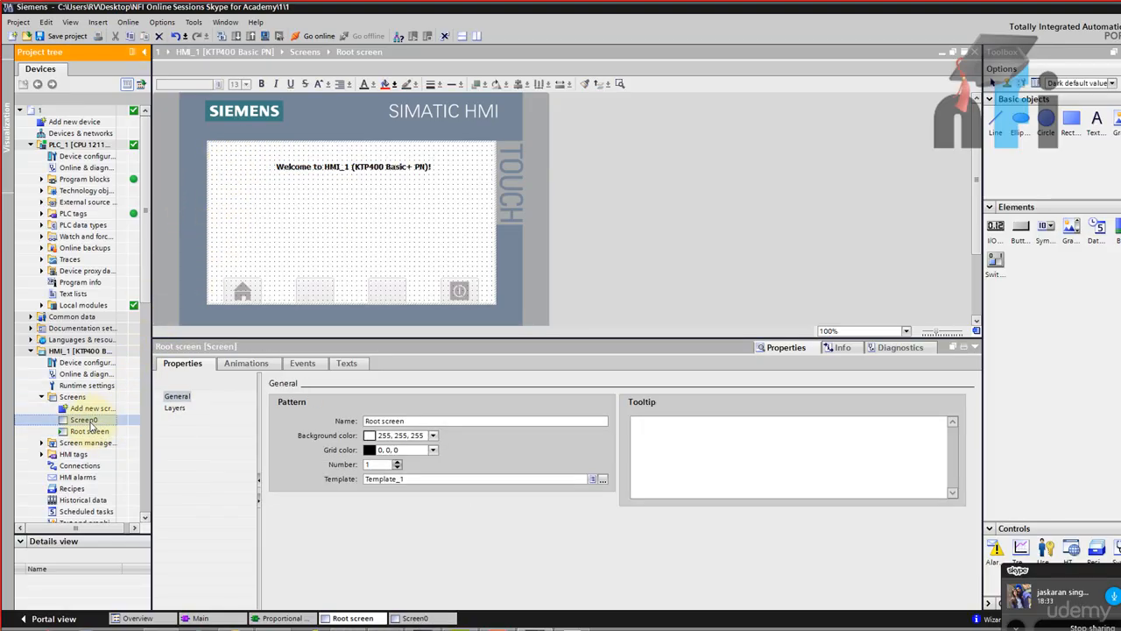
right_click(91, 424)
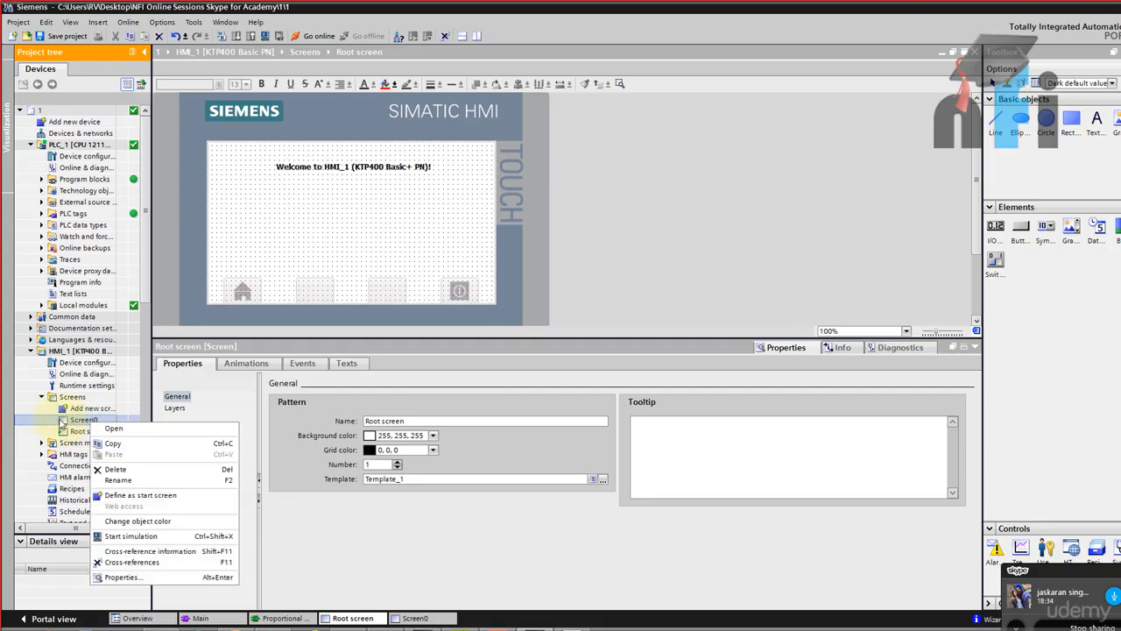
left_click(111, 471)
left_click(605, 351)
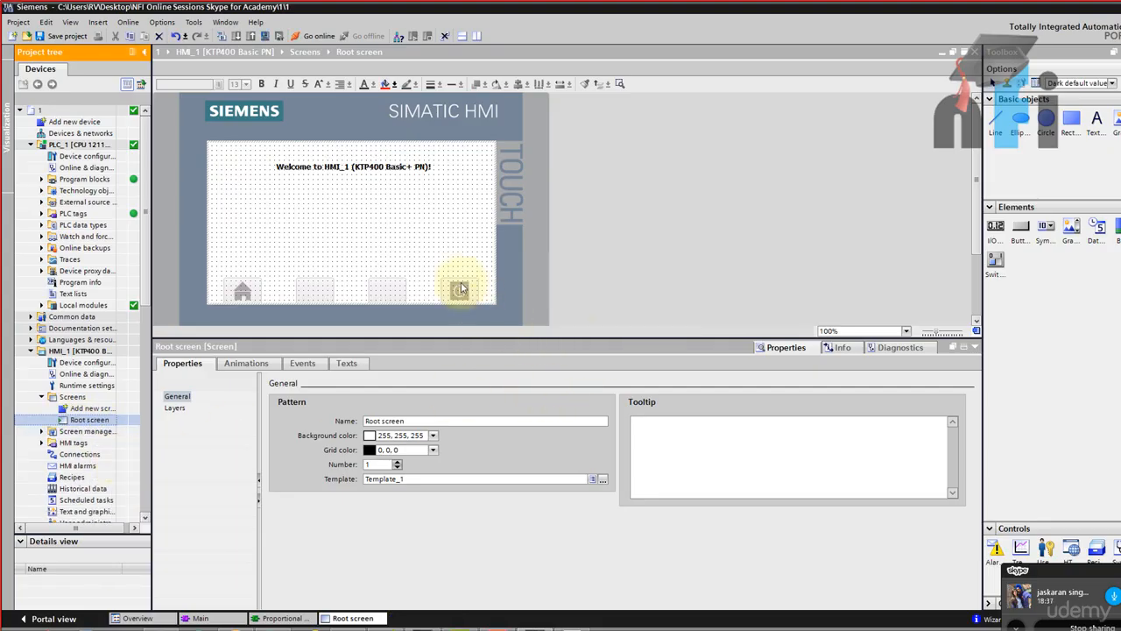
Move the welcome text to the upper edge of the root screen and replace it with the title "Liquid Level Control"
left_click_drag(365, 171, 353, 149)
double_click(353, 150)
left_click(354, 150)
double_click(355, 150)
left_click(402, 149)
left_click_drag(439, 147, 237, 154)
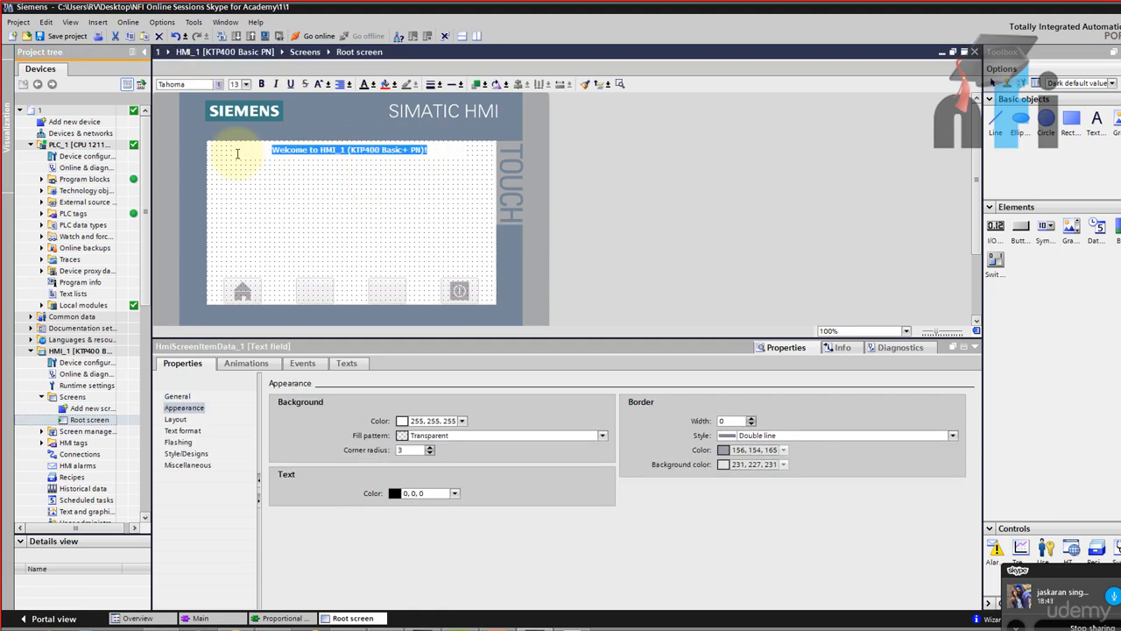
type("Uiquid Level Control")
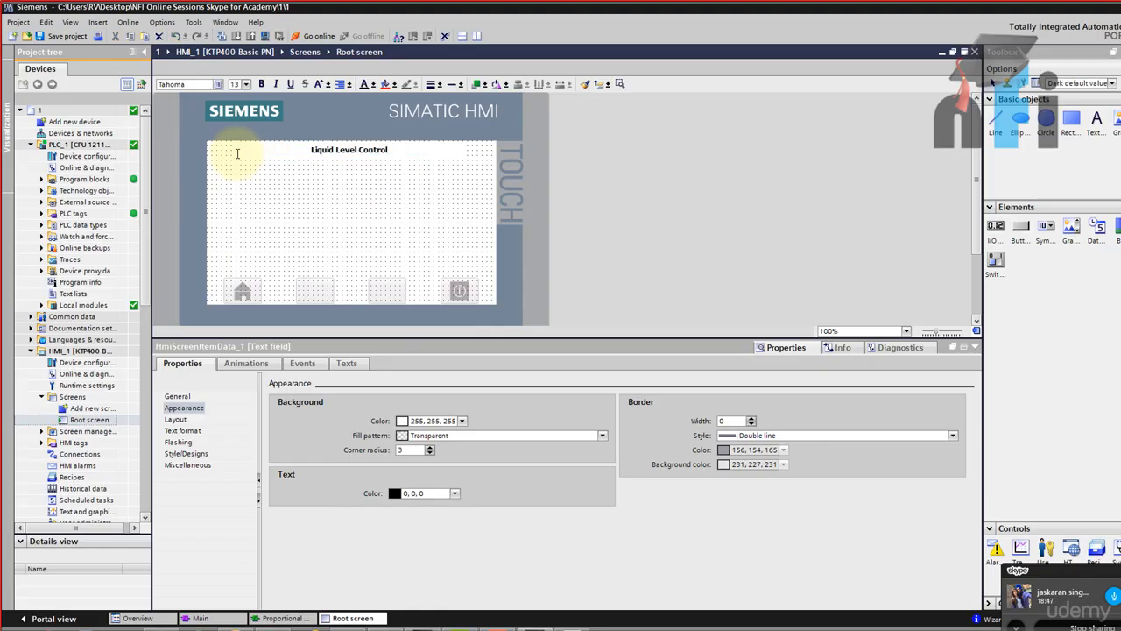
key("Escape")
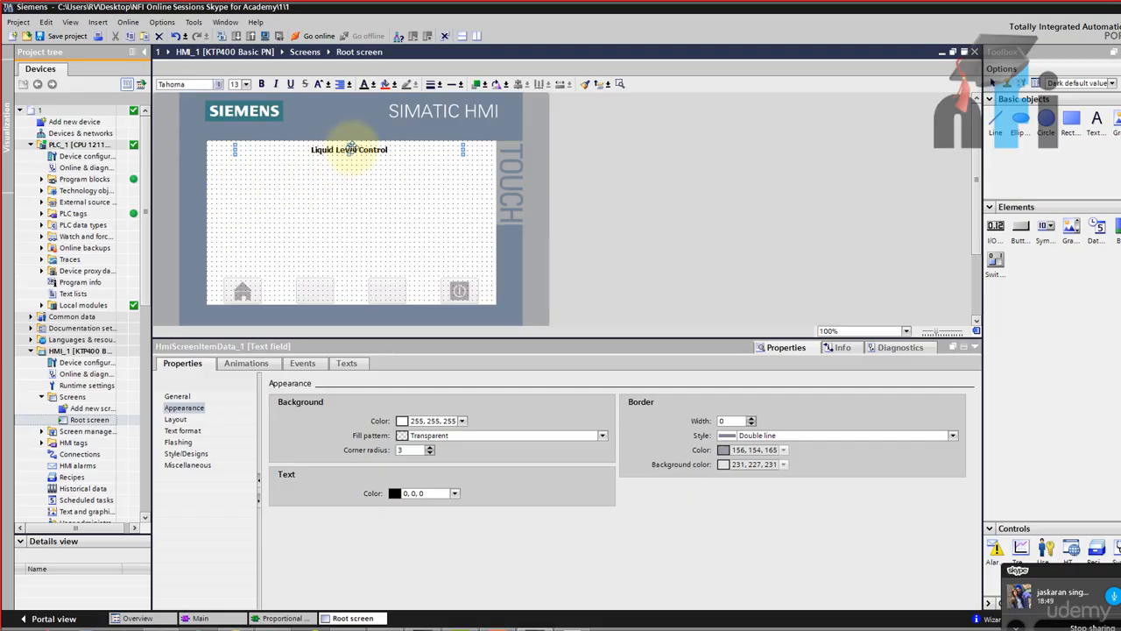
Set the font size of the "Liquid Level Control" title to 15
left_click(246, 84)
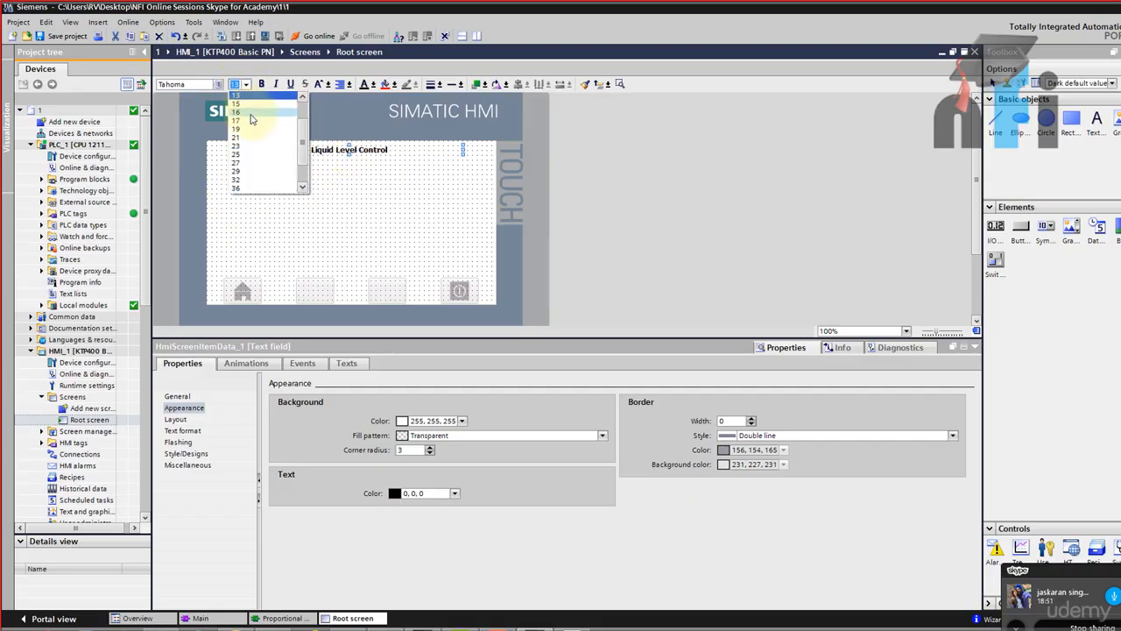
left_click(251, 111)
left_click(375, 188)
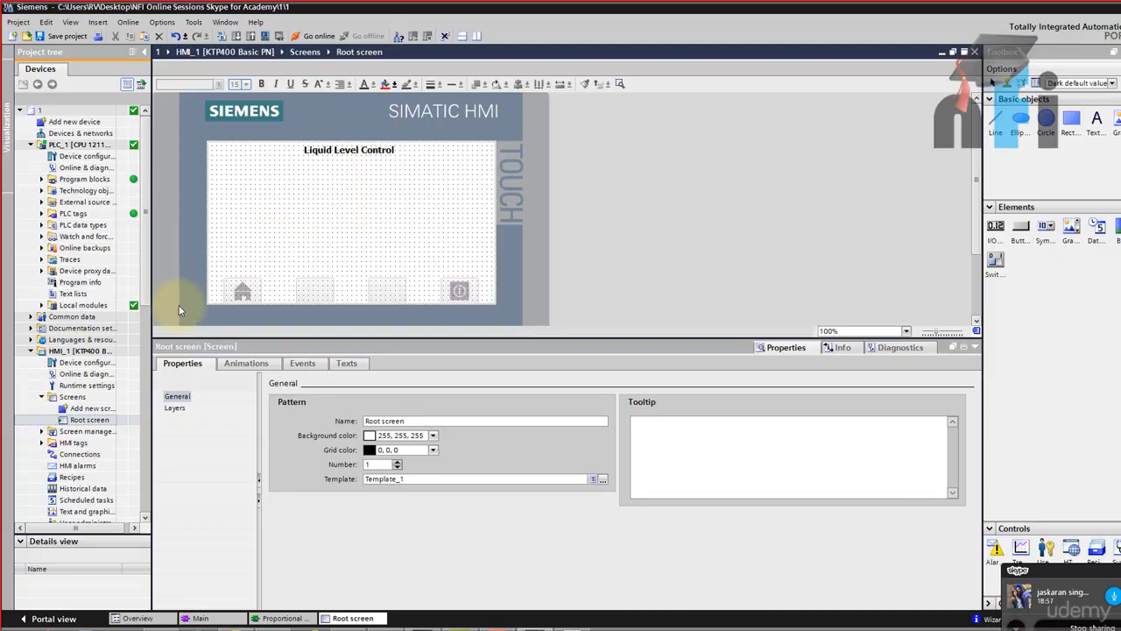
Add a text field below the title near the root screen's left edge and label it "Proportional Gain, Kp"
left_click_drag(1098, 136, 249, 175)
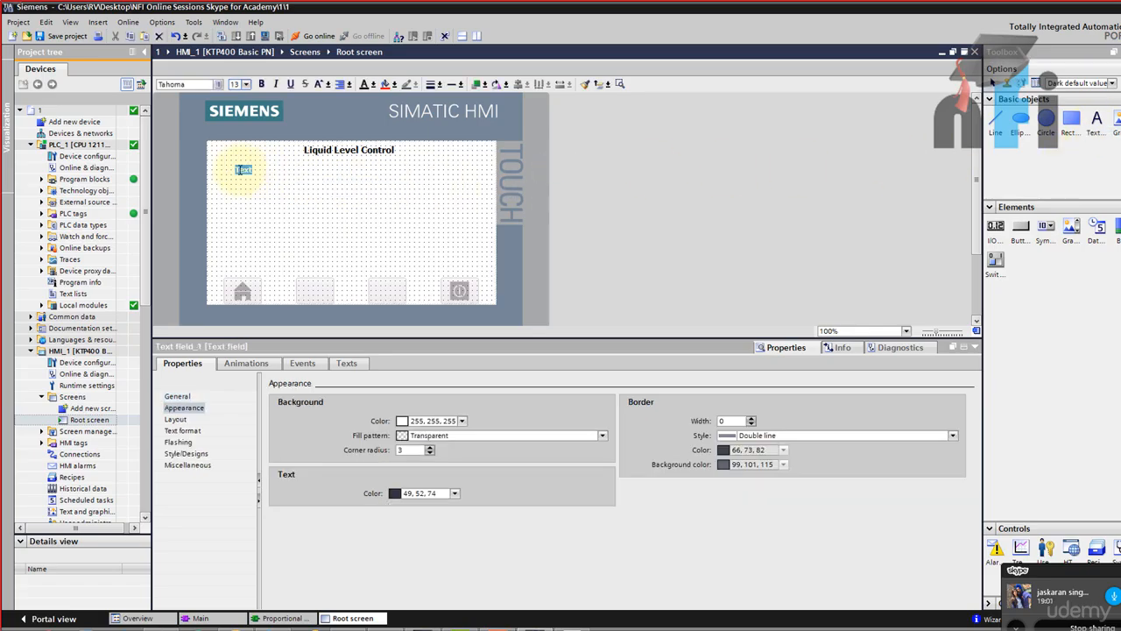
left_click_drag(493, 339, 477, 515)
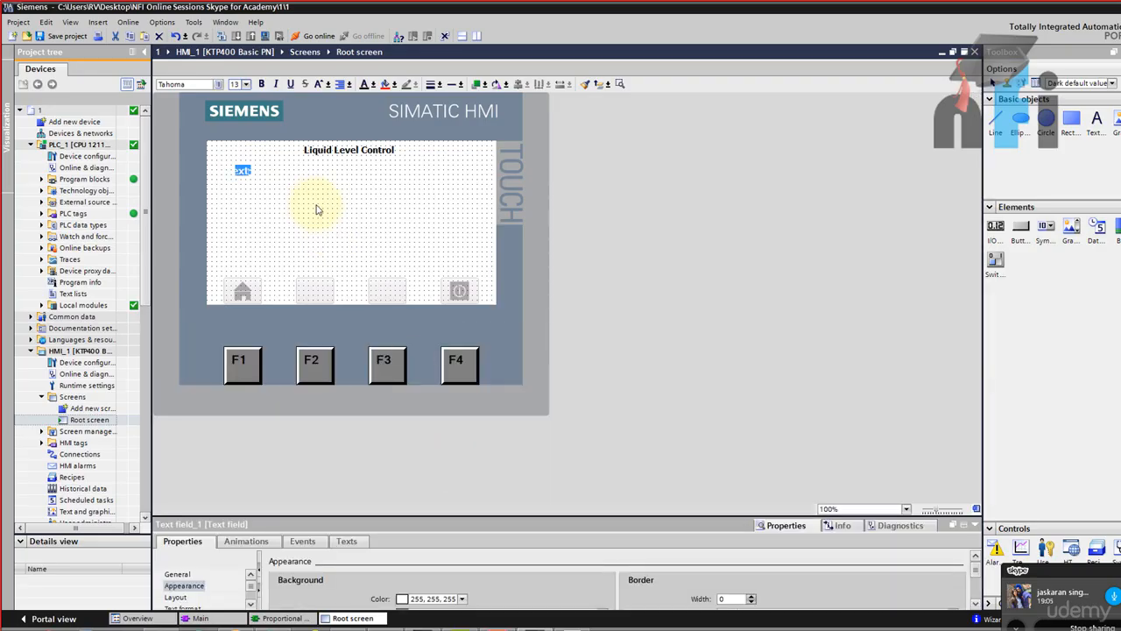
left_click(317, 209)
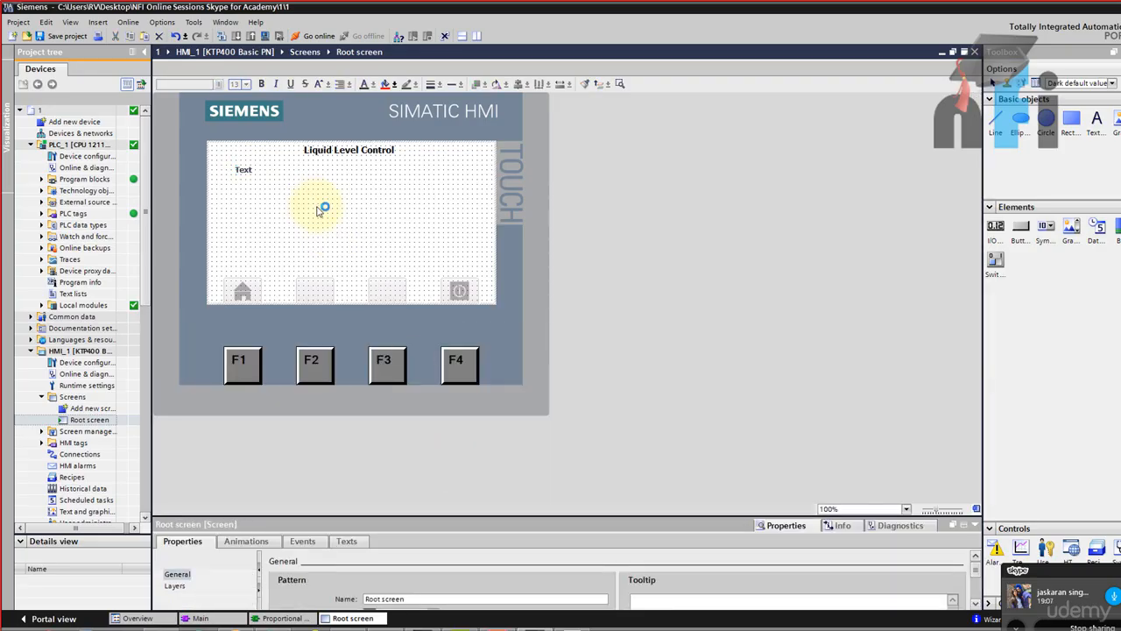
scroll(317, 208, "up", 2)
scroll(322, 209, "up", 3)
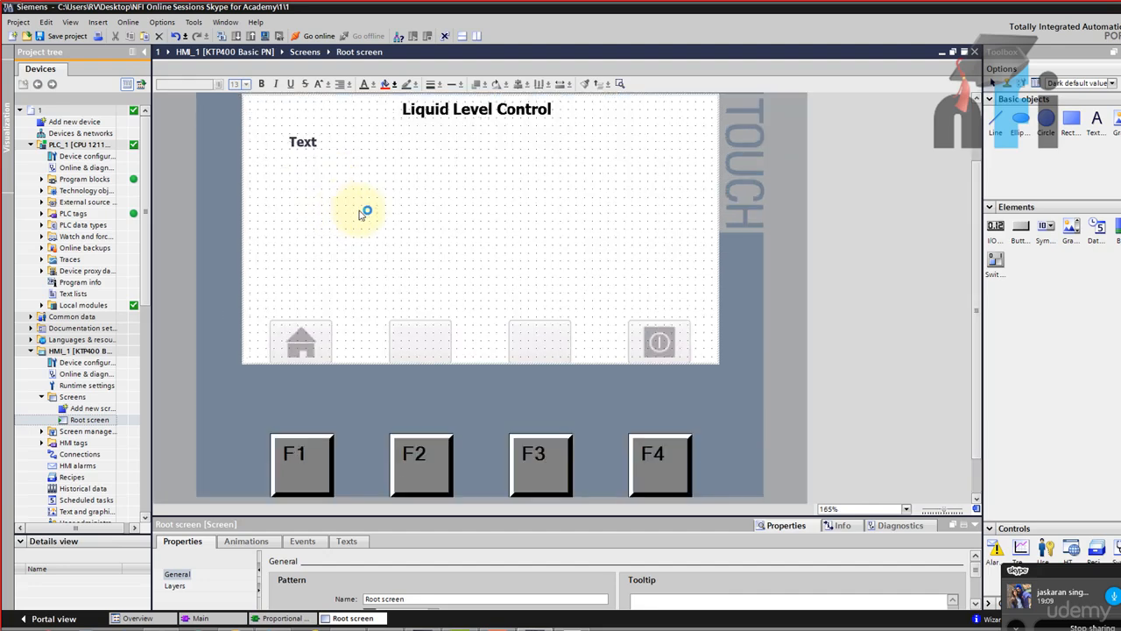
double_click(324, 165)
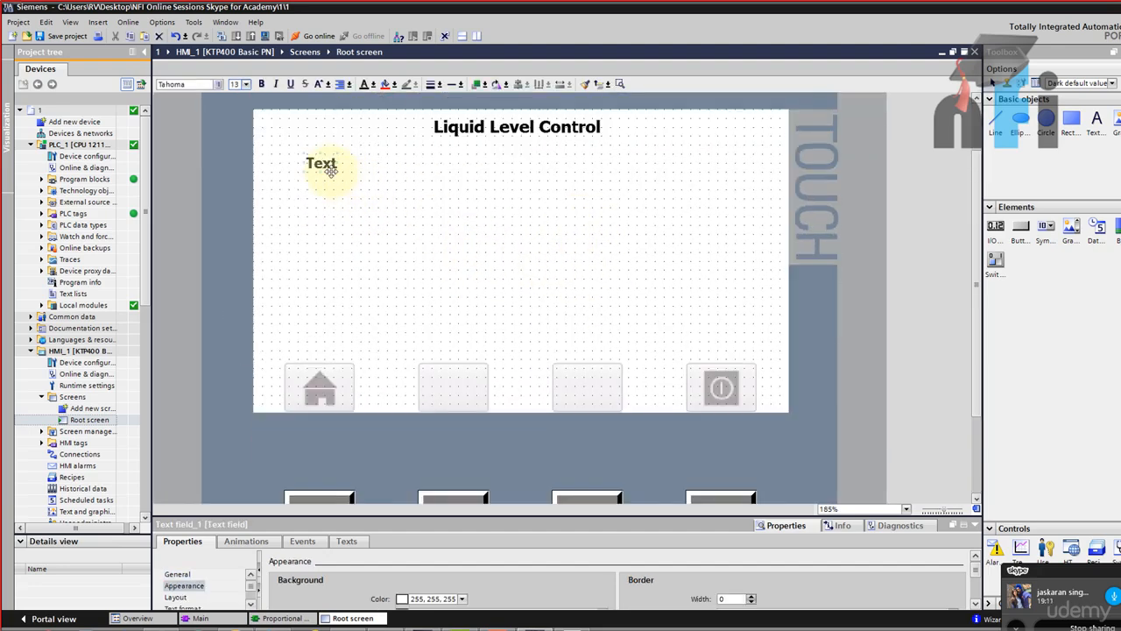
type("P")
type("ropor")
type("tional Gain, Kp")
key("Return")
left_click(422, 213)
Copy the "Proportional Gain, Kp" label directly below the original and change the copy's text to "Set Point"
left_click(452, 163)
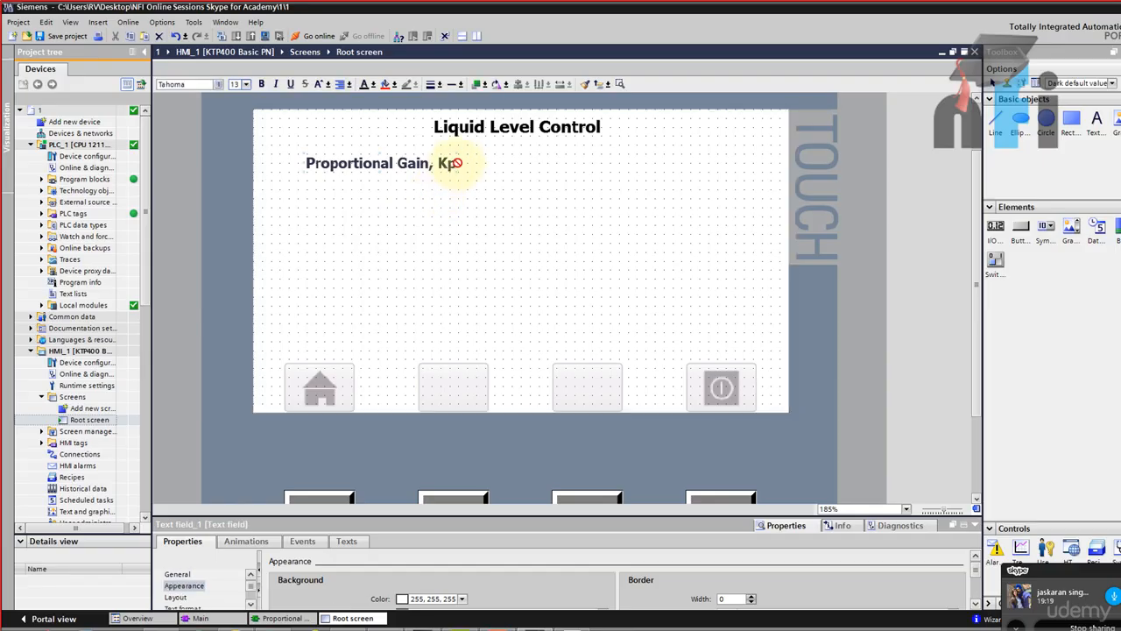
left_click_drag(400, 165, 308, 217)
double_click(400, 216)
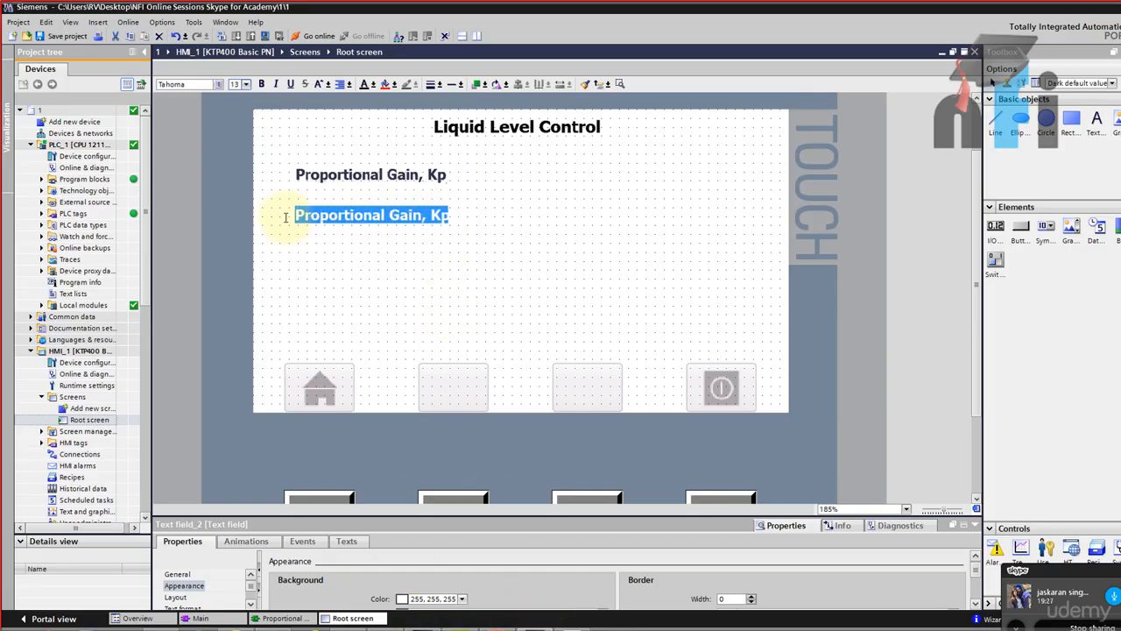
type("F")
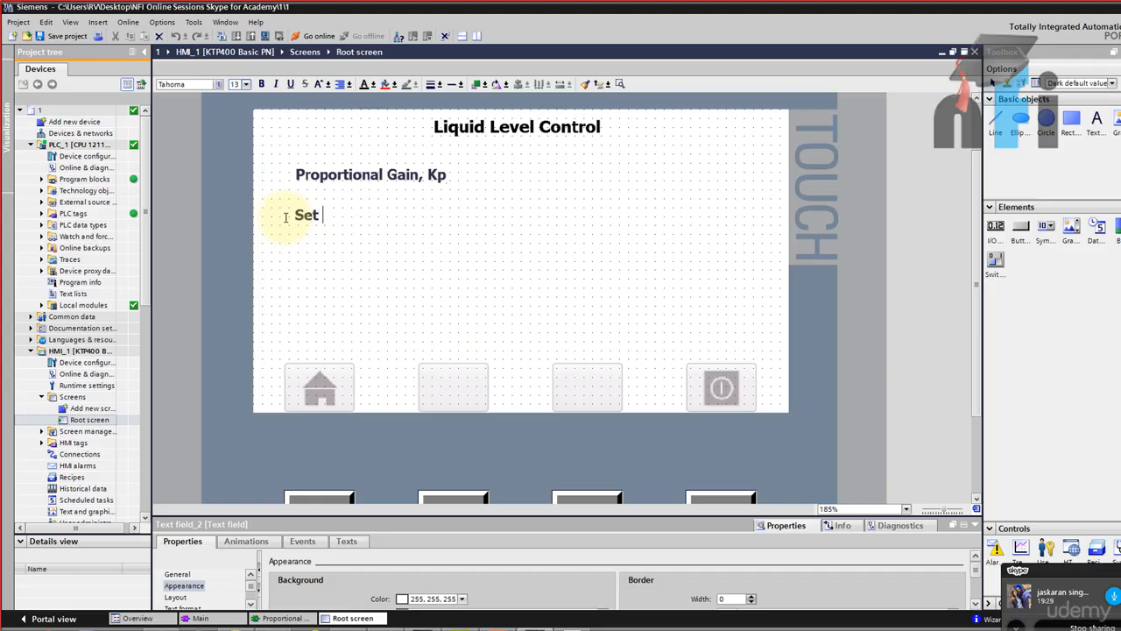
key("Return")
Copy the "Set Point" label directly below itself and change the copy's text to "Feedback"
left_click(229, 628)
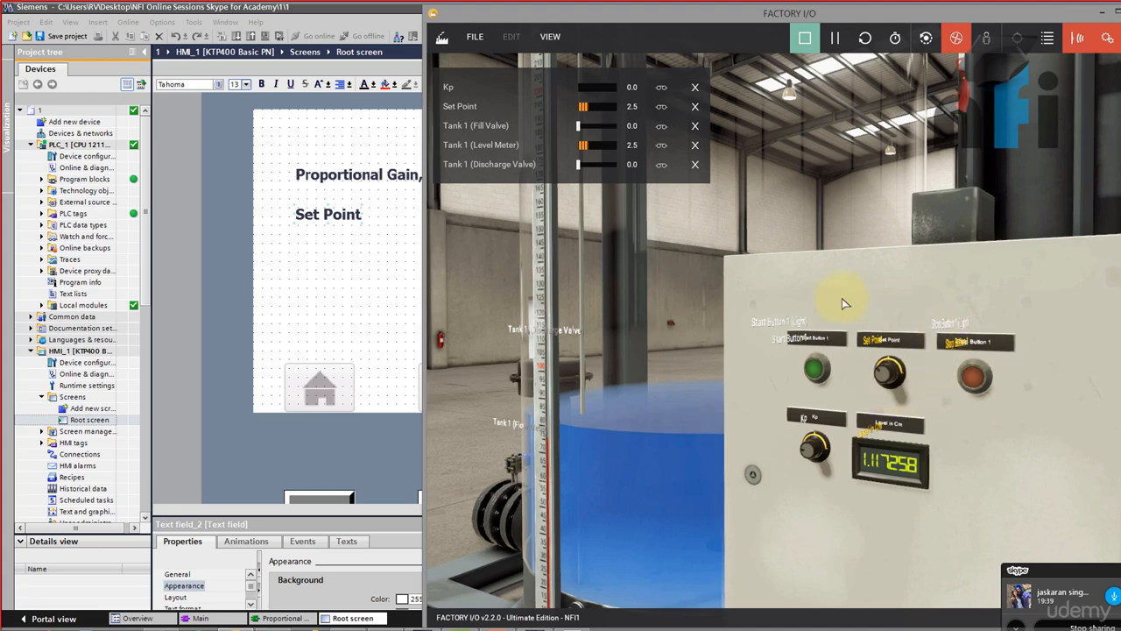
left_click(357, 252)
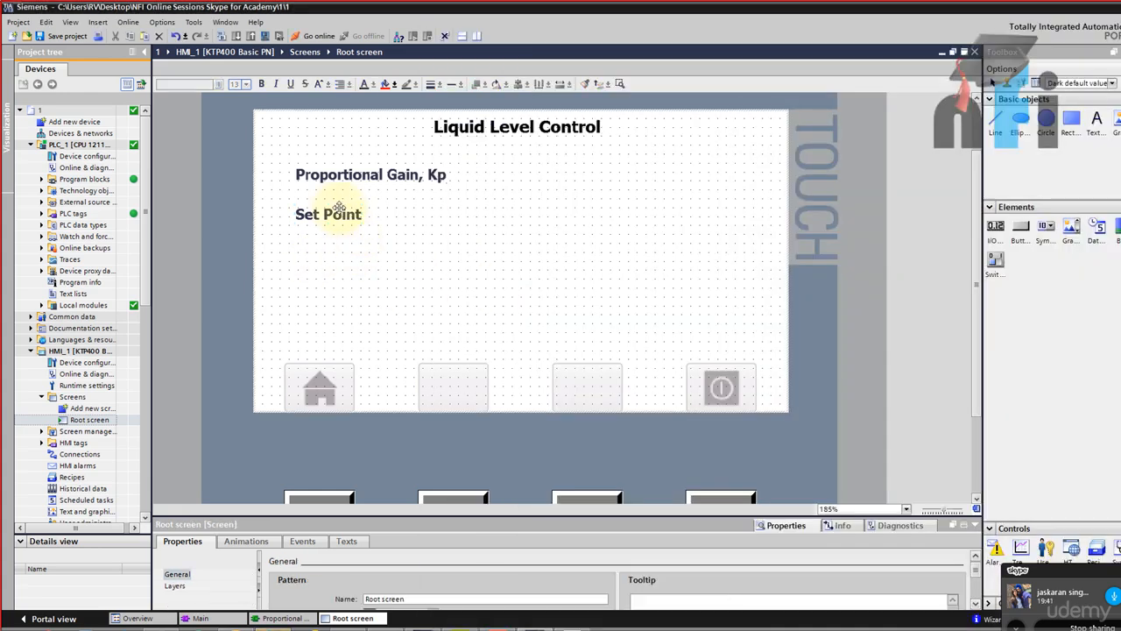
left_click_drag(328, 214, 346, 254)
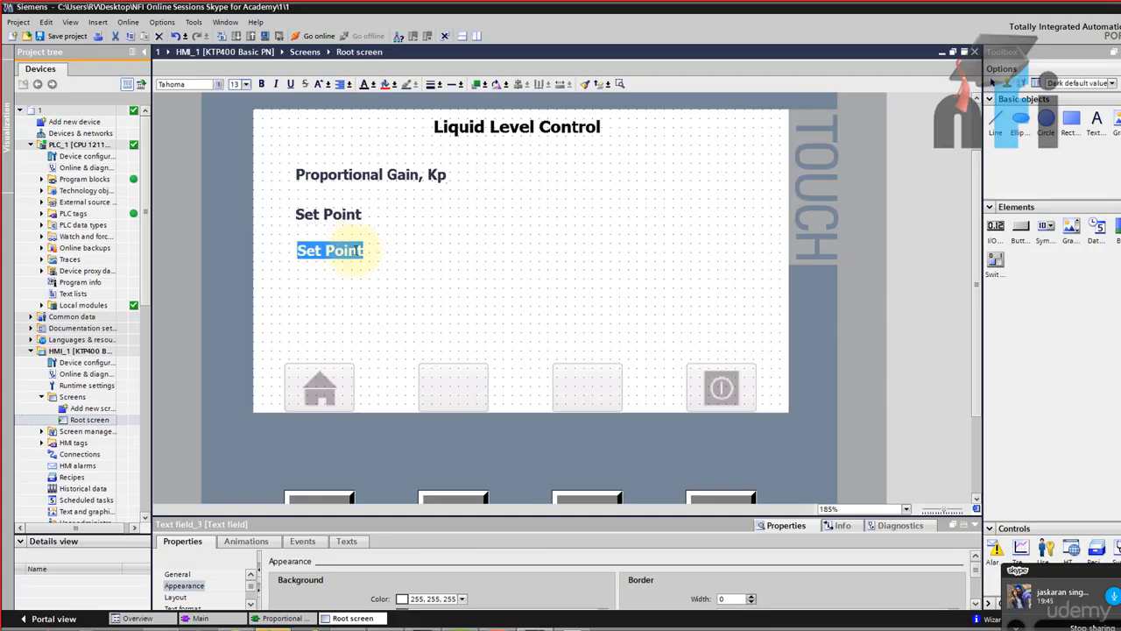
type("Feedback")
left_click(376, 275)
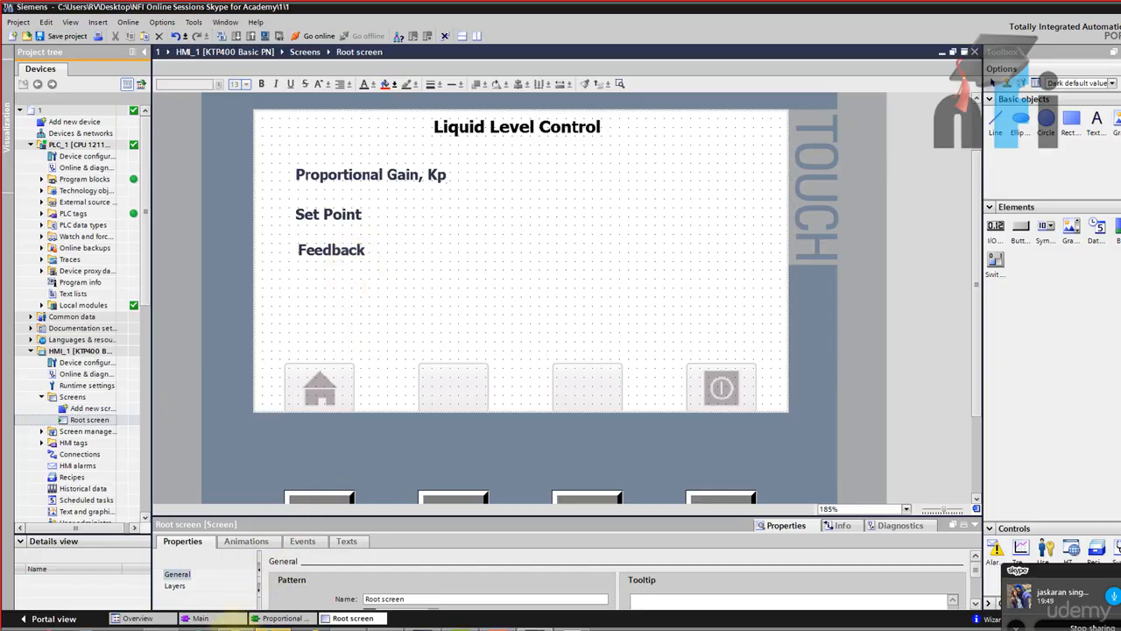
Switch to Factory I/O and examine the tank's level meter and fill valve, and return to the root screen
left_click(237, 628)
scroll(702, 290, "down", 5)
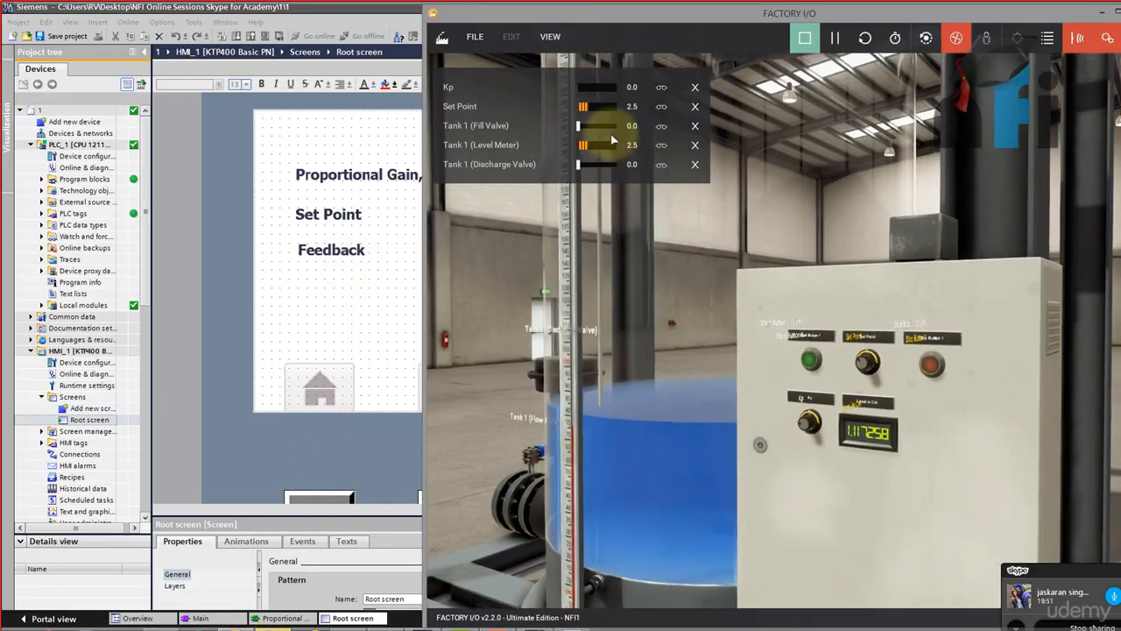
left_click_drag(768, 233, 773, 187)
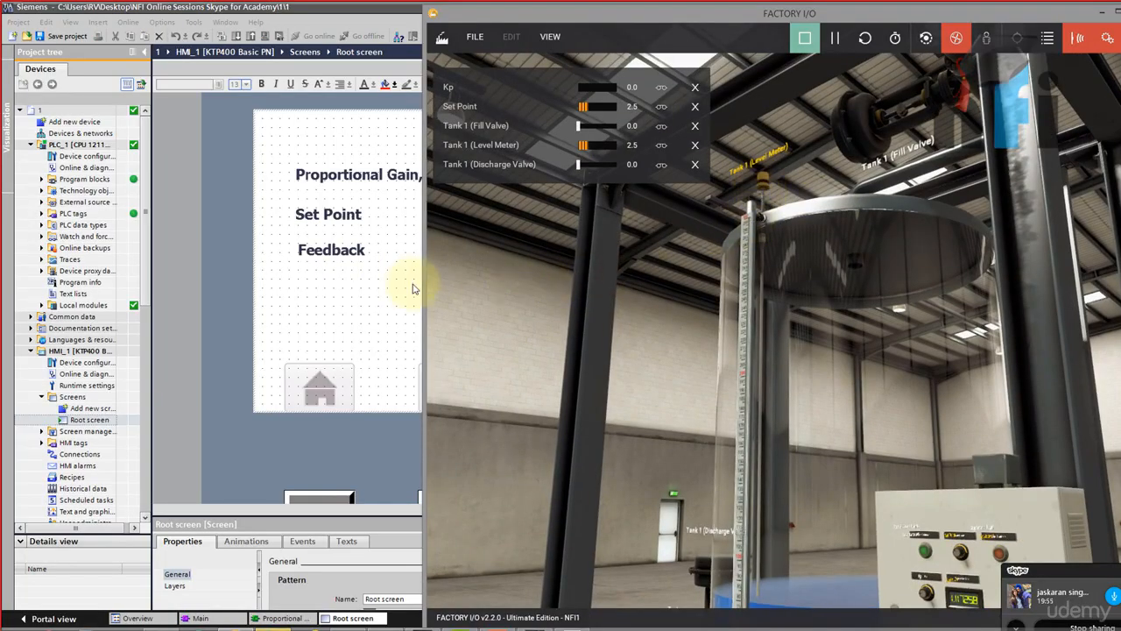
left_click(346, 256)
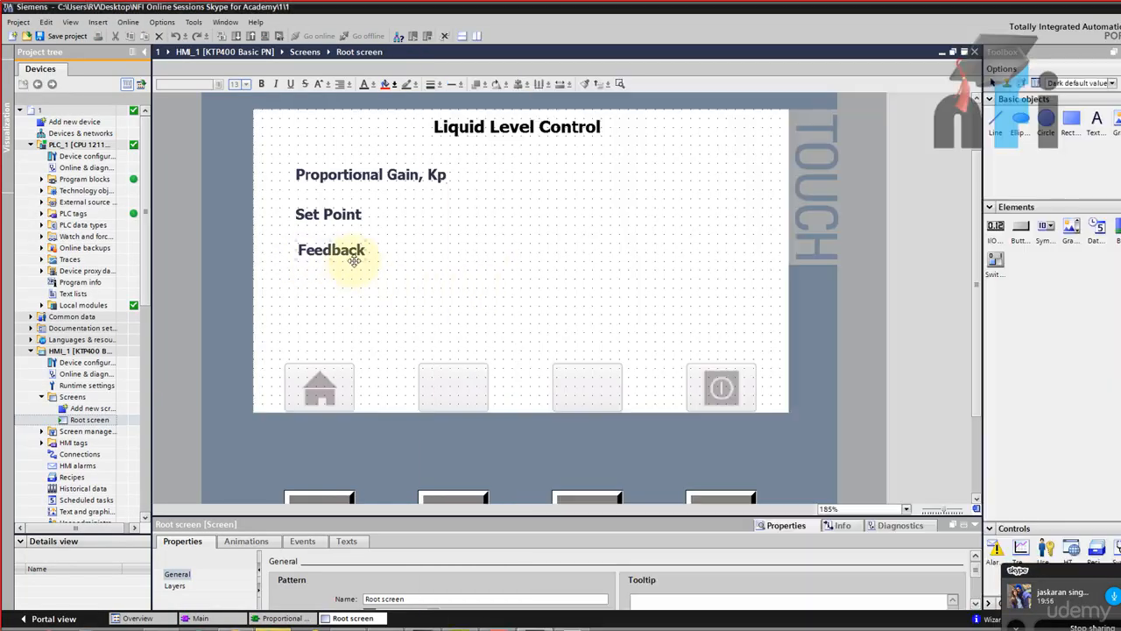
left_click(420, 298)
left_click(272, 628)
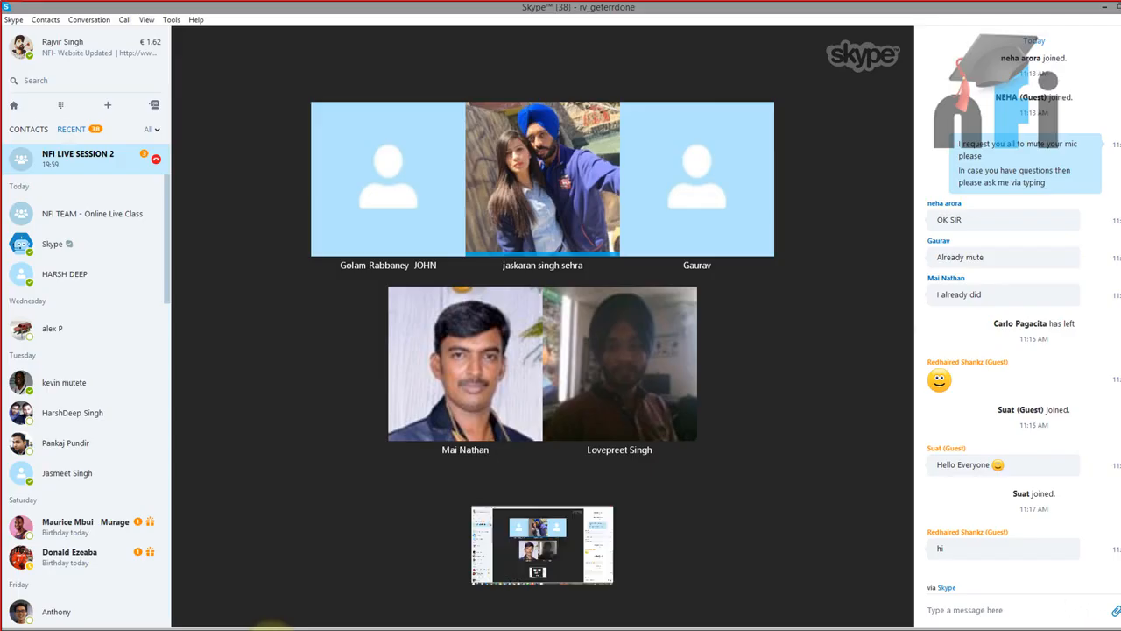
left_click(272, 629)
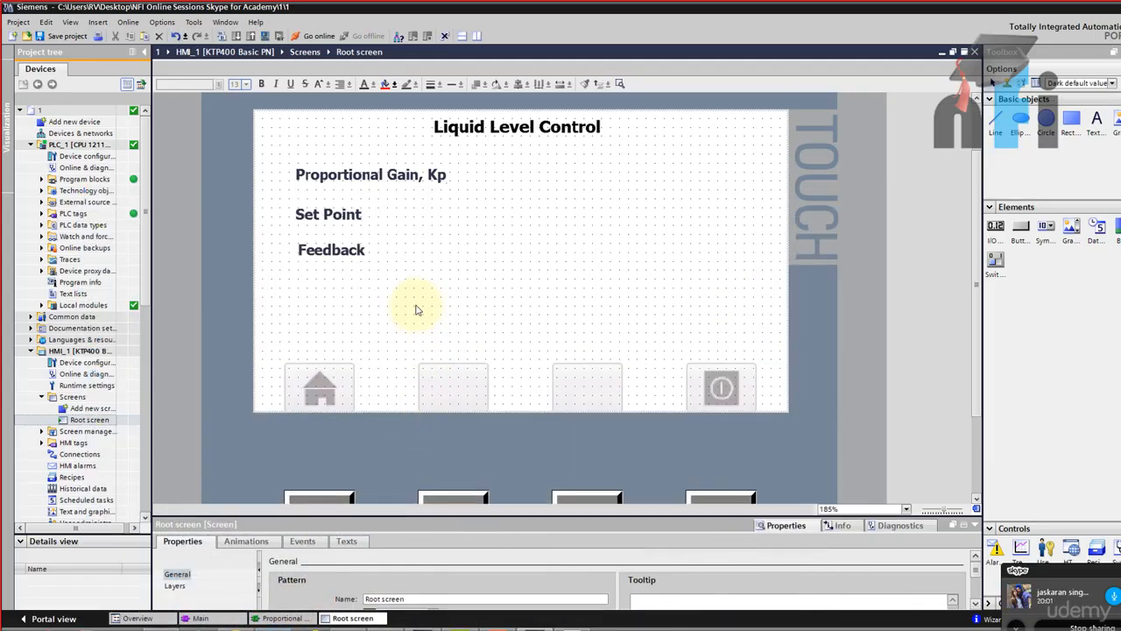
Copy the "Feedback" label directly below itself and change the copy's text to "Error"
left_click_drag(358, 251, 346, 283)
double_click(331, 282)
type("Error")
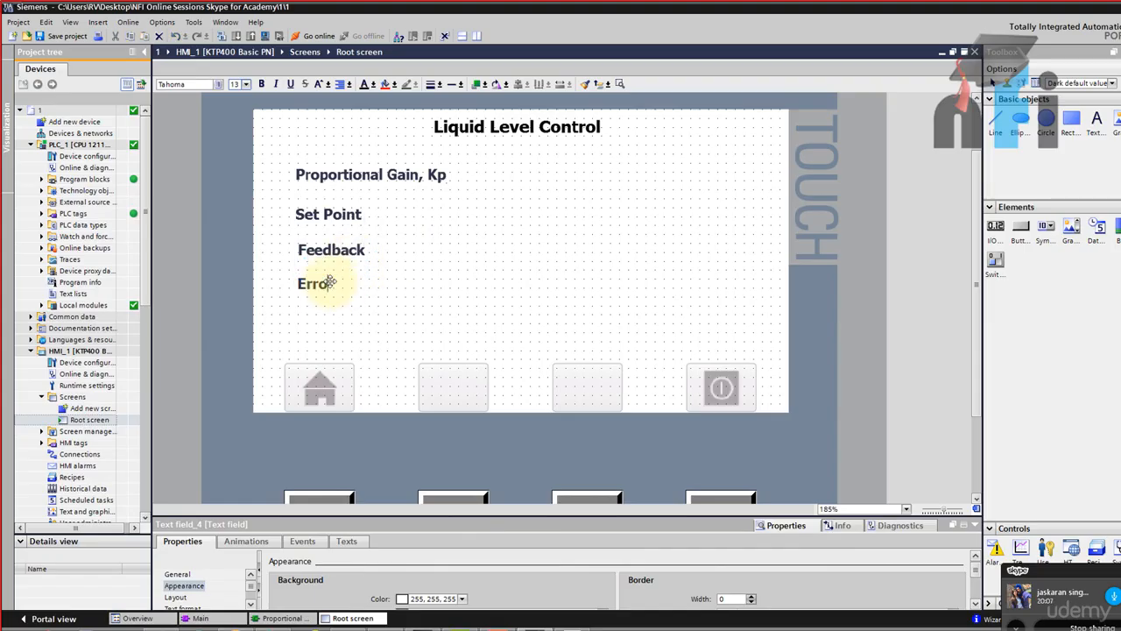
left_click(374, 319)
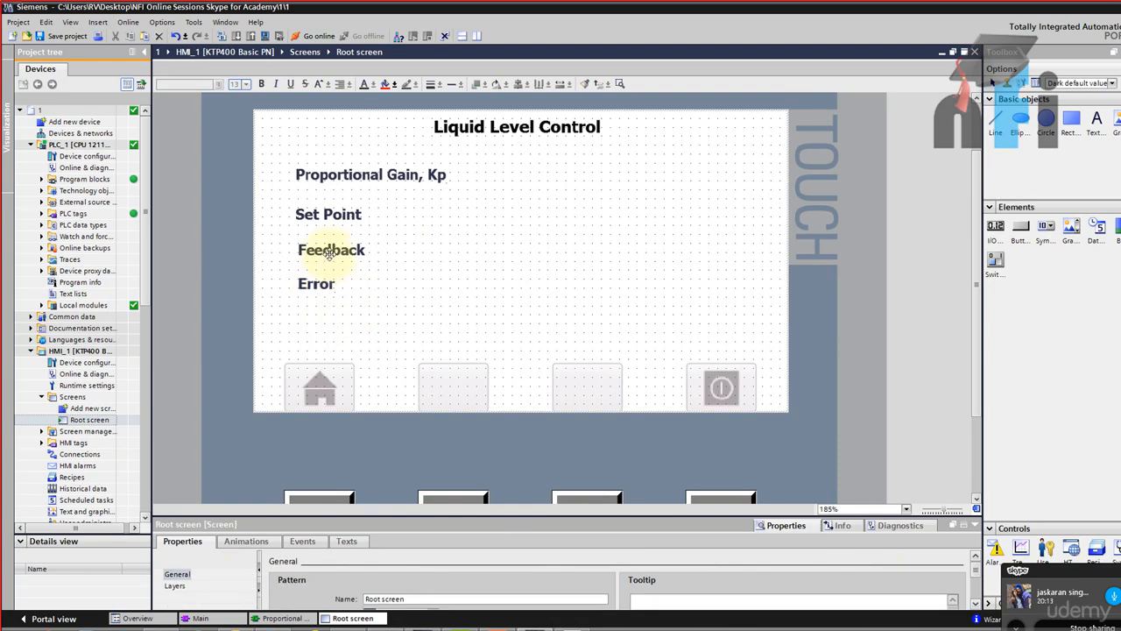
Switch to Assignment 2.pdf to check which values Task 1 requires on the HMI screen, and return to the root screen
left_click(329, 217)
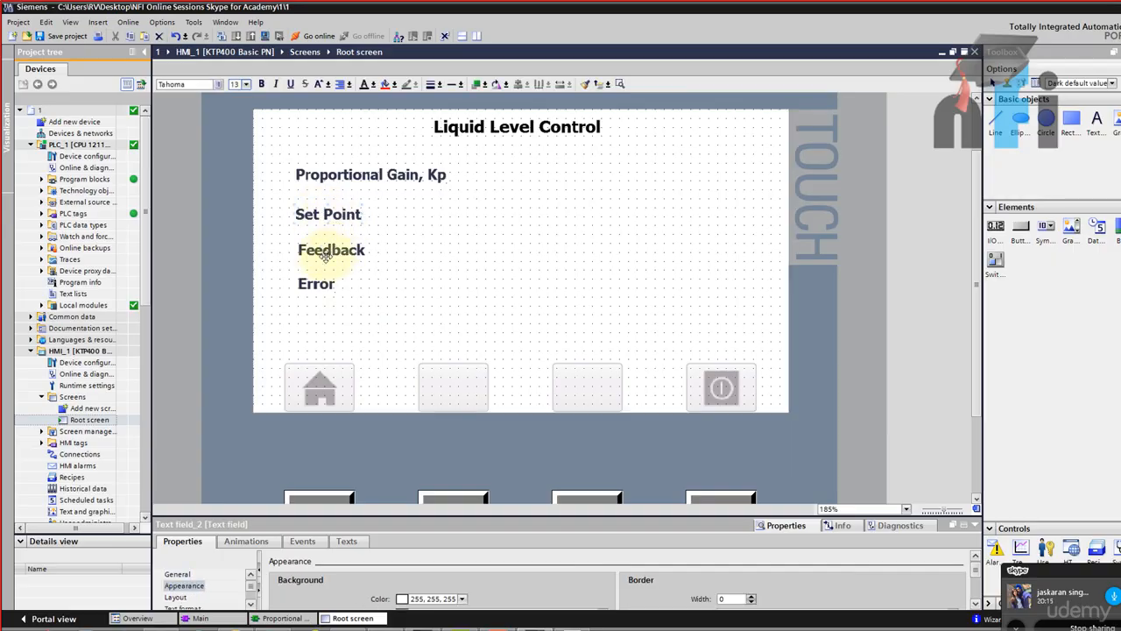
left_click(327, 395)
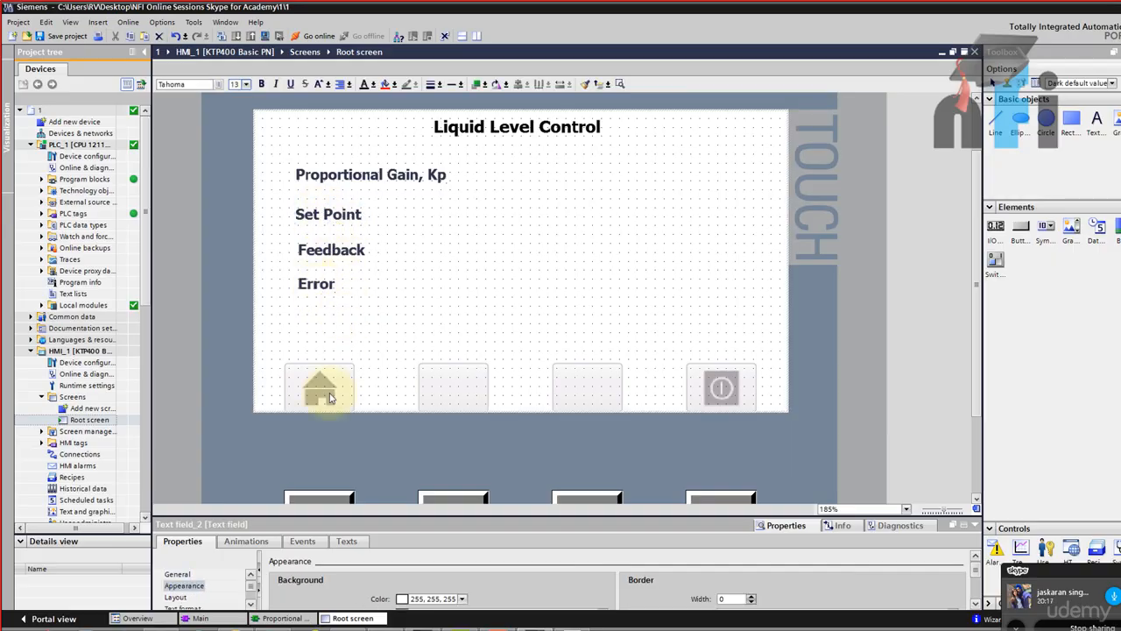
left_click(579, 627)
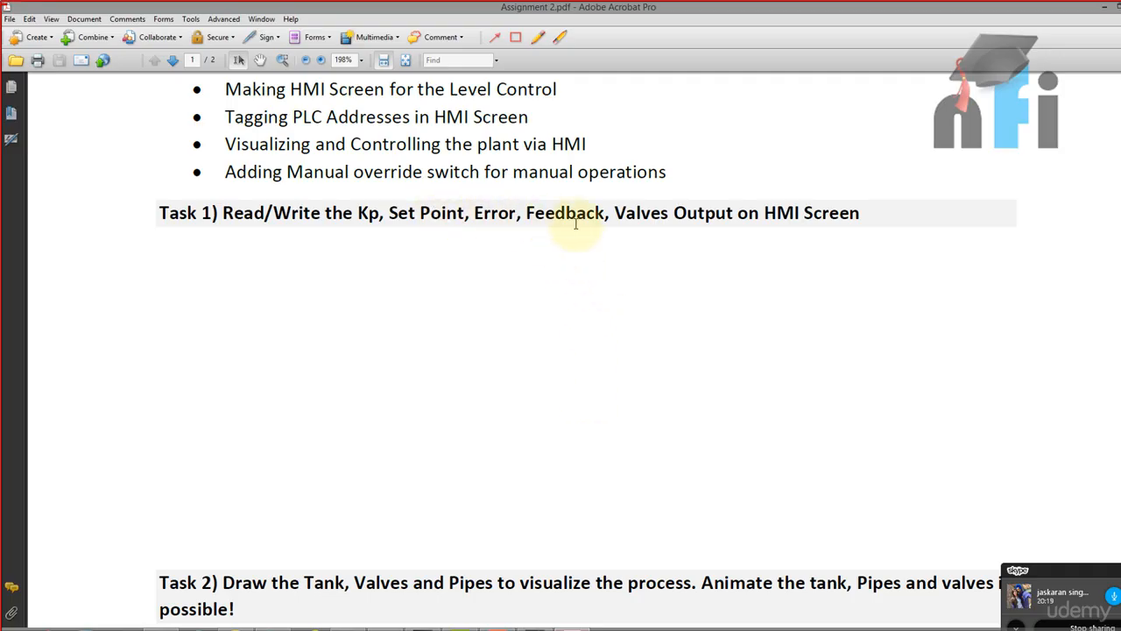
left_click(576, 627)
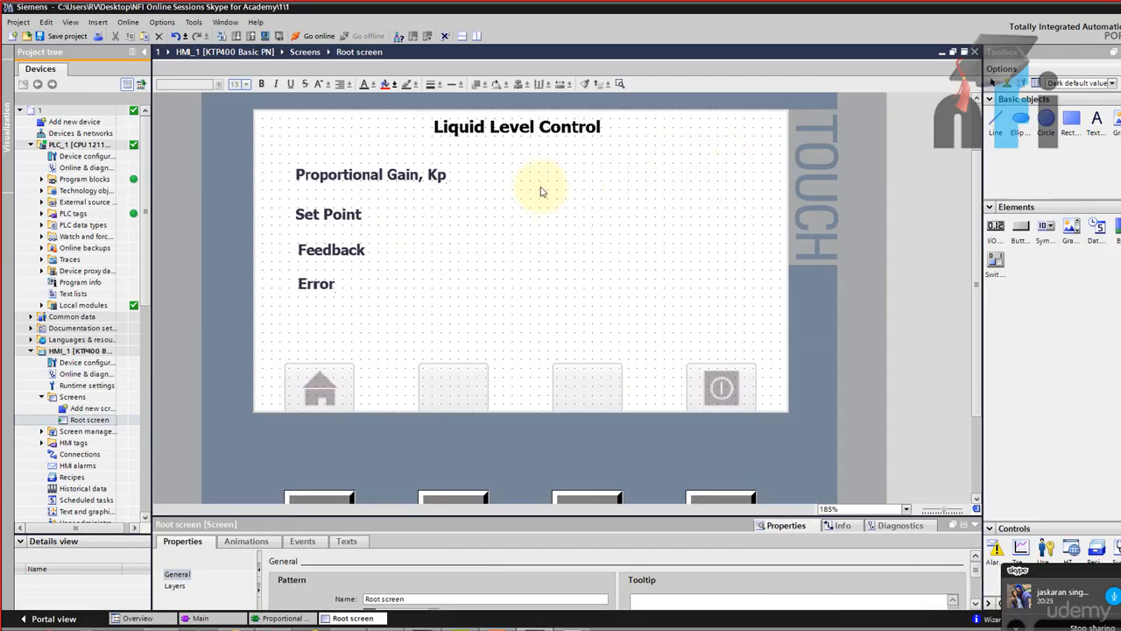
Move the "Proportional Gain, Kp" label slightly down and place an I/O field to its right
left_click_drag(351, 175, 351, 180)
left_click(186, 276)
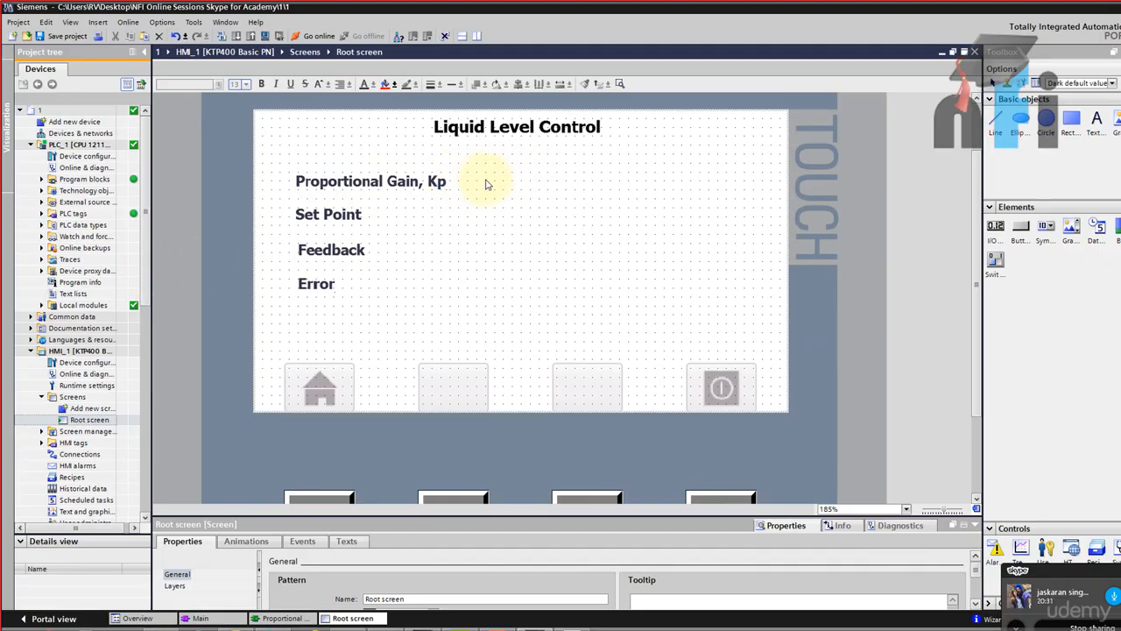
left_click_drag(995, 225, 514, 183)
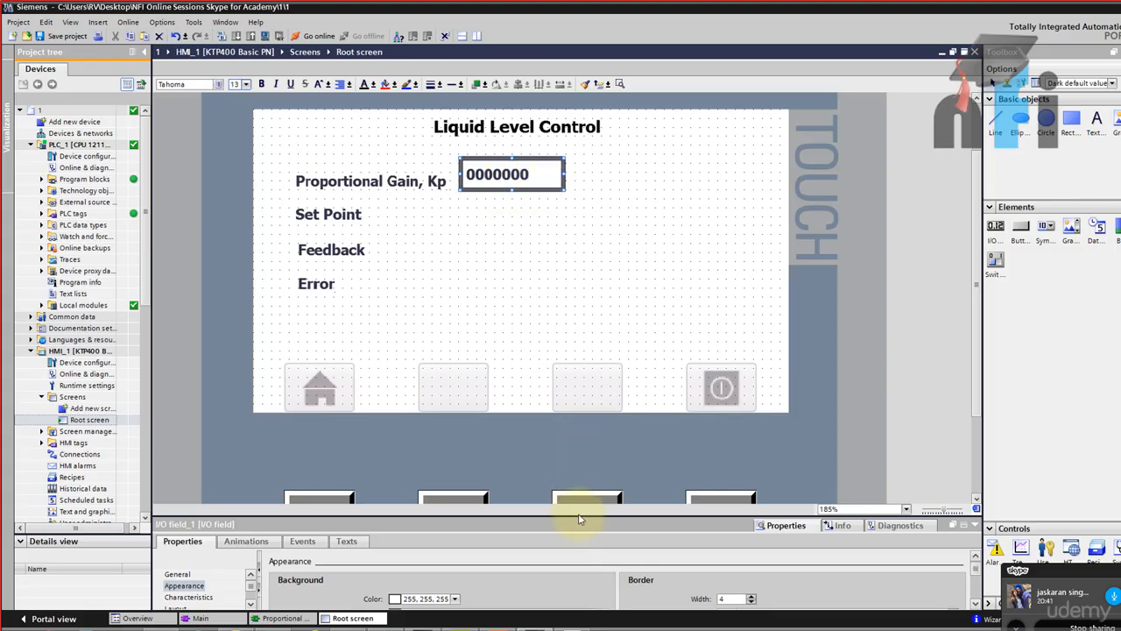
Set the mode of the I/O field beside "Proportional Gain, Kp" to Output in its general properties
left_click_drag(578, 517, 576, 429)
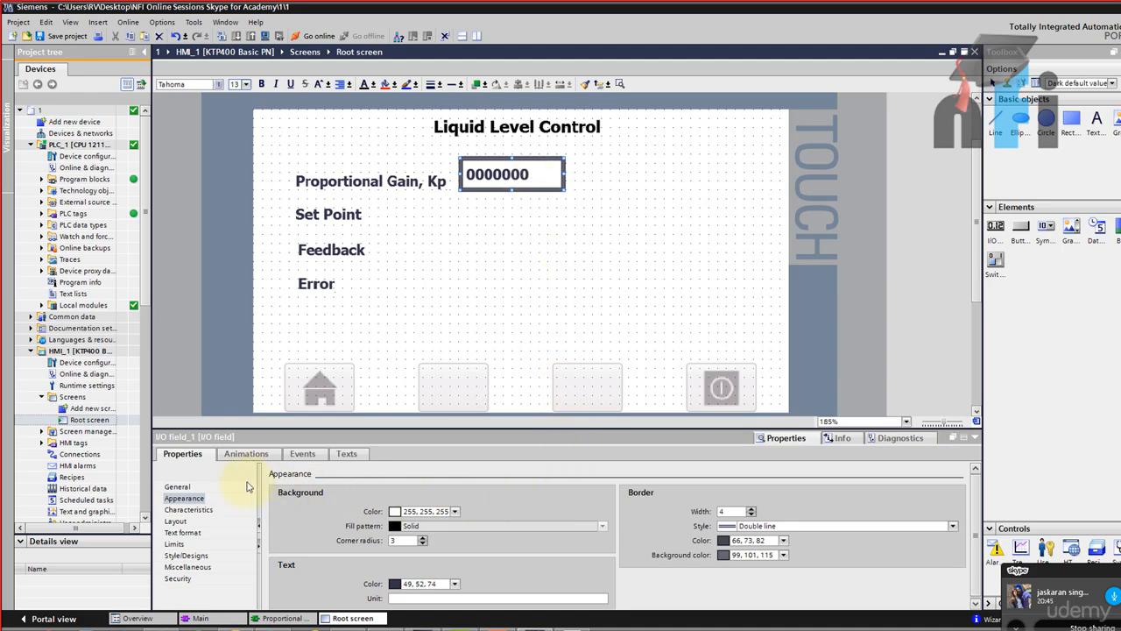
left_click(178, 487)
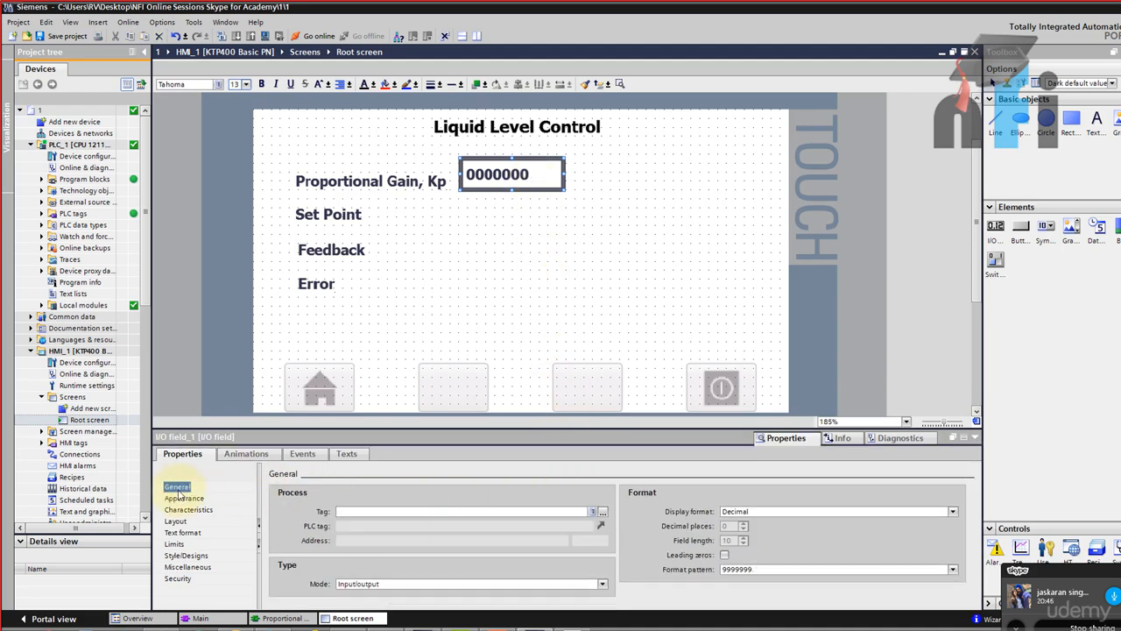
left_click(354, 583)
left_click(365, 618)
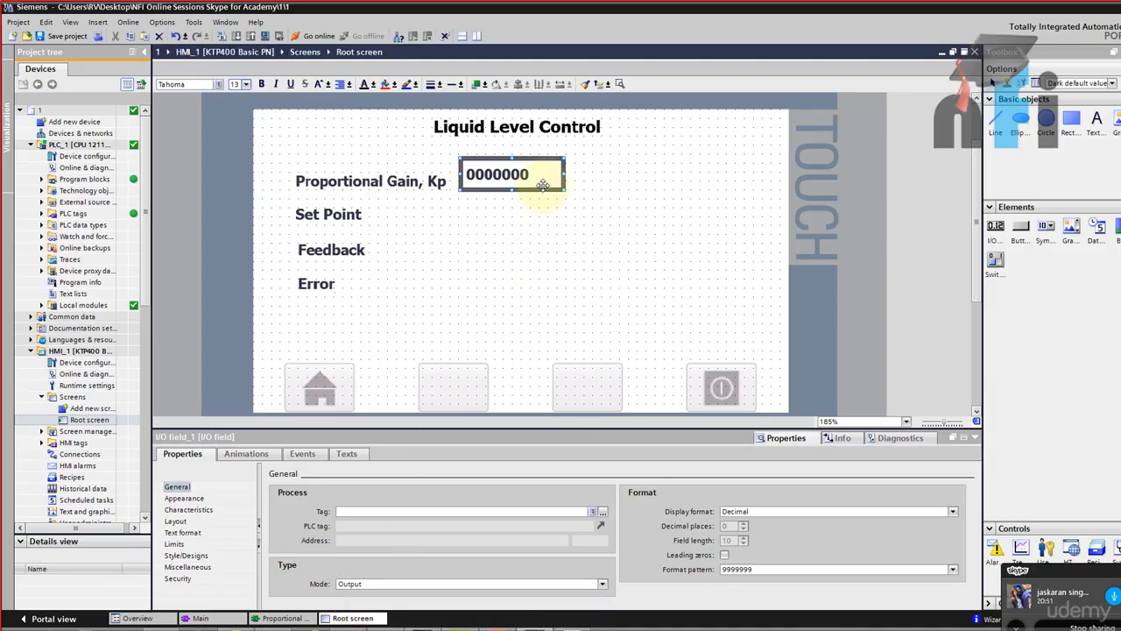
Reduce the border width of the Kp I/O field to 2
left_click(195, 498)
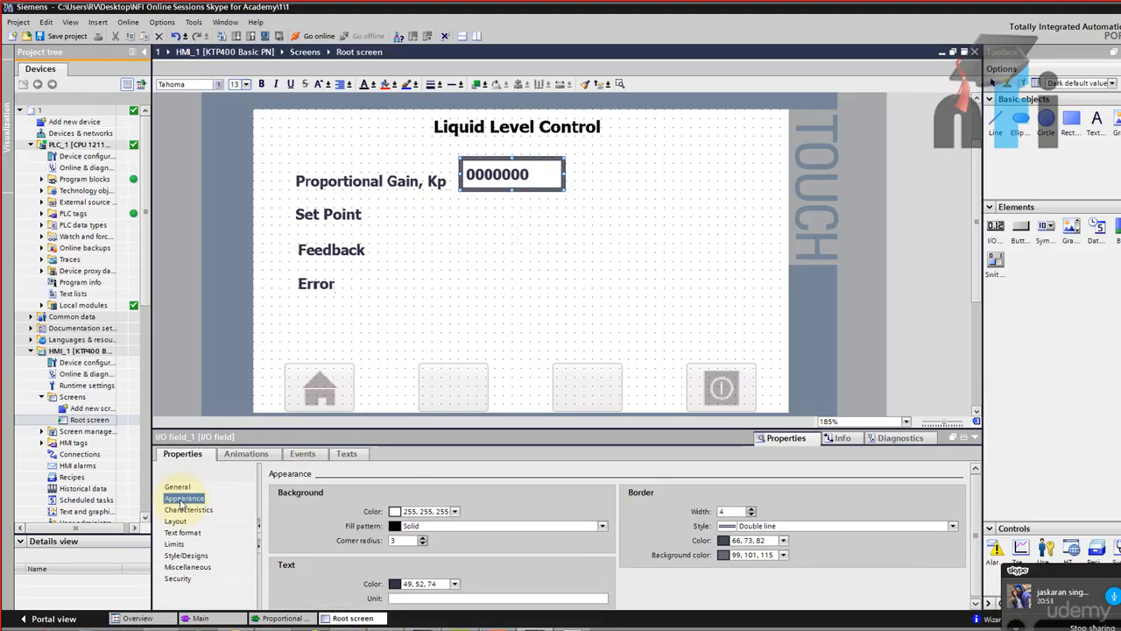
left_click(751, 514)
left_click(751, 514)
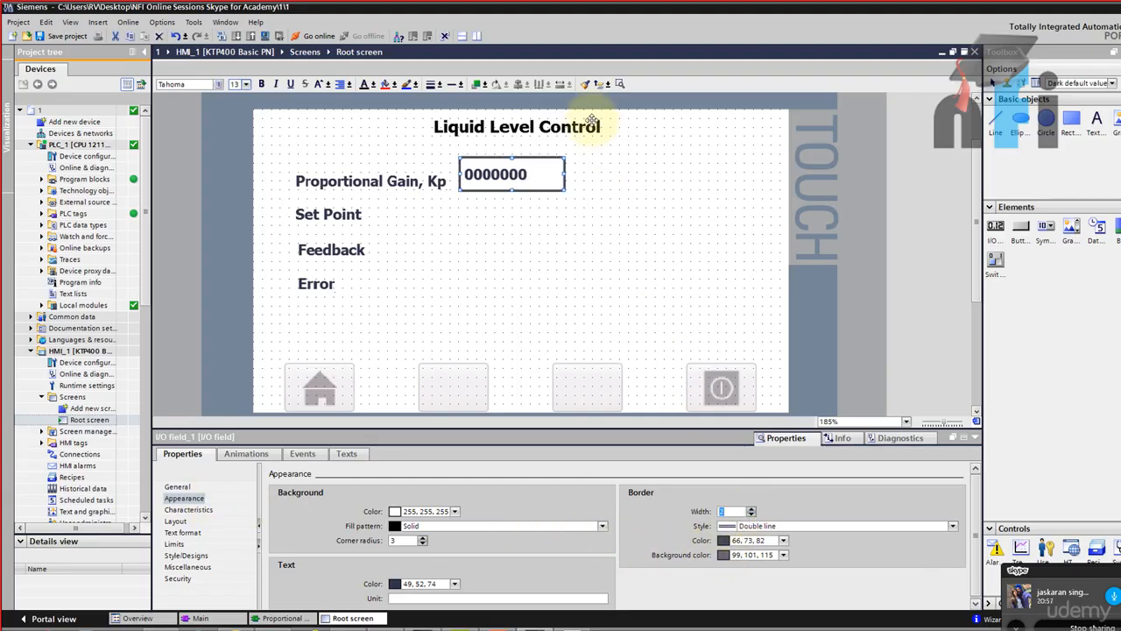
Shrink the Kp I/O field, copy it beside Set Point, Feedback and Error, and align all four fields in one column
left_click_drag(564, 159, 496, 266)
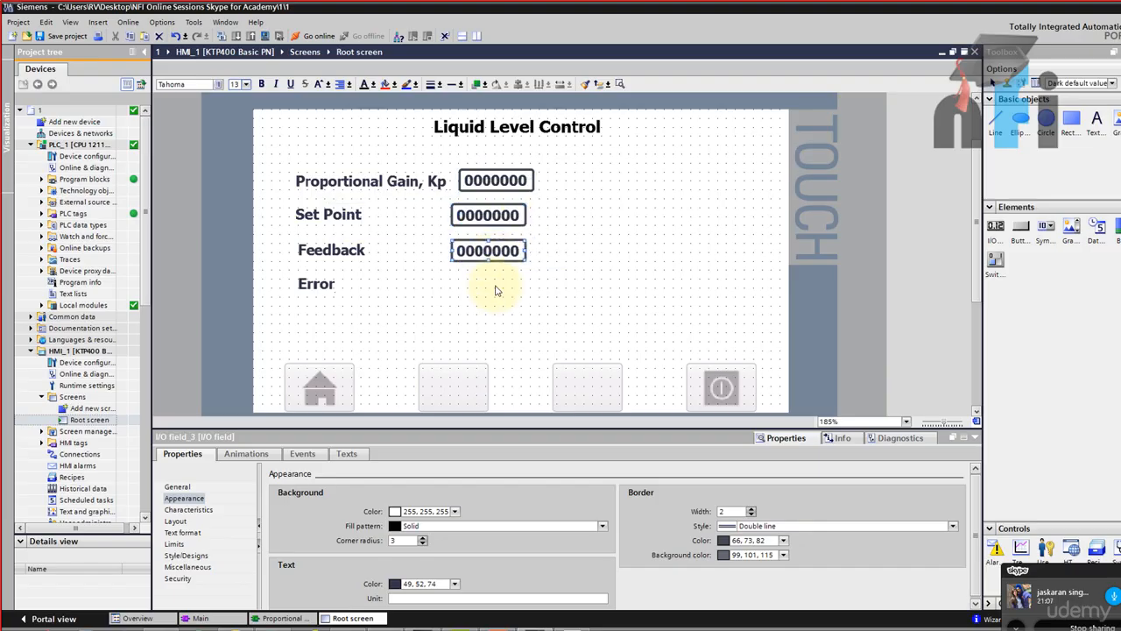
key("ctrl+v")
left_click(532, 235)
mouse_move(501, 189)
left_mouse_down()
mouse_move(490, 193)
mouse_move(518, 180)
left_mouse_up()
left_click(505, 213)
left_click(563, 201)
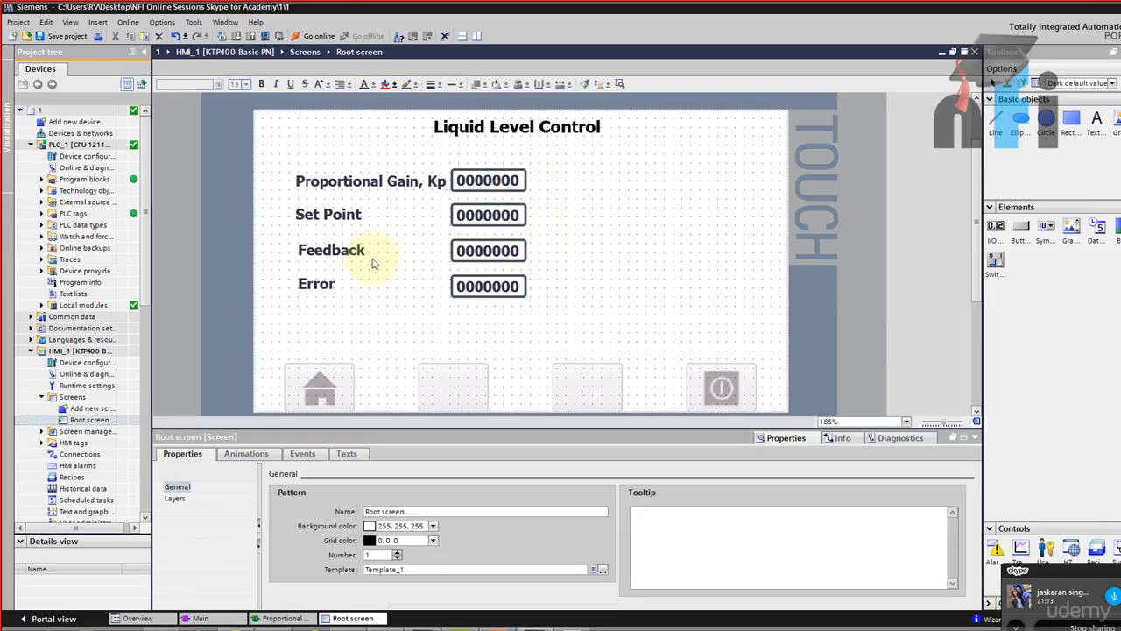
Check the general properties of the Feedback and Error fields and set the Set Point field's mode to Input/output
left_click(489, 249)
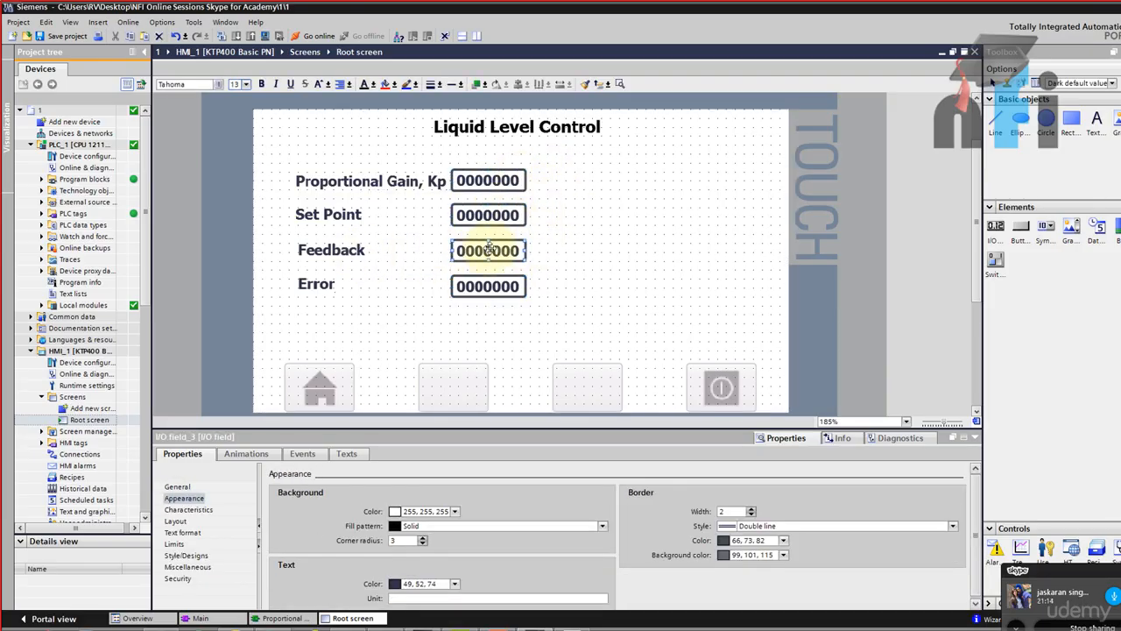
left_click(177, 487)
left_click(485, 285)
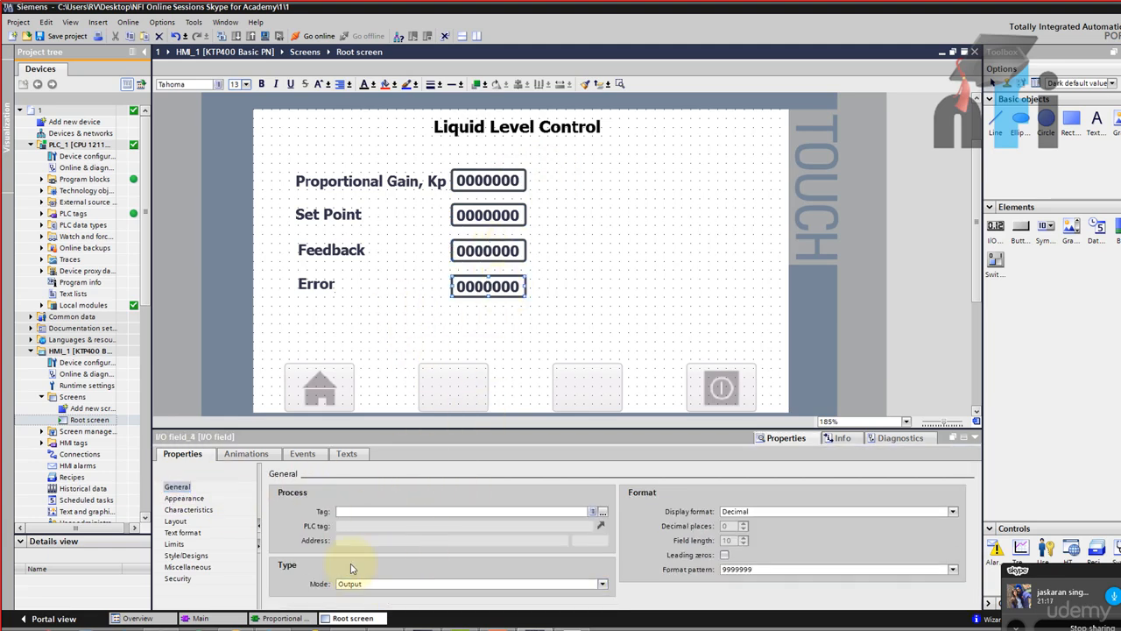
left_click(468, 219)
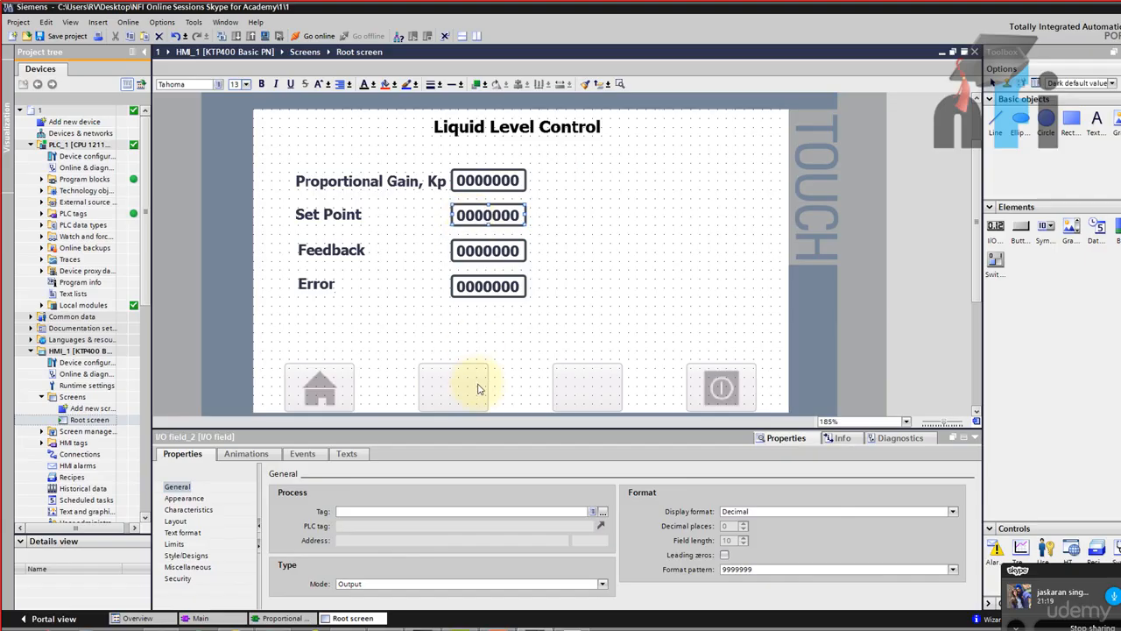
left_click(512, 584)
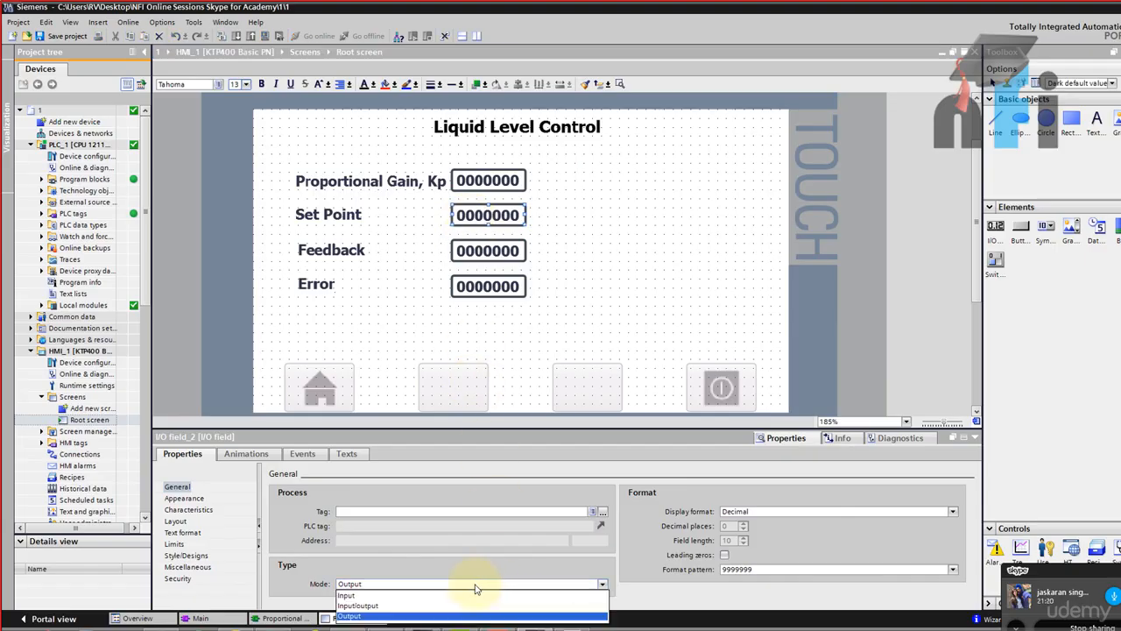
left_click(366, 605)
left_click(561, 298)
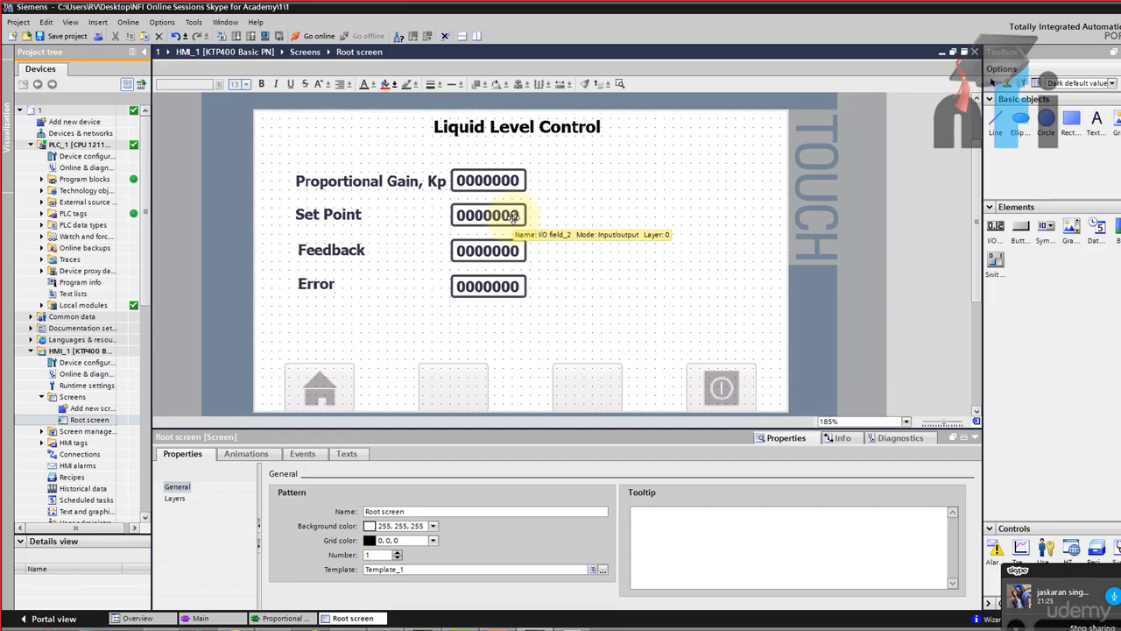
Set the mode of the Proportional Gain, Kp I/O field to Input/output
left_click(508, 215)
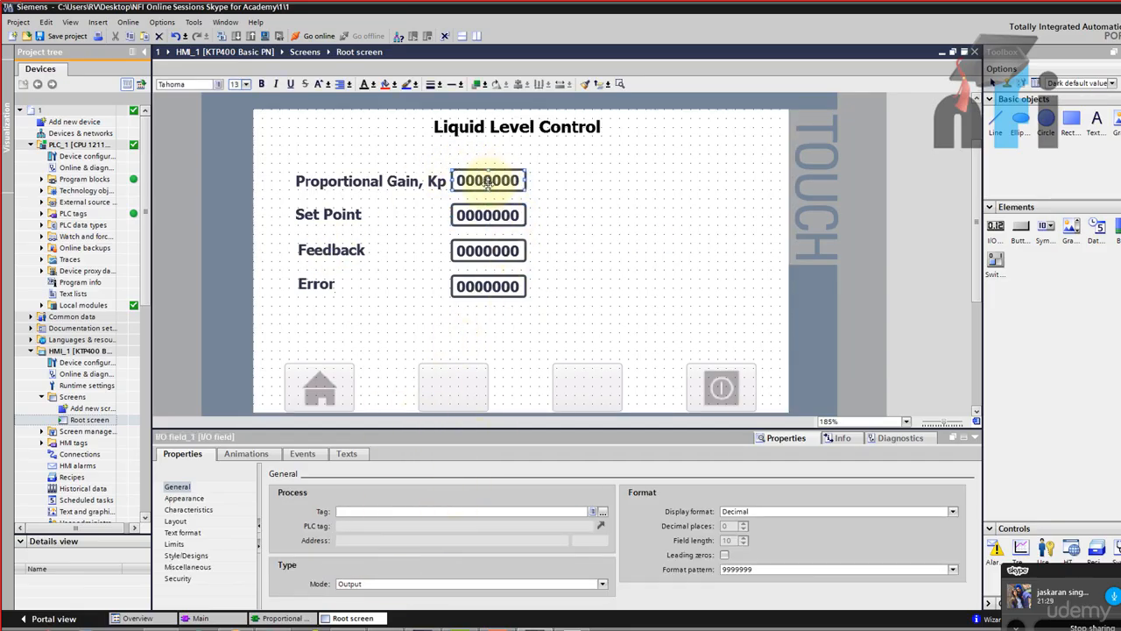
left_click(397, 583)
left_click(389, 604)
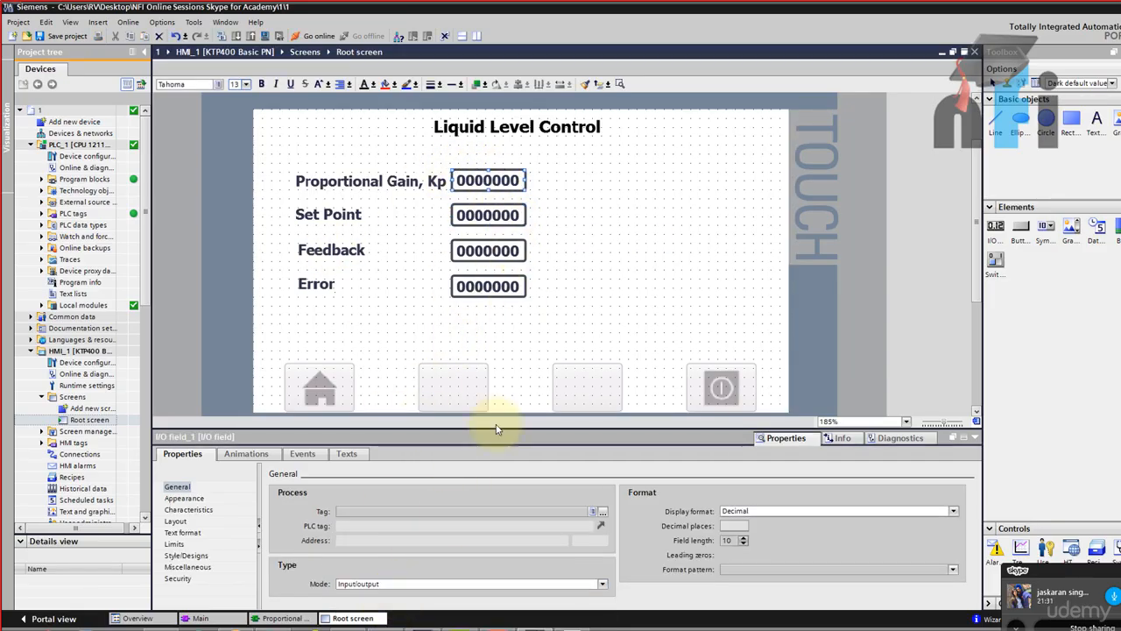
Shift the I/O fields slightly right and move the Set Point, Feedback and Error labels to right-align with the Kp label
left_click(556, 226)
left_click_drag(493, 215, 500, 219)
left_click(422, 225)
left_click_drag(347, 213, 430, 219)
left_click(412, 250)
left_click_drag(350, 251, 442, 254)
left_click(388, 275)
left_click_drag(336, 289, 428, 293)
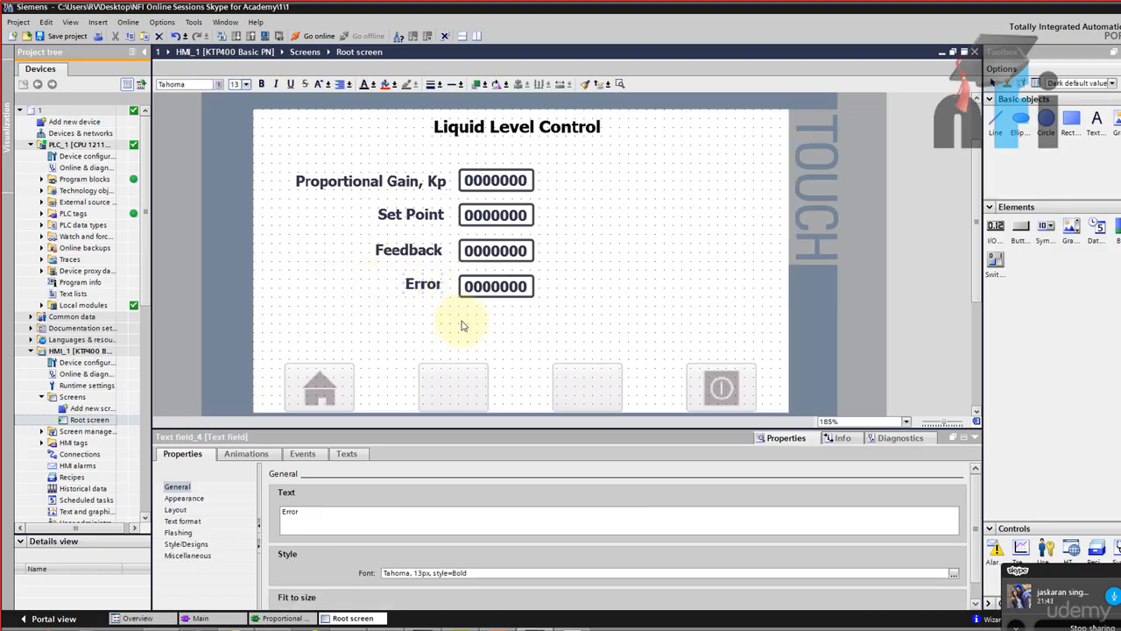
Nudge all four I/O fields slightly left together, closer to their labels
left_click(555, 325)
left_click_drag(582, 163, 457, 326)
key("Left")
key("Left")
key("Left")
left_click(470, 334)
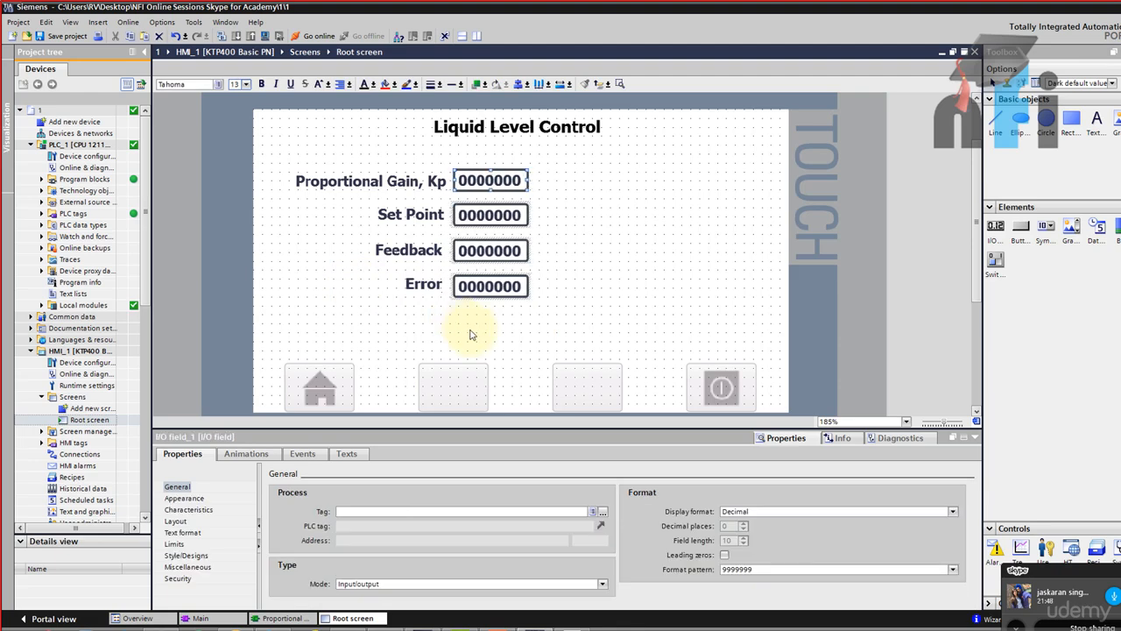
left_click(484, 181)
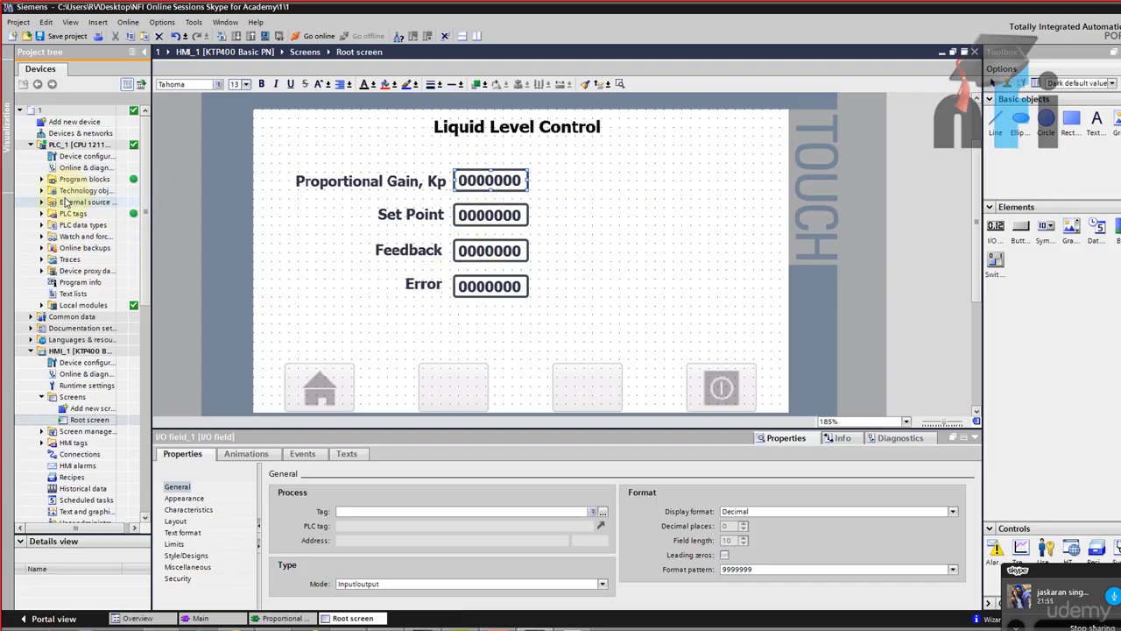
Open PLC_1's Main [OB1] with a taller editor, turn off monitoring, and select the Set Point tag on the Proportional Control Logic block
left_click(75, 202)
left_click(41, 179)
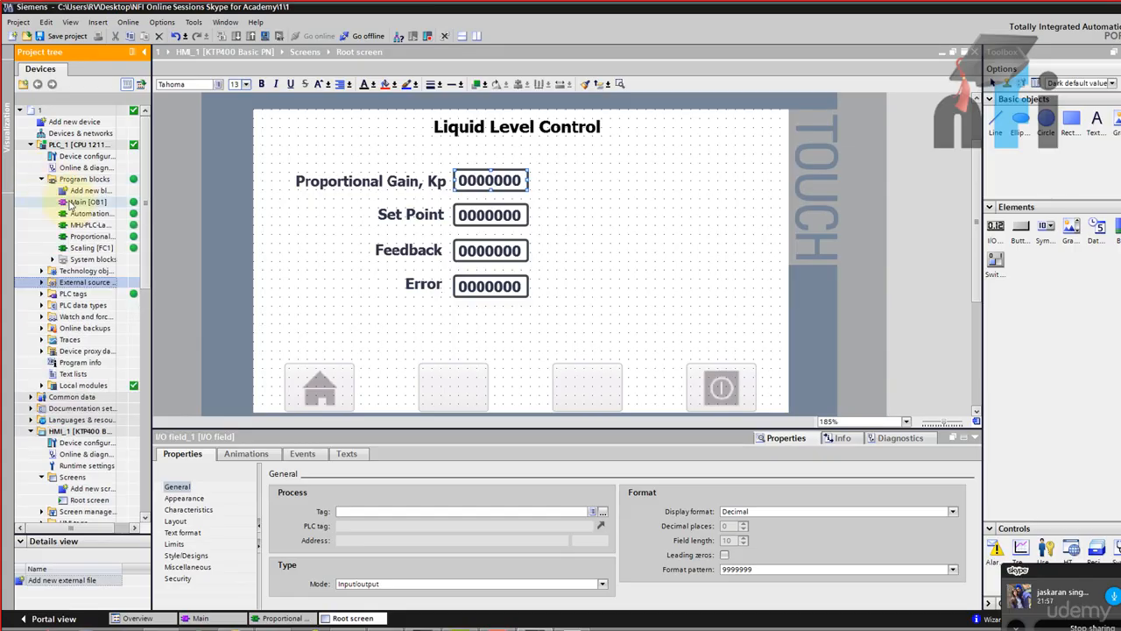
double_click(88, 201)
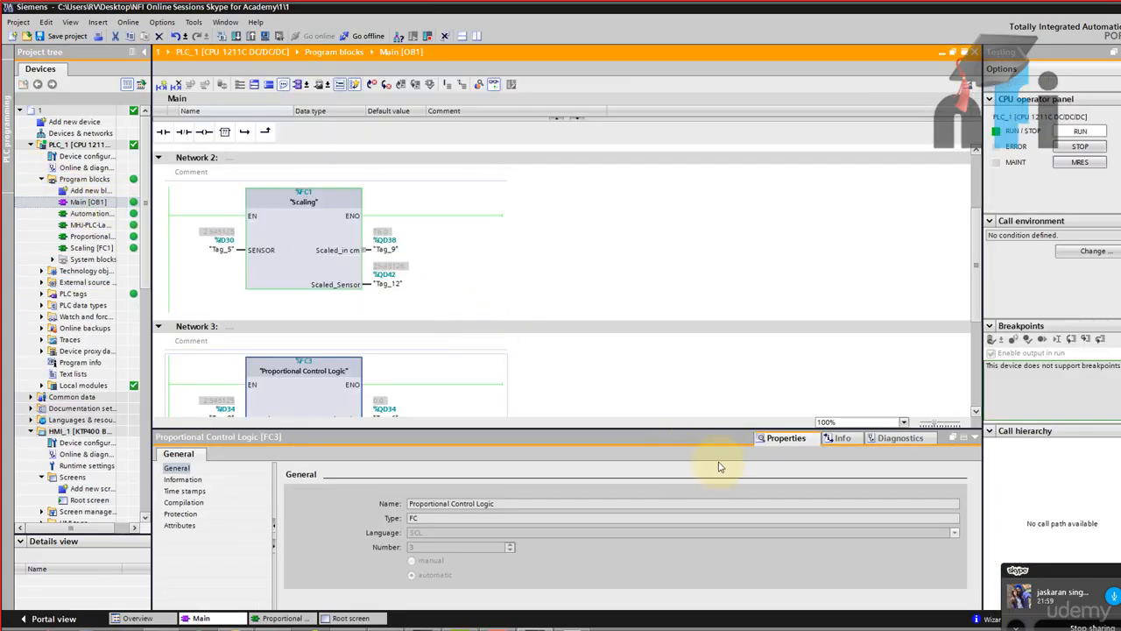
left_click_drag(723, 427, 697, 558)
scroll(490, 293, "down", 2)
left_click(311, 352)
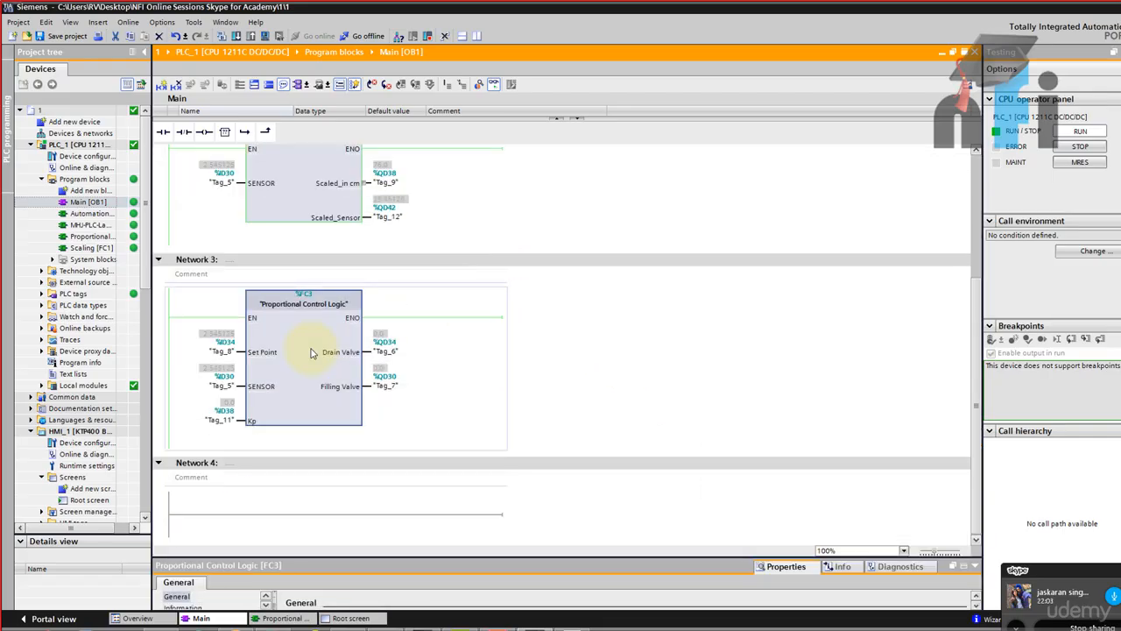
left_click(494, 85)
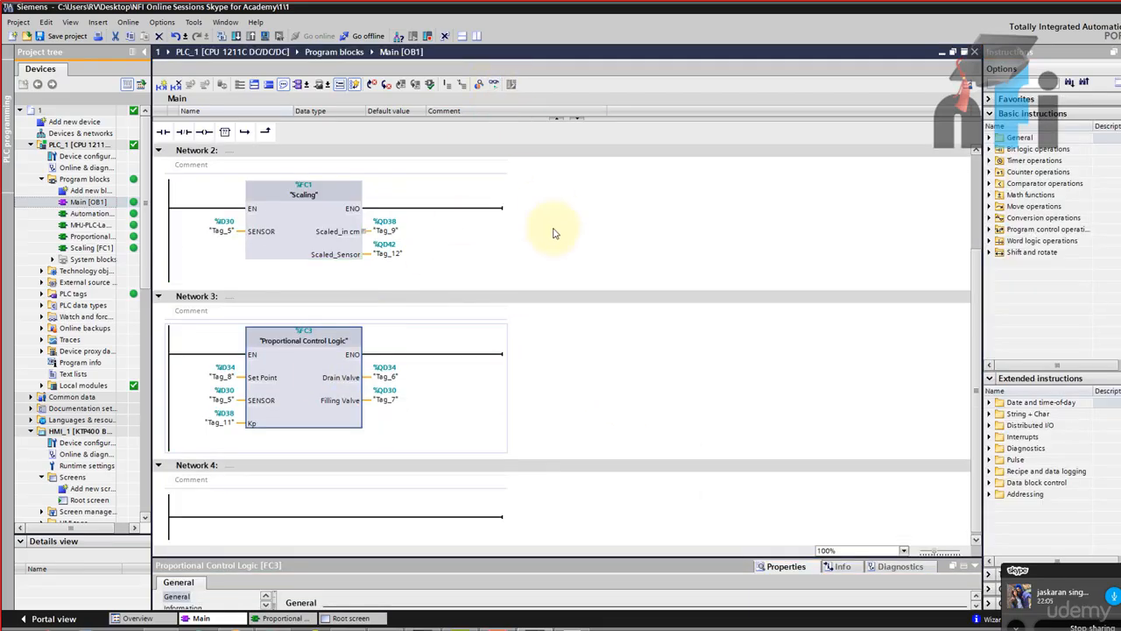
left_click(286, 401)
left_click(224, 378)
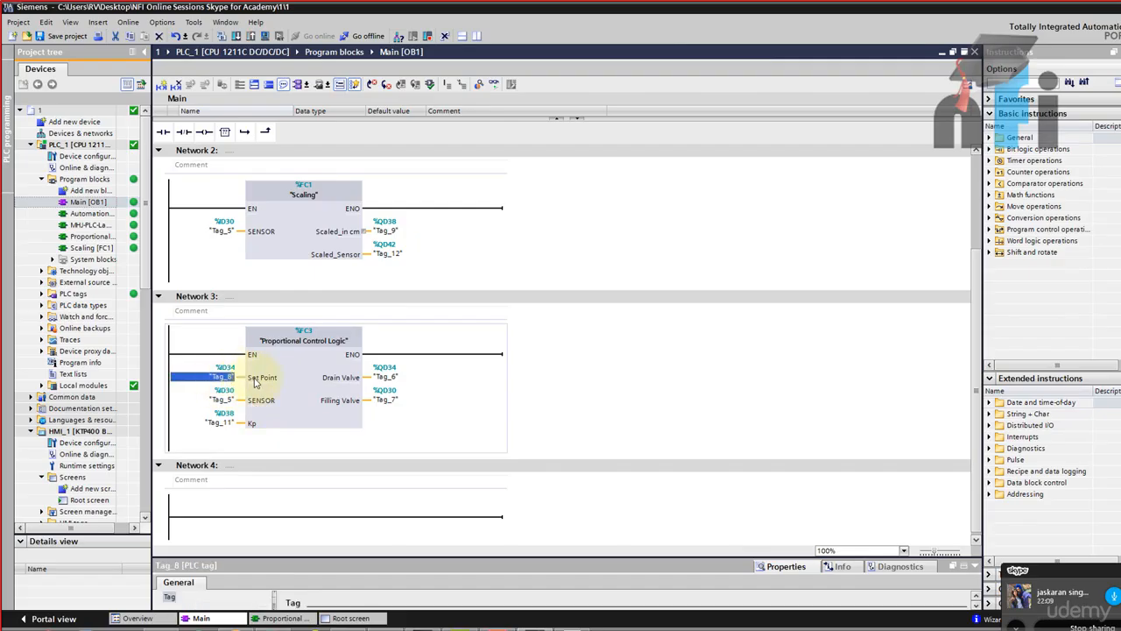
Switch to FACTORY I/O and examine the driver's Set Point and Kp mapping, as well as the control cabinet beside the tank
left_click(241, 629)
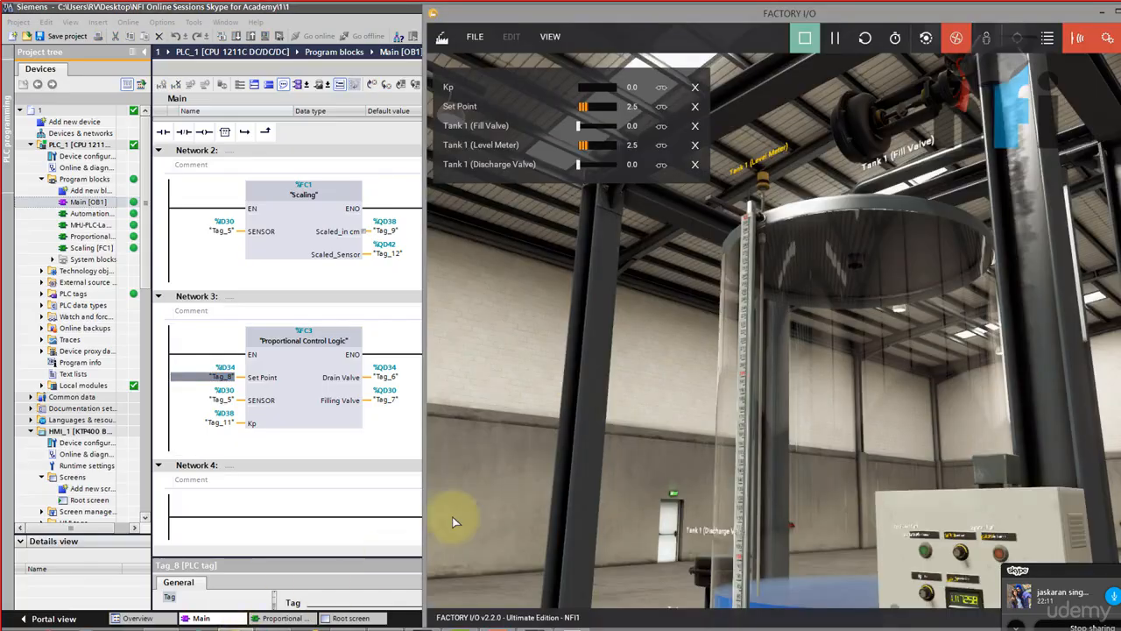
left_click(469, 43)
left_click(501, 154)
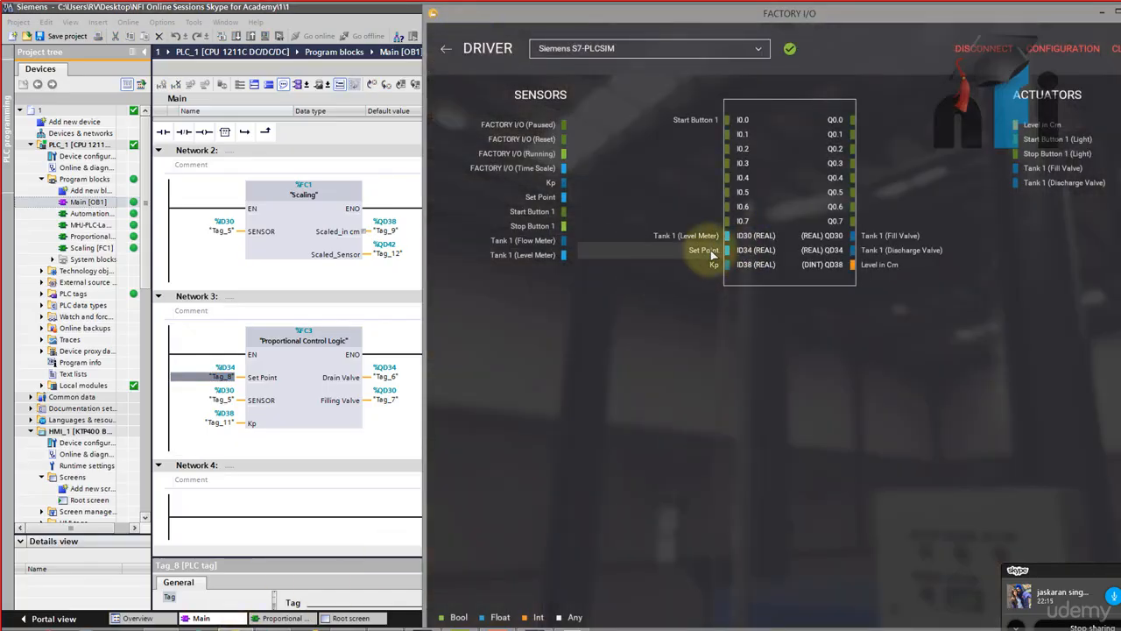
left_click(447, 48)
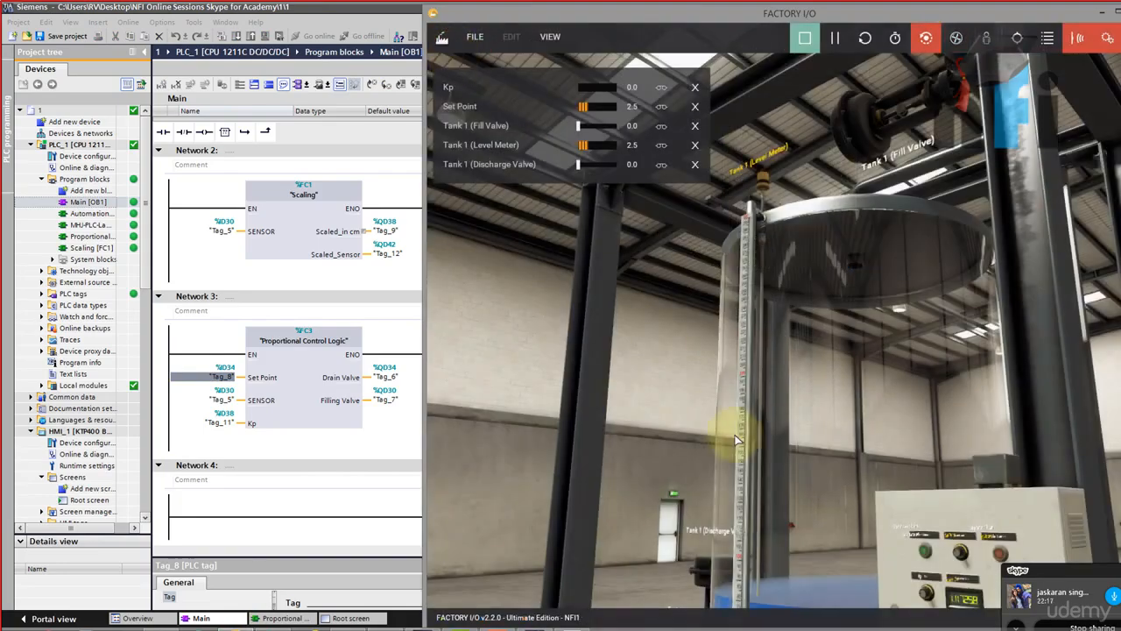
scroll(862, 429, "up", 4)
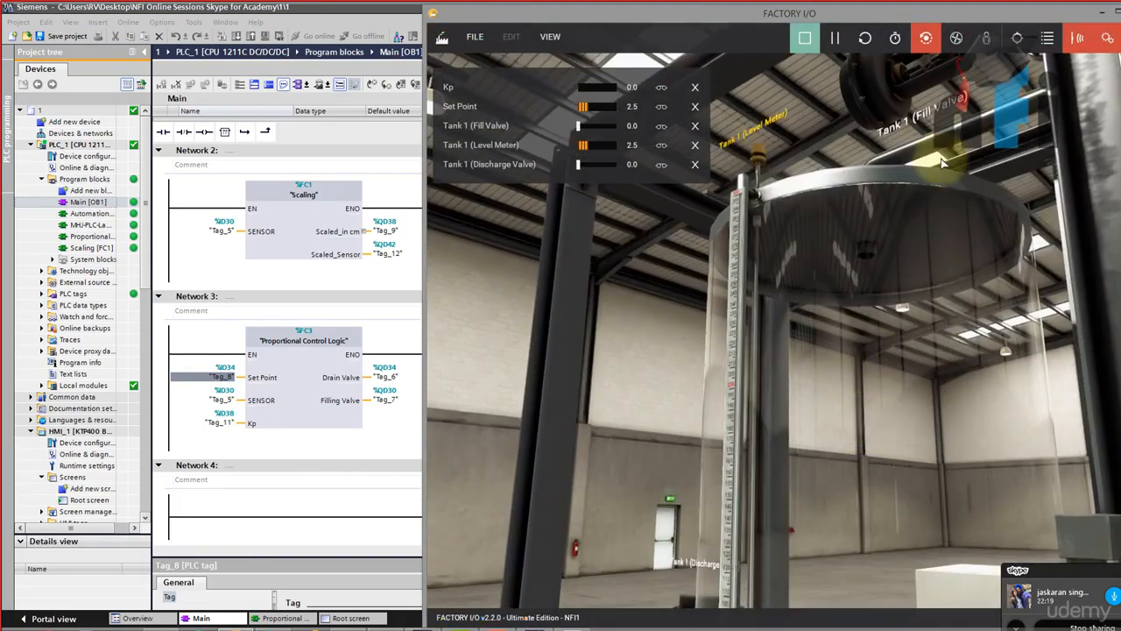
left_click(955, 38)
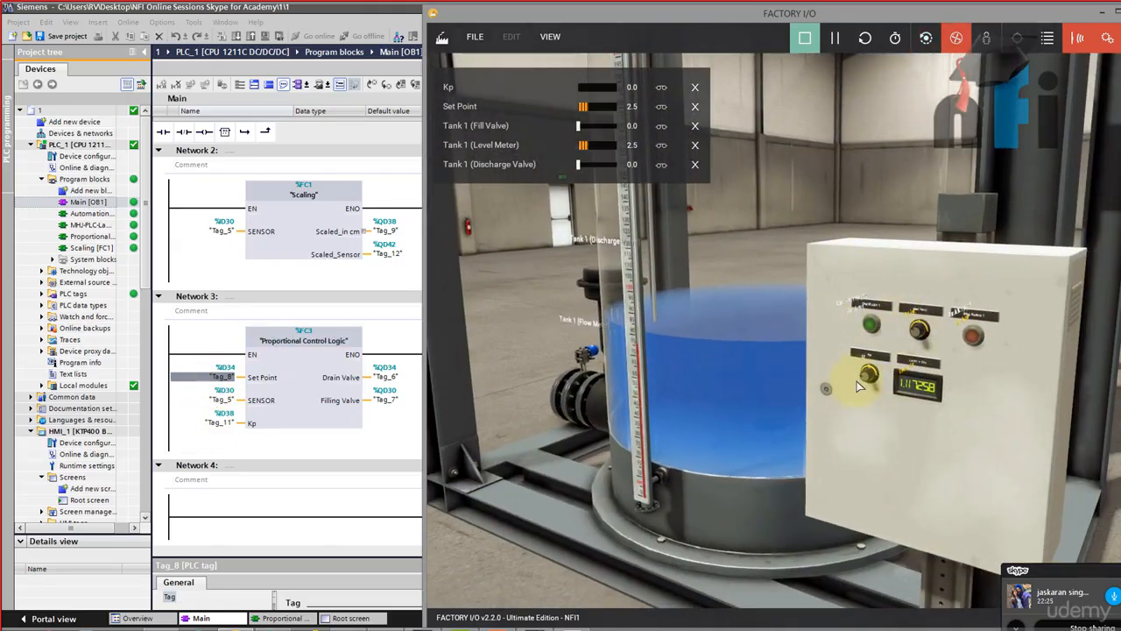
scroll(865, 384, "down", 5)
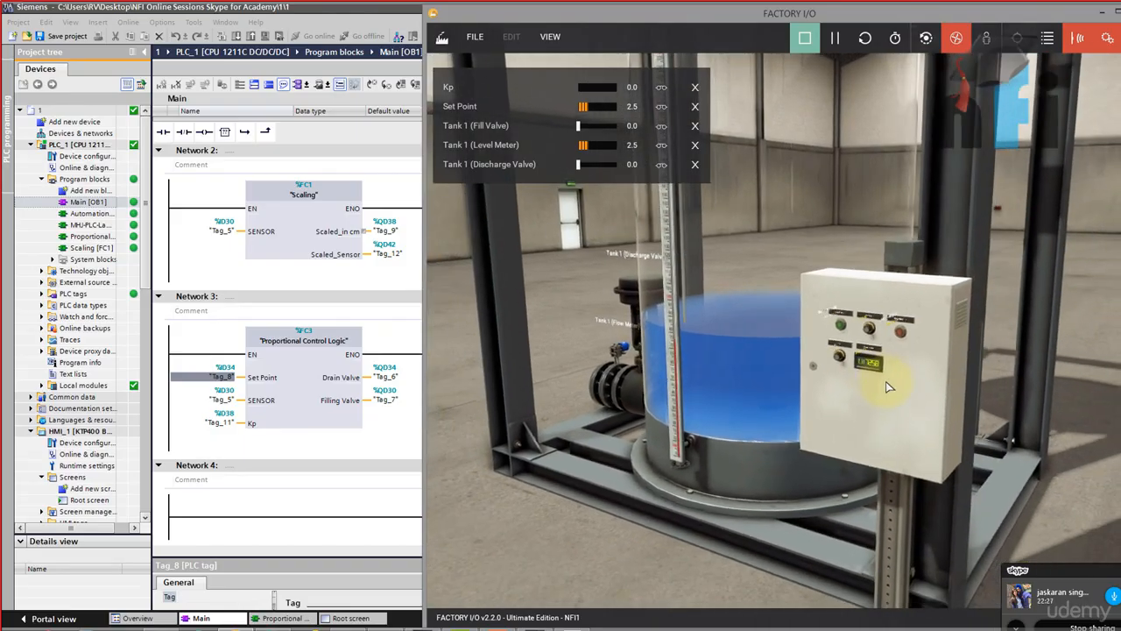
Stop the simulation and delete the control cabinet with its knobs, buttons and display from the scene
left_click(804, 37)
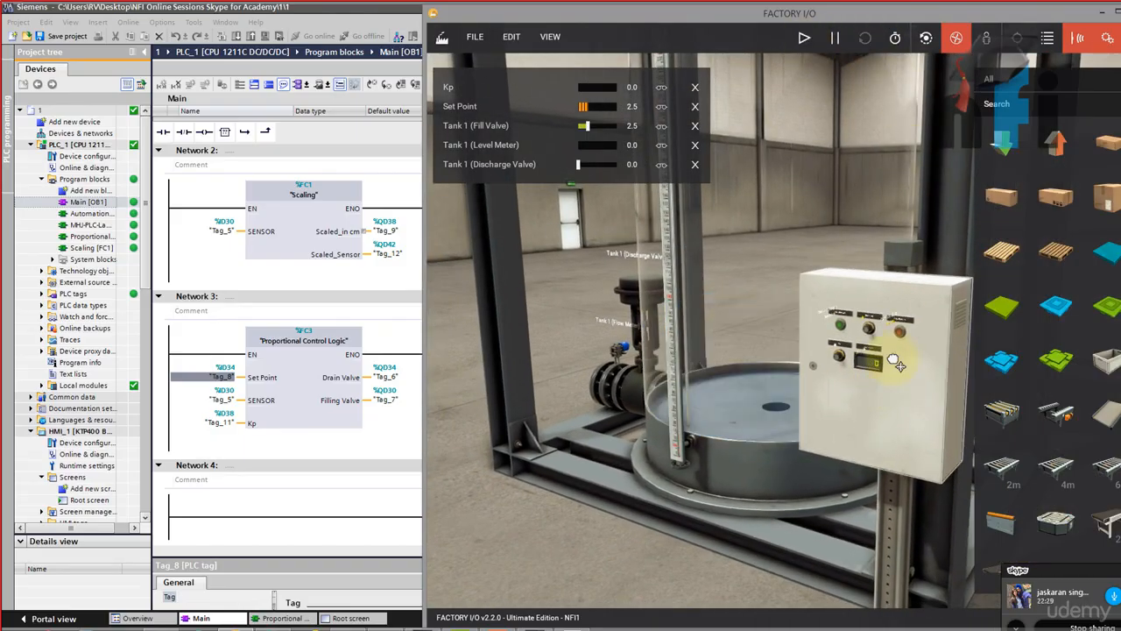
left_click(870, 326)
key("Delete")
left_click(841, 325)
key("Delete")
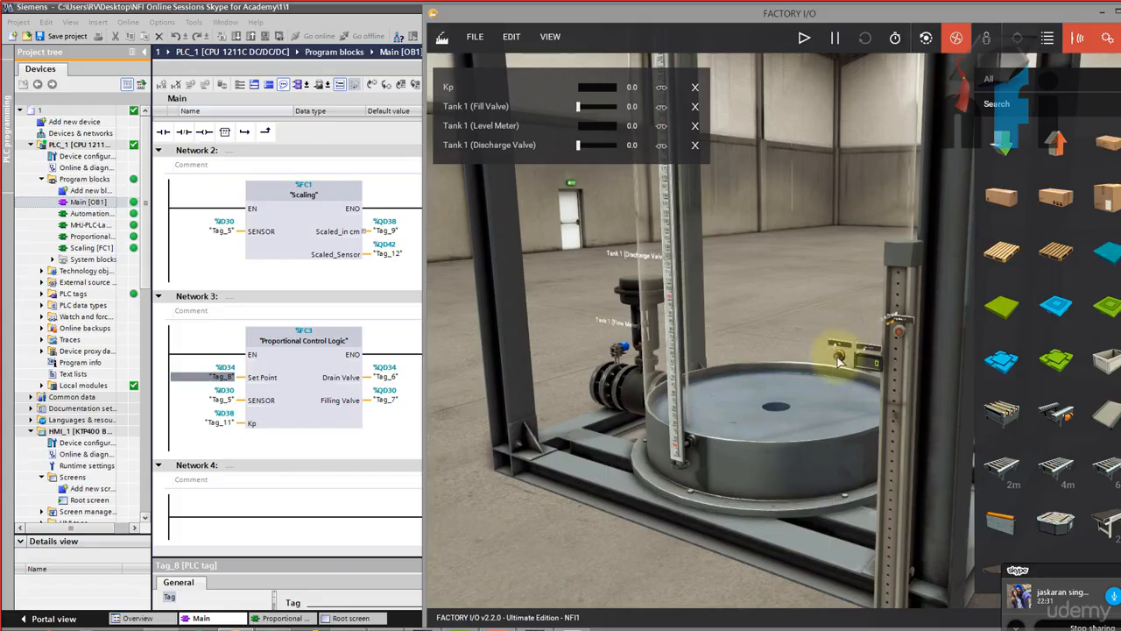
left_click(839, 357)
key("Delete")
left_click(898, 366)
key("Delete")
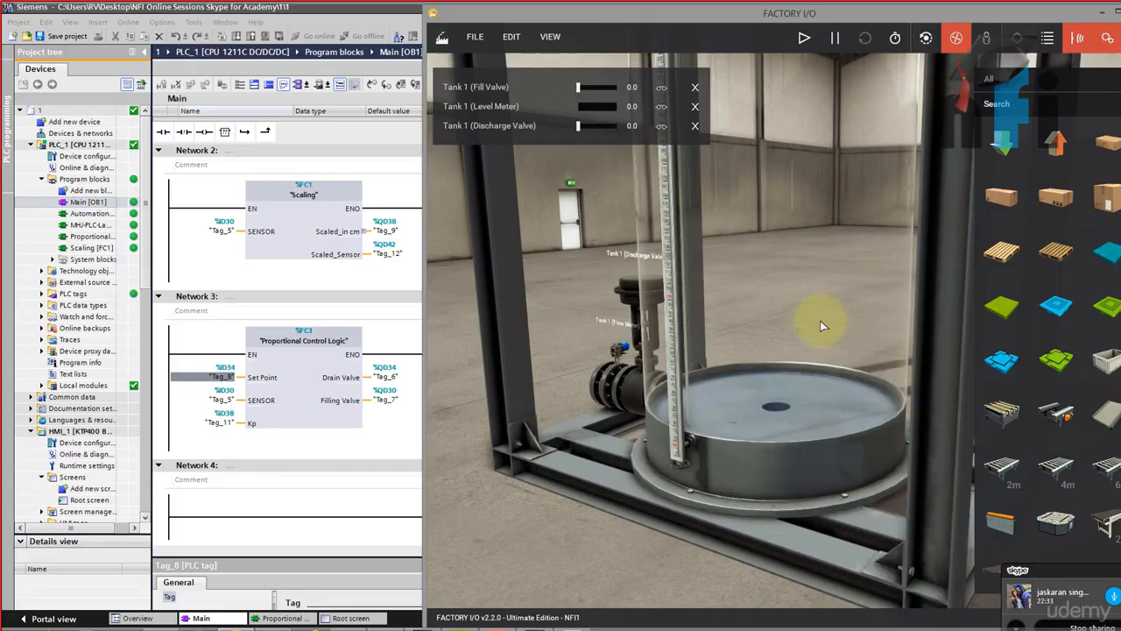
Check the remaining sensor and actuator mapping in the driver settings, and return to TIA Portal
scroll(805, 306, "down", 3)
left_click(477, 39)
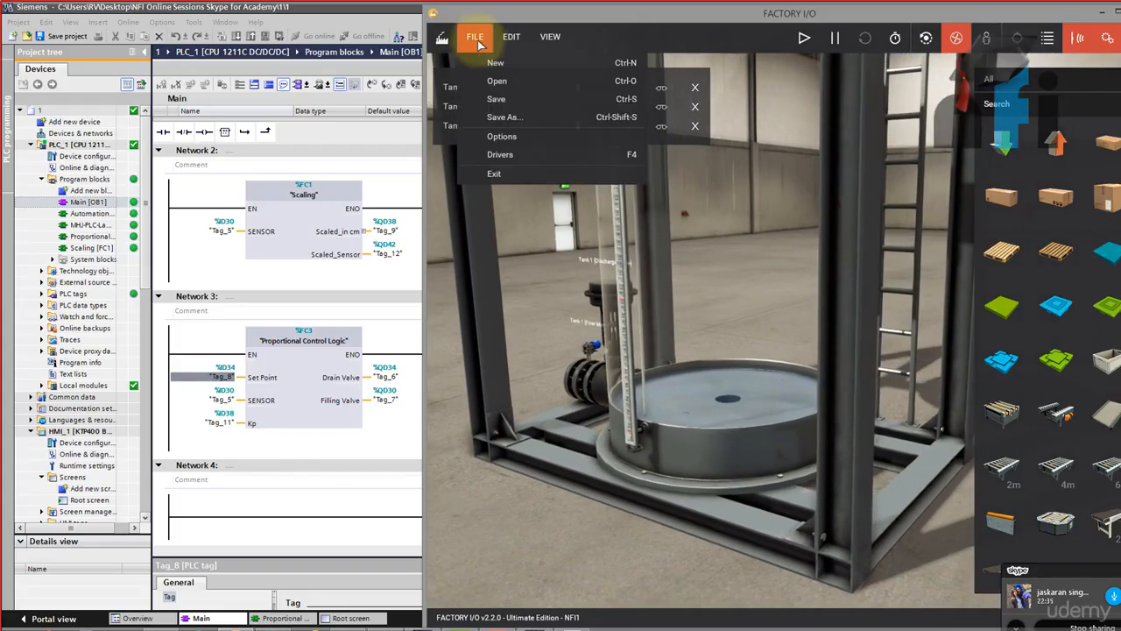
left_click(502, 156)
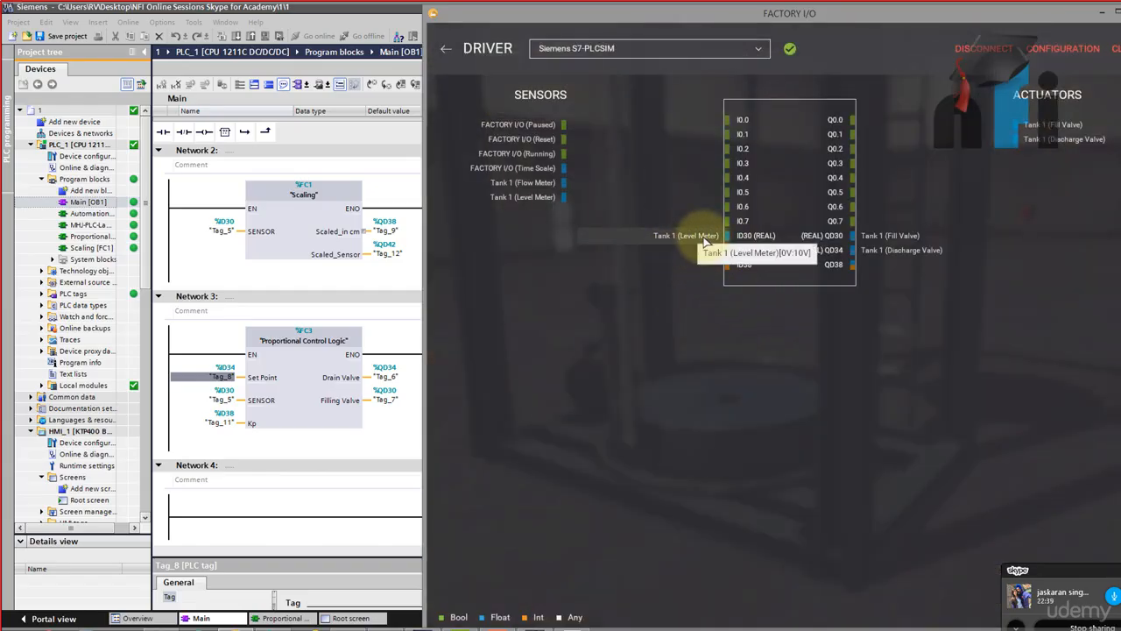
left_click(444, 48)
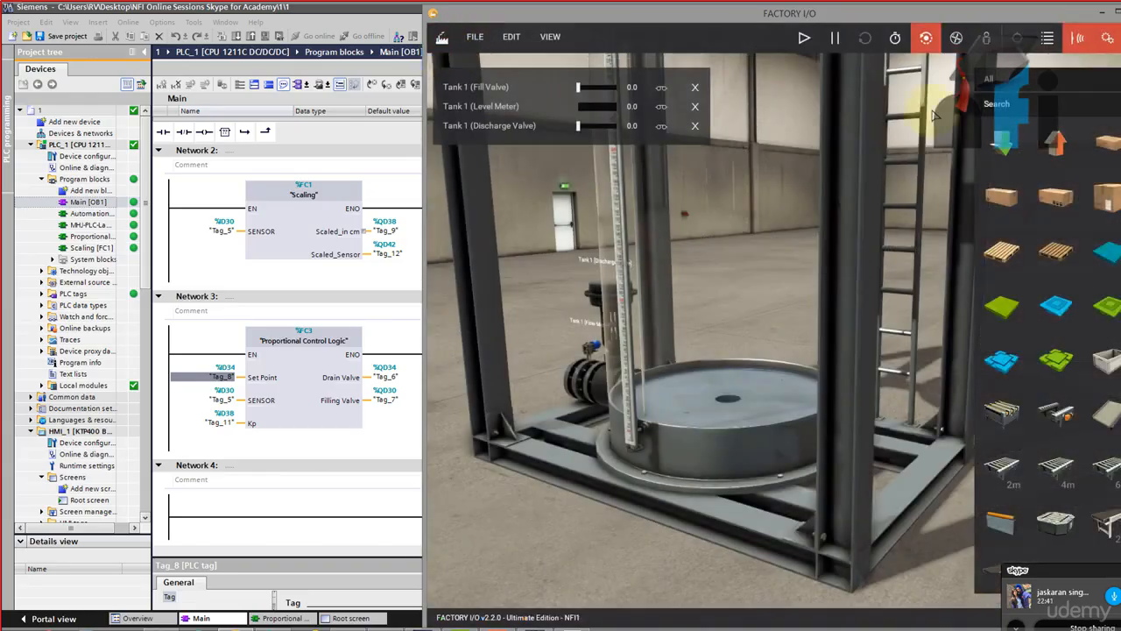
left_click(1101, 16)
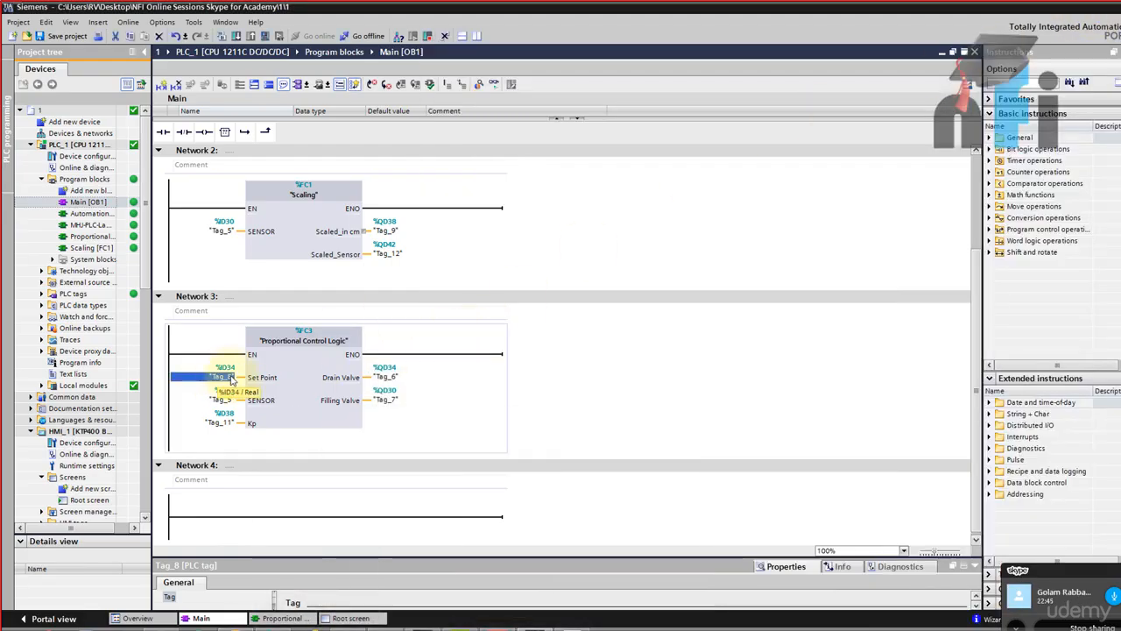
Clear the tags from the Set Point and Kp inputs of the Proportional Control Logic block in Network 3
key("Delete")
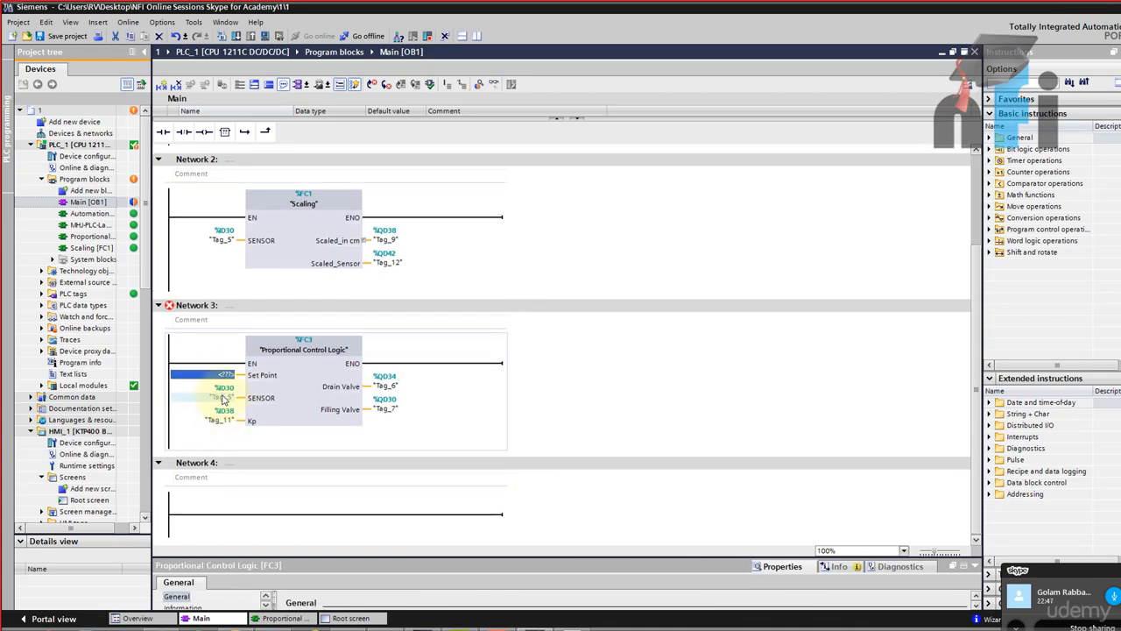
left_click(219, 421)
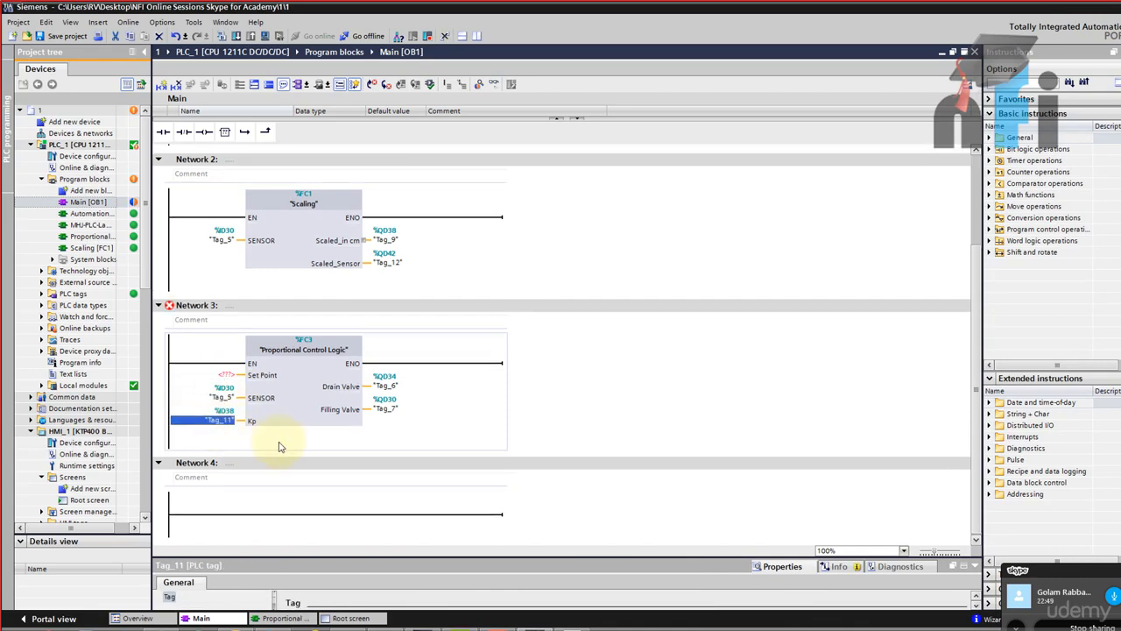
key("Delete")
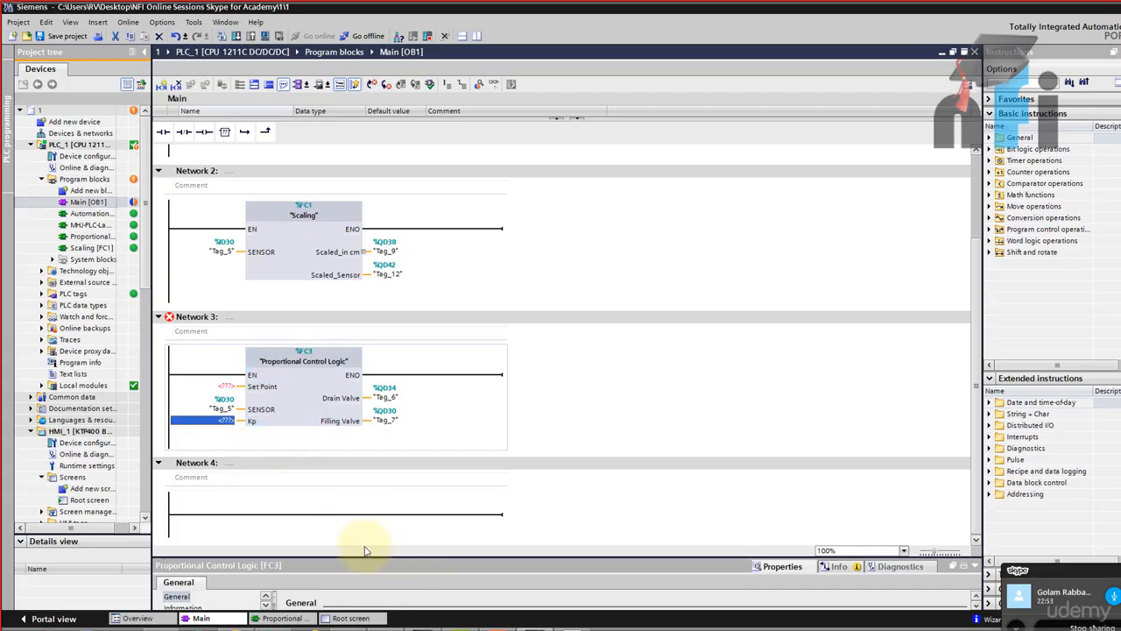
Assign MD40 to the Set Point input and MD45 to the Kp input of the Proportional Control Logic block
left_click(366, 620)
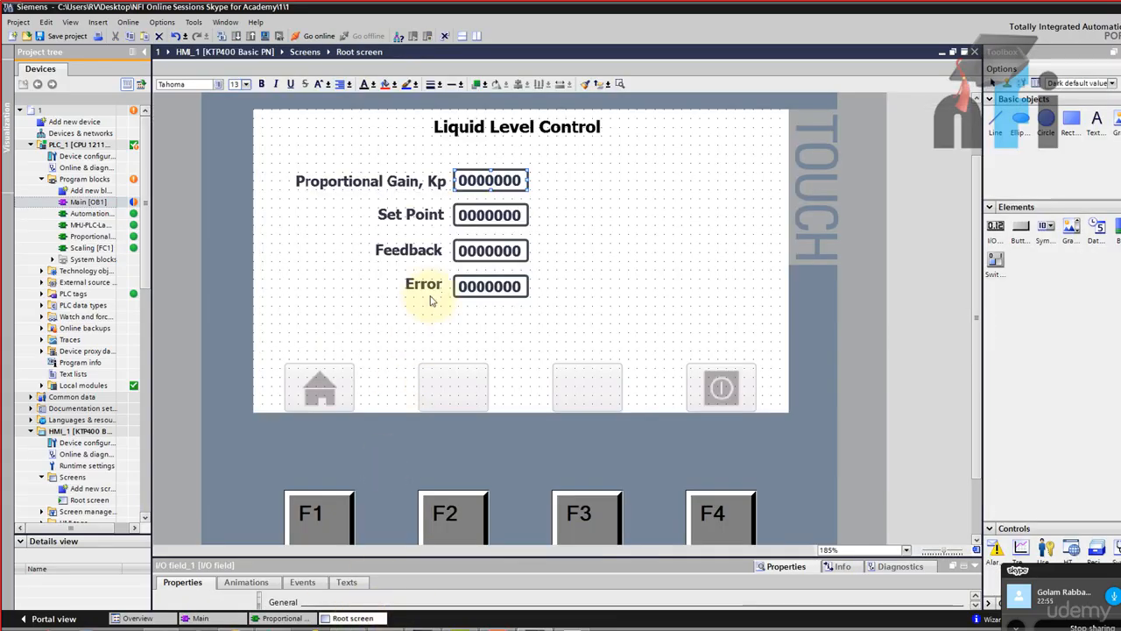
left_click(486, 214)
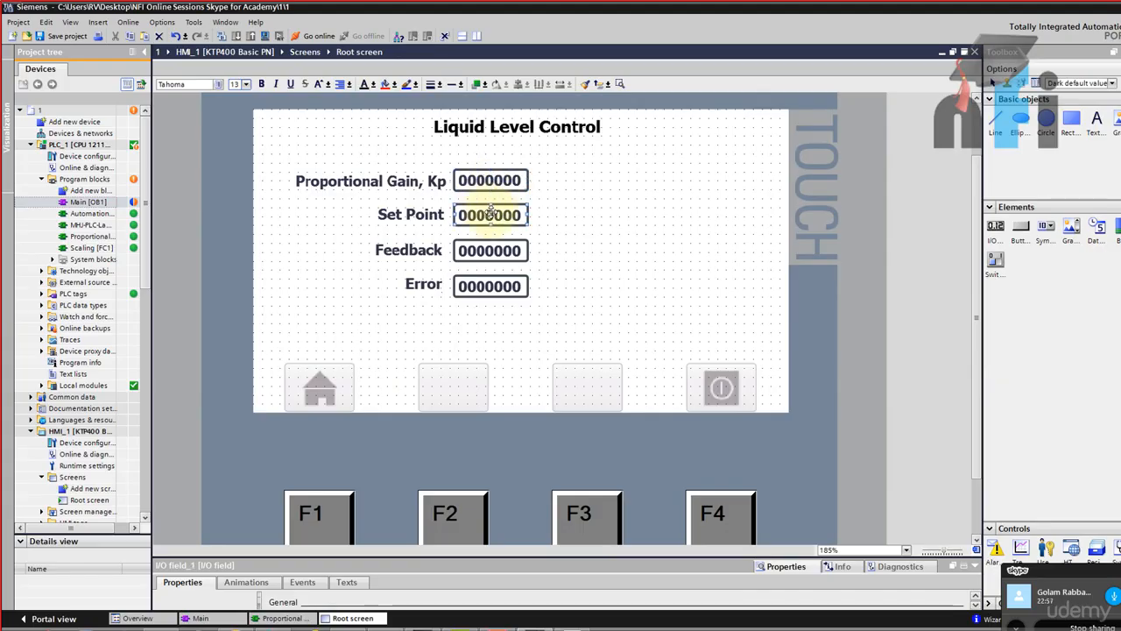
left_click(200, 618)
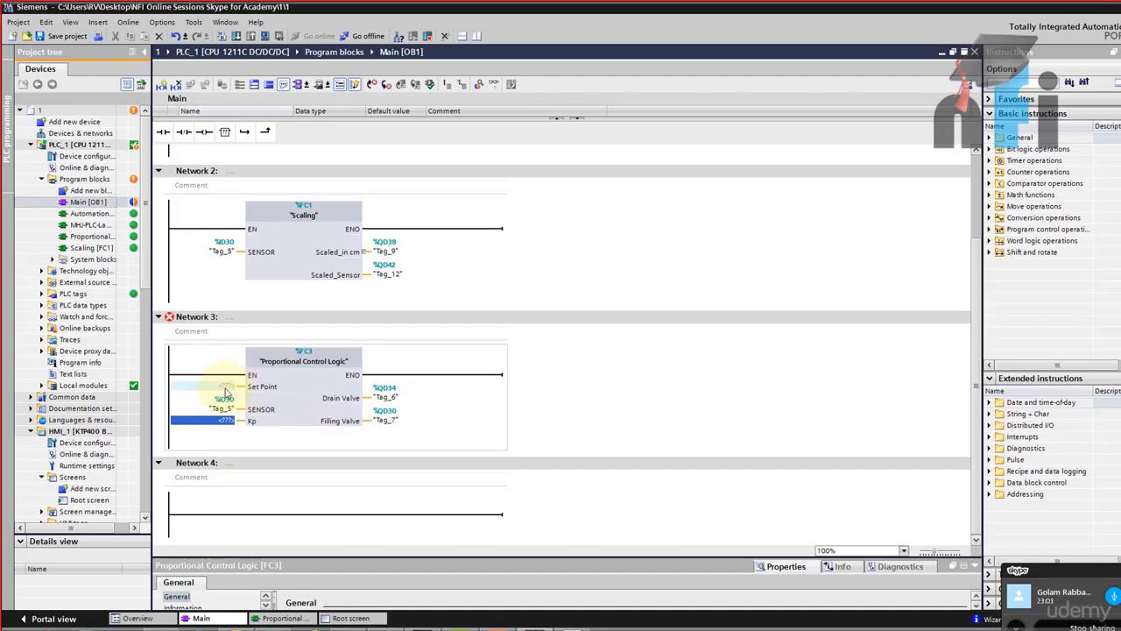
left_click(231, 387)
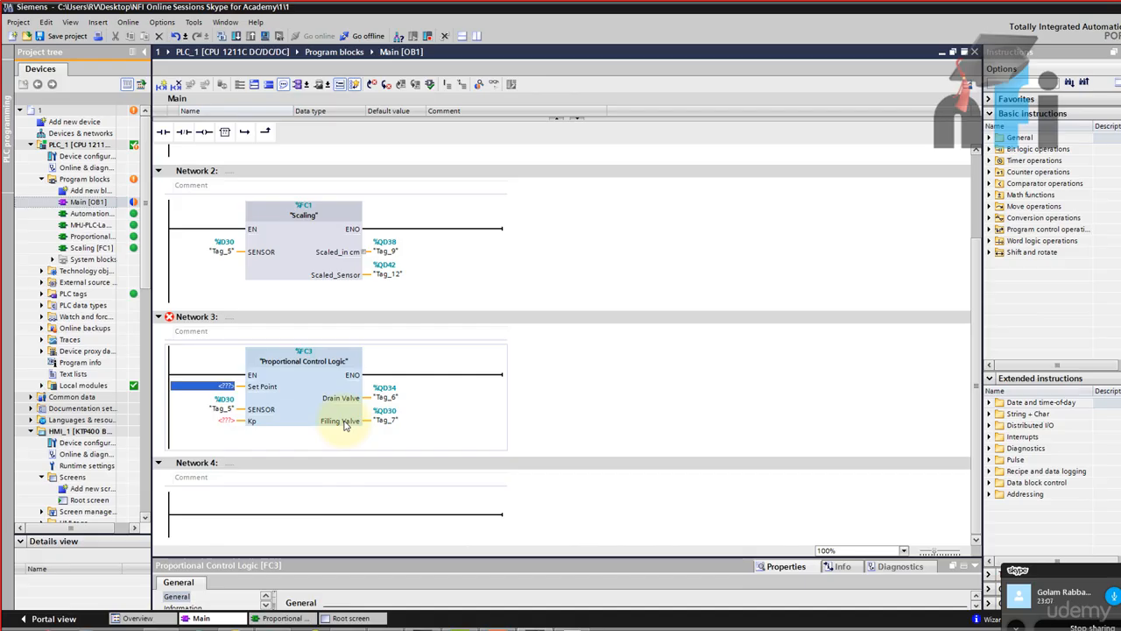
type("MD")
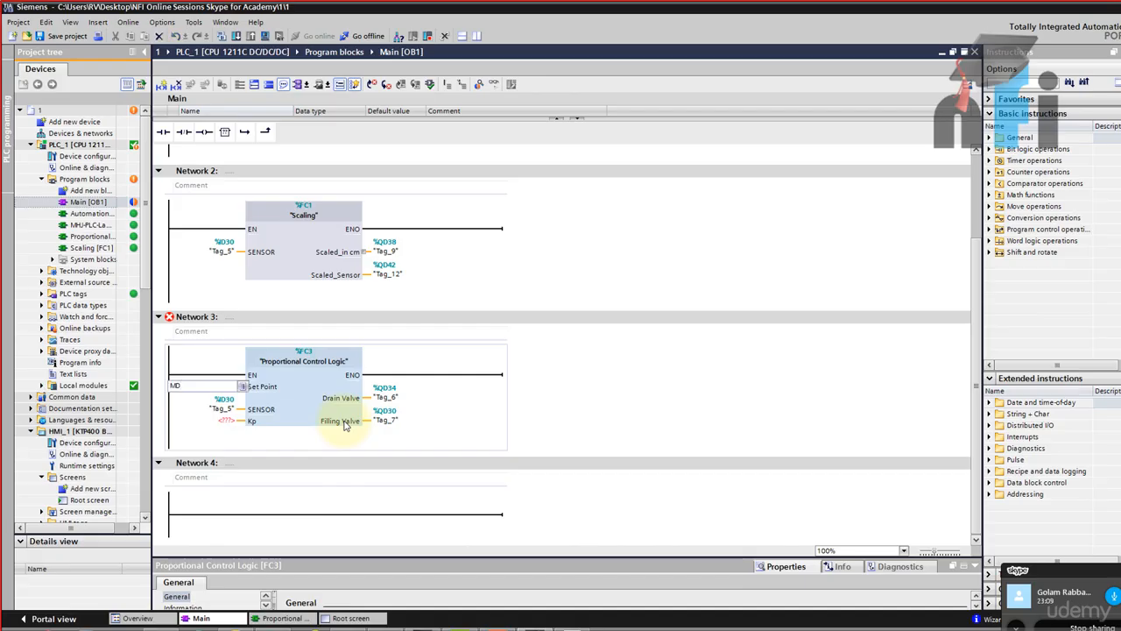
type("40")
key("Return")
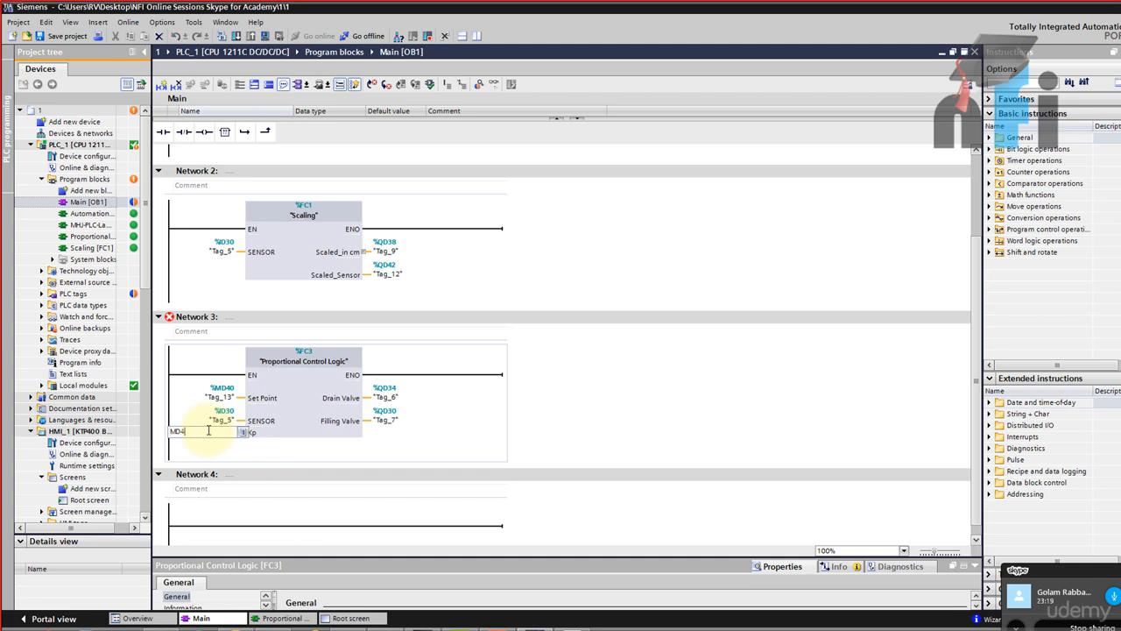
type("45")
key("Return")
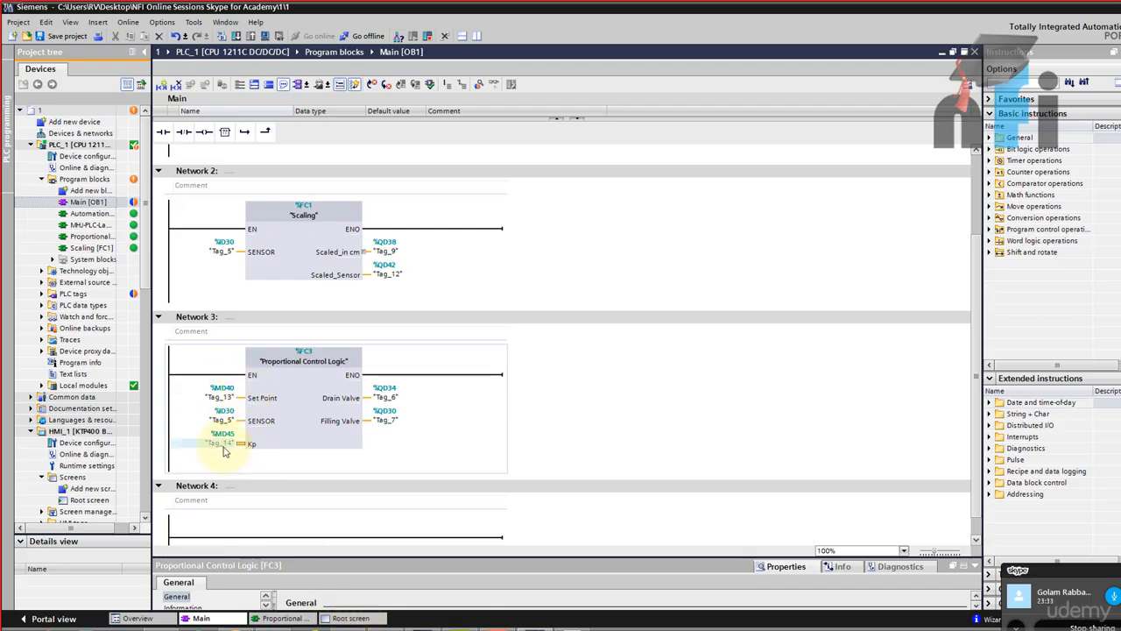
Link the Proportional Gain, Kp field on the root screen to Tag_13 from the PLC_1 standard tag table
left_click(352, 617)
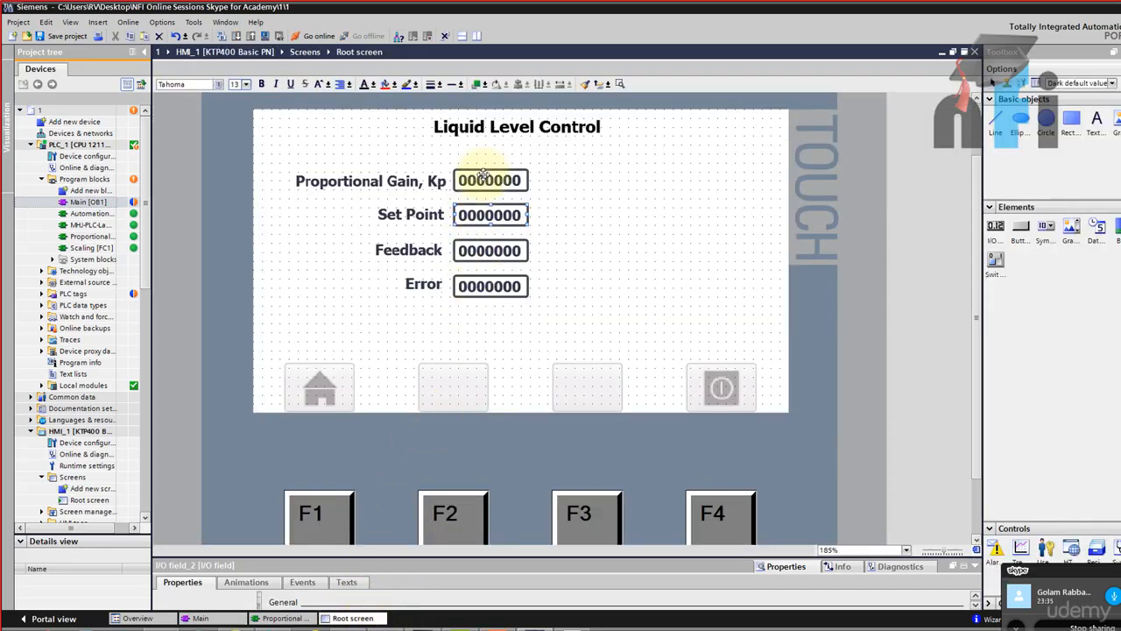
left_click_drag(439, 558, 446, 314)
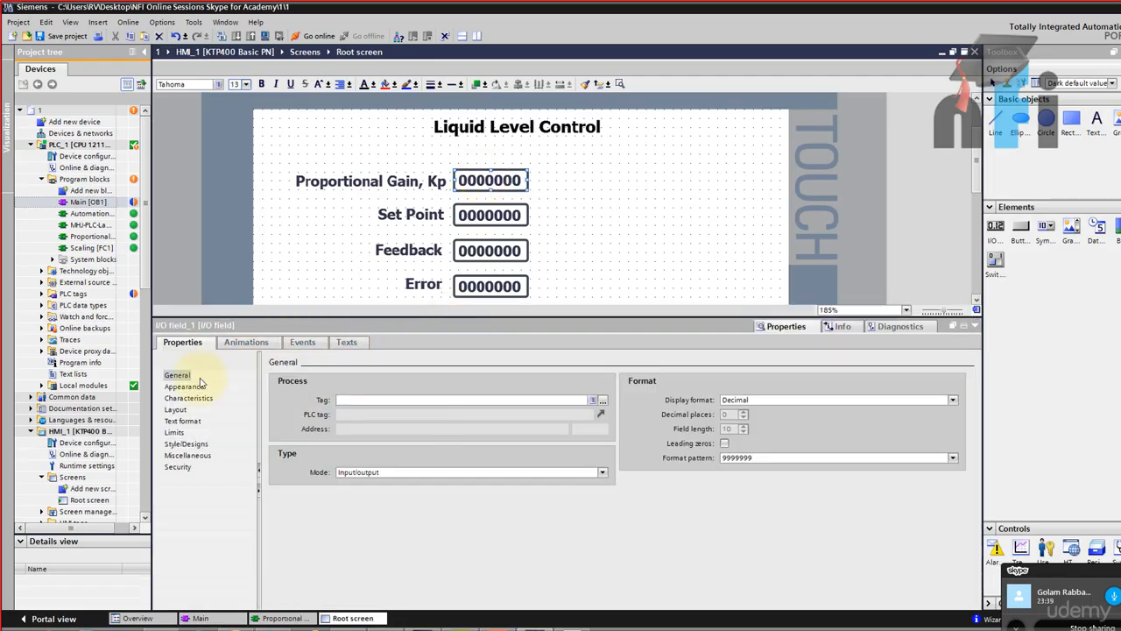
left_click(603, 400)
left_click_drag(626, 394, 768, 529)
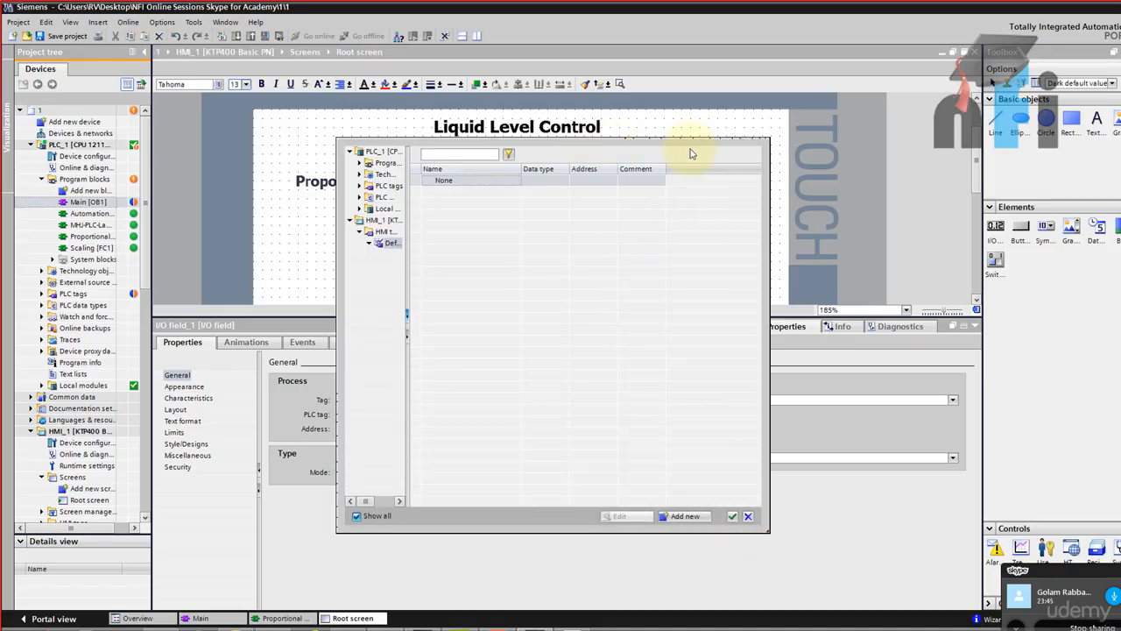
left_click_drag(407, 237, 450, 237)
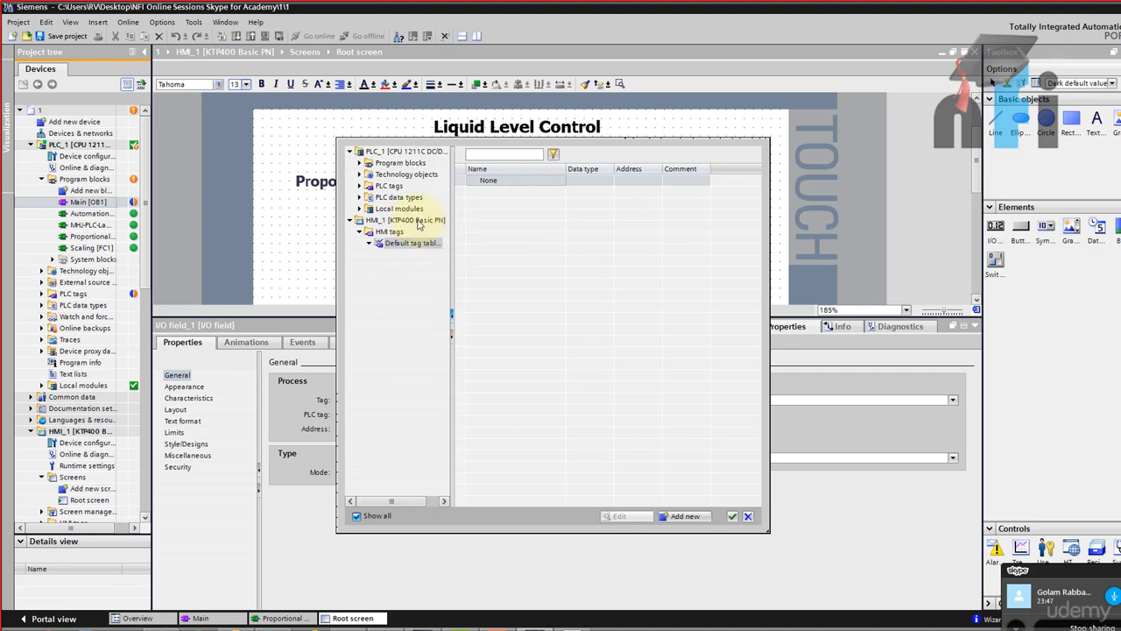
left_click(360, 185)
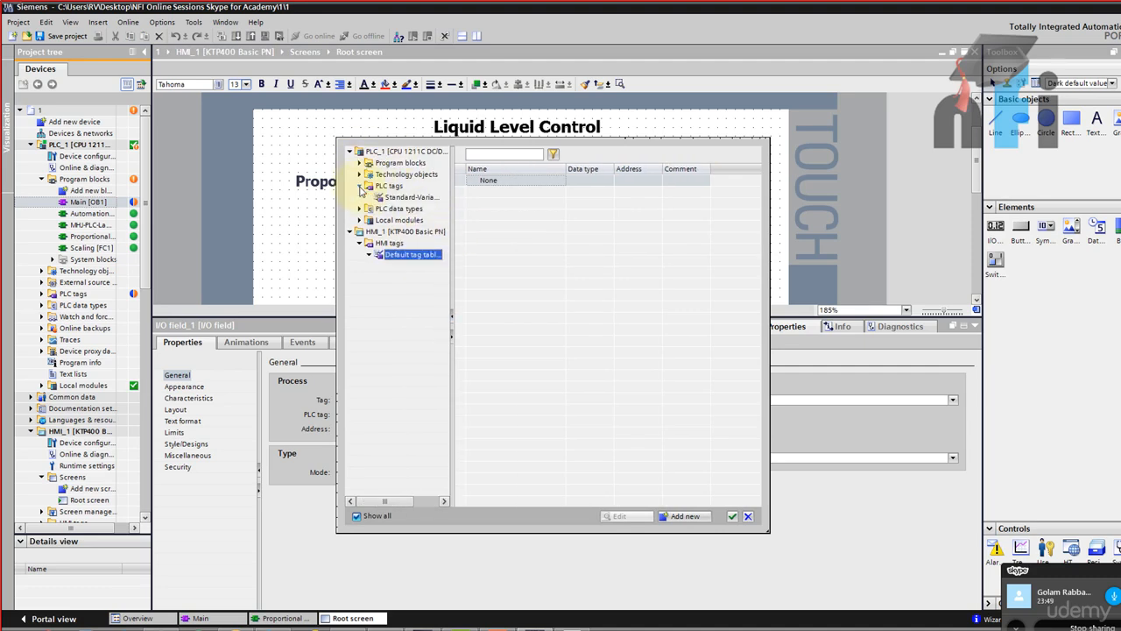
left_click(399, 198)
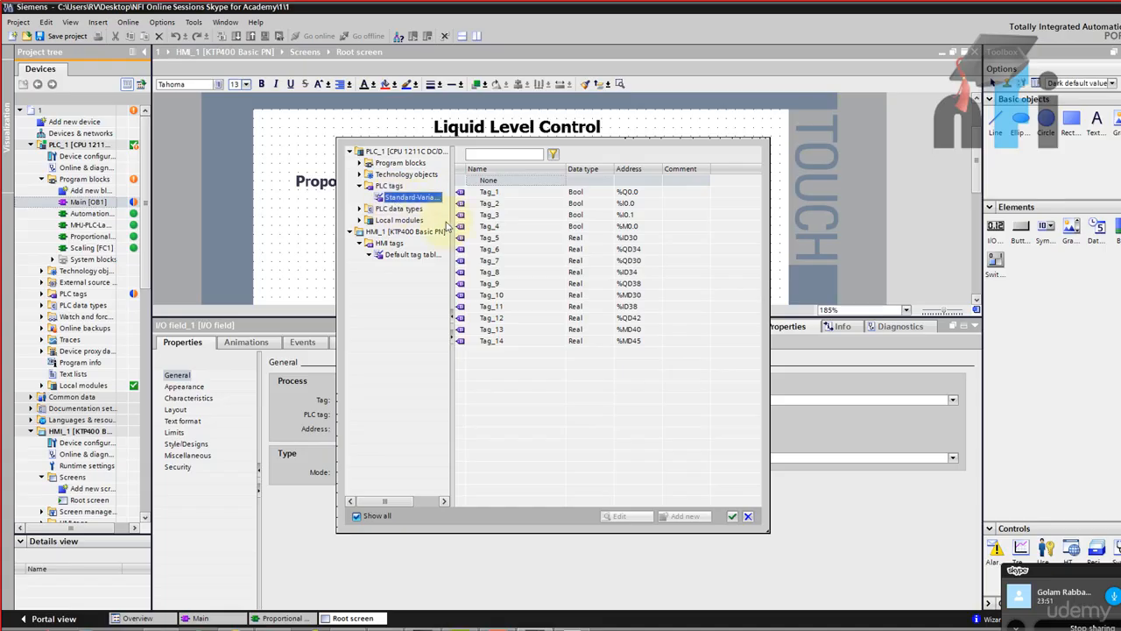
left_click(536, 329)
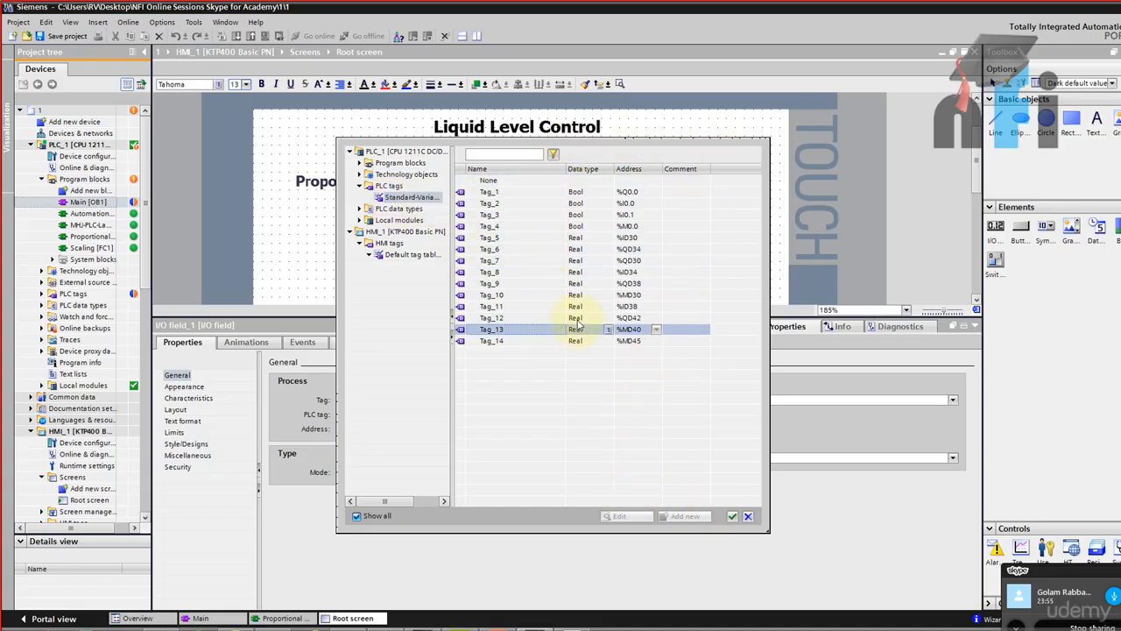
left_click(732, 515)
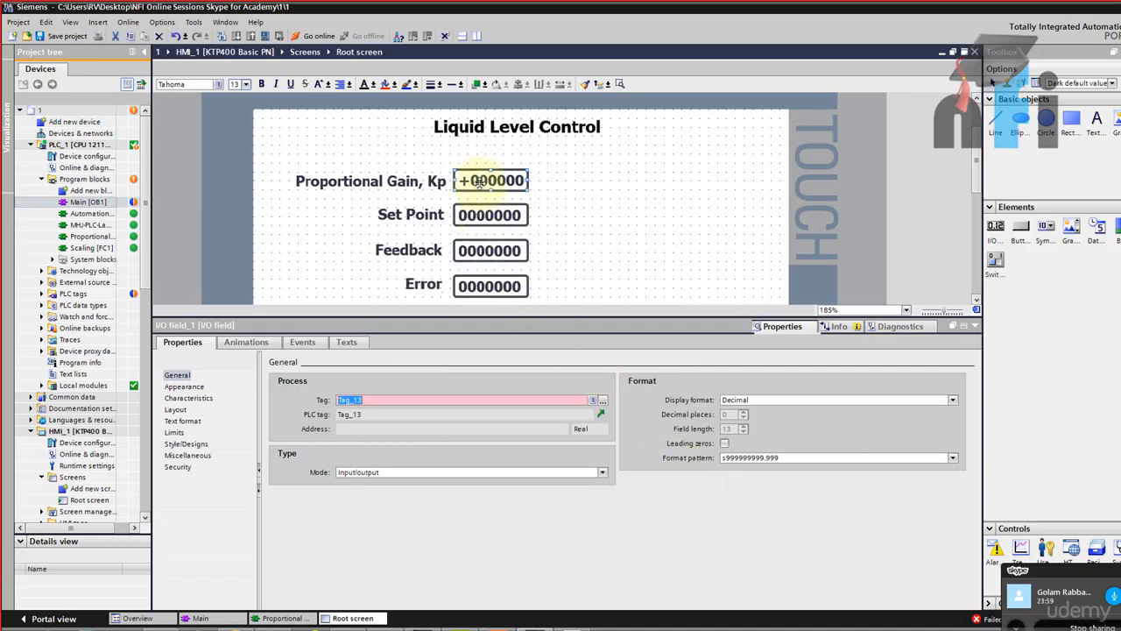
Check in Main [OB1] which tag feeds the Kp input of the Proportional Control Logic block
left_click(79, 207)
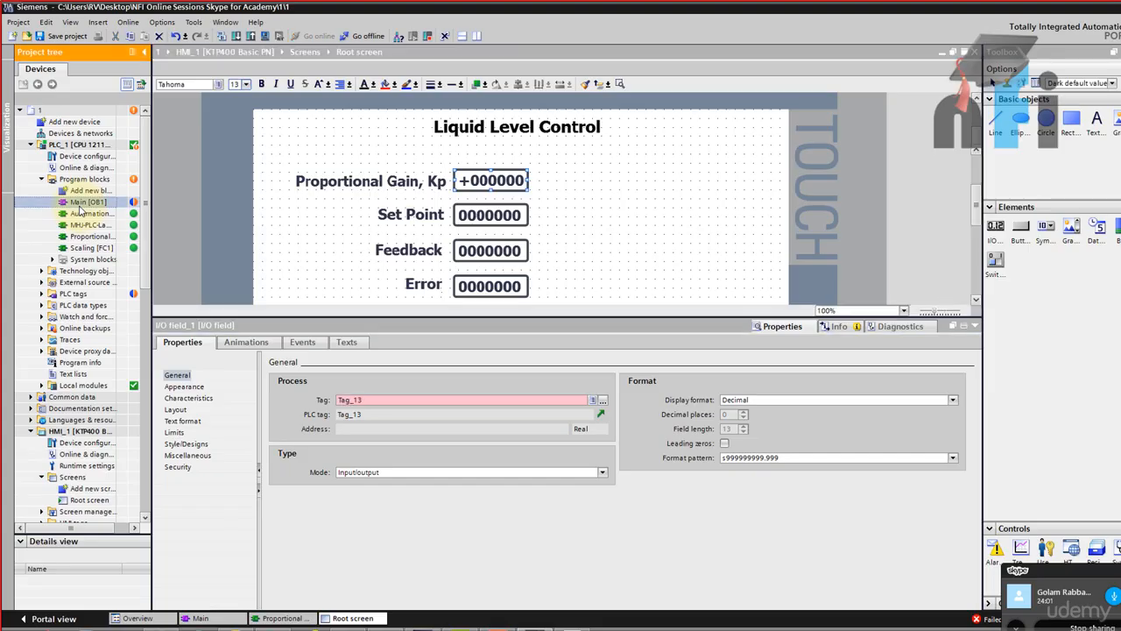
double_click(79, 203)
left_click_drag(356, 330, 352, 516)
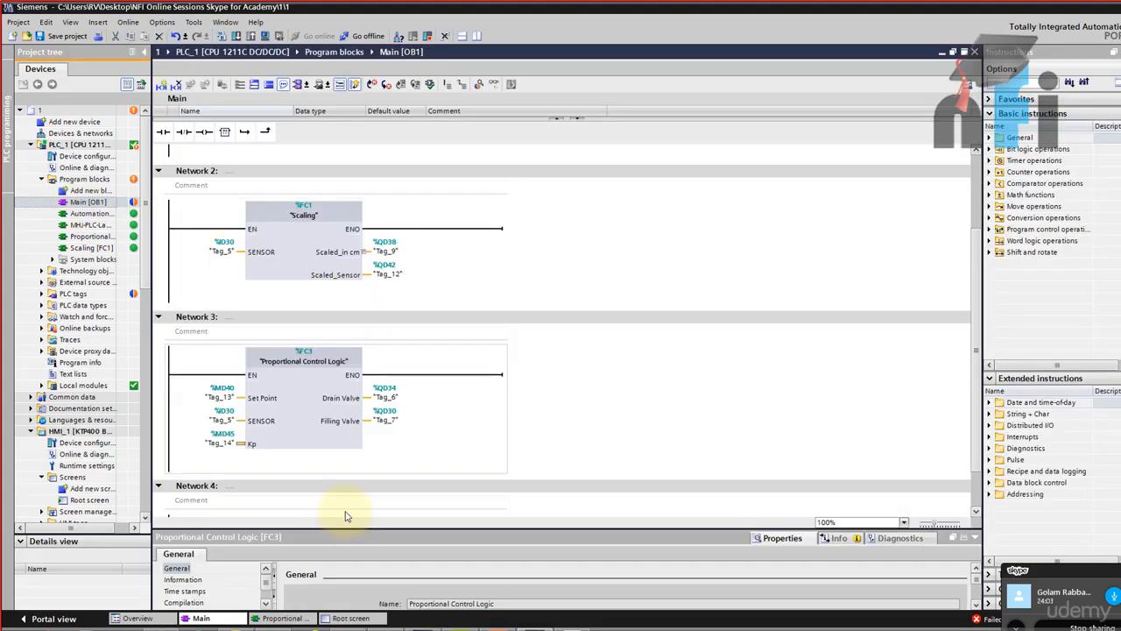
left_click(326, 409)
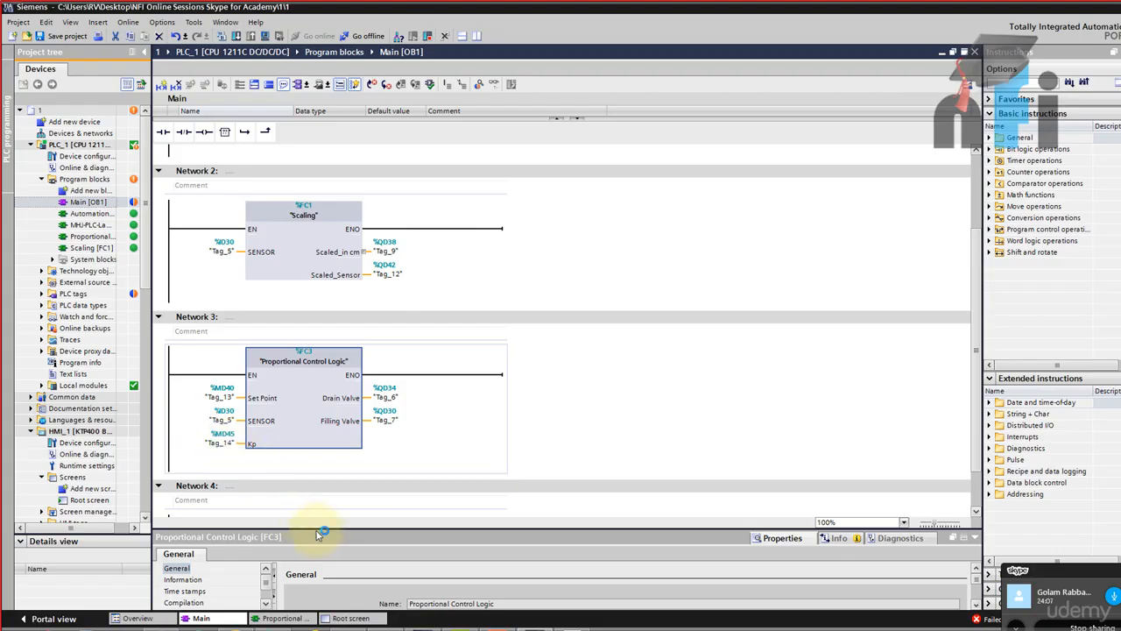
left_click_drag(322, 525, 353, 463)
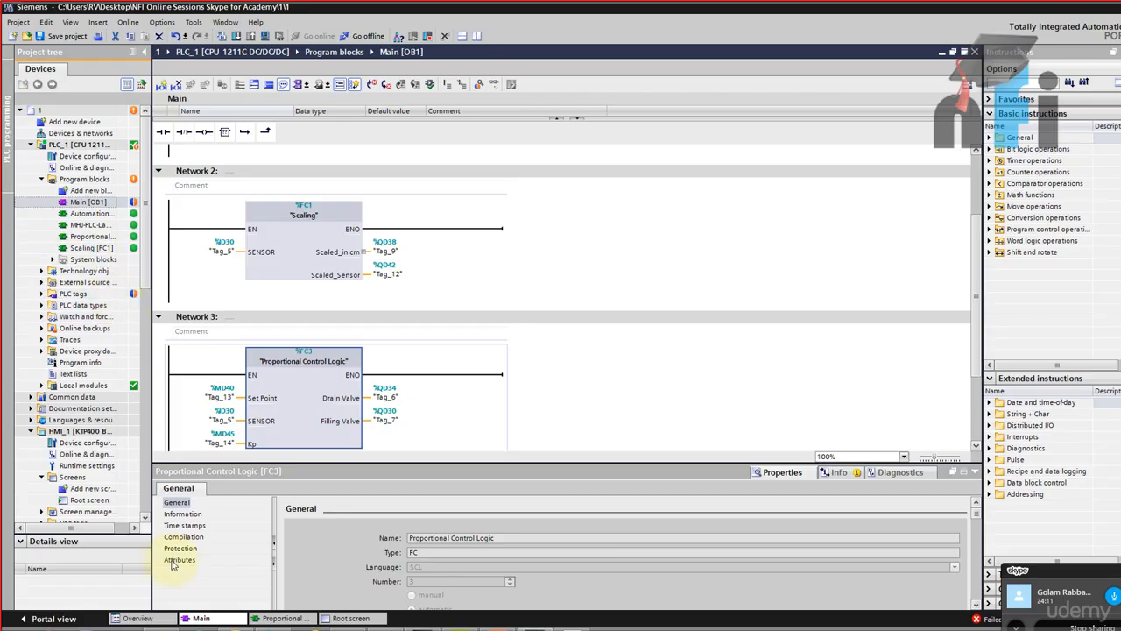
Link the Proportional Gain, Kp field on the root screen to Tag_14 from the PLC_1 standard tag table
left_click(350, 619)
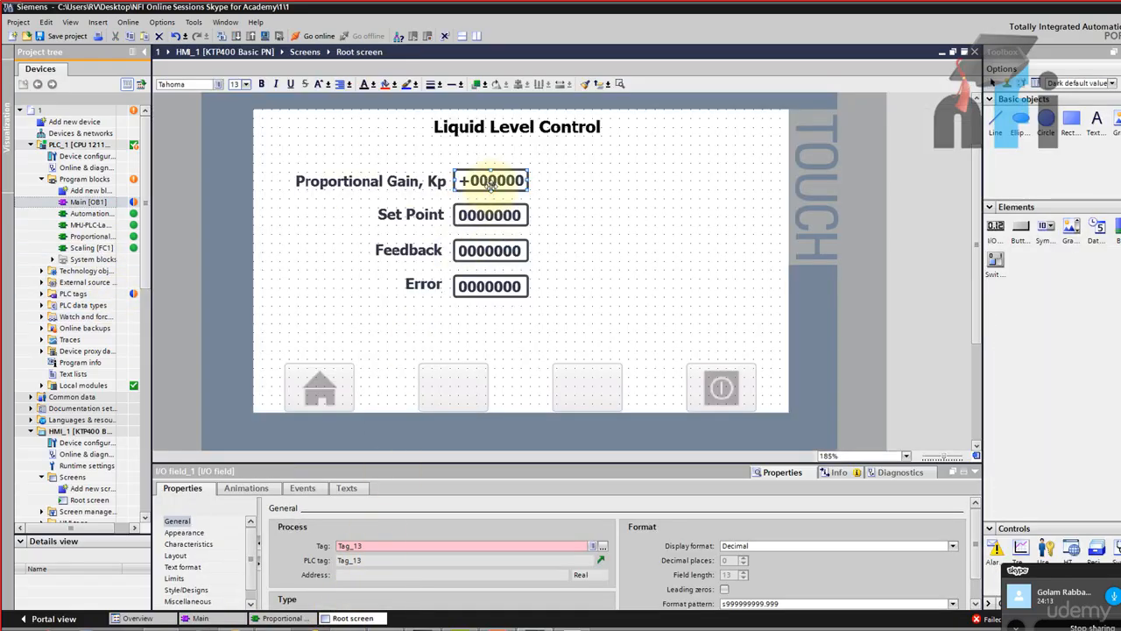
left_click(602, 547)
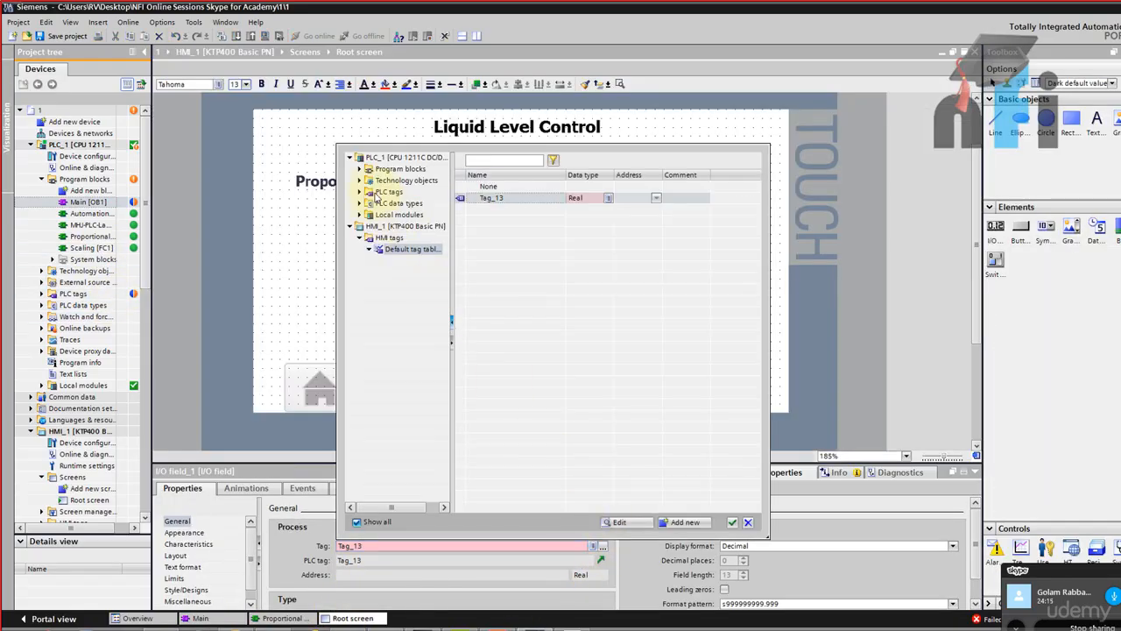
left_click(358, 192)
left_click(407, 202)
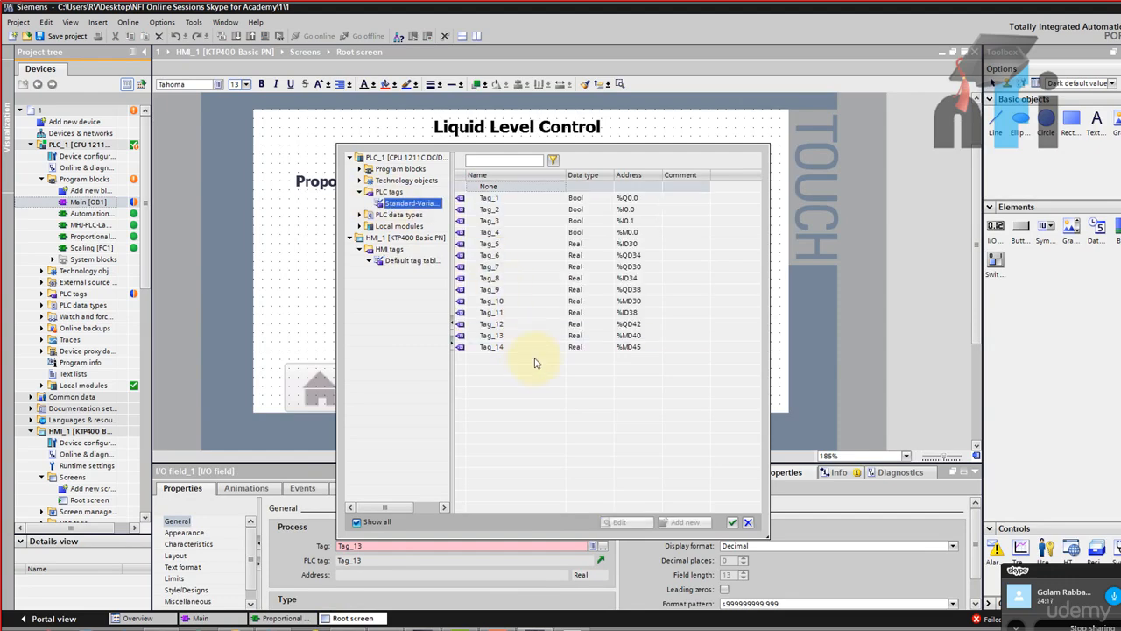
left_click(543, 348)
left_click(732, 522)
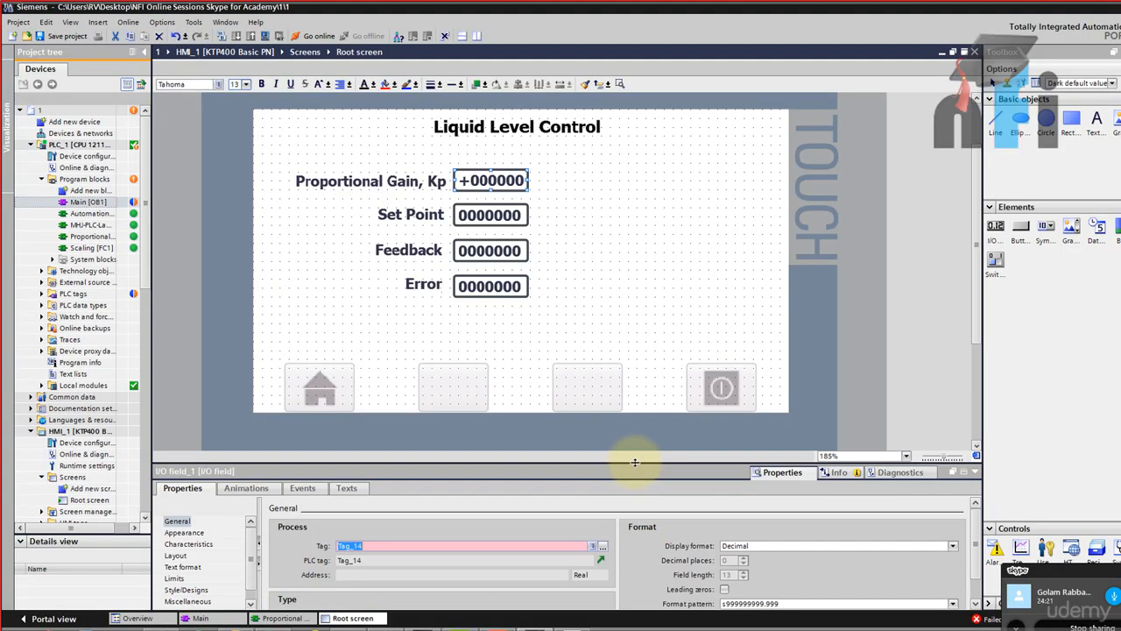
Set the format pattern of the Proportional Gain, Kp field to 99.9
left_click_drag(636, 462, 634, 331)
left_click(951, 474)
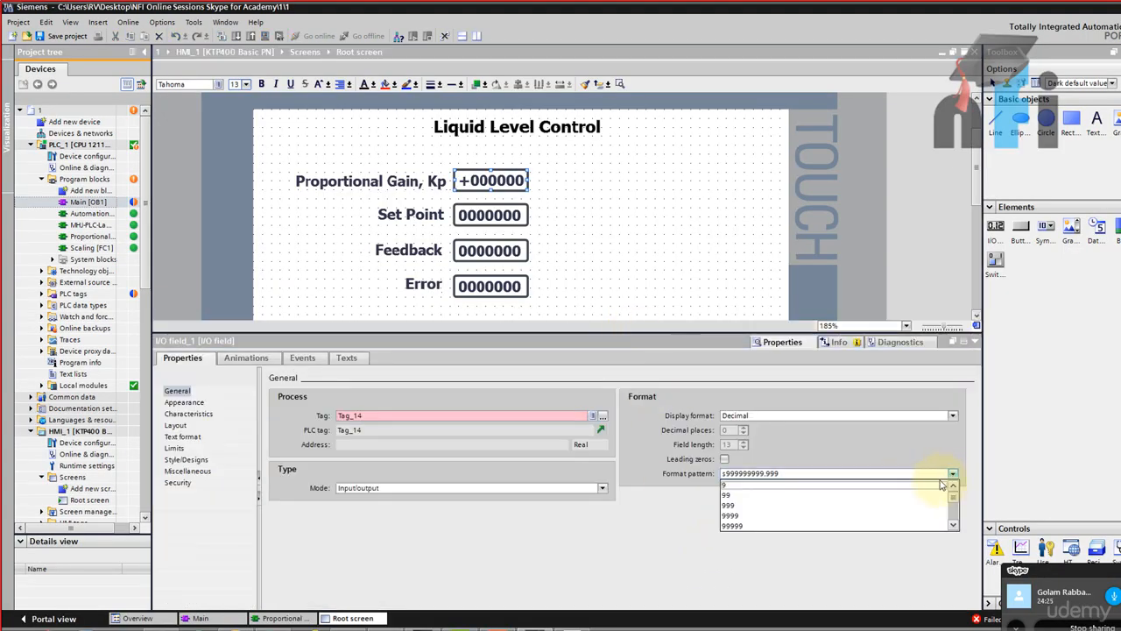
scroll(760, 519, "down", 4)
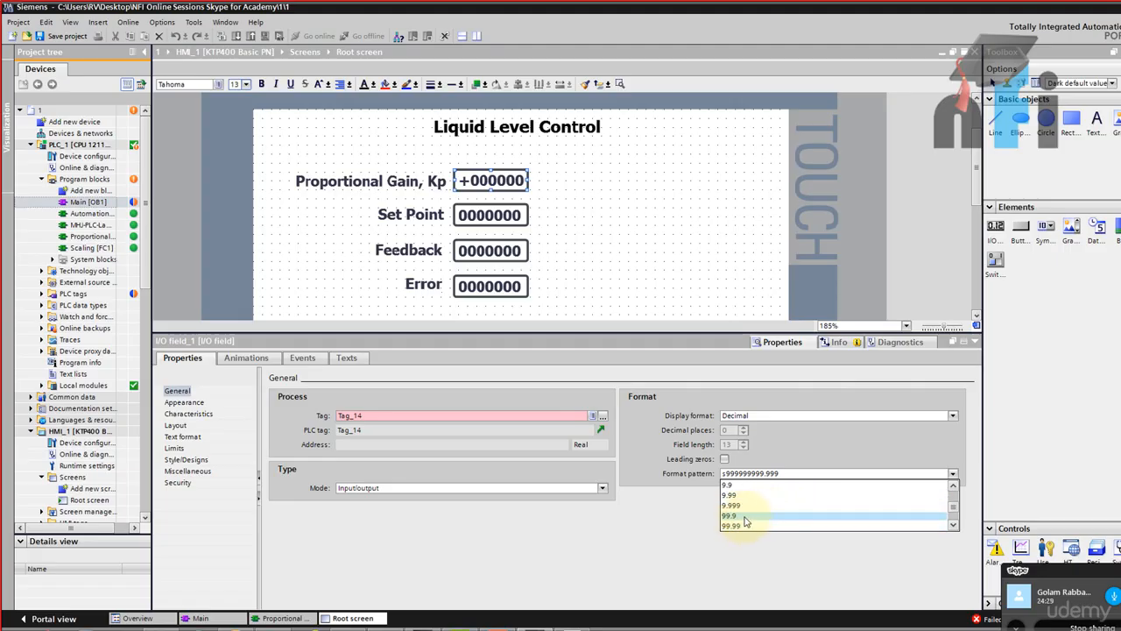
left_click(750, 517)
left_click_drag(462, 338, 461, 392)
left_click(592, 469)
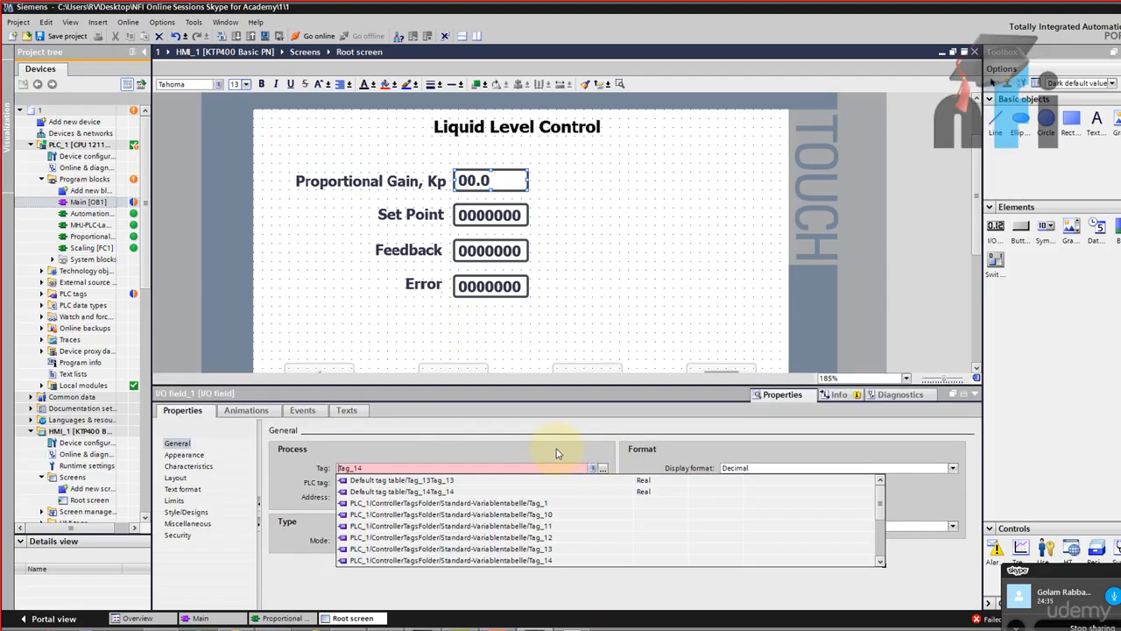
left_click(558, 451)
Add a new connection for HMI_1 with the SIMATIC S7 1200 communication driver
left_click(76, 454)
scroll(77, 456, "down", 2)
scroll(77, 456, "down", 2)
double_click(79, 420)
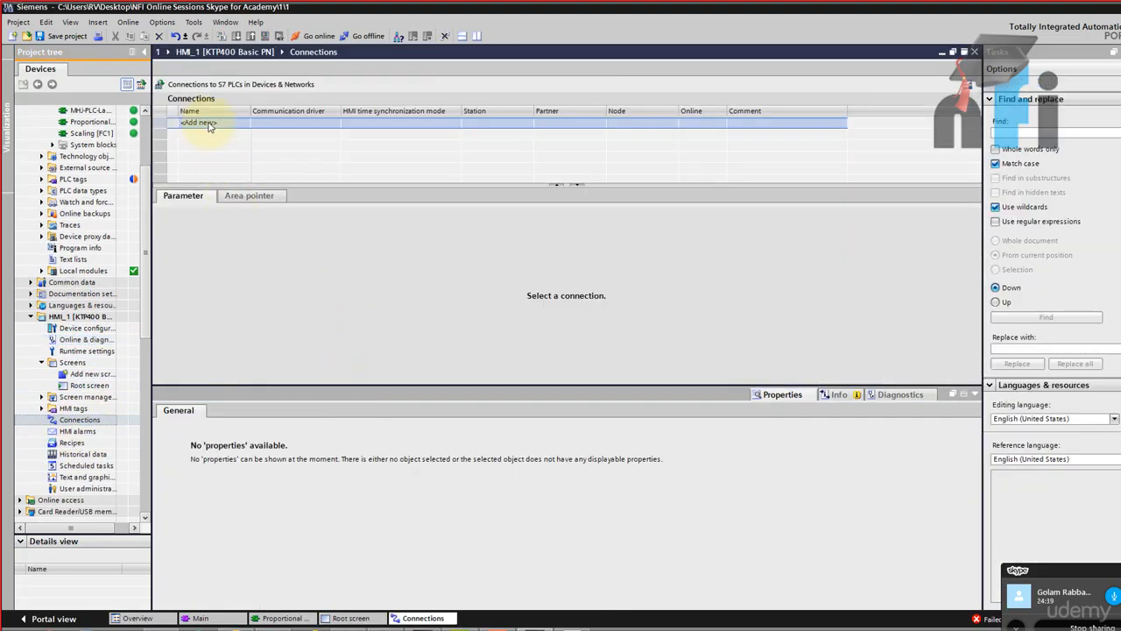
double_click(209, 125)
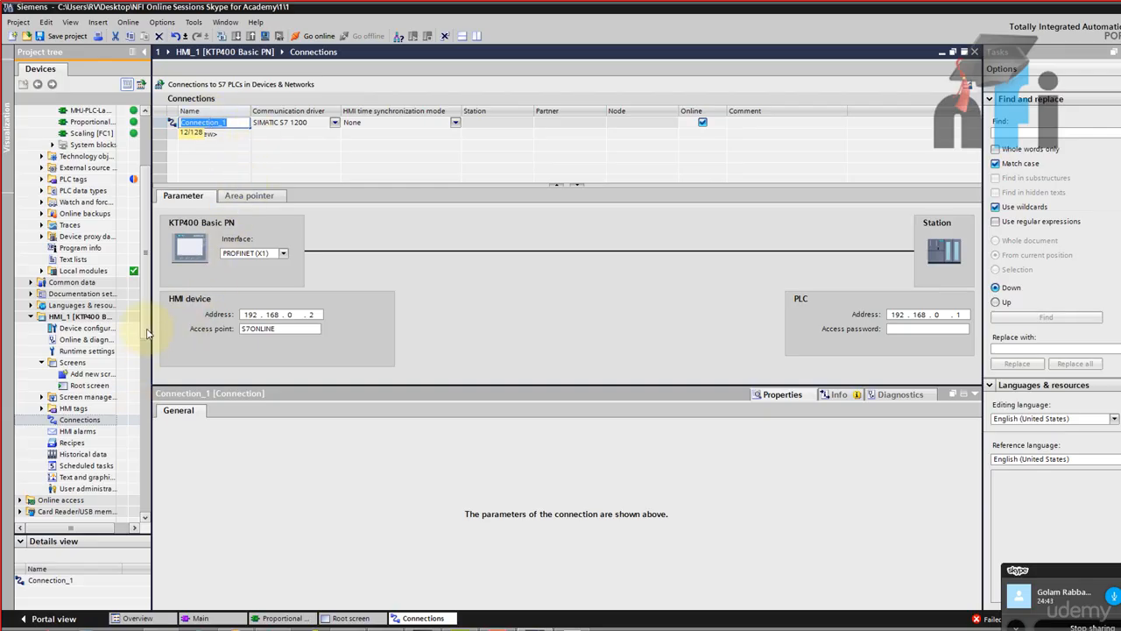
Download the PLC_1 program blocks to the device
scroll(151, 252, "up", 3)
left_click(84, 144)
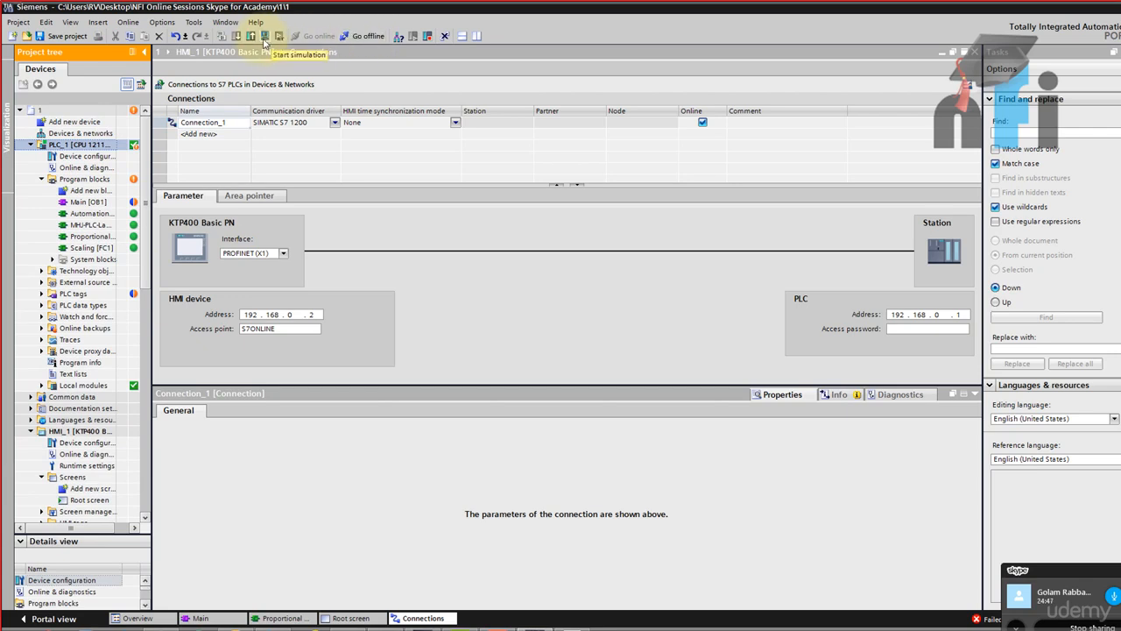
left_click(93, 191)
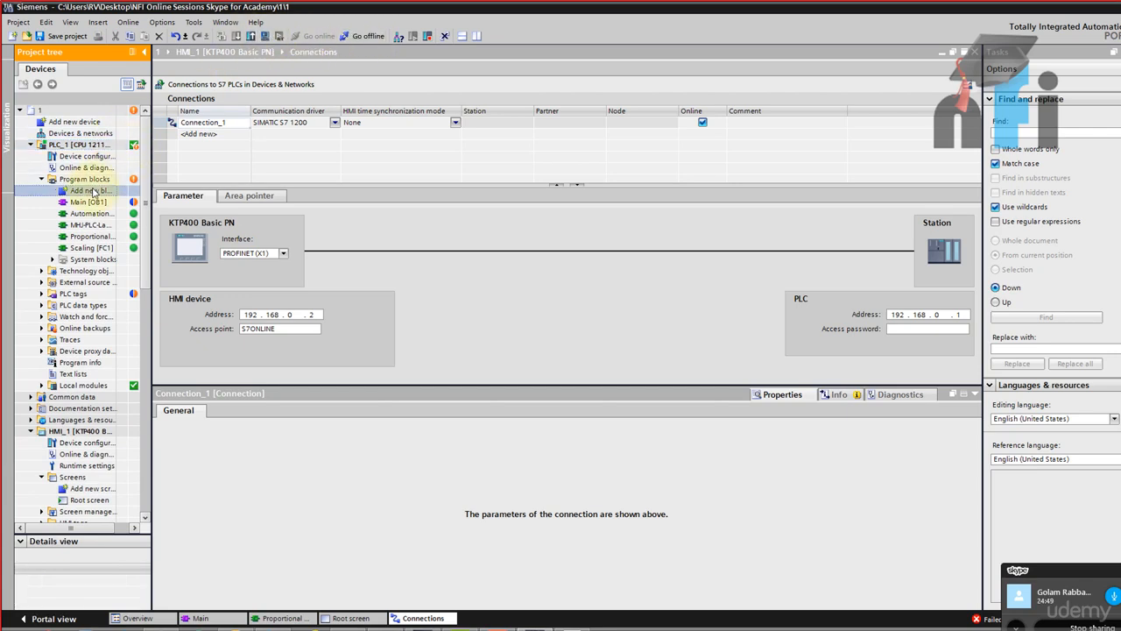
left_click(84, 178)
left_click(236, 36)
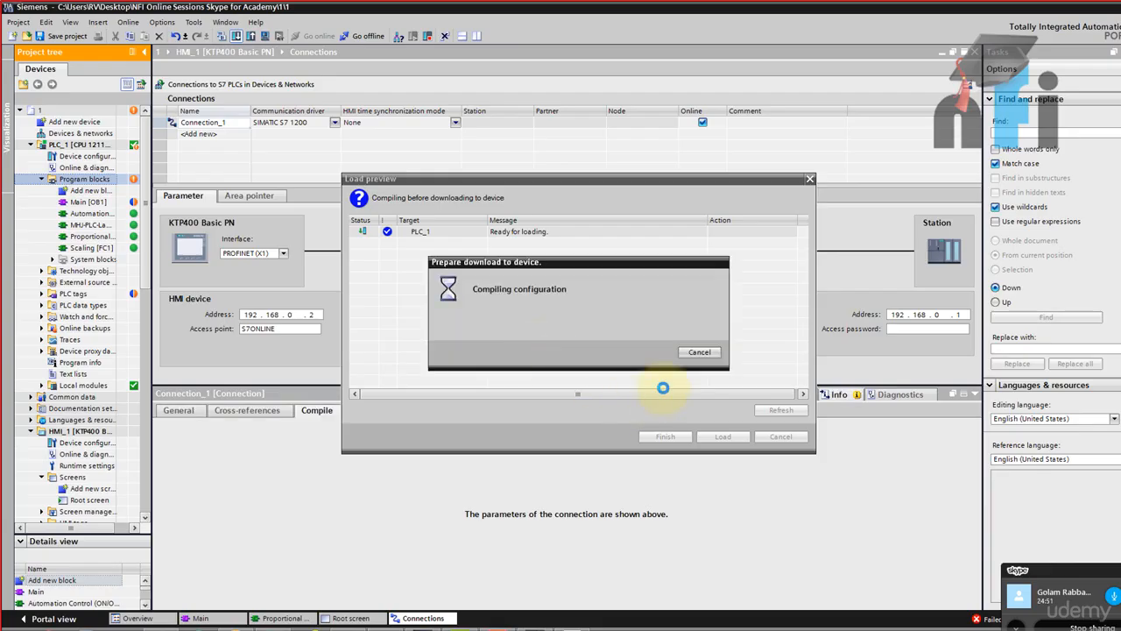
left_click(708, 436)
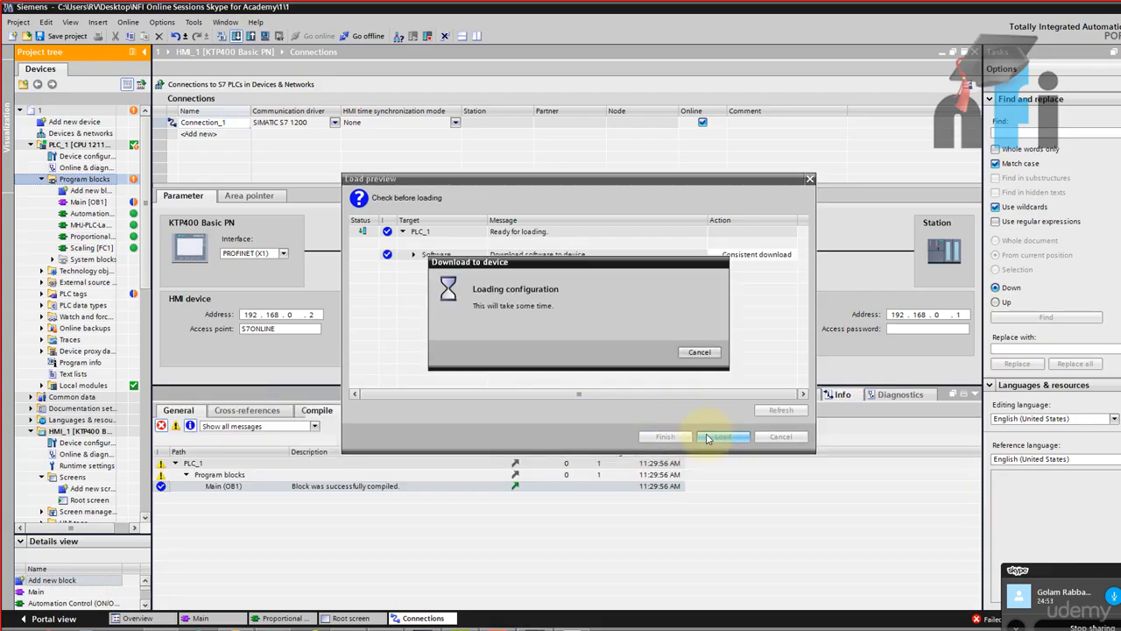
left_click(707, 433)
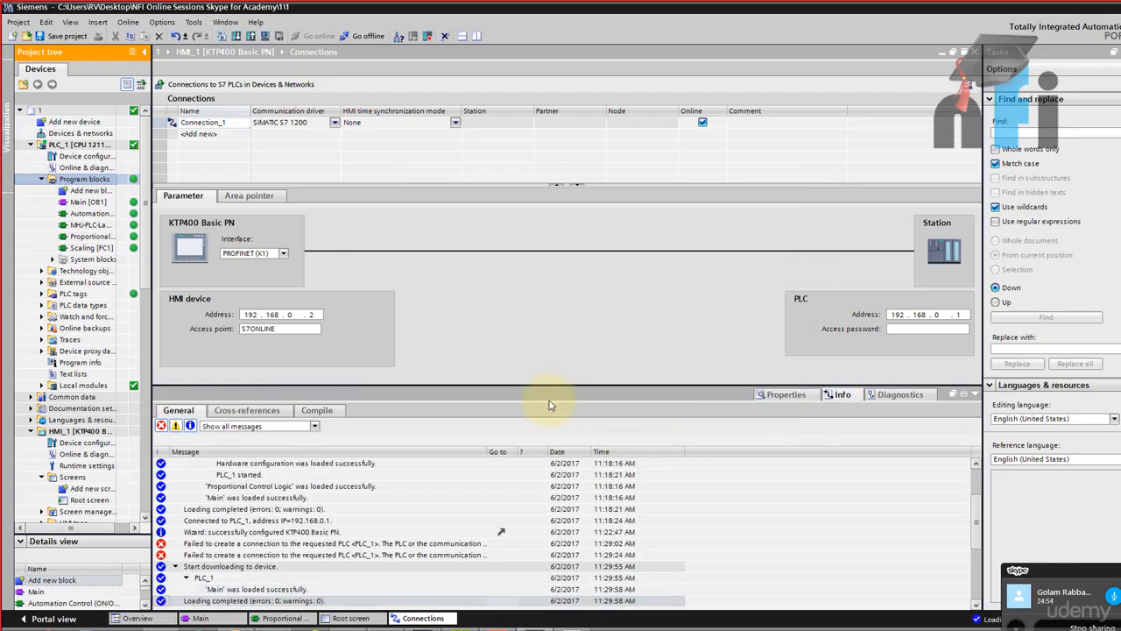
Close the running PLC_1 simulator
left_click(75, 465)
scroll(88, 420, "down", 4)
left_click(105, 396)
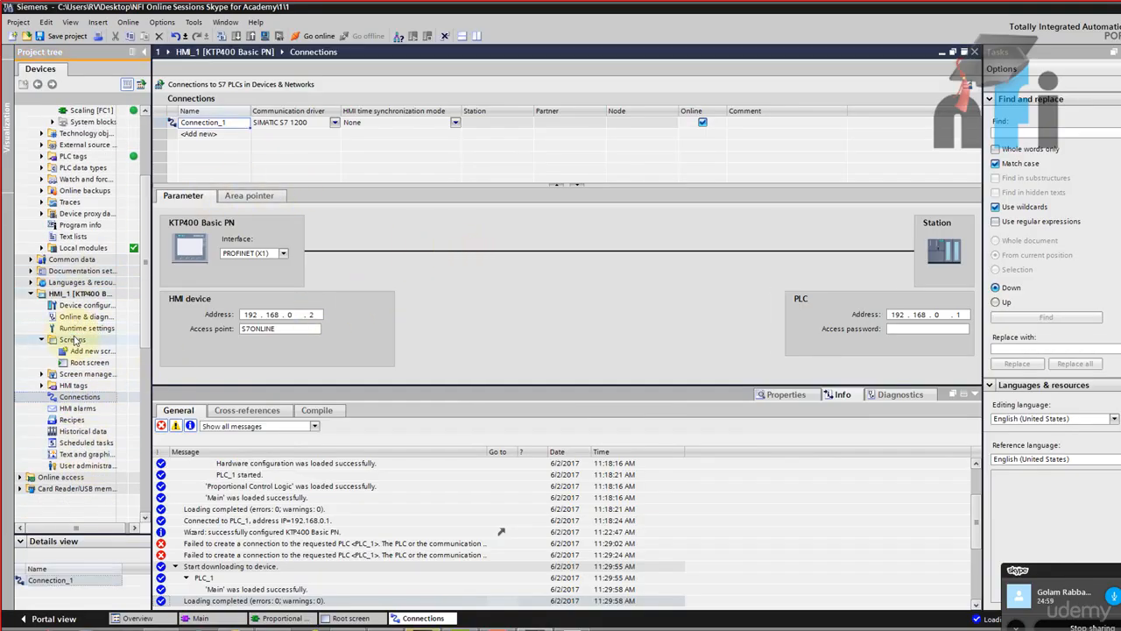
left_click(131, 326)
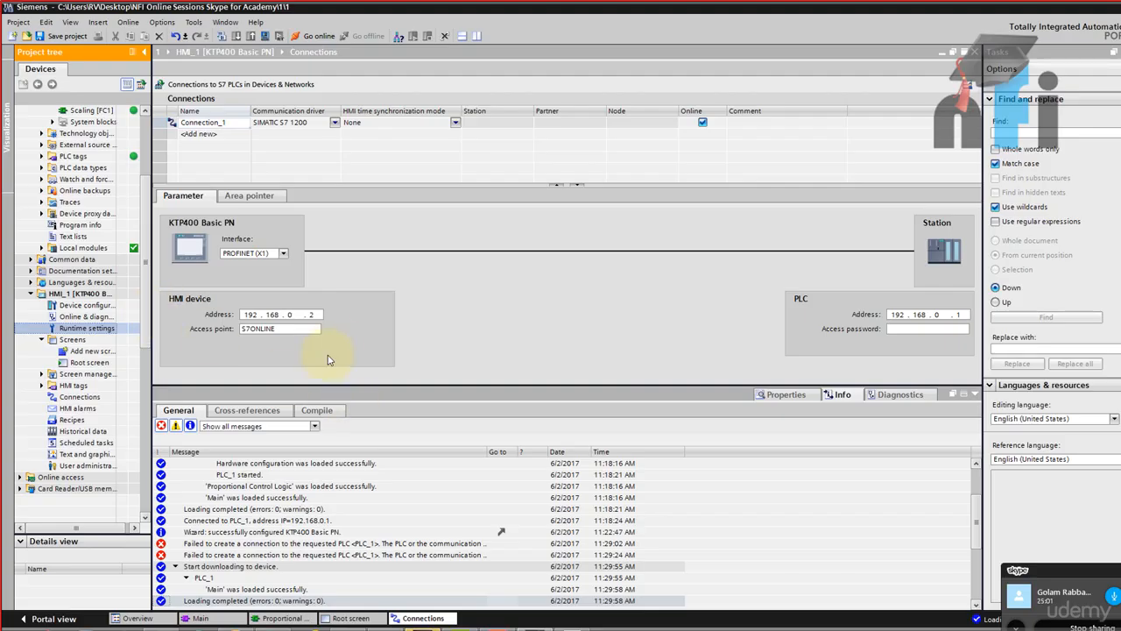
left_click(418, 629)
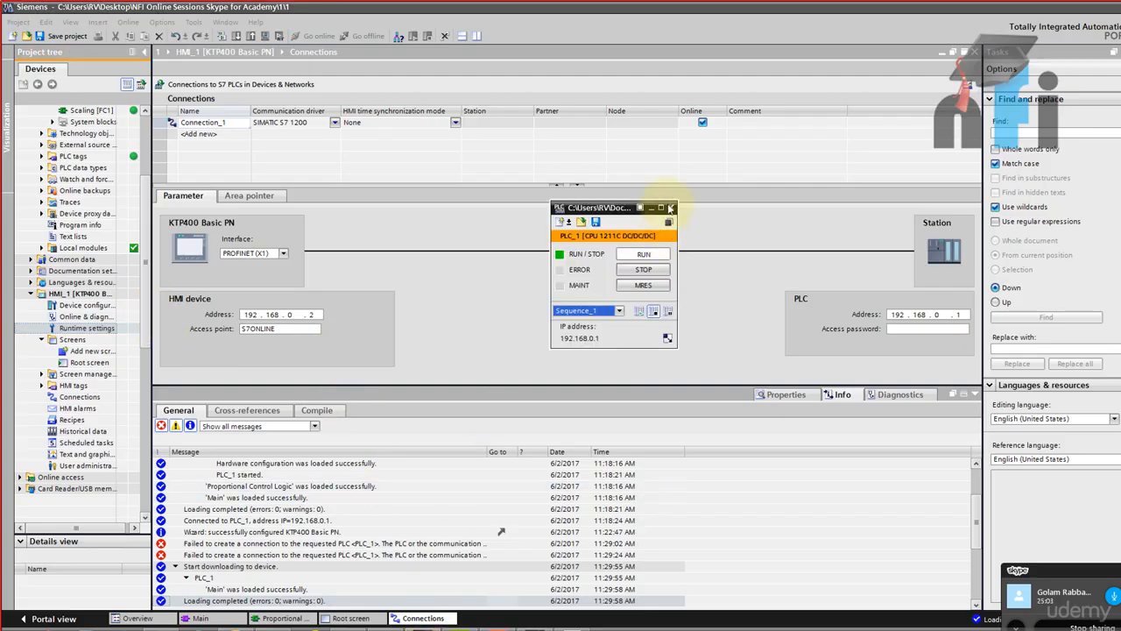
left_click(669, 207)
left_click(642, 299)
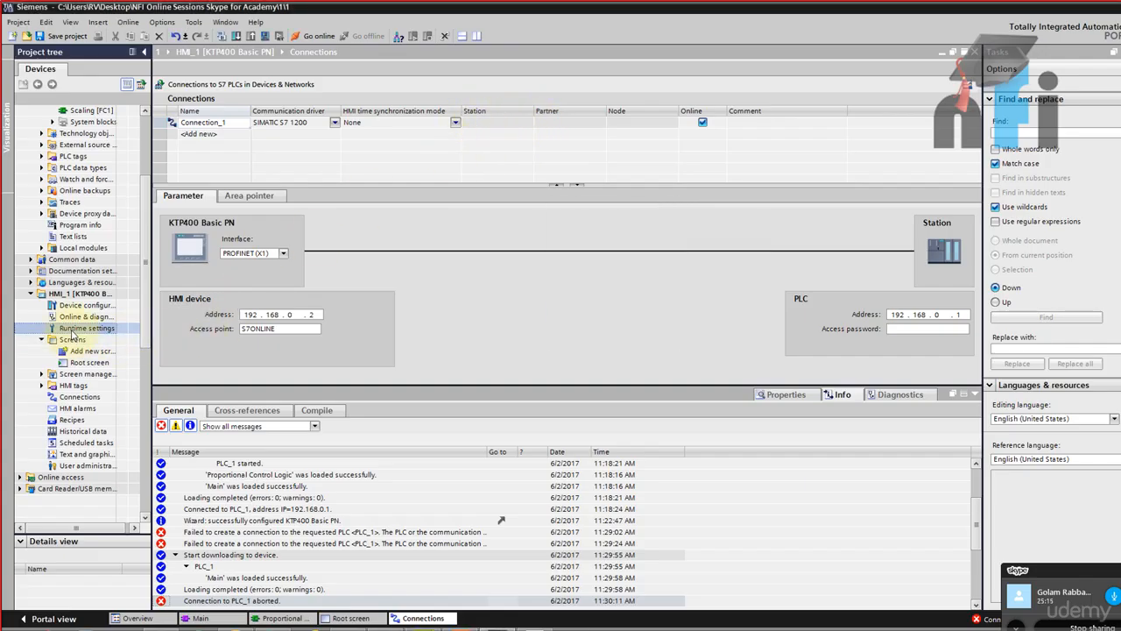
Examine the HMI_1 connection settings and the tag assignment of the Proportional Gain, Kp field
left_click(66, 399)
left_click(503, 175)
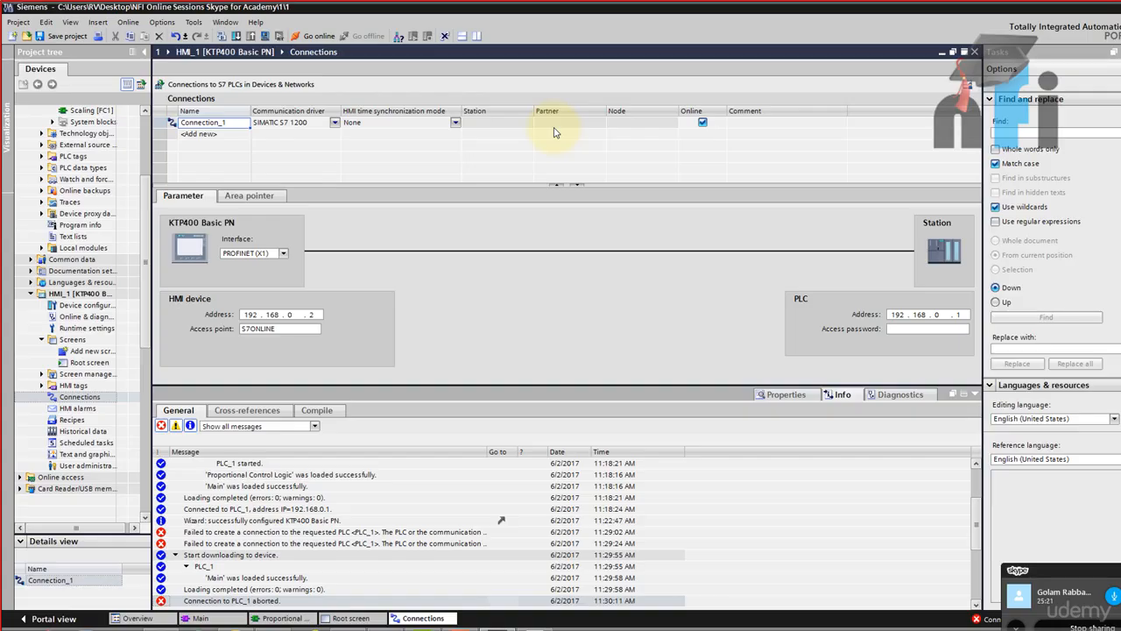
double_click(89, 362)
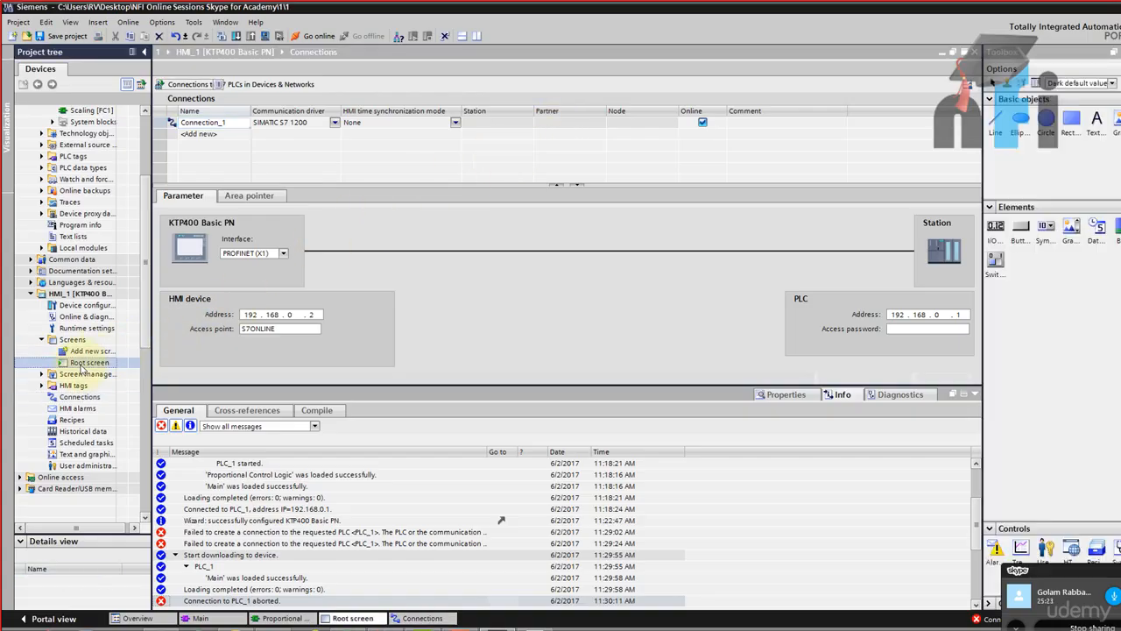
left_click(484, 182)
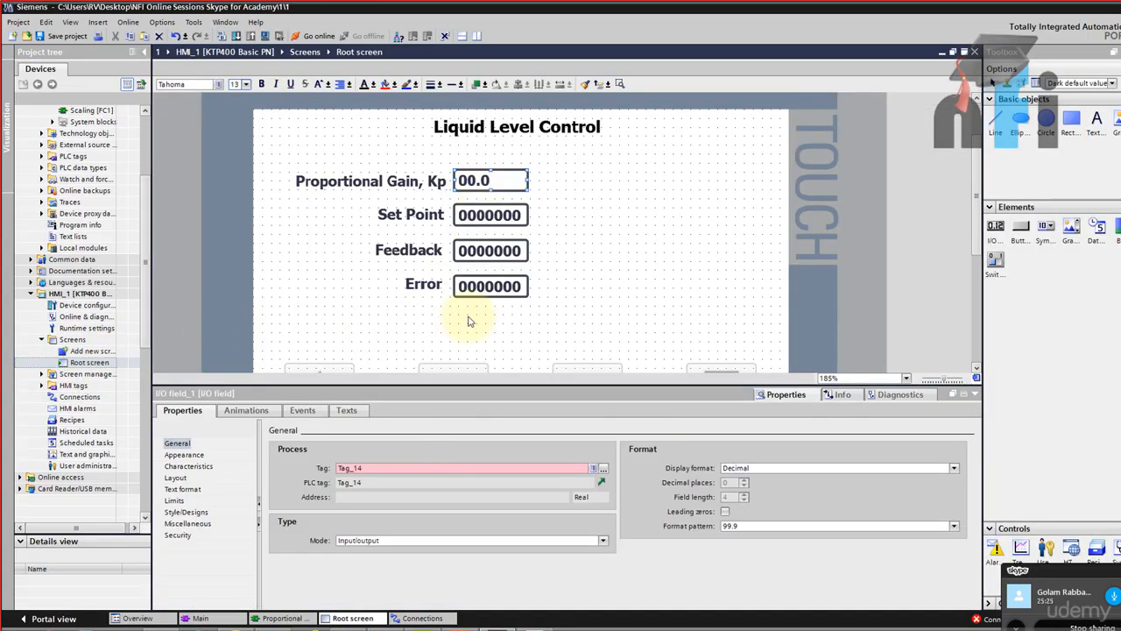
left_click(433, 468)
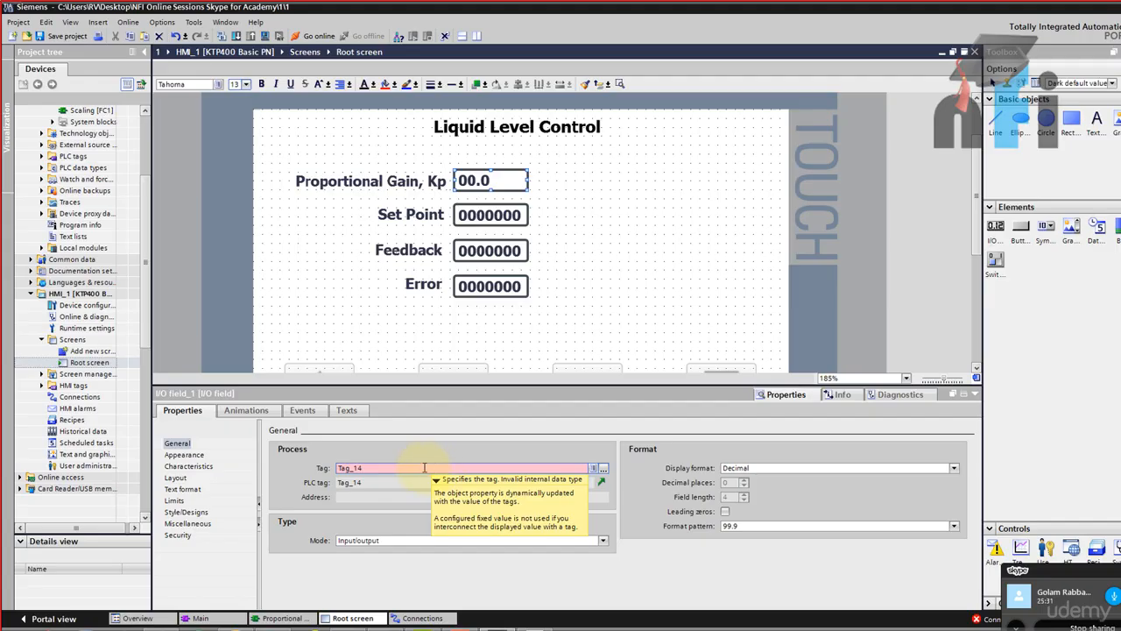
double_click(80, 395)
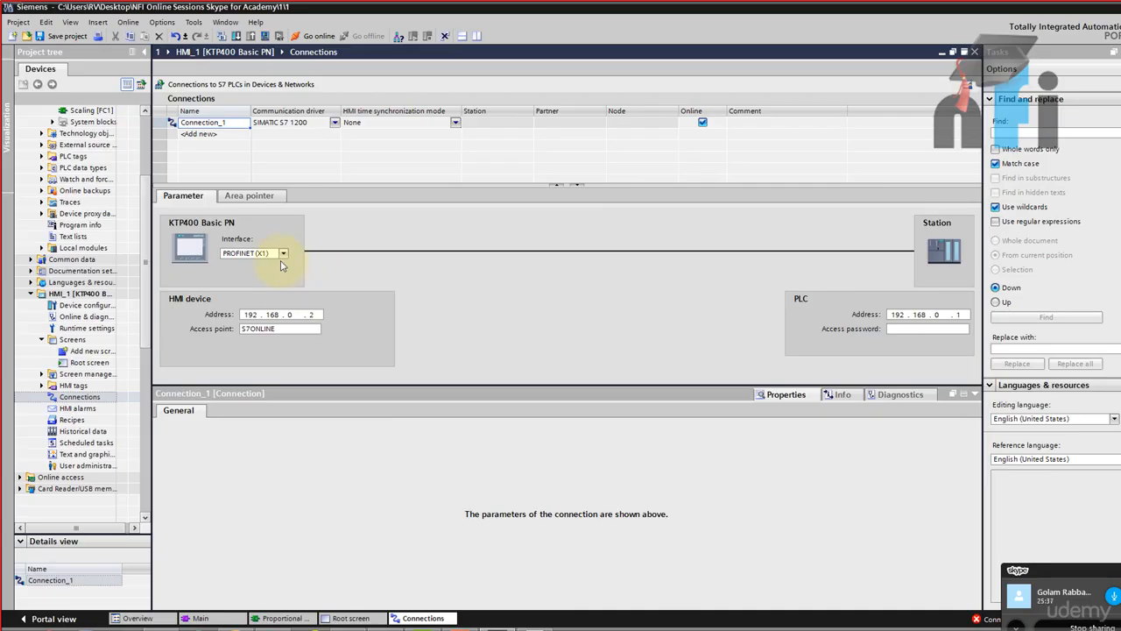
Open the project's network view and add a new subnet to HMI_1's PROFINET interface in its Ethernet addresses
left_click(83, 167)
scroll(88, 157, "up", 4)
double_click(81, 133)
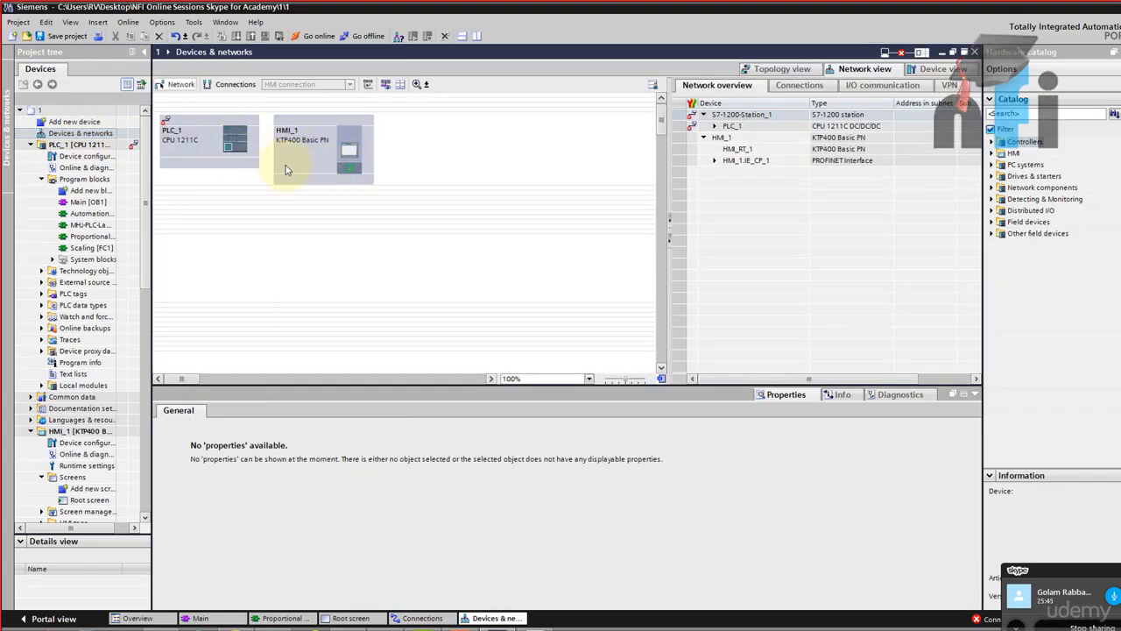
left_click(350, 172)
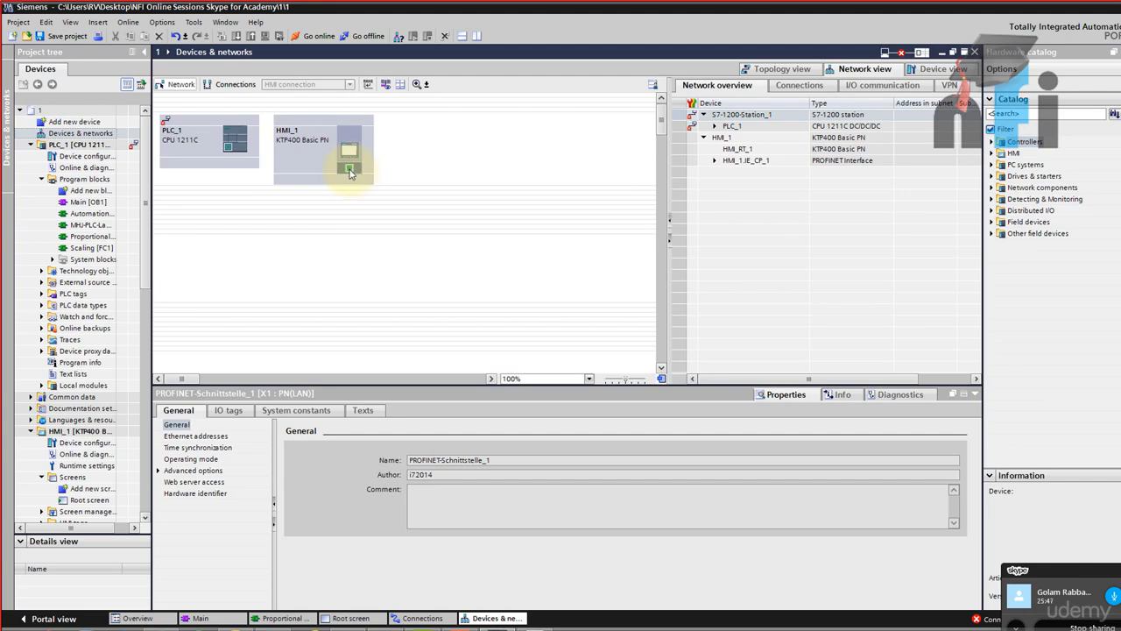
left_click(350, 169)
left_click(199, 435)
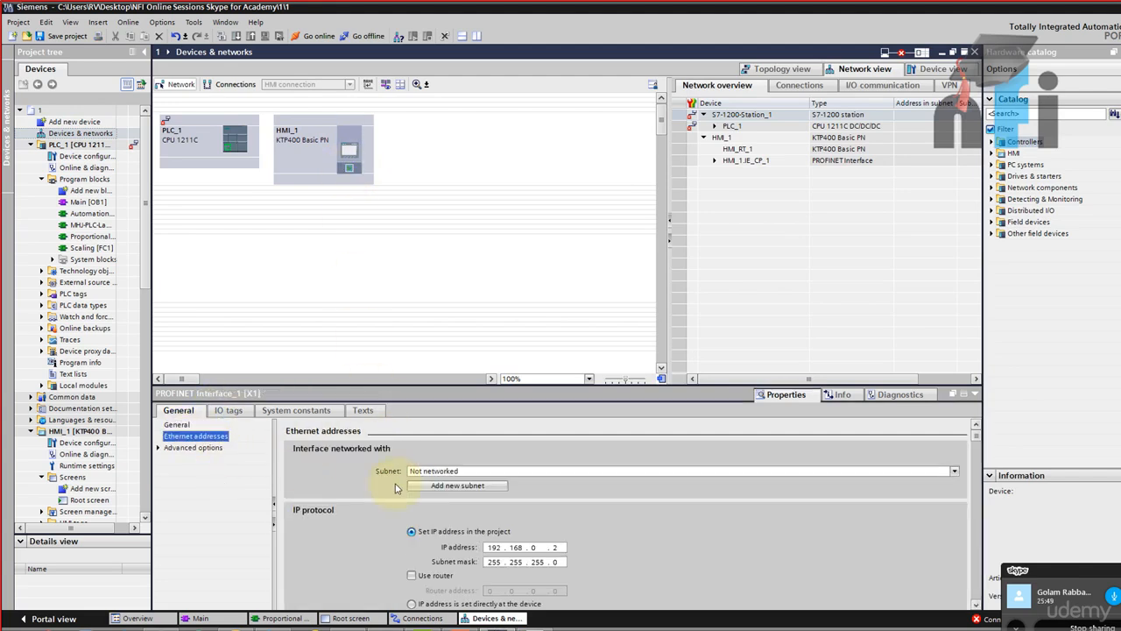
left_click(455, 489)
Try to assign a subnet to PLC_1's PROFINET interface in its Ethernet addresses
left_click(231, 144)
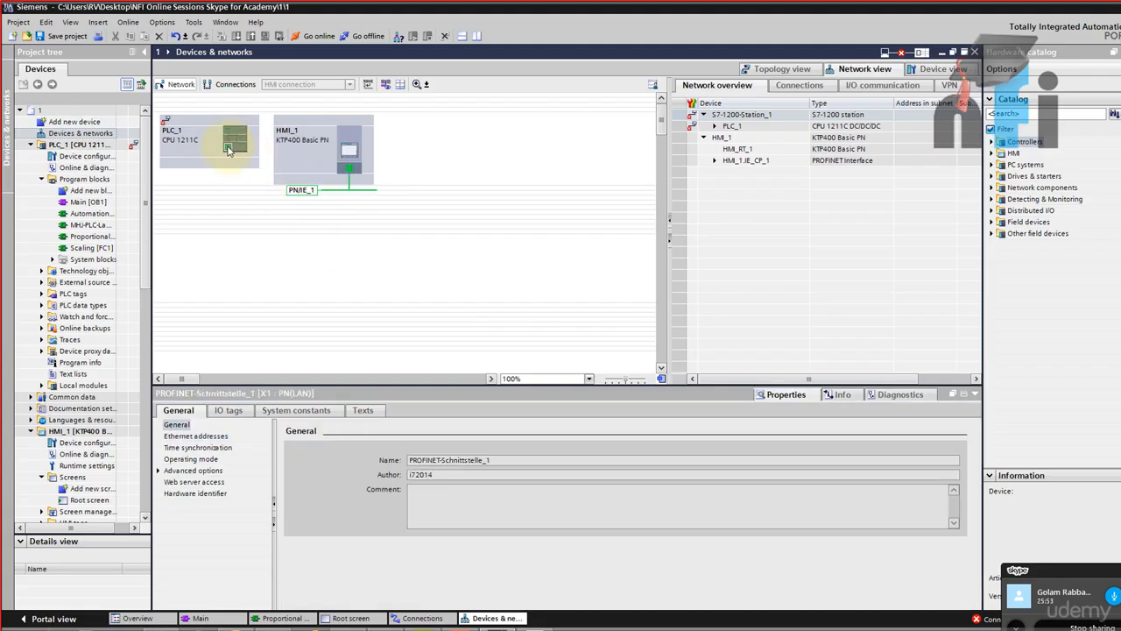
left_click(201, 436)
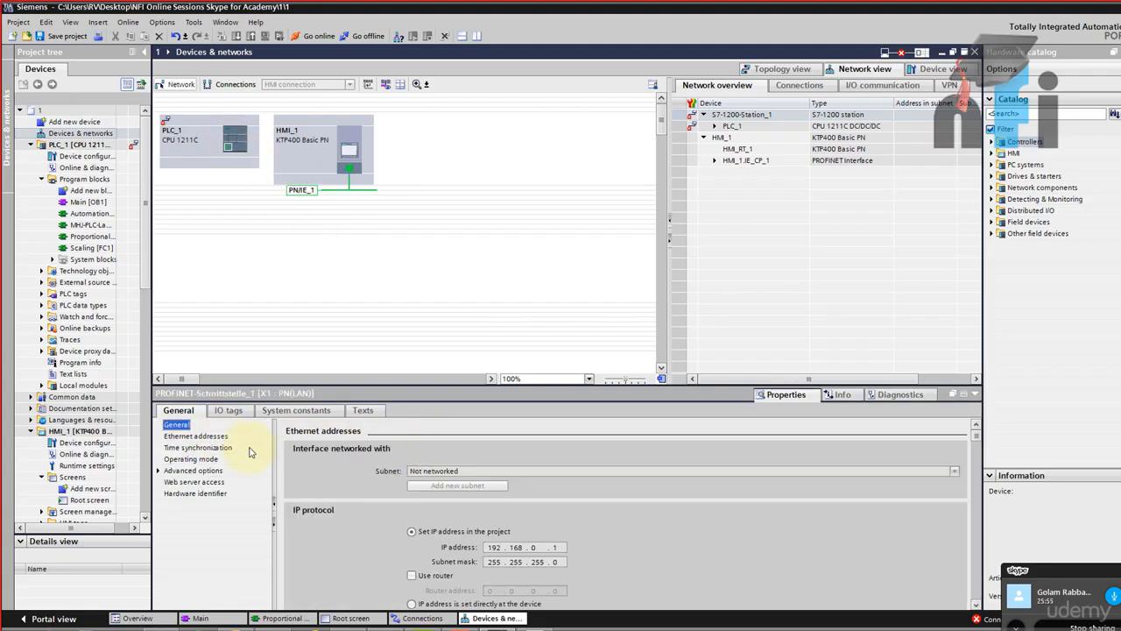
left_click(466, 472)
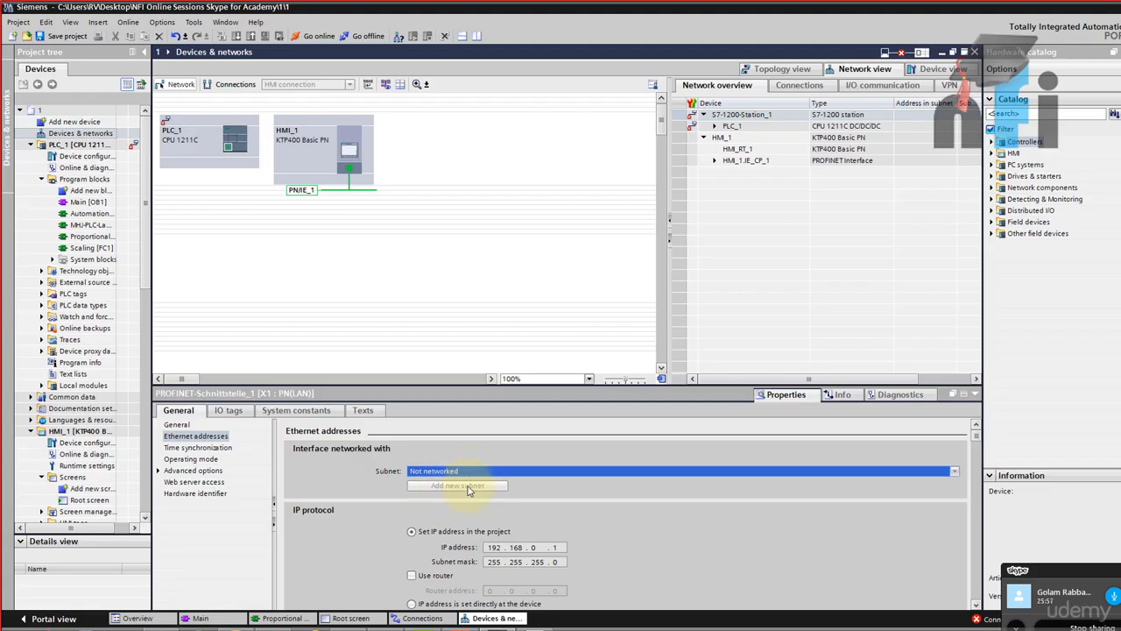
left_click(229, 149)
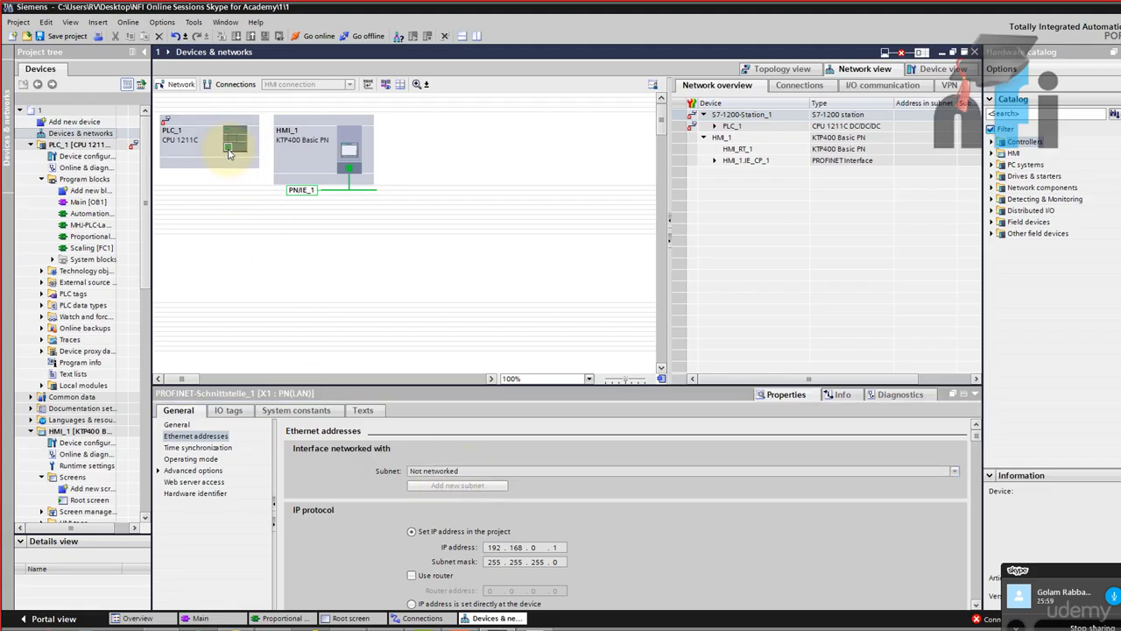
Open the online and diagnostics view of PLC_1 and try to go online through PLCSIM S7-1200/S7-1500
left_click(133, 146)
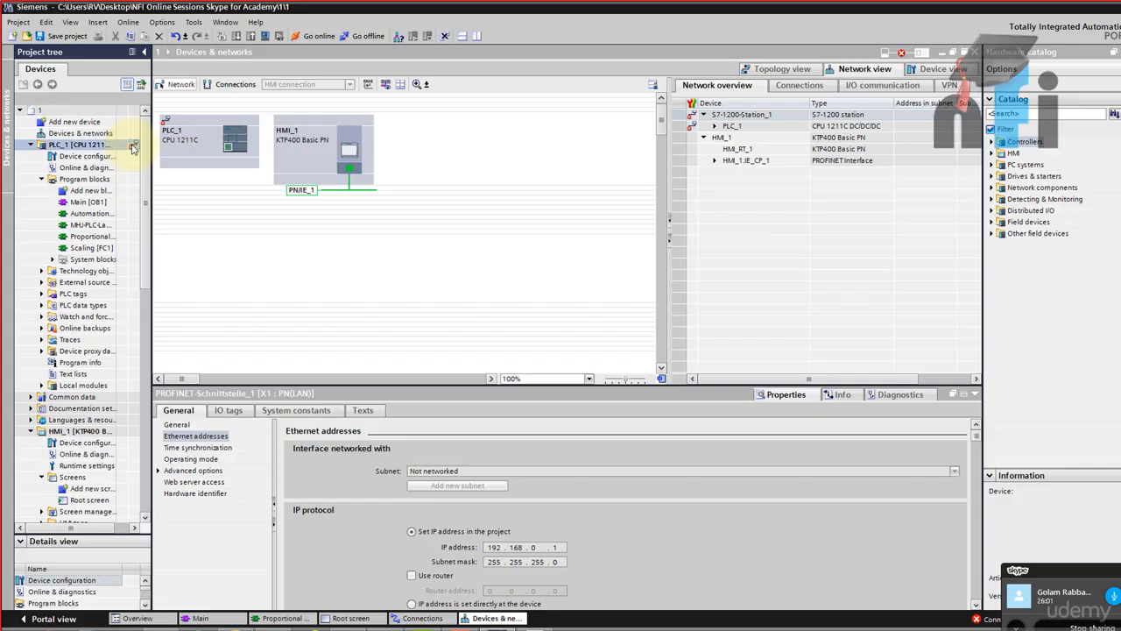
key("ctrl+d")
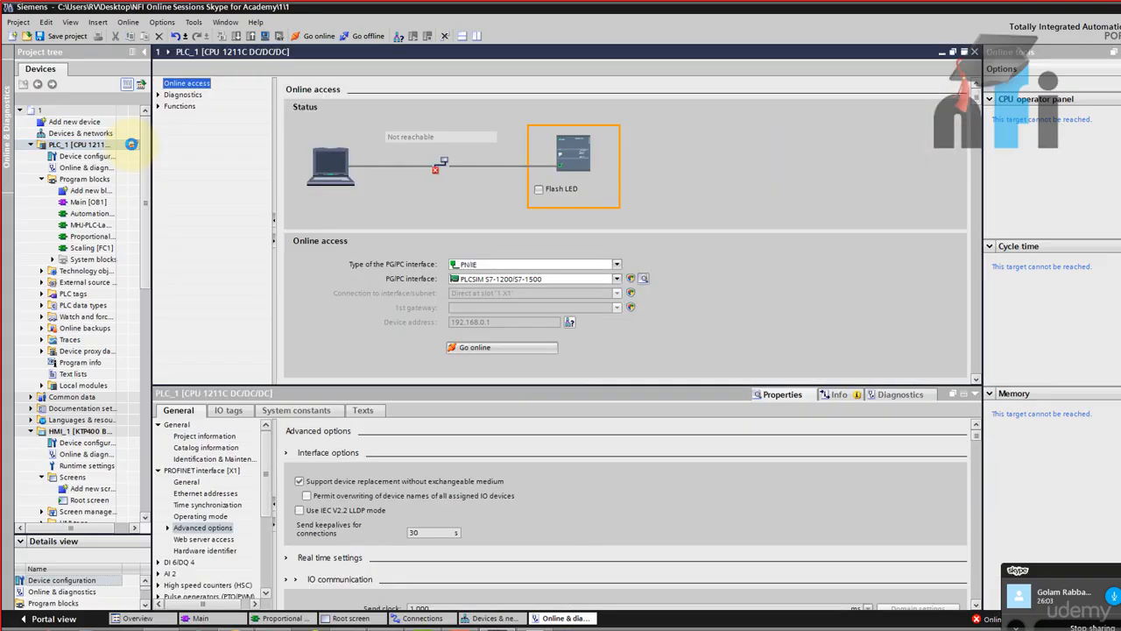
left_click(459, 347)
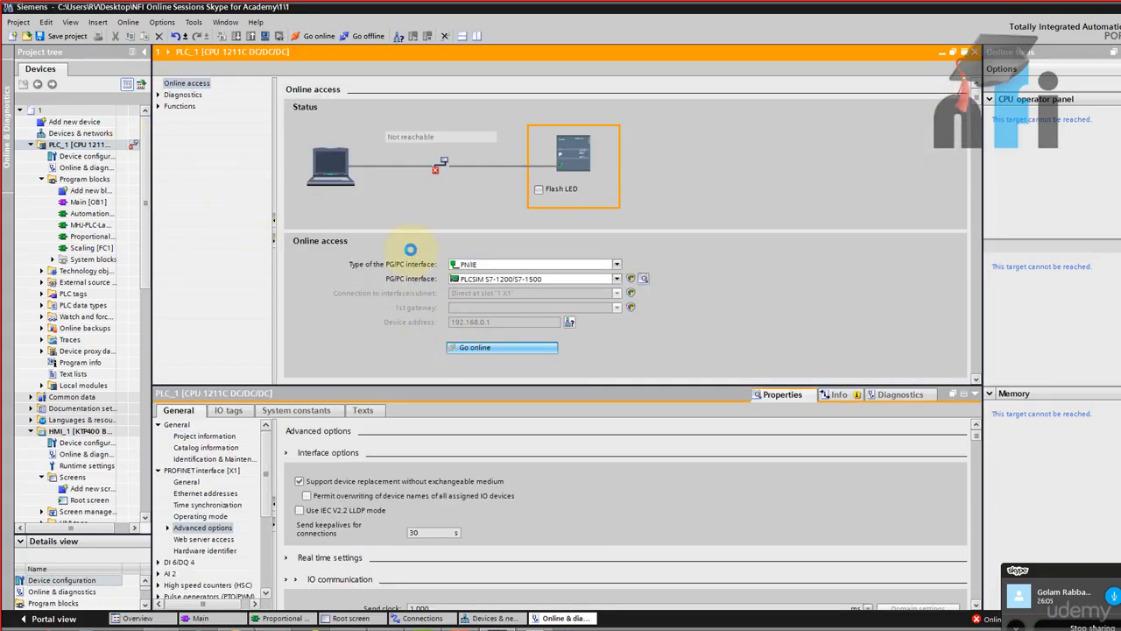
Return to the network view and try to link subnet PN/IE_1 to PLC_1's PROFINET interface graphically
double_click(80, 133)
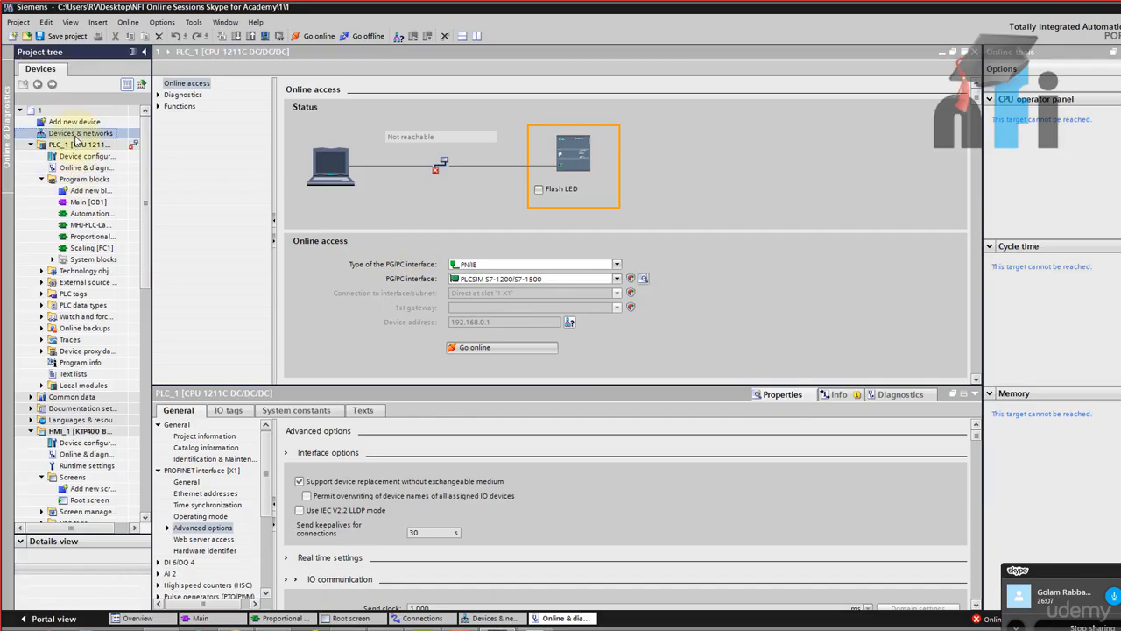
left_click(227, 148)
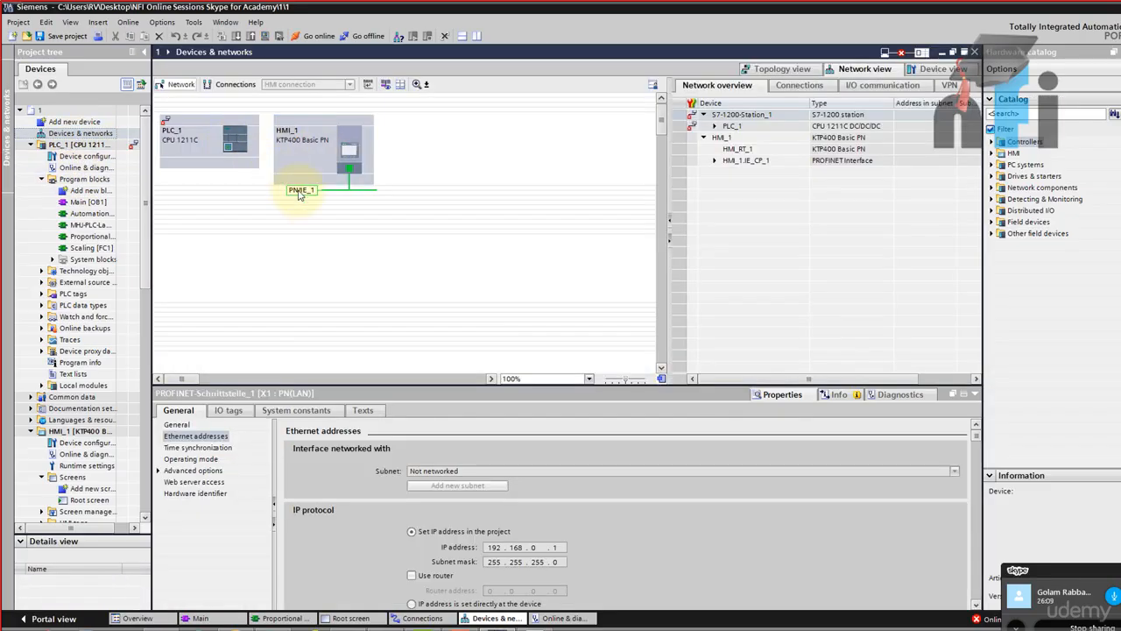
left_click_drag(289, 198, 226, 145)
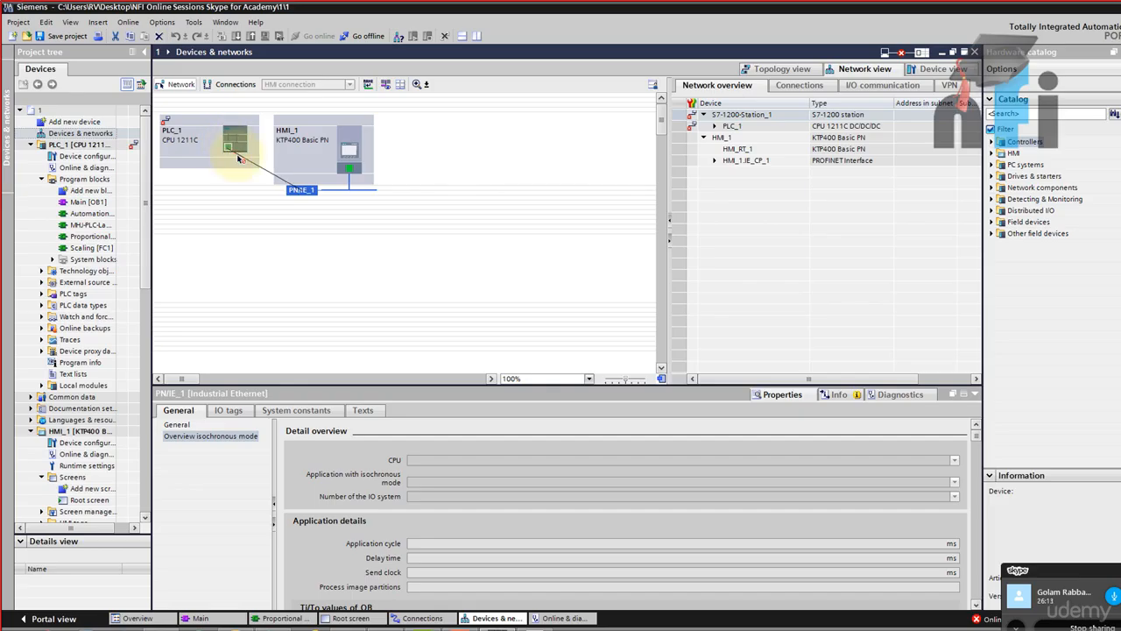
left_click_drag(228, 150, 260, 212)
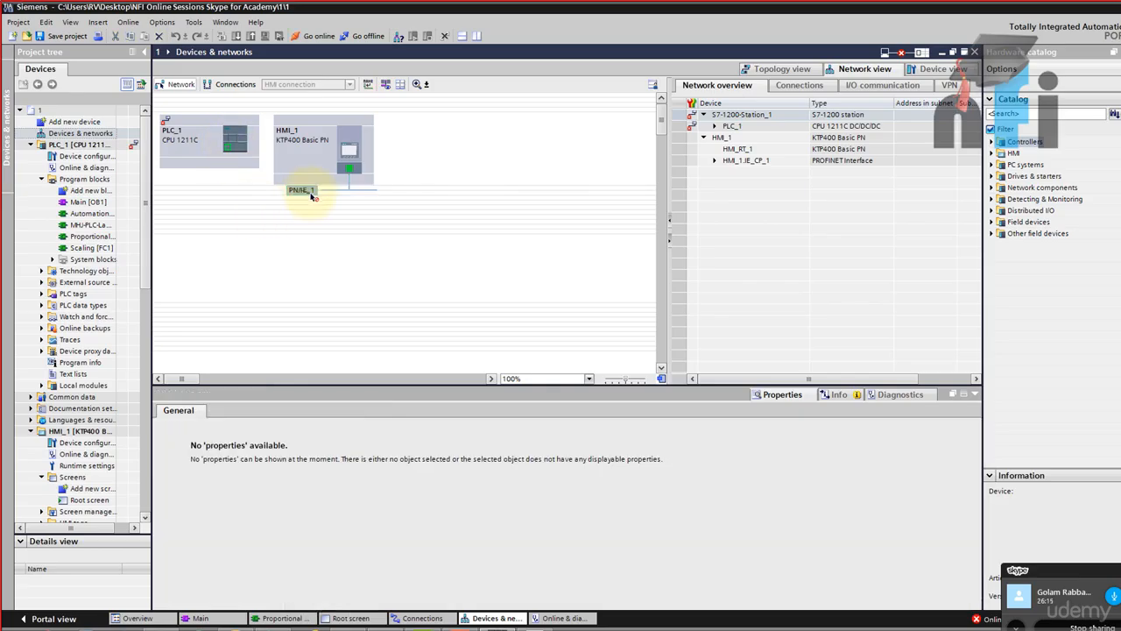
left_click(229, 149)
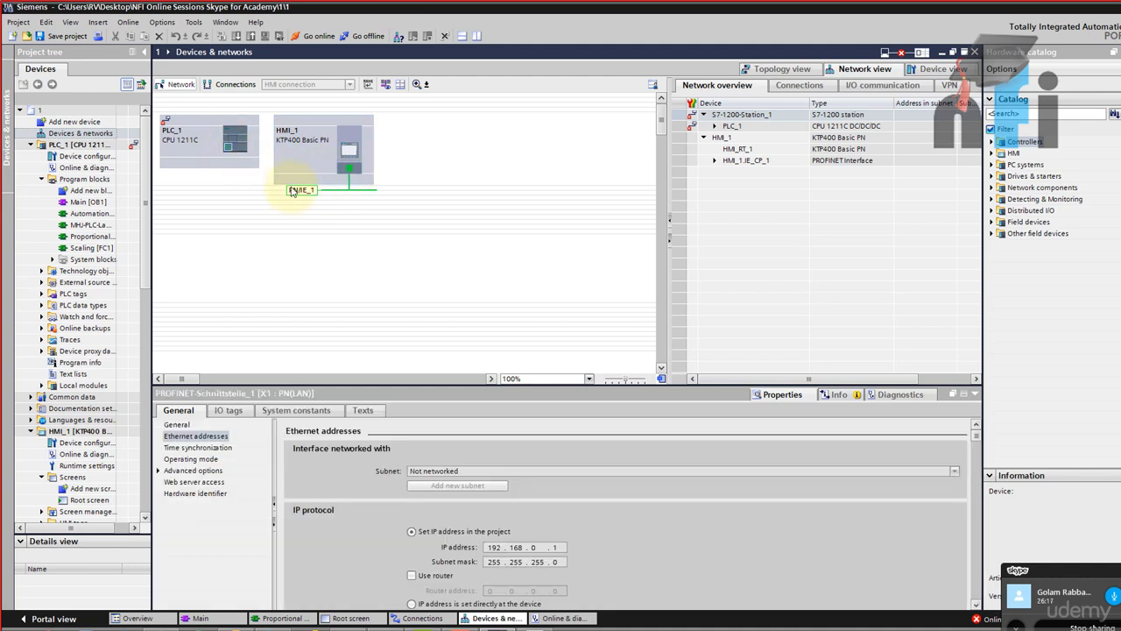
left_click(299, 208)
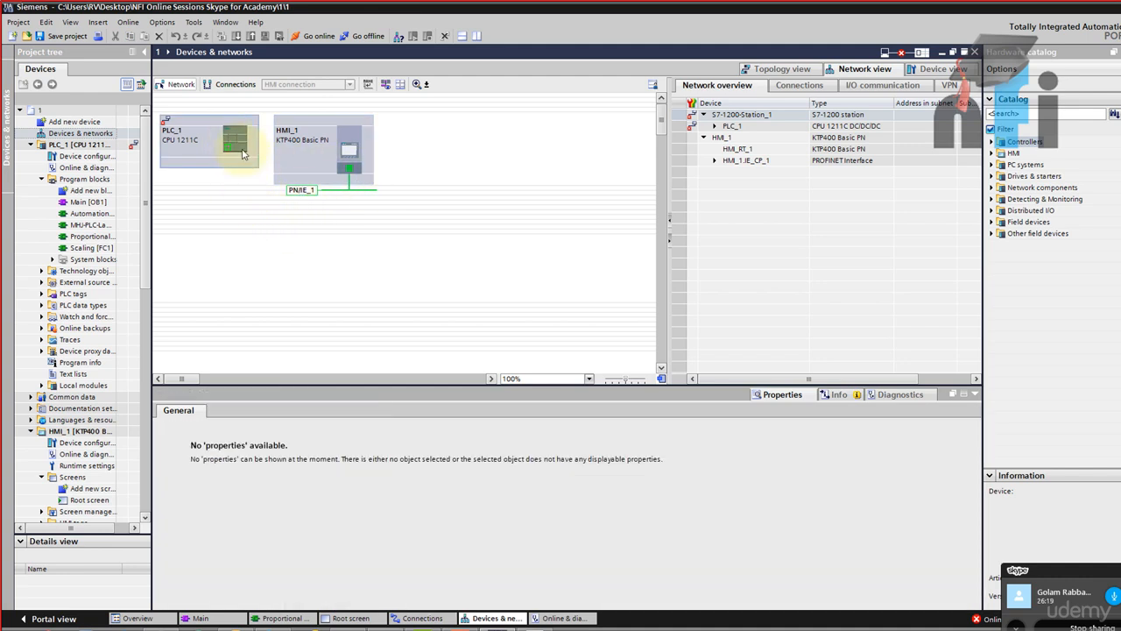
Open the device configuration of PLC_1
left_click(118, 145)
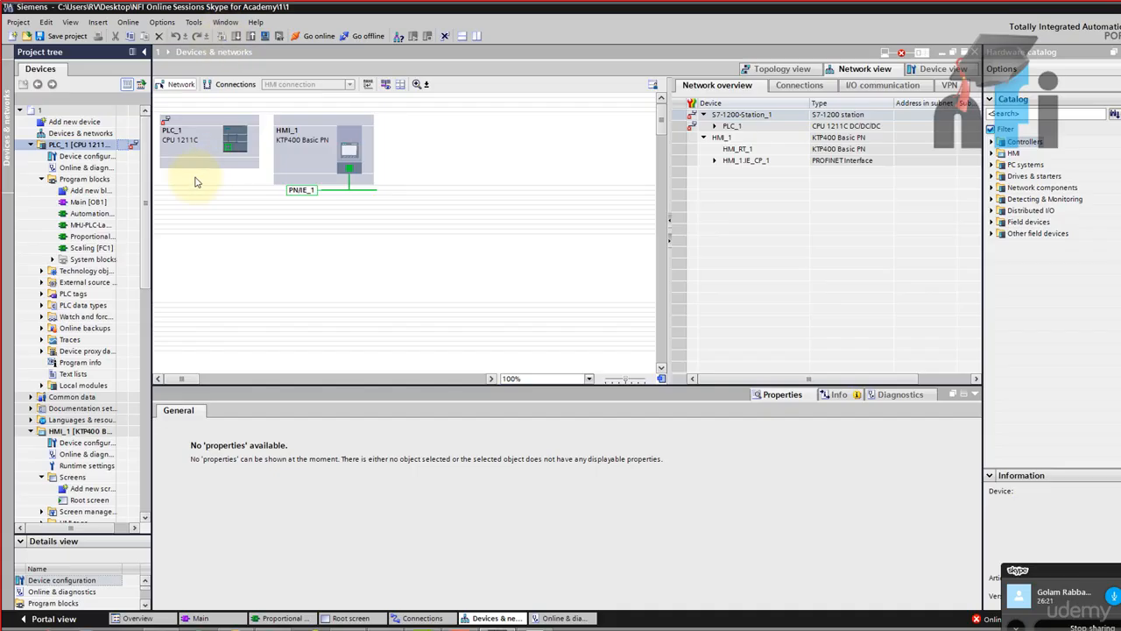
double_click(92, 157)
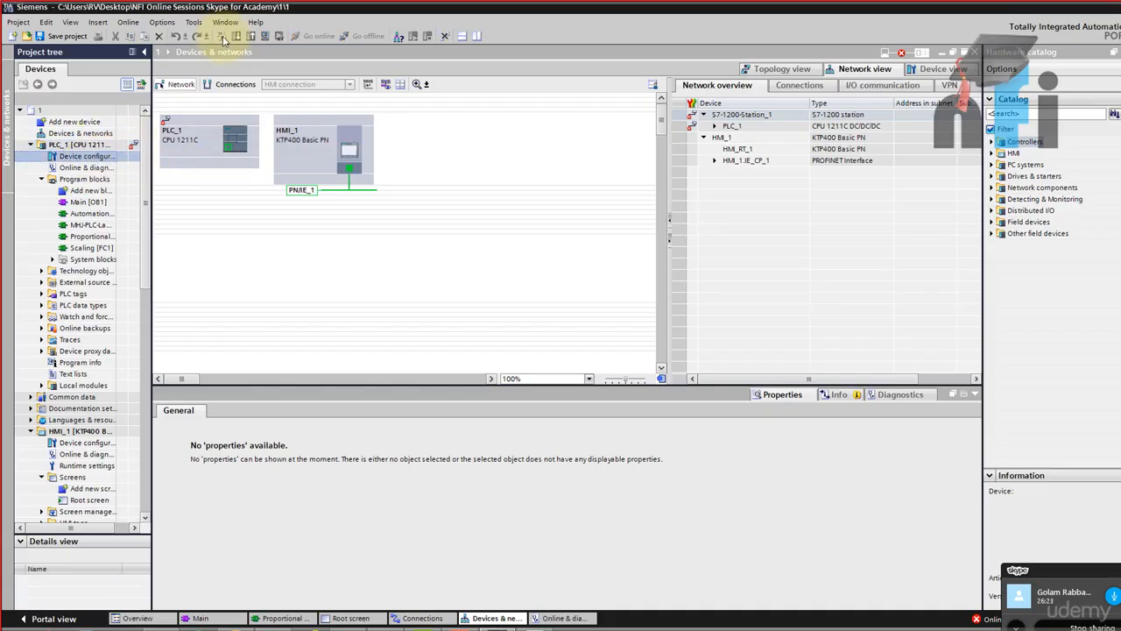
left_click_drag(412, 384, 413, 302)
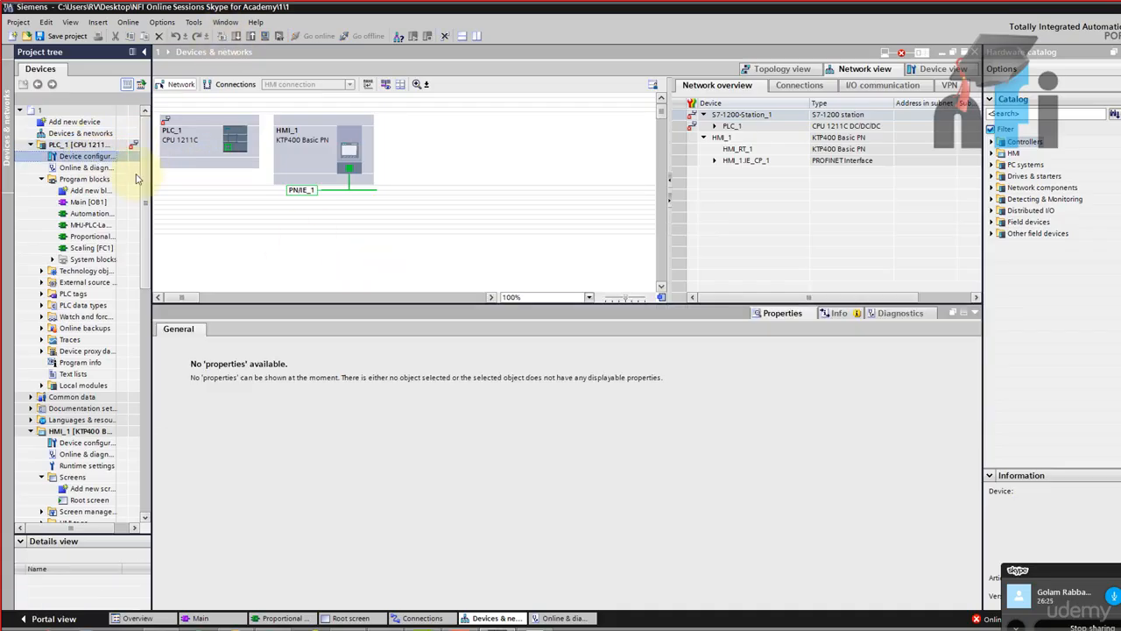
left_click(93, 180)
double_click(89, 202)
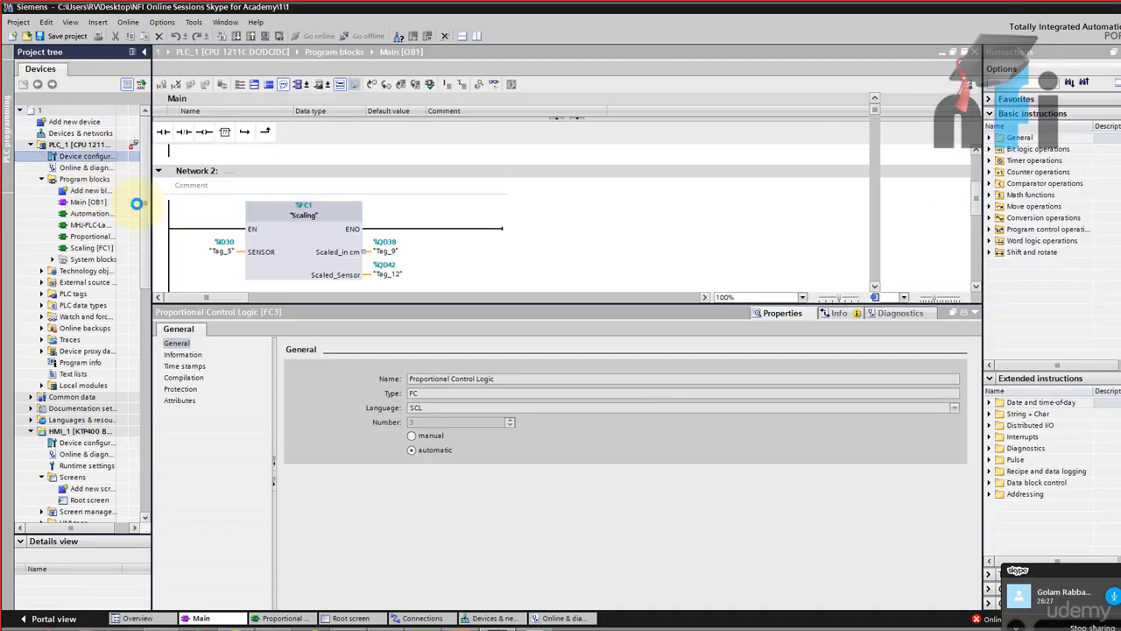
double_click(97, 157)
Display the Ethernet addresses of PLC_1's PROFINET interface and try to change its subnet assignment
left_click(202, 354)
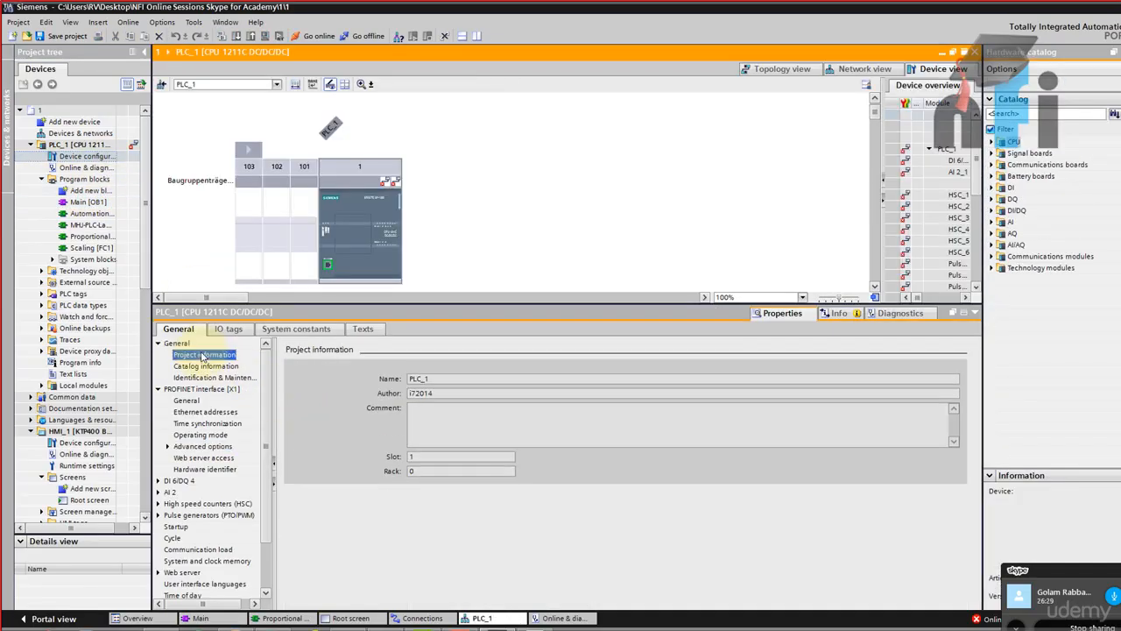
left_click(178, 342)
left_click(192, 401)
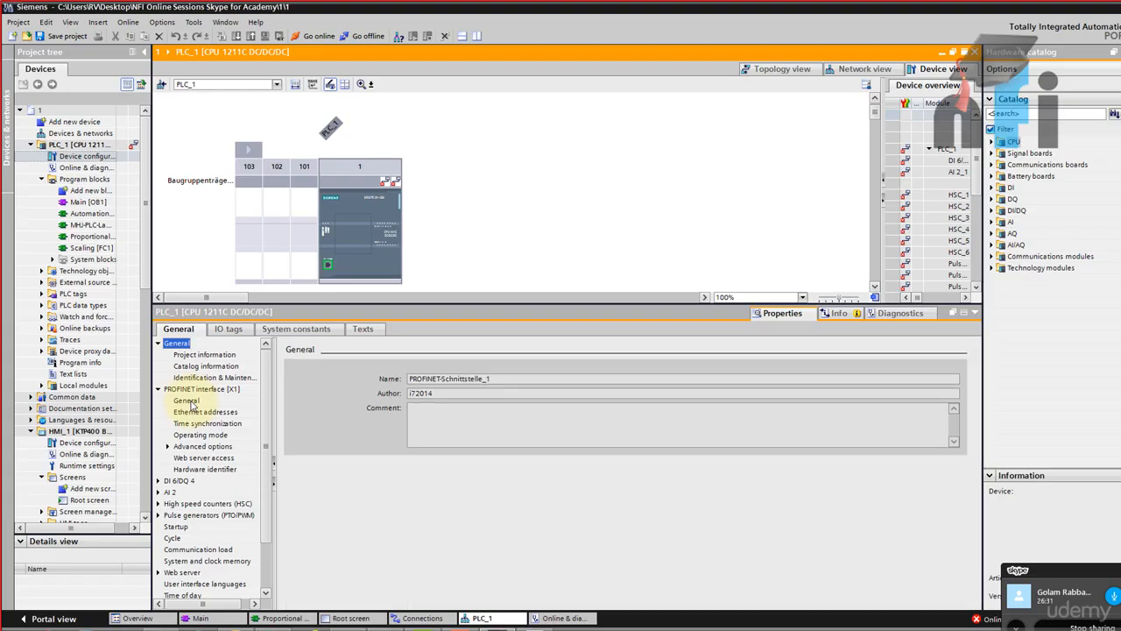
left_click(202, 413)
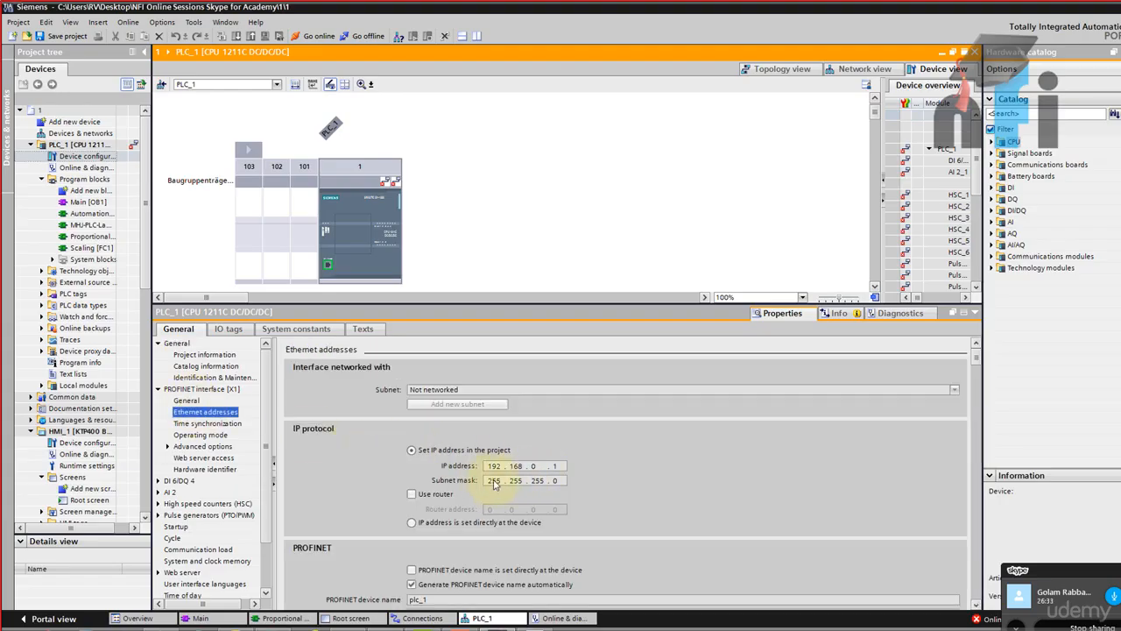
left_click(432, 390)
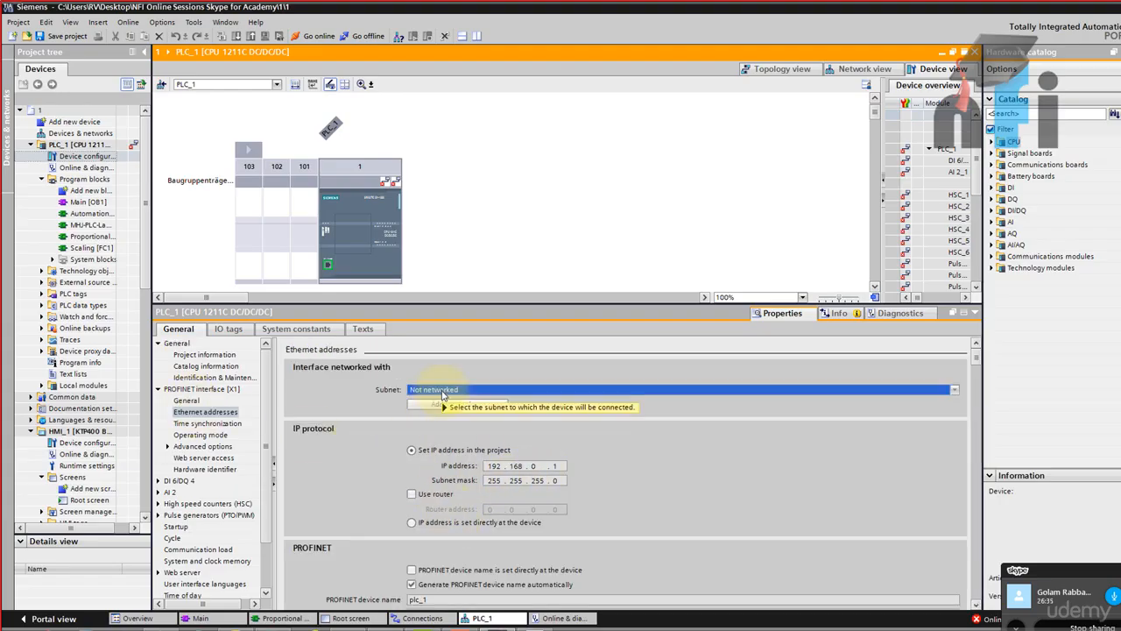
scroll(436, 419, "down", 5)
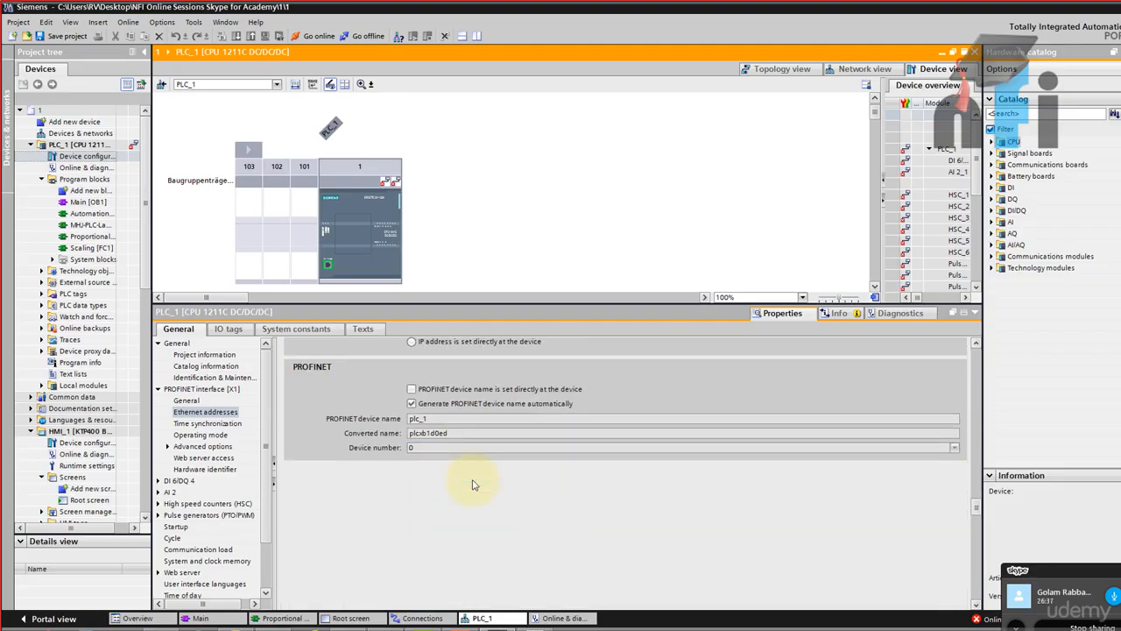
scroll(464, 482, "up", 5)
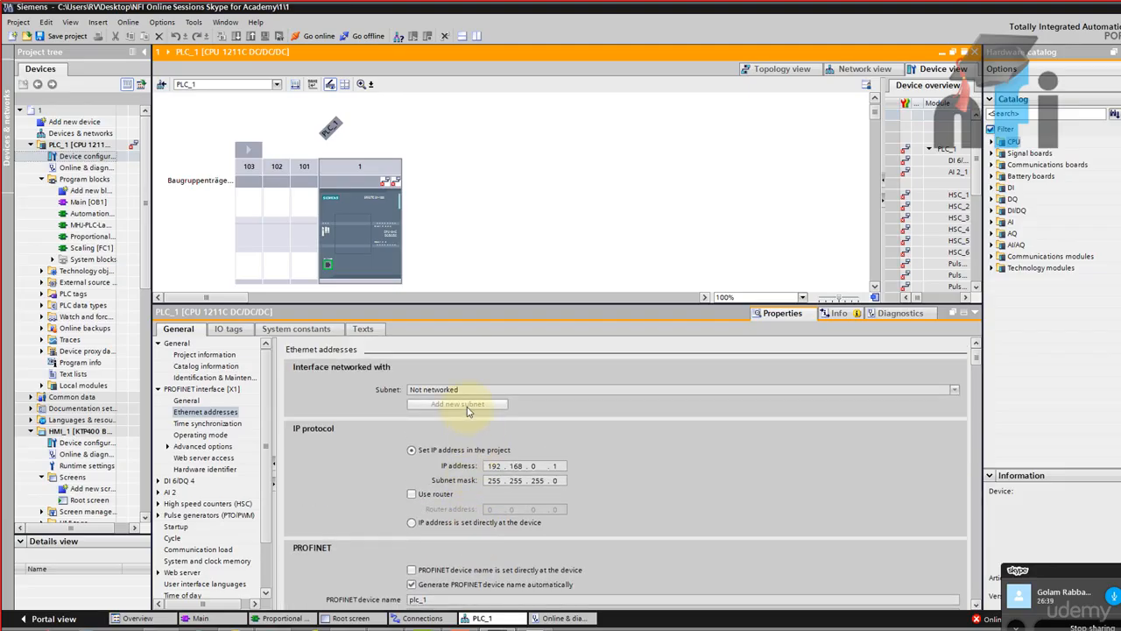
Take PLC_1 offline and save the project
left_click_drag(533, 303, 508, 443)
left_click(194, 106)
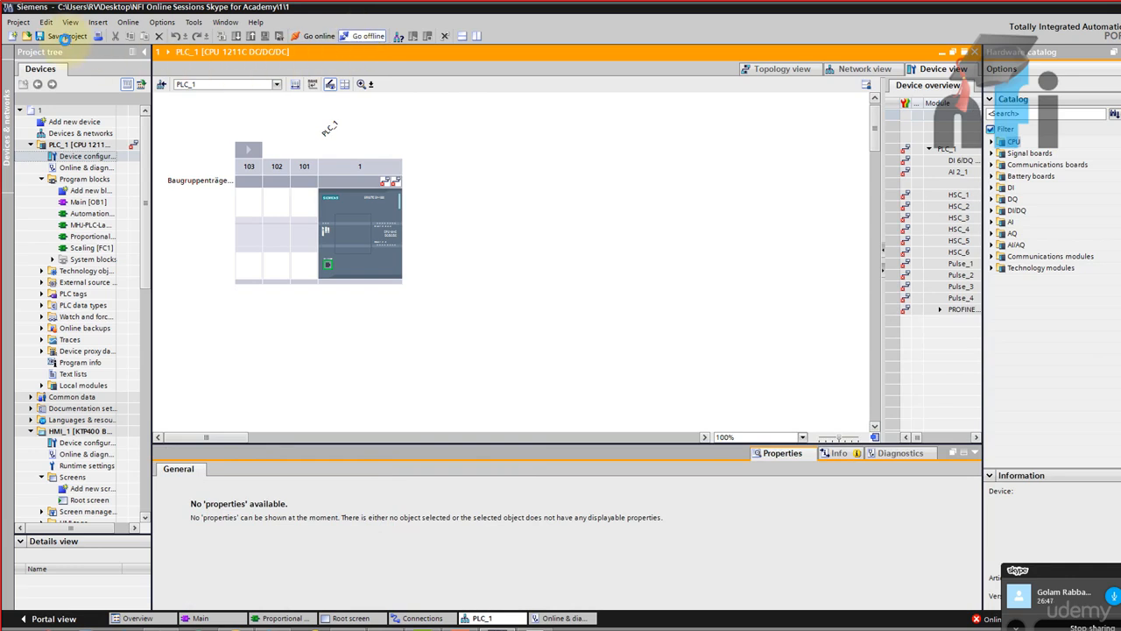
left_click(66, 39)
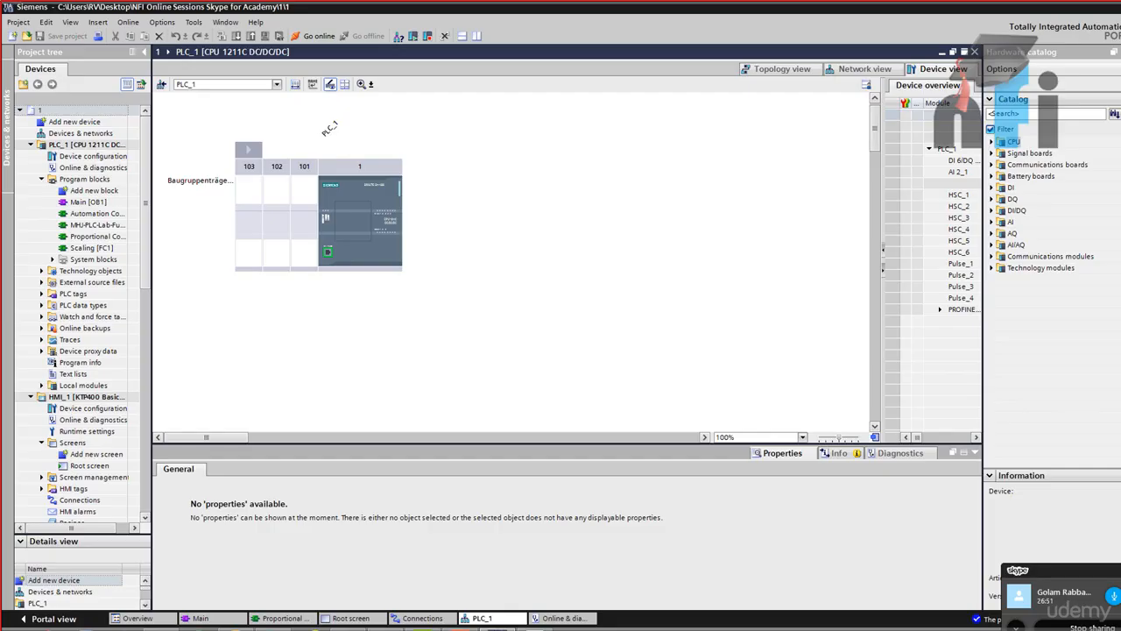
Close the project and reopen project 1 from the recently used projects
left_click(18, 22)
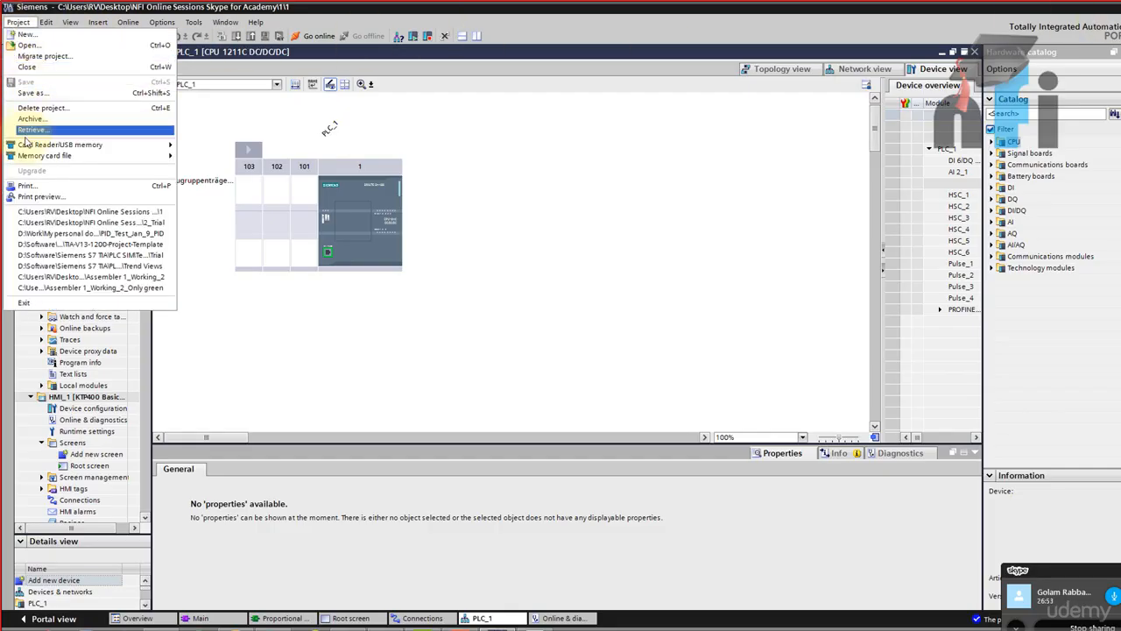
left_click(30, 69)
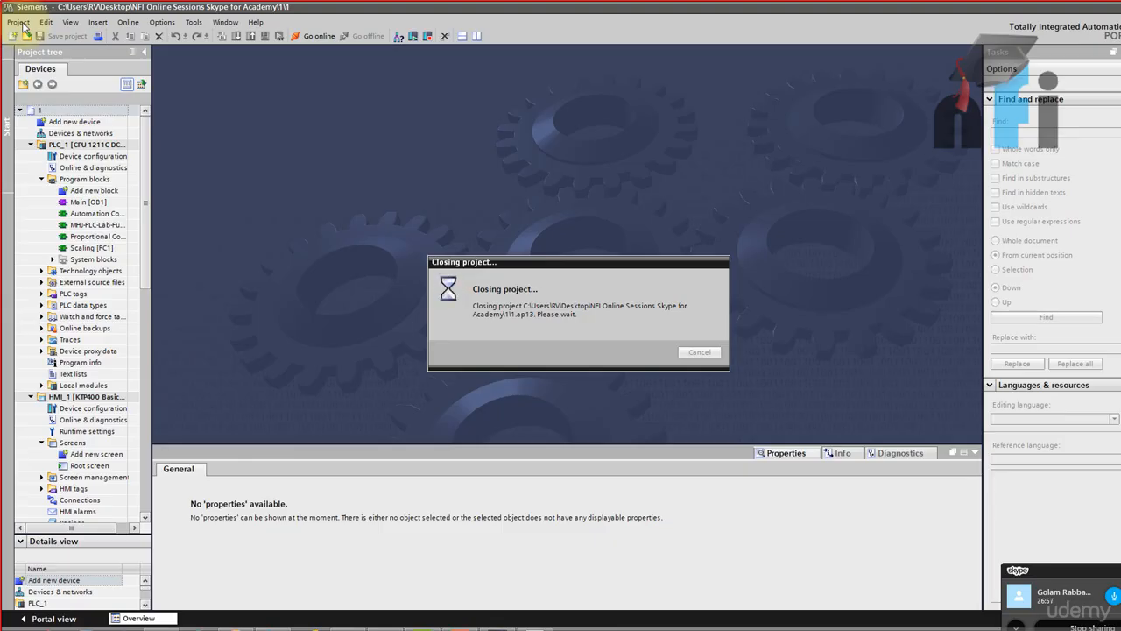
left_click(19, 22)
left_click(35, 43)
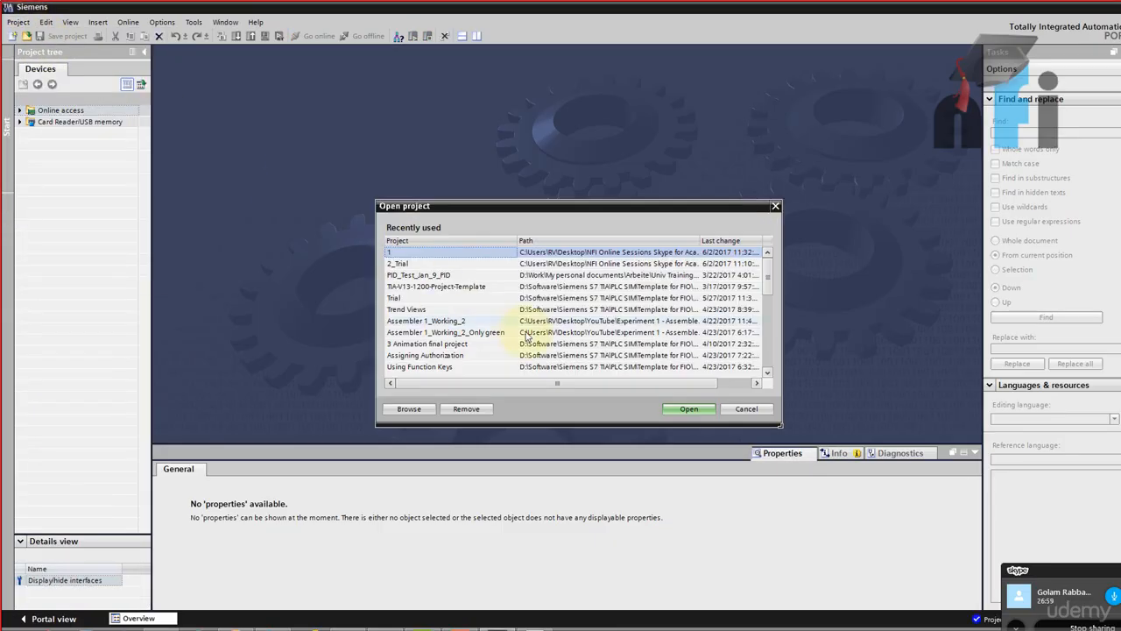
left_click(705, 409)
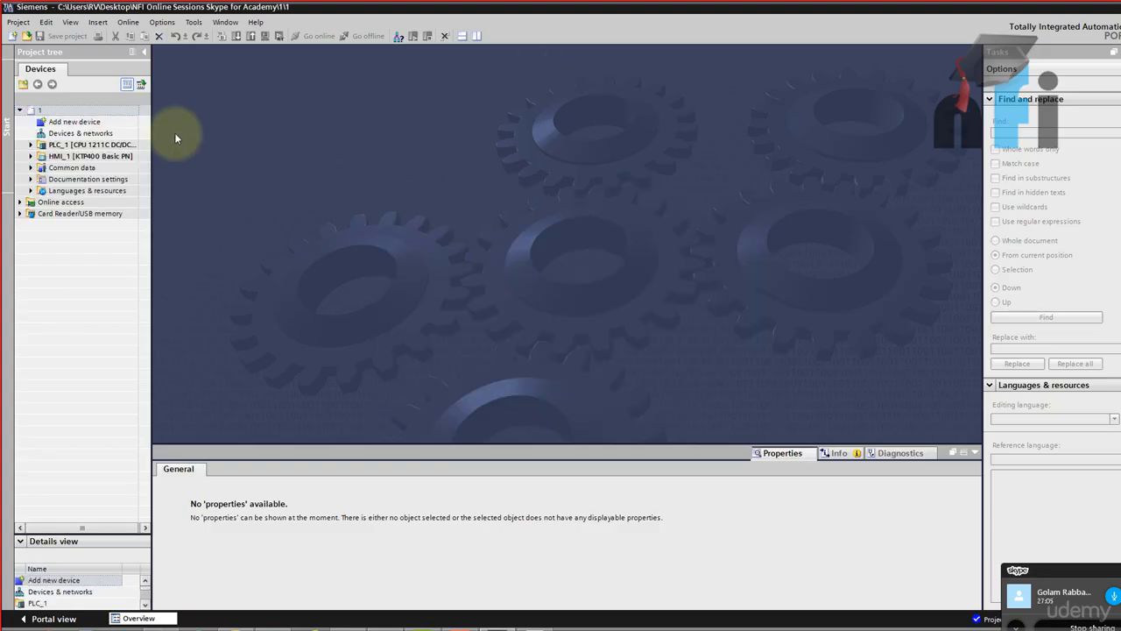
Expand PLC_1, its program blocks and HMI_1 in the project, and open the network view
left_click(30, 145)
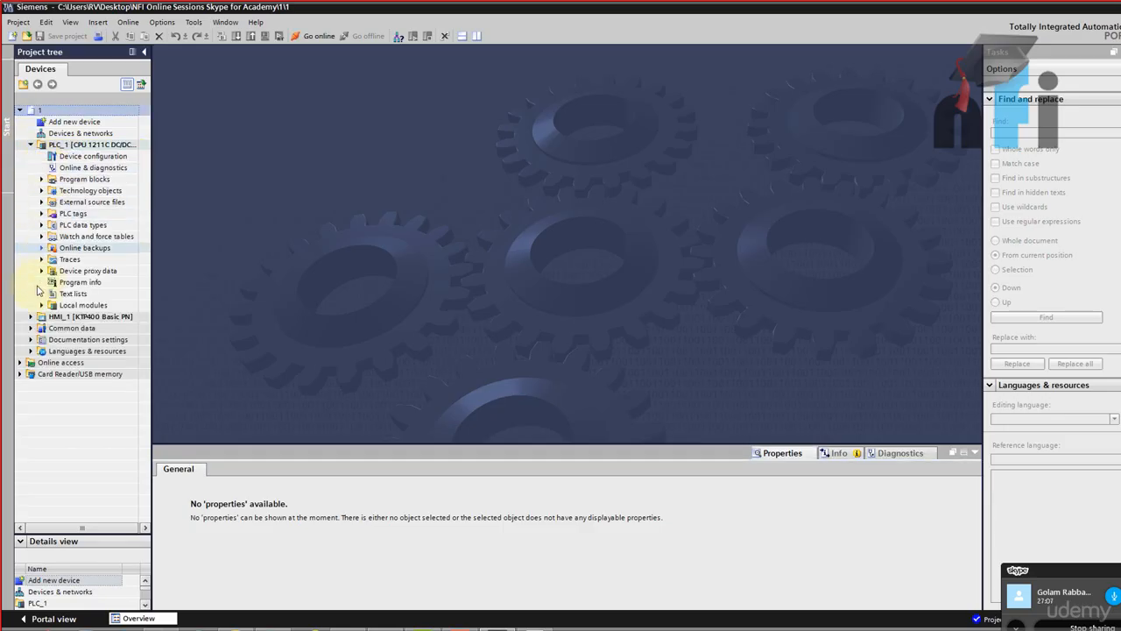
left_click(31, 316)
left_click(41, 179)
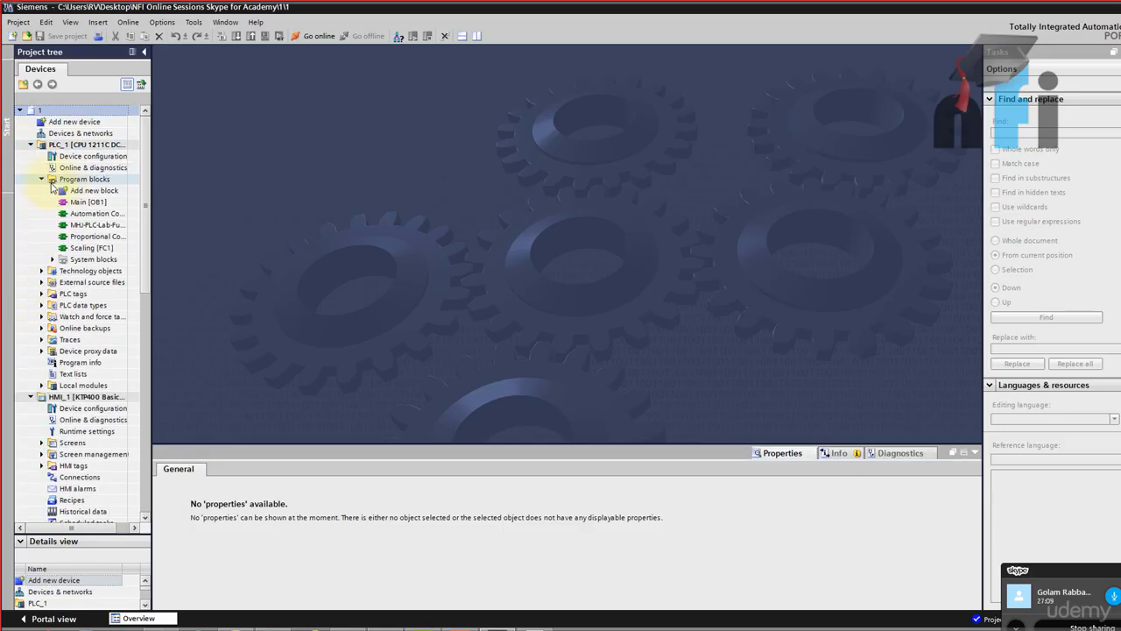
double_click(79, 133)
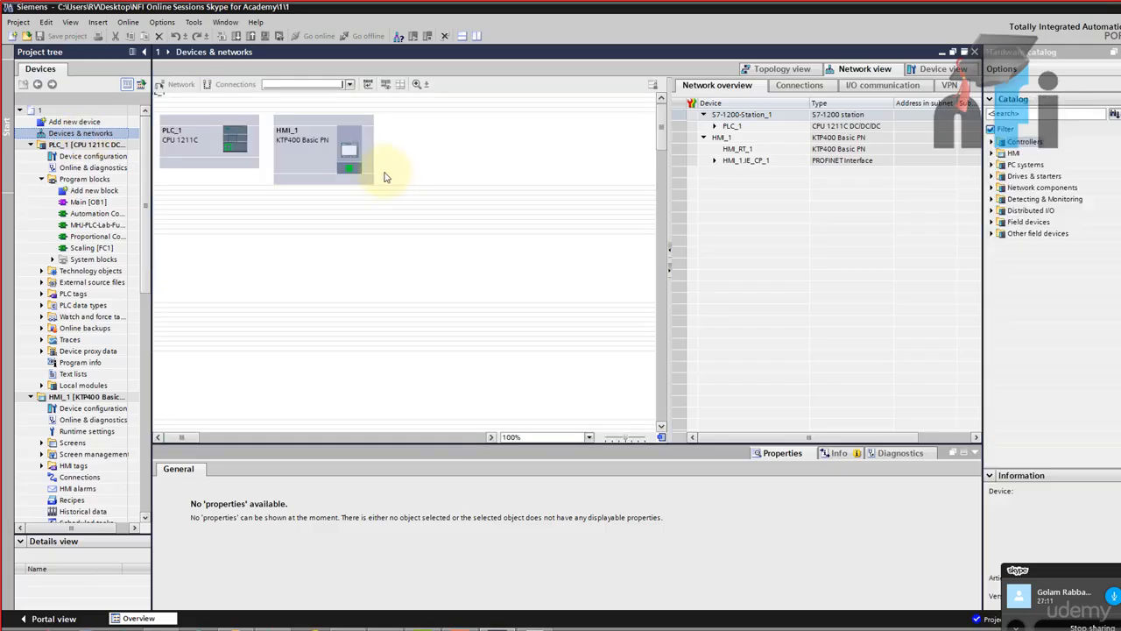
Network PLC_1 with HMI_1 over the PN/IE_1 subnet and display HMI_1's connections
left_click_drag(235, 143, 280, 190)
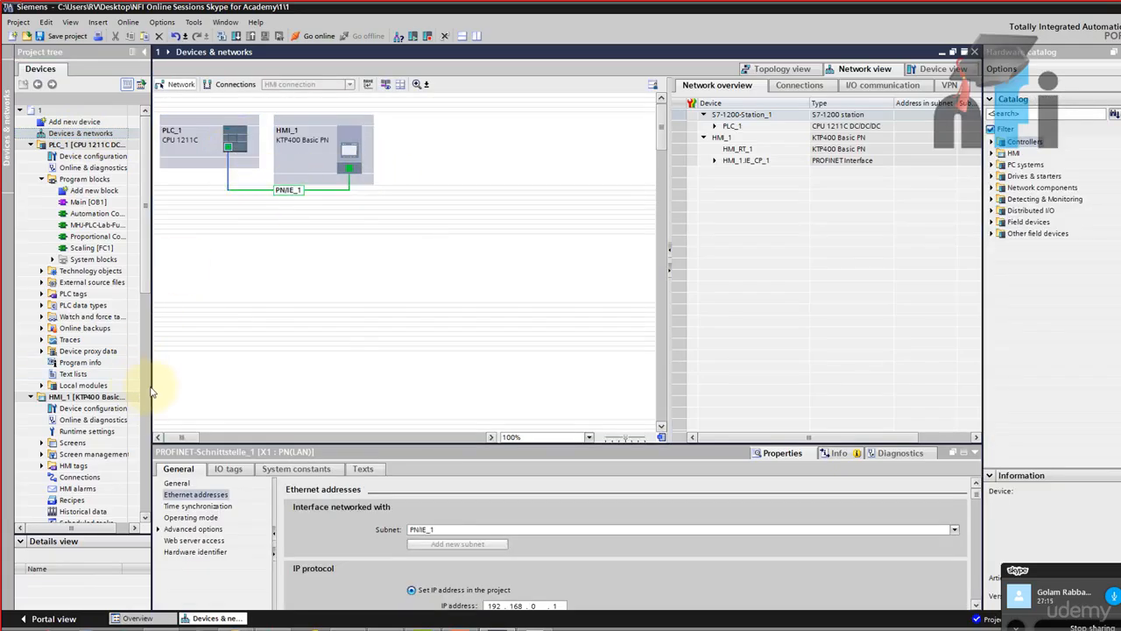
scroll(145, 320, "down", 6)
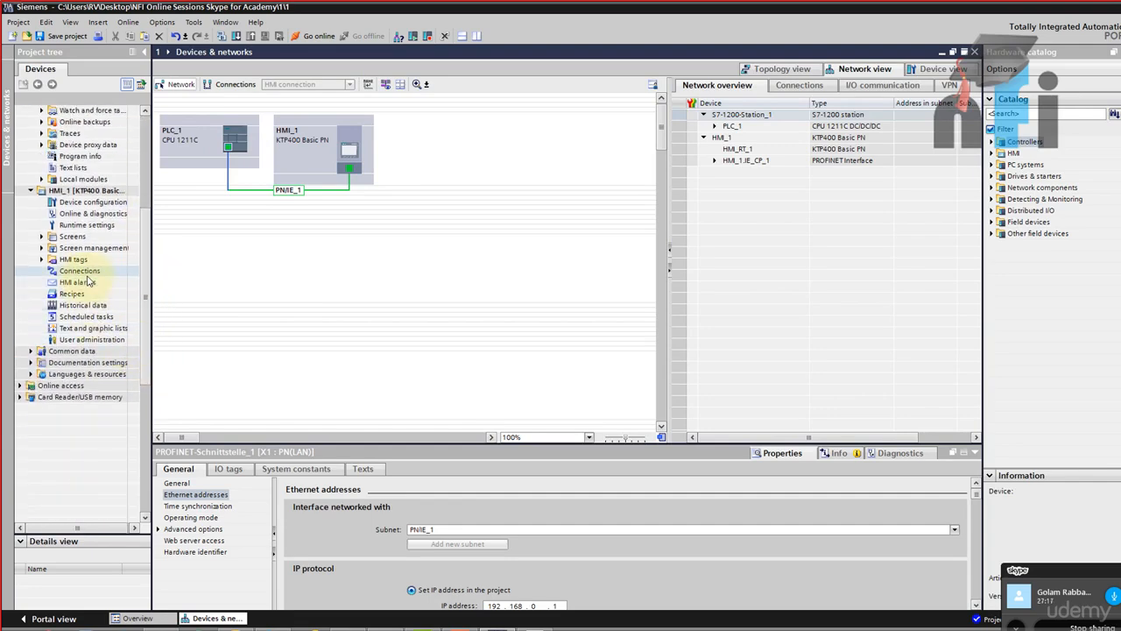
left_click(87, 272)
double_click(87, 274)
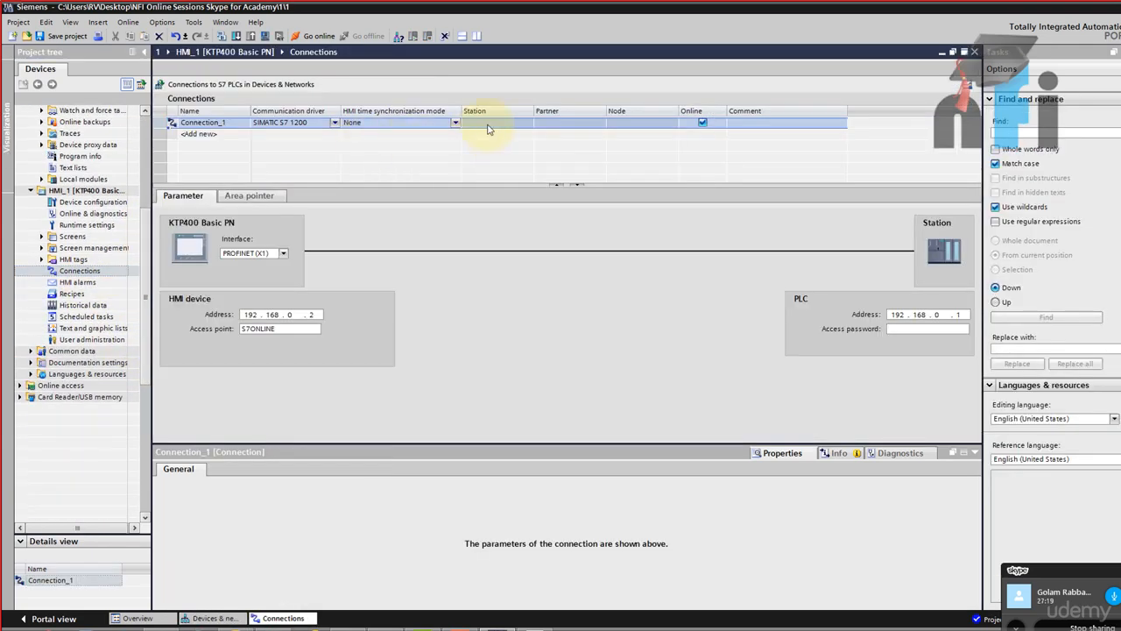
left_click(488, 129)
Try to start the simulation of HMI_1
left_click(74, 237)
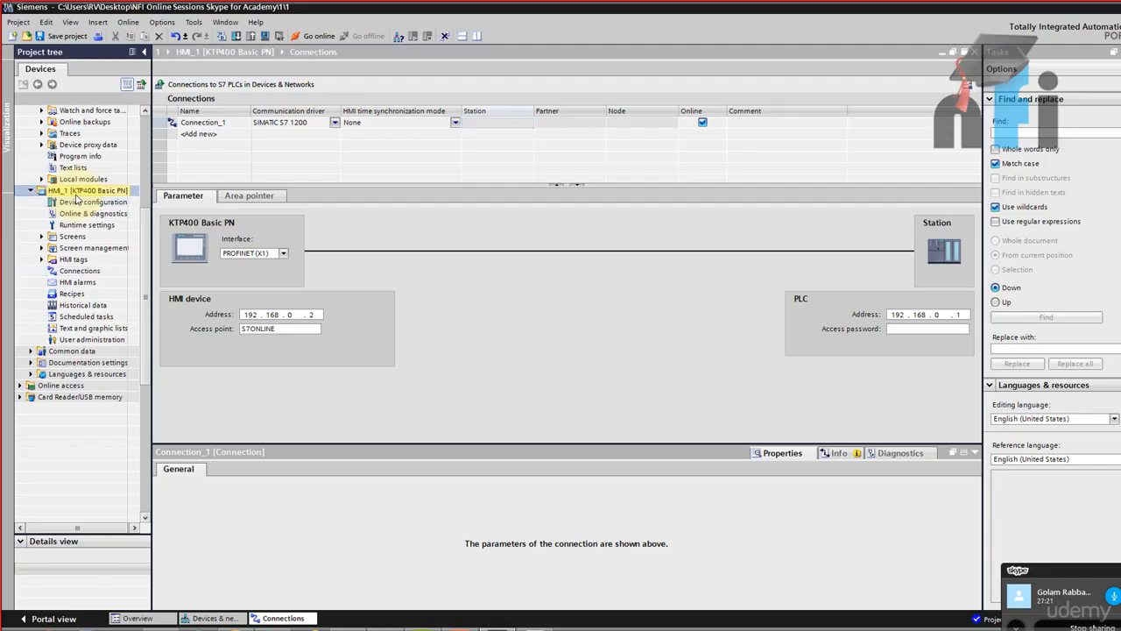
scroll(100, 259, "up", 4)
scroll(101, 259, "up", 3)
left_click(97, 22)
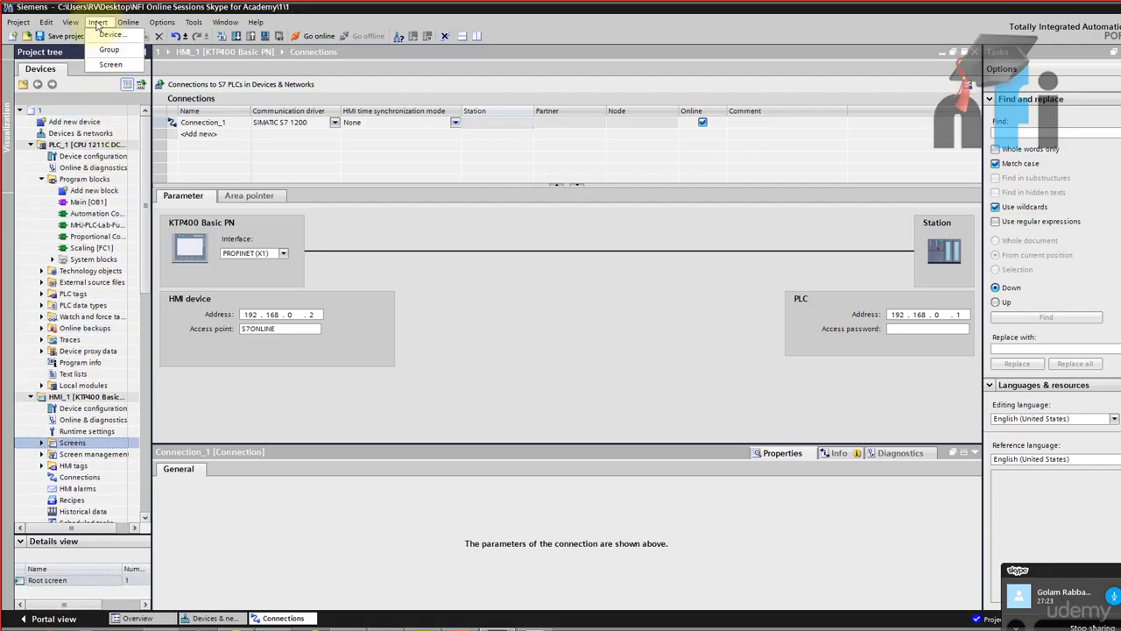
mouse_move(289, 71)
left_click(350, 72)
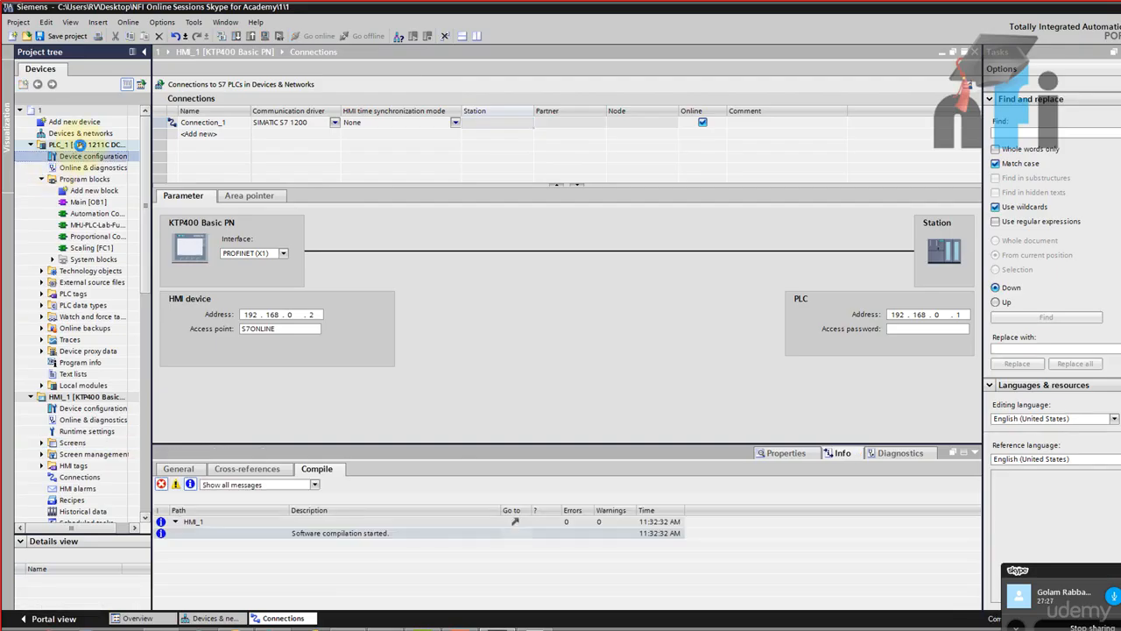
Start the simulation of PLC_1, load the program to the device at 192.168.0.1 and start all modules
left_click(128, 22)
mouse_move(283, 79)
left_click(348, 71)
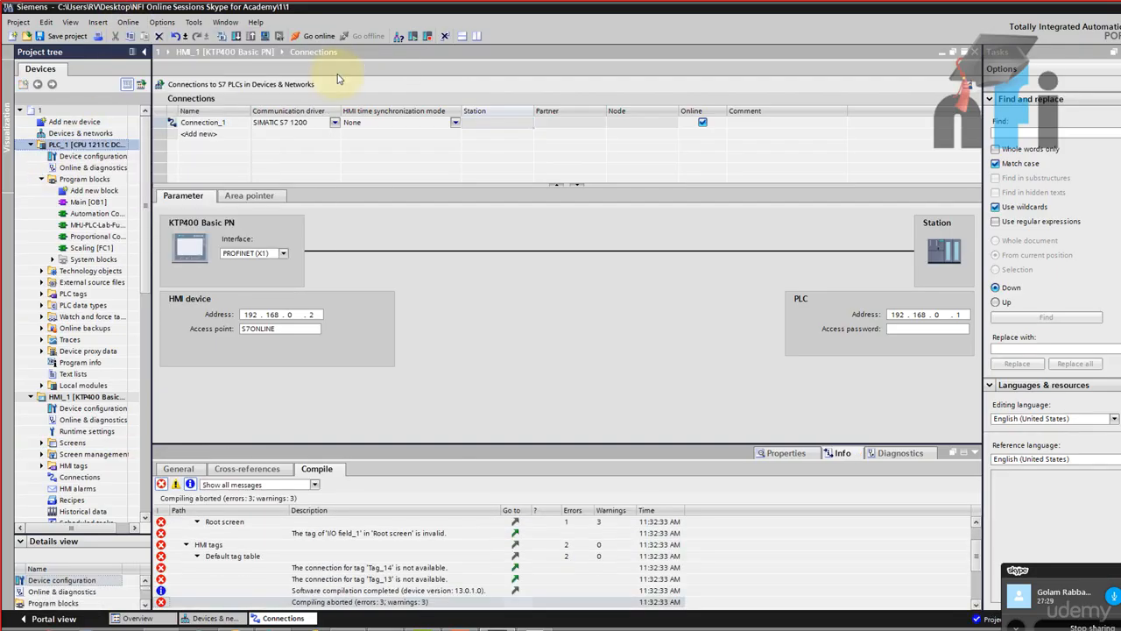
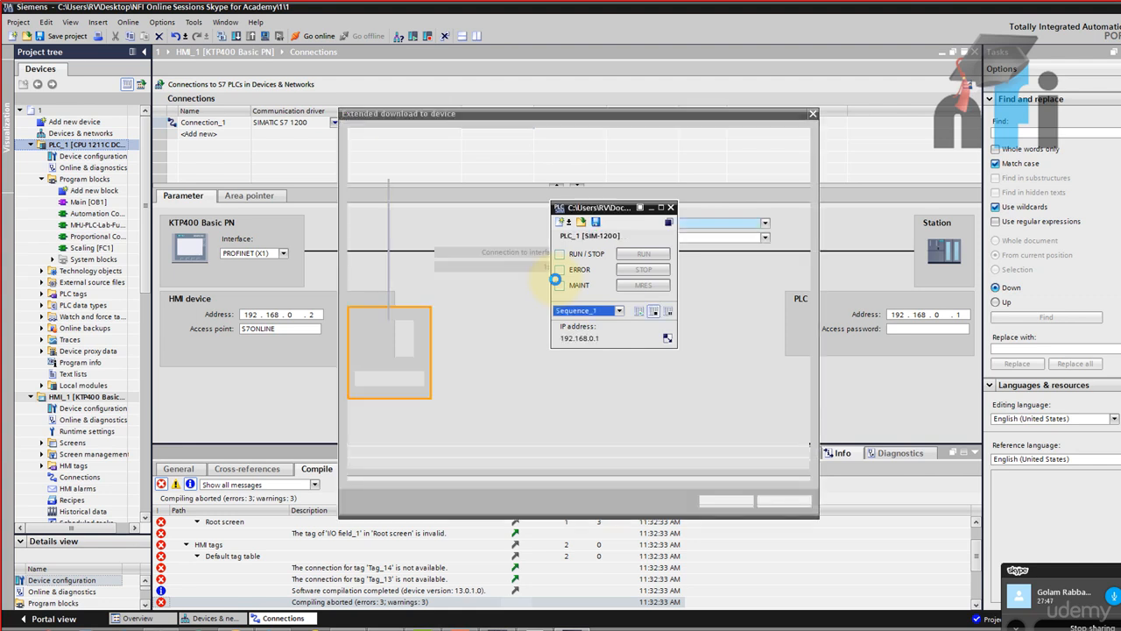
left_click_drag(622, 207, 884, 184)
left_click(768, 410)
left_click(768, 410)
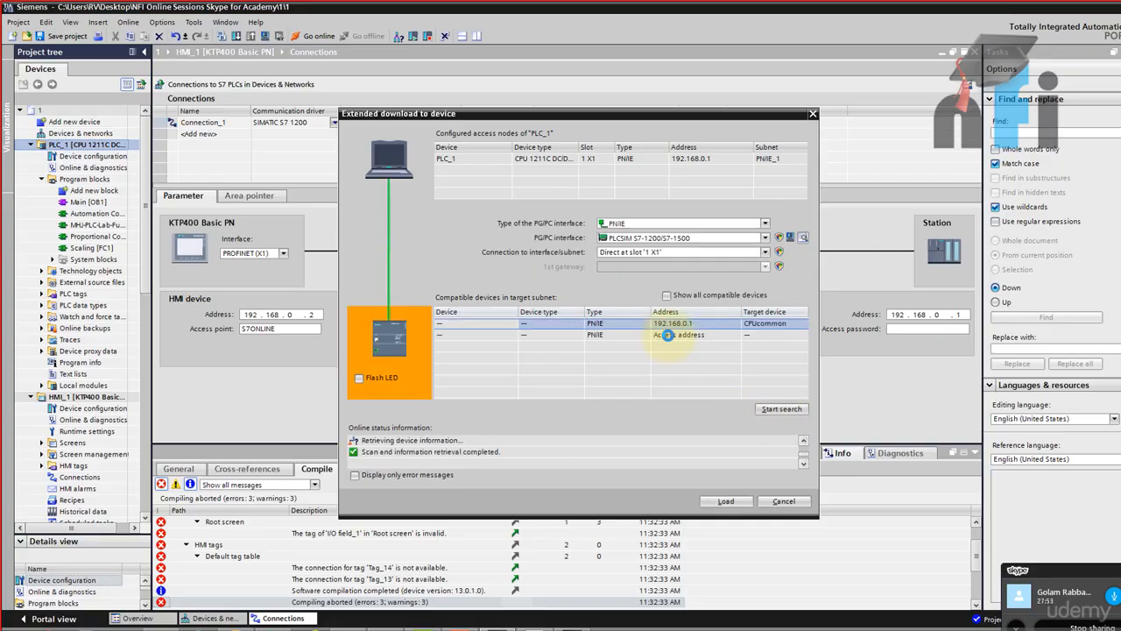
left_click(725, 501)
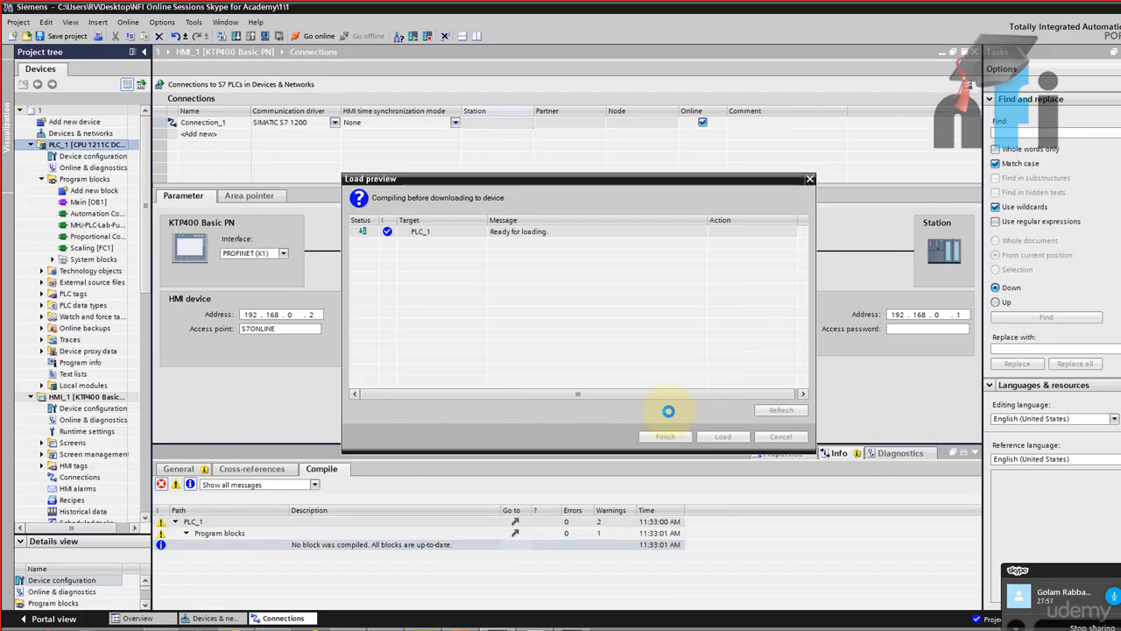
left_click(717, 437)
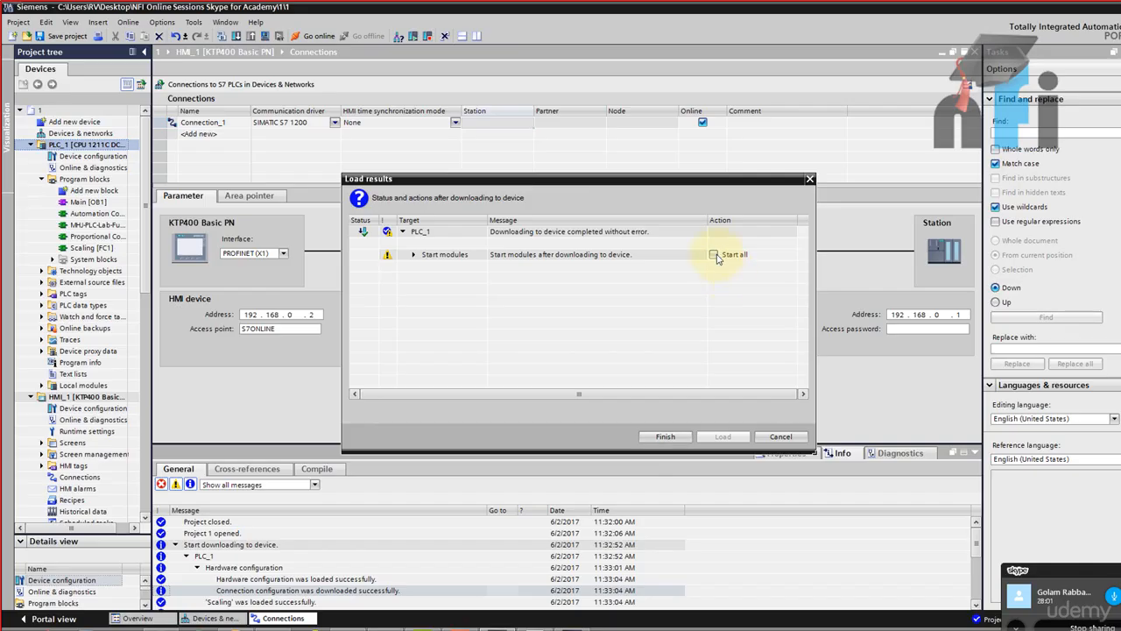
left_click(676, 438)
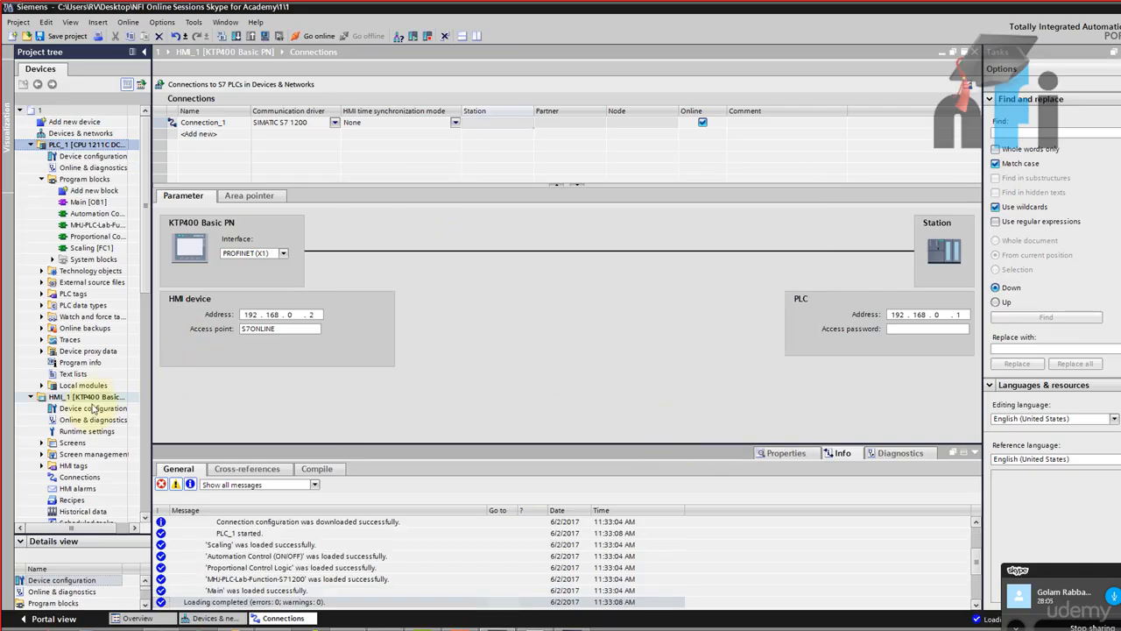
Check the tag of the Proportional Gain, Kp field on the root screen and review HMI_1's connection settings
left_click(75, 465)
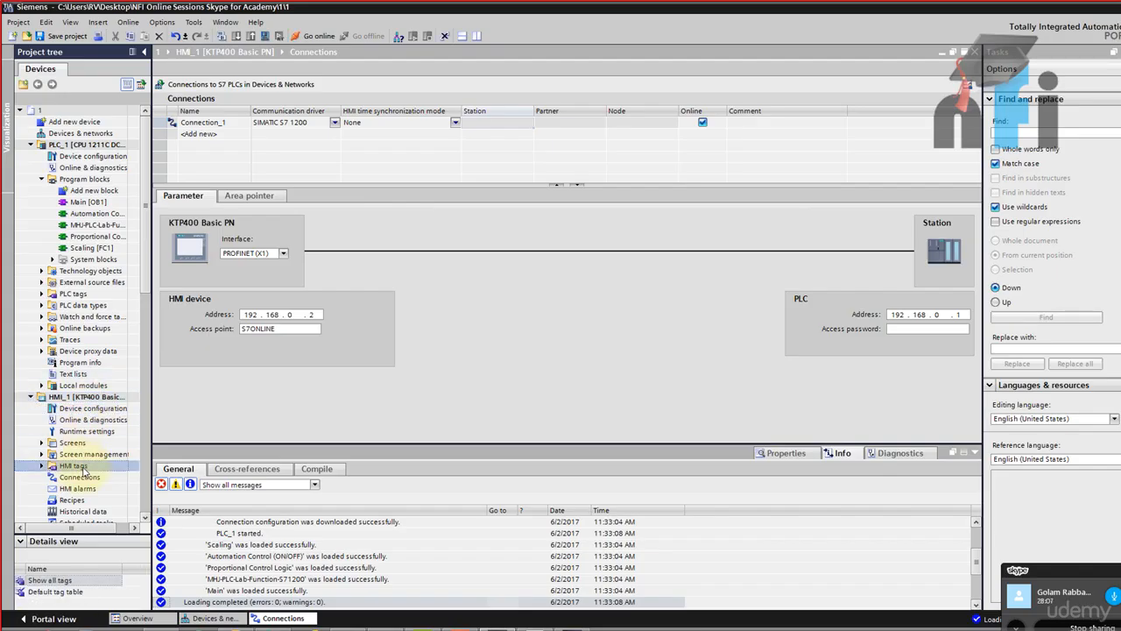
scroll(84, 473, "down", 3)
double_click(72, 350)
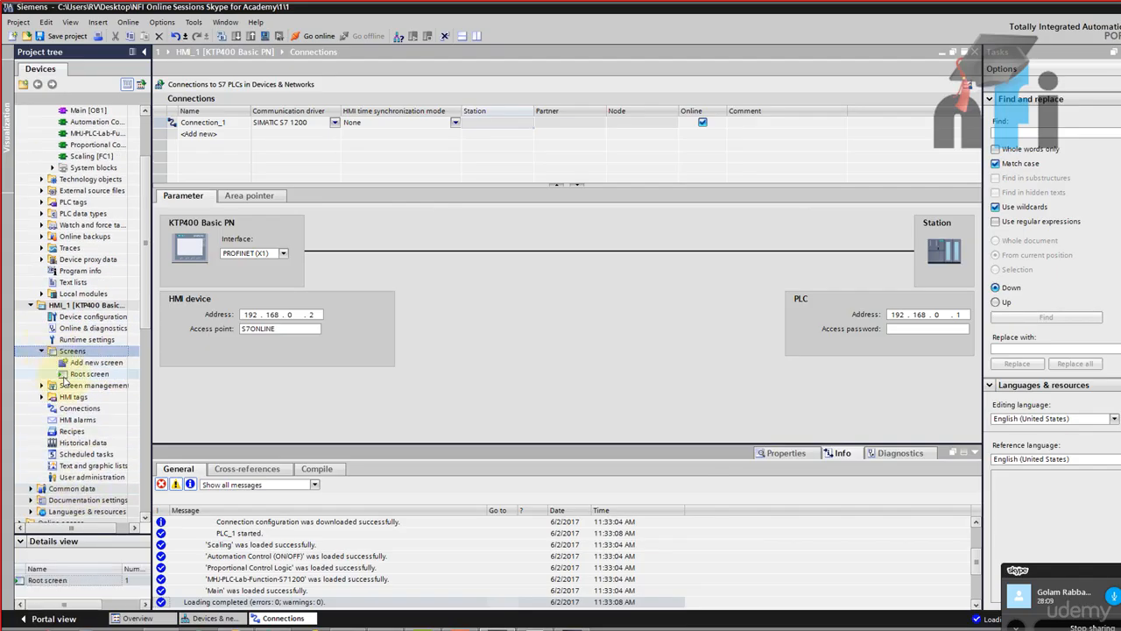
double_click(65, 375)
left_click(345, 178)
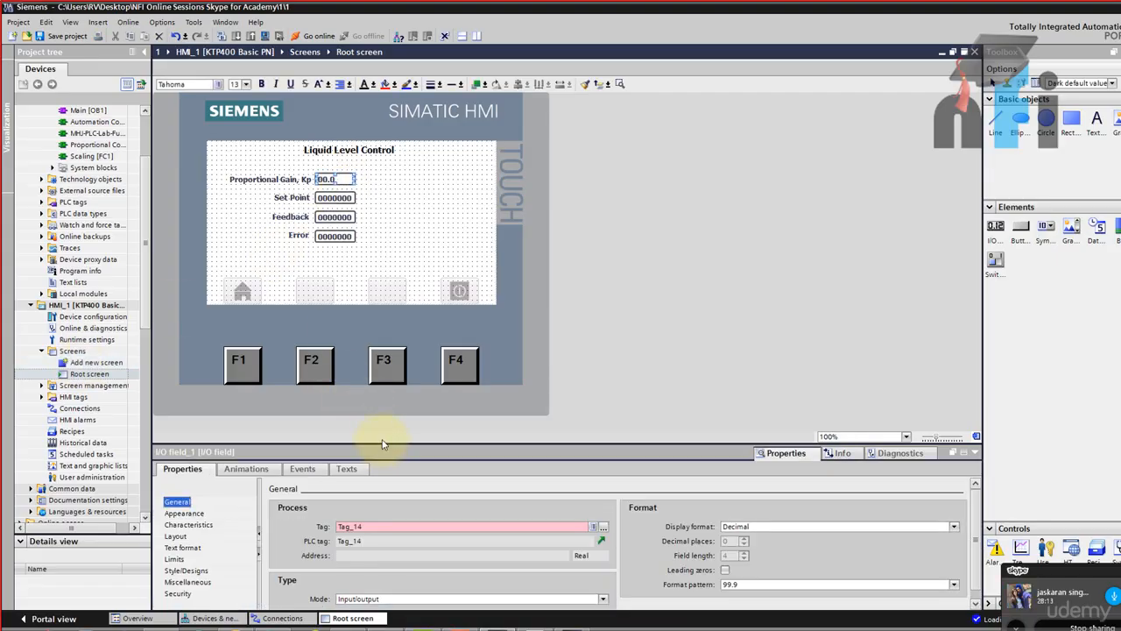
double_click(77, 408)
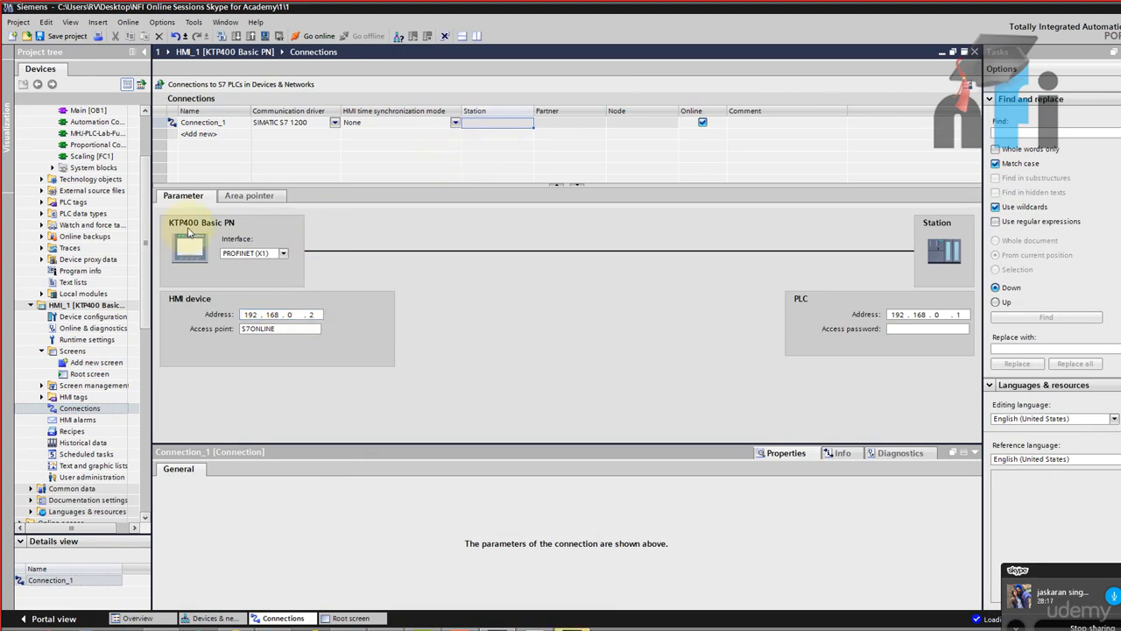
Delete the HMI_1 device from the project
left_click(96, 306)
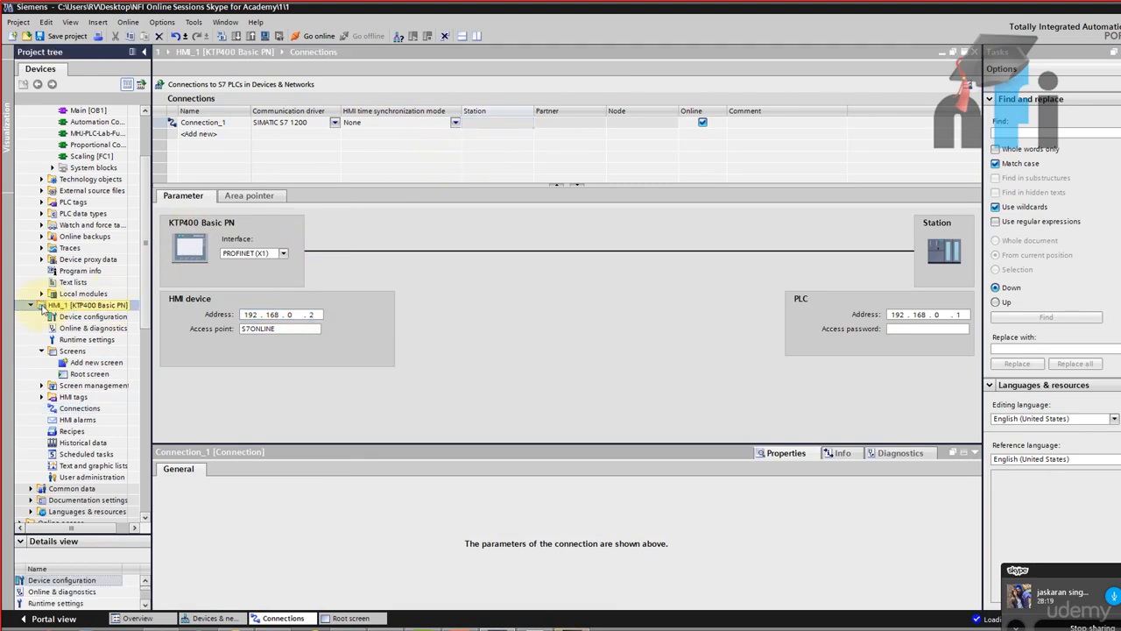
key("Delete")
left_click(600, 350)
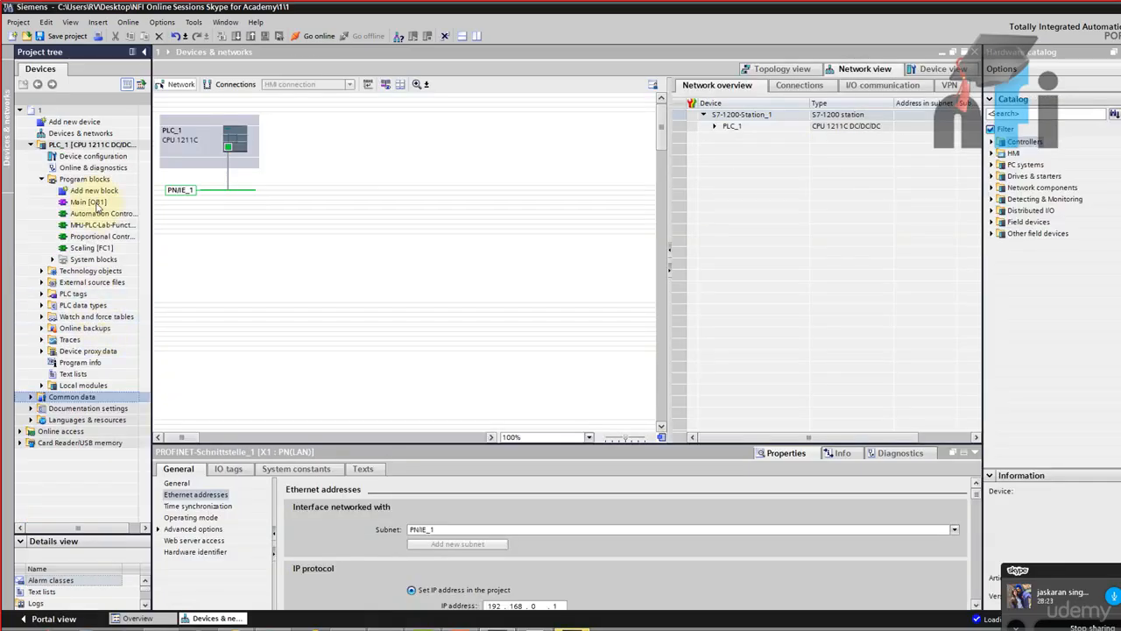
Add a new SIMATIC Basic Panel HMI with a 4" display, model KTP400 Basic PN, using the device wizard
double_click(74, 122)
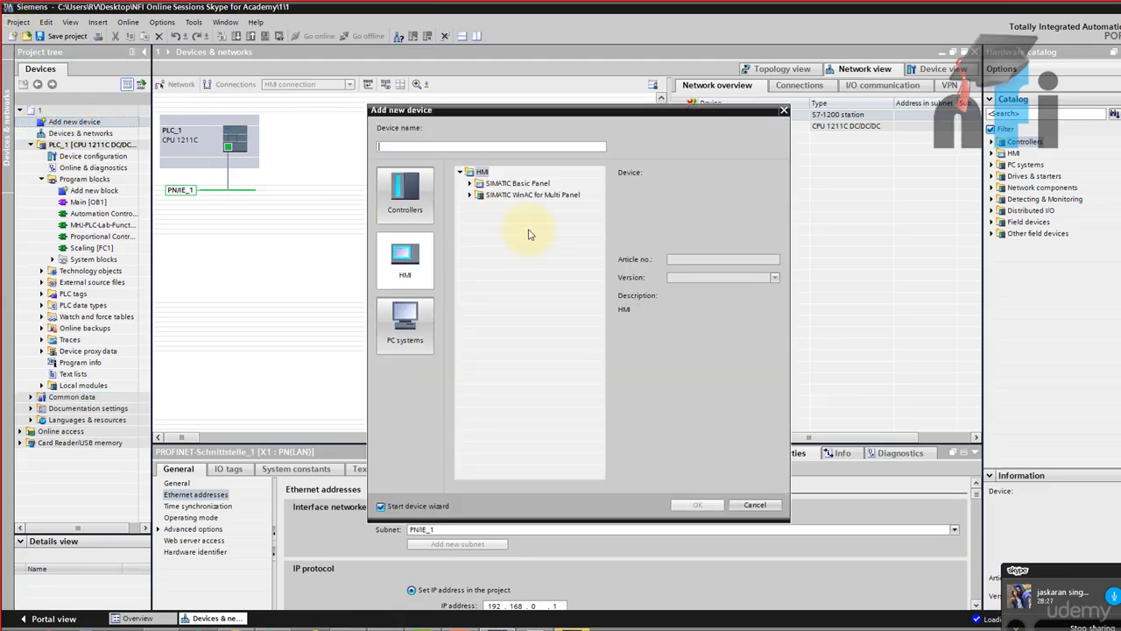
left_click(420, 264)
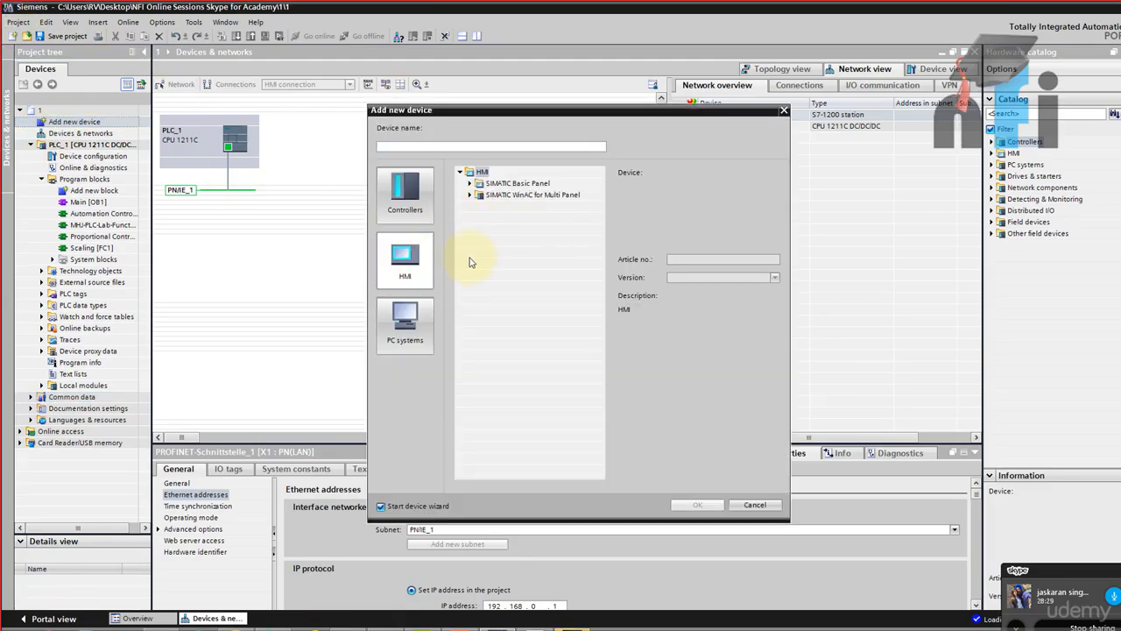
double_click(477, 184)
left_click(479, 207)
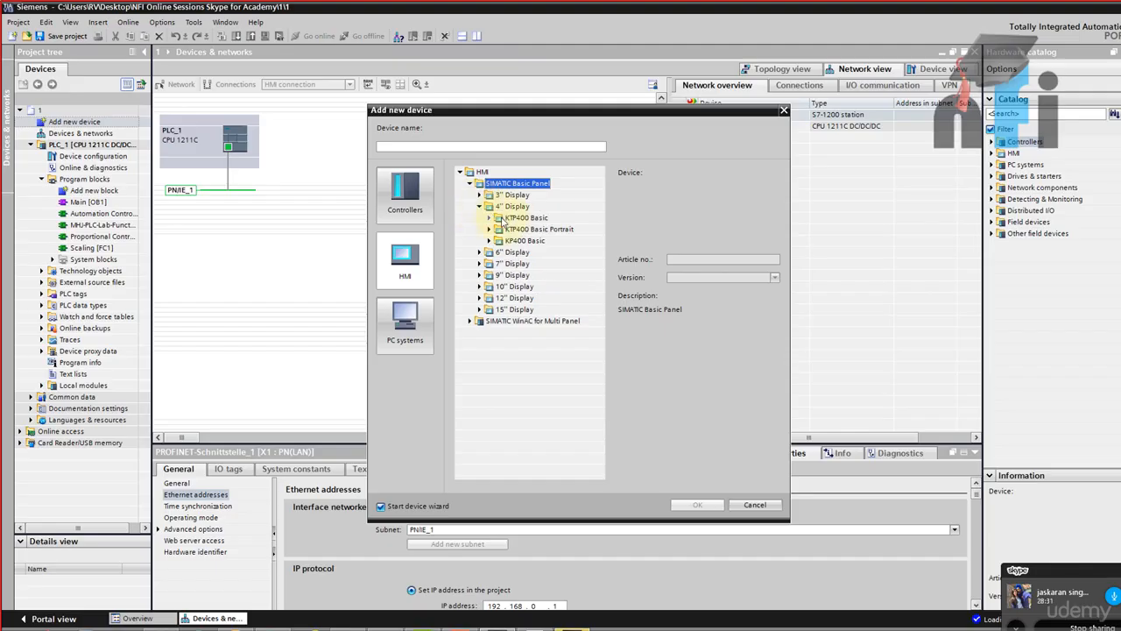
left_click(490, 218)
left_click(491, 218)
left_click(550, 228)
left_click(692, 506)
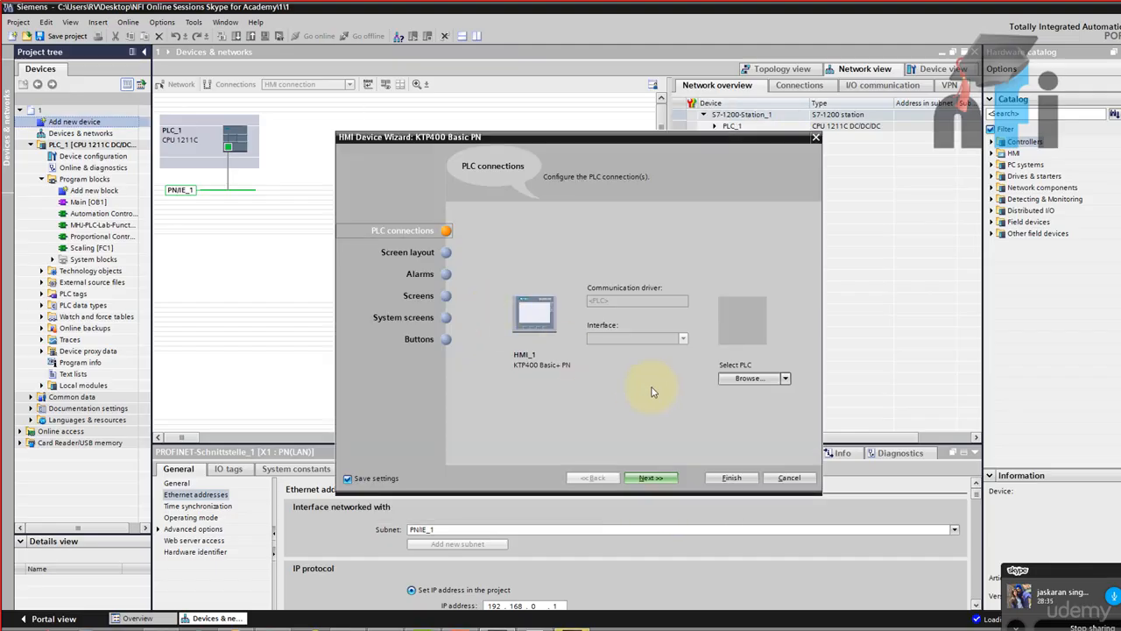
Connect the new HMI to PLC_1 in the device wizard and finish with the remaining settings at their defaults
left_click(779, 377)
left_click(774, 432)
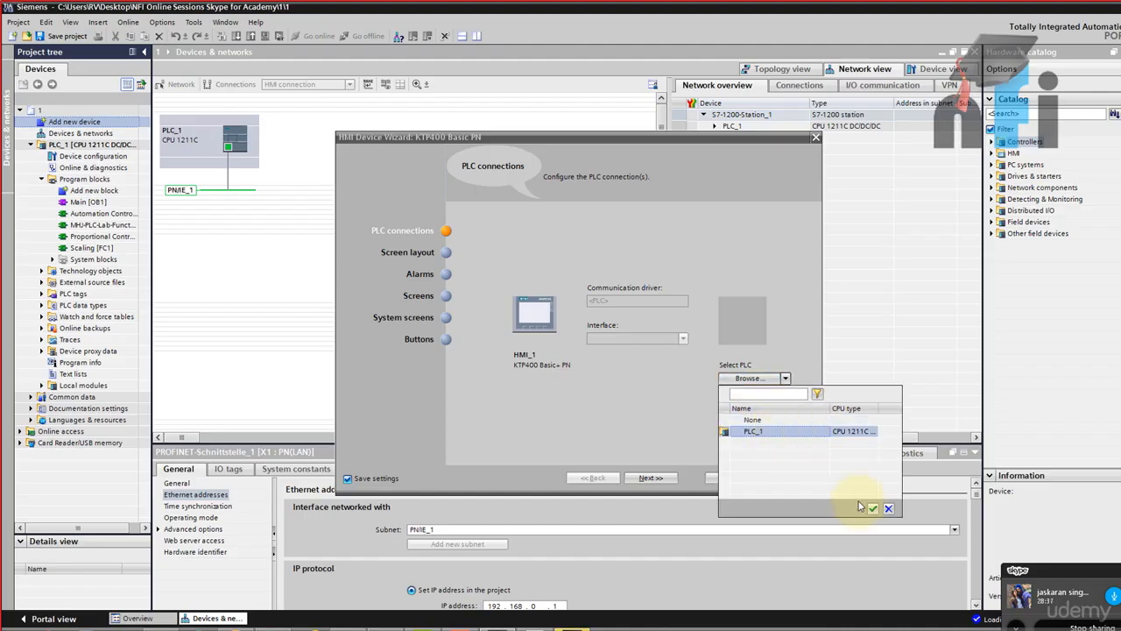
left_click(873, 508)
left_click(666, 479)
left_click(666, 479)
left_click(666, 479)
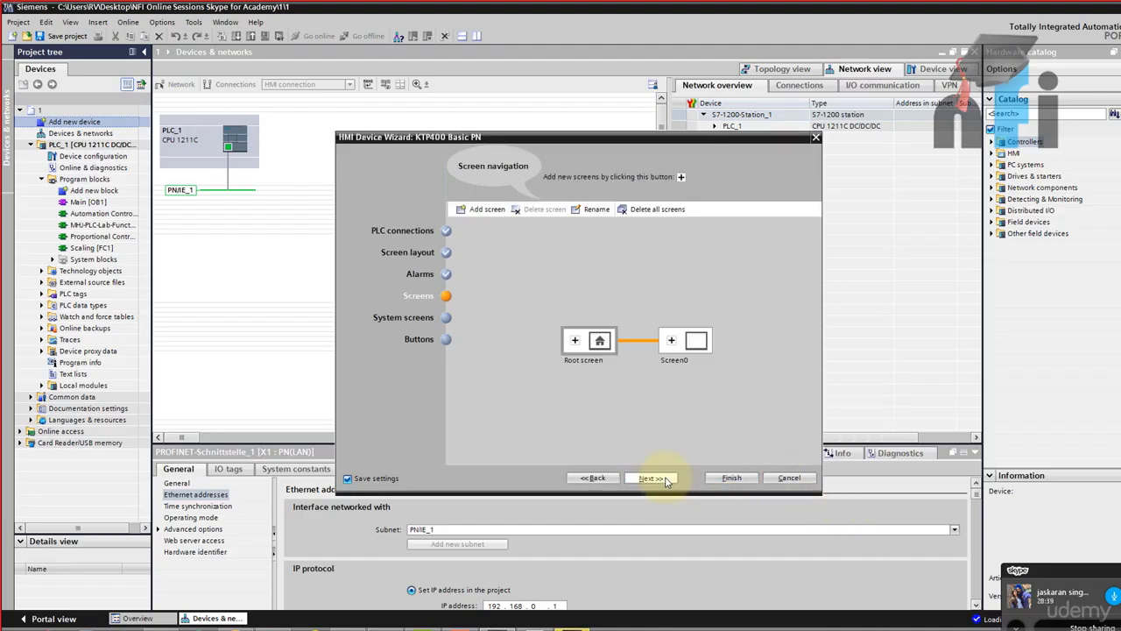
left_click(665, 479)
left_click(665, 479)
left_click(731, 478)
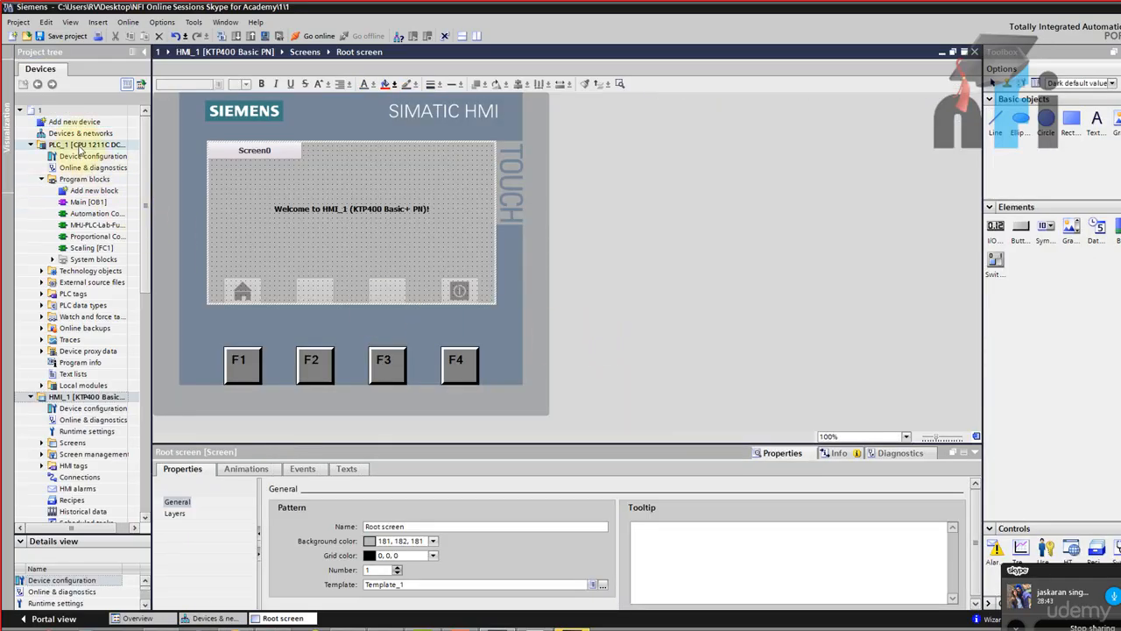
Check the link between PLC_1 and HMI_1 in the network view and in HMI_1's connections list
left_click(93, 135)
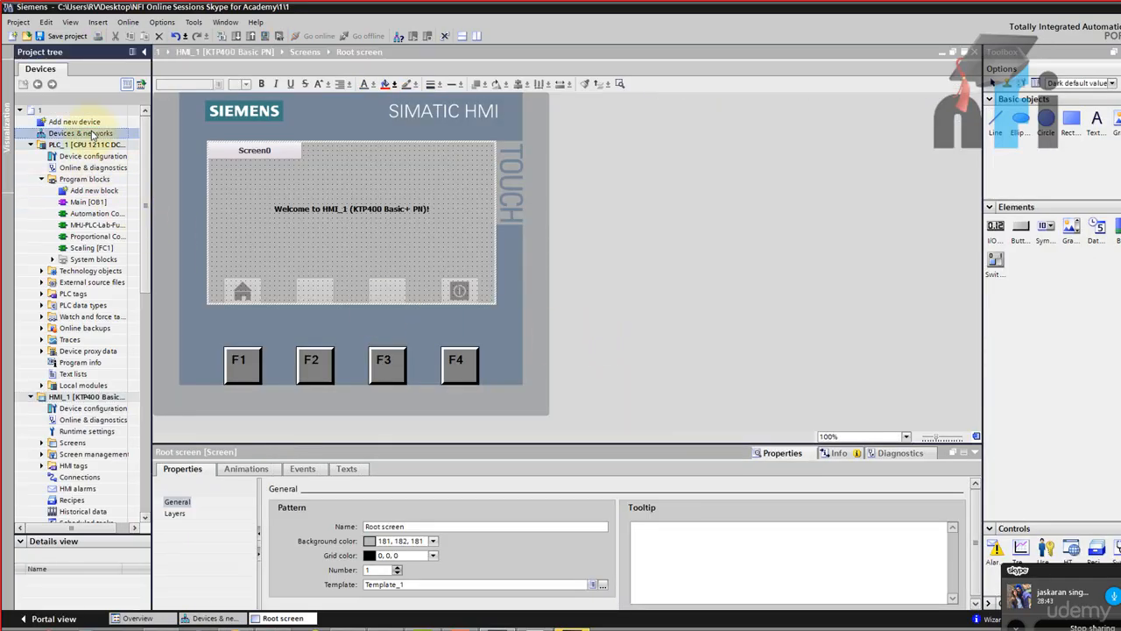
double_click(94, 135)
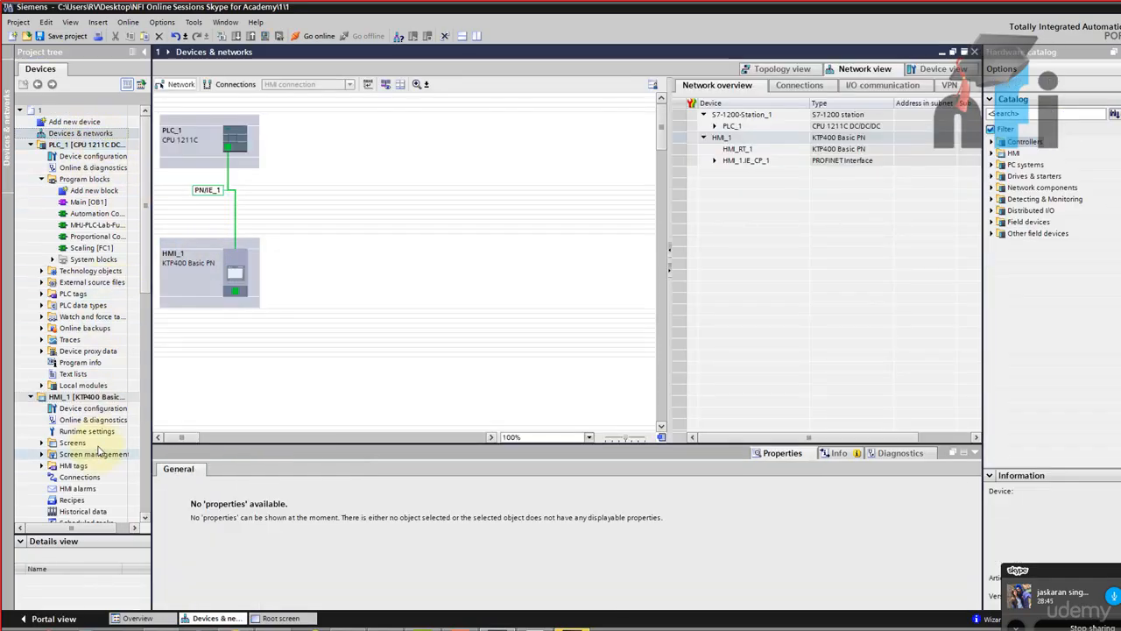
left_click(80, 477)
scroll(85, 476, "down", 2)
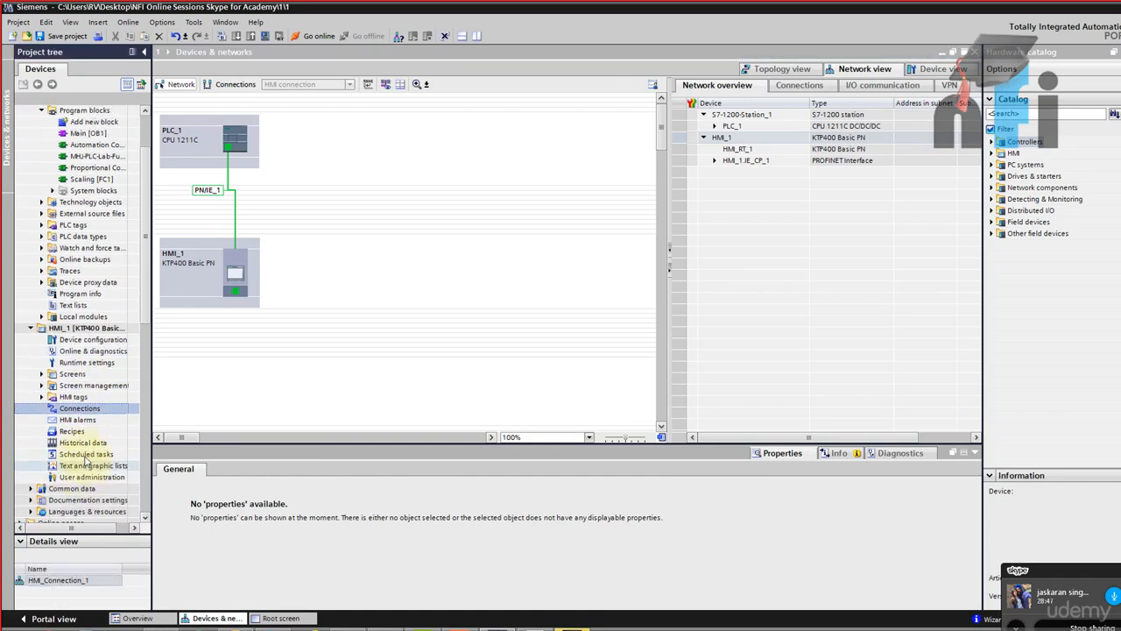
double_click(81, 408)
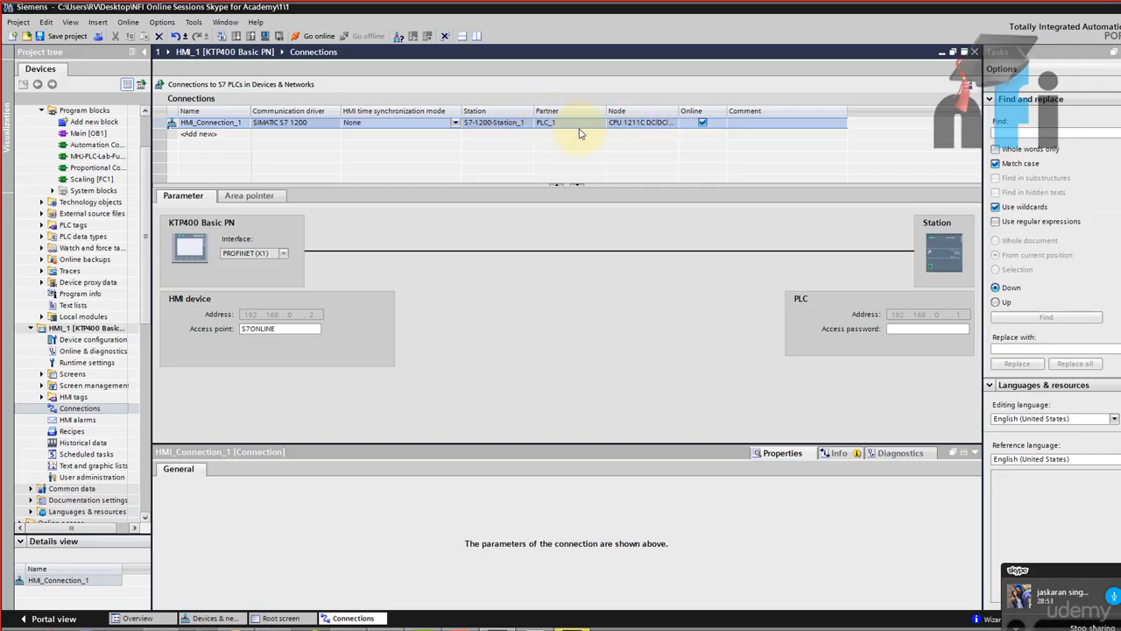
Open HMI_1's root screen and delete the extra screen Screen0
double_click(72, 374)
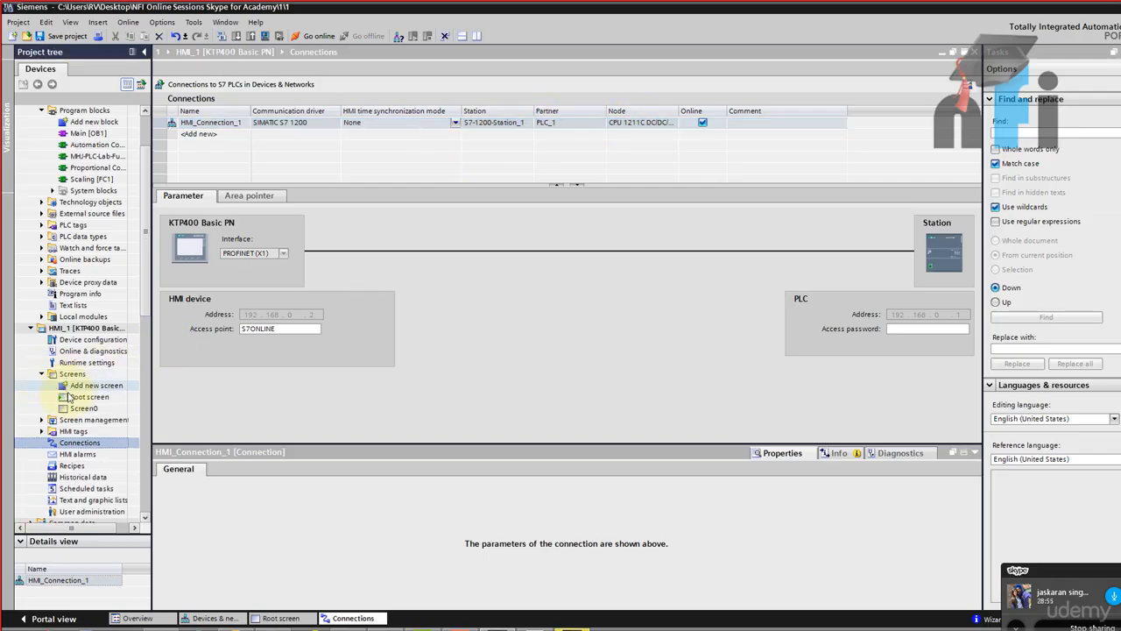
left_click(79, 396)
double_click(75, 399)
right_click(79, 408)
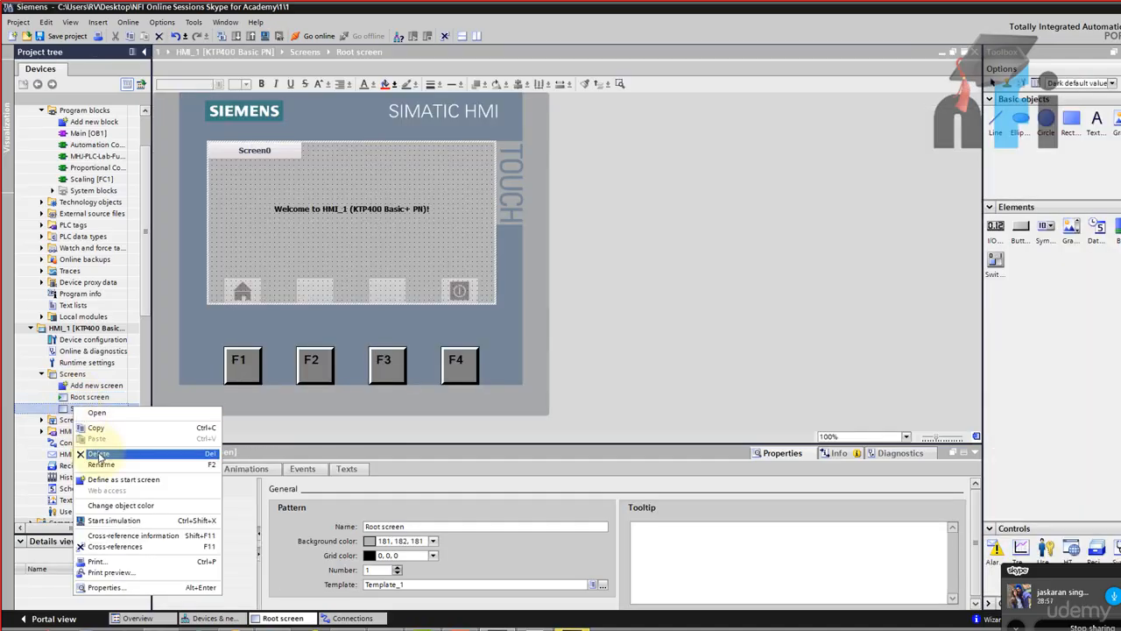
left_click(98, 456)
left_click(608, 350)
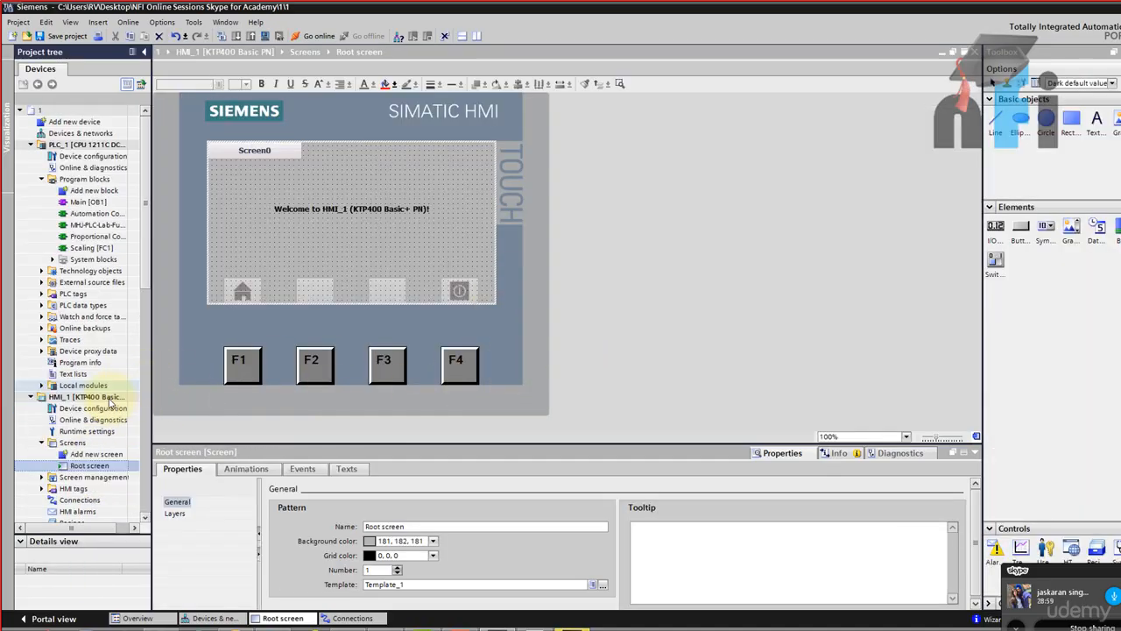
Set the root screen's background color to white
left_click(393, 235)
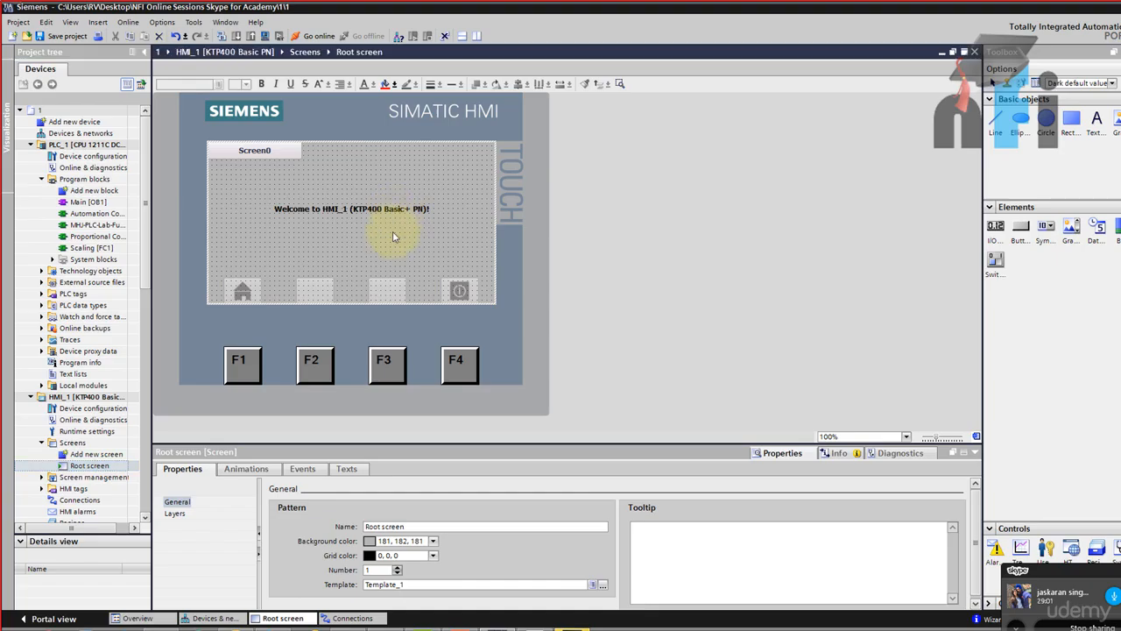
left_click(433, 540)
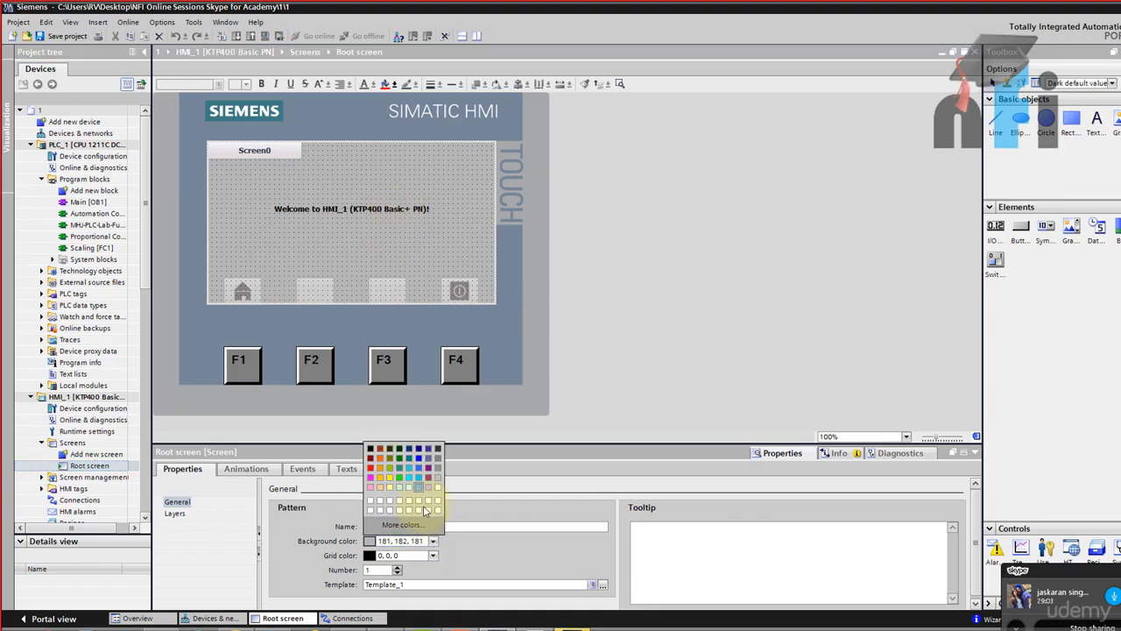
left_click(429, 498)
Move the welcome text to the top center of the root screen and delete the Screen0 button
left_click_drag(388, 207, 333, 151)
left_click(292, 151)
key("Delete")
Replace the welcome text with "Liquid Level Control" and set its font size to 16
double_click(333, 151)
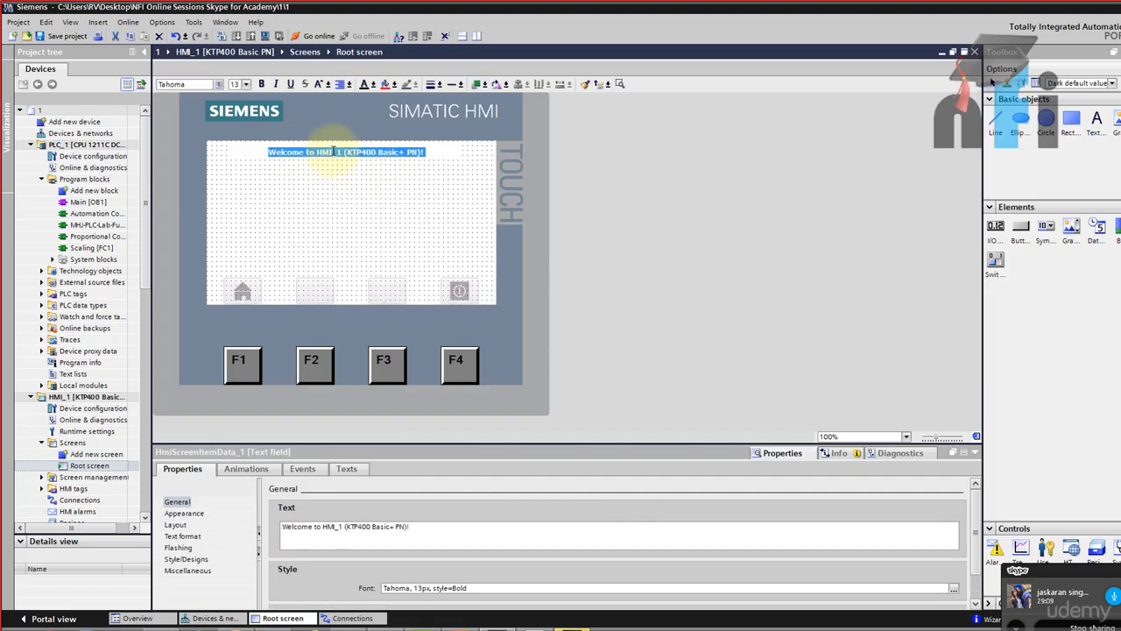
type("Liquid ControlLevel")
left_click(246, 84)
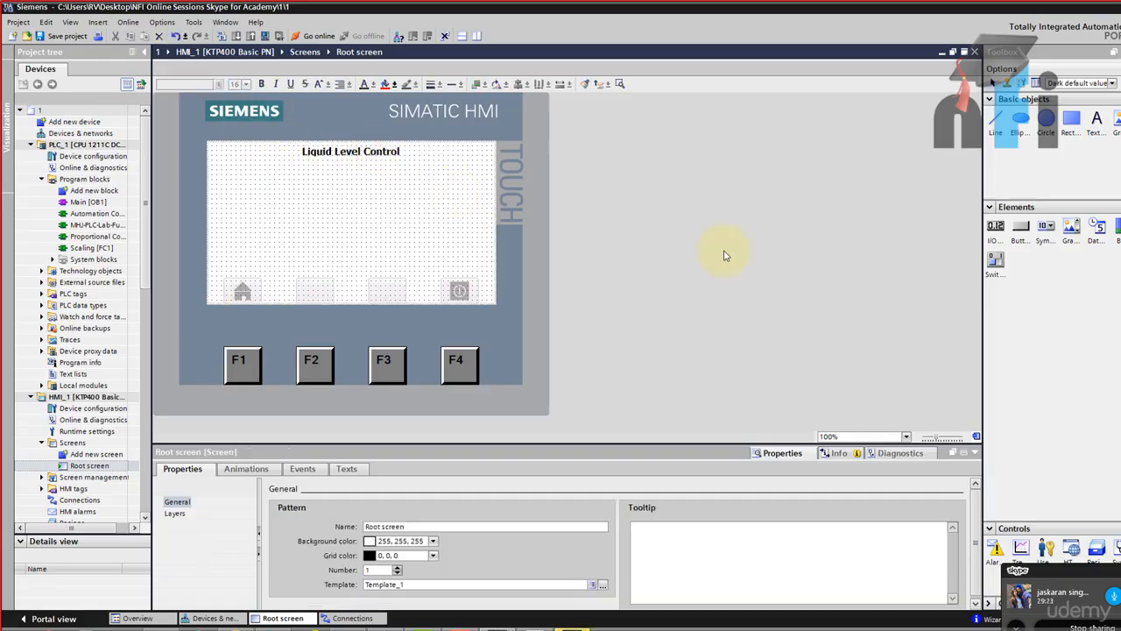
Add a text field "Proportional Gain, Kp" below the title and a copy of it beneath reading "Set Point"
left_click_drag(1096, 123, 264, 169)
left_click_drag(935, 436, 944, 437)
double_click(350, 225)
type("Proportional Gain, Kp")
left_click_drag(469, 225, 441, 224)
key("ctrl+v")
double_click(388, 261)
type("Set Point")
left_click(418, 281)
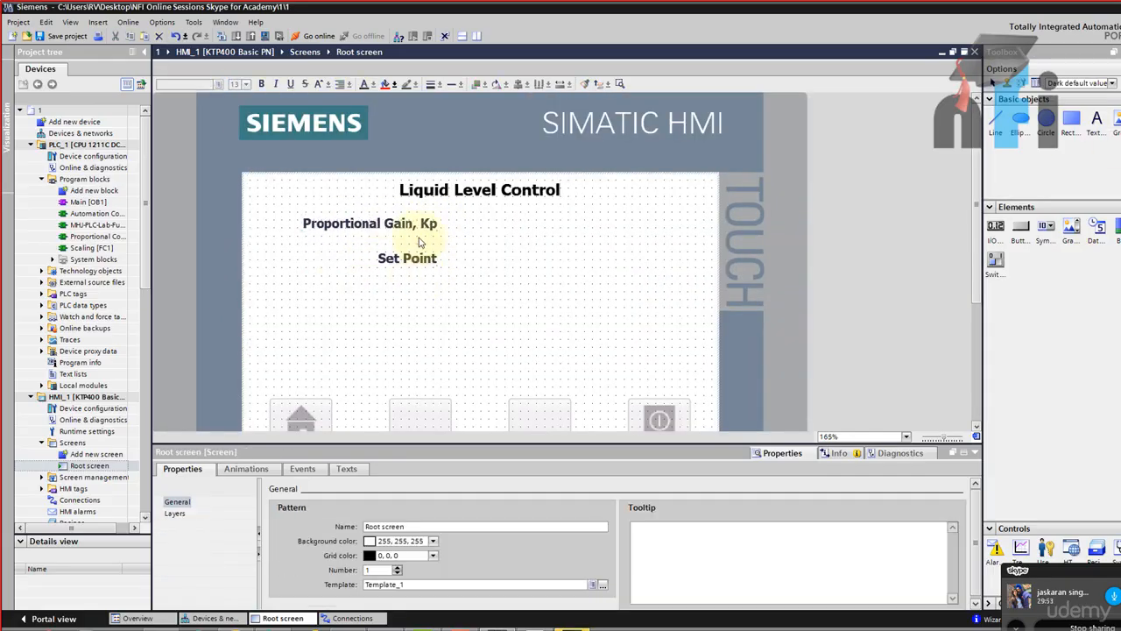
Add a "Feedback" label below Set Point and space the labels evenly down the screen
key("ctrl+v")
double_click(405, 296)
type("Feedback")
left_click(410, 328)
left_click_drag(678, 444, 678, 469)
left_click_drag(408, 296, 409, 306)
left_click_drag(407, 264, 407, 273)
Place an I/O field in Input/output mode beside the Proportional Gain, Kp label
left_click_drag(995, 226, 498, 228)
left_click(417, 519)
left_click_drag(500, 470, 500, 438)
left_click(347, 531)
left_click(525, 297)
left_click(500, 230)
left_click(367, 593)
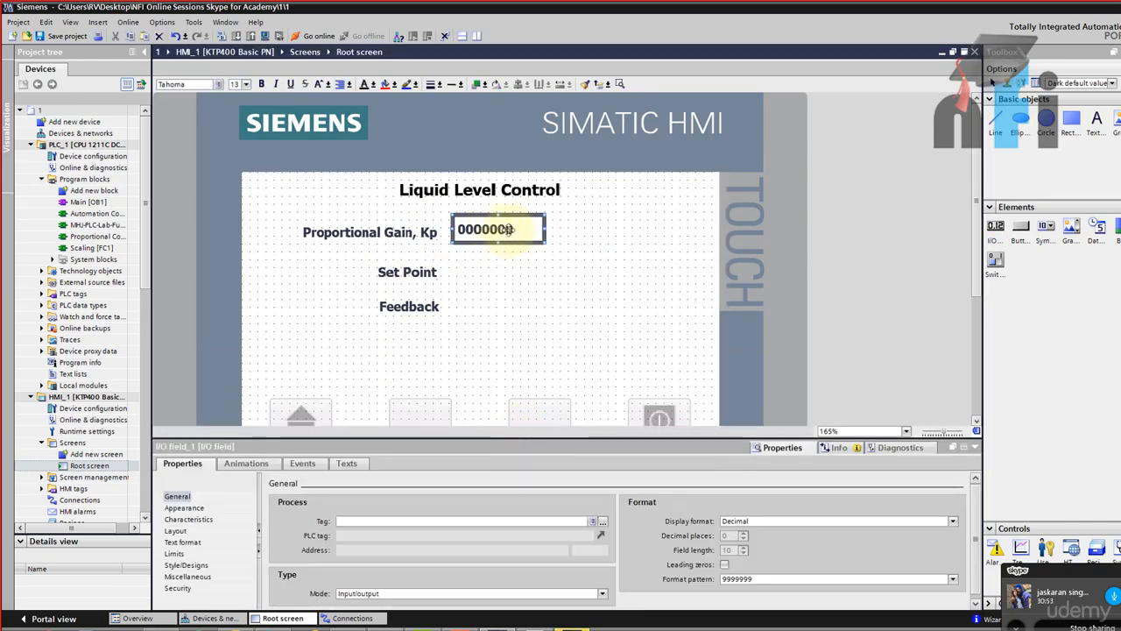
left_click(368, 579)
Set the I/O field's border width to 2 and shrink the field to suit the label row
left_click(184, 507)
left_click(750, 523)
left_click_drag(544, 214, 485, 271)
Add an "Error" label below Feedback and copy the I/O field beside Set Point, Feedback and Error
key("ctrl+v")
left_click_drag(419, 322, 415, 347)
double_click(413, 344)
type("Error")
left_click_drag(493, 324, 485, 354)
left_click(469, 242)
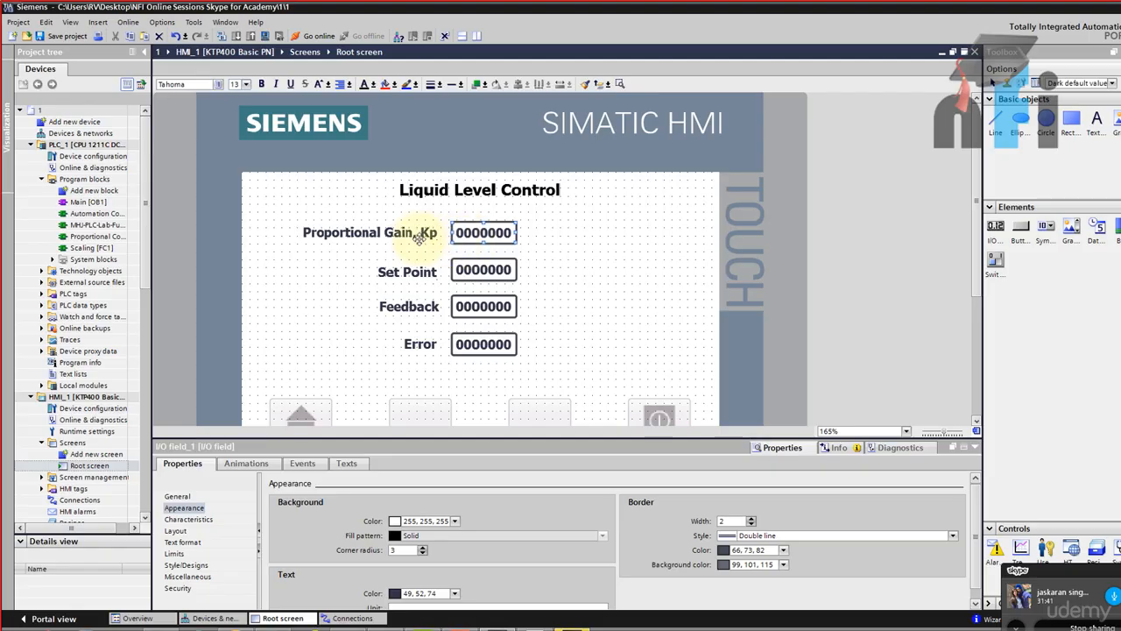
Examine the tags assigned to the Proportional Control Logic block's inputs in Main [OB1]
left_click(88, 207)
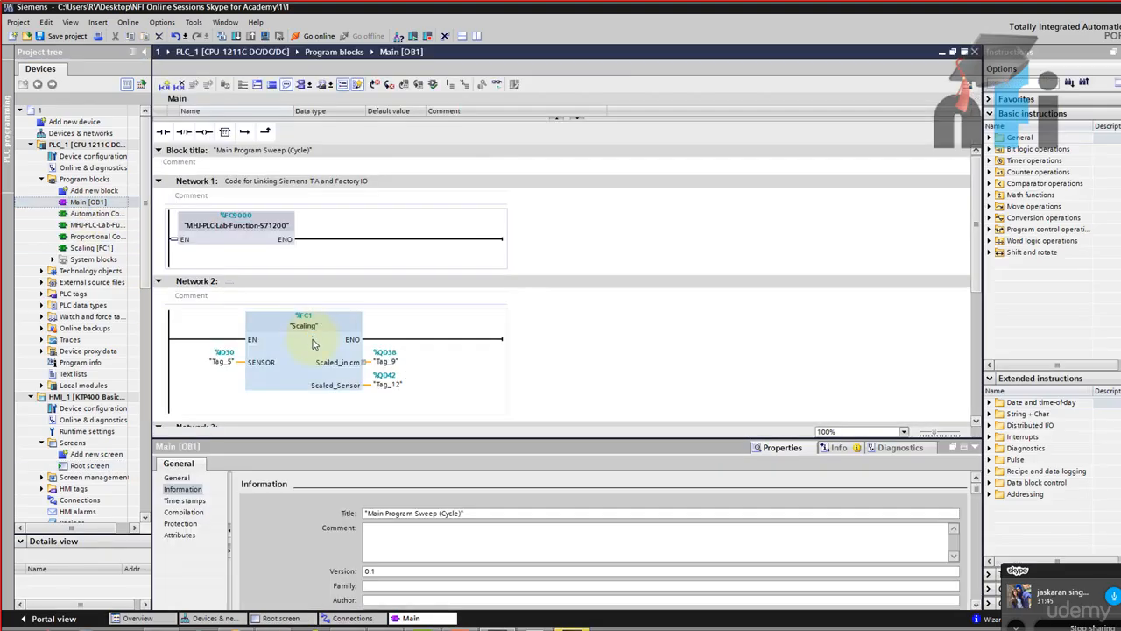
left_click(413, 300)
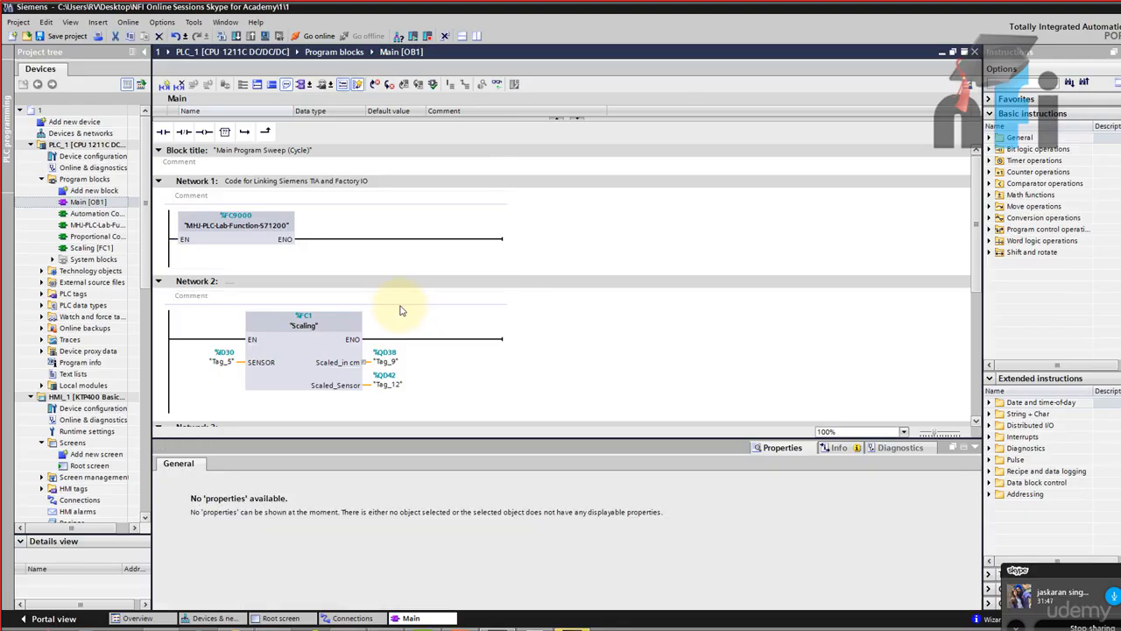
scroll(400, 310, "down", 5)
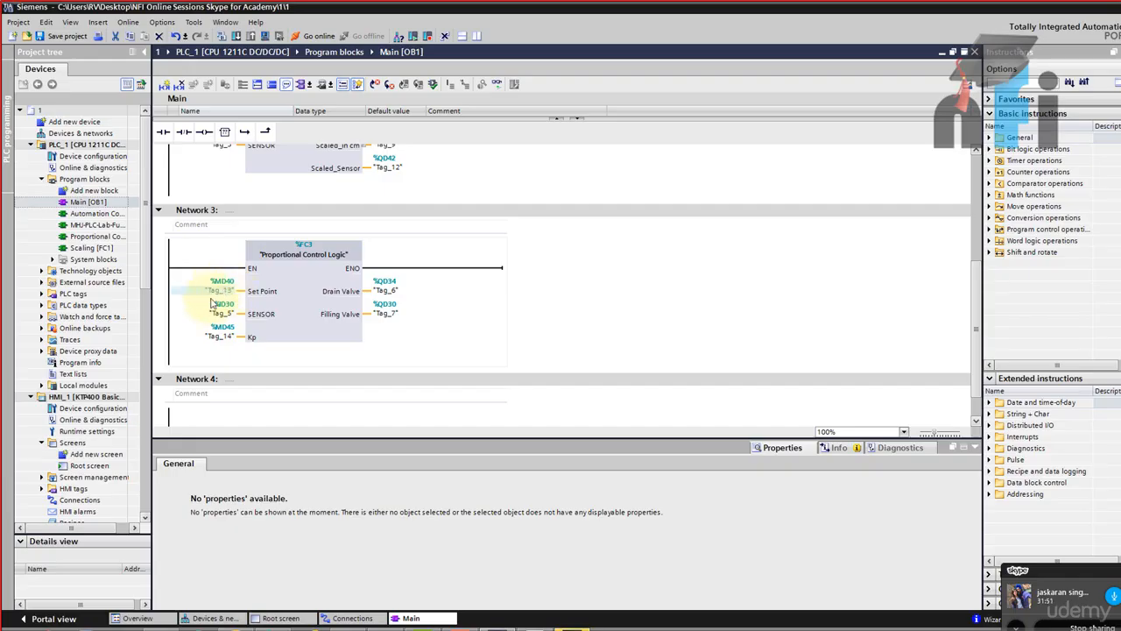
Link the root screen's Proportional Gain, Kp I/O field to PLC tag Tag_14 from PLC_1's standard variable table
left_click(282, 617)
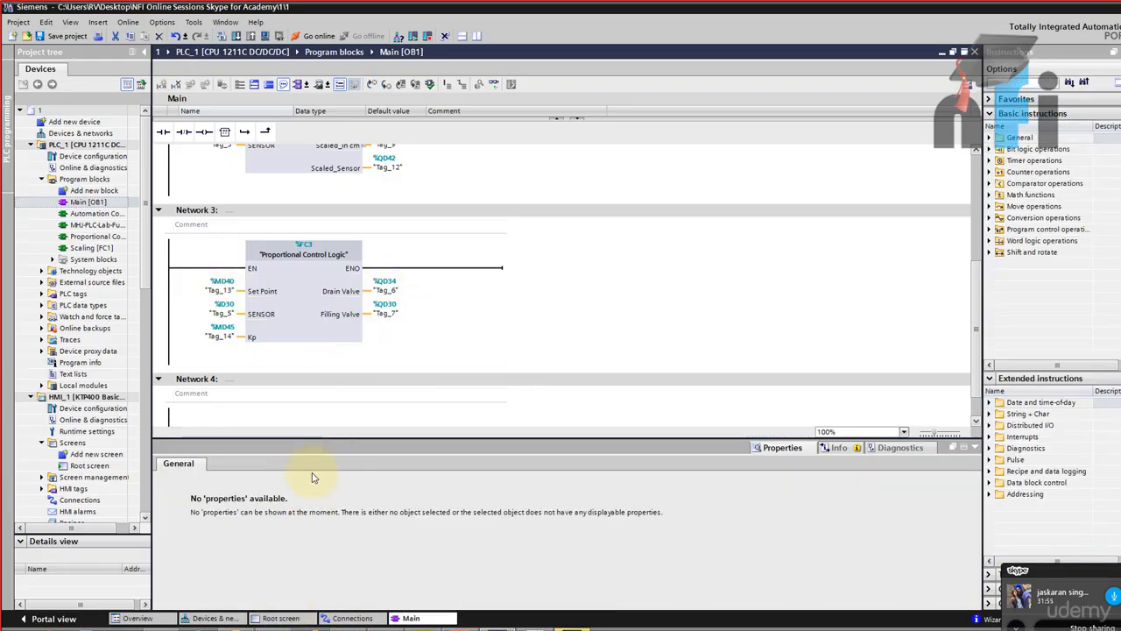
double_click(90, 466)
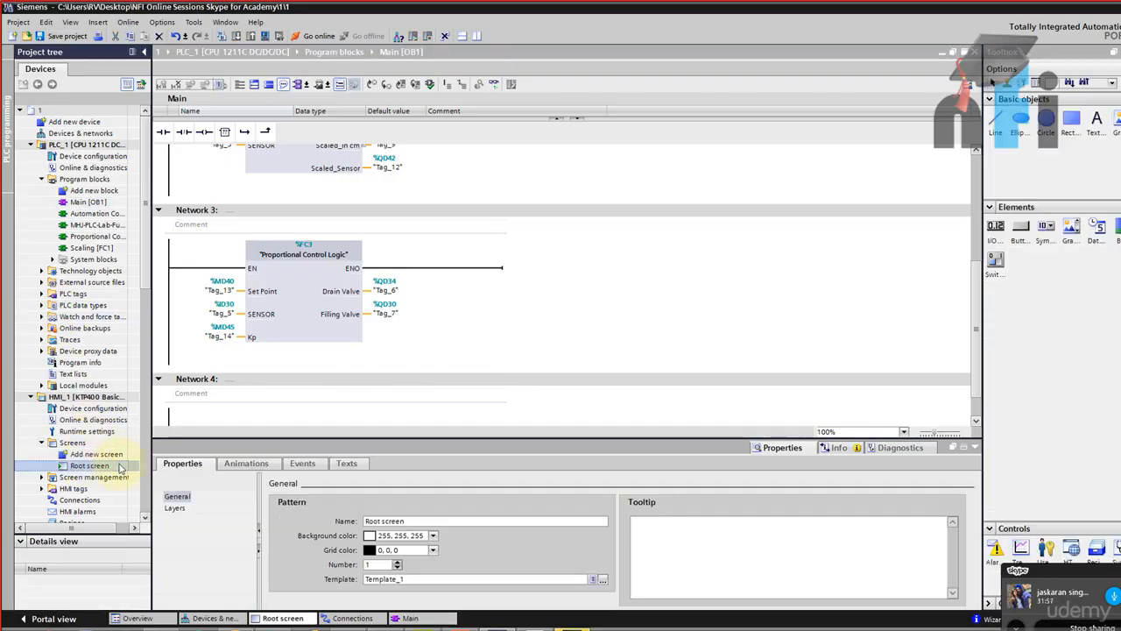
left_click(484, 232)
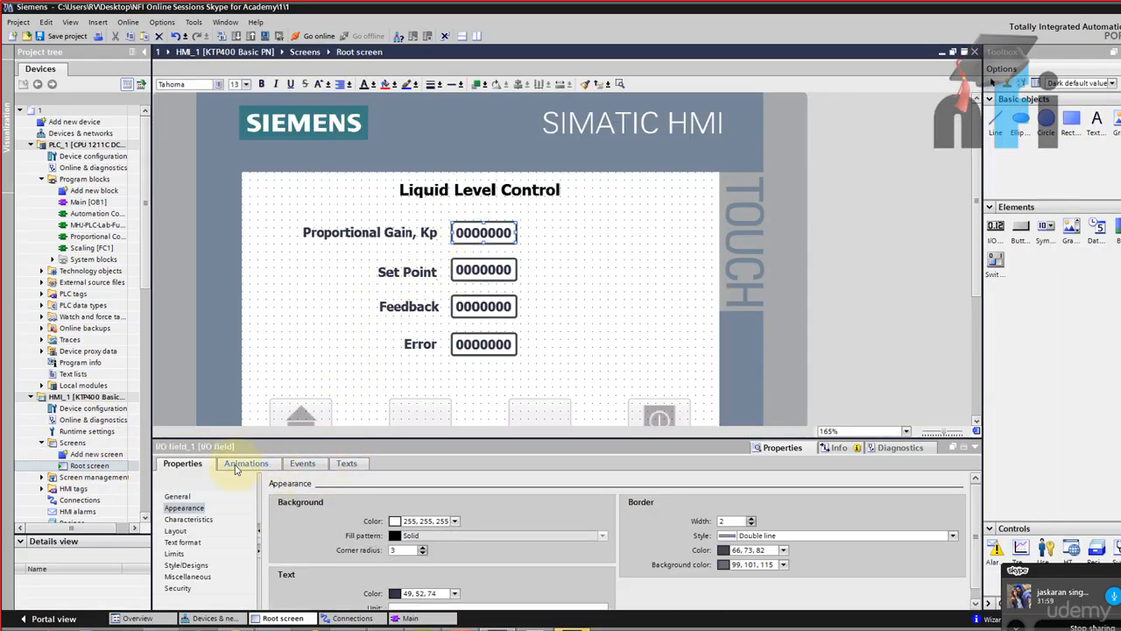
left_click(177, 495)
left_click(601, 522)
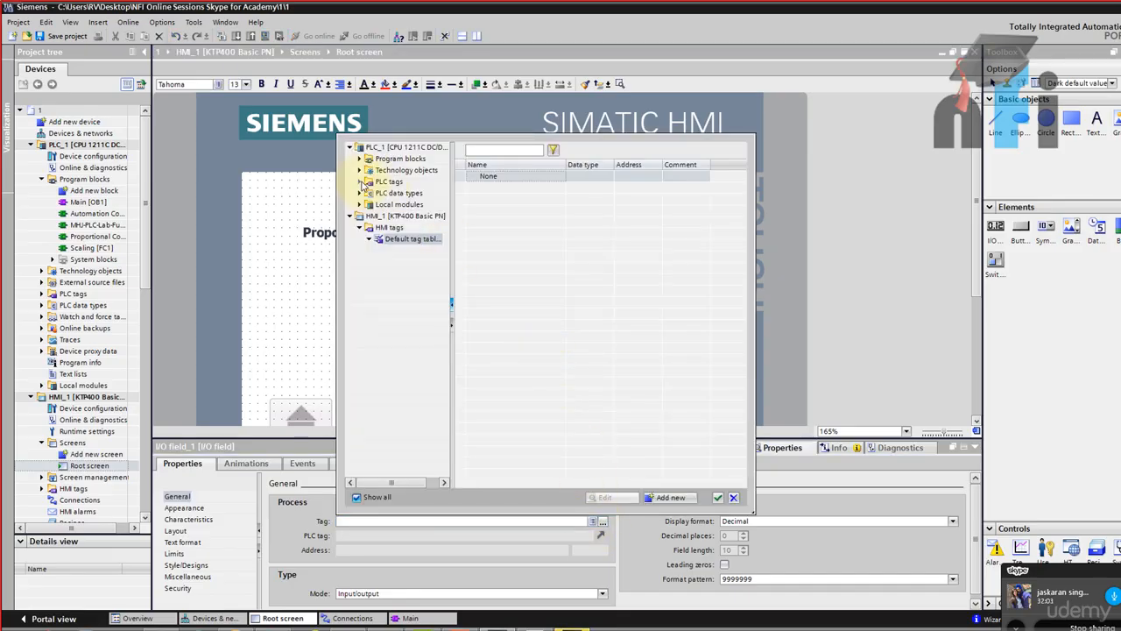
left_click(359, 182)
left_click(395, 194)
left_click(579, 340)
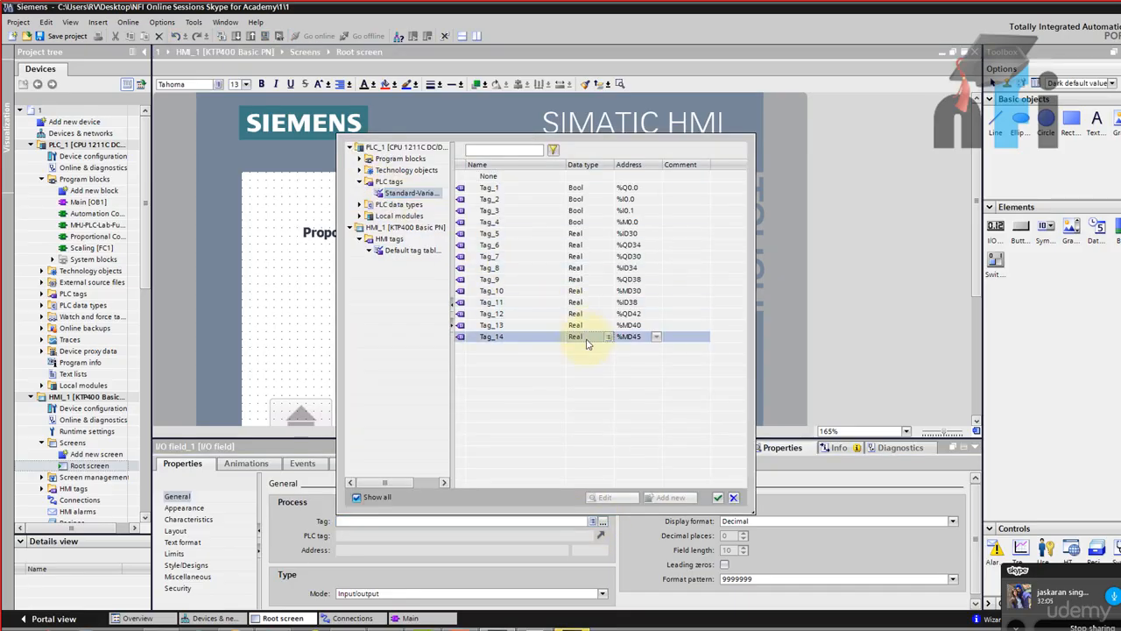
Assign Tag_14 to the Proportional Gain, Kp I/O field and Tag_13 to the Set Point I/O field
left_click(717, 497)
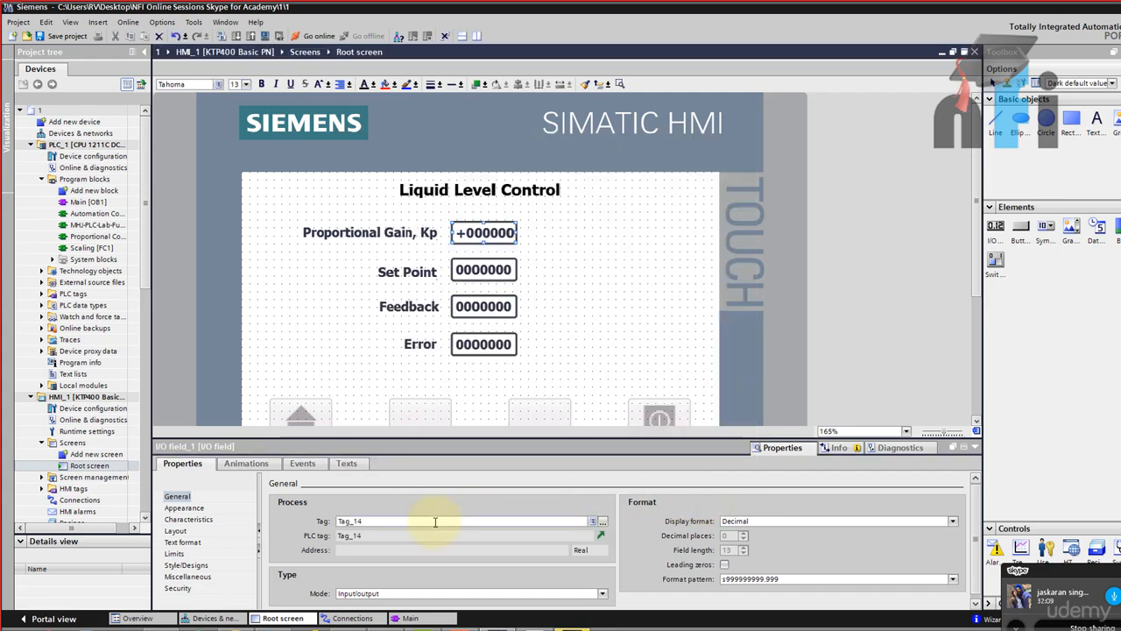
left_click(482, 269)
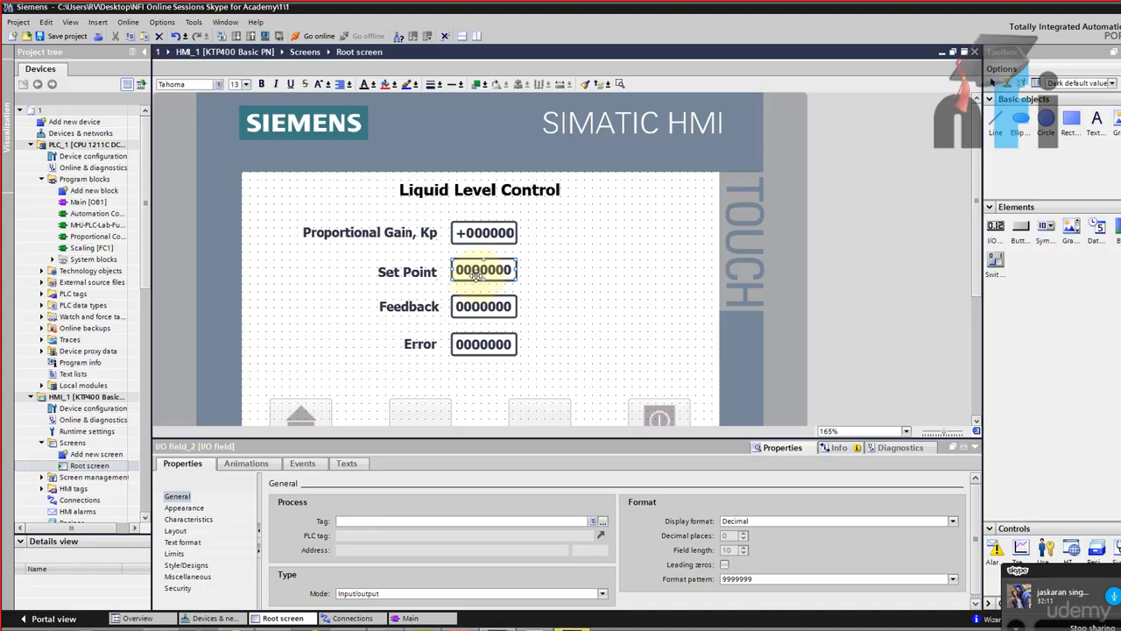
left_click(603, 520)
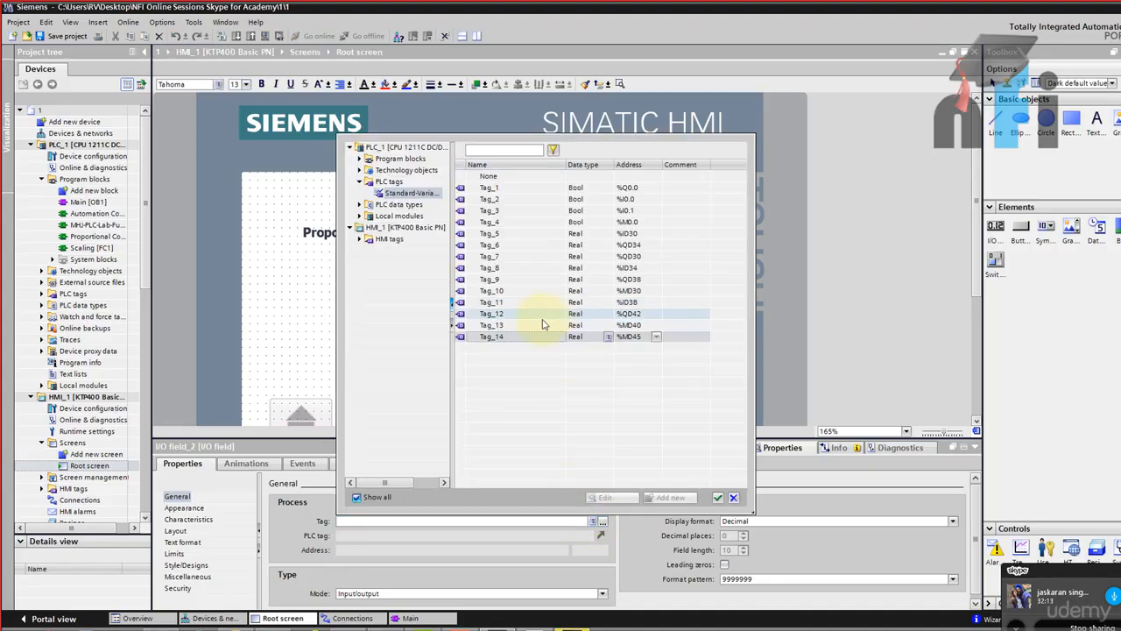
left_click(716, 496)
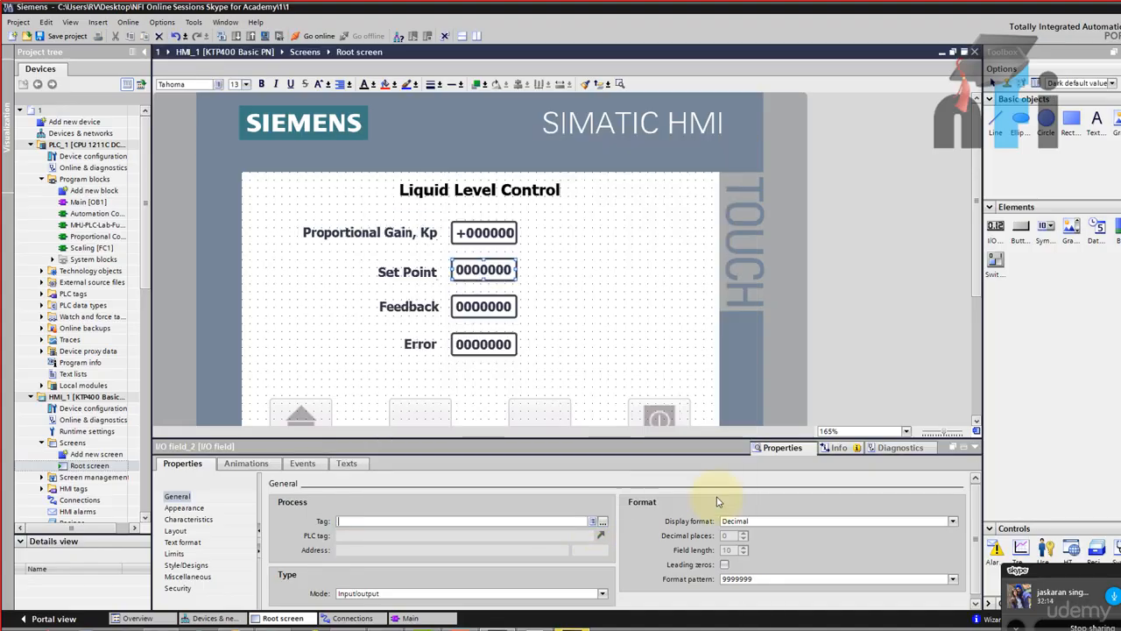
left_click(593, 385)
Switch to Factory I/O and examine the Siemens S7-PLCSIM driver mapping for the address of Tank 1 (Level Meter)
left_click(501, 307)
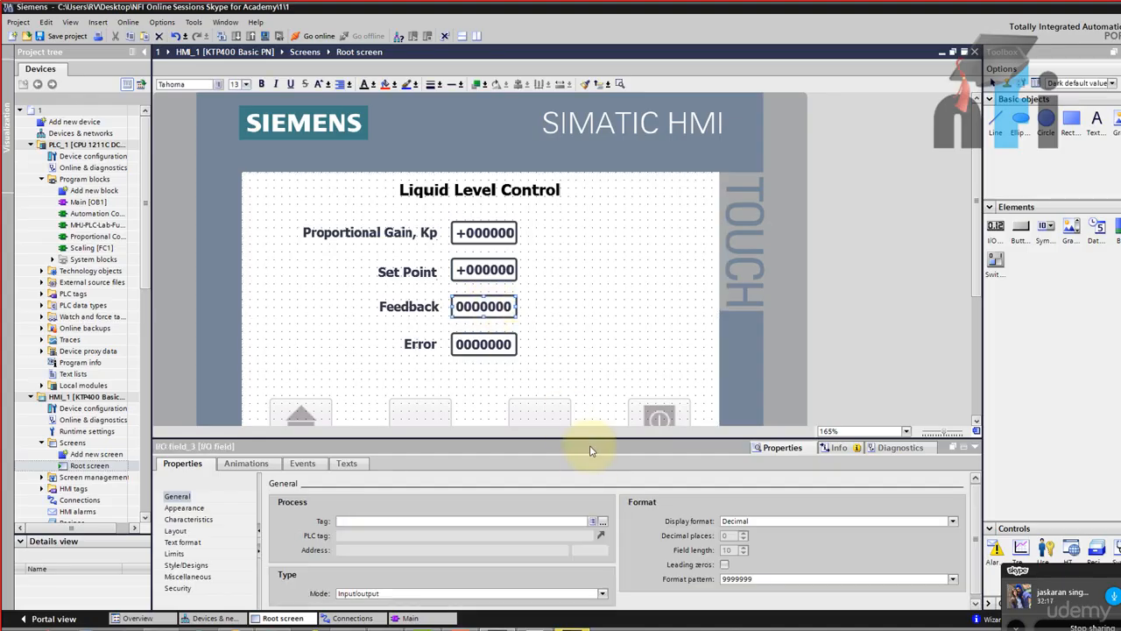
left_click_drag(602, 434, 603, 416)
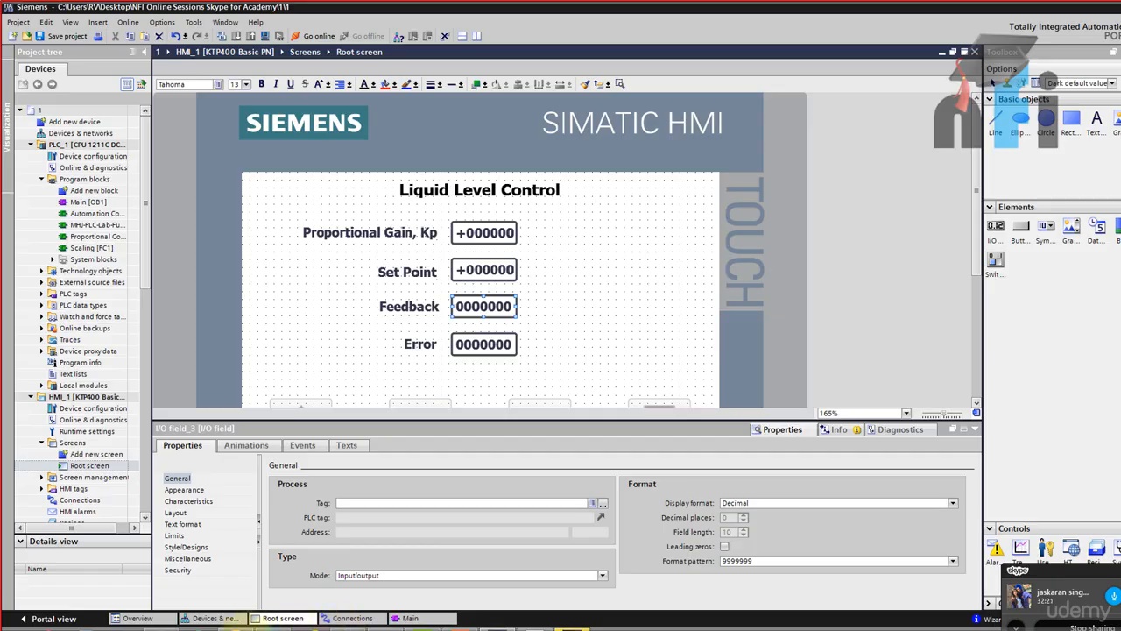
left_click(241, 627)
left_click(964, 343)
scroll(813, 173, "up", 5)
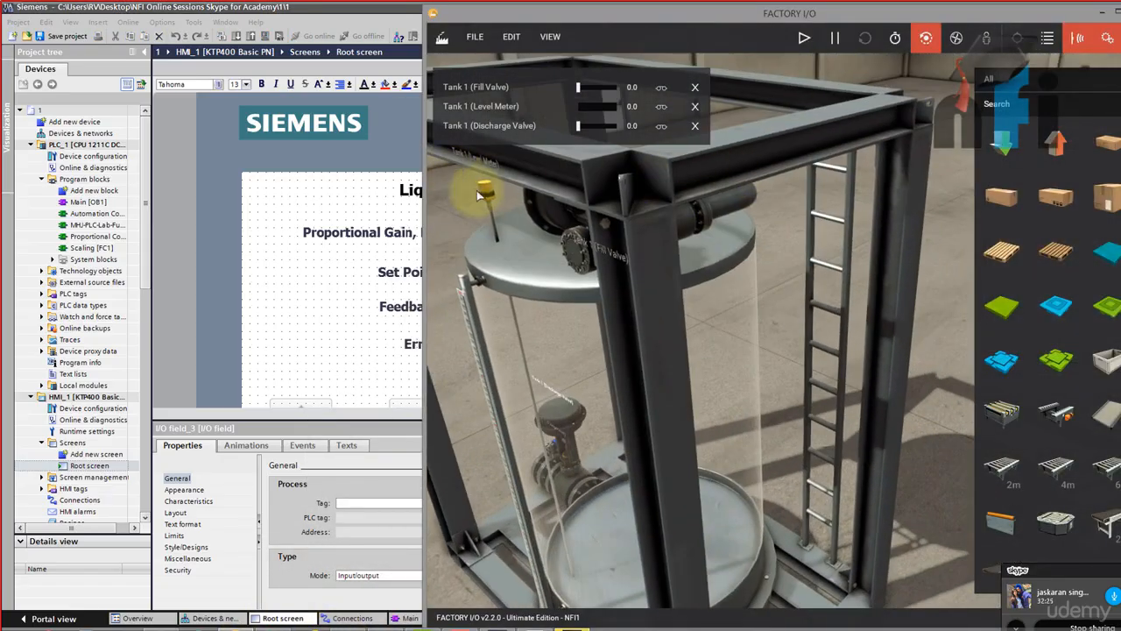
left_click(474, 37)
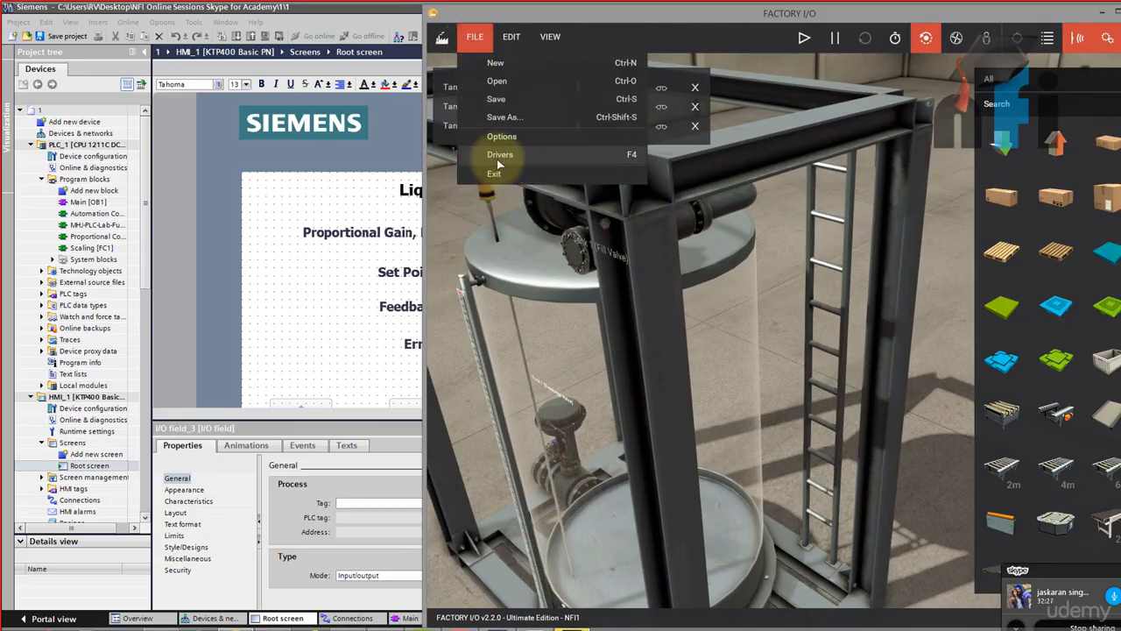
left_click(492, 155)
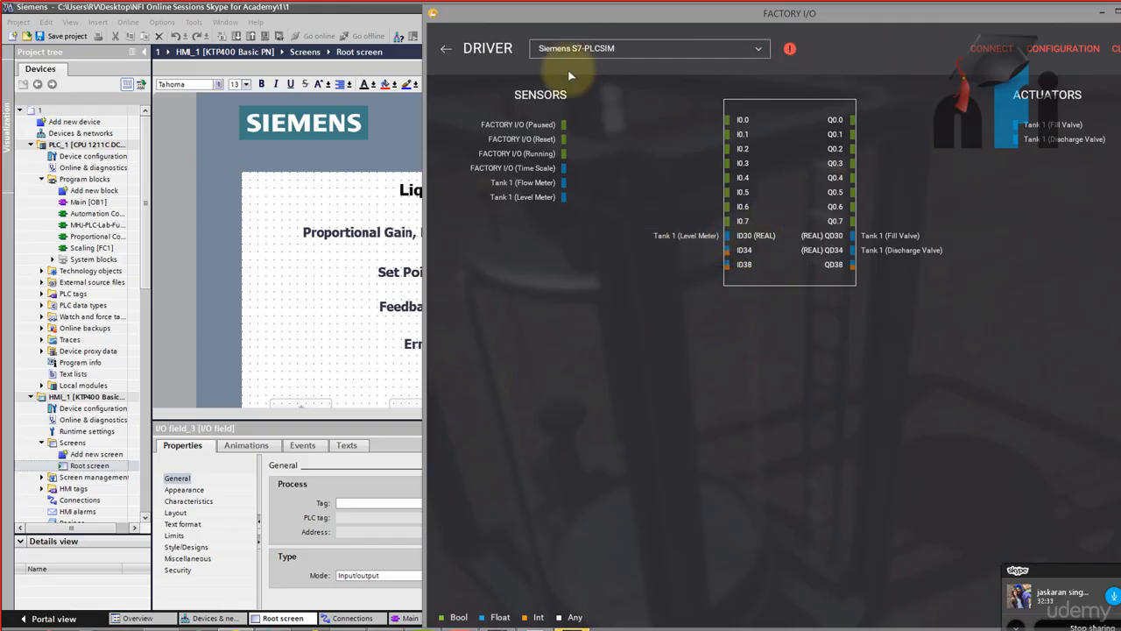
left_click(959, 48)
left_click(473, 51)
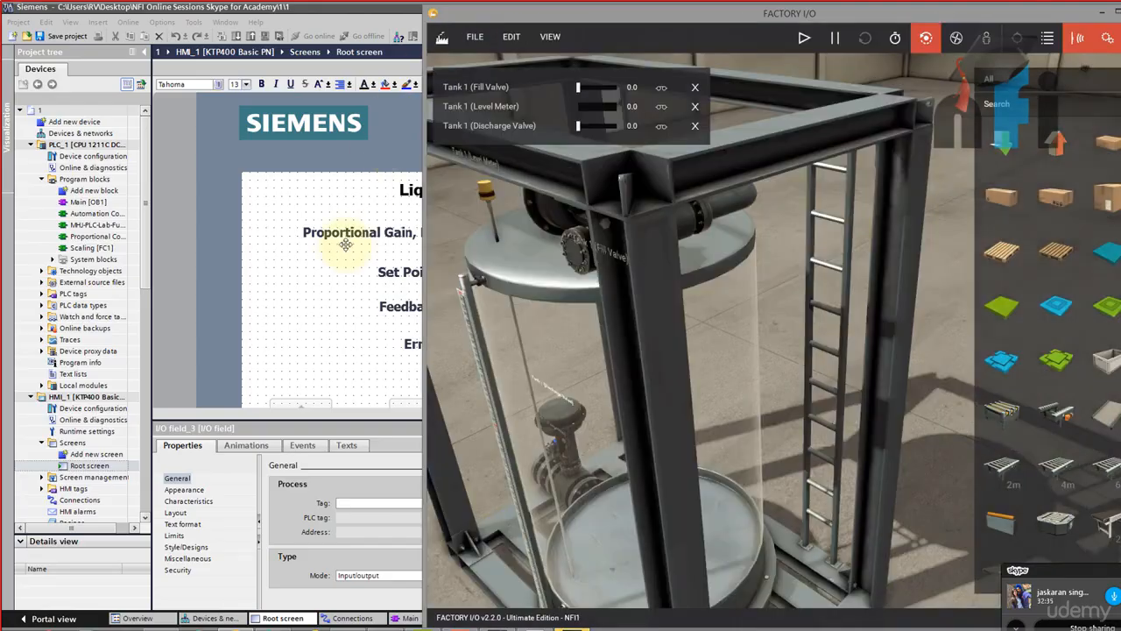
Return to TIA Portal and check which tag feeds the SENSOR input of Proportional Control Logic in Main [OB1]
left_click(365, 180)
left_click(251, 295)
left_click(88, 203)
double_click(87, 203)
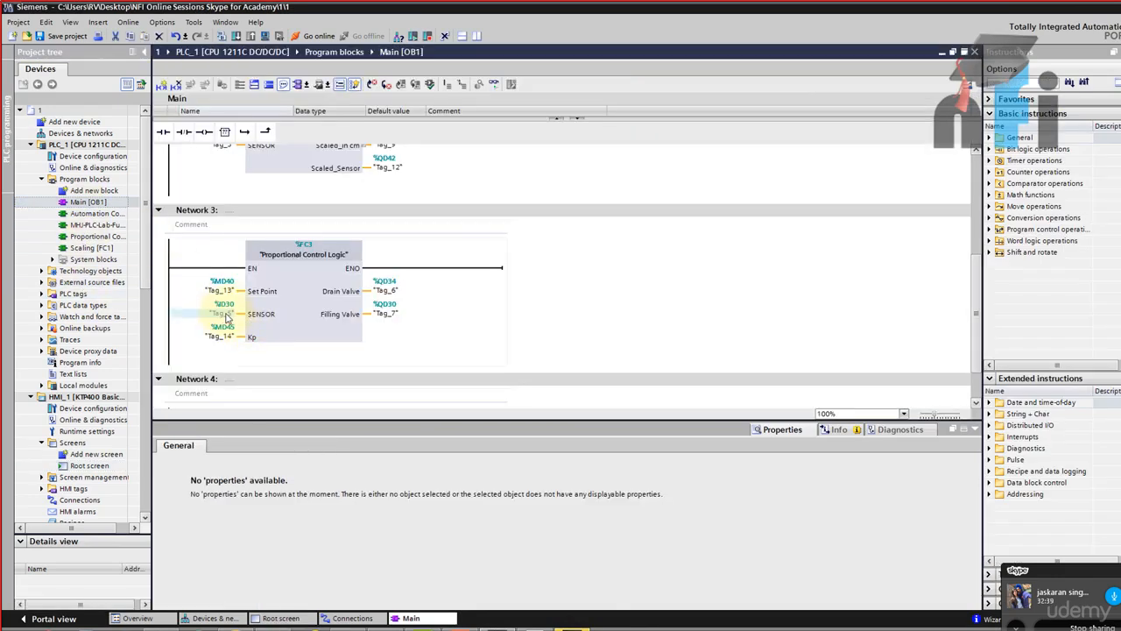
On the Root screen, change the Feedback label to "Feedback (From Sensor)" and move it clear of its I/O field
double_click(89, 465)
left_click(473, 306)
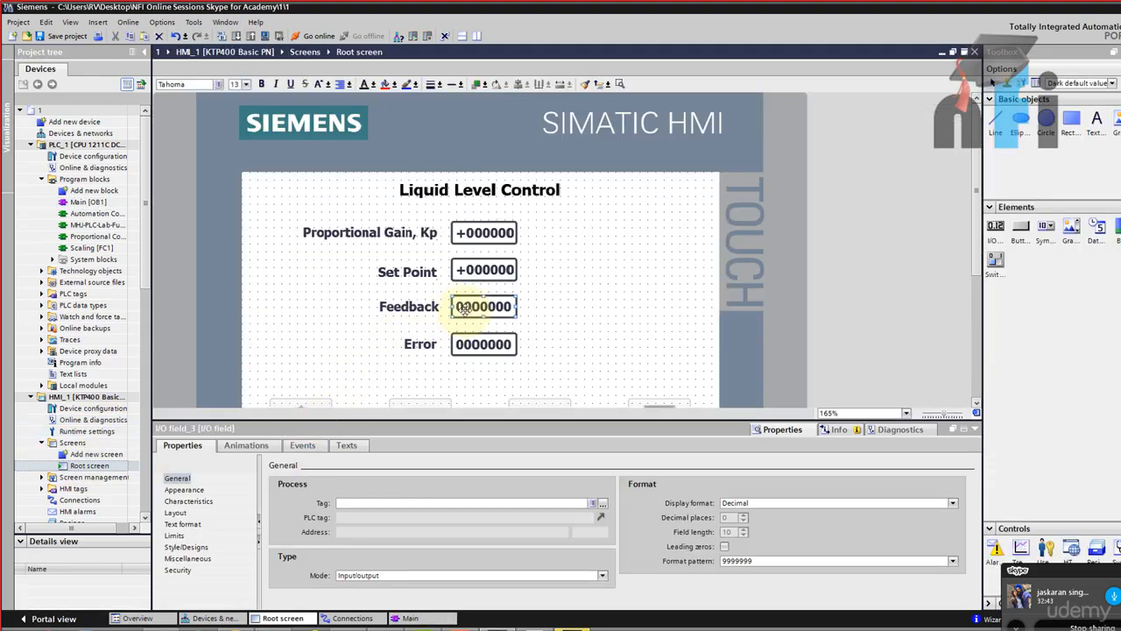
left_click_drag(427, 309, 372, 312)
double_click(372, 308)
left_click(378, 308)
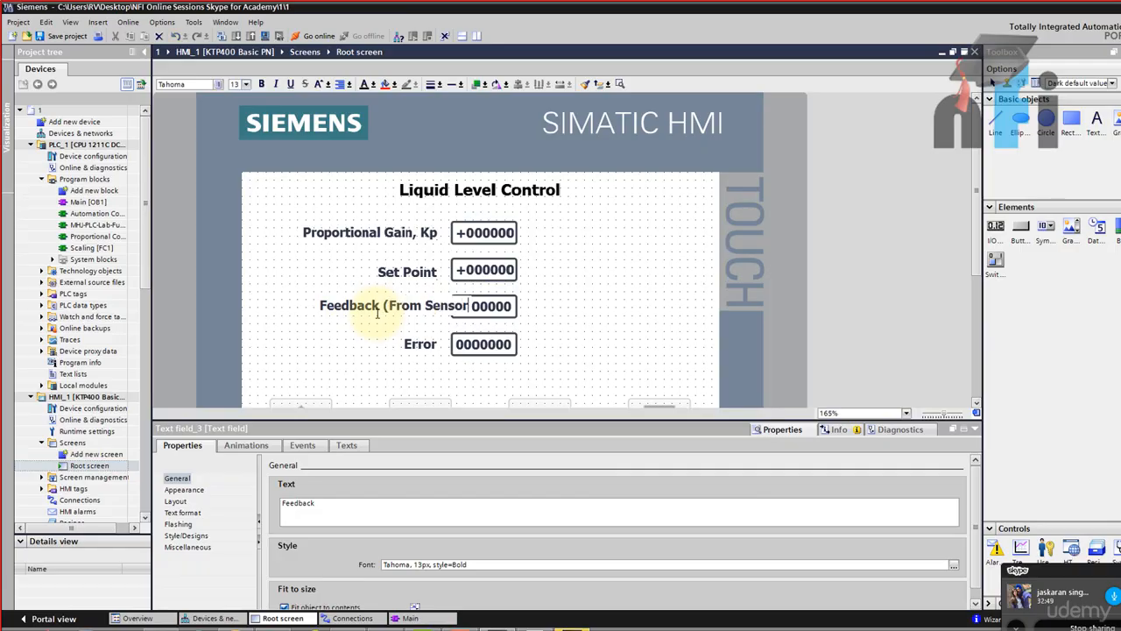
left_click(377, 332)
left_click_drag(403, 314, 361, 315)
Assign the PLC tag Tag_5 (%ID30) to the I/O field beside Feedback (From Sensor)
left_click(484, 306)
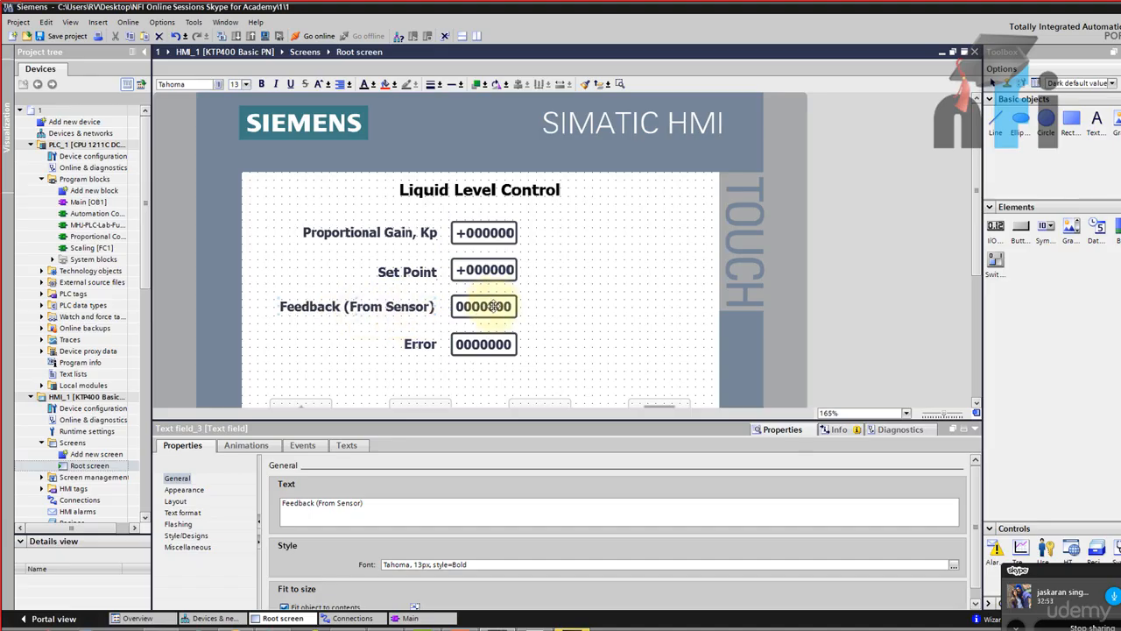
left_click(602, 503)
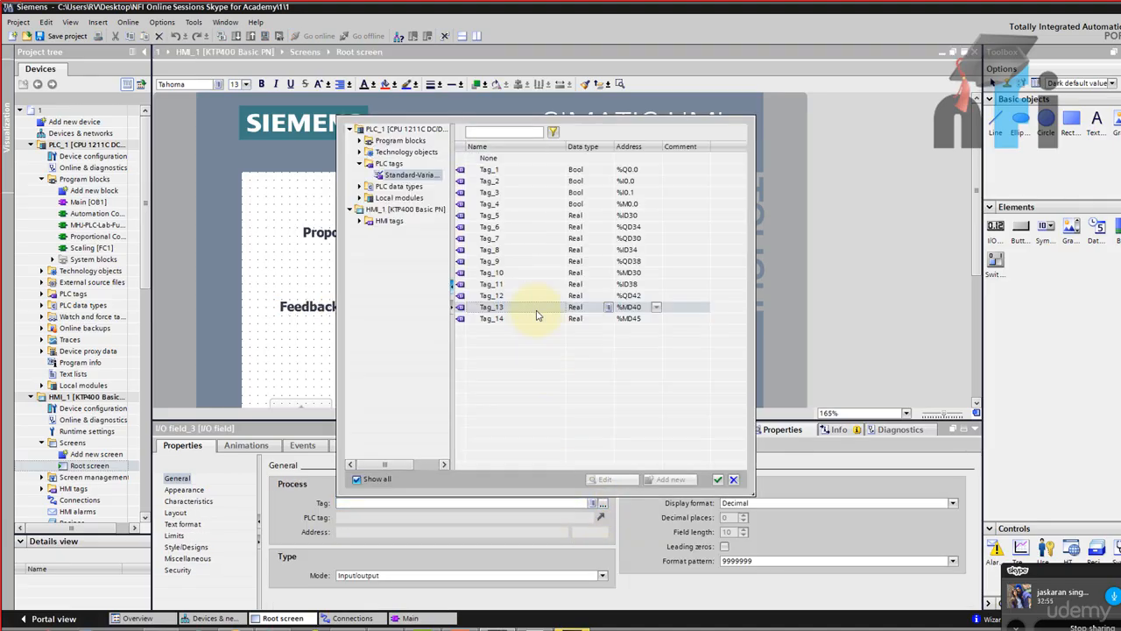
left_click(631, 218)
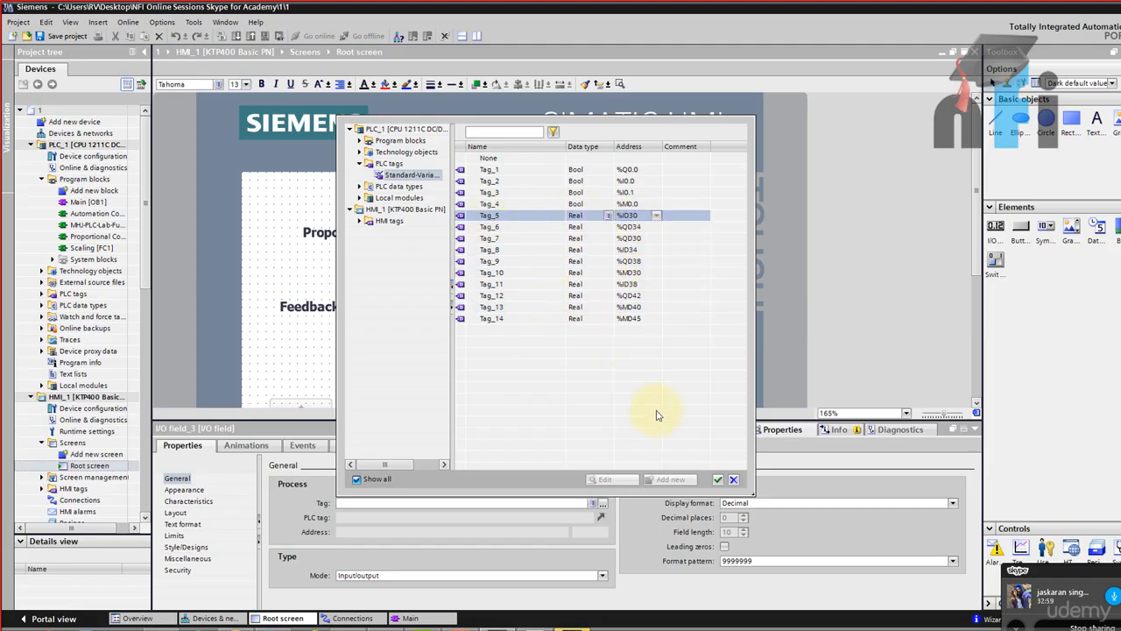
left_click(711, 480)
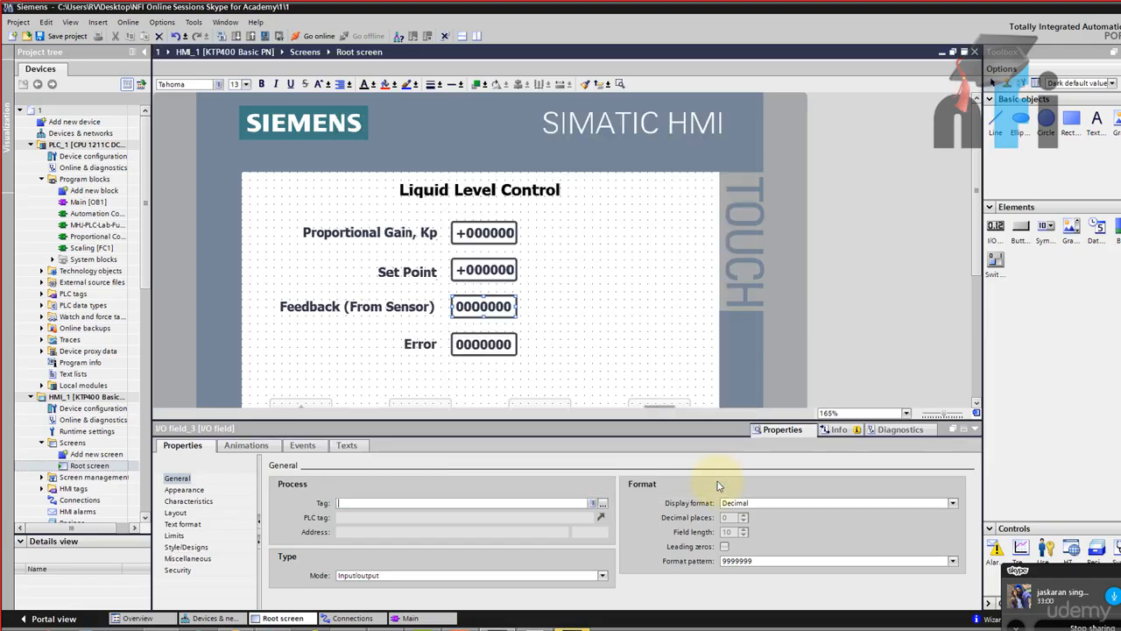
left_click(571, 355)
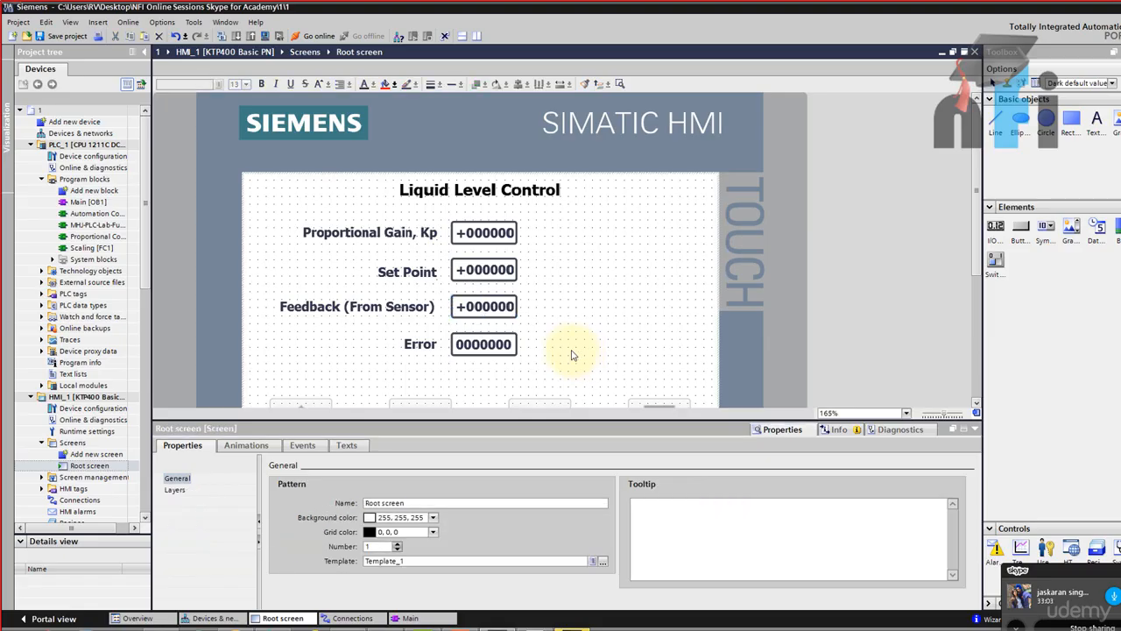
Open the Proportional Control Logic block from Main [OB1] and examine how it calculates the error for the Error field
left_click(419, 345)
left_click(472, 347)
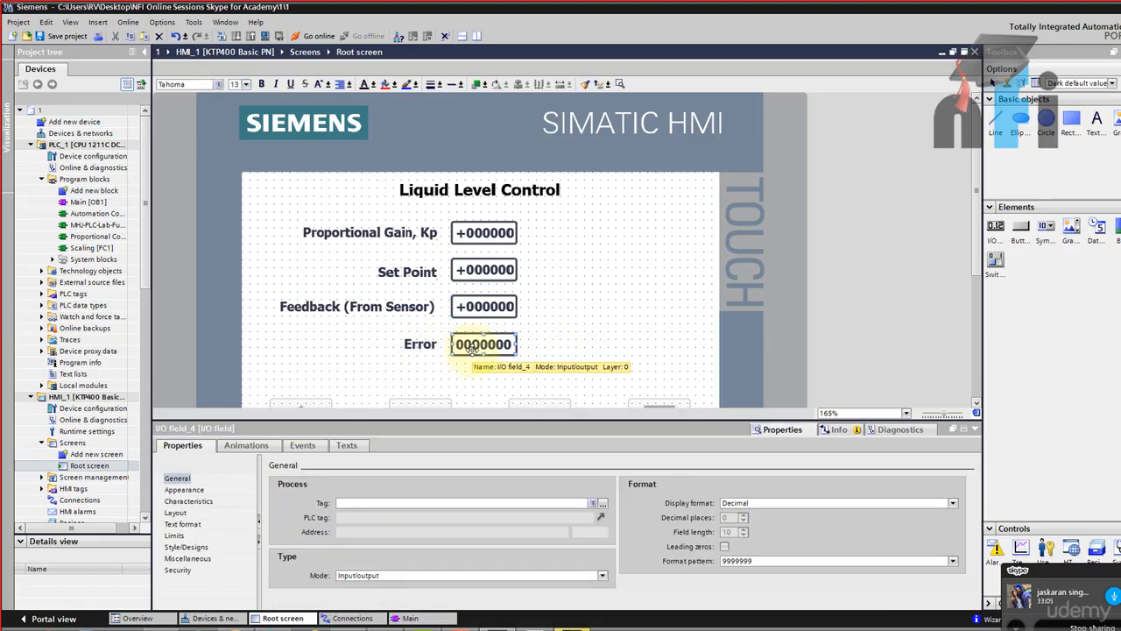
double_click(131, 201)
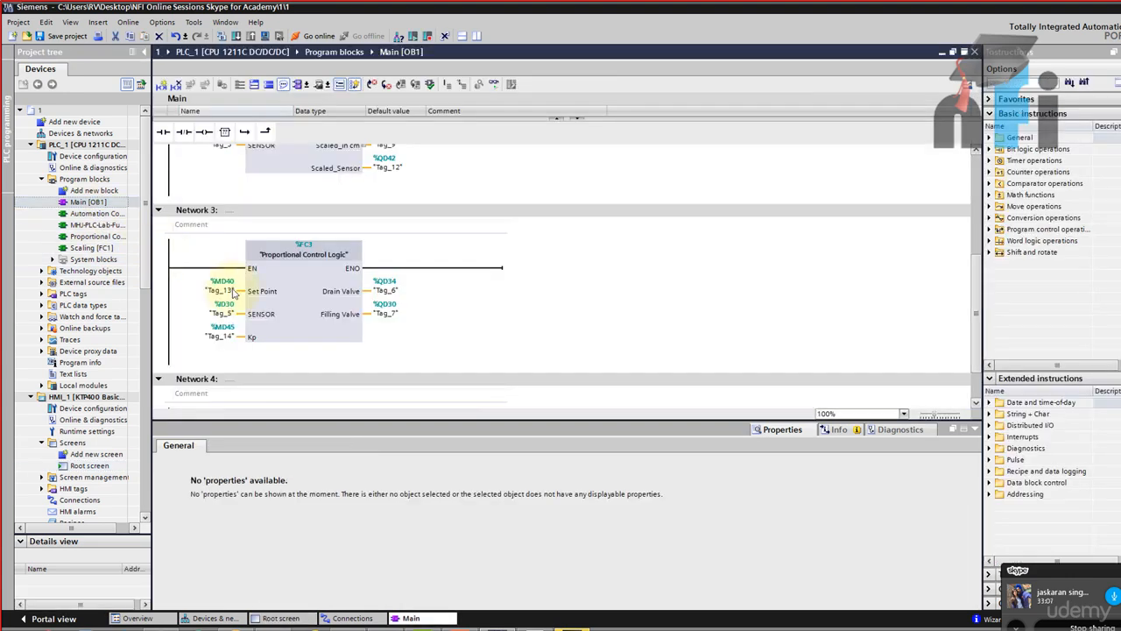
left_click(329, 296)
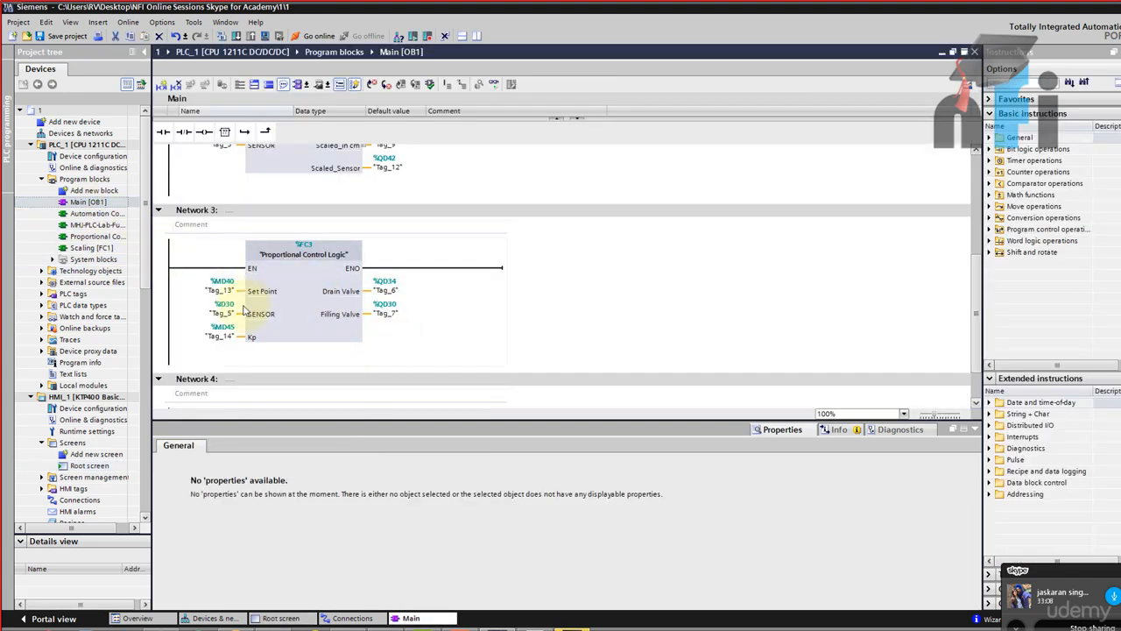
left_click(297, 294)
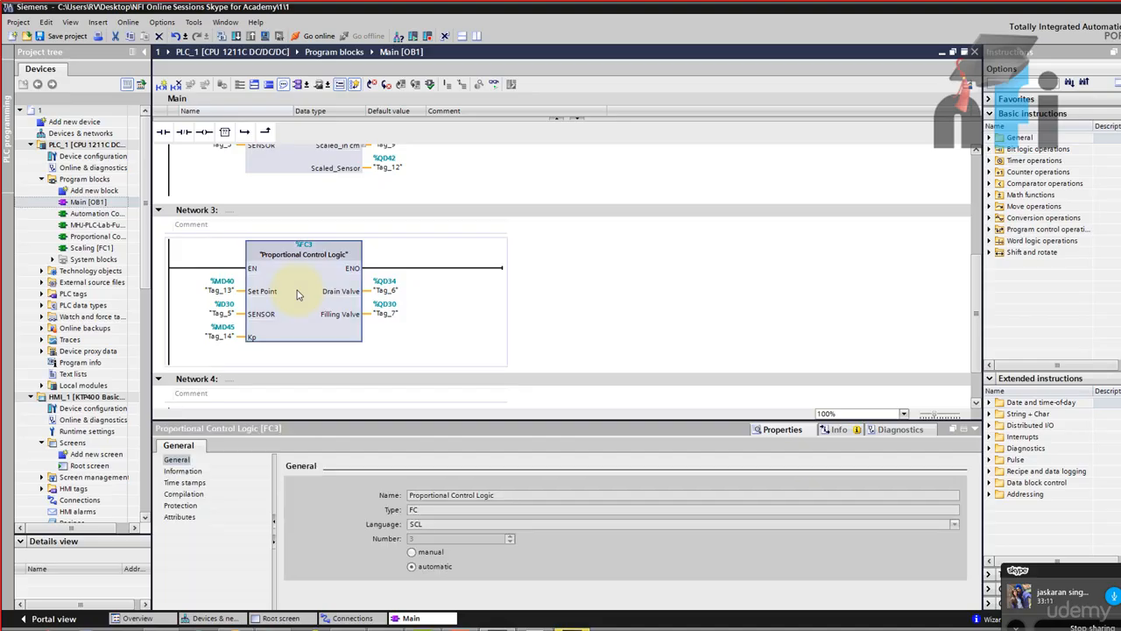
double_click(297, 294)
left_click_drag(315, 420, 314, 497)
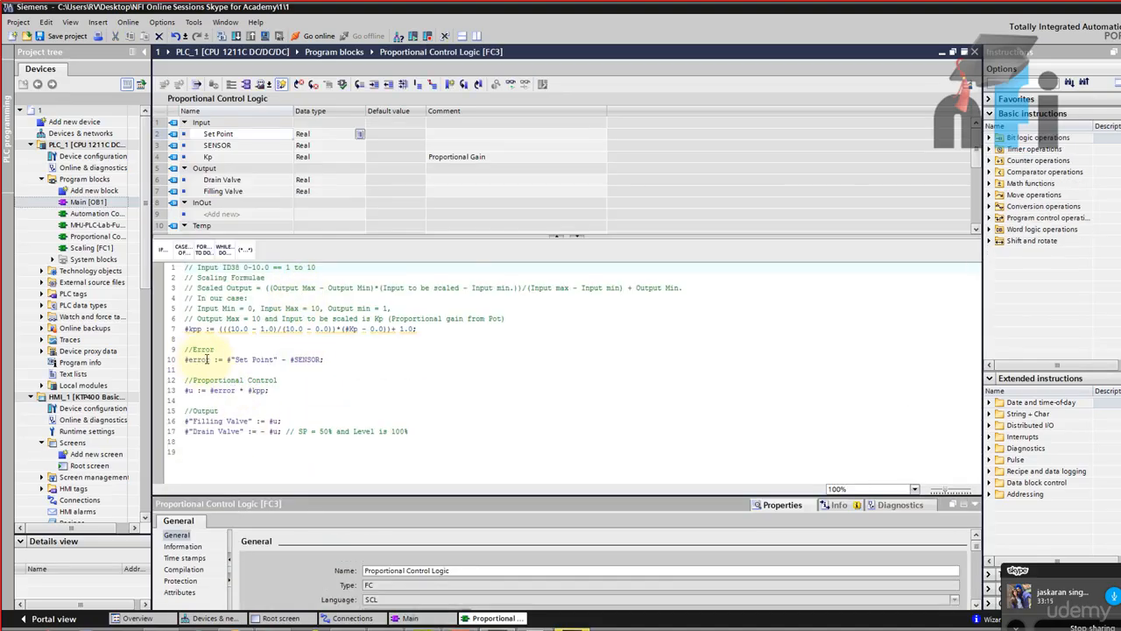
double_click(92, 202)
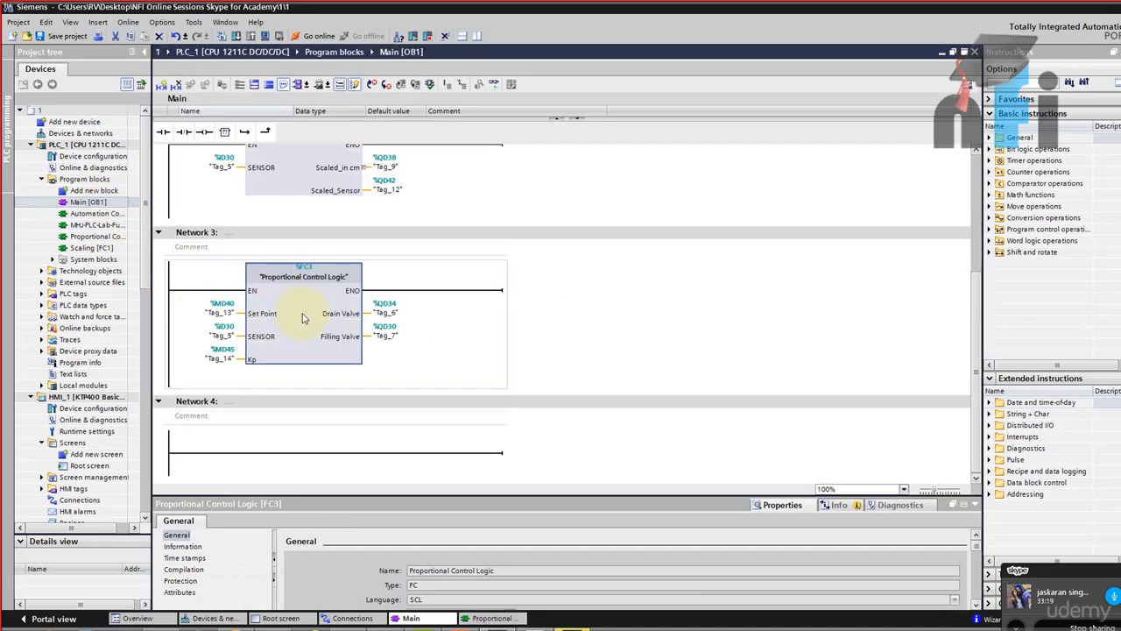
double_click(304, 317)
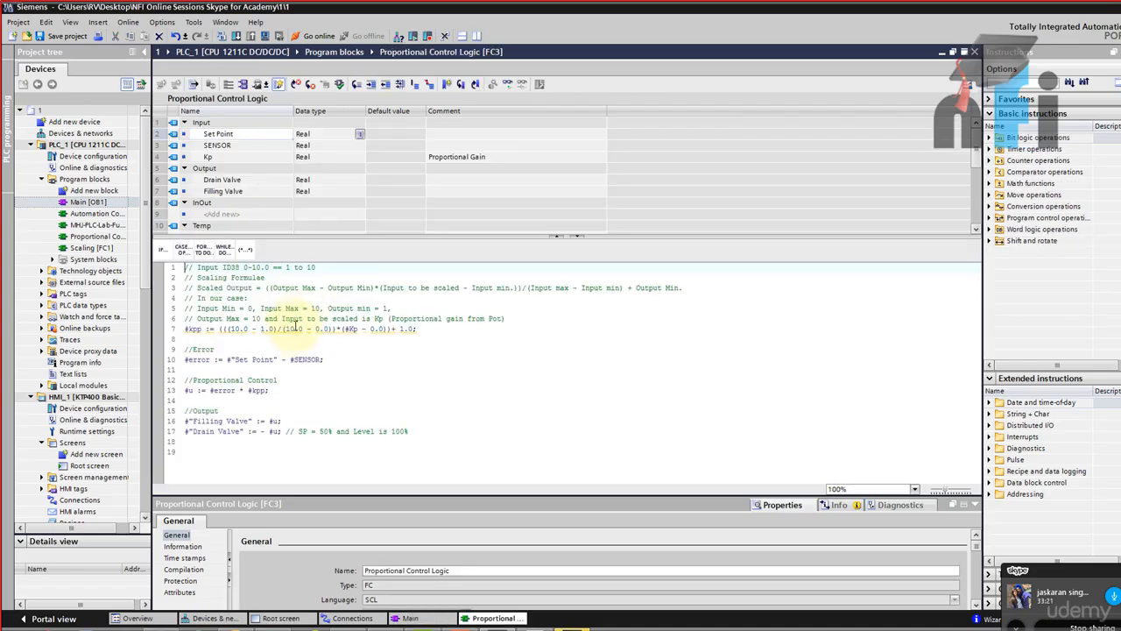
Insert an output parameter named error_display above Filling Valve in the Proportional Control Logic block interface
left_click(190, 190)
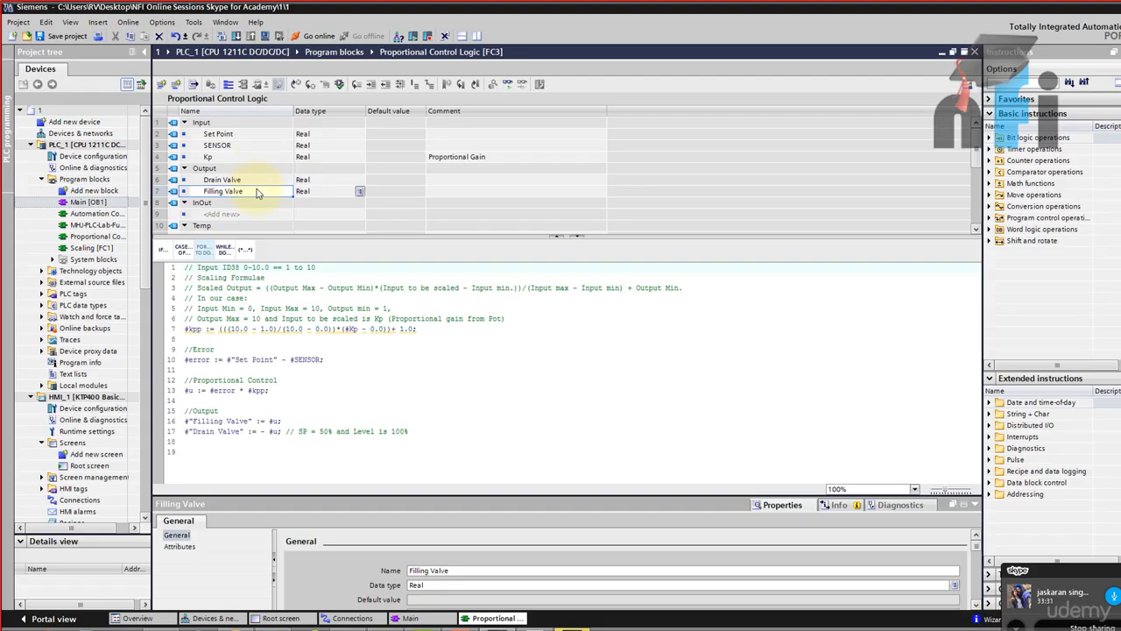
double_click(90, 202)
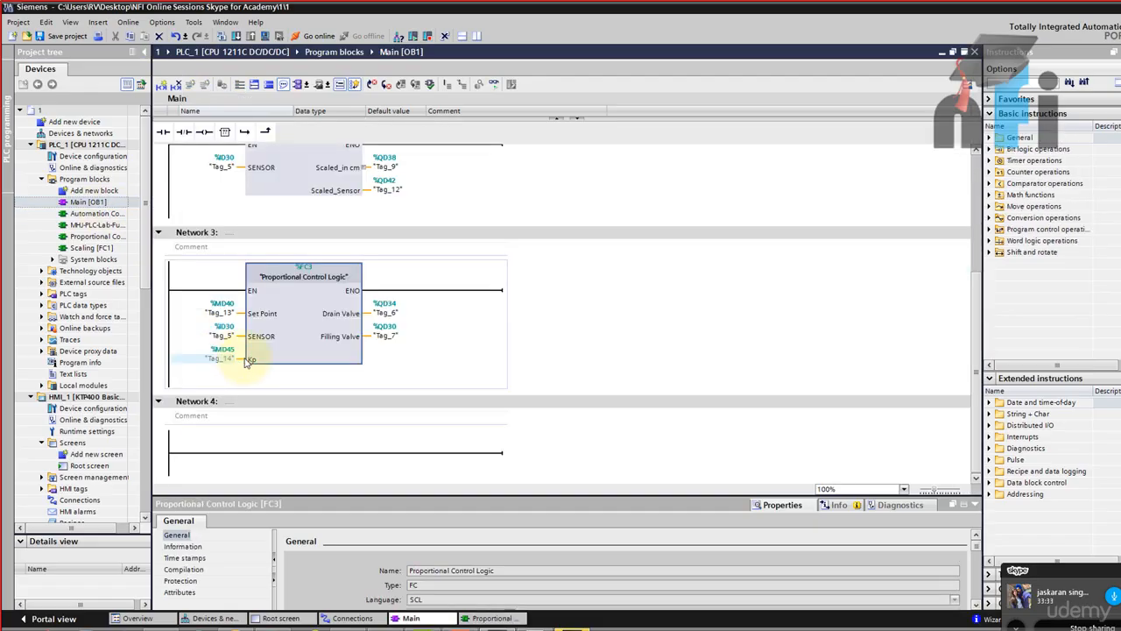
double_click(285, 309)
right_click(189, 190)
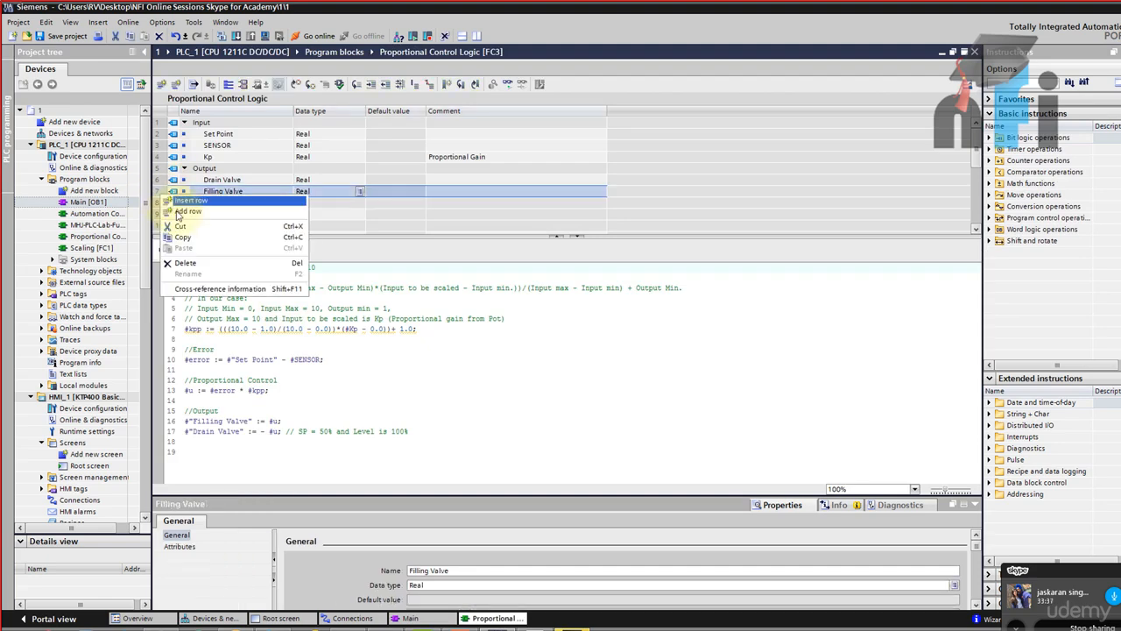
left_click(191, 200)
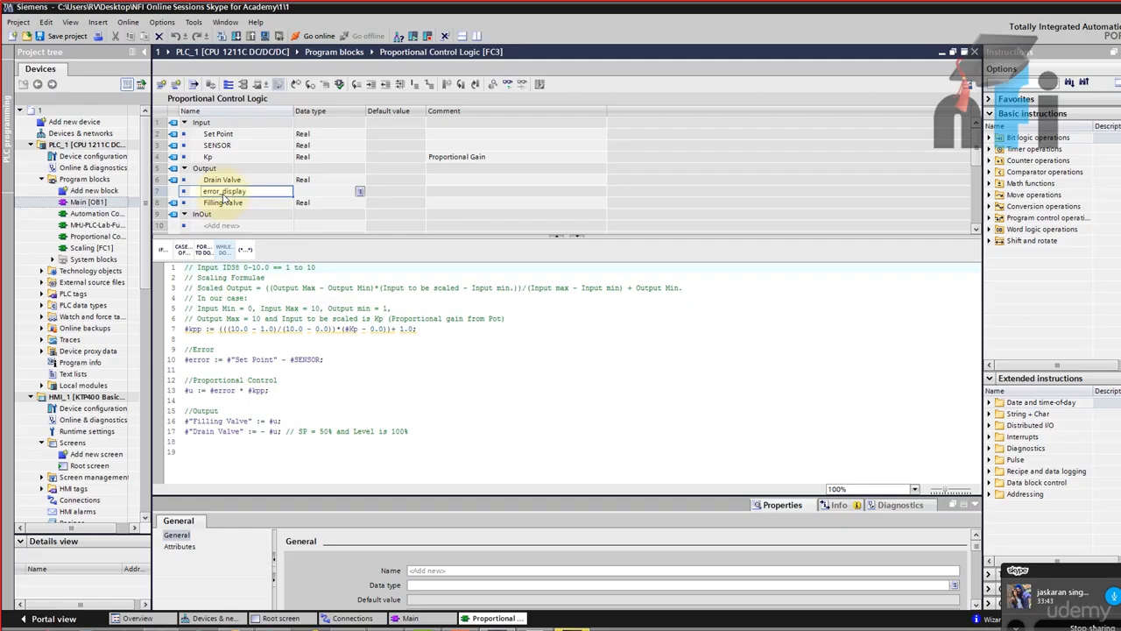
key("Return")
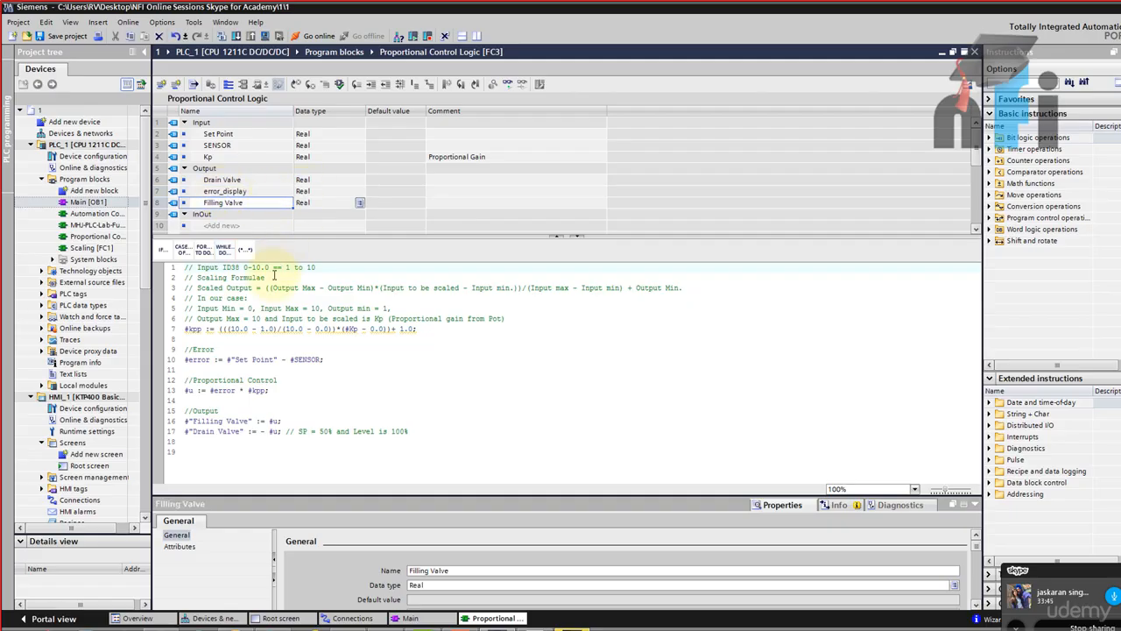
Add a line assigning #error_display := #error below the error calculation, and reopen Main [OB1]
left_click(191, 359)
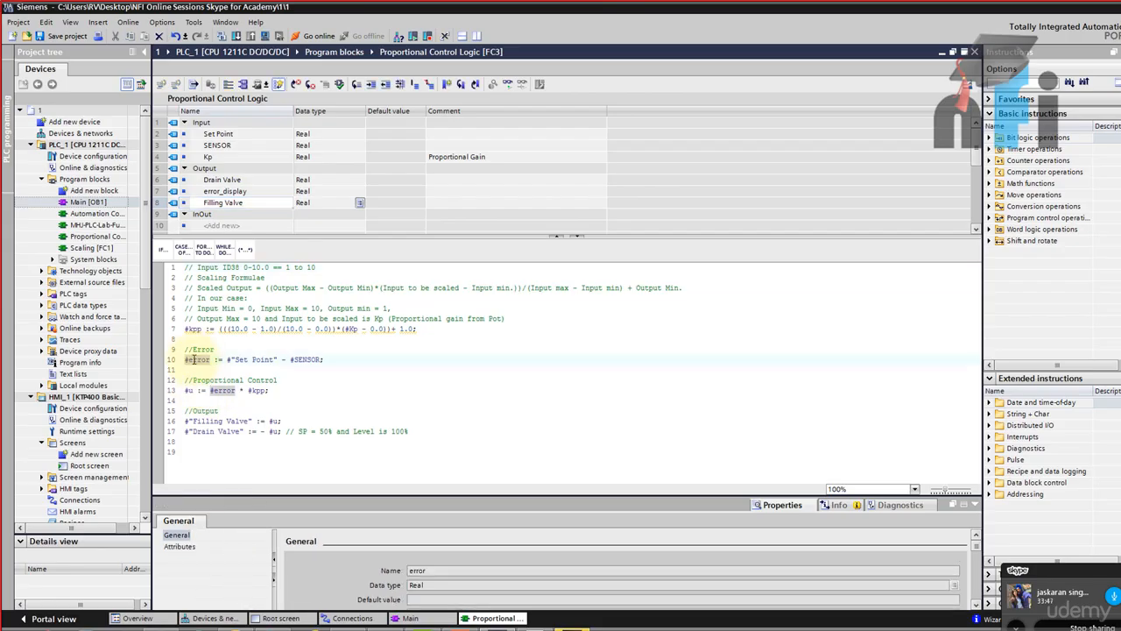
left_click(205, 369)
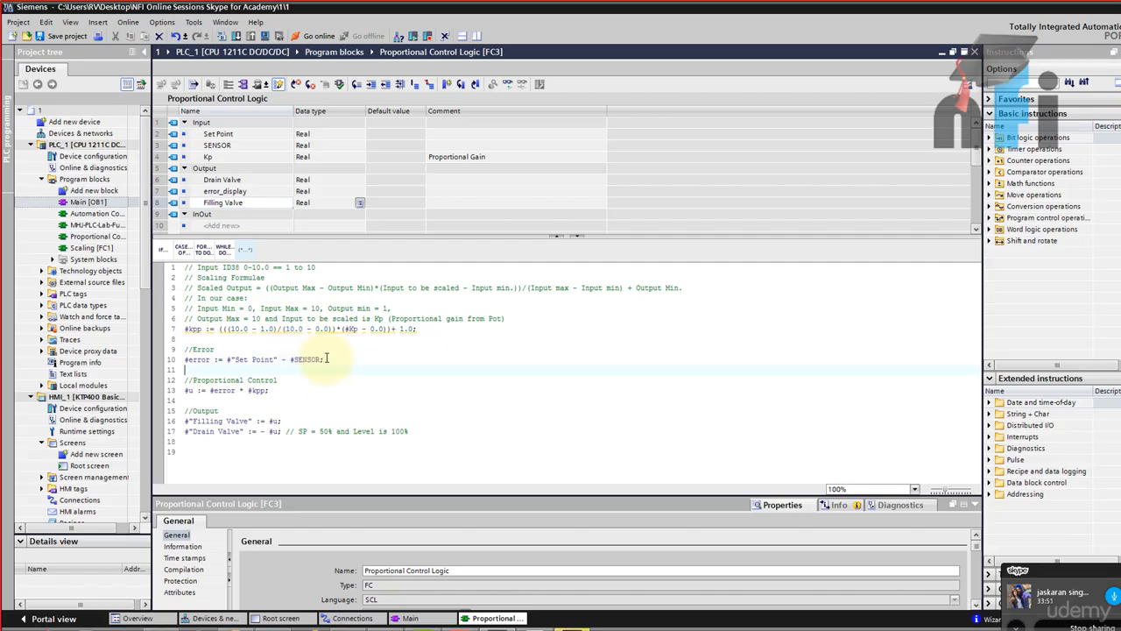
key("Return")
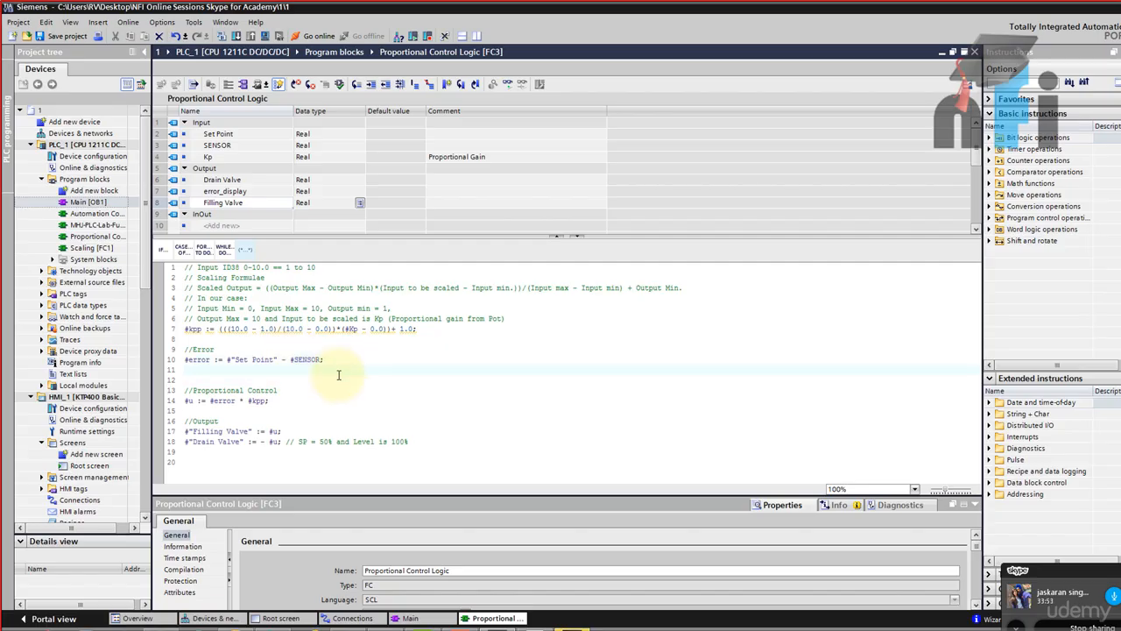
type("#error")
key("Down")
key("Return")
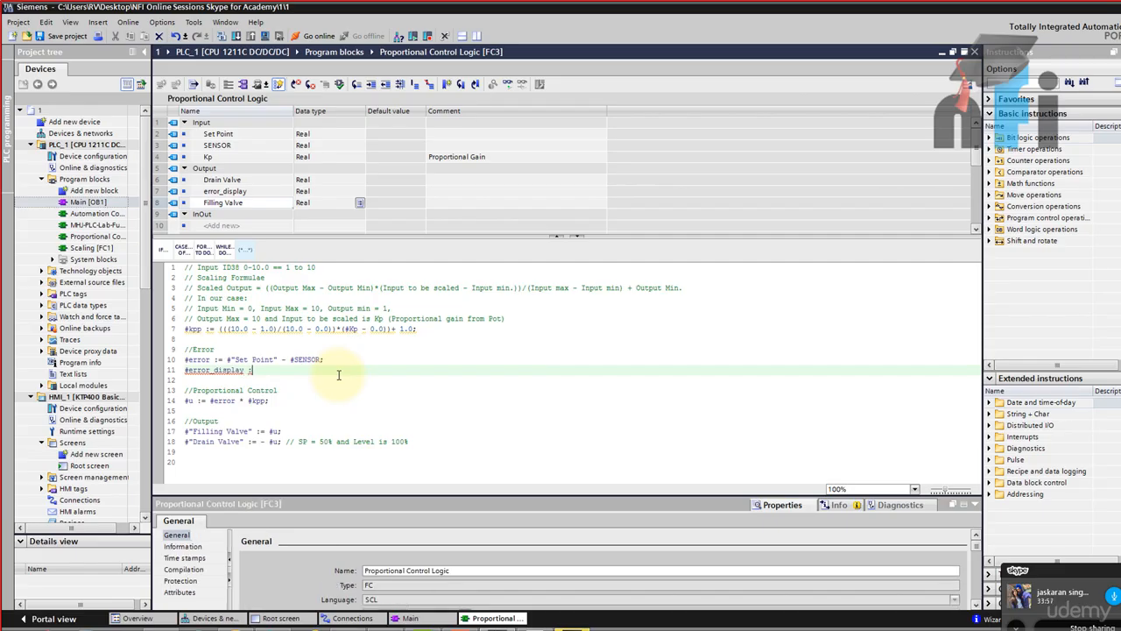
type(":= #error")
key("Return")
left_click(335, 419)
double_click(88, 202)
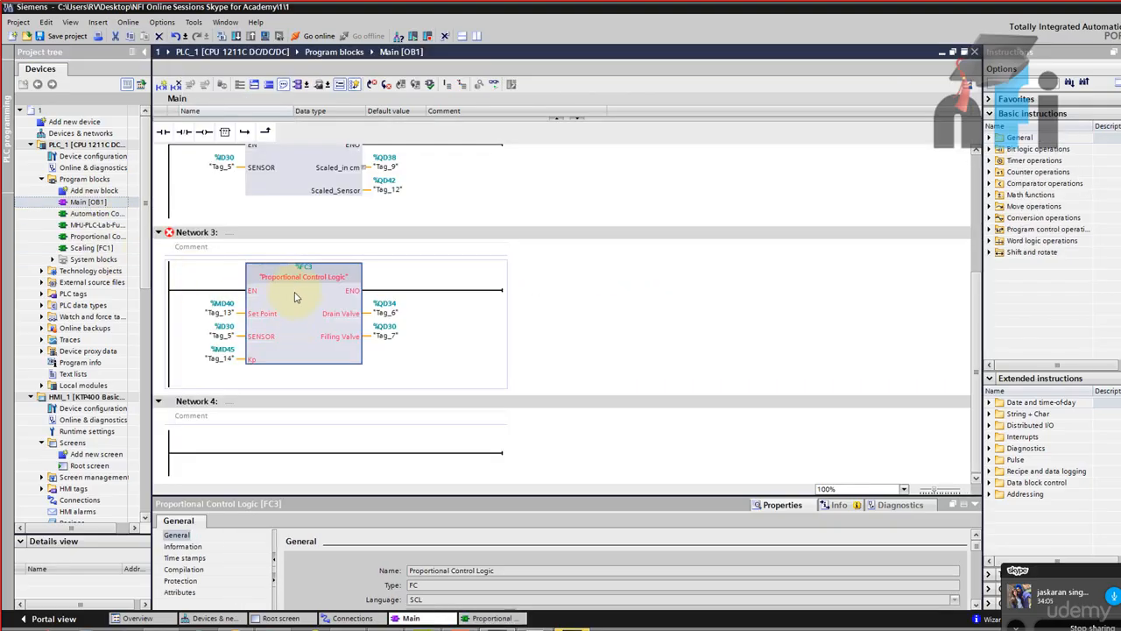
Update the Proportional Control Logic block call in Network 3 and assign MD50 to its error_display output
right_click(288, 296)
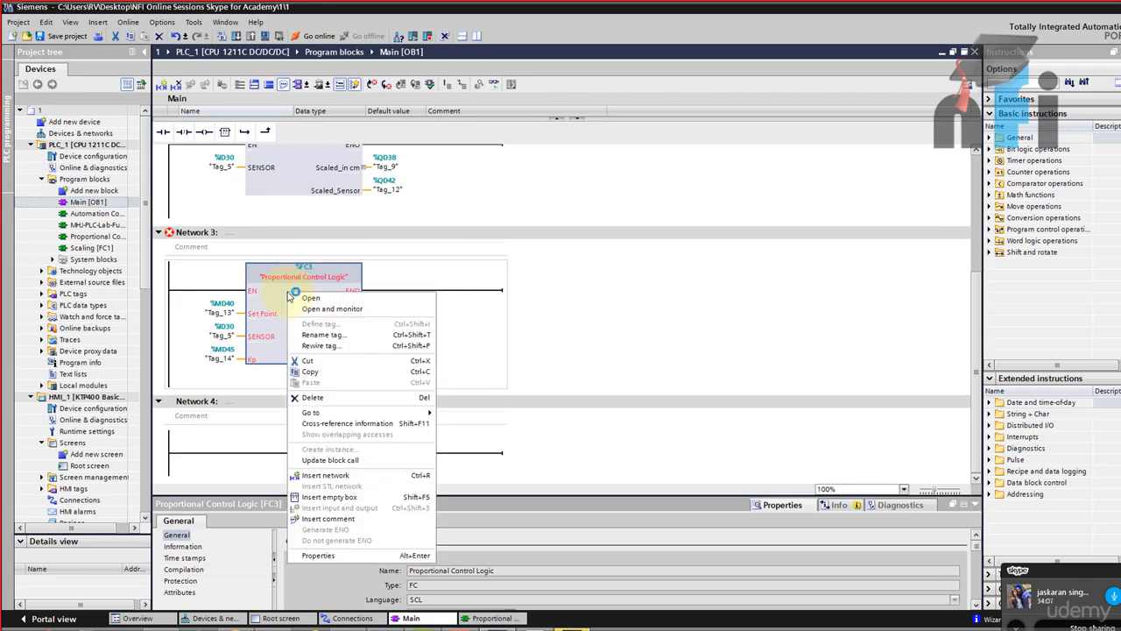
left_click(346, 459)
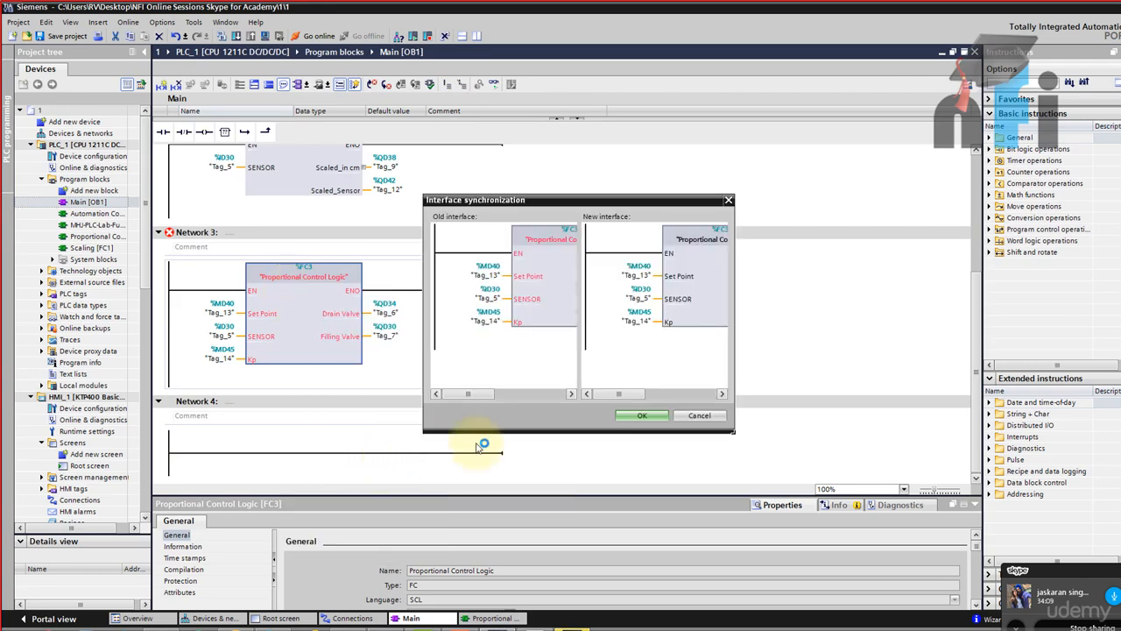
left_click(639, 422)
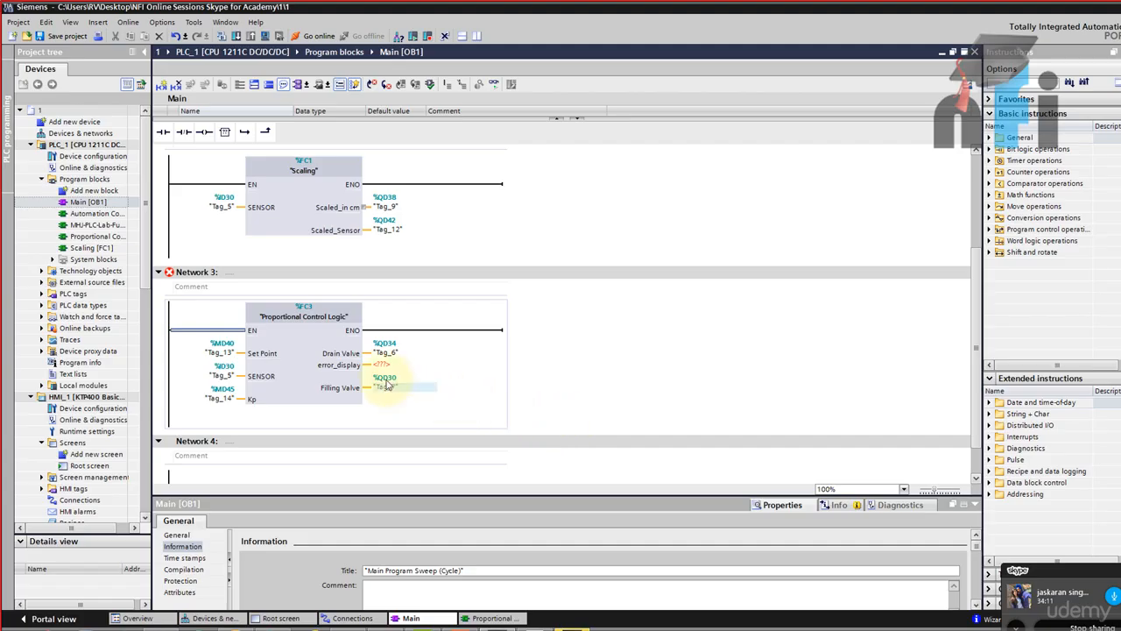
left_click(387, 367)
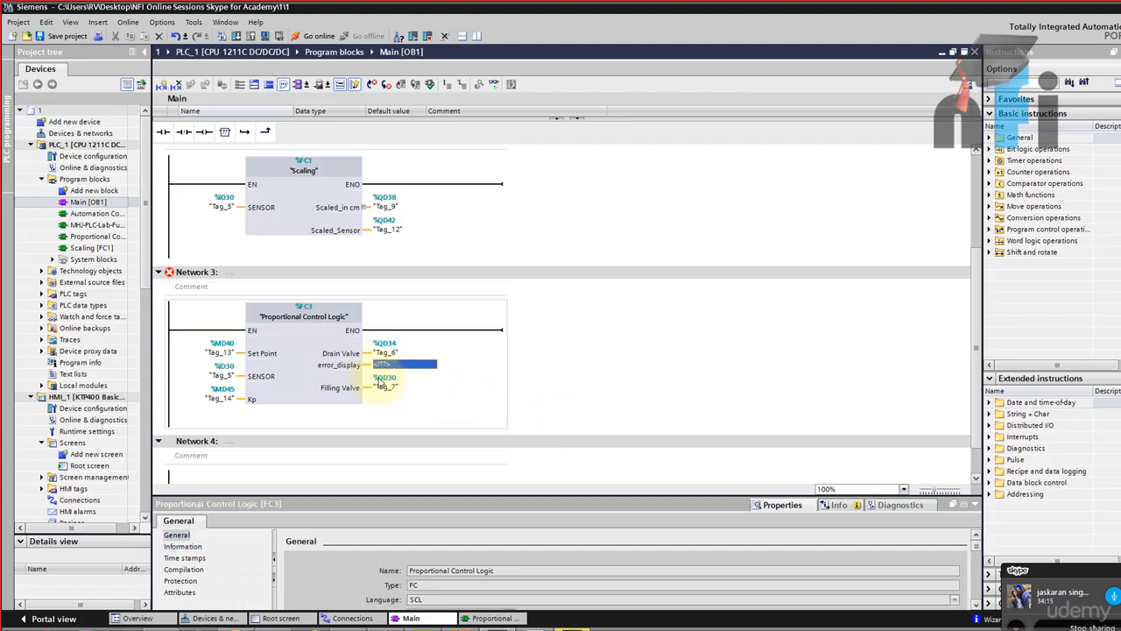
type("MD50")
key("Return")
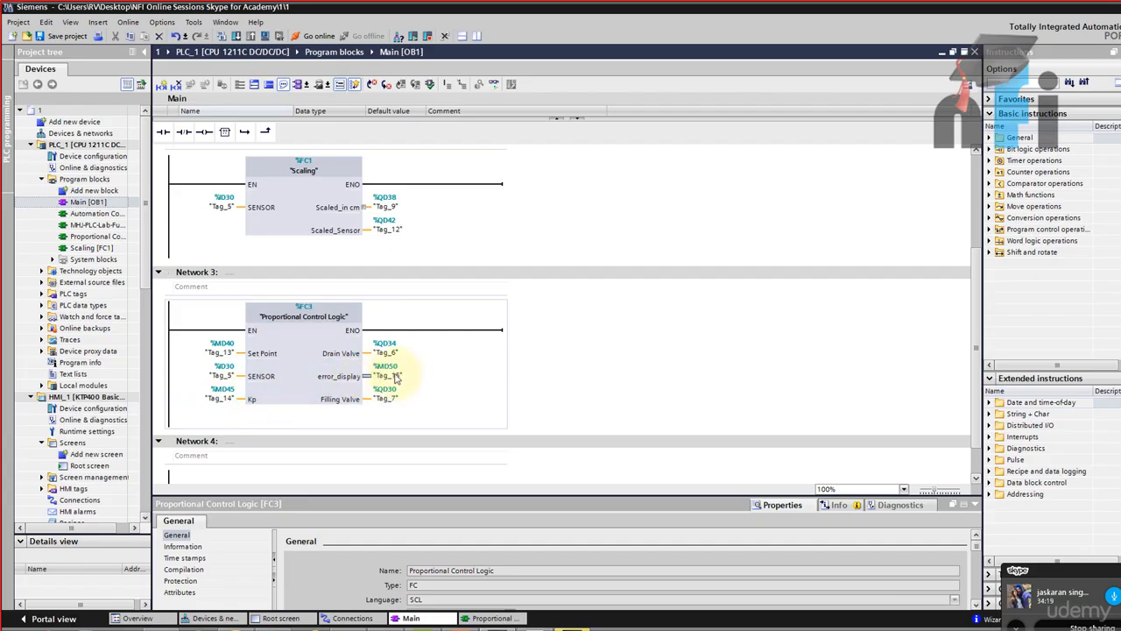
Assign the PLC tag Tag_15 (%MD50) to the I/O field beside Error on the Root screen
left_click(285, 618)
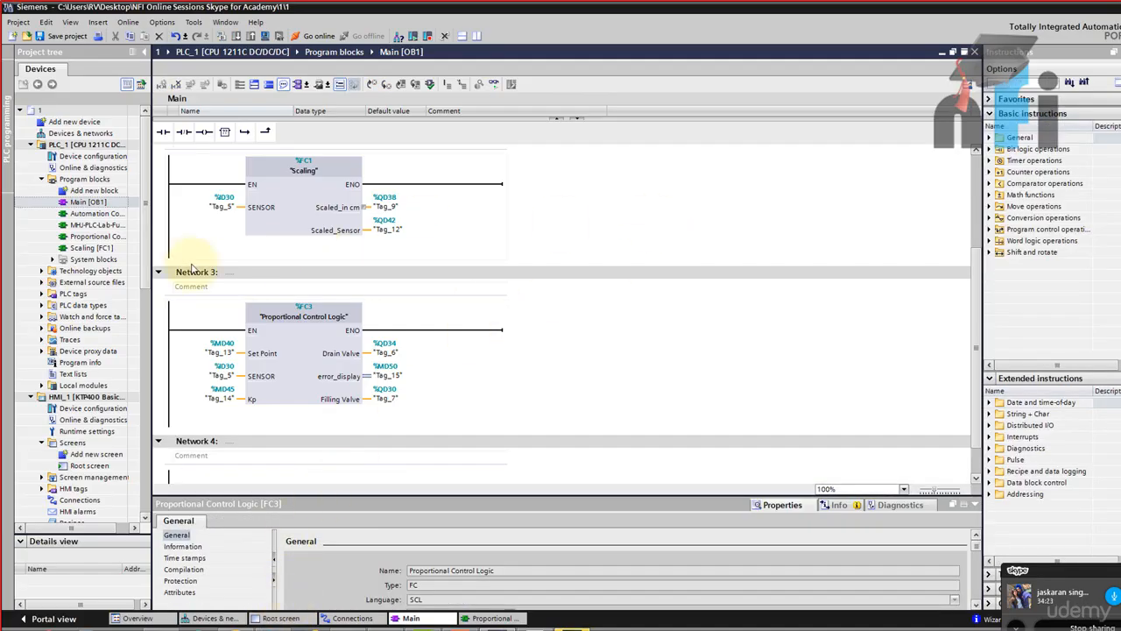
double_click(89, 465)
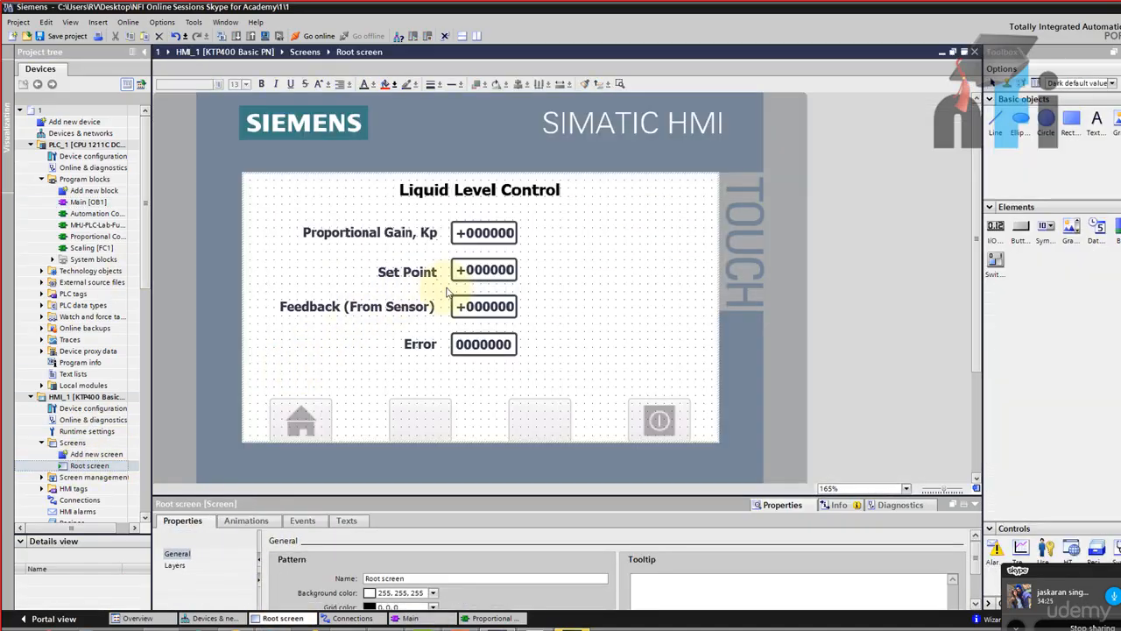
left_click(459, 342)
left_click(603, 580)
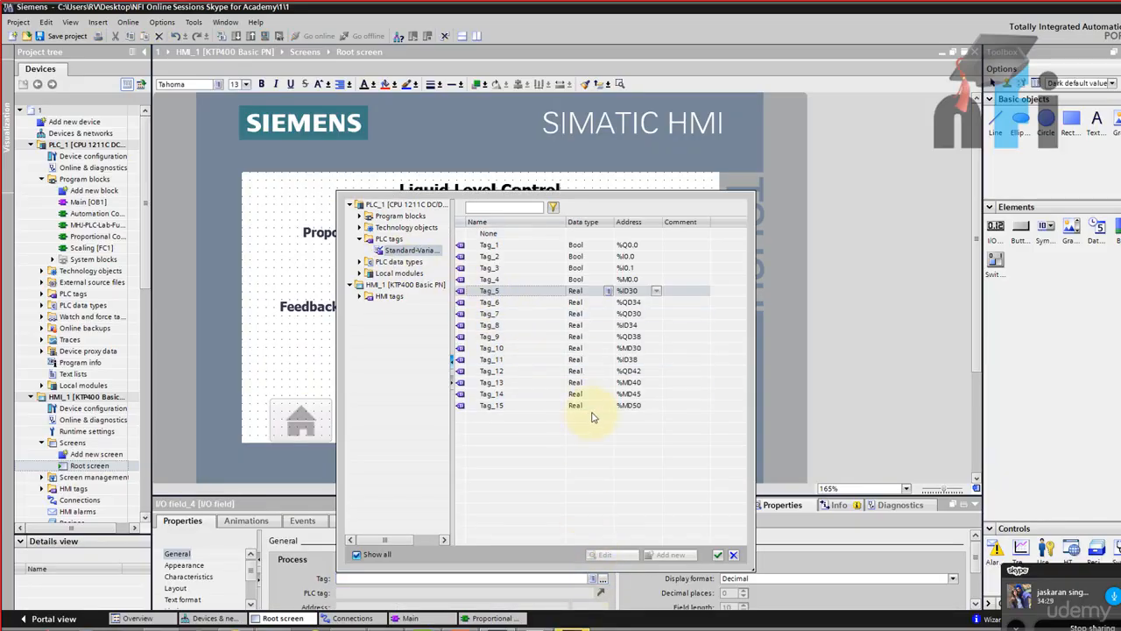
left_click(592, 404)
left_click(716, 554)
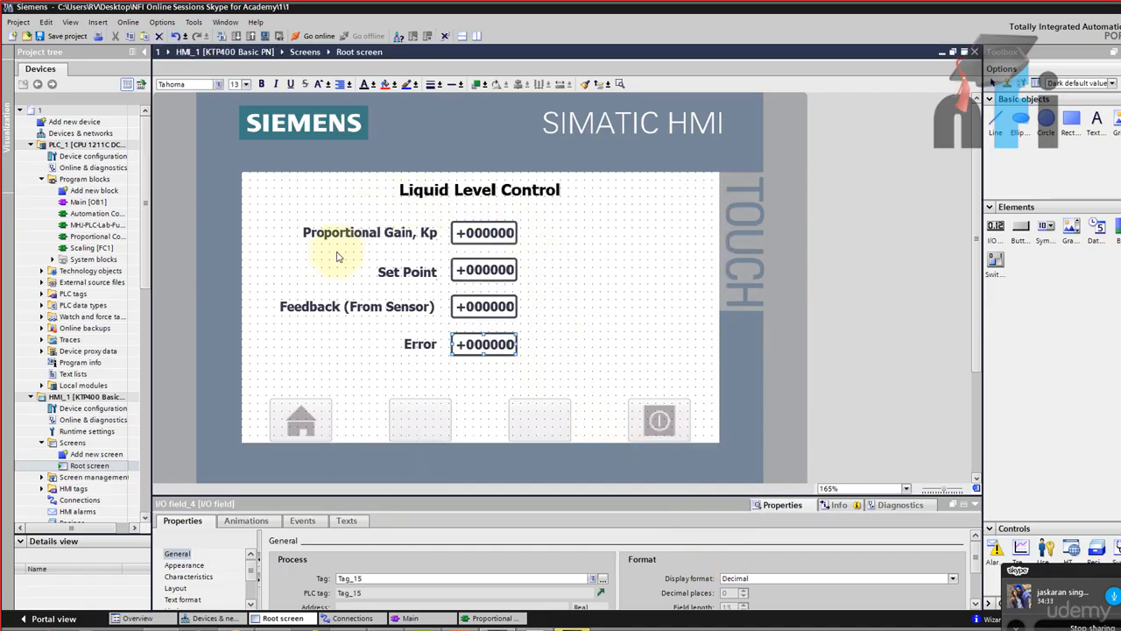
Switch to FACTORY I/O, start the tank simulation, and return to the HMI Root screen
left_click_drag(526, 496, 531, 389)
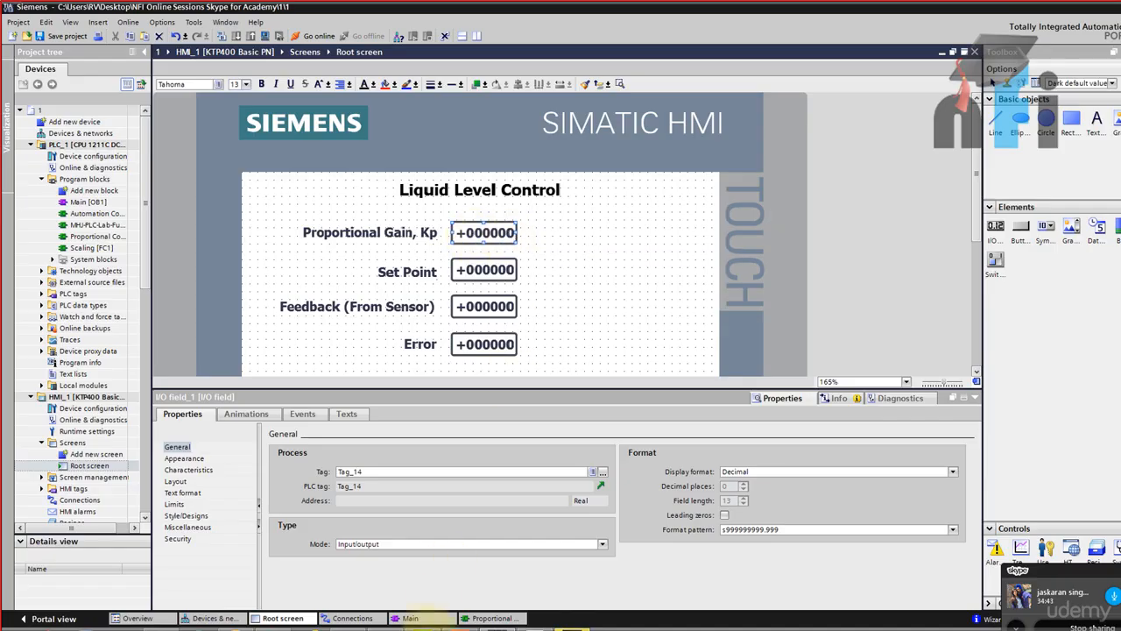
left_click(231, 629)
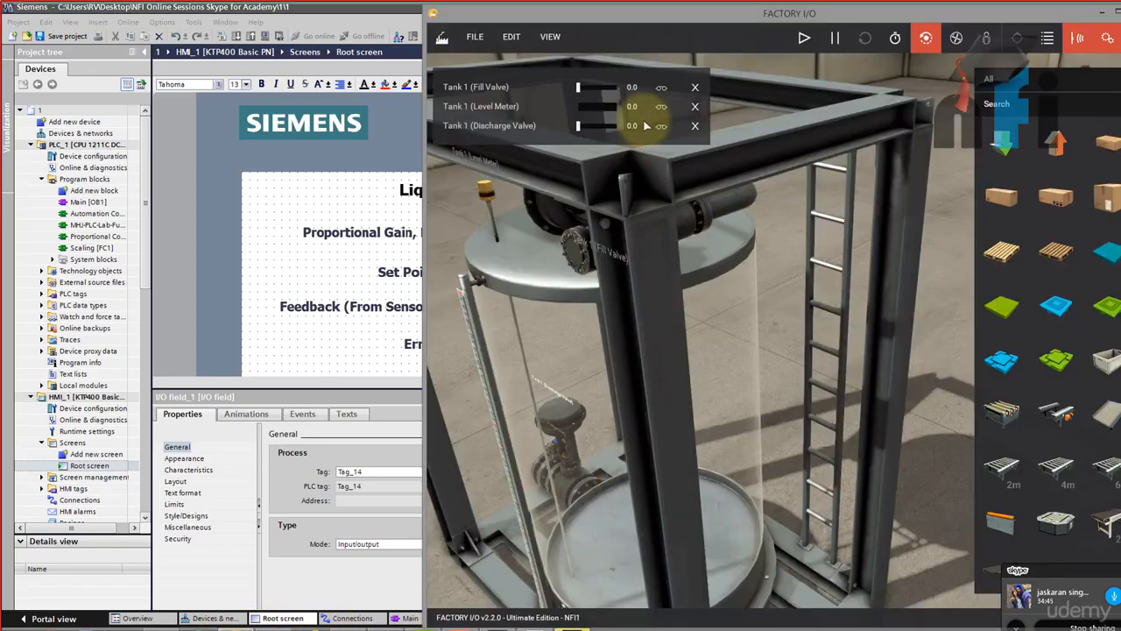
left_click(804, 37)
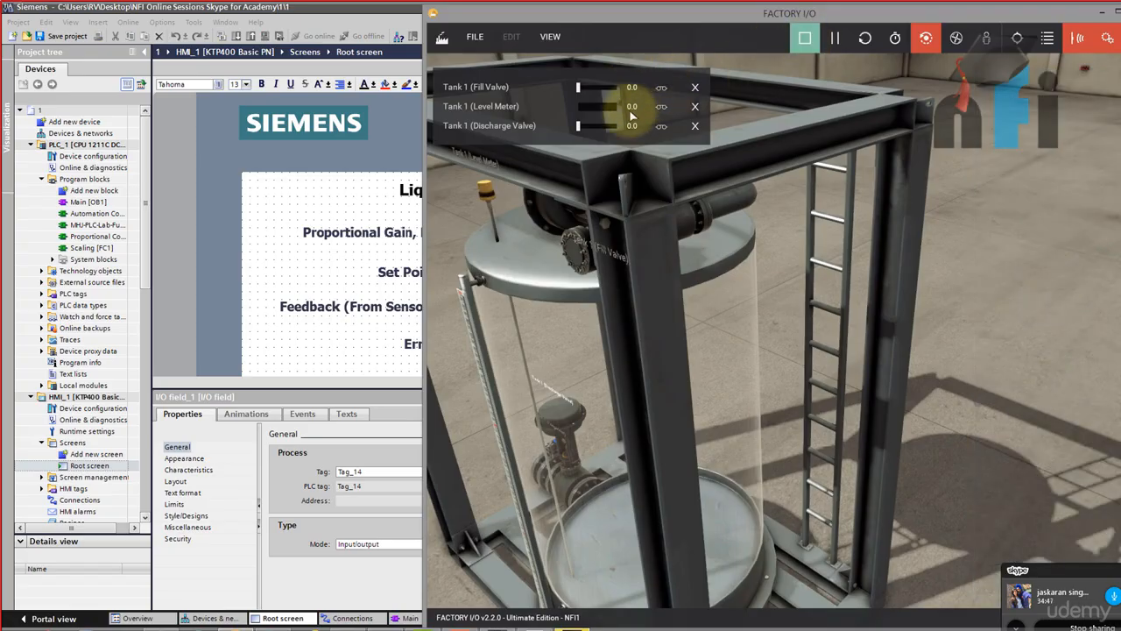
left_click(311, 335)
Set the Proportional Gain, Kp field's format pattern to 99.9 and narrow the field to fit
left_click(484, 233)
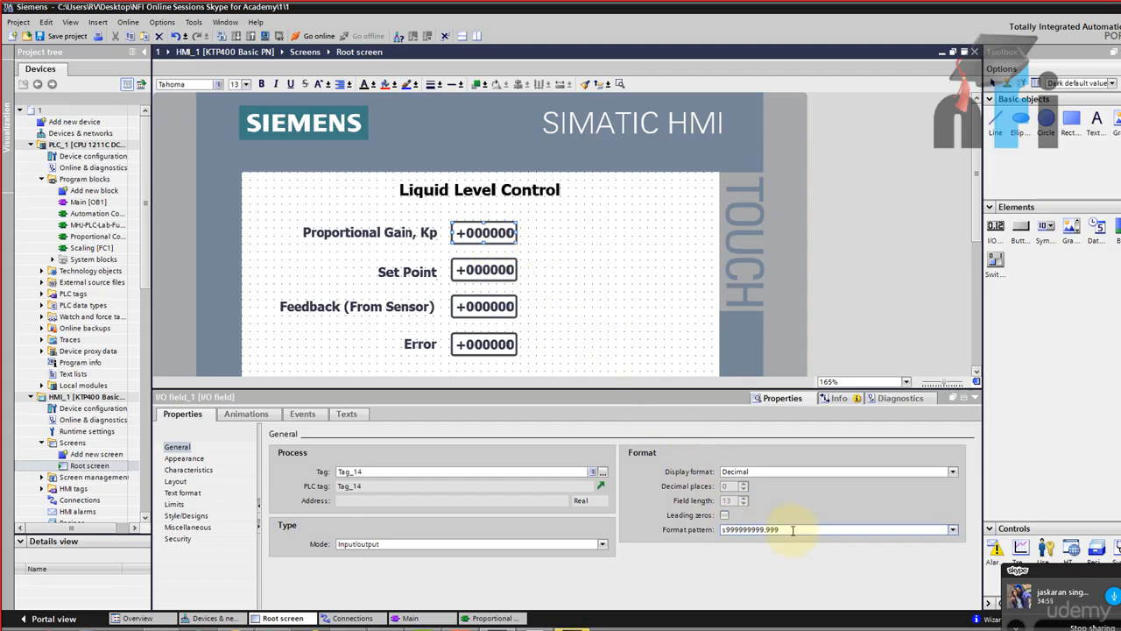
left_click(953, 529)
scroll(876, 565, "down", 5)
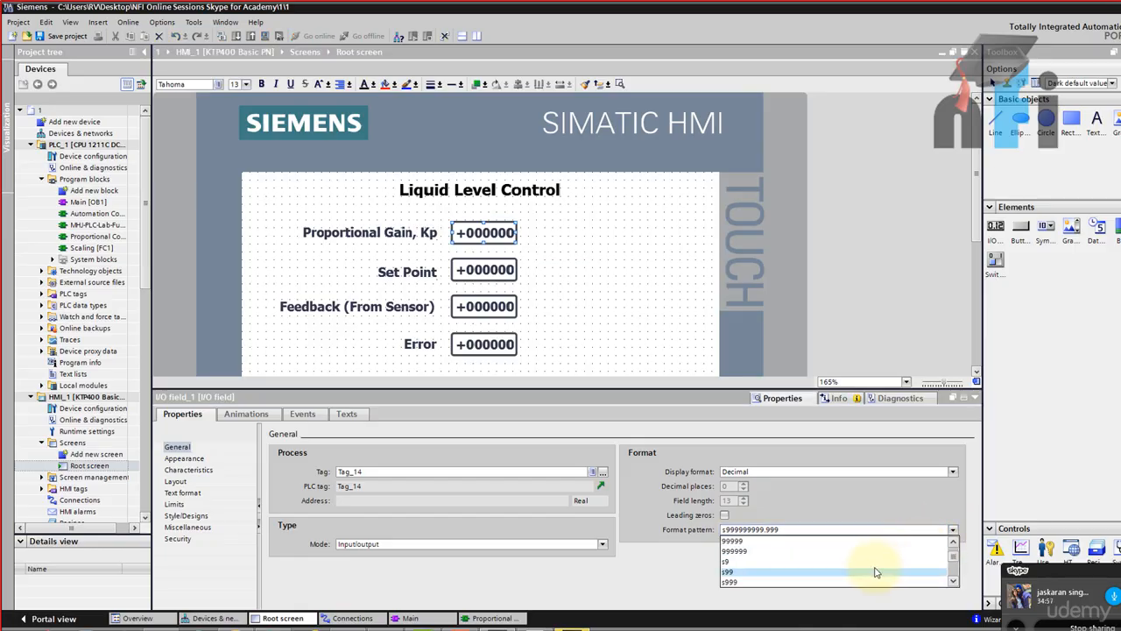
scroll(832, 571, "down", 2)
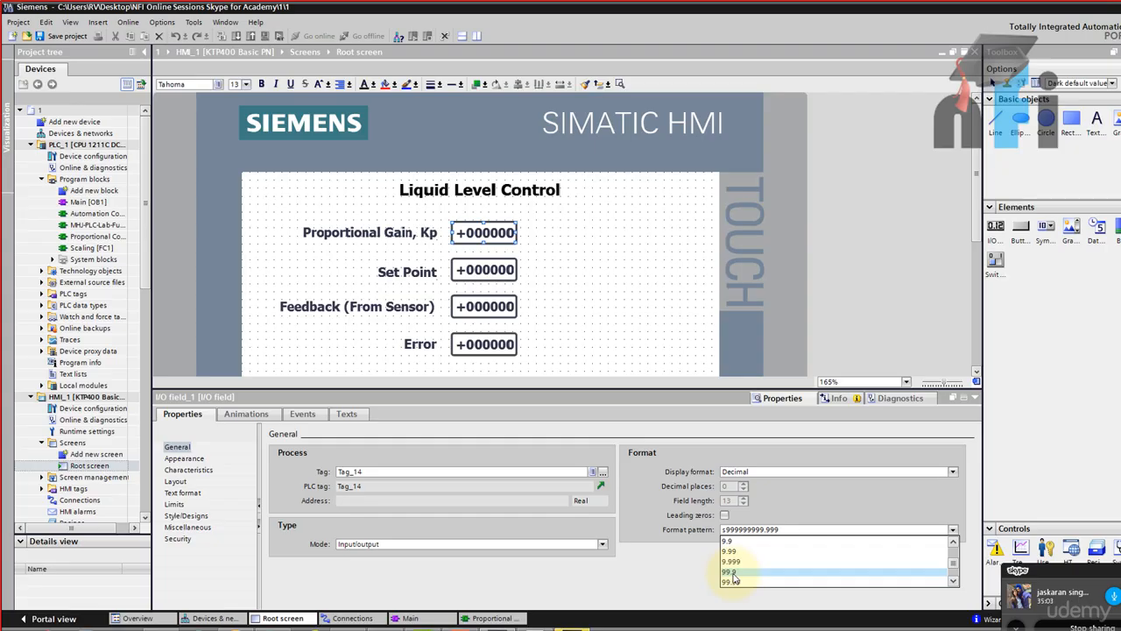
left_click(734, 578)
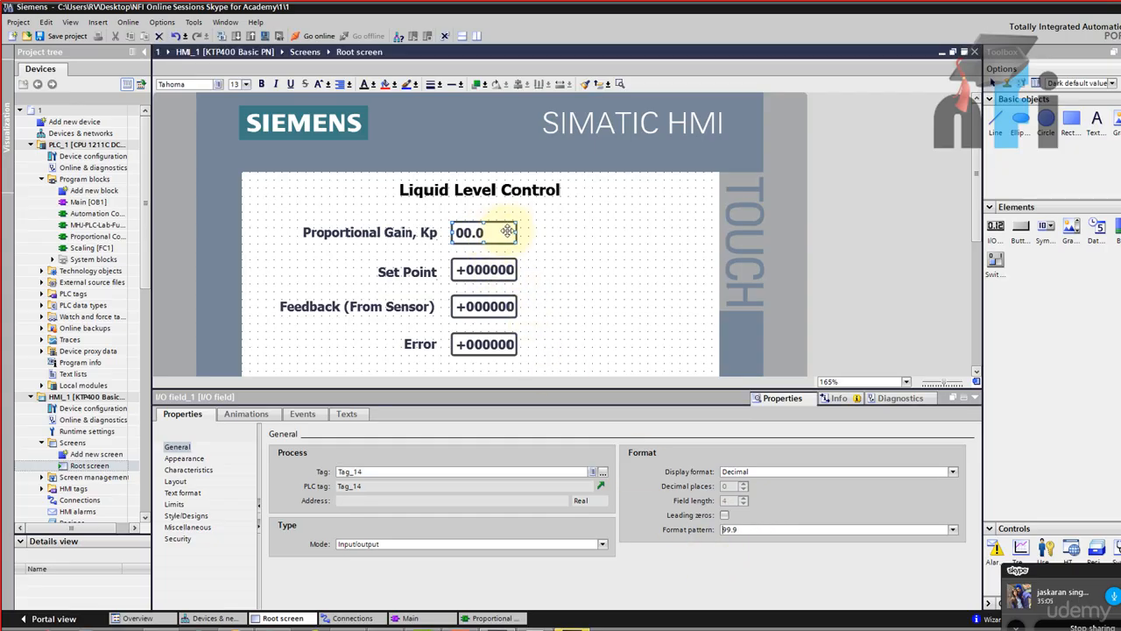
left_click_drag(517, 232, 493, 233)
Set the format pattern of the Set Point and Feedback (From Sensor) fields to 99.9 and narrow both to match the Kp field
left_click(477, 267)
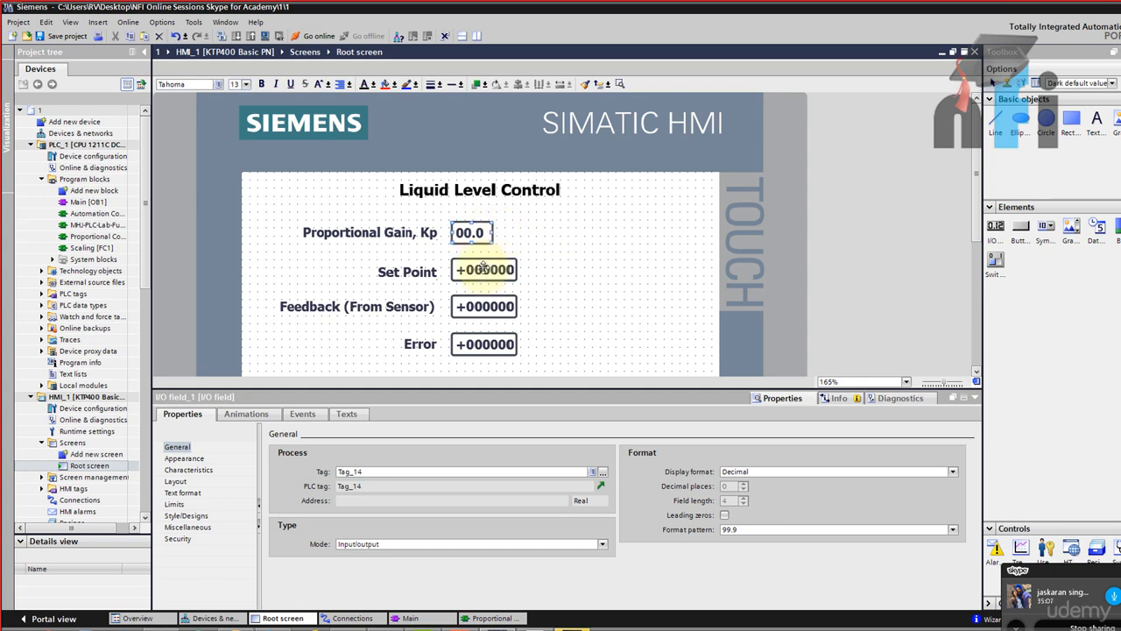
left_click(951, 529)
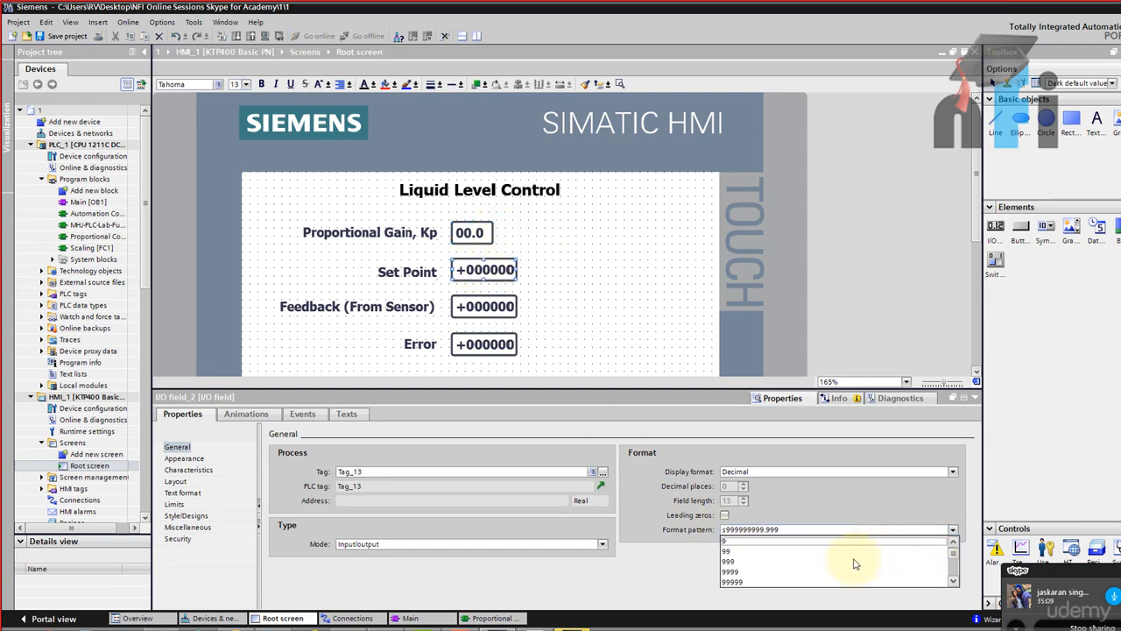
left_click(729, 572)
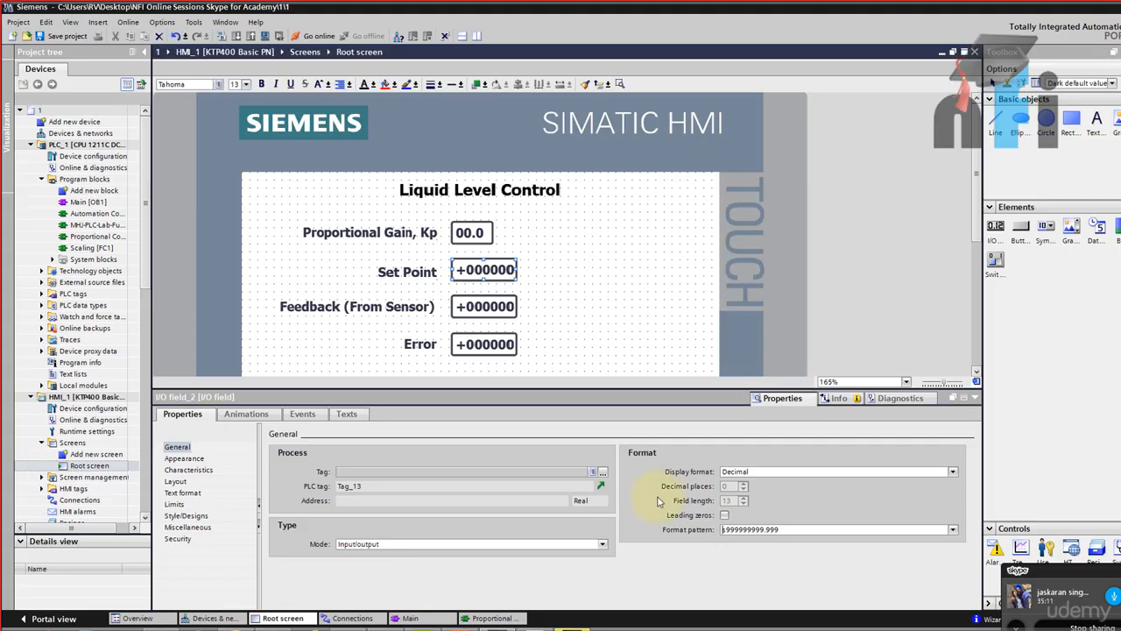
left_click(483, 305)
left_click(951, 529)
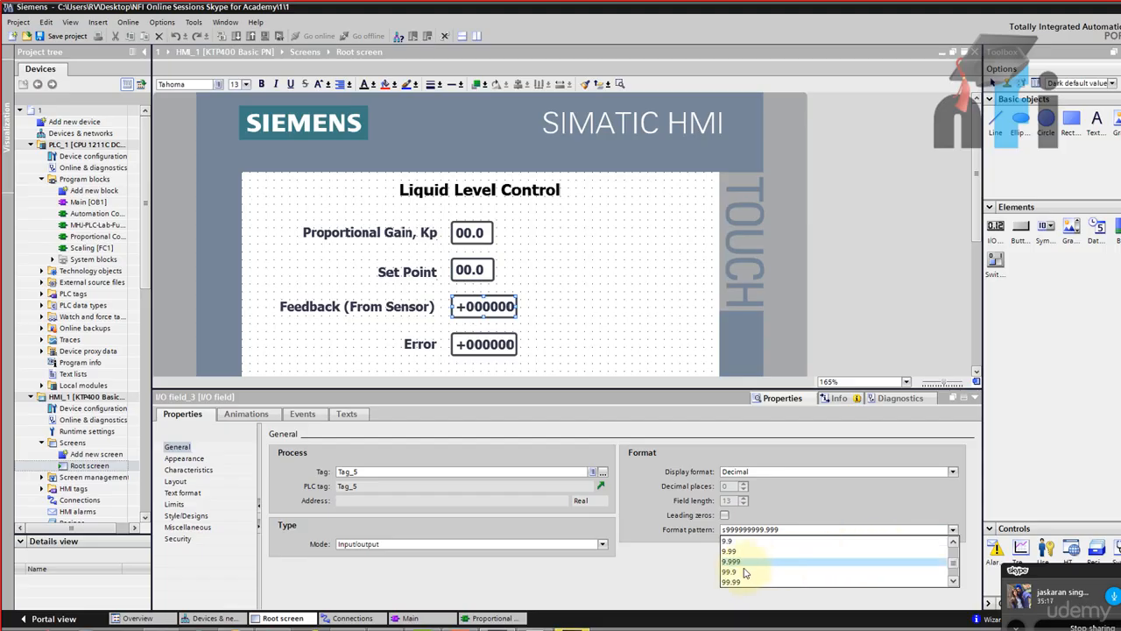
left_click(762, 571)
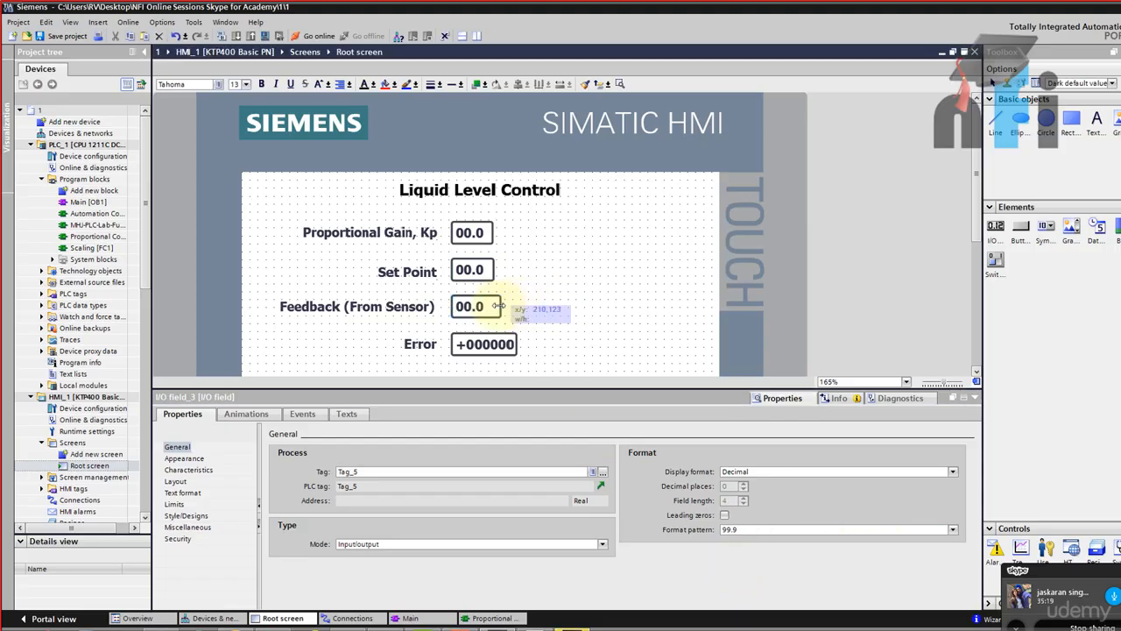
Set the Error field's format pattern to 99.9 and narrow it to match the fields above
left_click(492, 345)
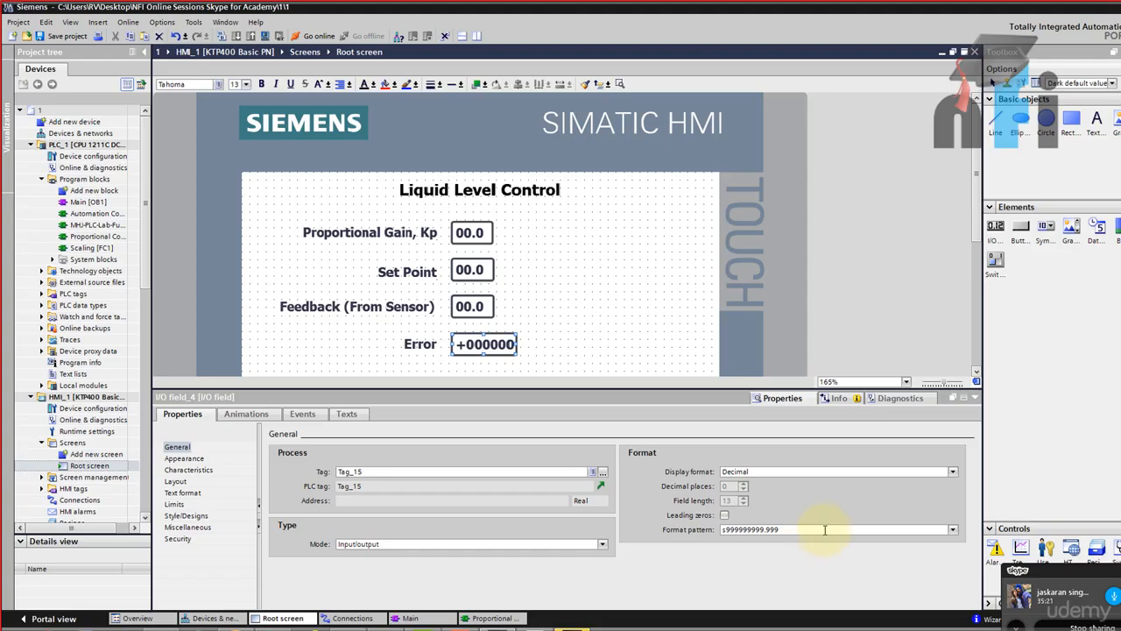
left_click(952, 529)
scroll(771, 573, "down", 5)
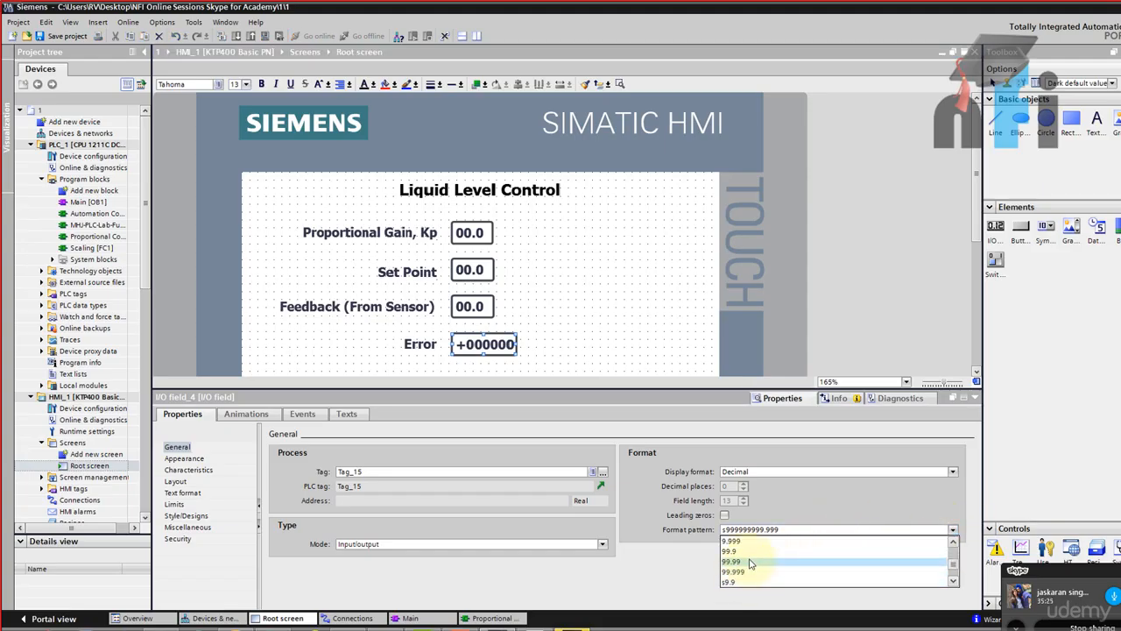
left_click(740, 551)
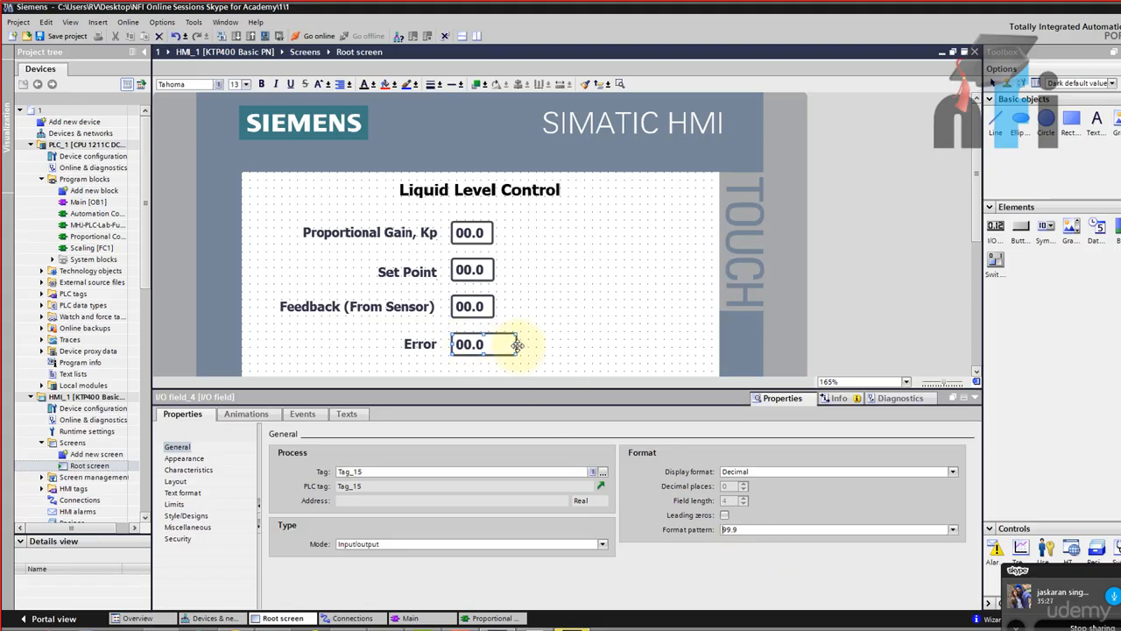
left_click_drag(516, 344, 495, 344)
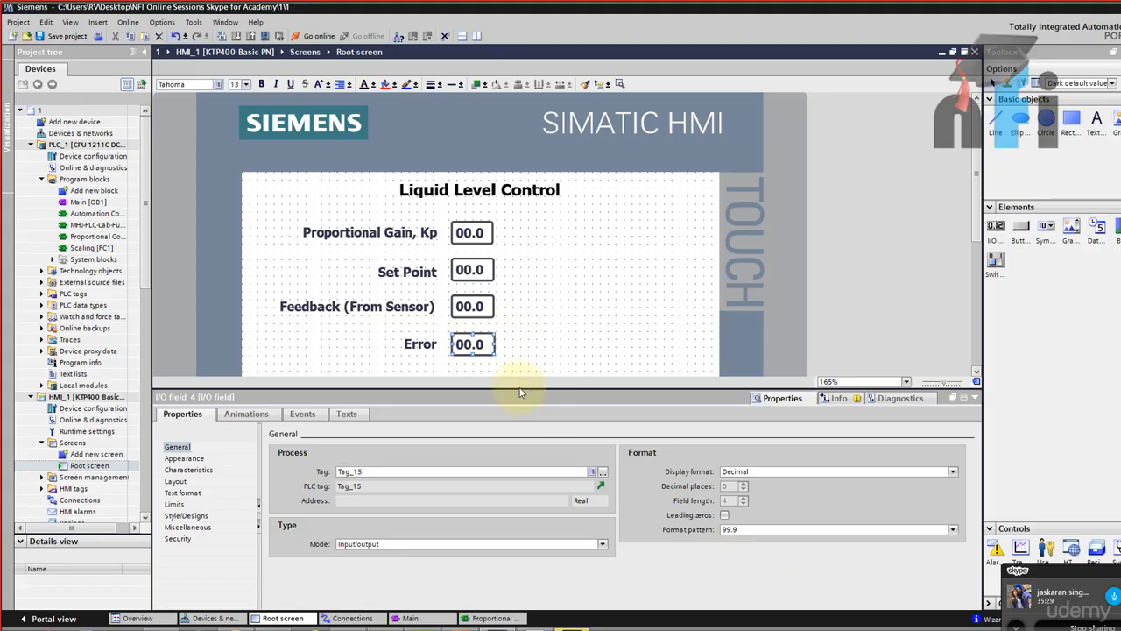
Nudge the Error label and its I/O field up together by six increments
left_click_drag(519, 387, 502, 471)
left_click_drag(519, 366, 369, 328)
key("Up")
key("Up")
key("Up")
key("Up")
key("Up")
key("Up")
Nudge the Set Point label and its I/O field up by seven increments, closer to the Proportional Gain row
left_click_drag(514, 285, 368, 246)
key("Up")
key("Up")
key("Up")
key("Up")
key("Up")
key("Up")
key("Up")
Move the Feedback (From Sensor) and Error rows up together so the four rows are evenly spaced
left_click_drag(536, 292, 259, 359)
key("Up")
key("Up")
key("Up")
key("Up")
key("Up")
key("Up")
key("Up")
key("Up")
key("Up")
key("Up")
key("Down")
key("Down")
left_click(525, 343)
Nudge all four I/O fields left together by six increments, closer to their labels
left_click_drag(512, 226, 442, 366)
key("Left")
key("Left")
key("Left")
key("Left")
key("Left")
key("Left")
left_click(432, 370)
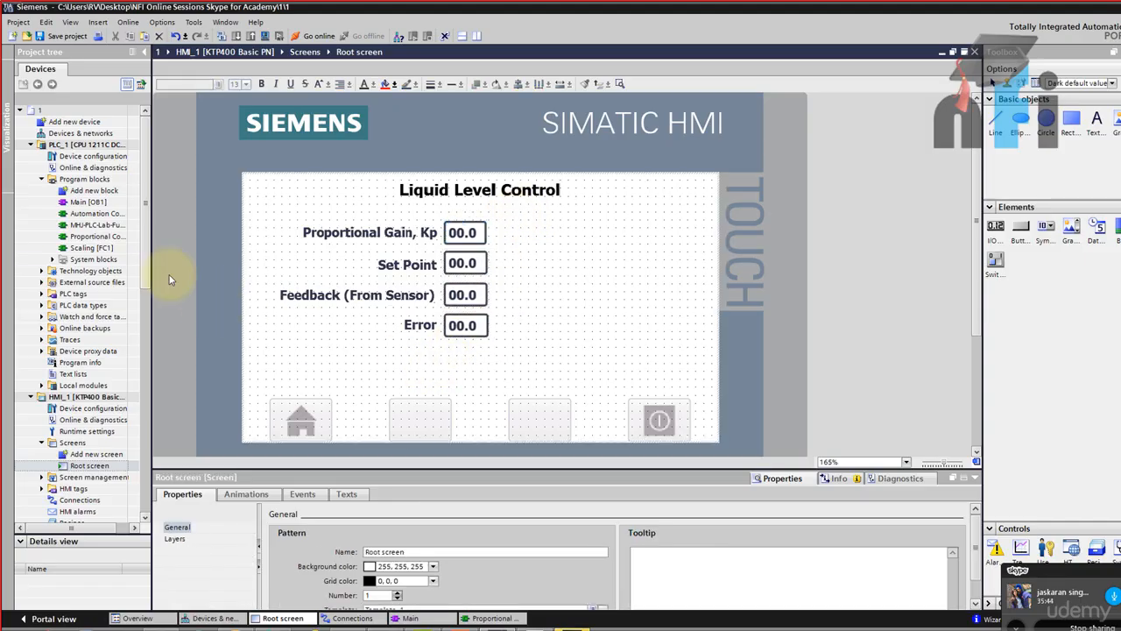
Open Main [OB1] and download the changed program blocks to PLC_1
double_click(94, 201)
left_click(325, 321)
left_click(237, 36)
left_click(714, 431)
left_click(696, 428)
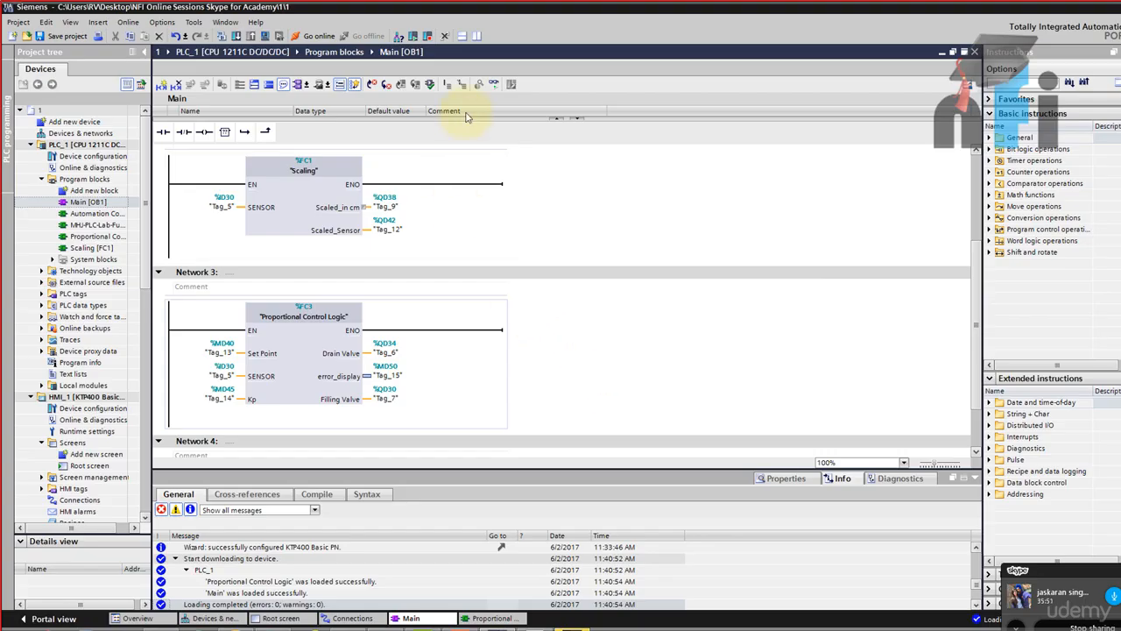
Turn on online monitoring for Main [OB1] and start the runtime simulation of HMI_1
left_click(493, 84)
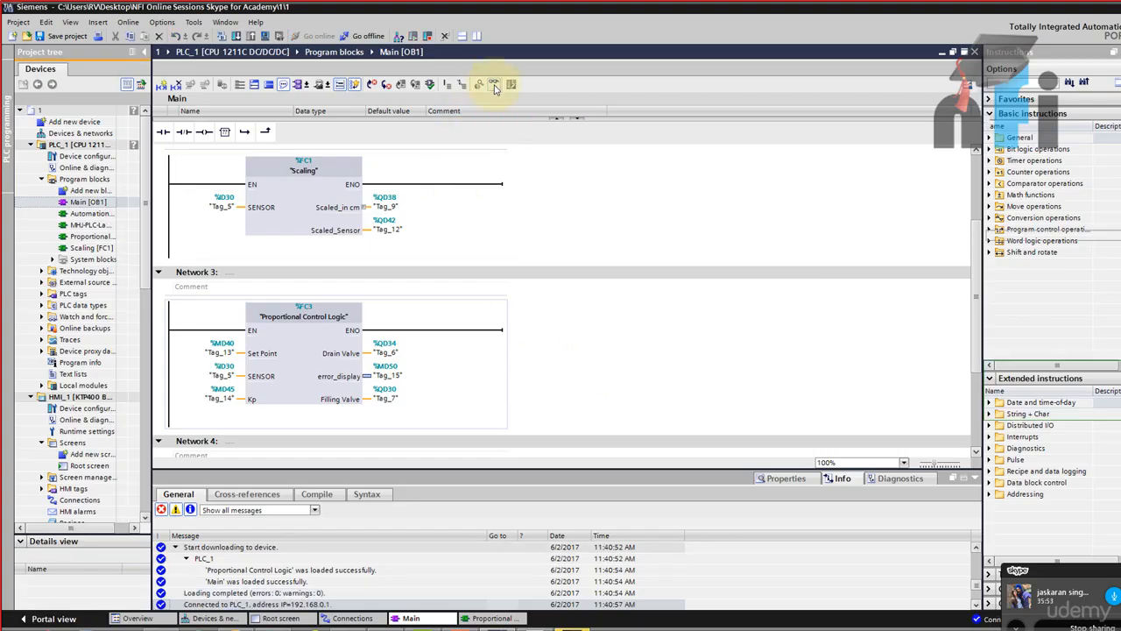
scroll(464, 287, "down", 3)
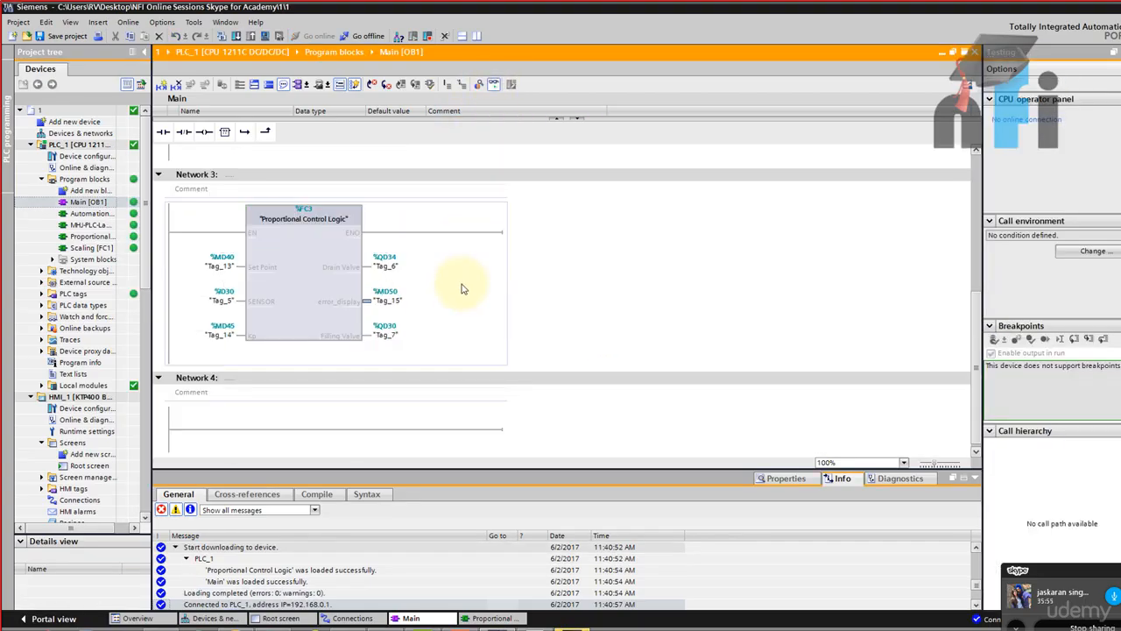
scroll(463, 287, "up", 2)
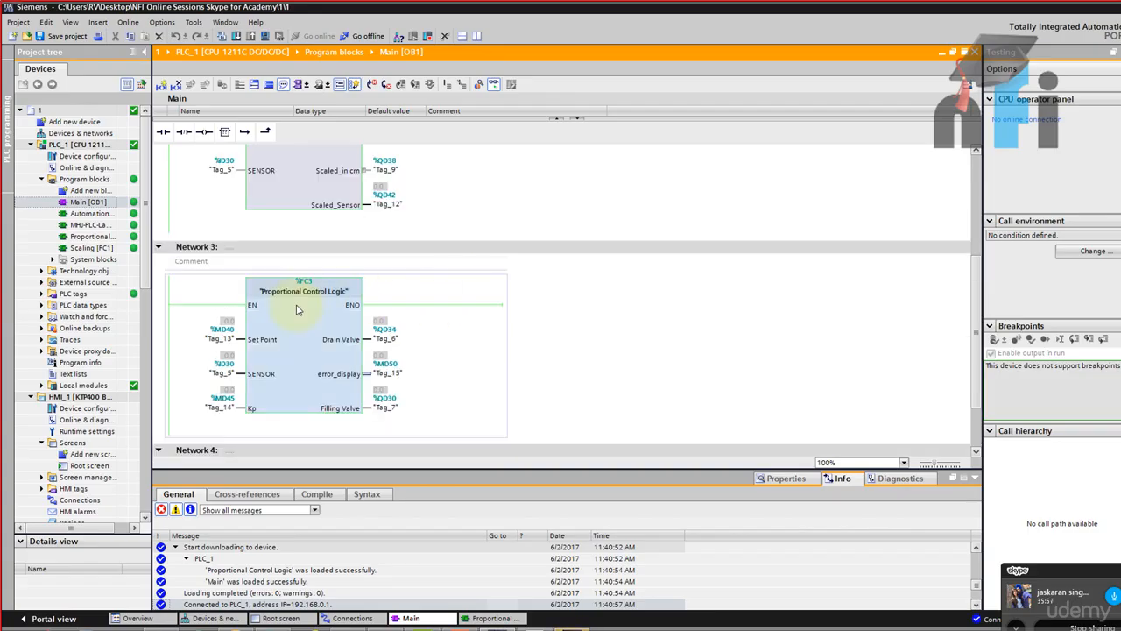
left_click(87, 397)
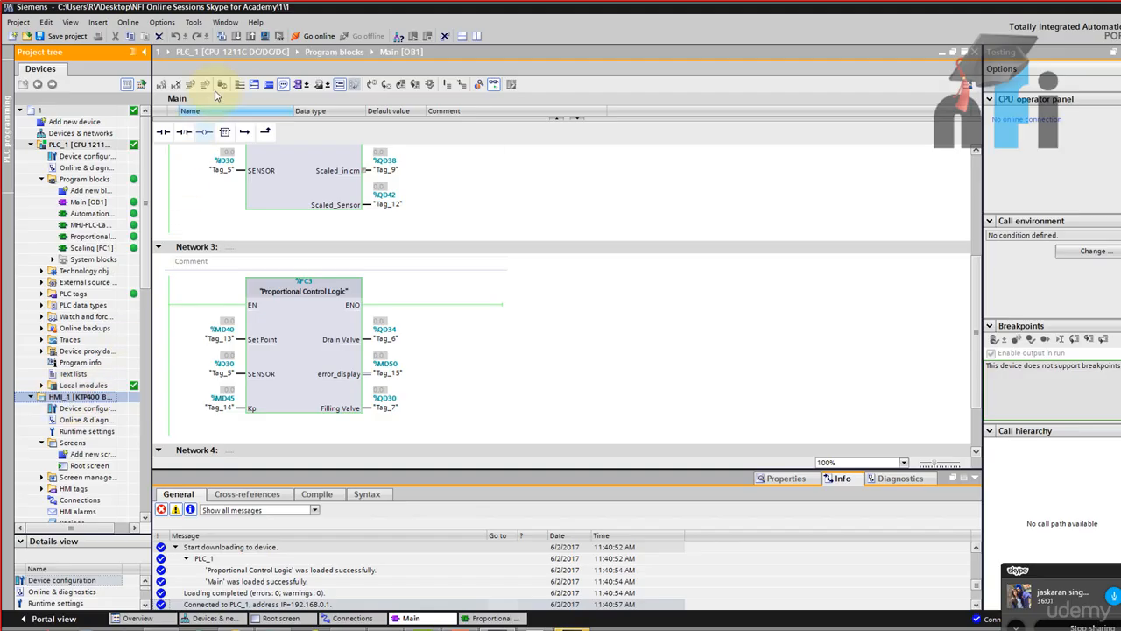
left_click(265, 37)
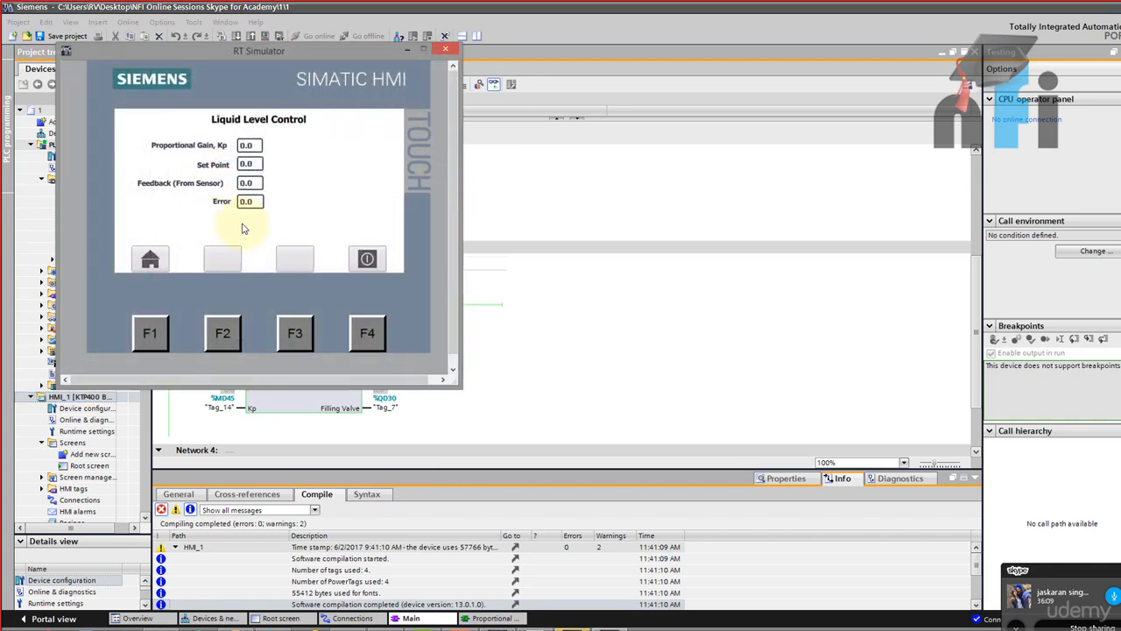
Switch to FACTORY I/O and view the tank and its level scale from the side with the fly camera
left_click(237, 629)
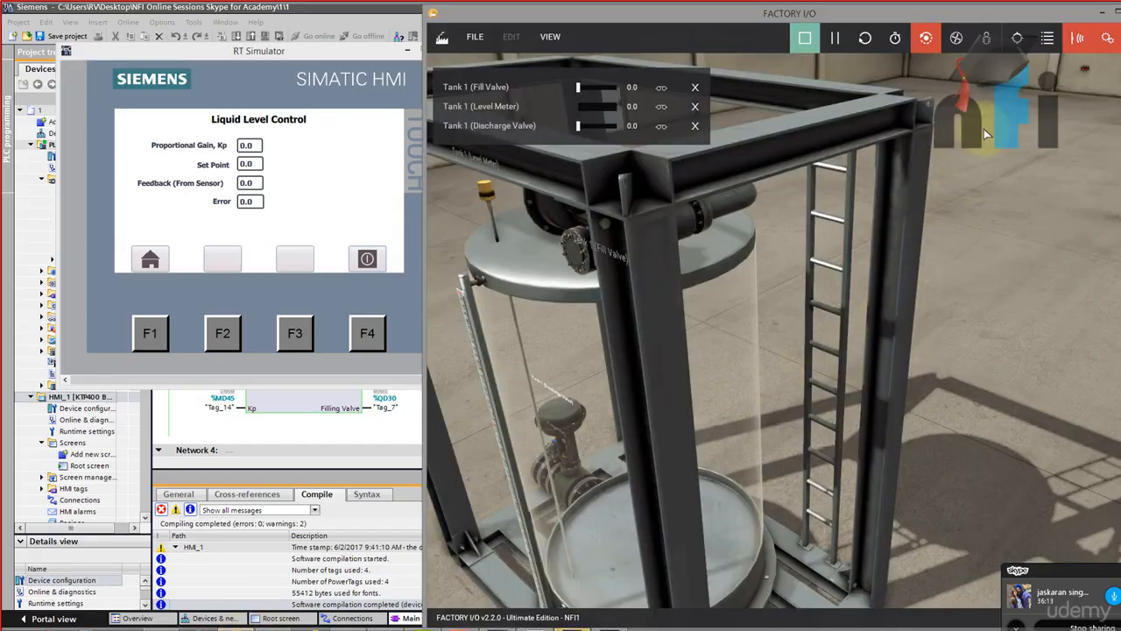
left_click(957, 39)
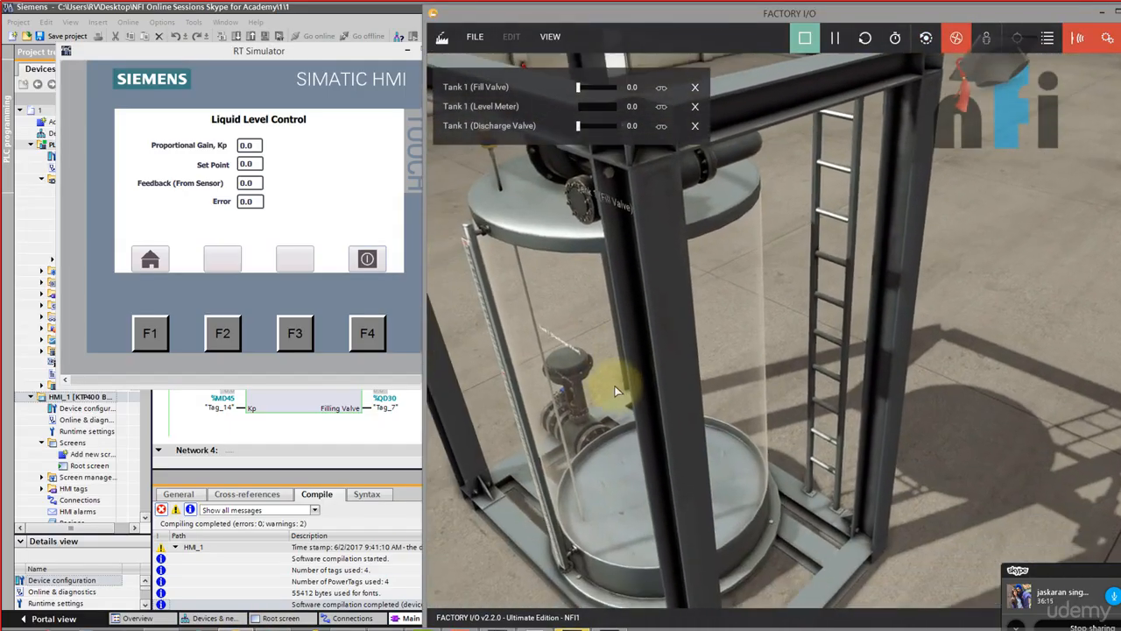
left_click_drag(578, 434, 648, 272)
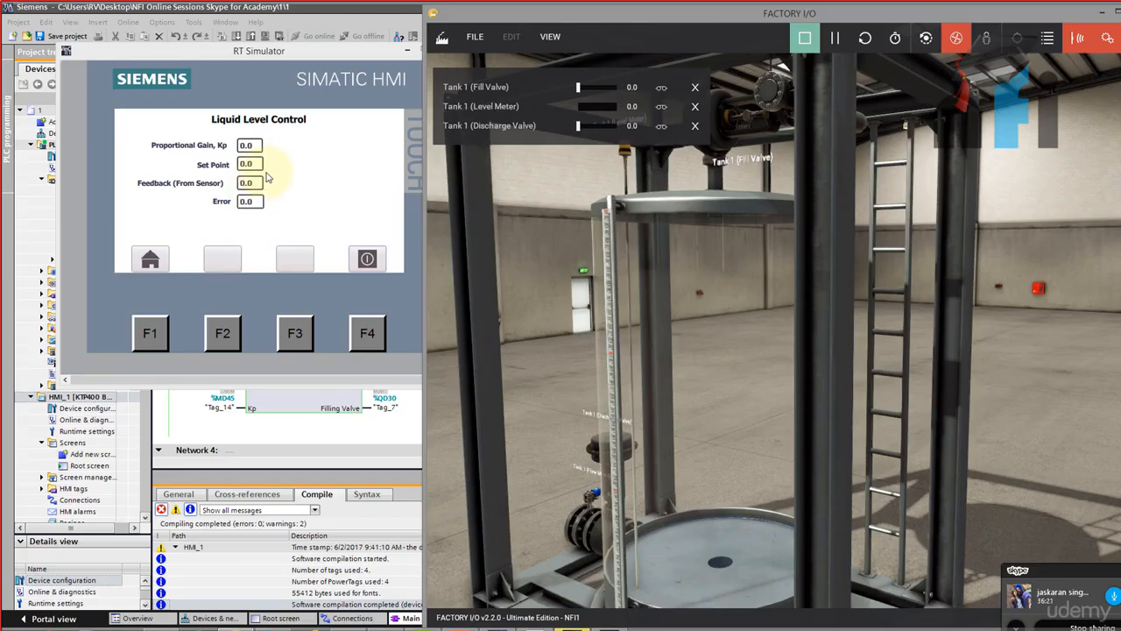
Set the proportional gain Kp to 5 and the set point to 5 on the simulated HMI
left_click_drag(708, 406, 662, 499)
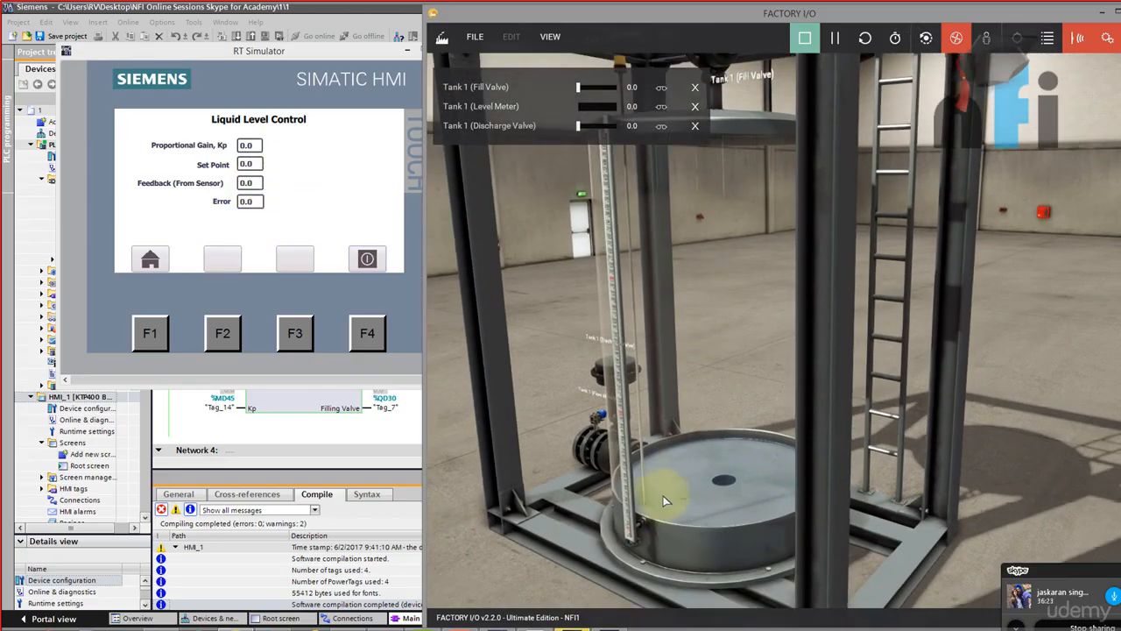
left_click_drag(656, 401, 601, 395)
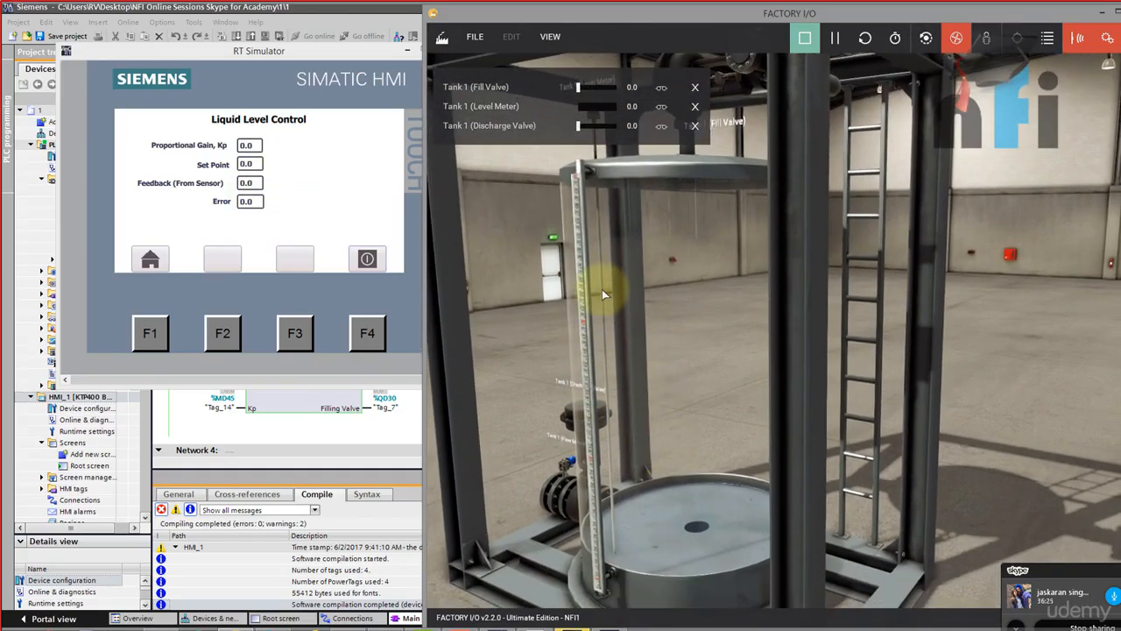
left_click(253, 168)
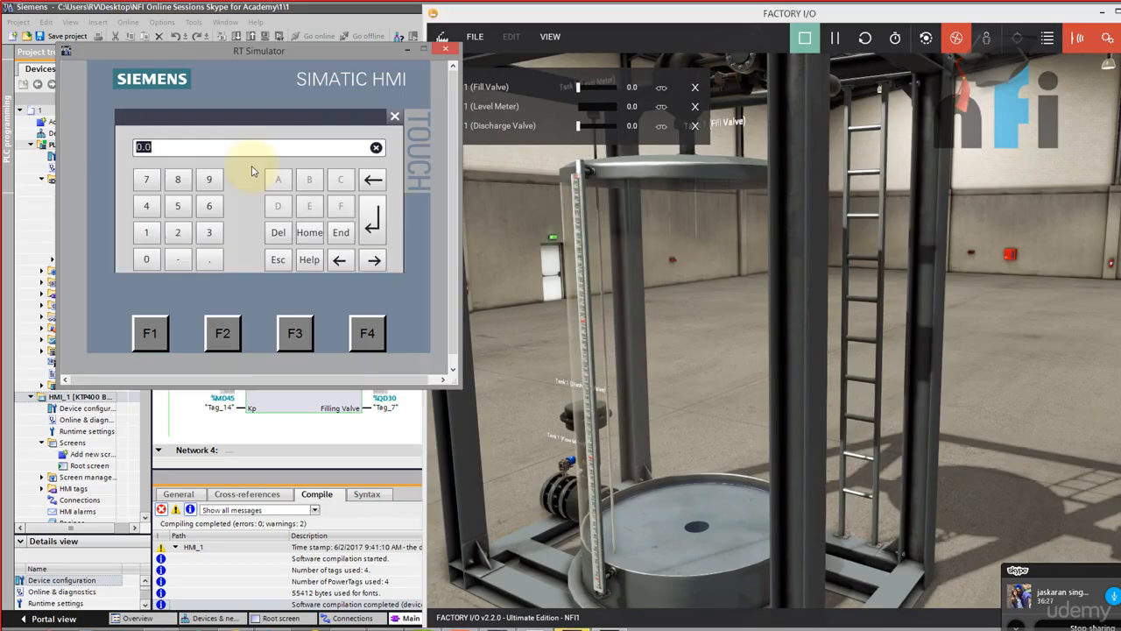
left_click(394, 117)
left_click(248, 146)
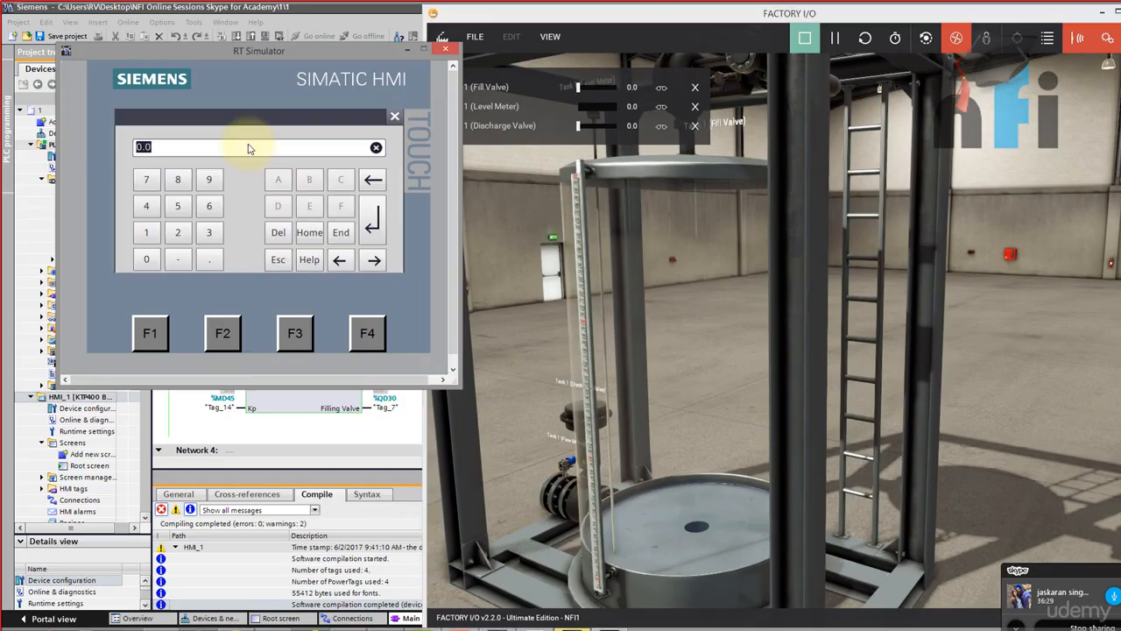
left_click(371, 214)
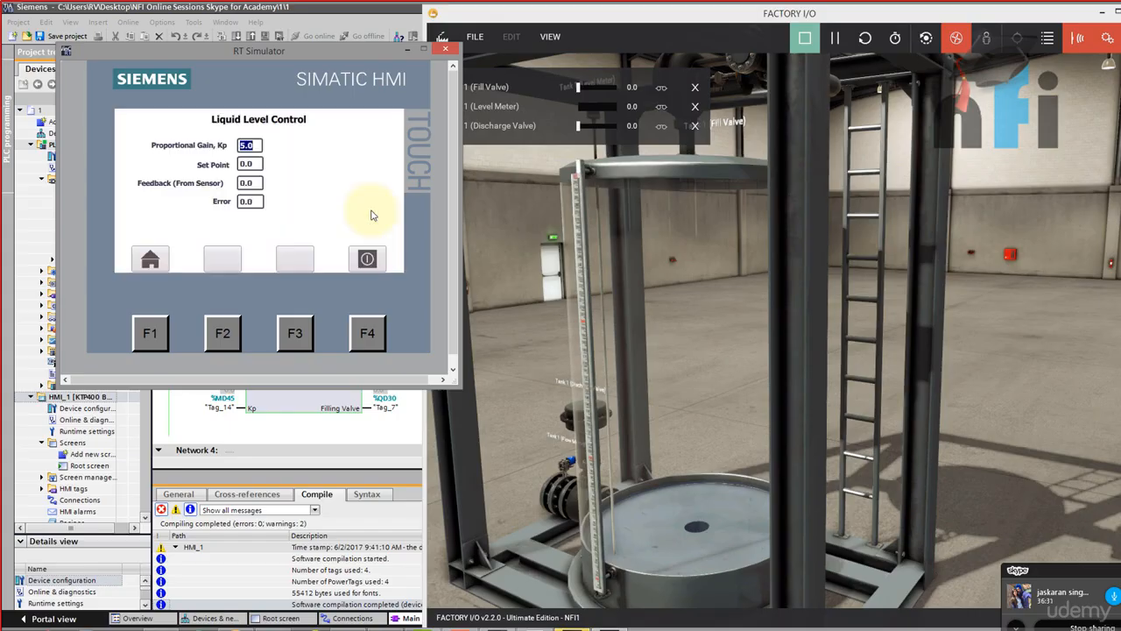
left_click(251, 165)
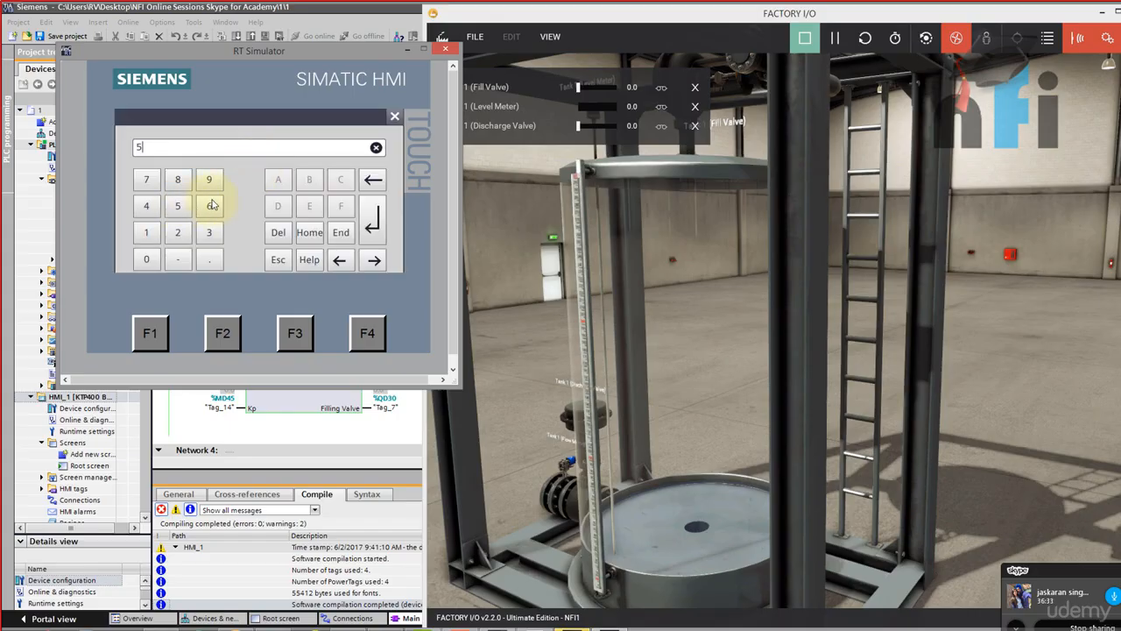
left_click(371, 226)
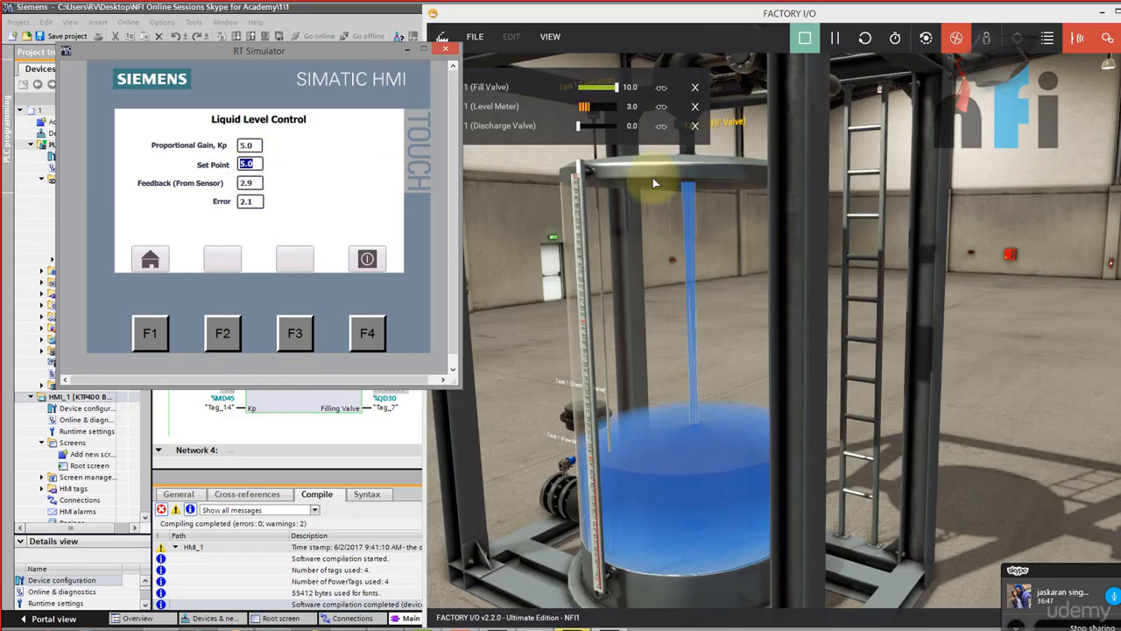
Raise the FACTORY I/O volume to the full speaker level in the Windows Volume Mixer, moving the Skype call window out of the way
left_click_drag(1093, 574, 1080, 527)
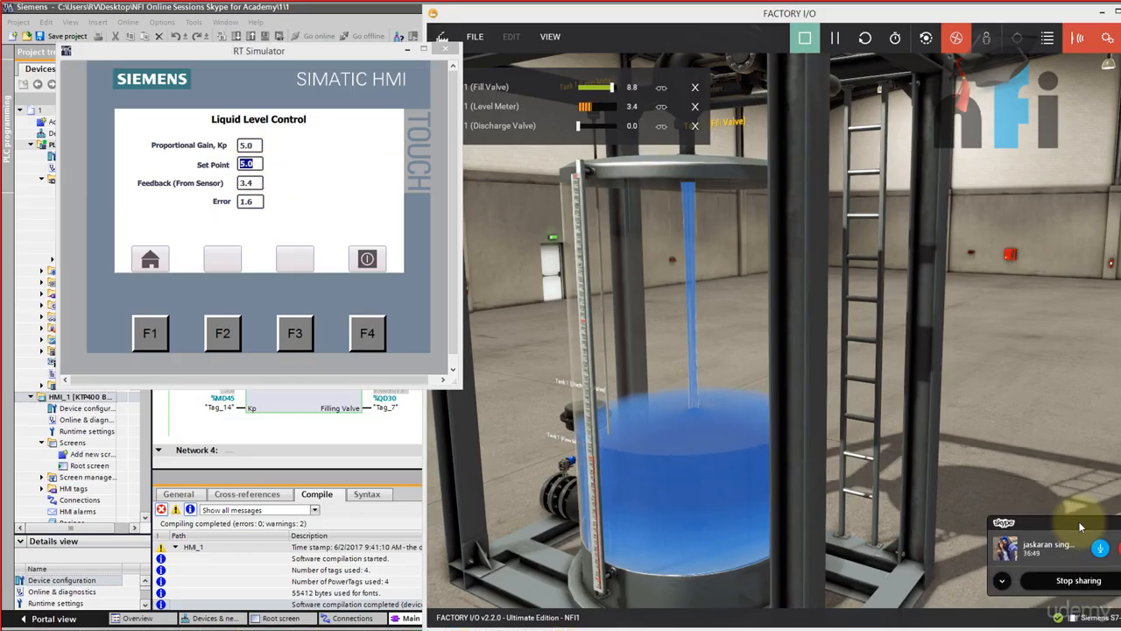
left_click(1049, 618)
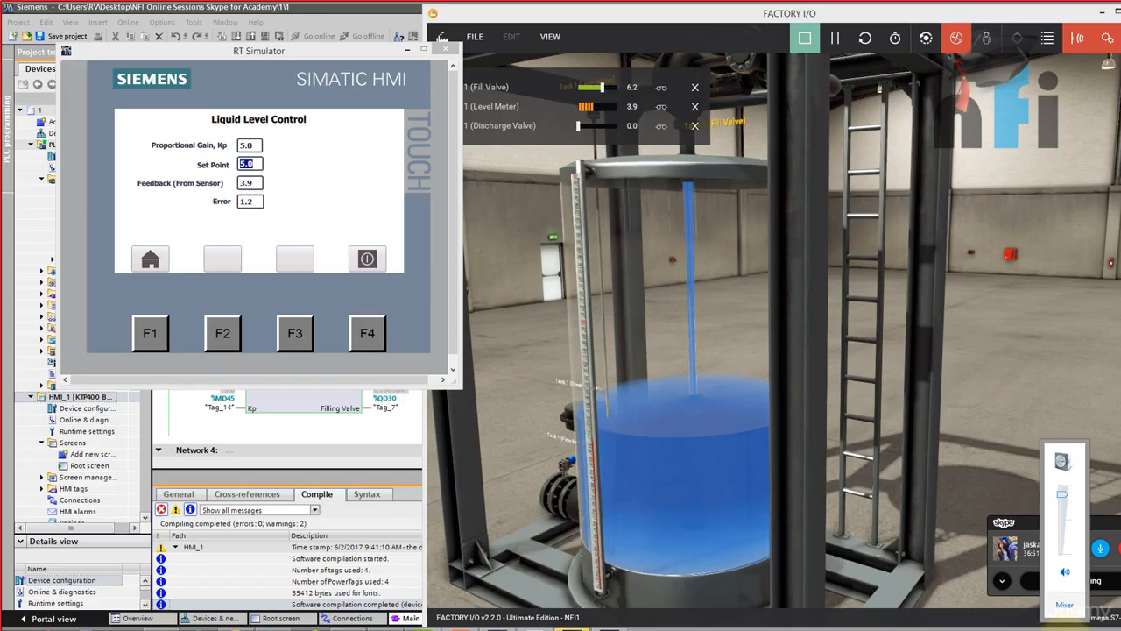
left_click(1064, 604)
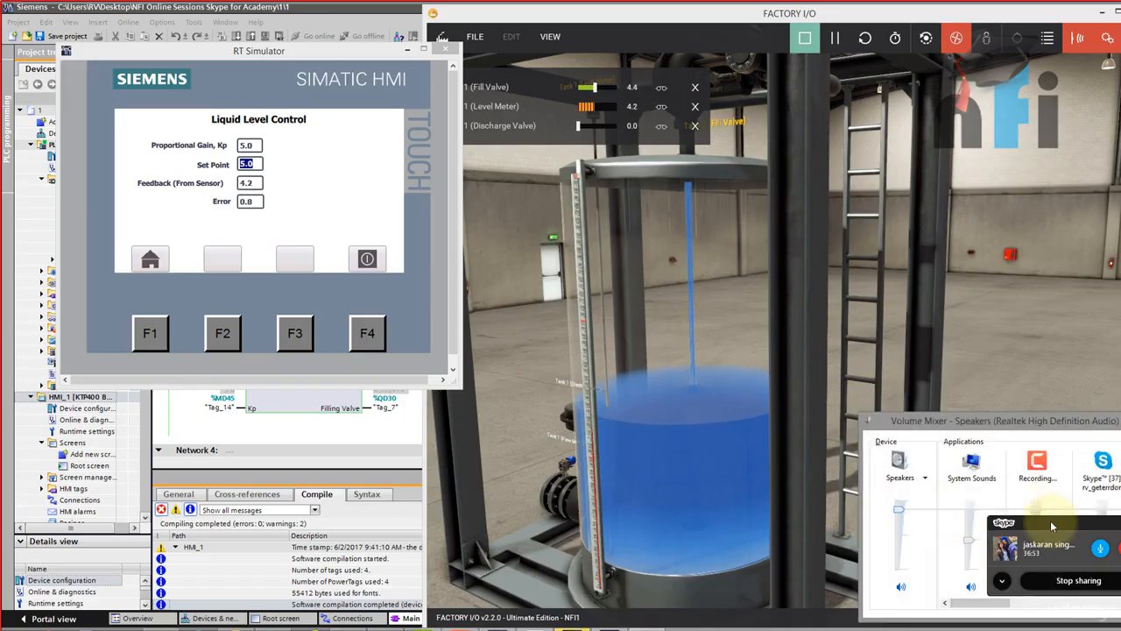
left_click_drag(1052, 525, 1010, 309)
left_click_drag(988, 603, 1101, 610)
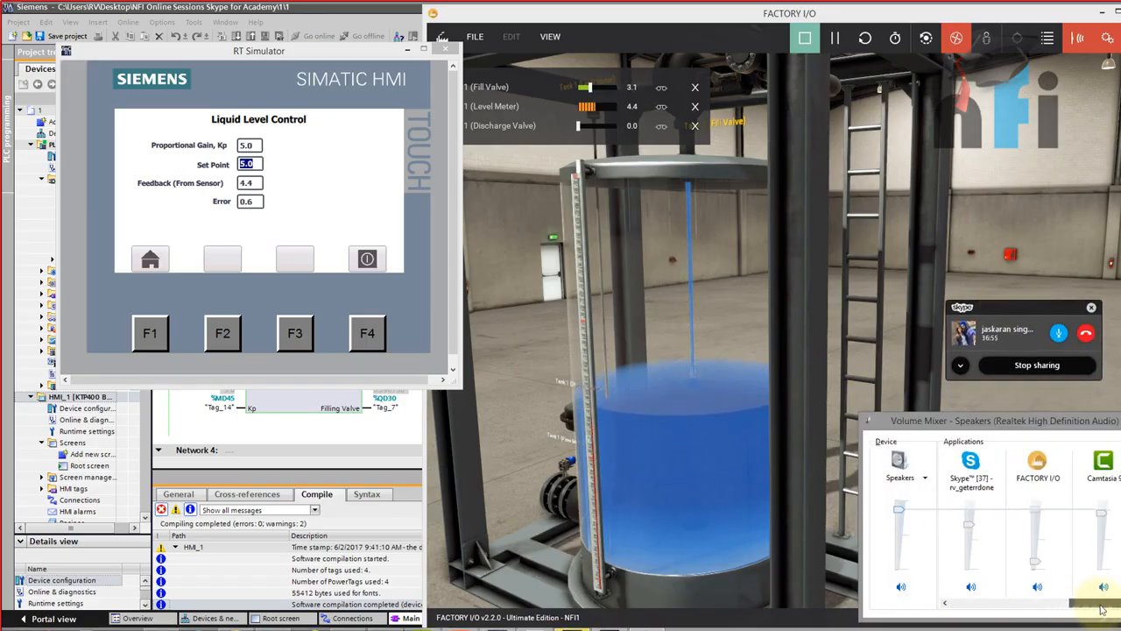
left_click_drag(1036, 561, 1036, 507)
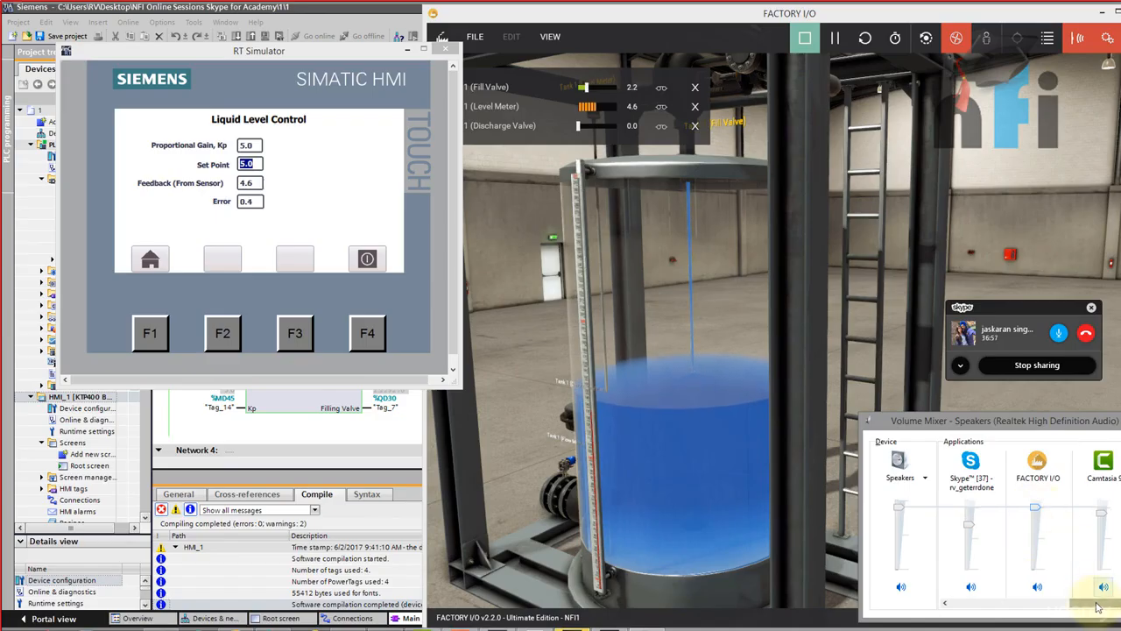
left_click(1120, 421)
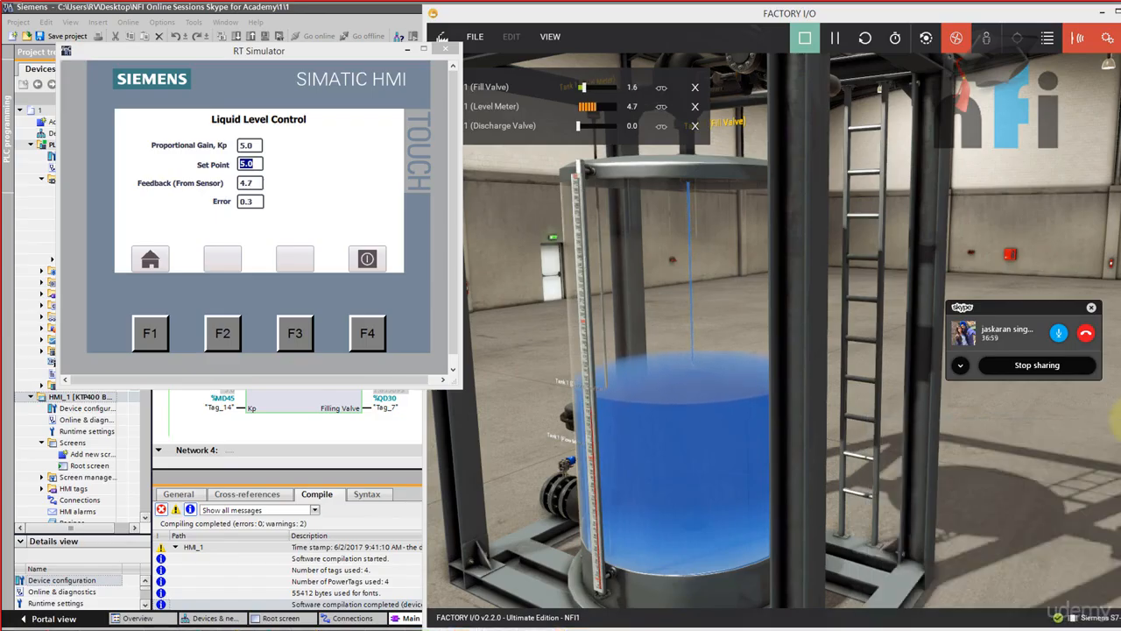
left_click(1066, 630)
left_click(946, 630)
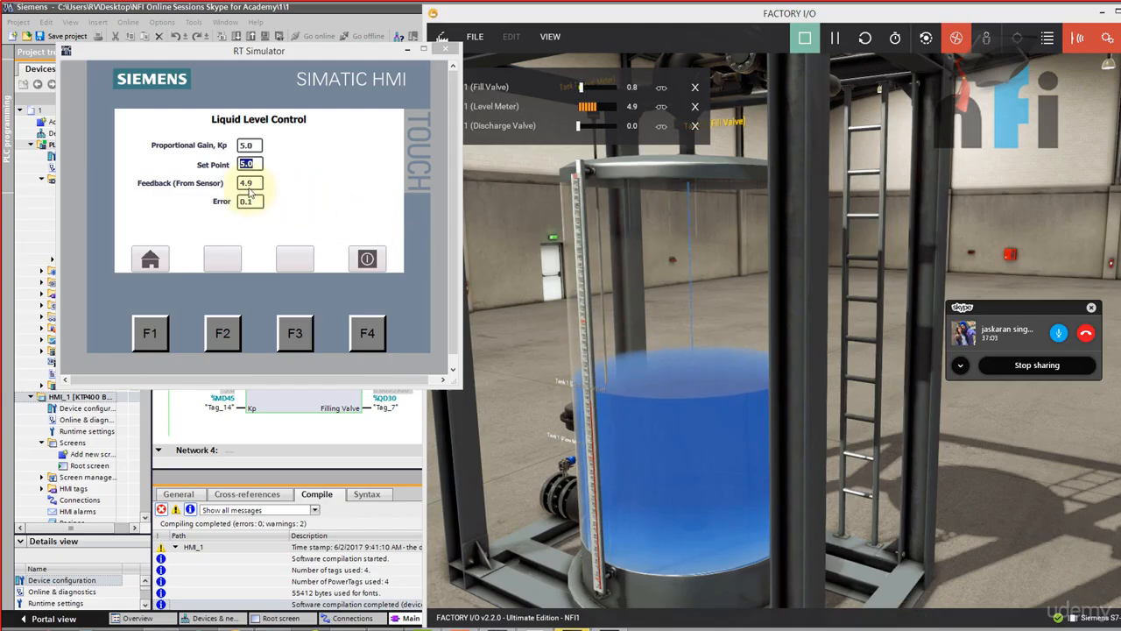
Lower the set point to 2 on the simulated HMI and watch the tank drain from the front
left_click(269, 209)
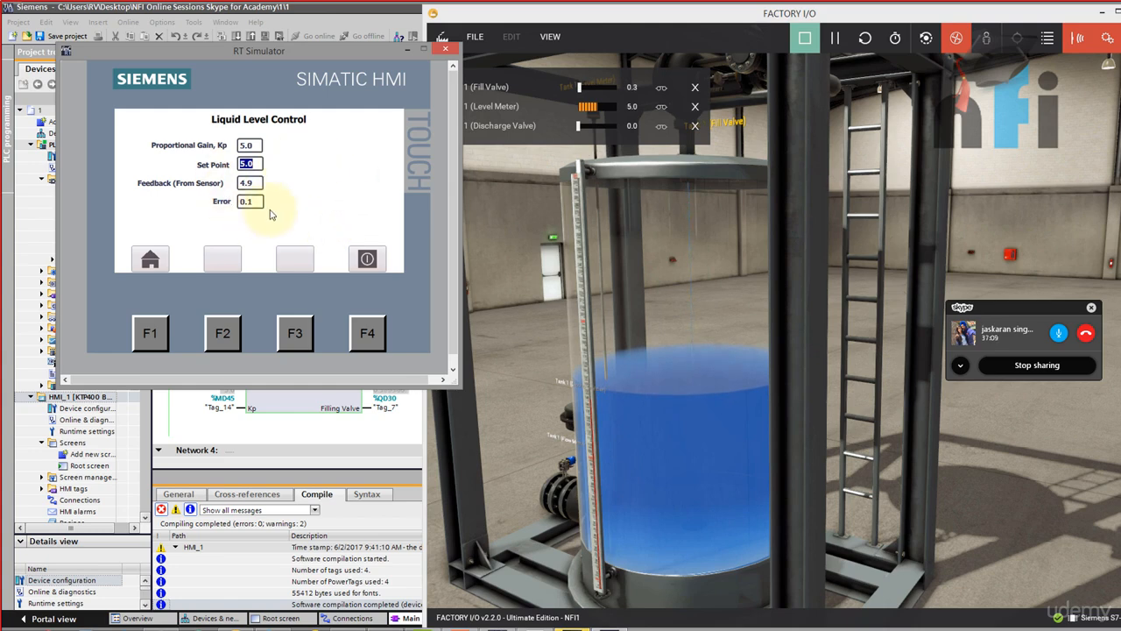
left_click(249, 166)
left_click(187, 239)
left_click(375, 234)
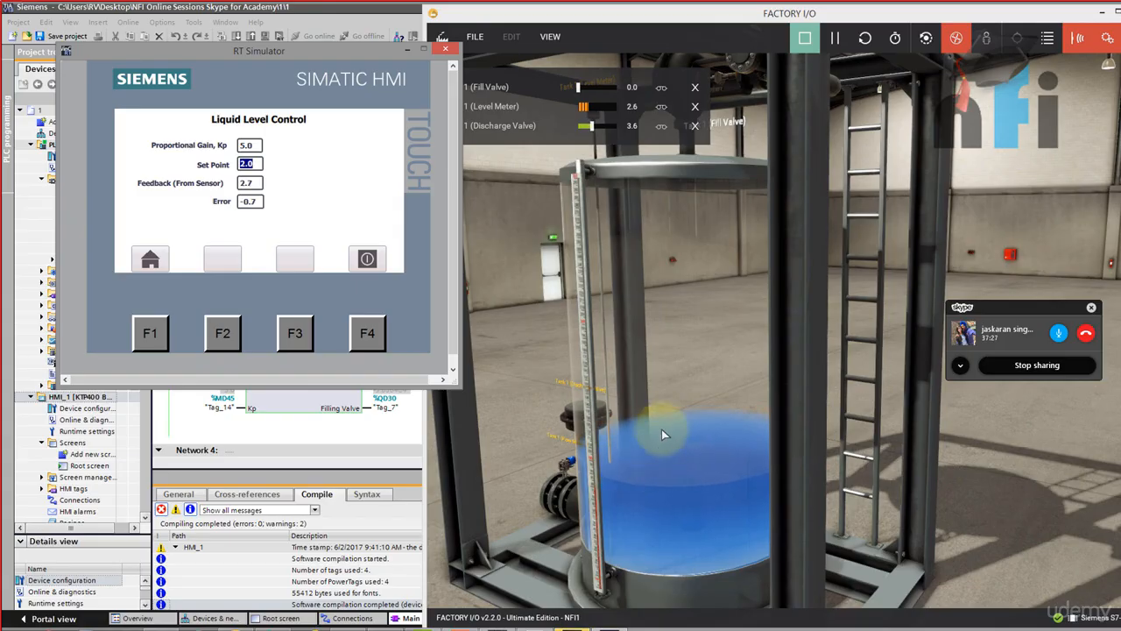
left_click_drag(664, 420, 740, 425)
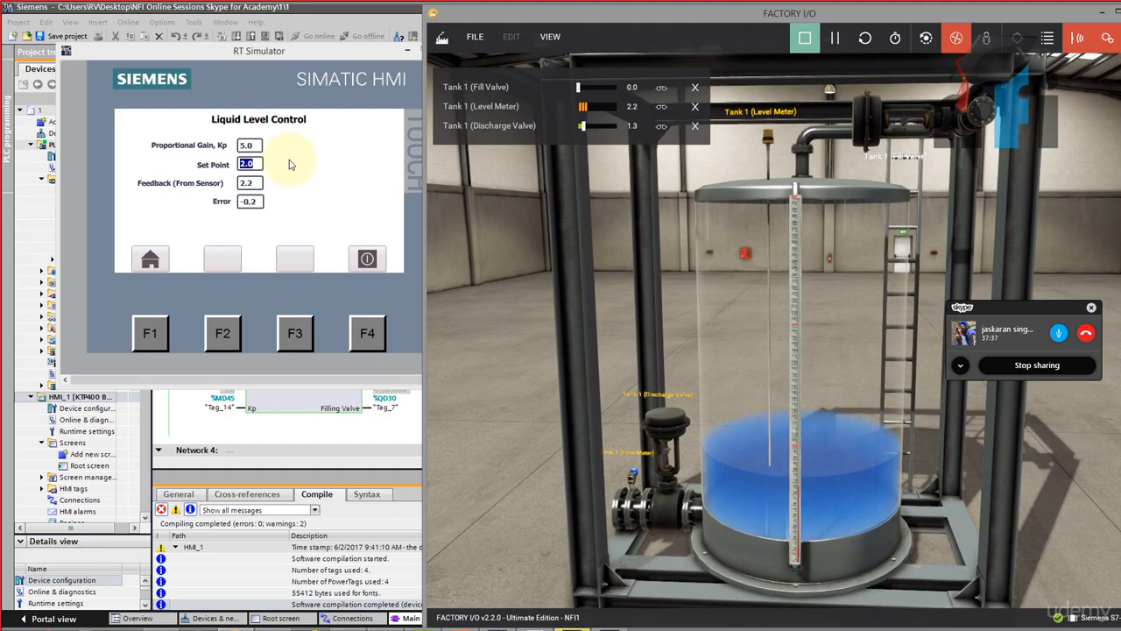
Set the proportional gain Kp to 8 and the set point to 8 on the simulated HMI
left_click(257, 147)
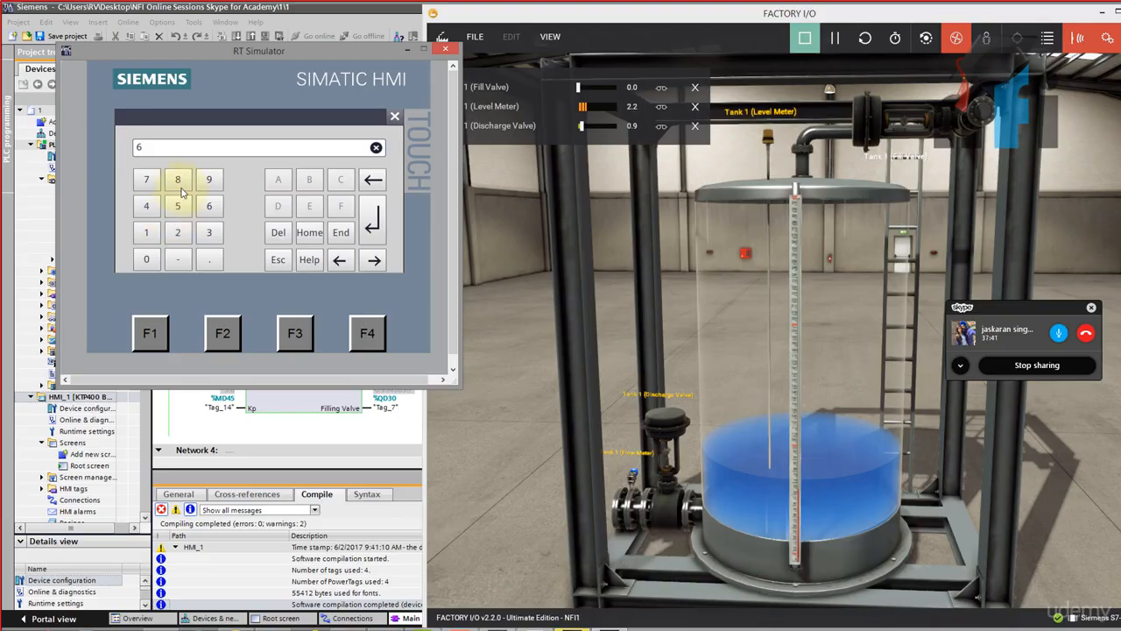
left_click(373, 180)
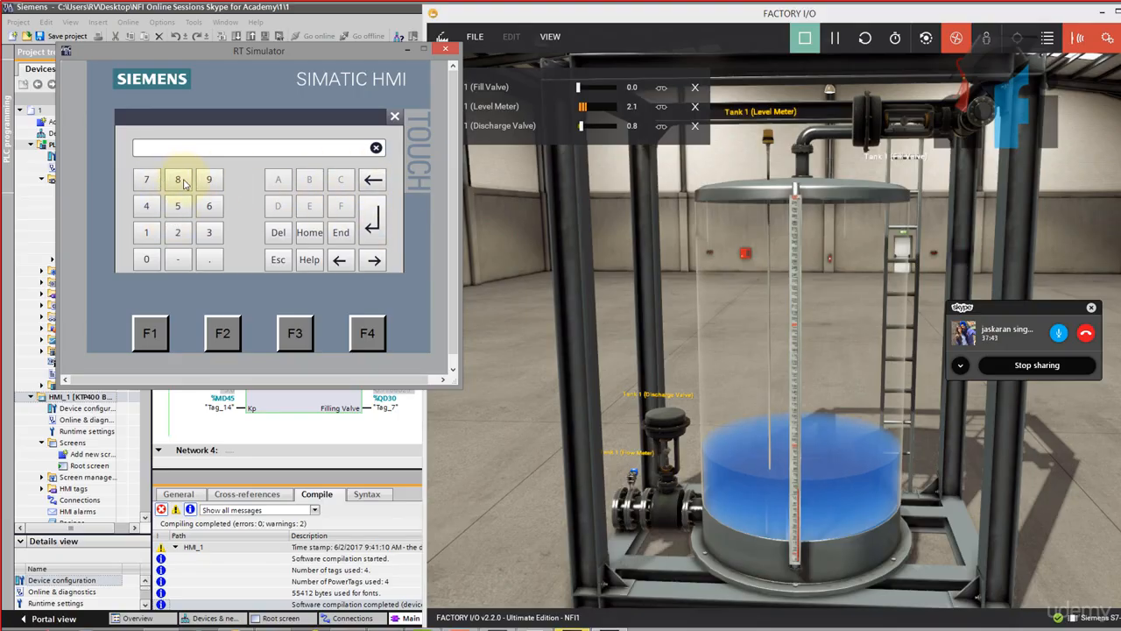
left_click(366, 224)
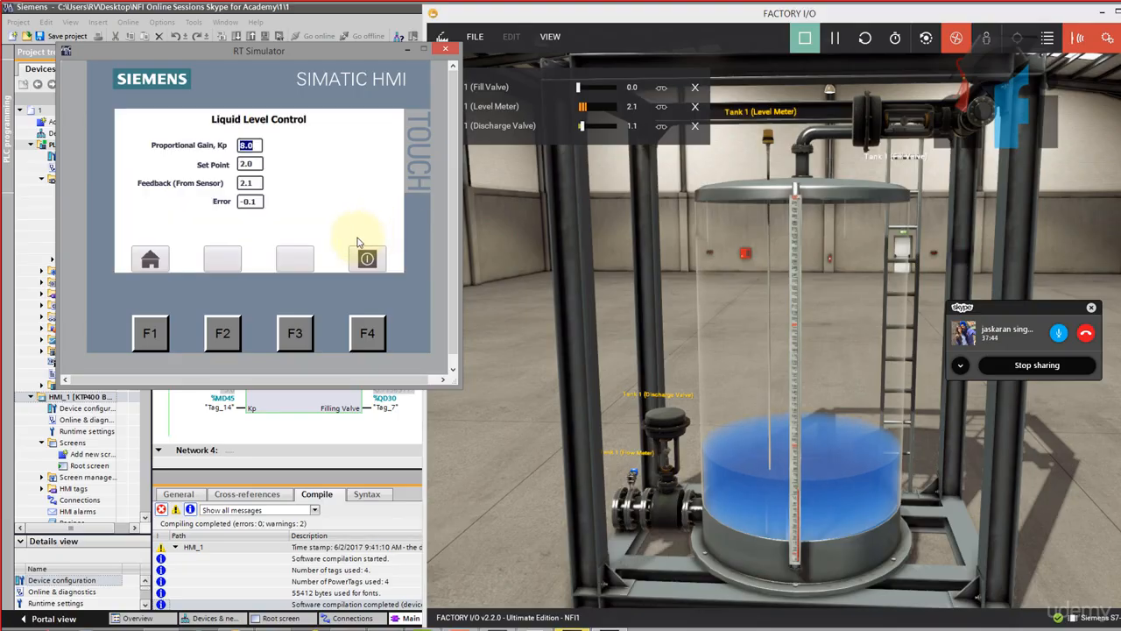
left_click(256, 164)
left_click(178, 179)
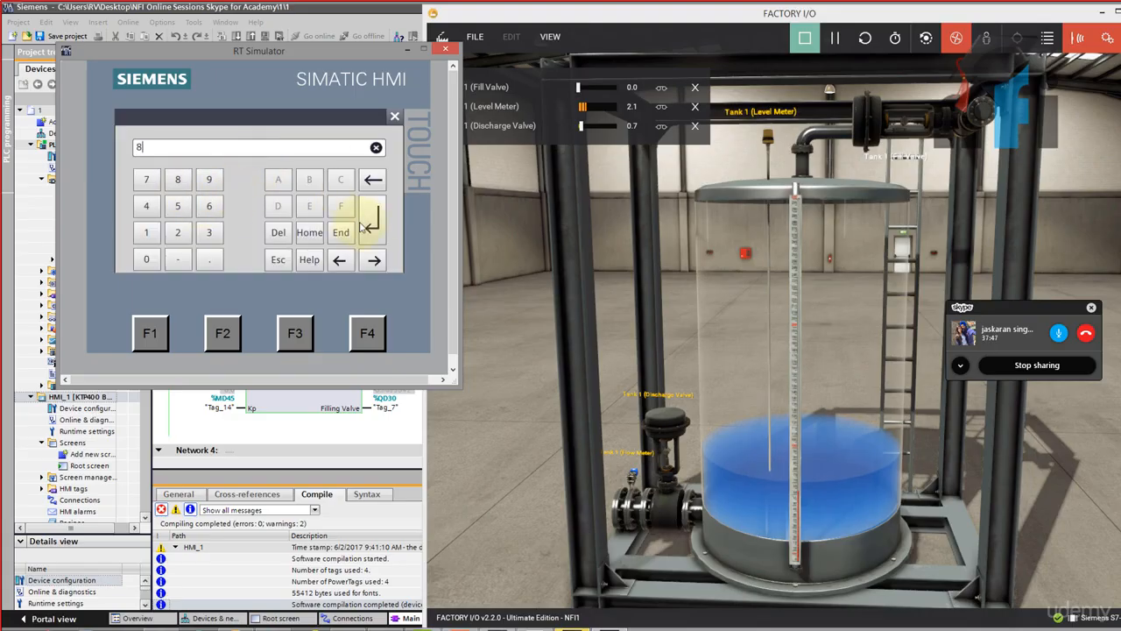
left_click(372, 223)
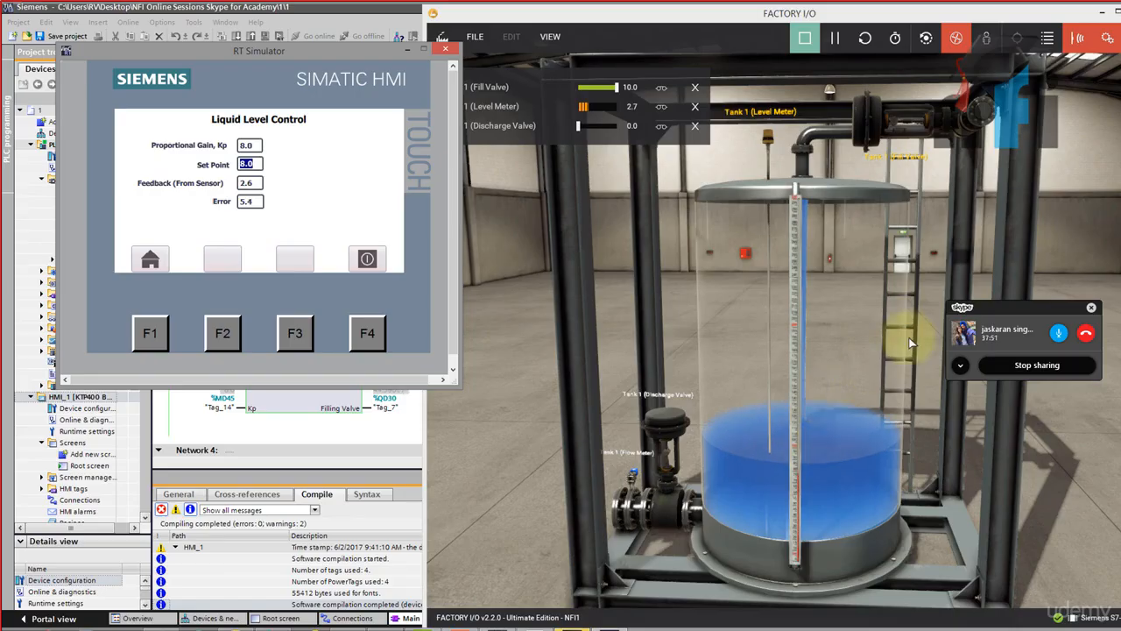
left_click_drag(990, 302, 1048, 538)
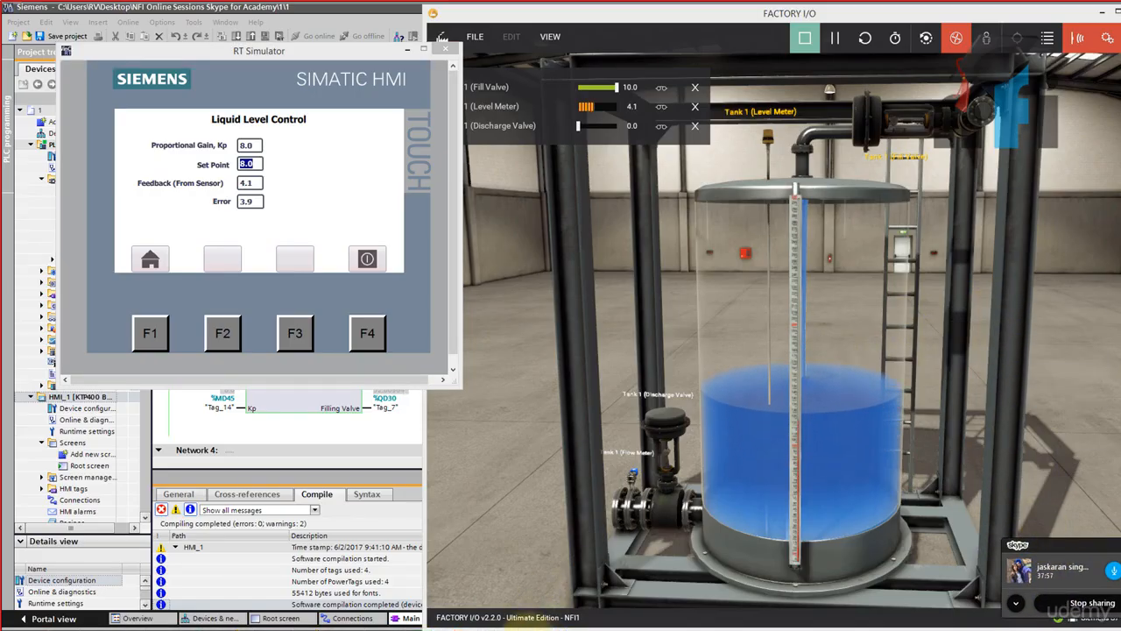
Switch to Assignment 2.pdf in Adobe Acrobat Pro and review Task 1, focusing on the Valves Output requirement
left_click(532, 626)
left_click_drag(359, 213, 684, 219)
left_click(684, 220)
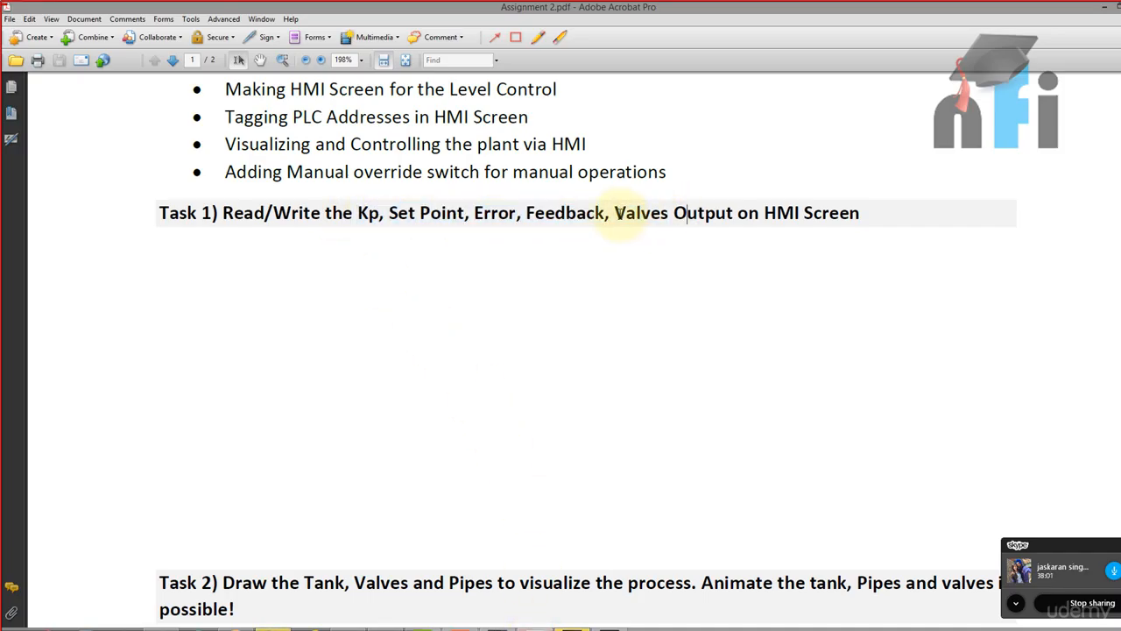
left_click_drag(614, 214, 702, 214)
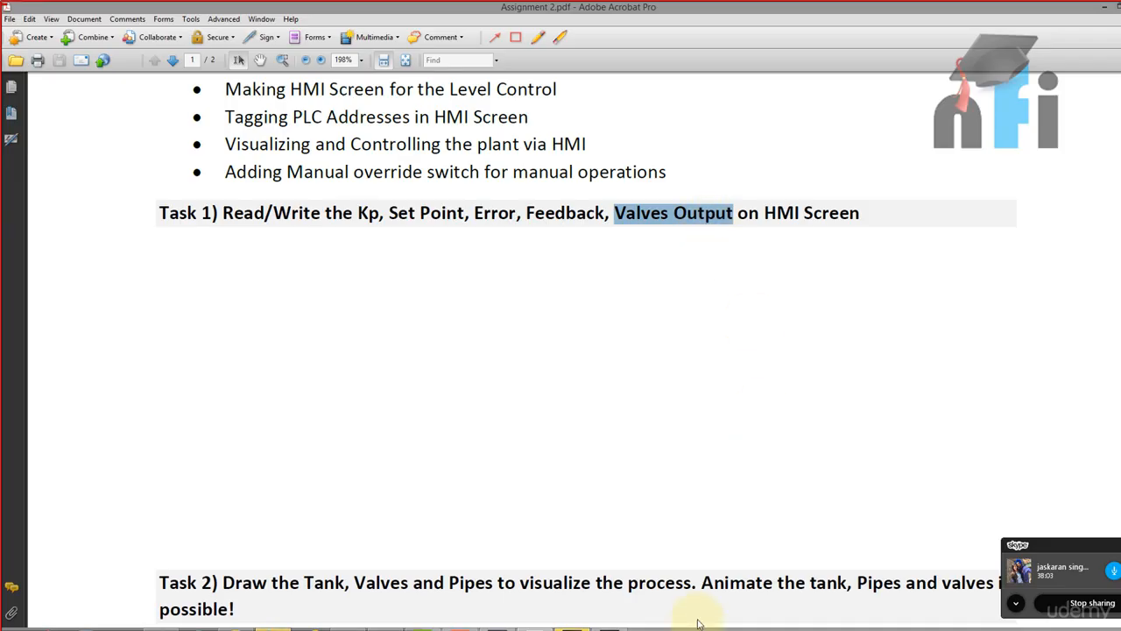
left_click_drag(614, 214, 728, 225)
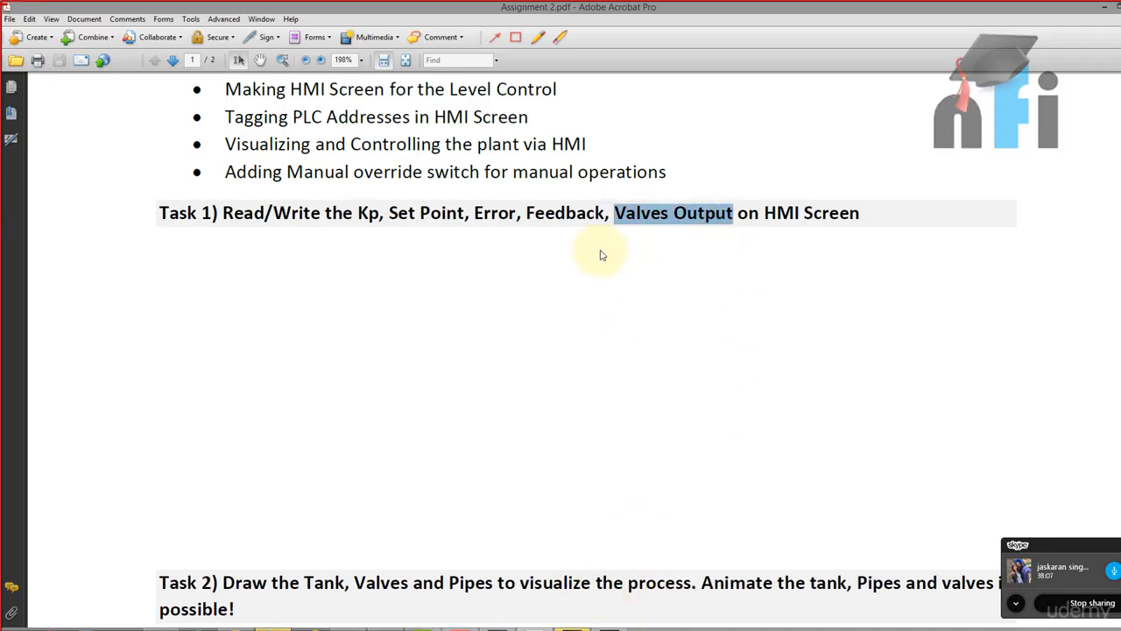
scroll(601, 253, "down", 4)
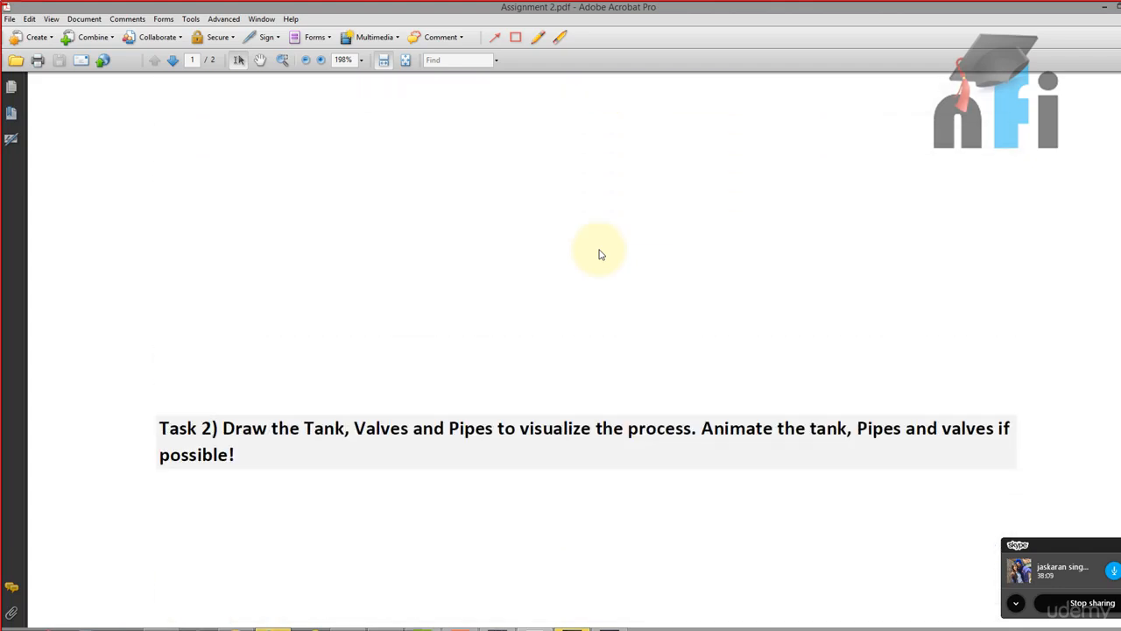
scroll(601, 263, "up", 3)
left_click(600, 263)
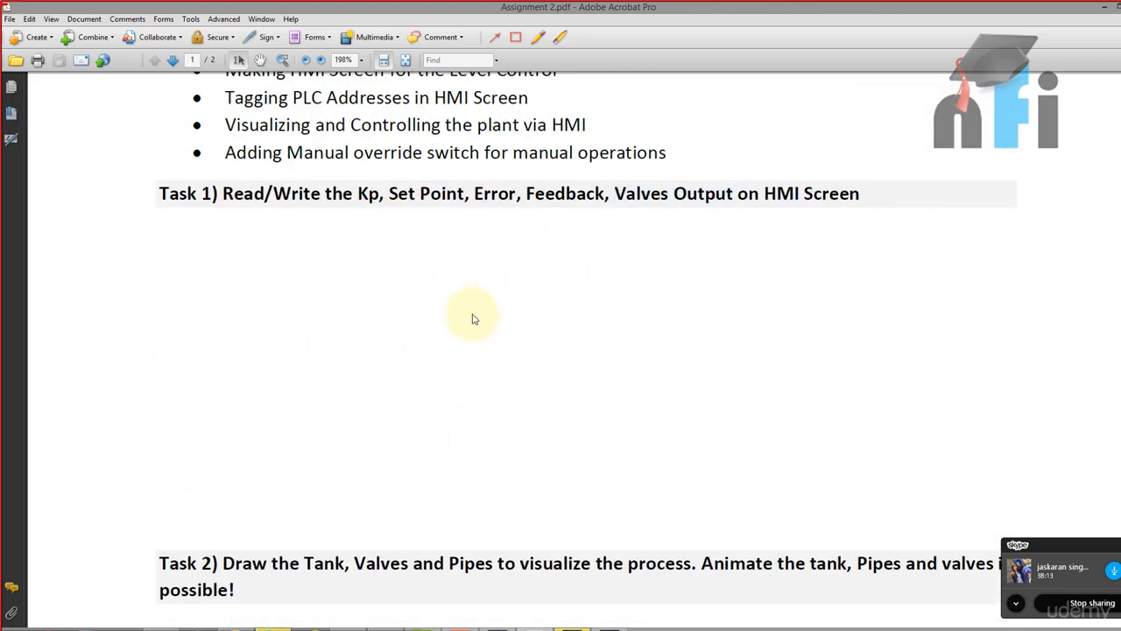
Review Task 2 of the assignment about drawing and animating the tank, valves and pipes
scroll(509, 309, "down", 5)
scroll(506, 293, "down", 5)
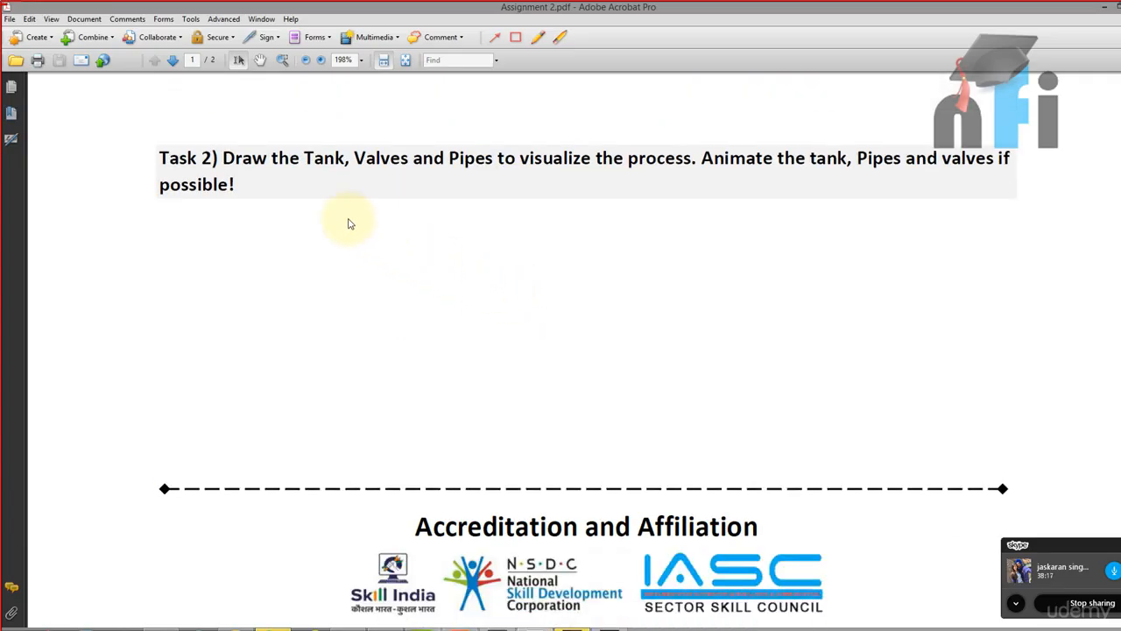
left_click_drag(312, 158, 848, 159)
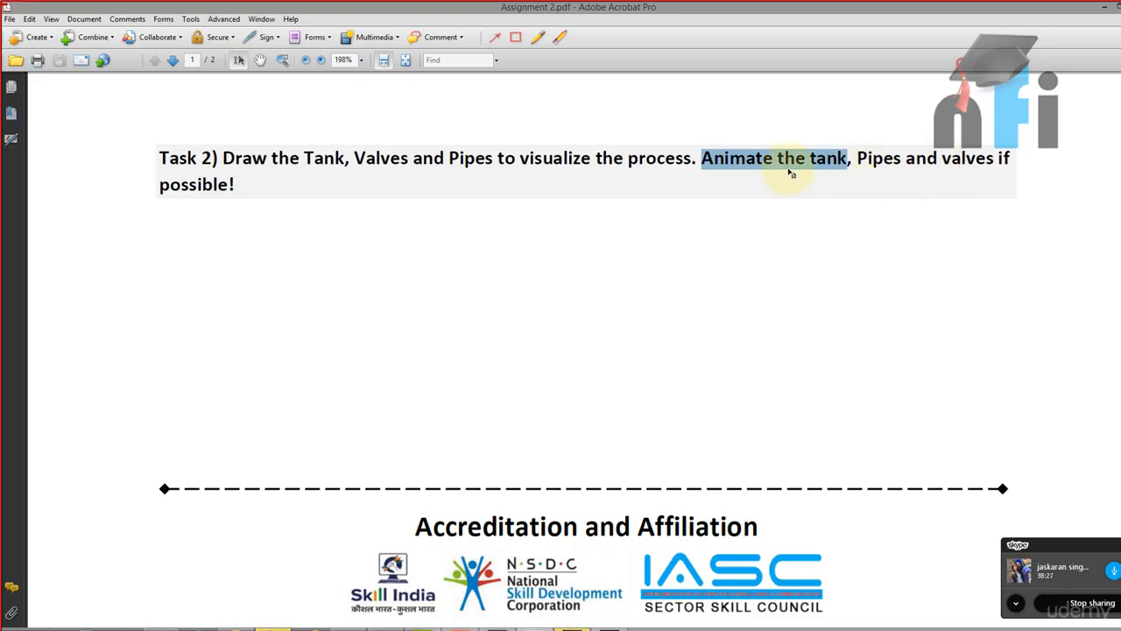
left_click(731, 160)
left_click(633, 167)
left_click_drag(356, 163, 594, 168)
left_click(597, 166)
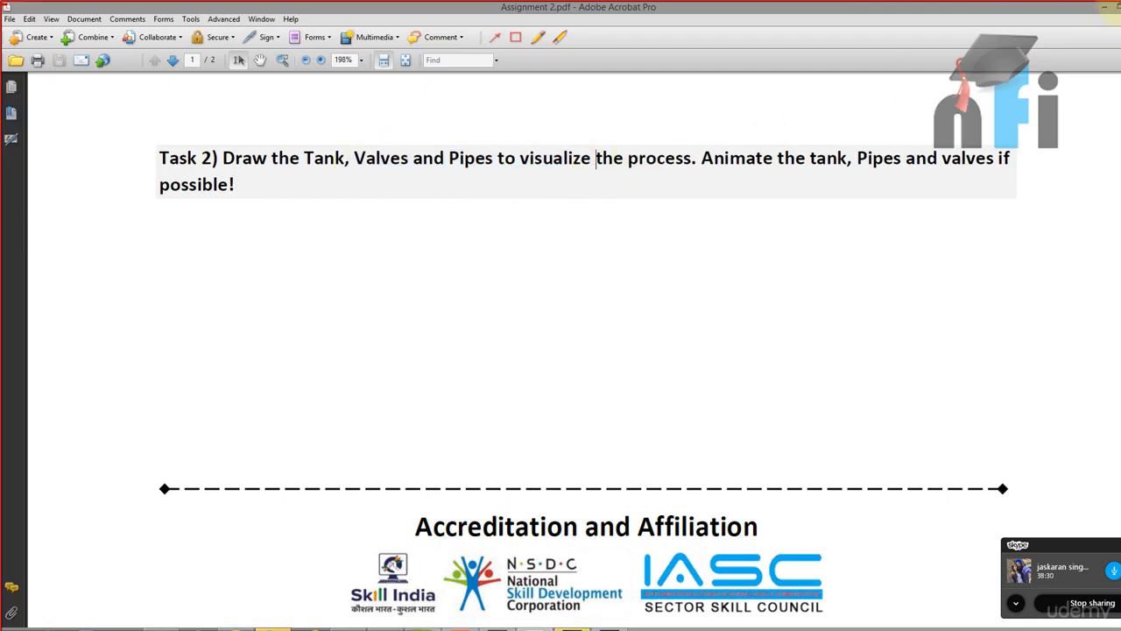
Return to the Root screen in TIA Portal and move the four labels and I/O fields together farther left
left_click(1102, 9)
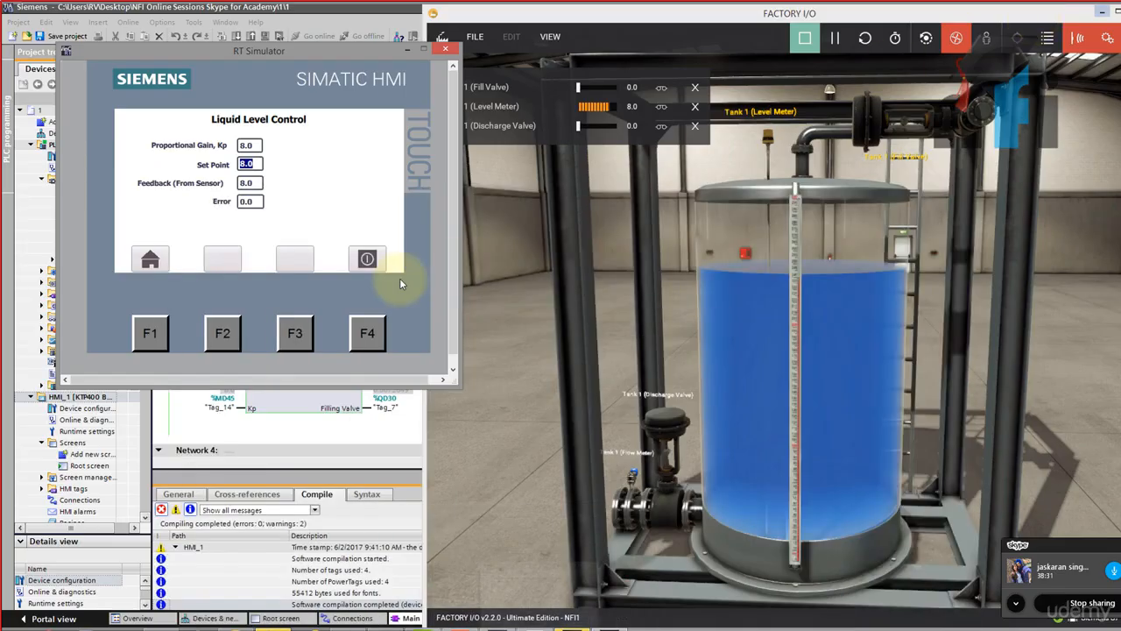
left_click(410, 427)
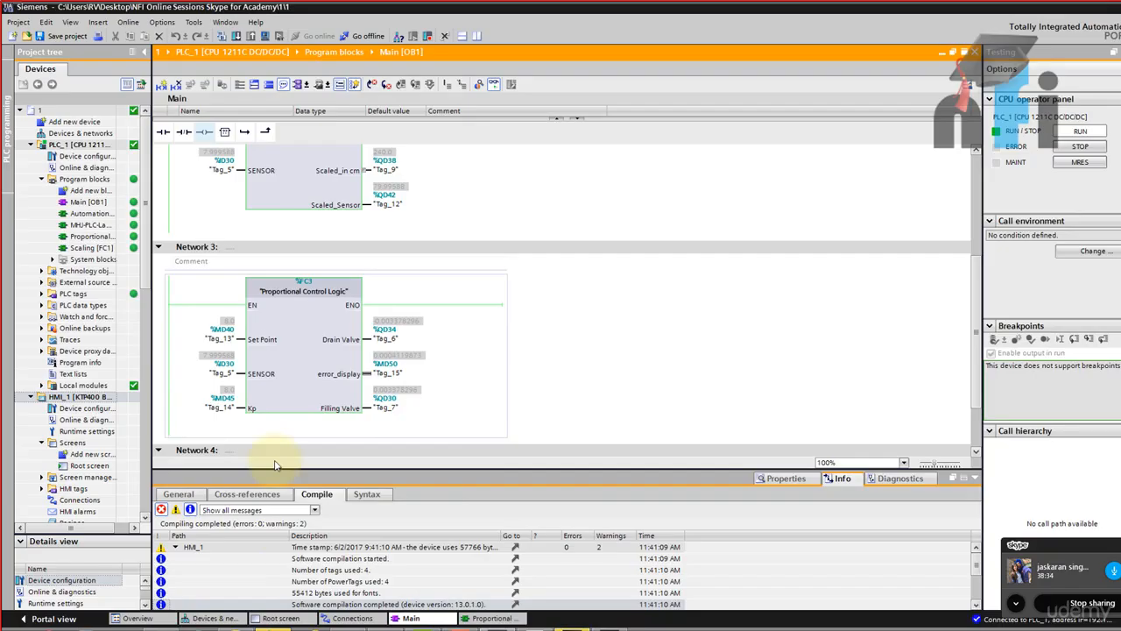
left_click(282, 619)
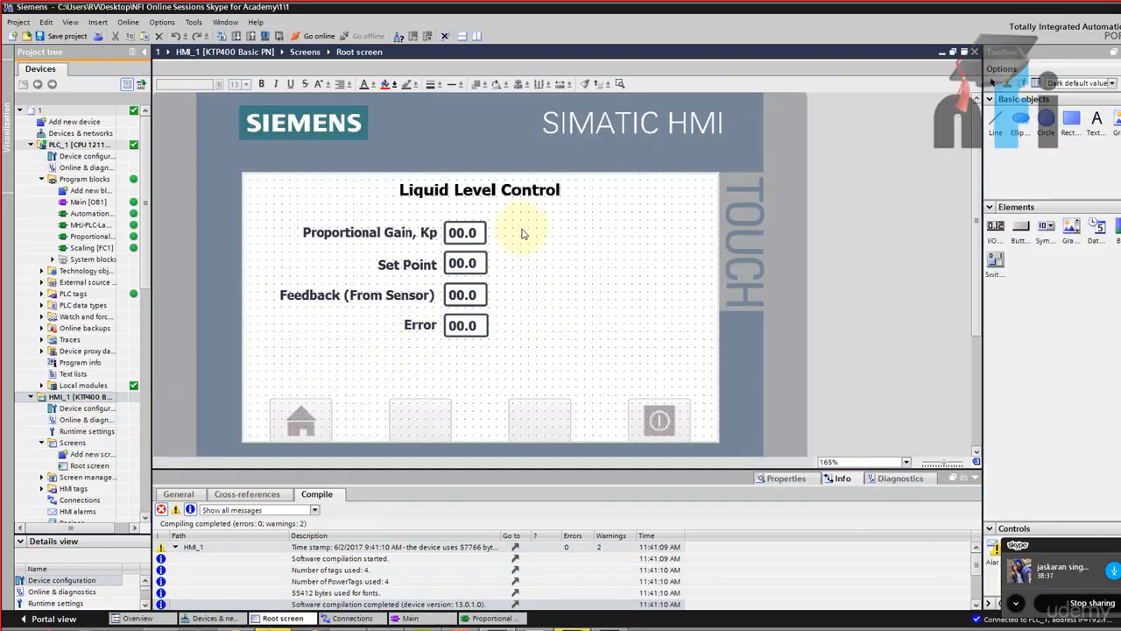
left_click(462, 263)
left_click_drag(465, 264, 438, 263)
left_click(569, 219)
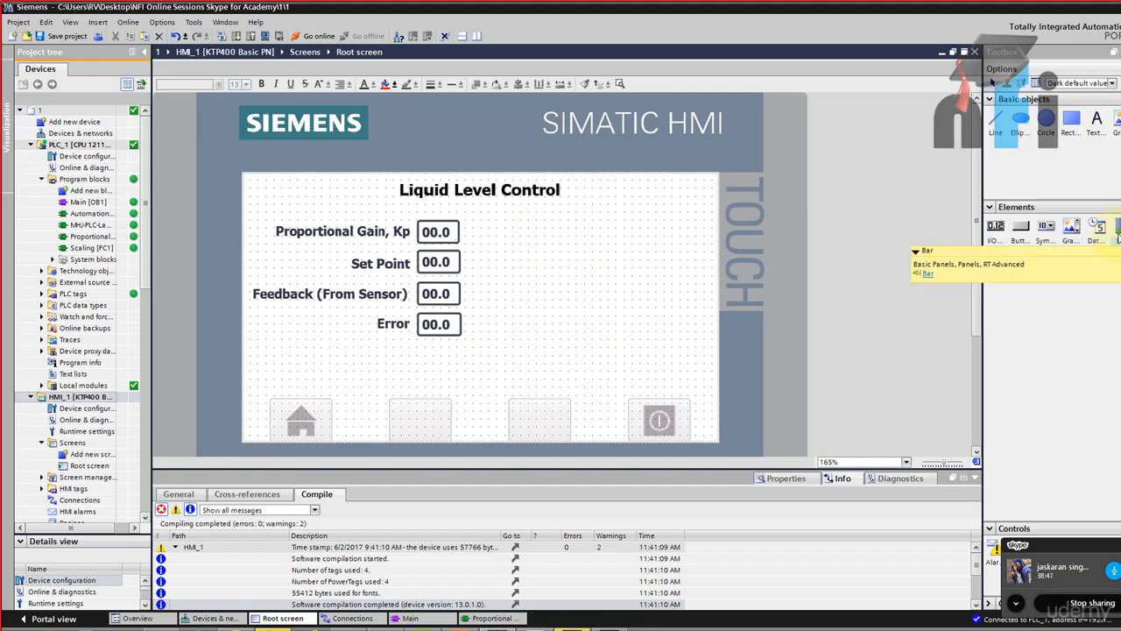
Place a Bar element beside the I/O fields on the Root screen and turn off its limit marks
left_click_drag(1117, 238, 535, 279)
mouse_move(574, 335)
left_mouse_down()
mouse_move(633, 385)
mouse_move(580, 319)
left_mouse_up()
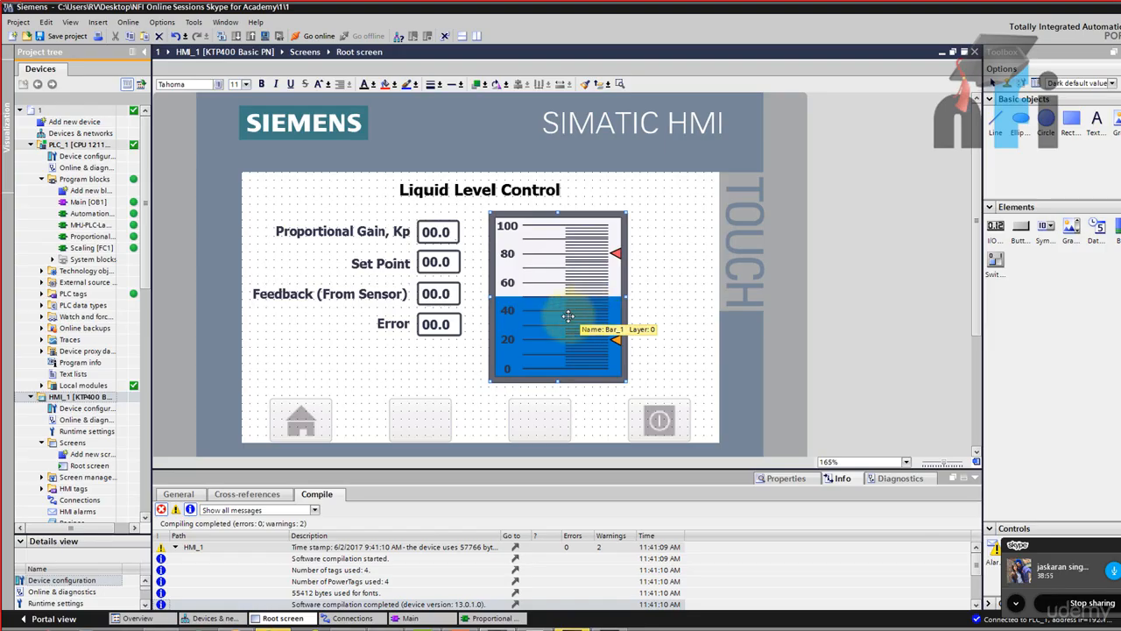
left_click(567, 315)
left_click_drag(523, 459, 523, 391)
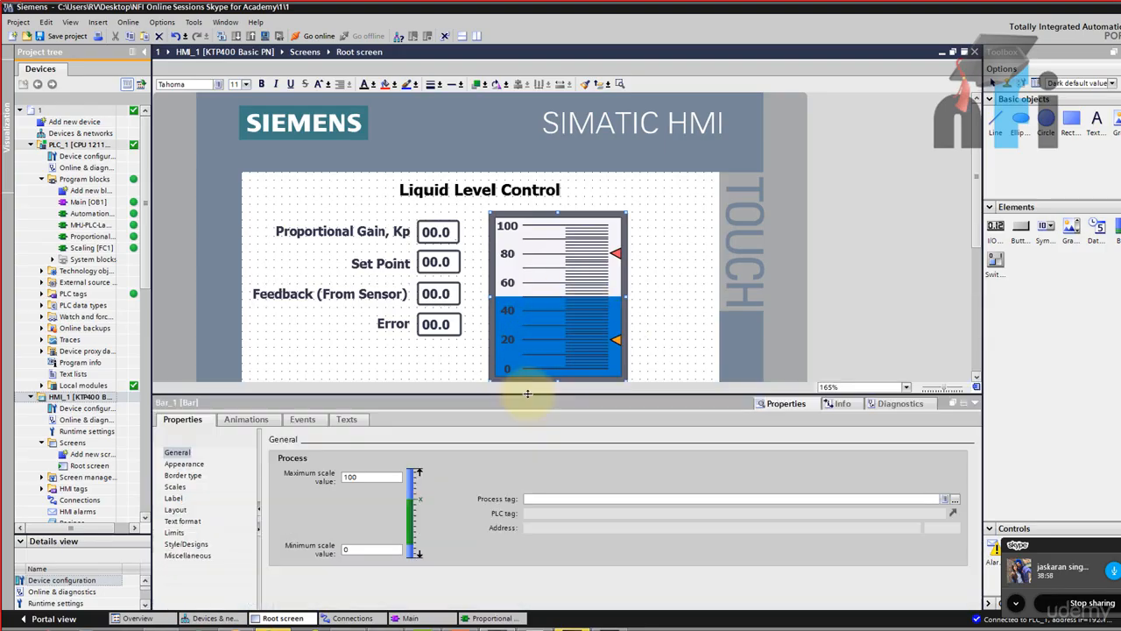
left_click(186, 465)
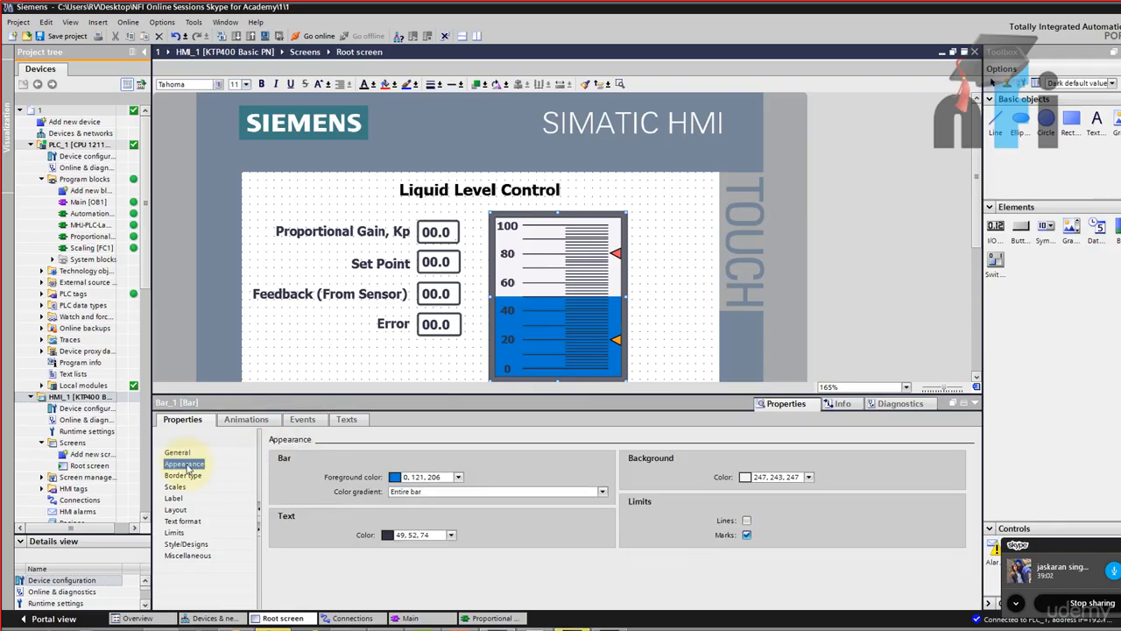
left_click(749, 537)
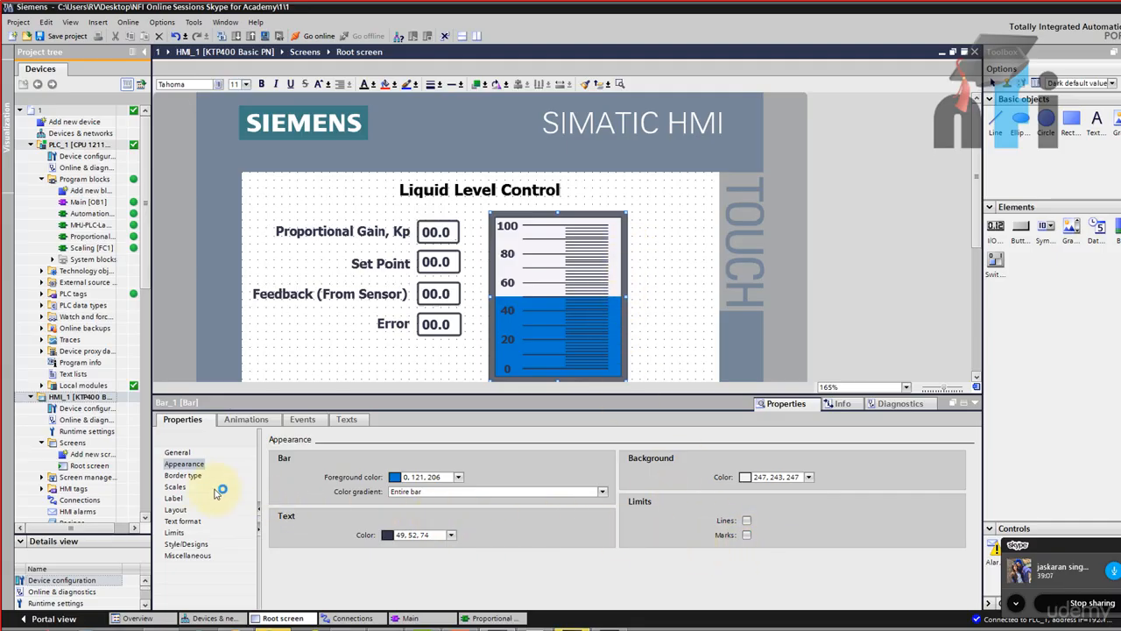
Reduce the bar's border width, hide its scale, and nudge it slightly up and to the left
left_click(191, 477)
left_click(400, 481)
left_click(400, 481)
left_click(401, 480)
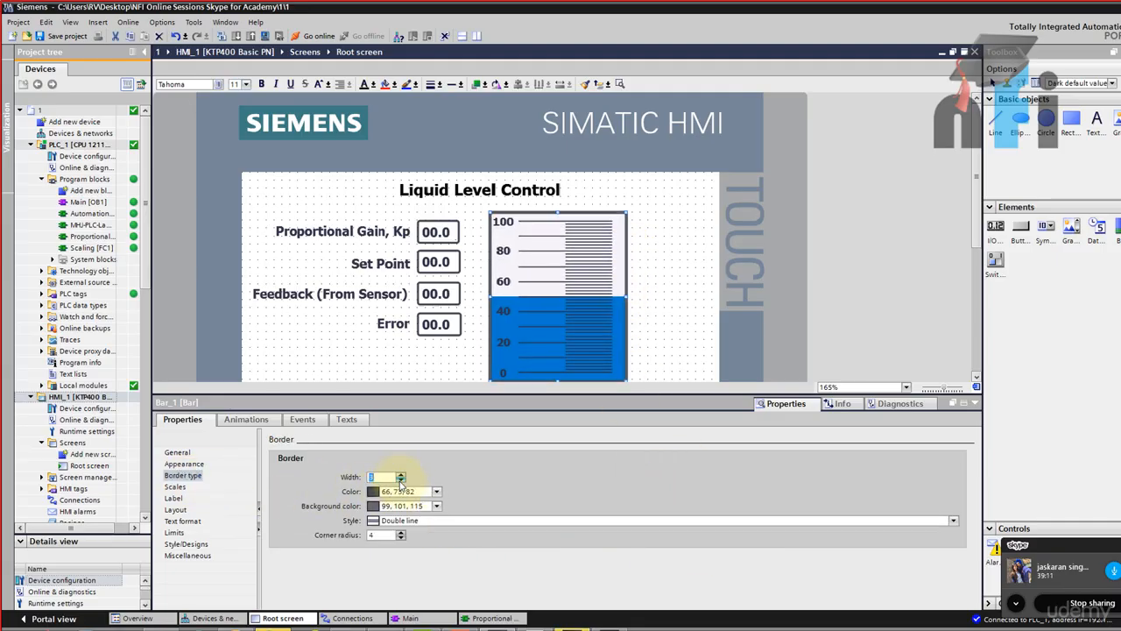
left_click(186, 489)
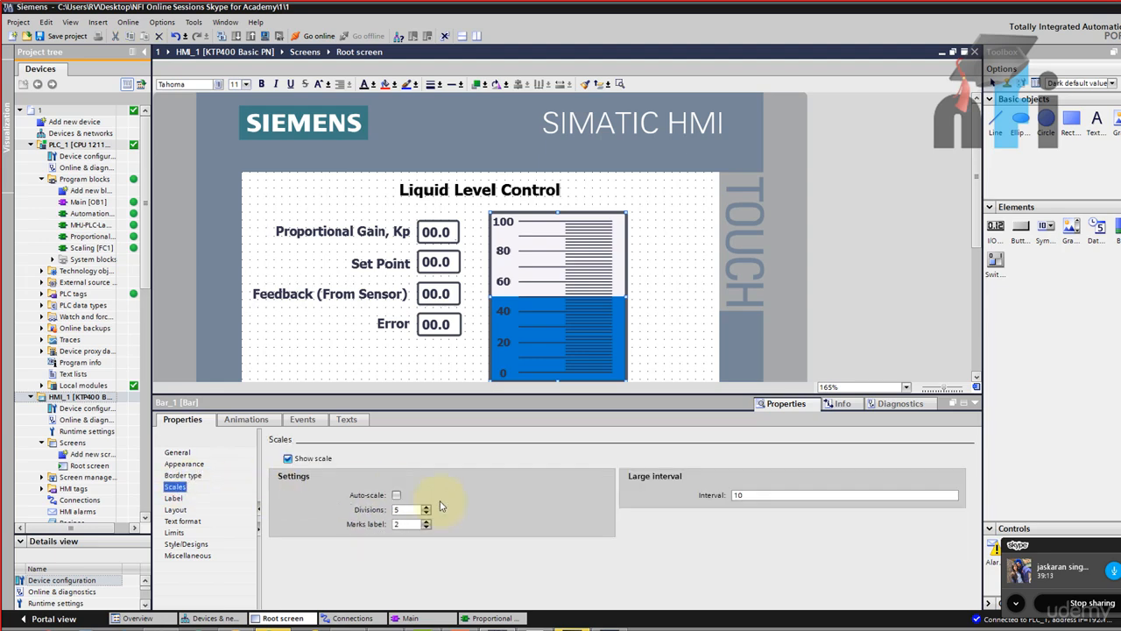
left_click(289, 458)
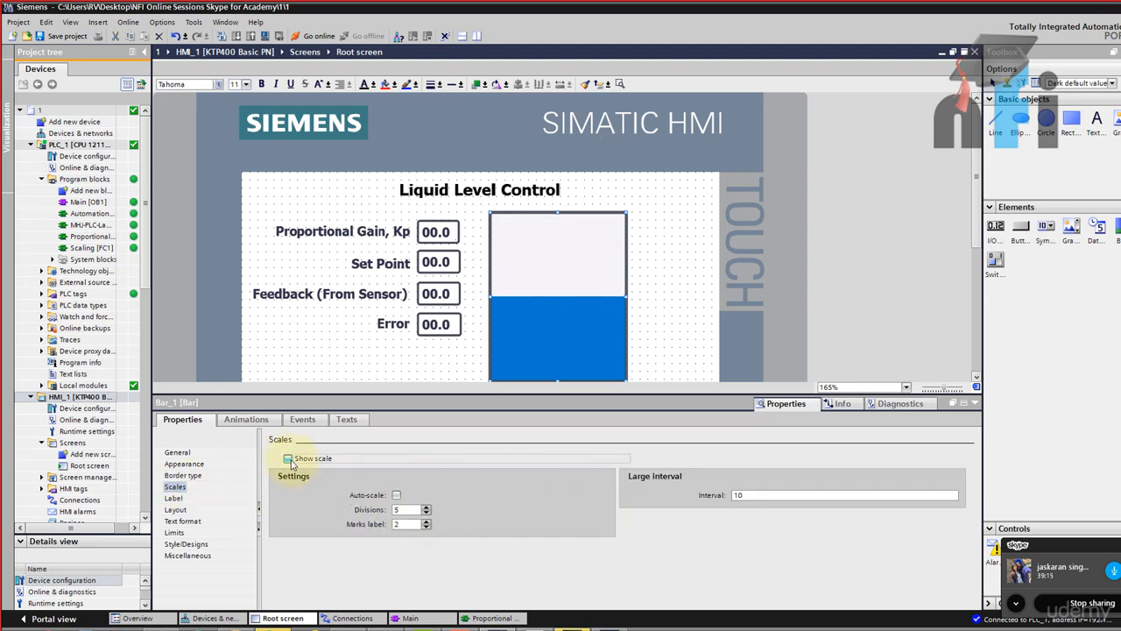
left_click_drag(553, 334, 549, 328)
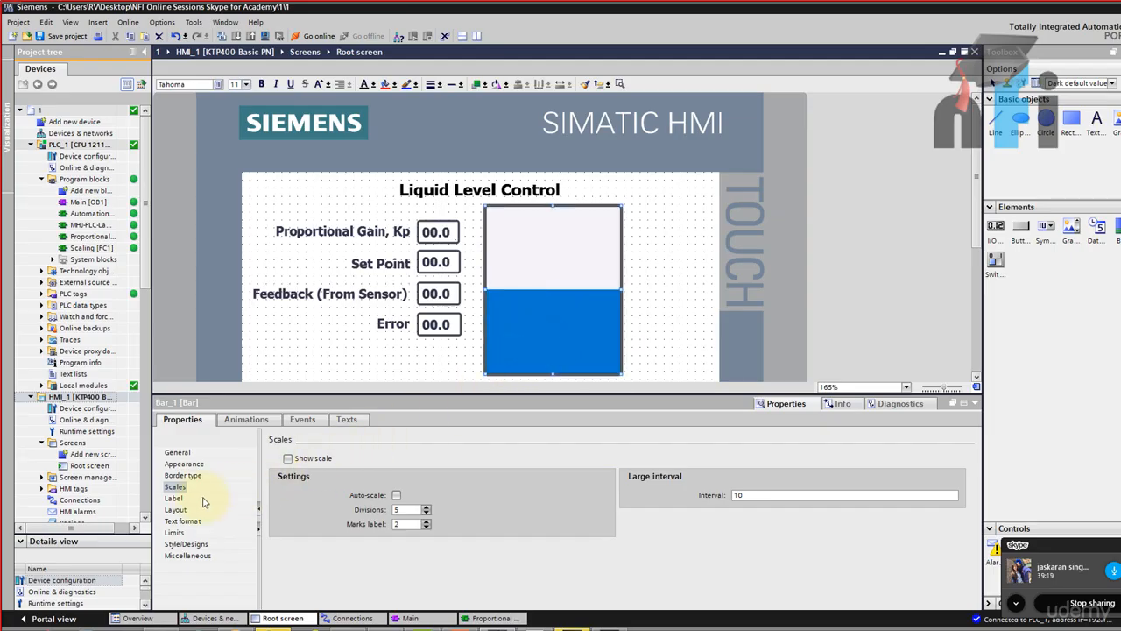
Set the bar's background color to 255, 255, 255 and make the bar slightly smaller
left_click(181, 465)
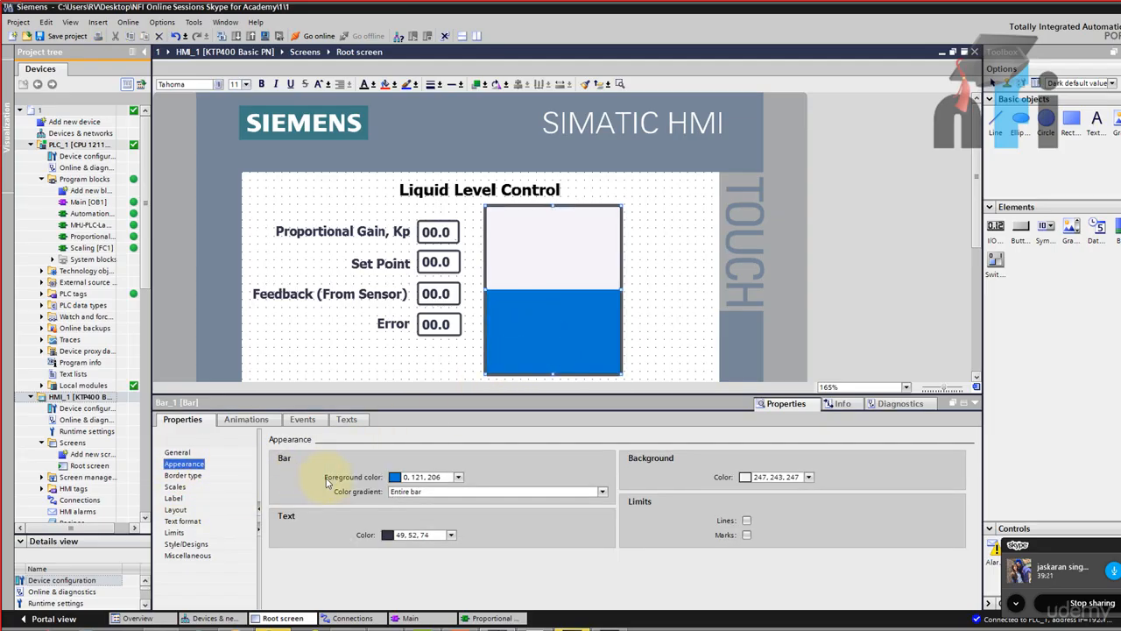
left_click(811, 478)
left_click(816, 530)
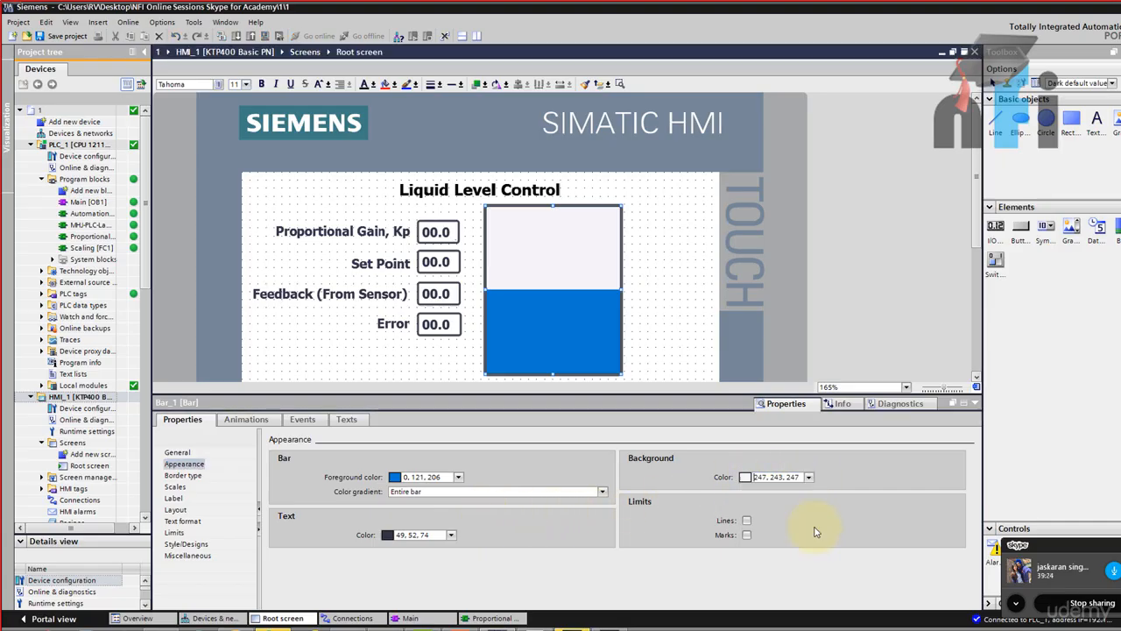
left_click(689, 314)
left_click(582, 308)
left_click_drag(622, 375, 599, 369)
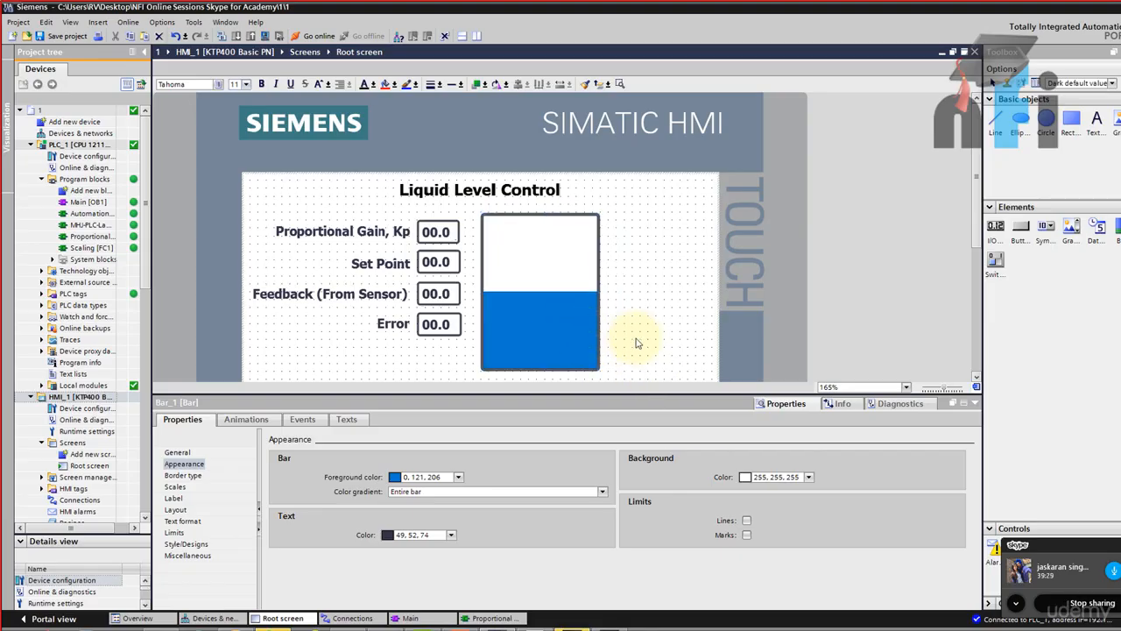
left_click(637, 342)
Open the bar's general process settings and check the Tank 1 level meter in FACTORY I/O
left_click(529, 328)
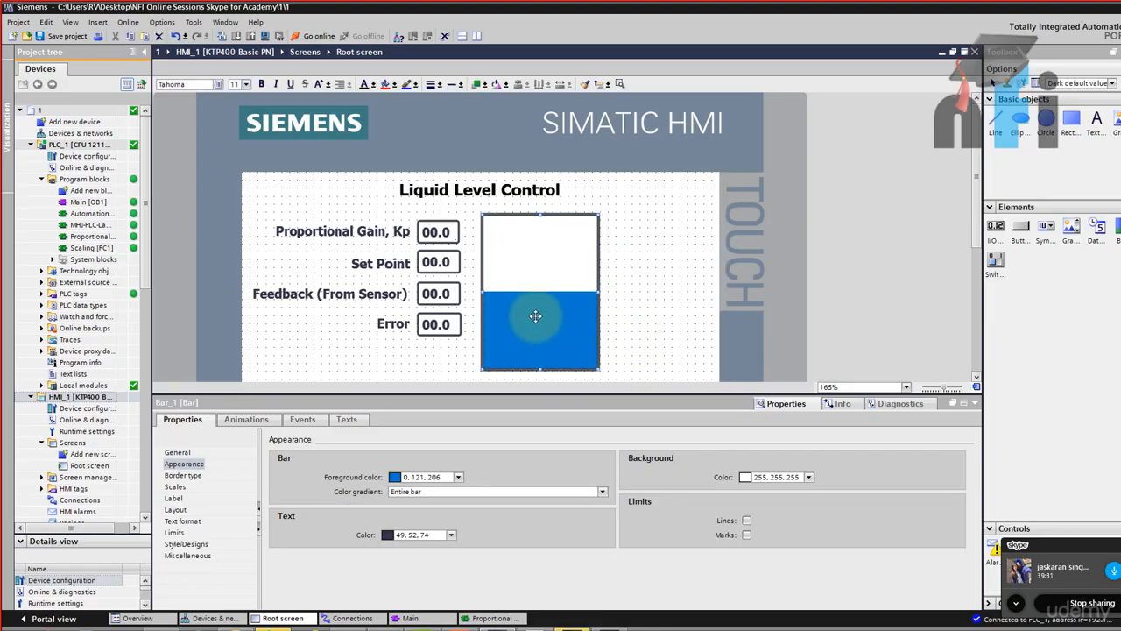
left_click(176, 454)
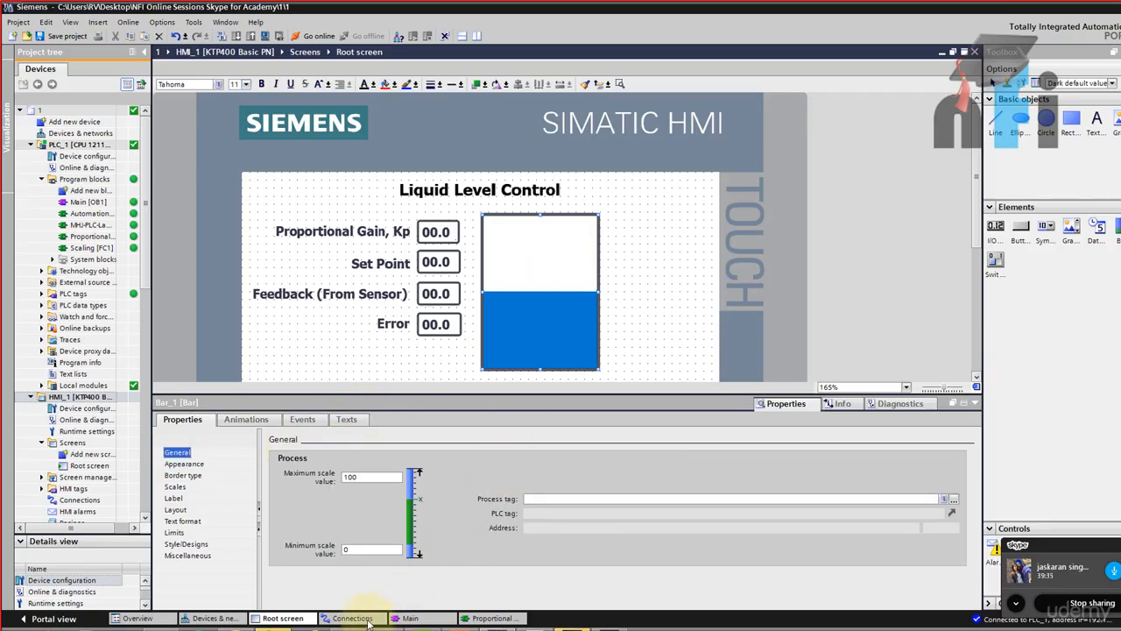
left_click(244, 629)
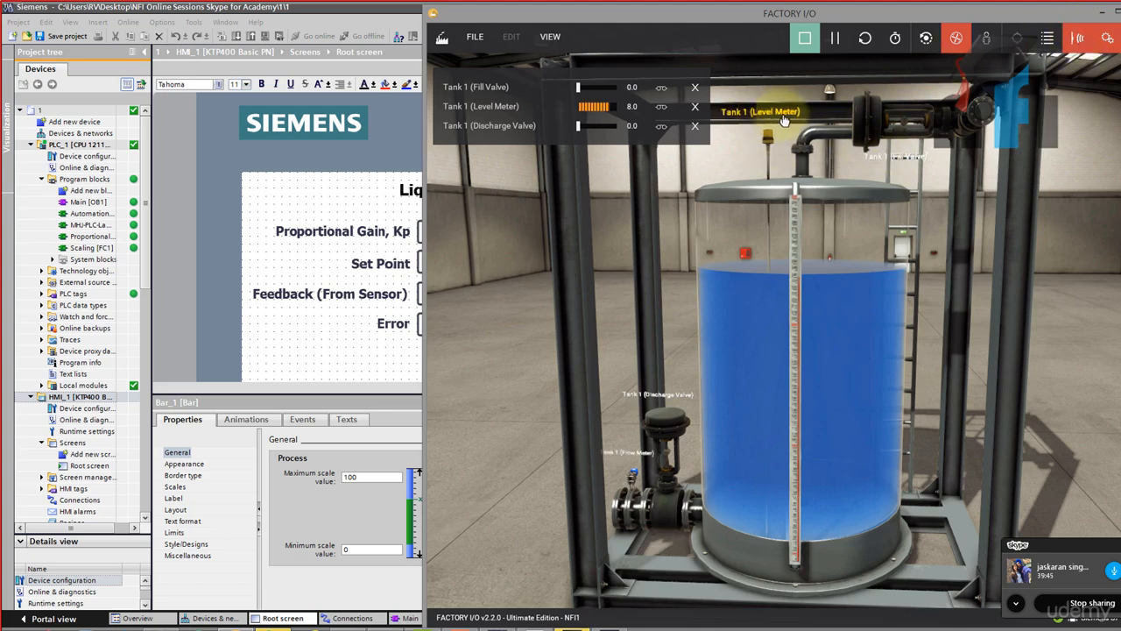
left_click(407, 346)
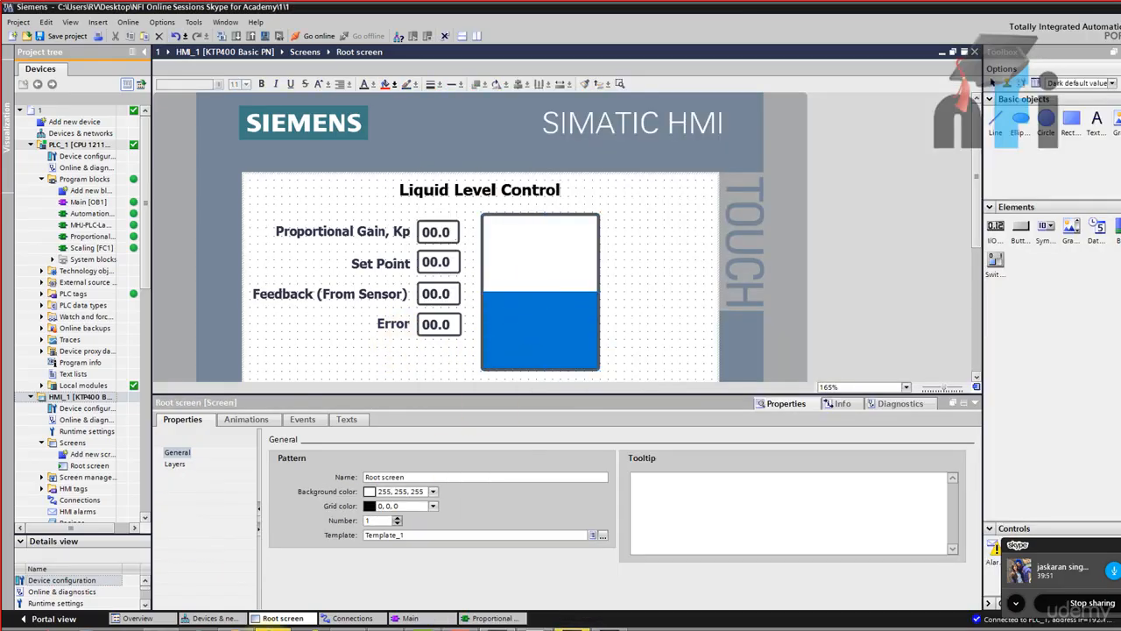
left_click(268, 629)
left_click(268, 629)
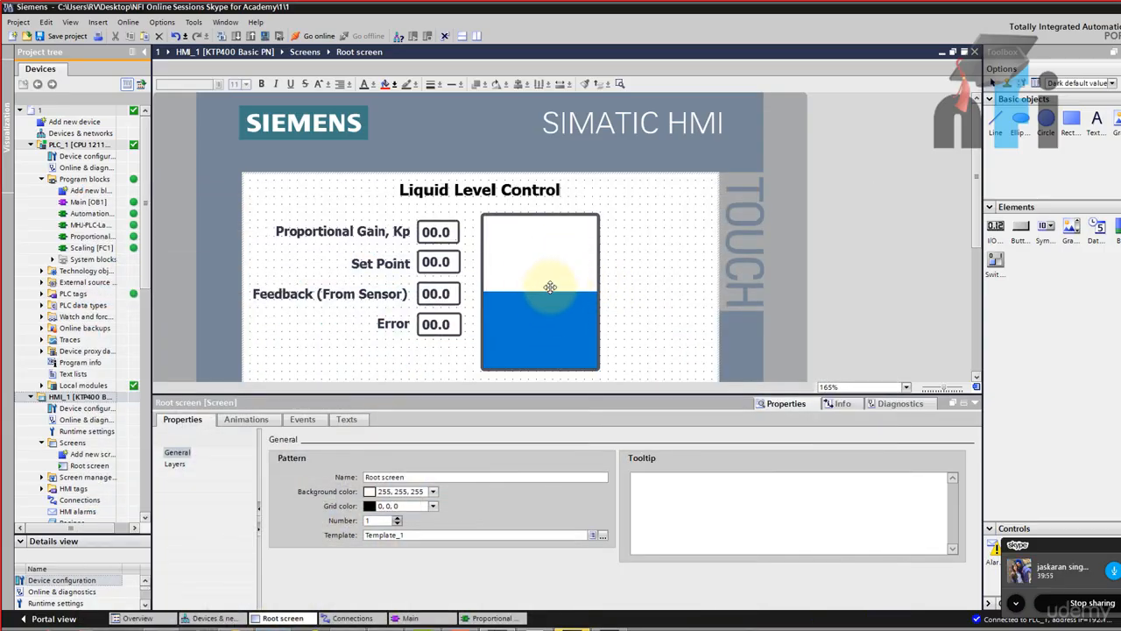
left_click(549, 286)
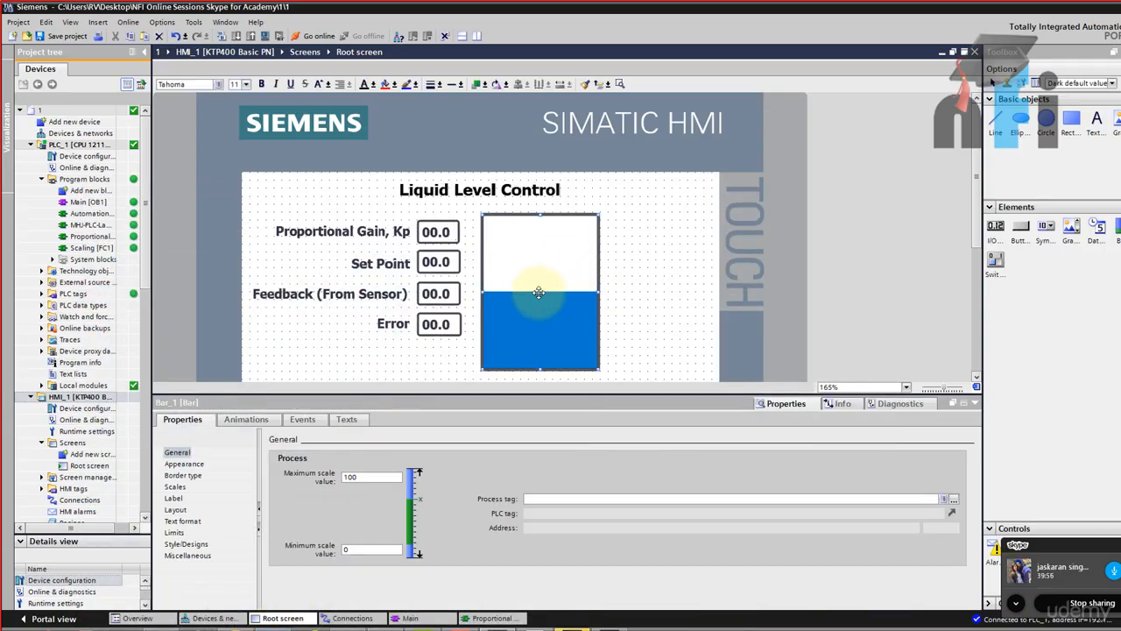
left_click(952, 500)
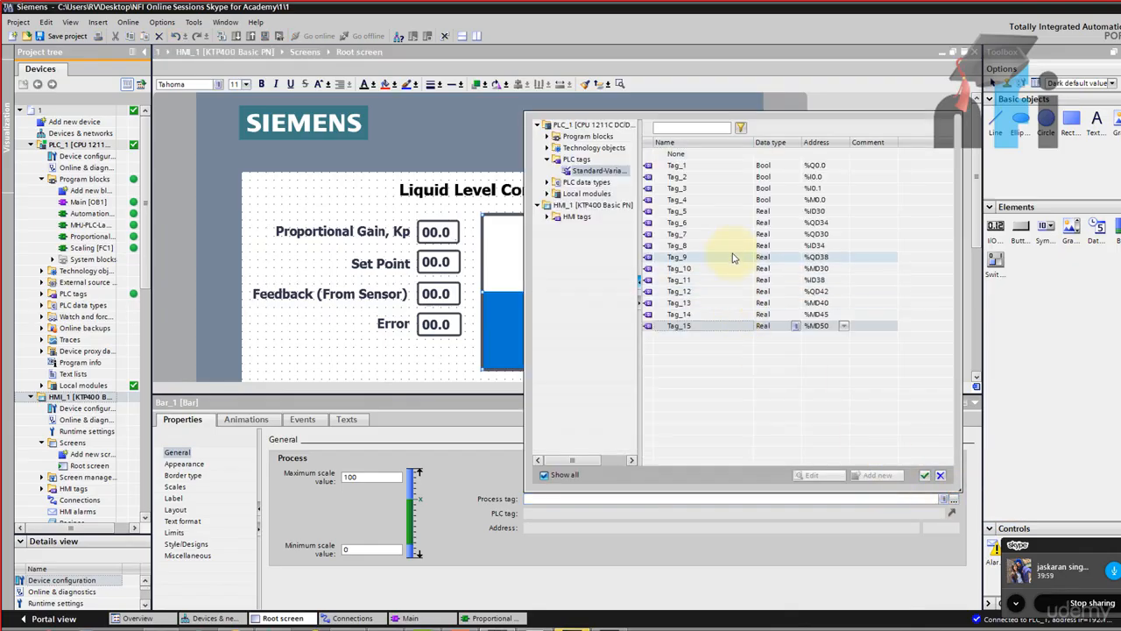
left_click(723, 213)
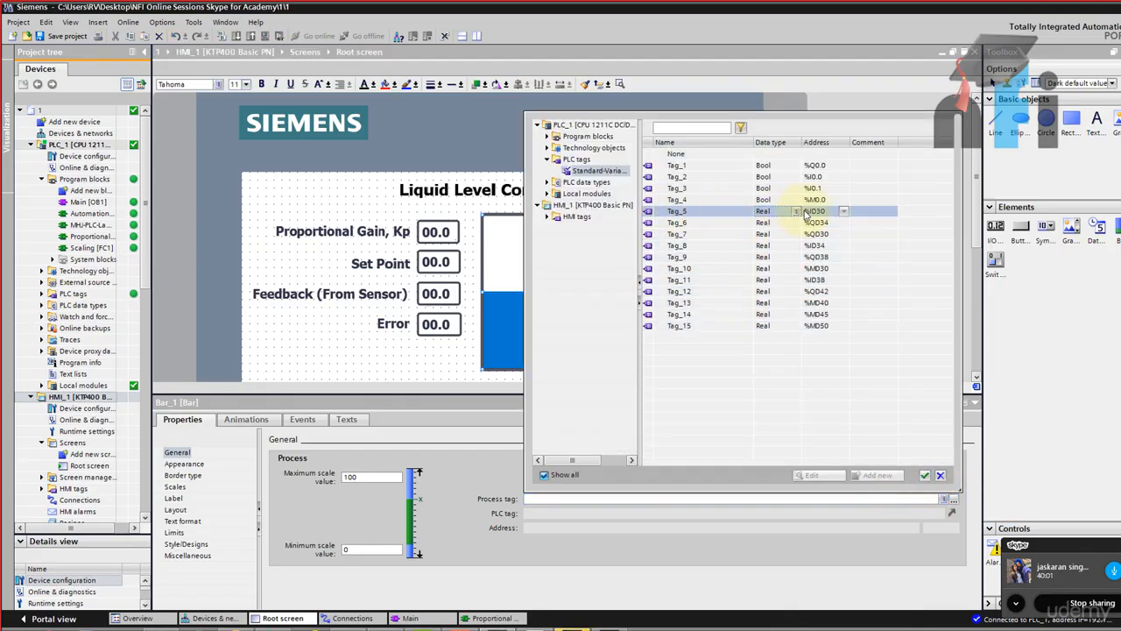
Switch to FACTORY I/O and check which PLC address the driver maps to the Tank 1 level meter
left_click(265, 628)
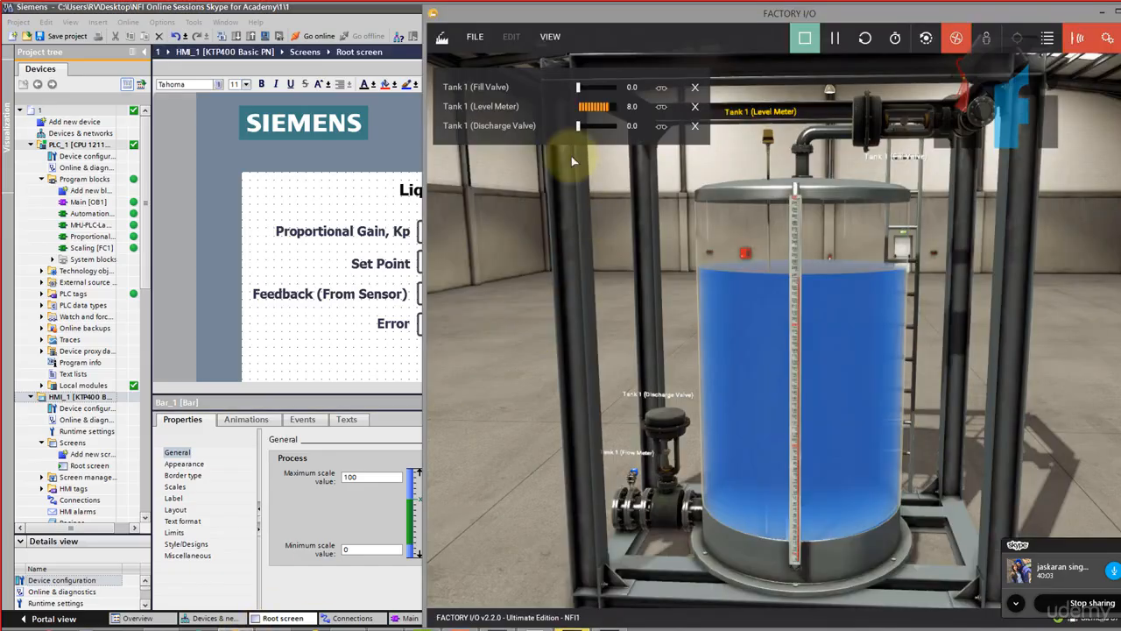
left_click(475, 40)
left_click(538, 161)
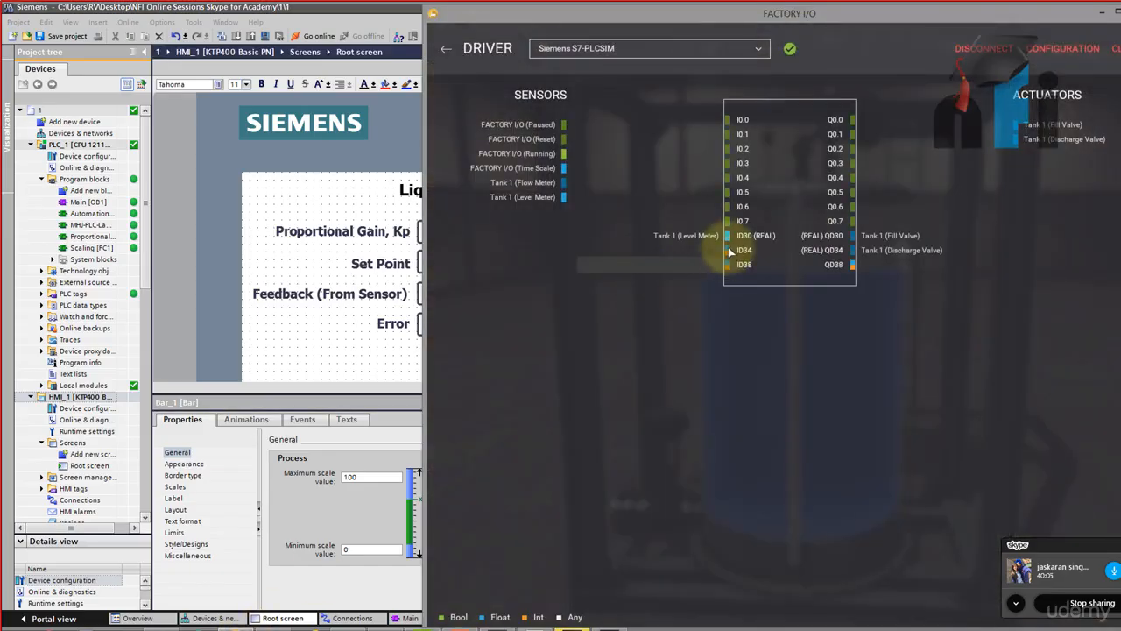
left_click(446, 48)
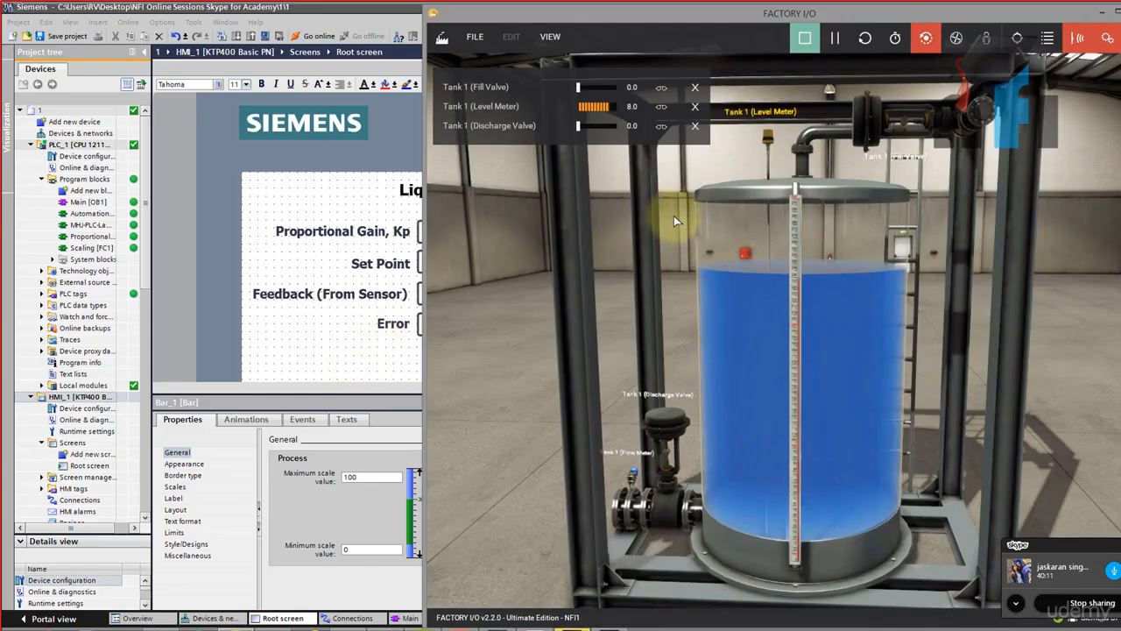
left_click(474, 36)
left_click(499, 154)
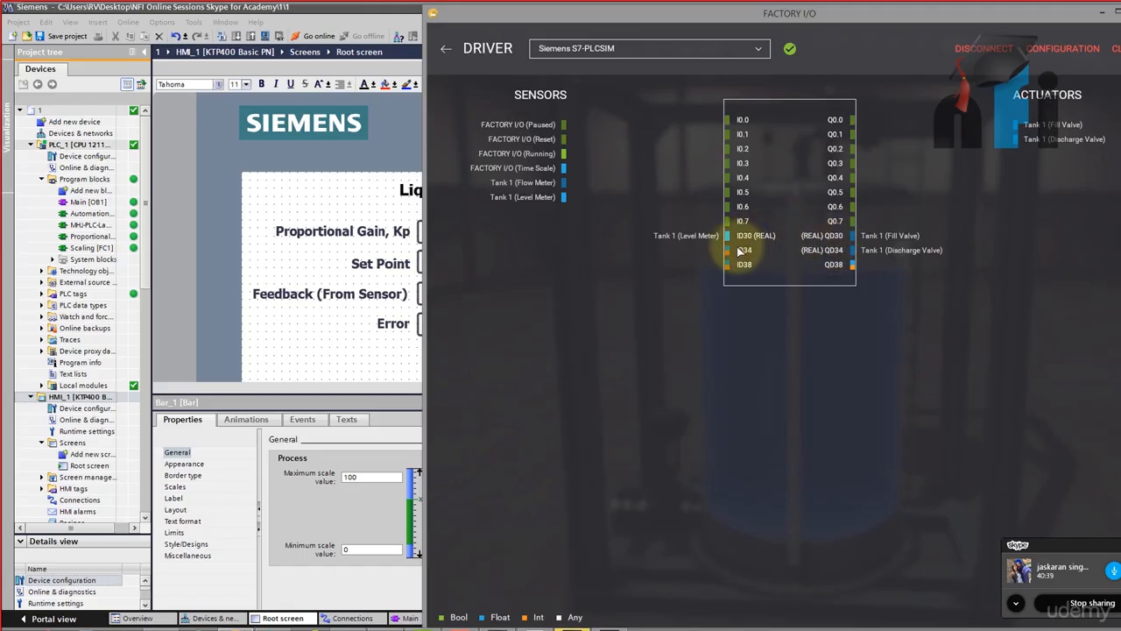
left_click(444, 49)
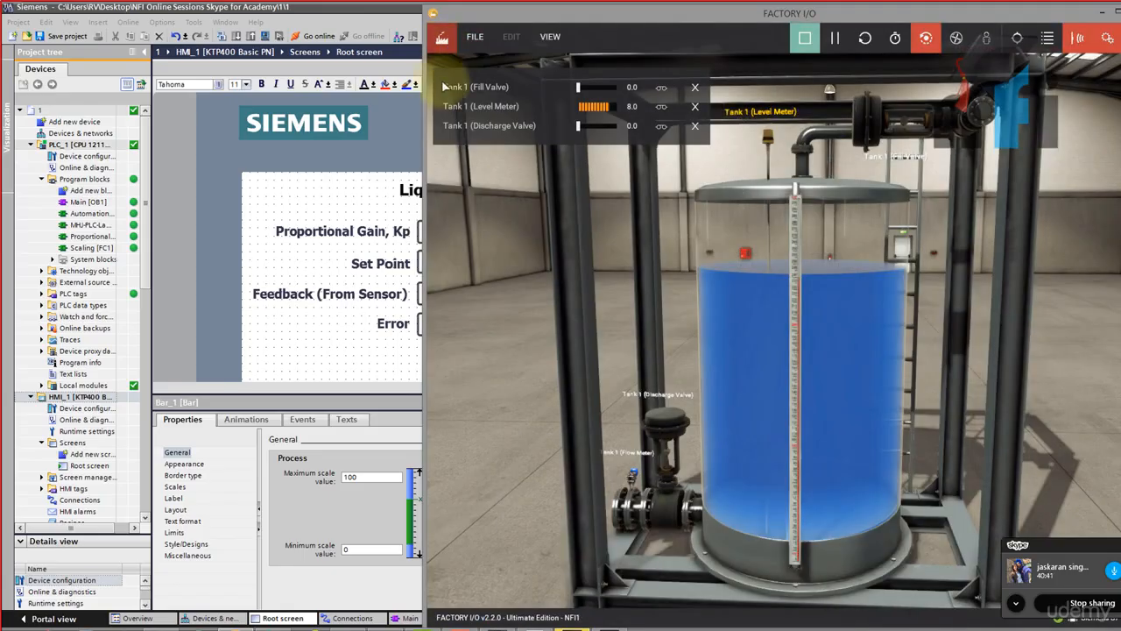
Return to the Root screen in TIA Portal and assign PLC tag Tag_5 as the bar's process tag
left_click(353, 355)
left_click(586, 289)
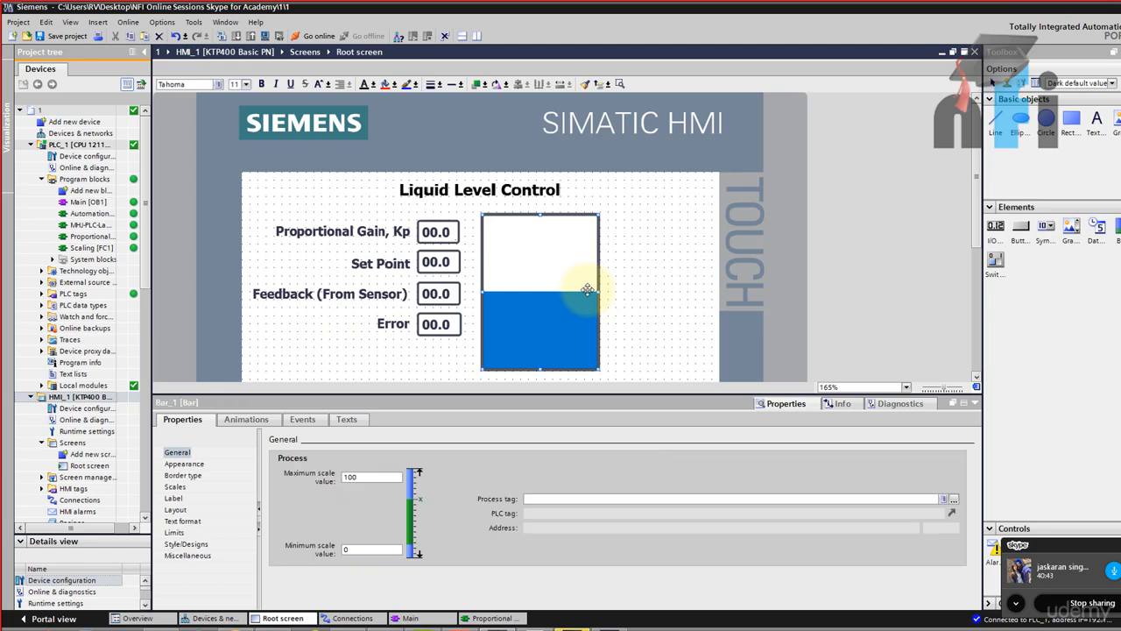
left_click(949, 499)
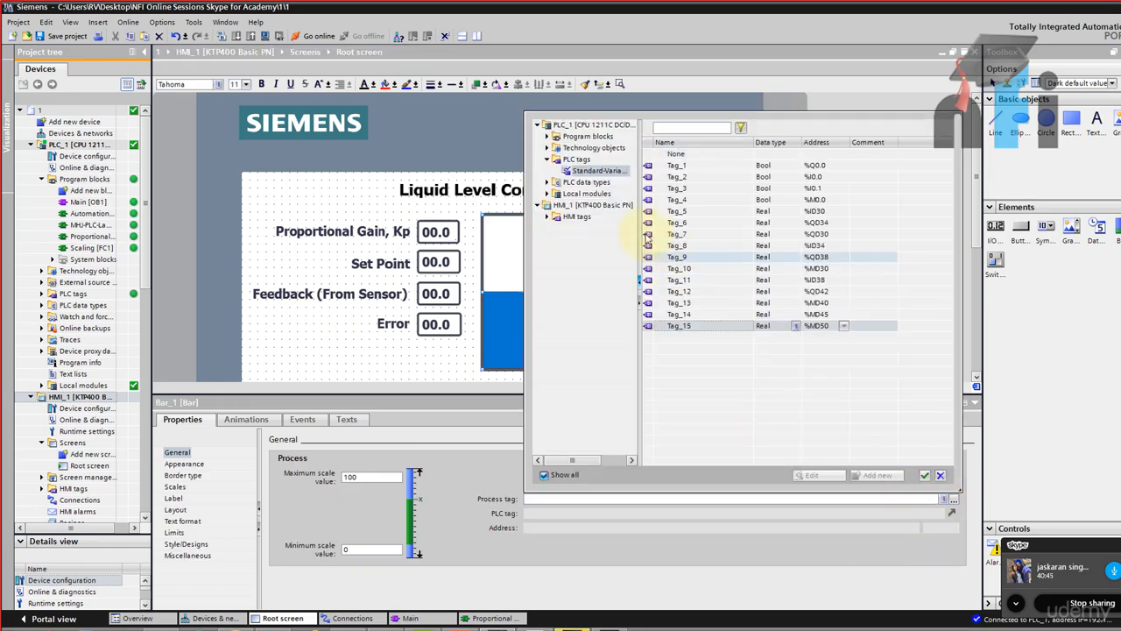
left_click(701, 212)
left_click(924, 475)
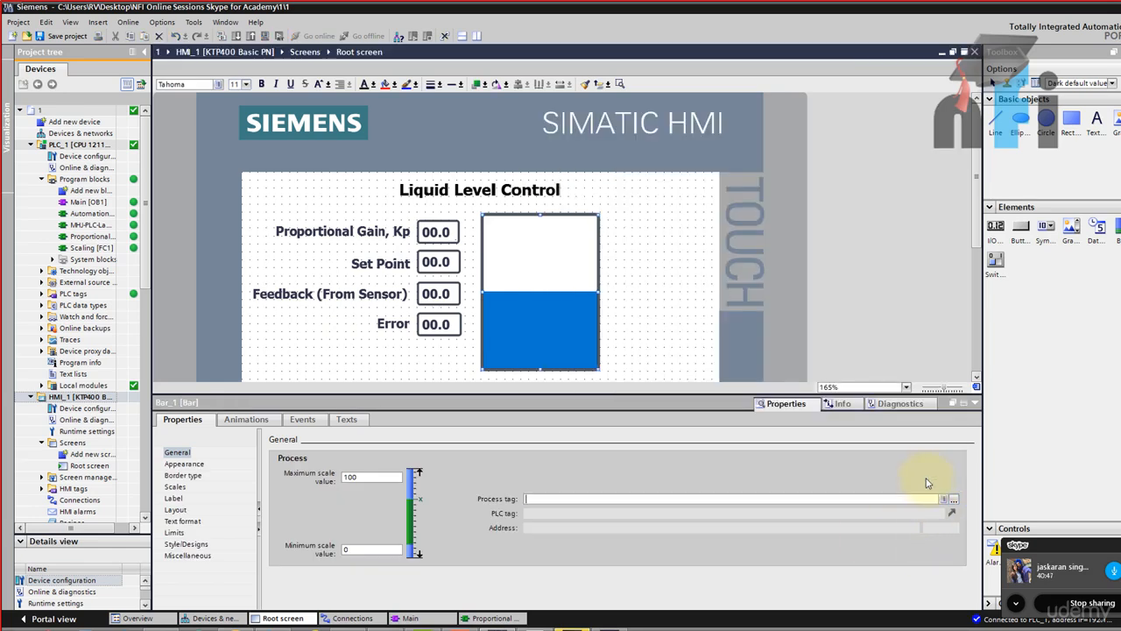
Start the HMI simulation and compare the bar's fill with the tank level in FACTORY I/O
left_click(544, 344)
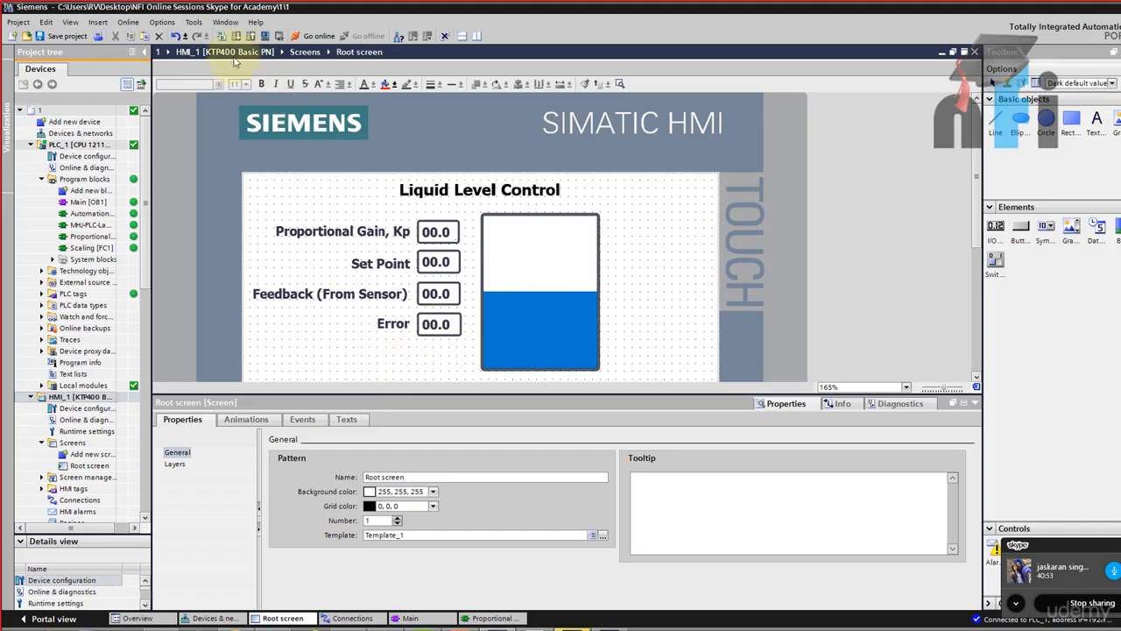
left_click(264, 36)
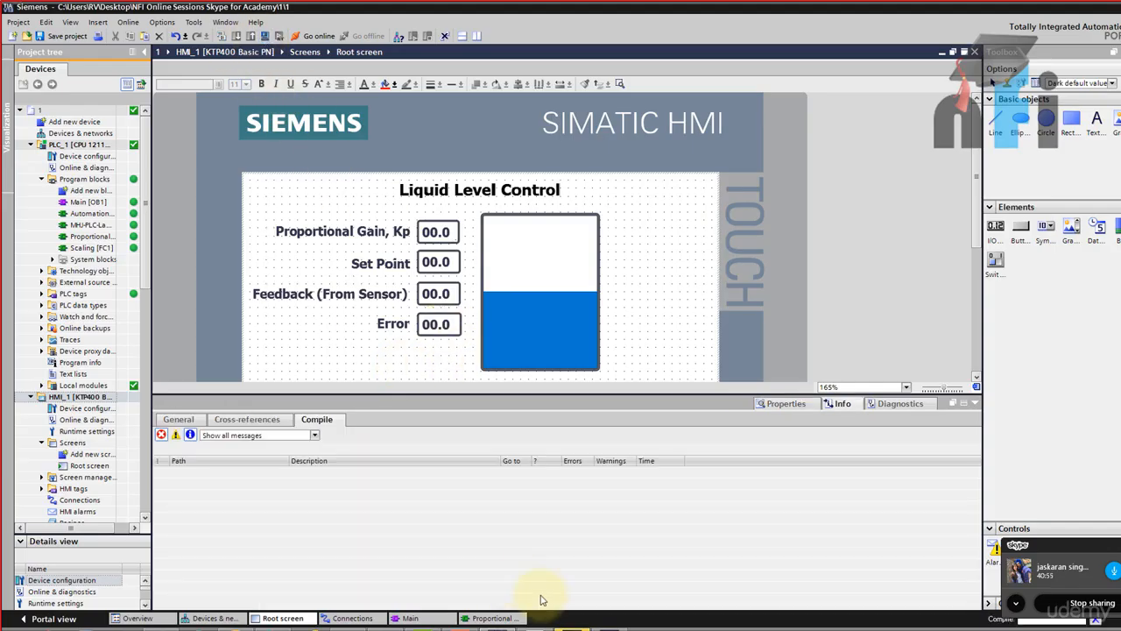
left_click(245, 629)
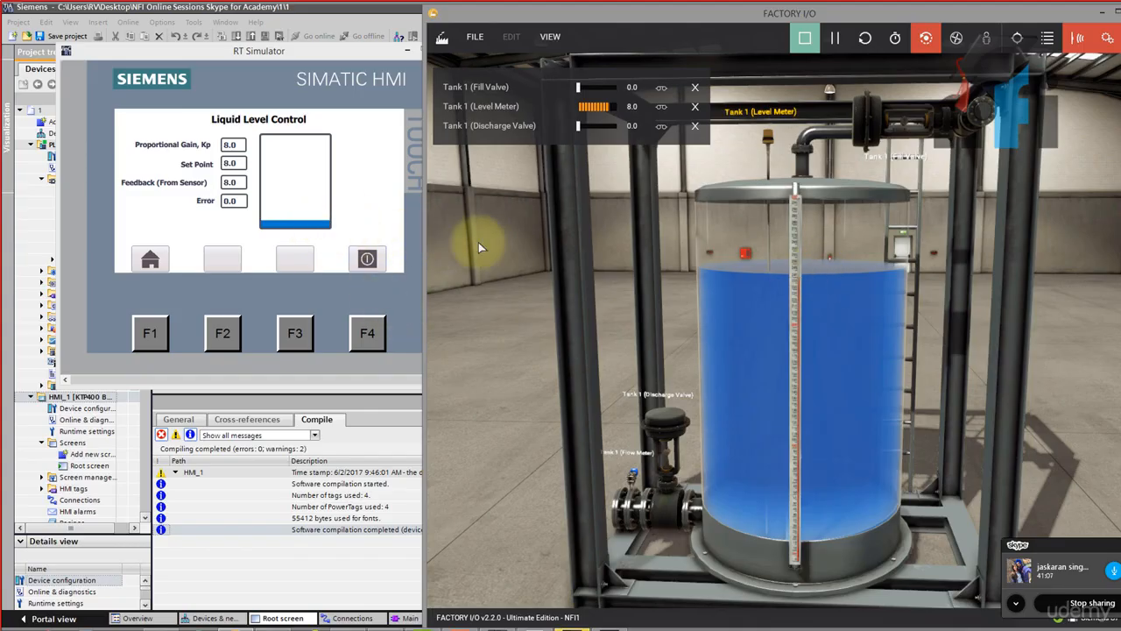
Return to TIA Portal and set the bar's maximum scale value to 10
left_click(410, 427)
left_click(507, 309)
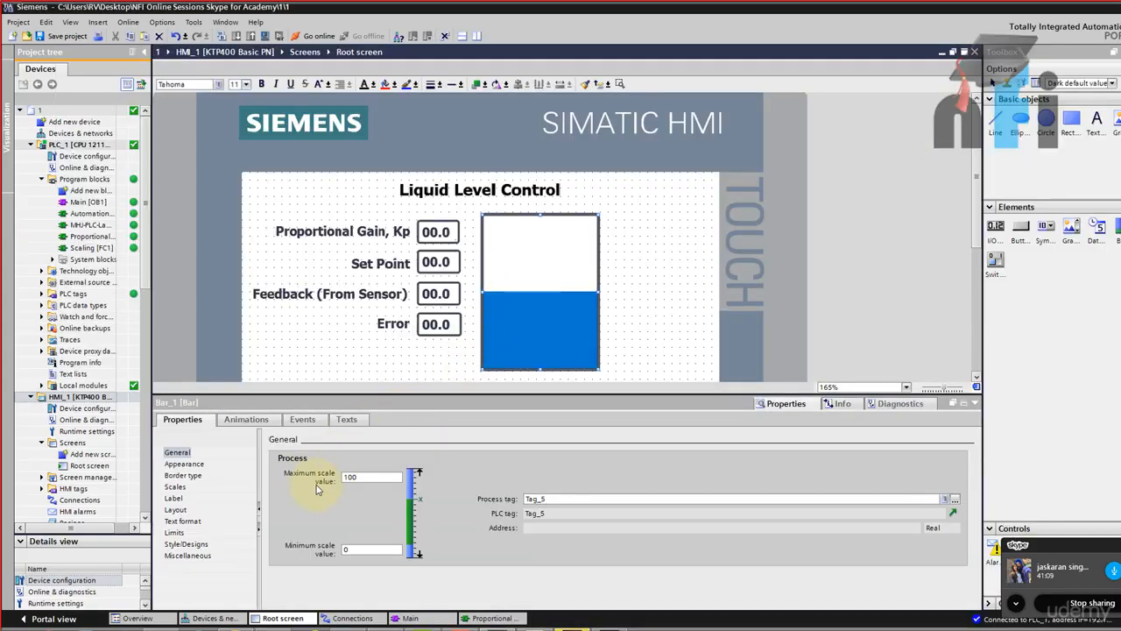
left_click(352, 478)
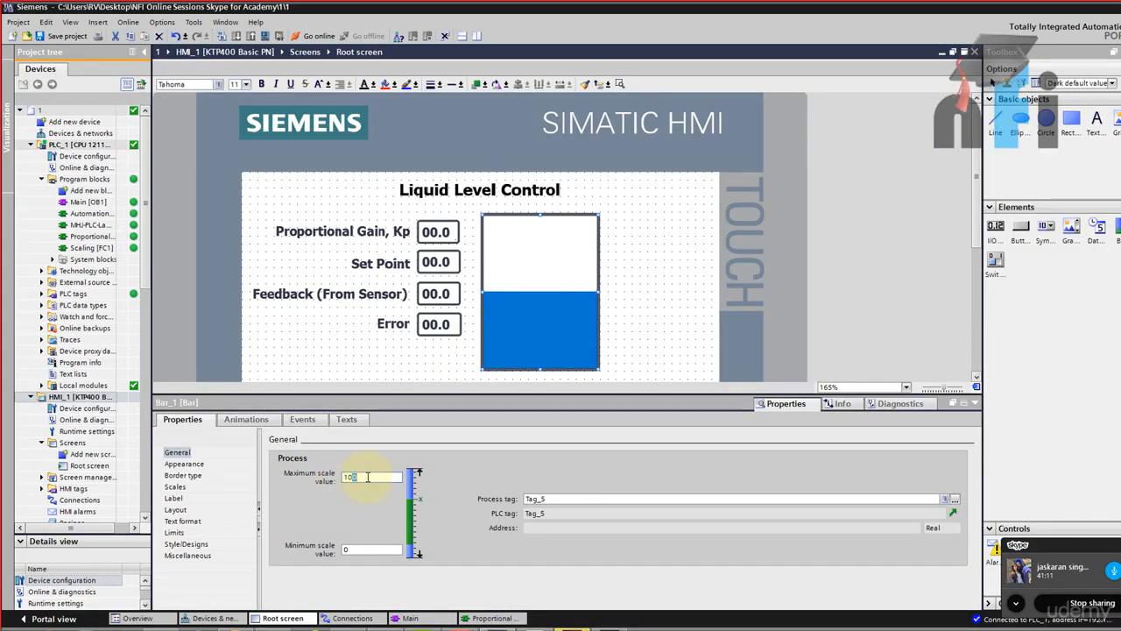
left_click(249, 629)
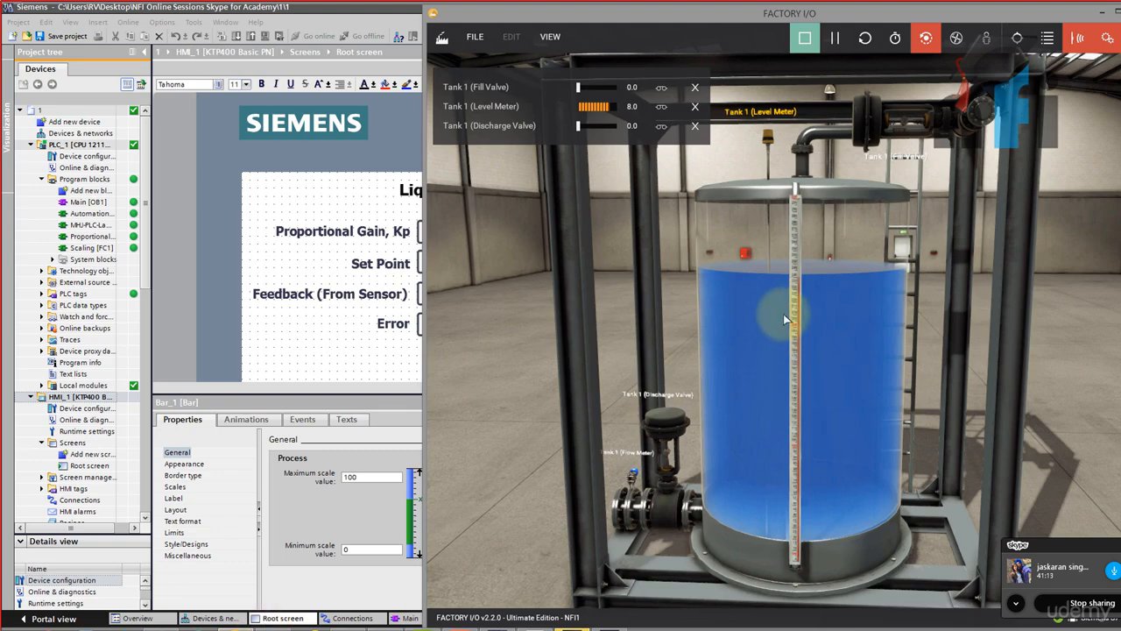
left_click(332, 362)
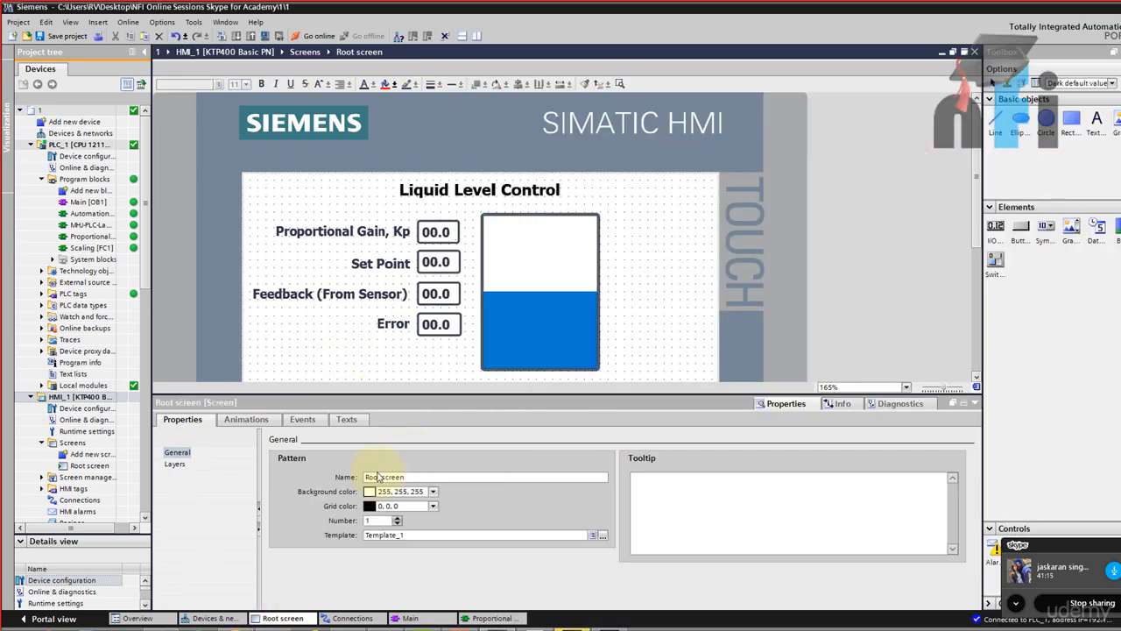
left_click(491, 302)
left_click(359, 477)
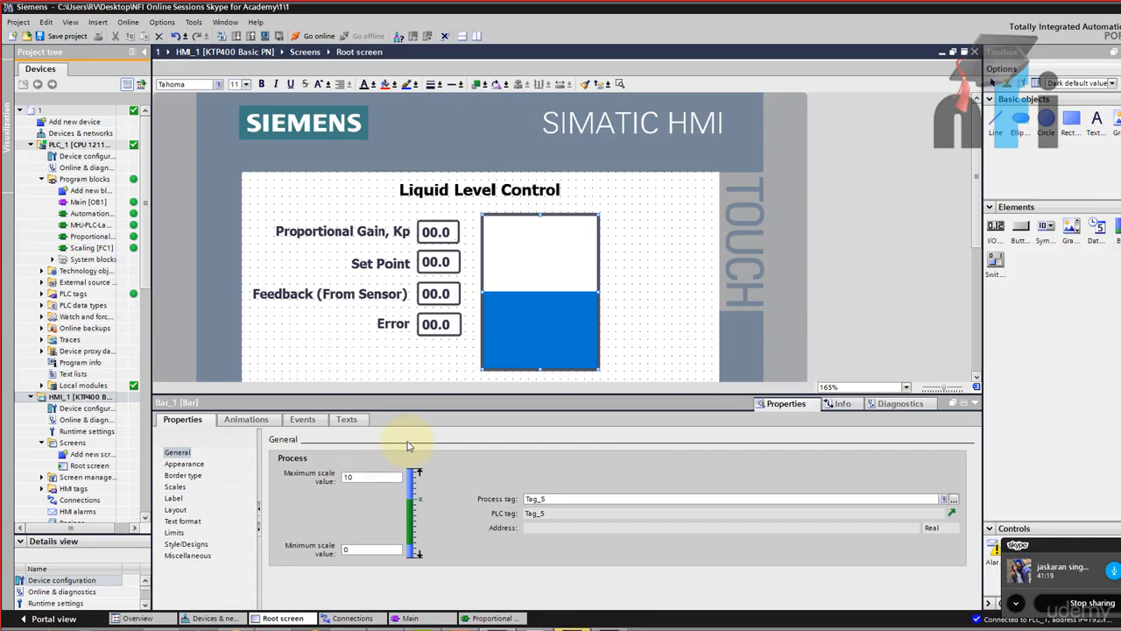
Start the HMI simulation beside FACTORY I/O and test the bar by changing the set point to 2.0
left_click(264, 36)
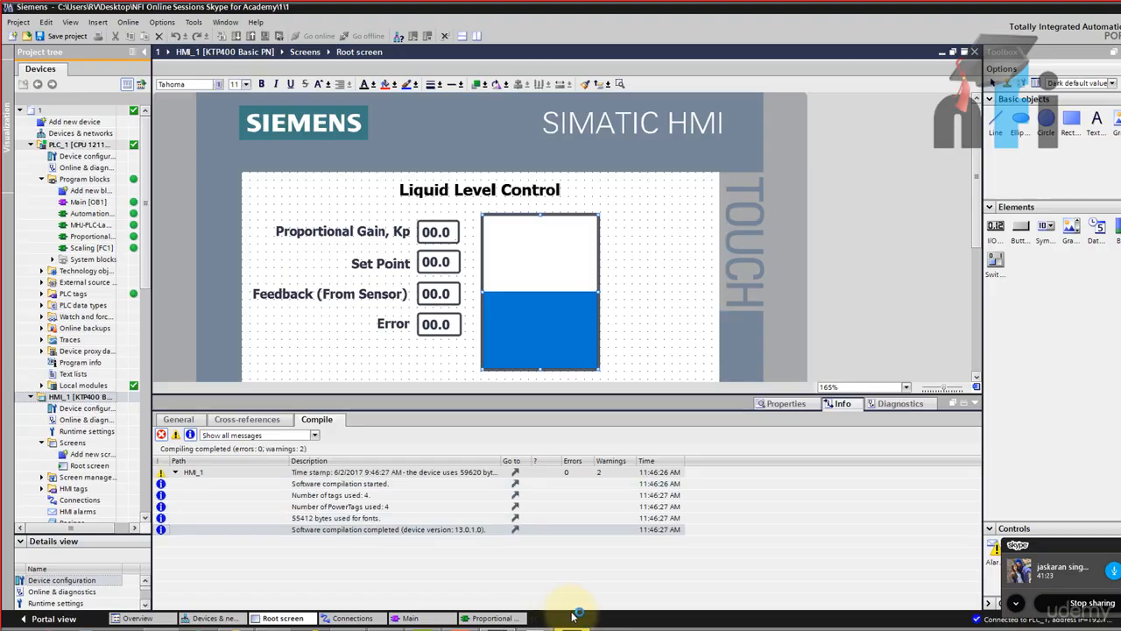
left_click(230, 629)
left_click(573, 628)
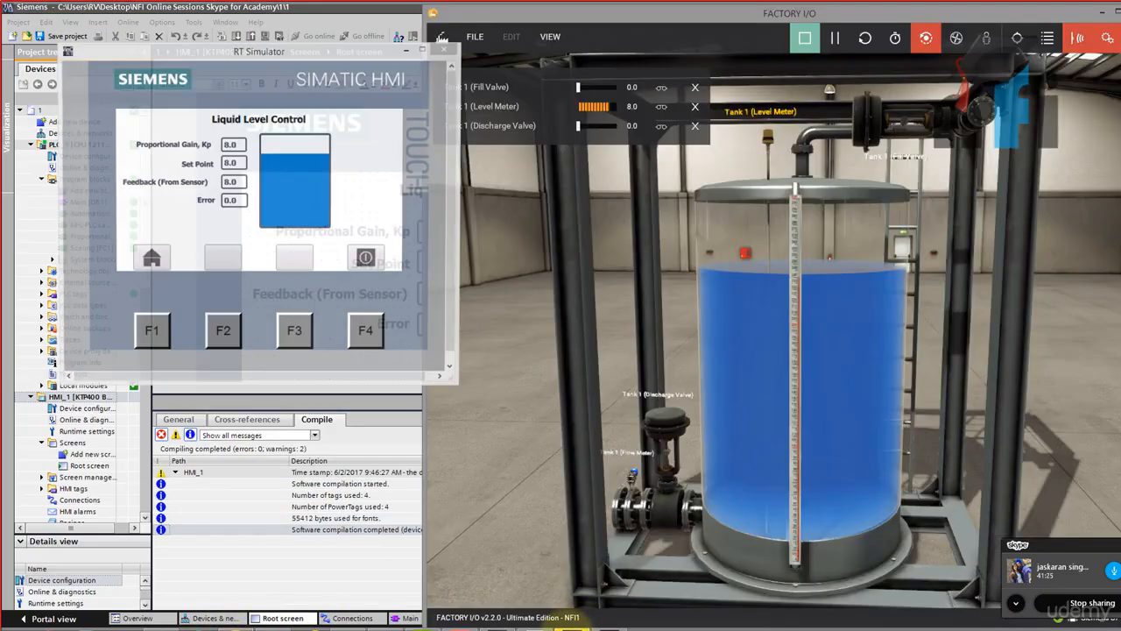
left_click(377, 230)
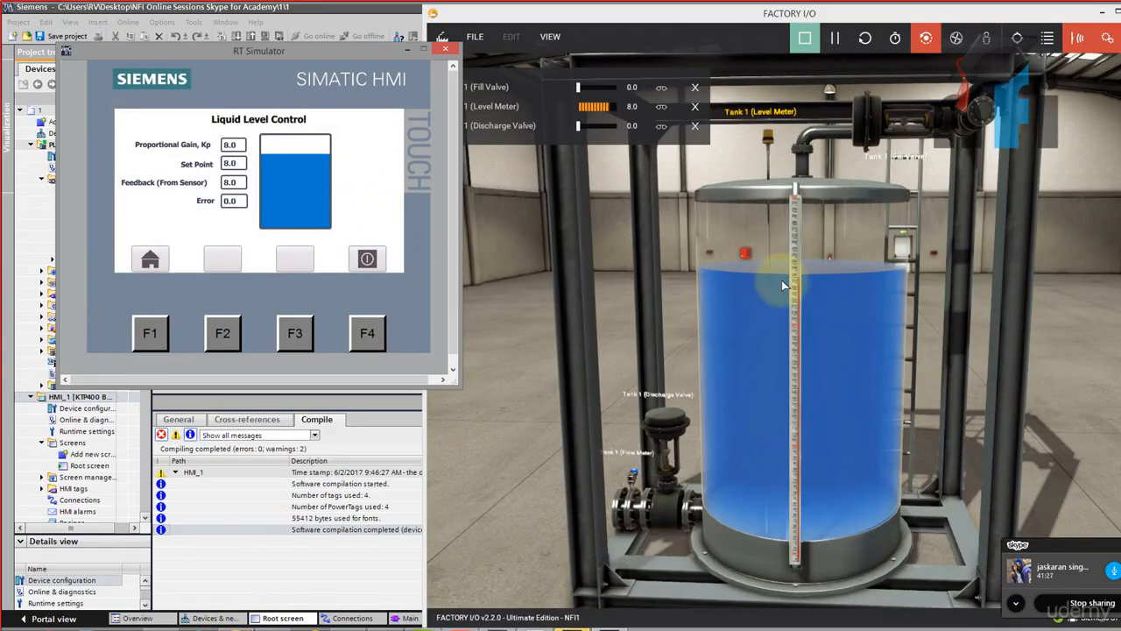
left_click(237, 167)
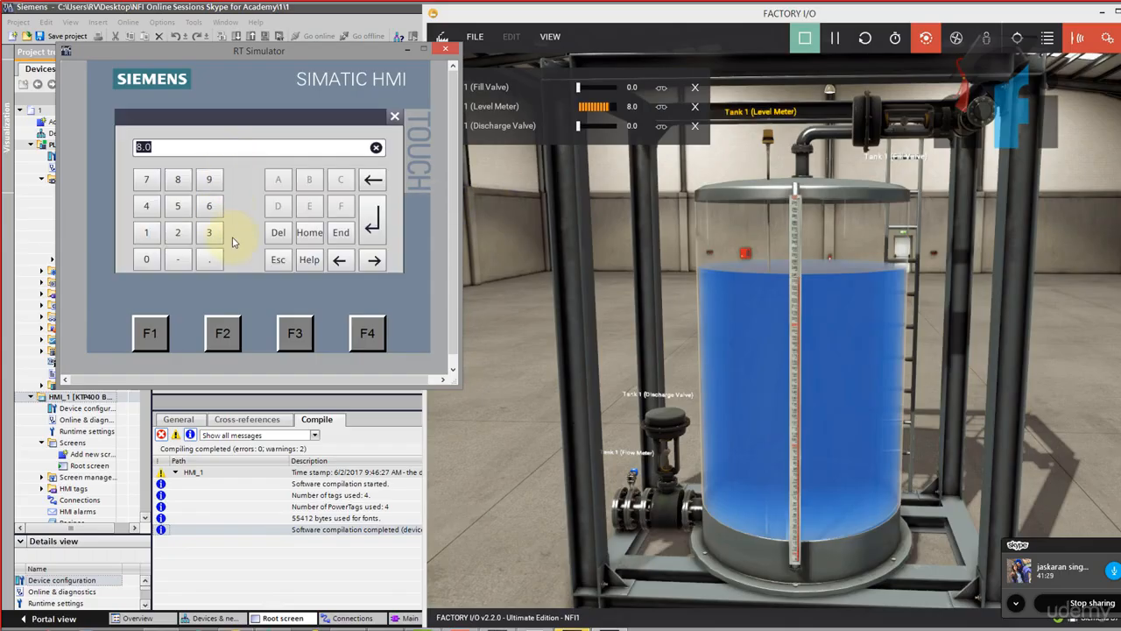
left_click(369, 230)
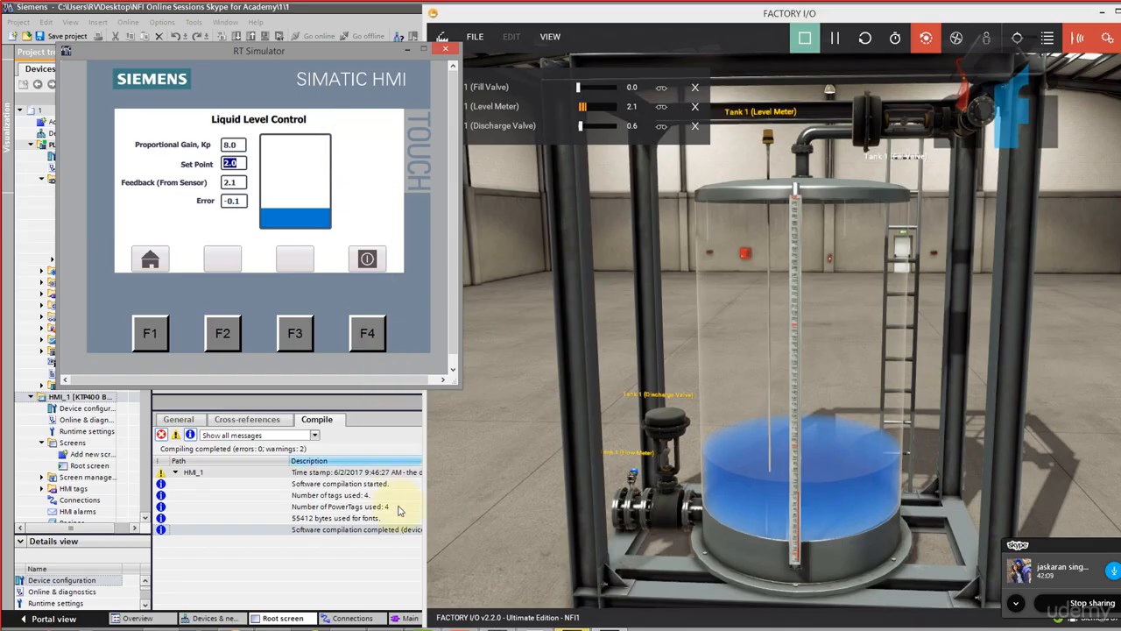
Return to TIA Portal and enlarge the Root screen's editing area, moving the call window off the toolbox
left_click(401, 412)
left_click_drag(470, 400, 467, 471)
left_click(637, 236)
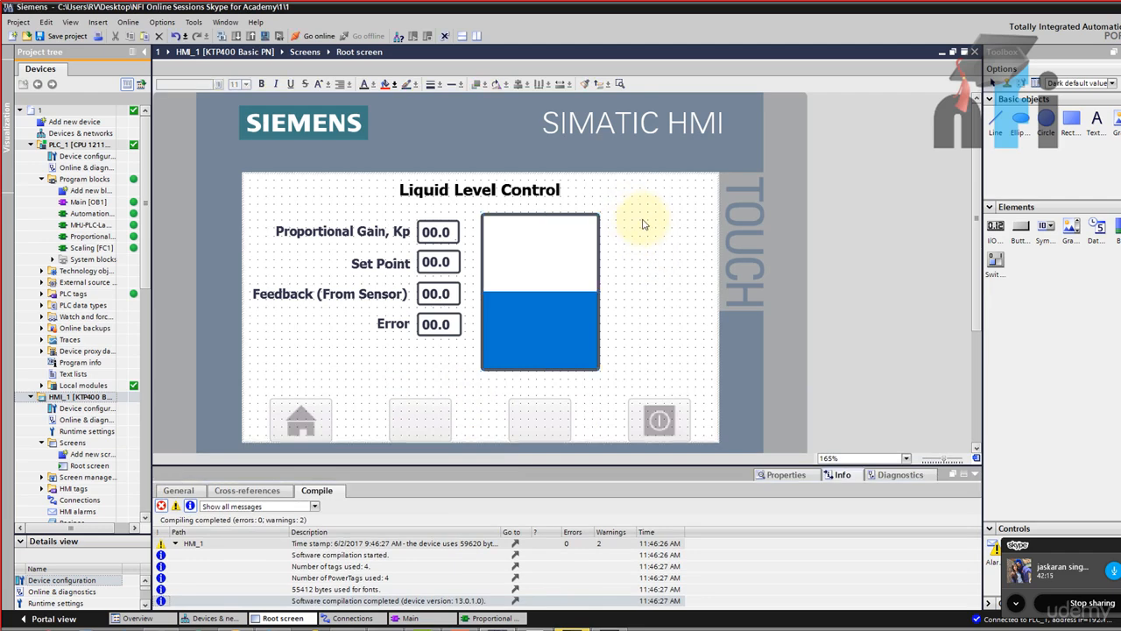
left_click_drag(1059, 544, 840, 516)
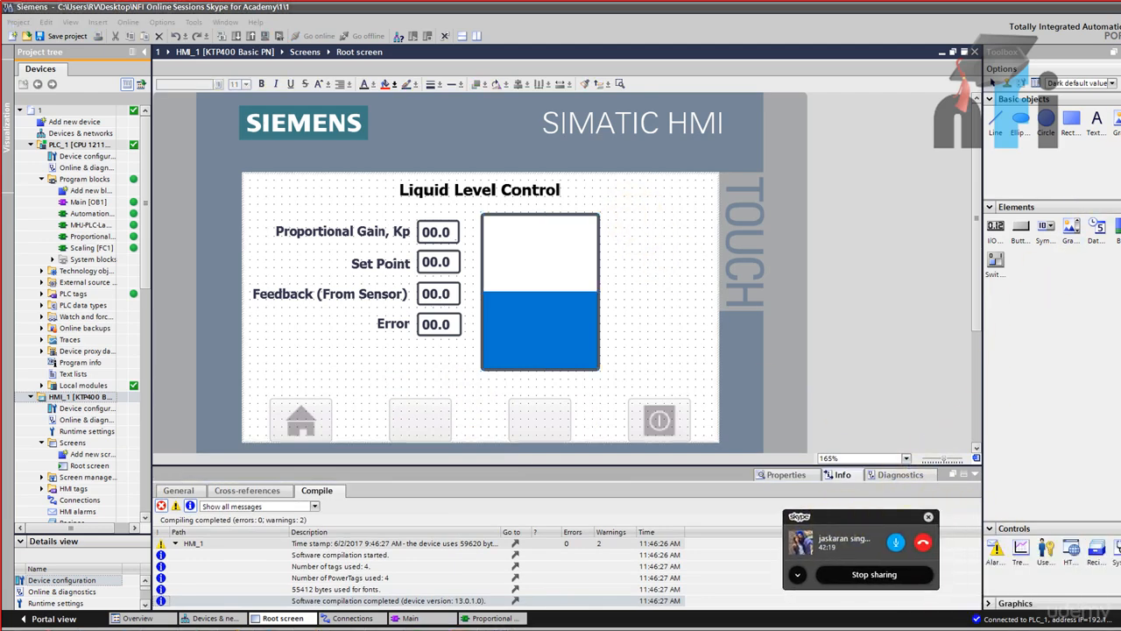
left_click(556, 314)
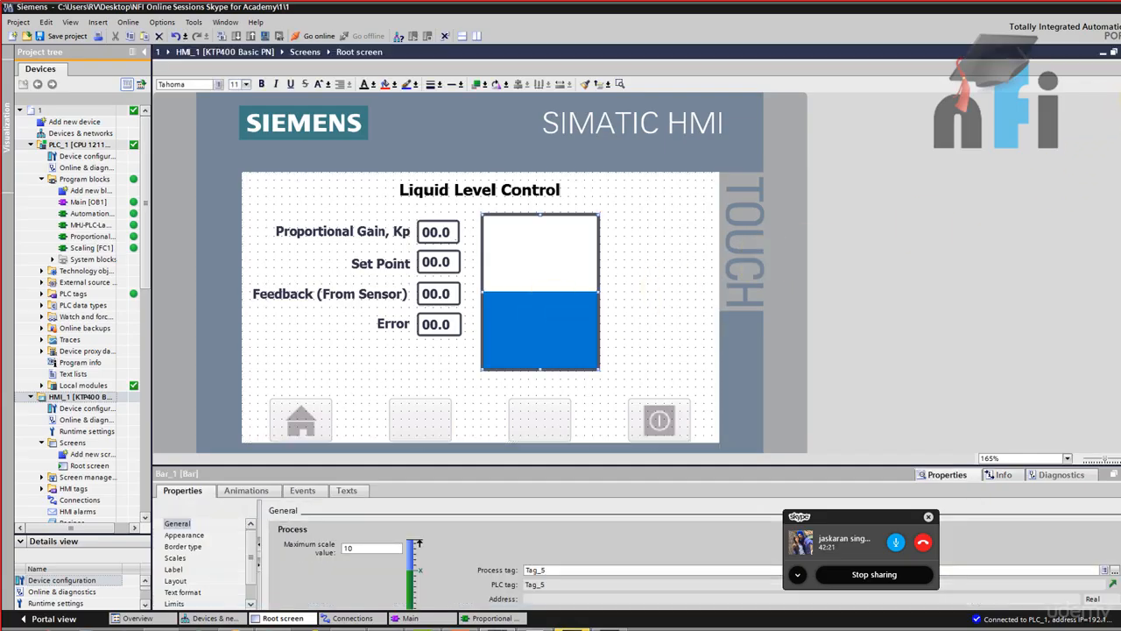
left_click(1119, 53)
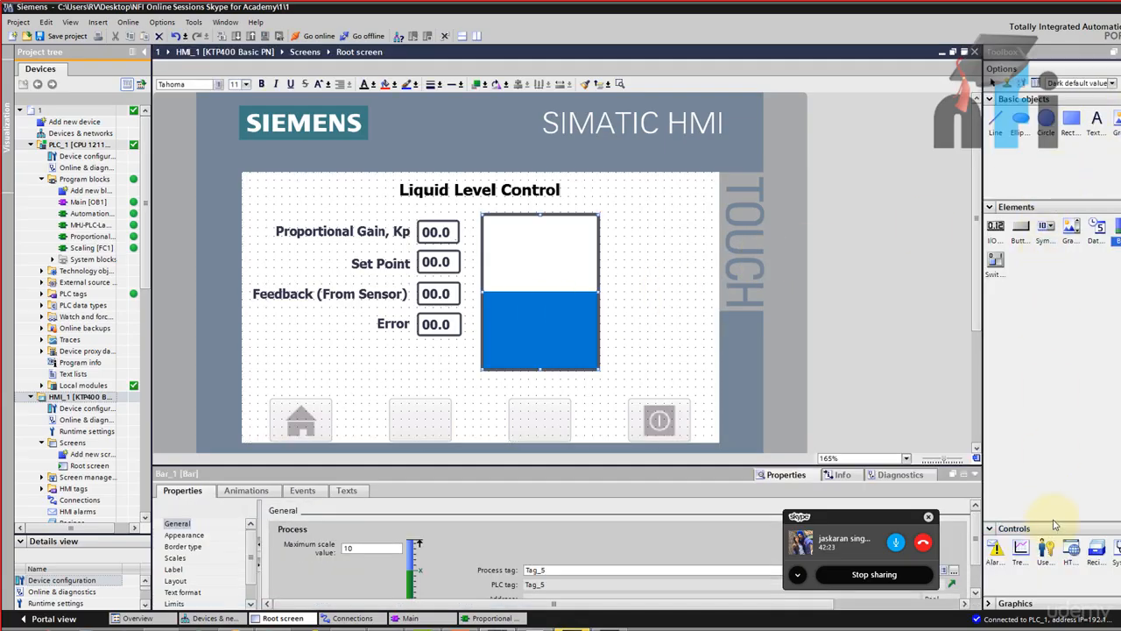
Make room for the Graphics section of the toolbox and expand the WinCC graphics folder
left_click_drag(1045, 520, 1047, 310)
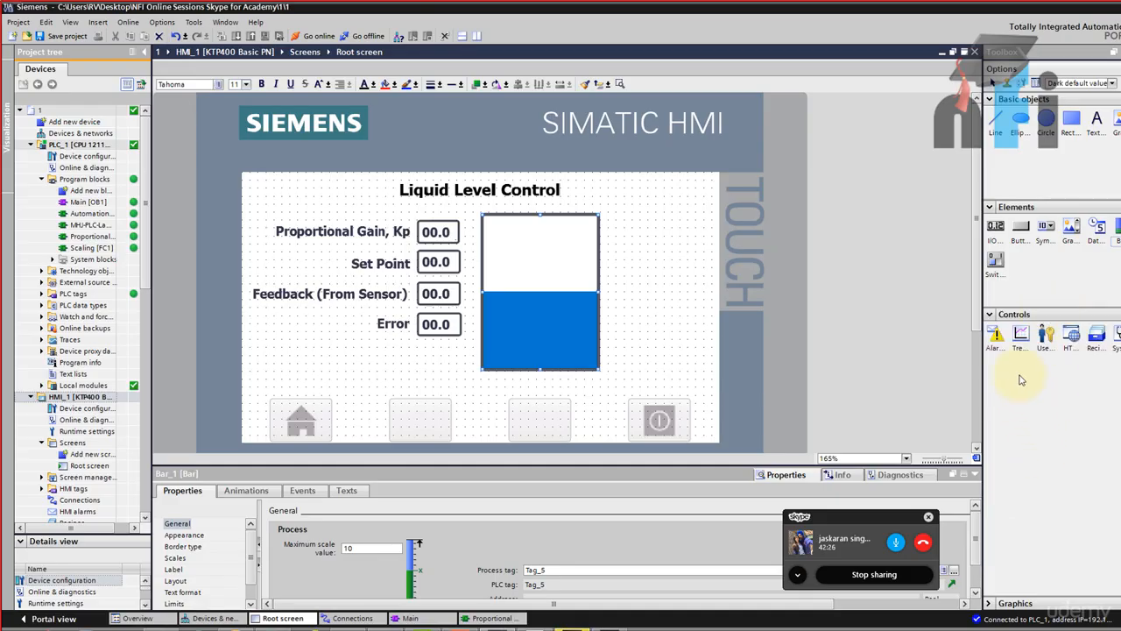
left_click(1029, 602)
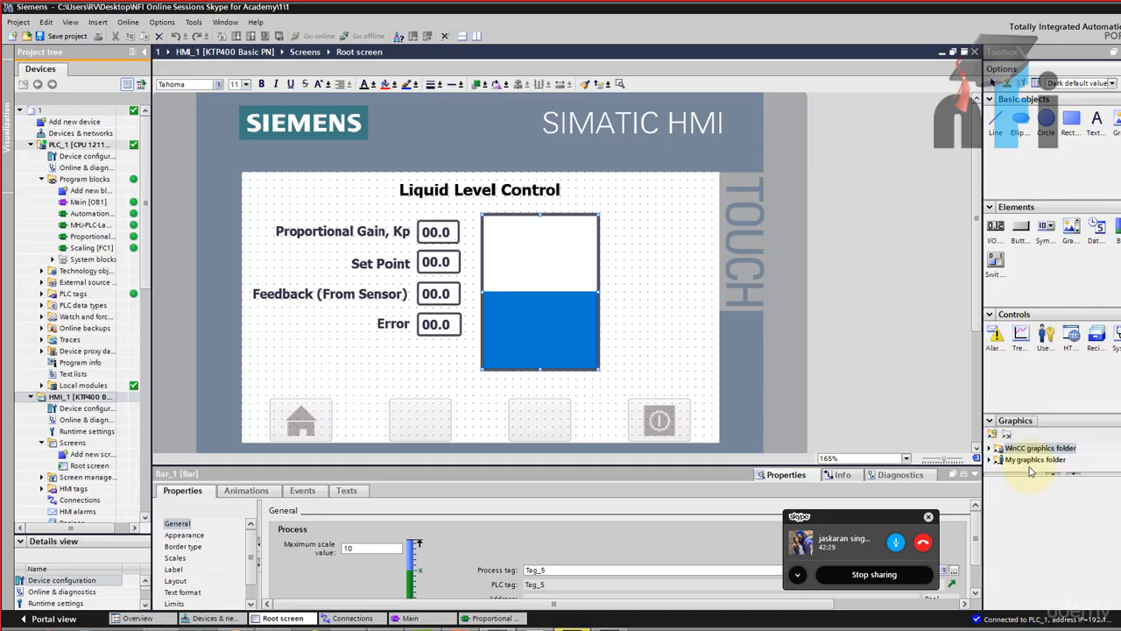
left_click_drag(1012, 476, 1013, 528)
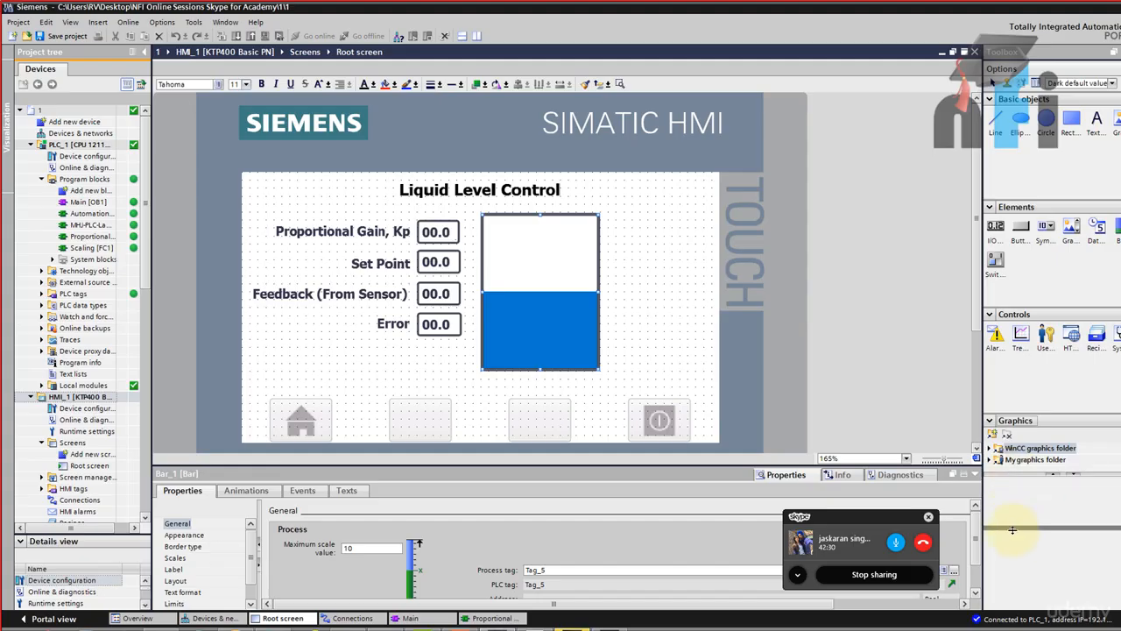
left_click(989, 449)
left_click_drag(1068, 363, 1035, 149)
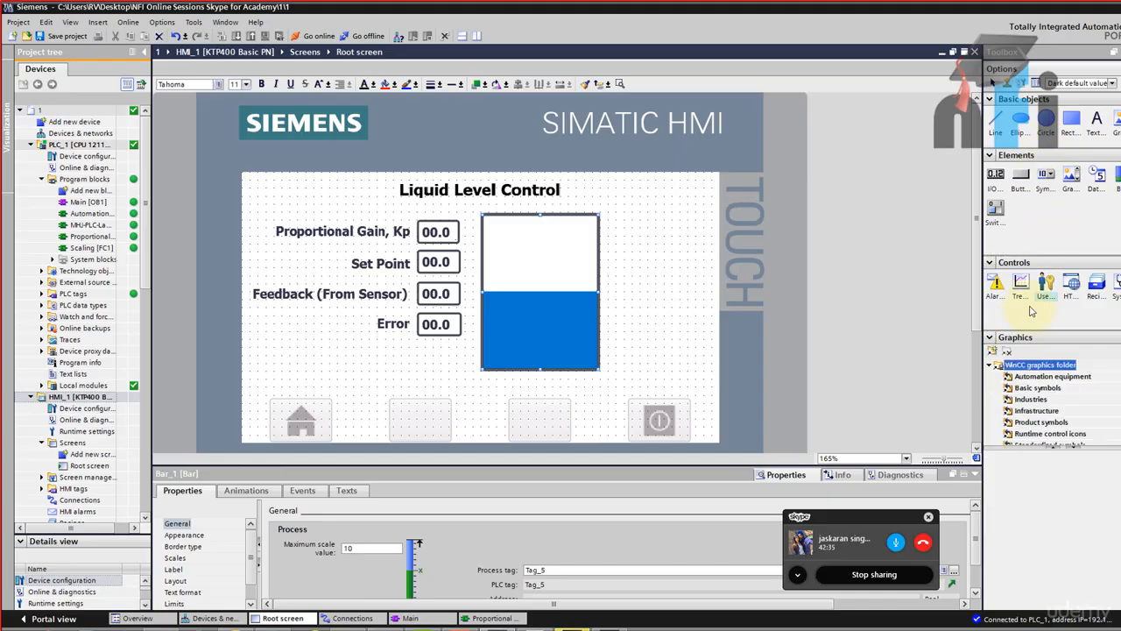
left_click_drag(1034, 447, 1026, 540)
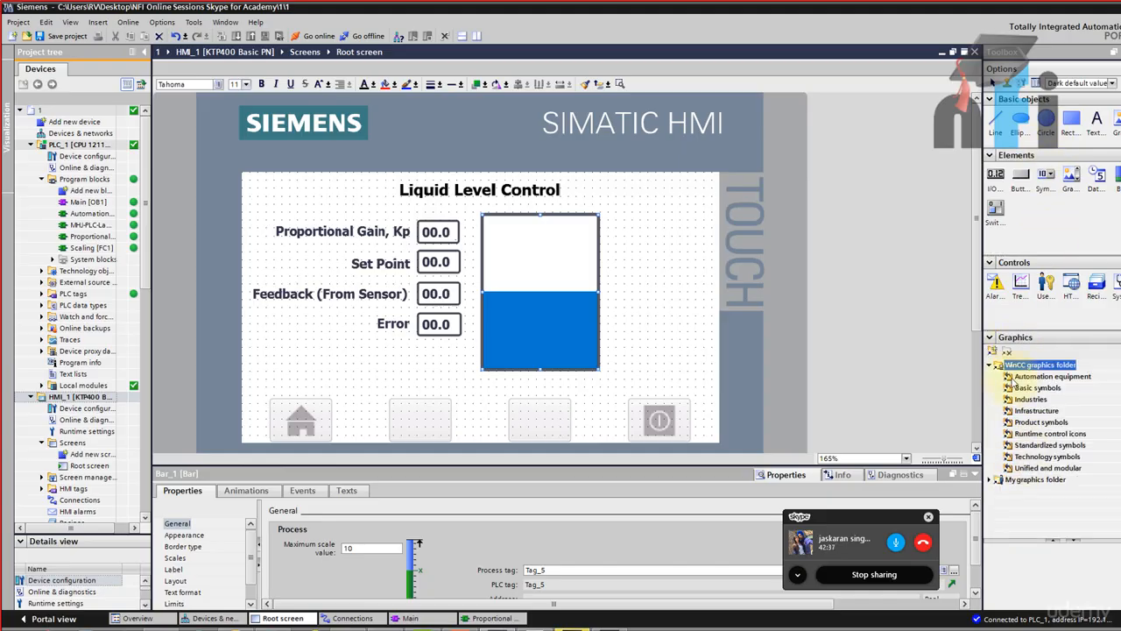
Expand Automation equipment in the WinCC graphics folder and open its Valves category
left_click(1007, 382)
left_click(1000, 378)
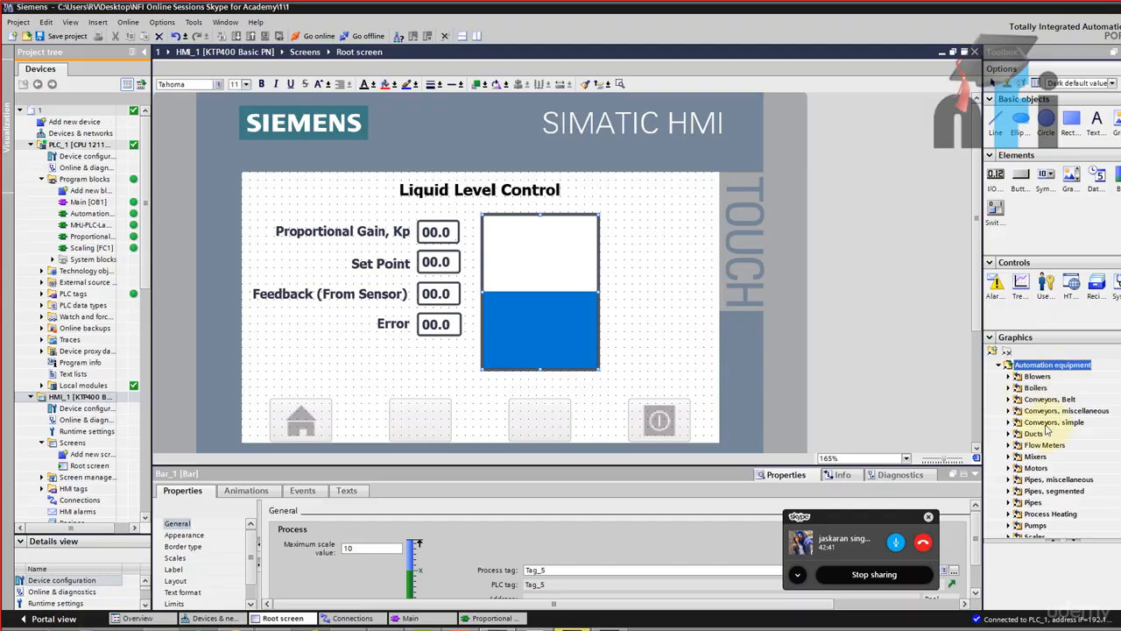
left_click(1042, 514)
scroll(1040, 495, "down", 2)
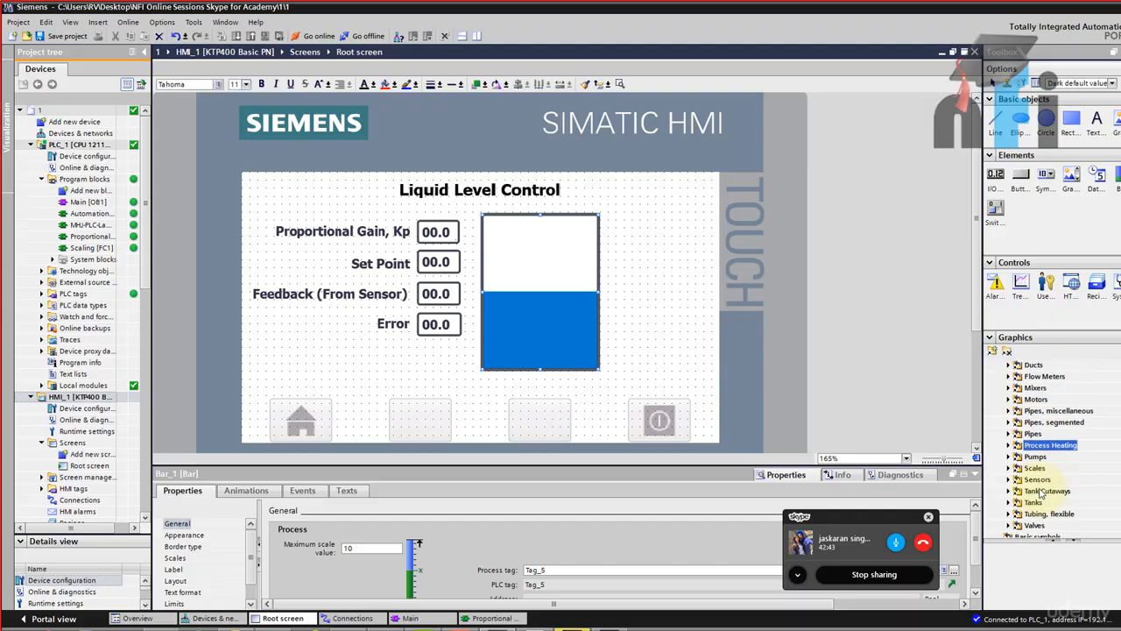
scroll(1040, 492, "down", 2)
left_click(1019, 456)
left_click(1008, 457)
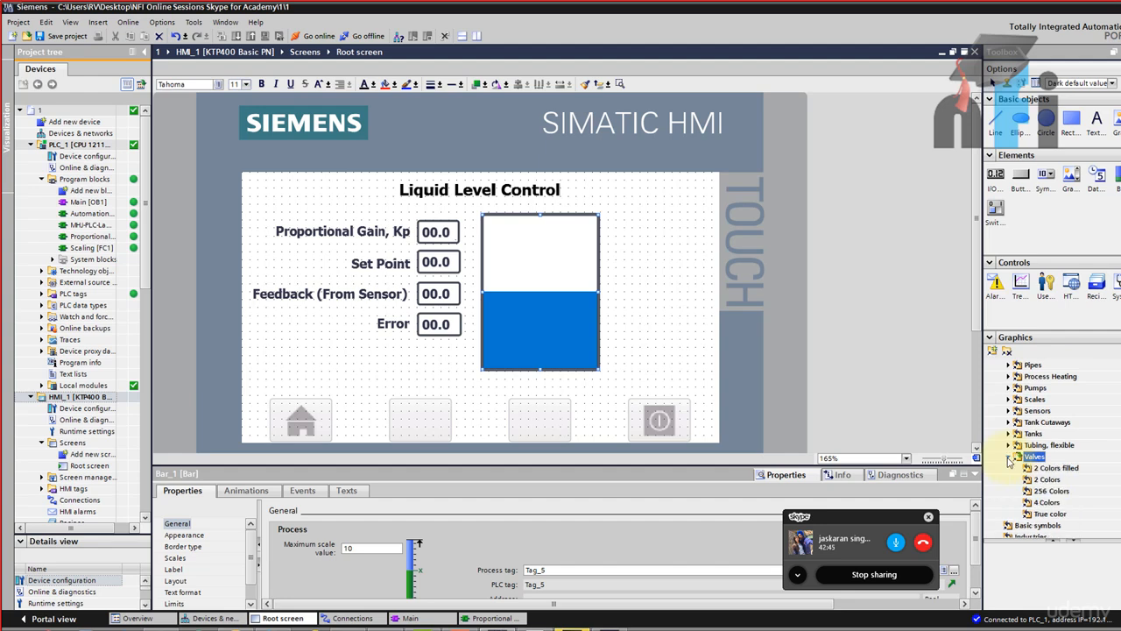
Compare the valve symbols in the 2 Colors filled, 2 Colors, 256 Colors and 4 Colors sets
left_click(1042, 469)
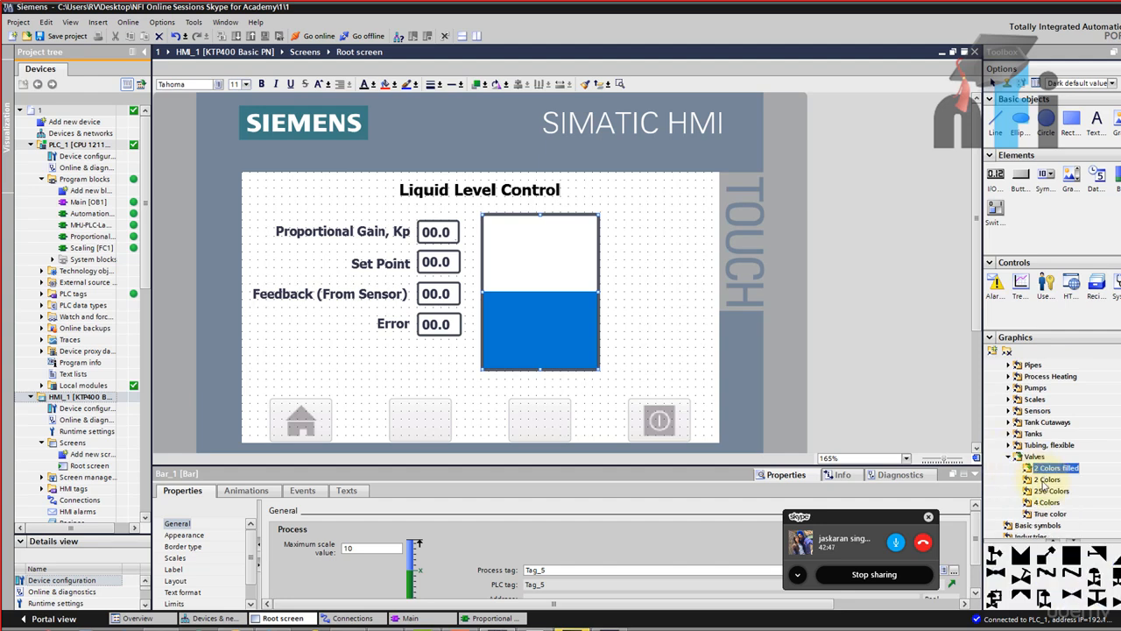
left_click(1044, 480)
left_click(1045, 491)
scroll(1046, 508, "down", 1)
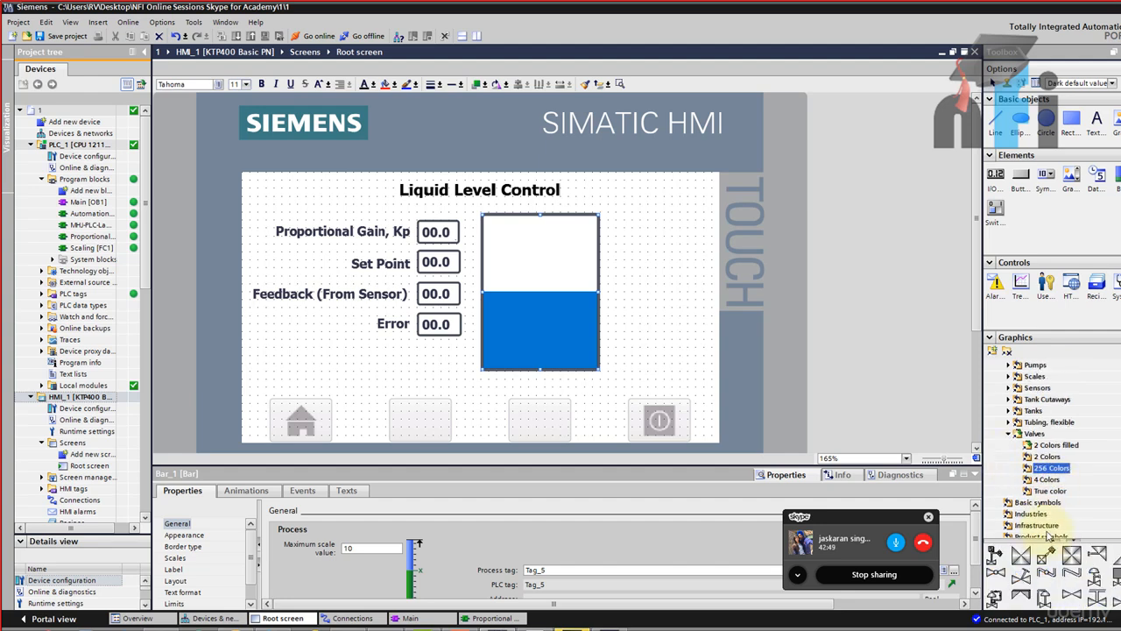
left_click(1048, 479)
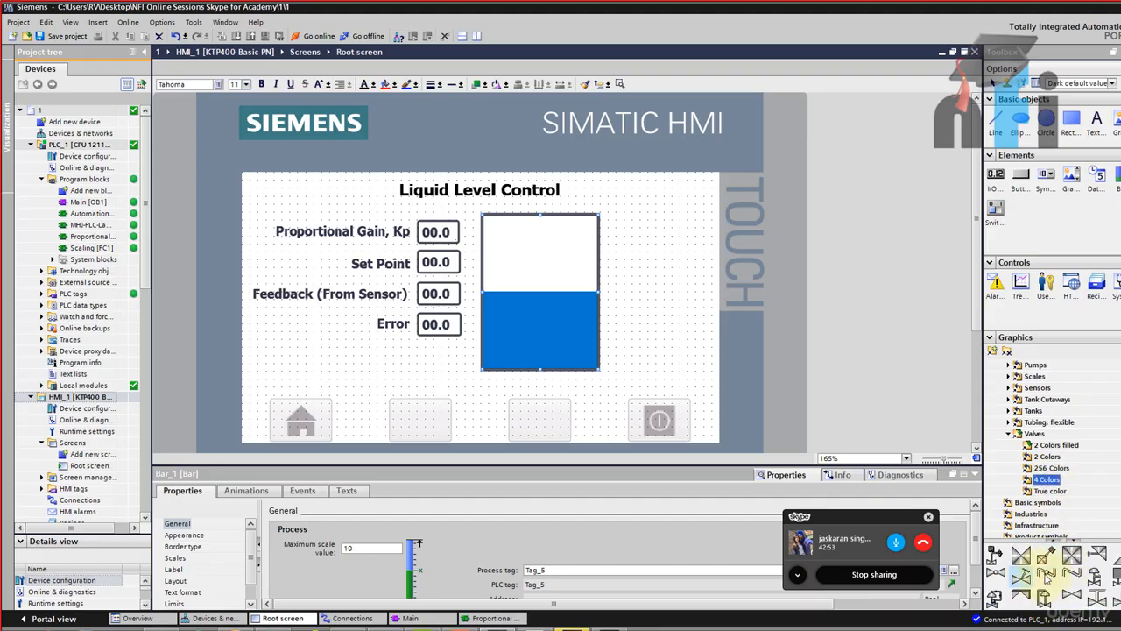
left_click(1037, 457)
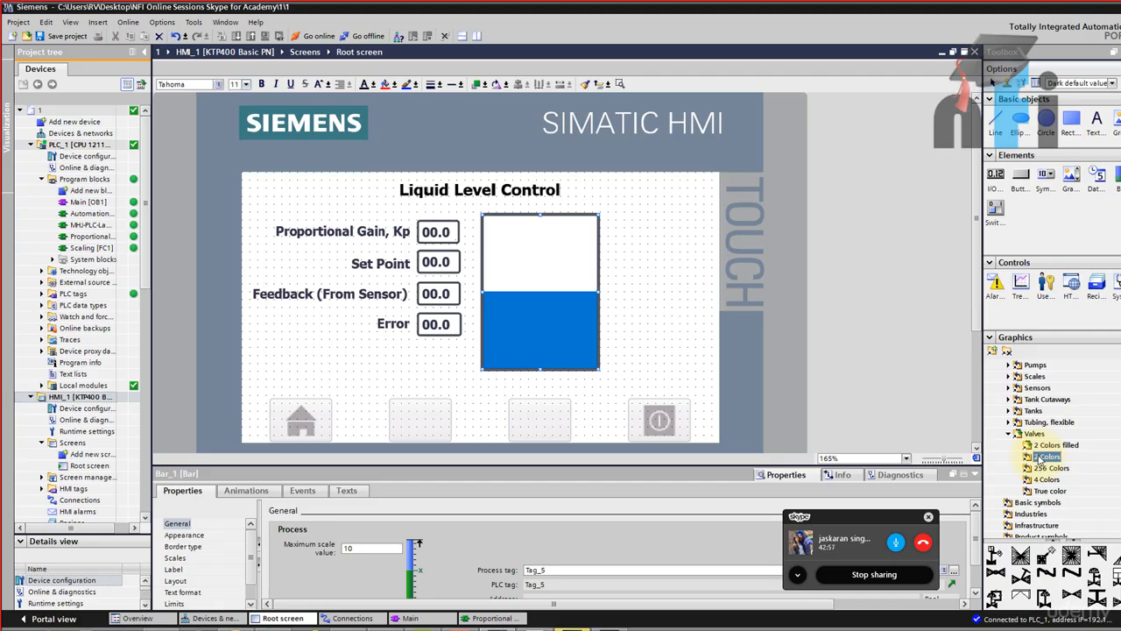
key("Up")
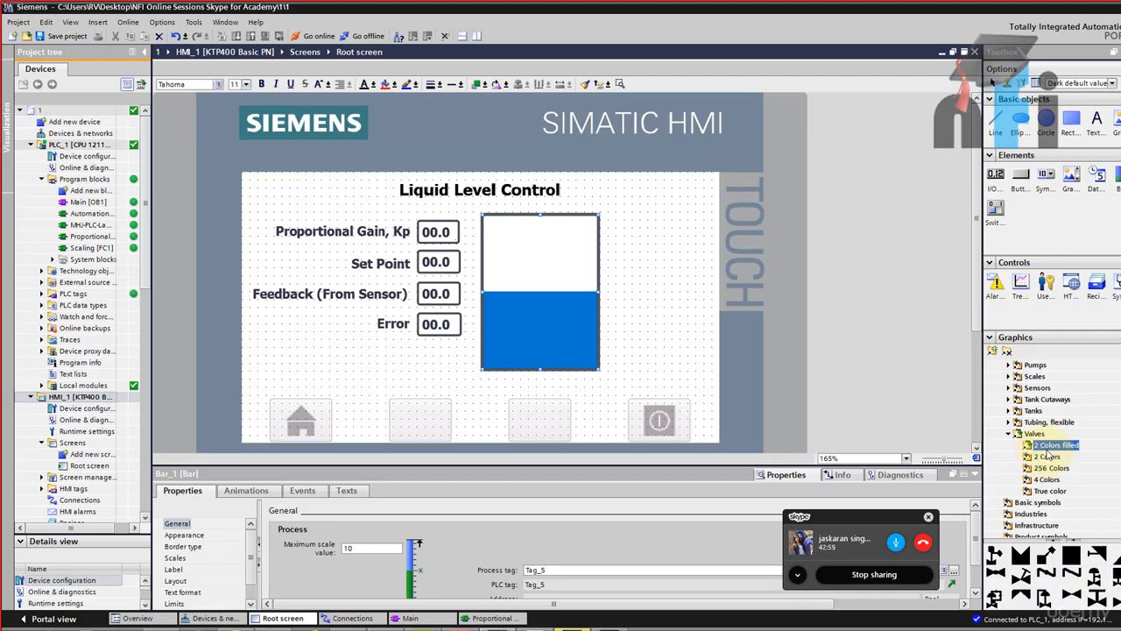
key("Down")
key("Down")
key("Down")
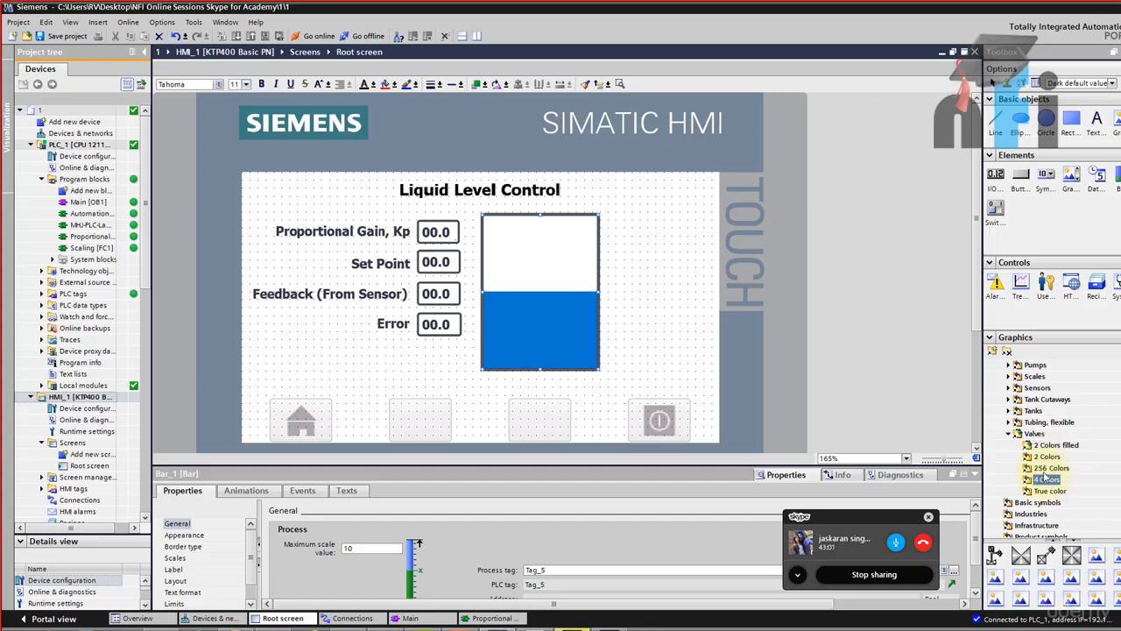
Expand Graphics in My graphics folder and browse its NFI, Pipes, Roller and Valve subfolders
scroll(1034, 446, "down", 3)
left_click(991, 526)
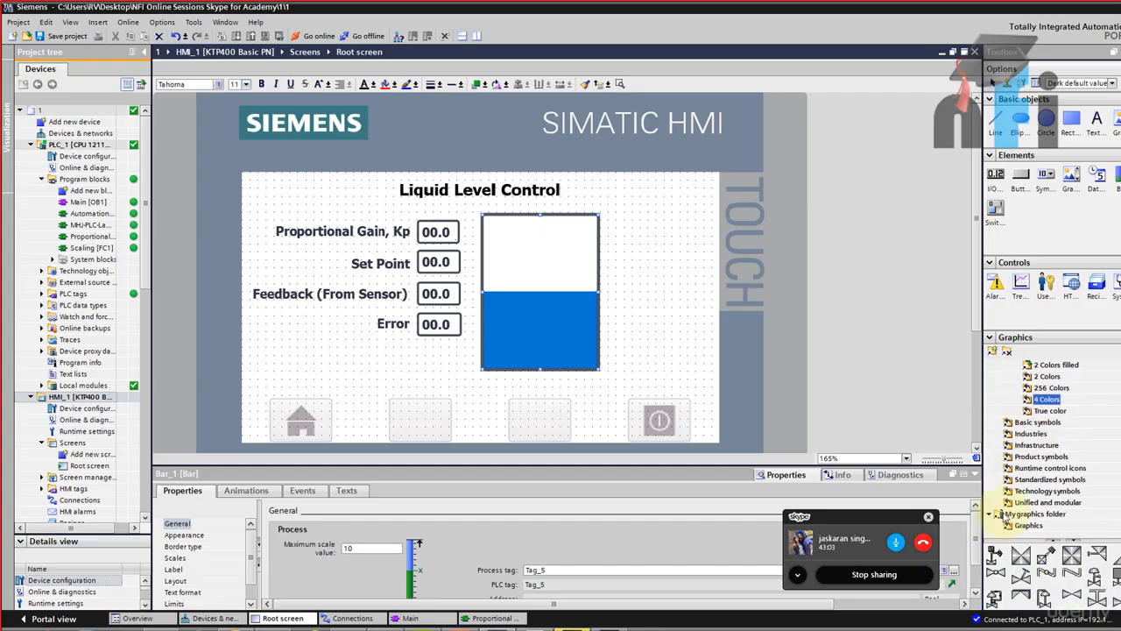
double_click(1021, 525)
left_click(1029, 491)
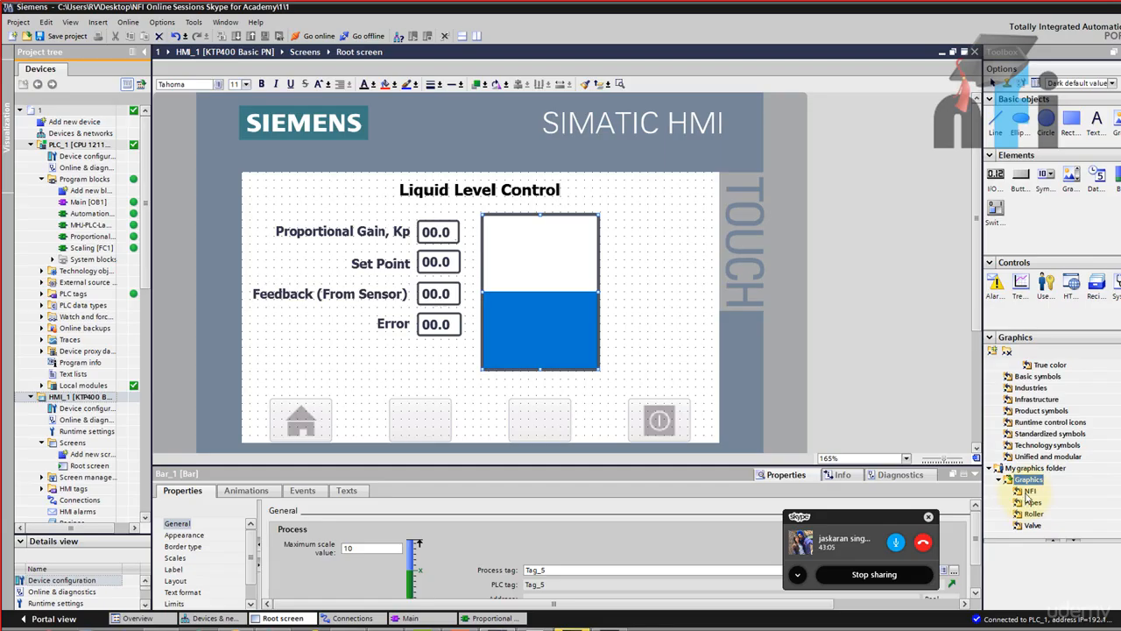
left_click(1029, 503)
left_click(1032, 514)
left_click(1033, 525)
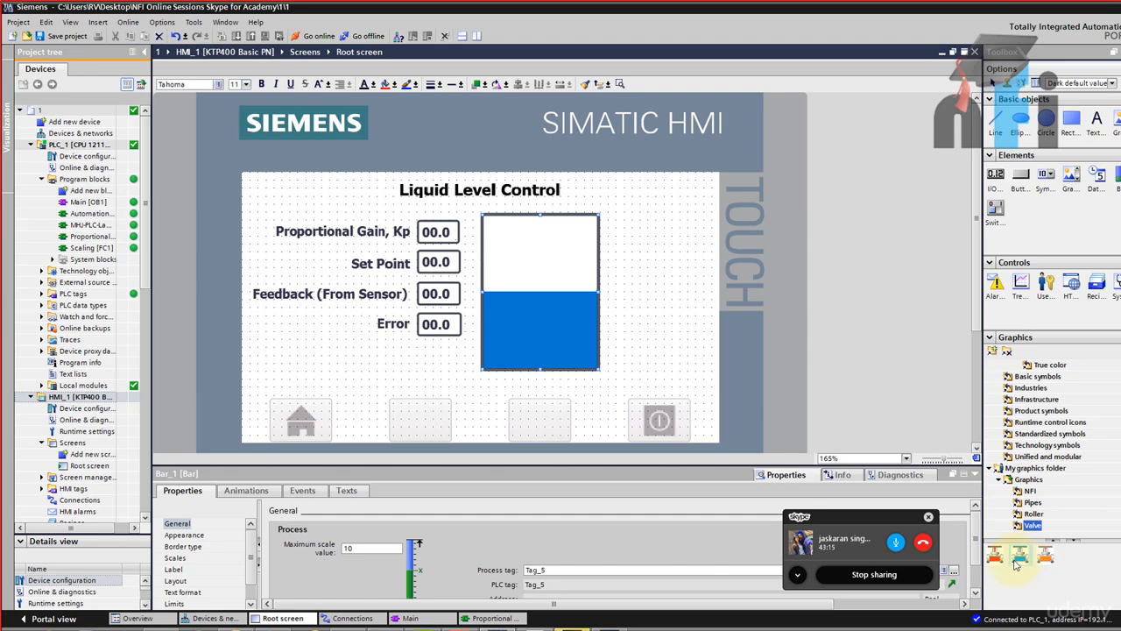
Switch to File Explorer and examine the valve state bitmaps in the Valve folder of Siemens Add on graphics
left_click(1114, 9)
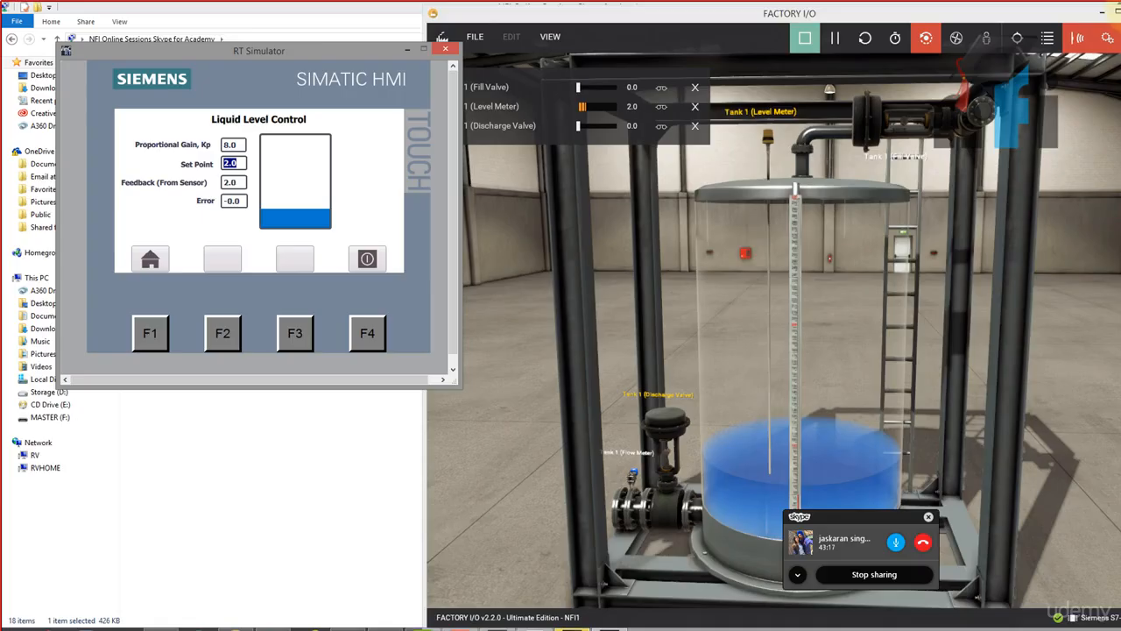
left_click(1102, 13)
left_click(1109, 11)
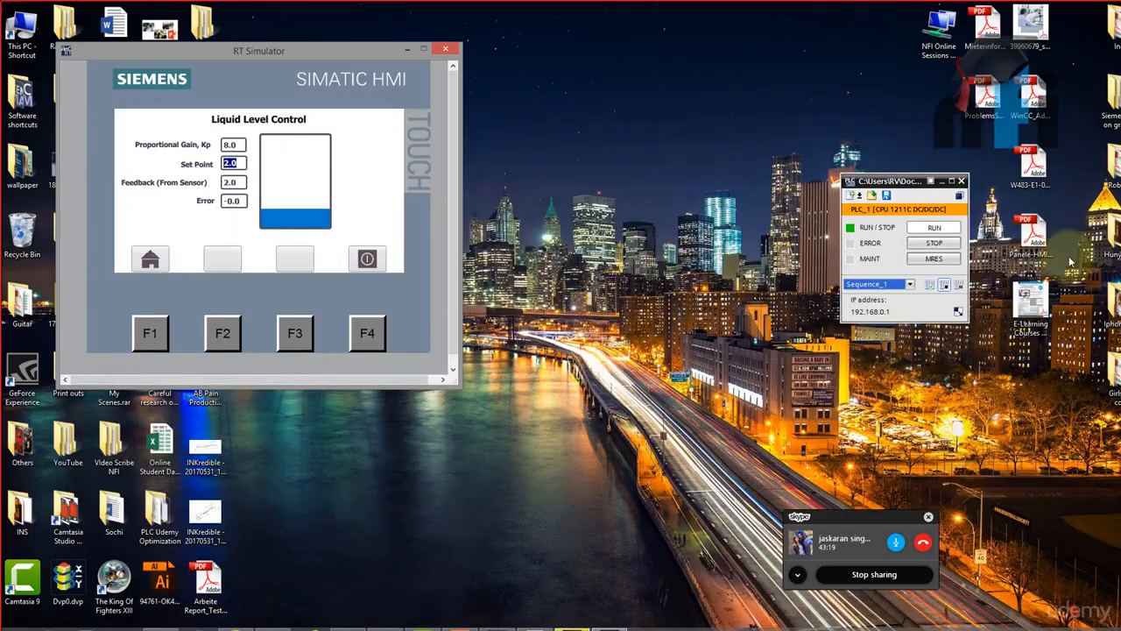
double_click(1117, 121)
double_click(473, 217)
double_click(531, 115)
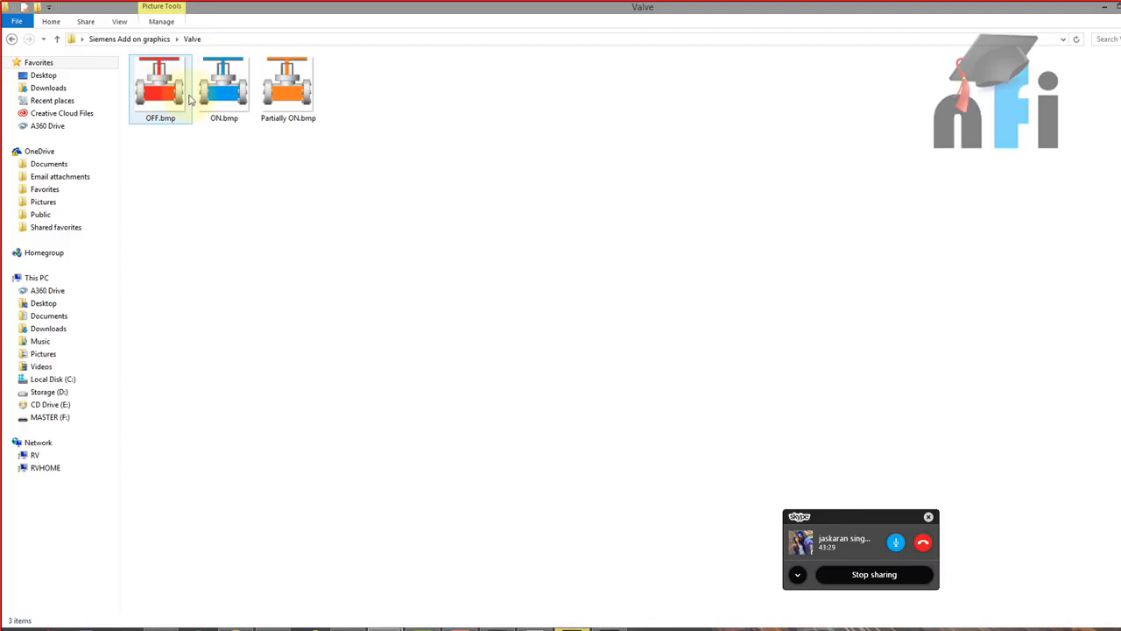
left_click(162, 92)
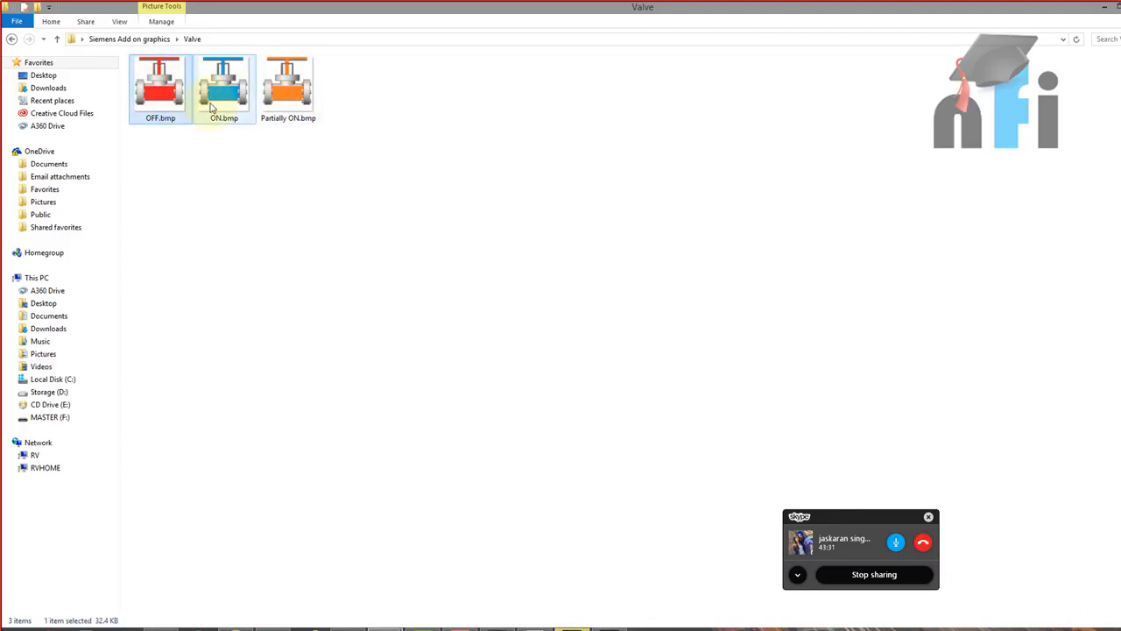
left_click(215, 101)
left_click(274, 107)
Examine the flow state bitmaps in the Pipes folder of Siemens Add on graphics and return to the Root screen in TIA Portal
left_click(153, 38)
double_click(162, 88)
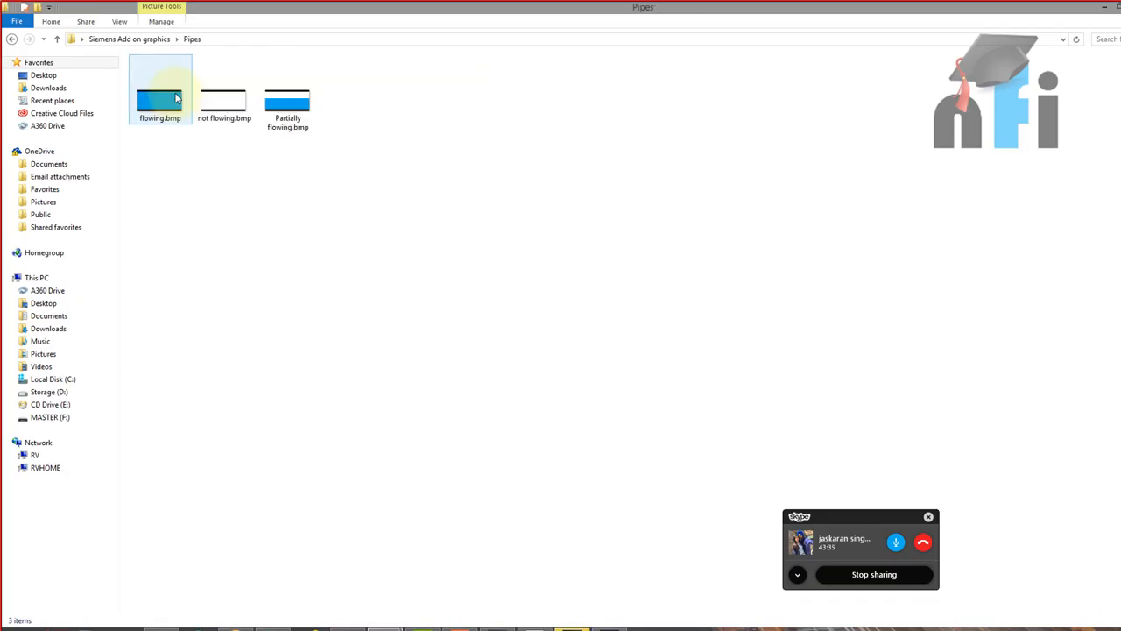
left_click(173, 108)
left_click(223, 110)
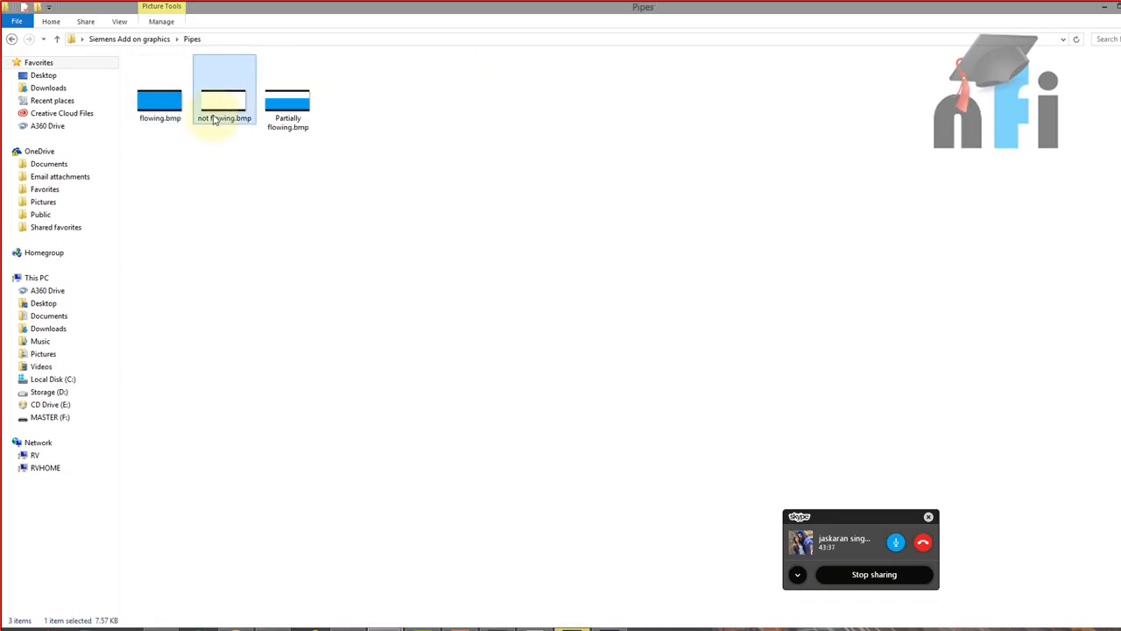
left_click(289, 116)
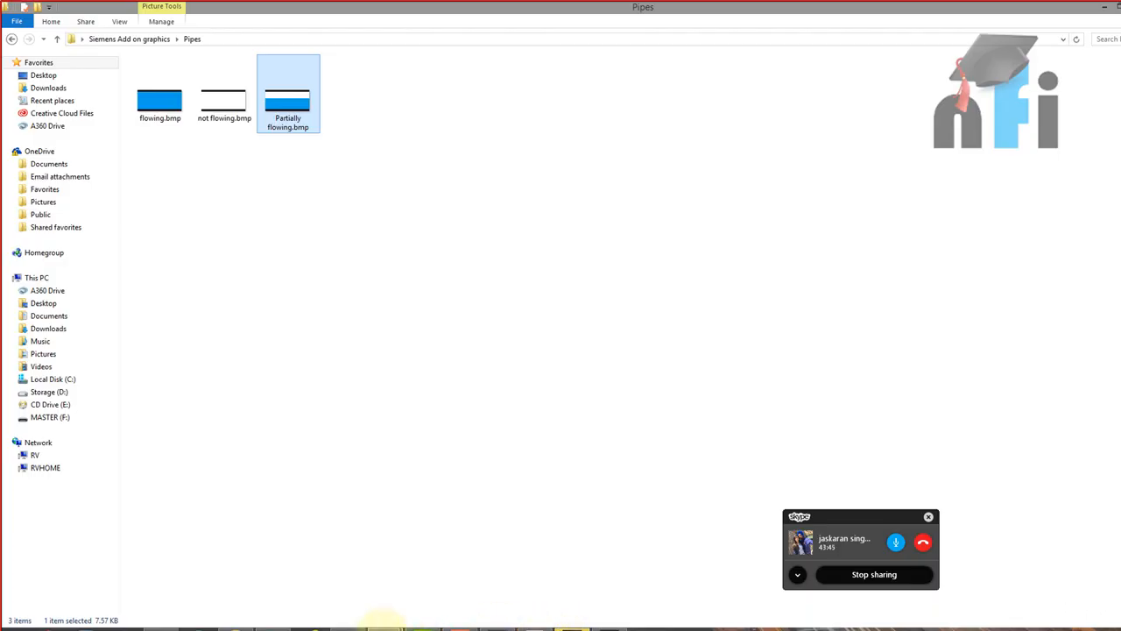
left_click(506, 627)
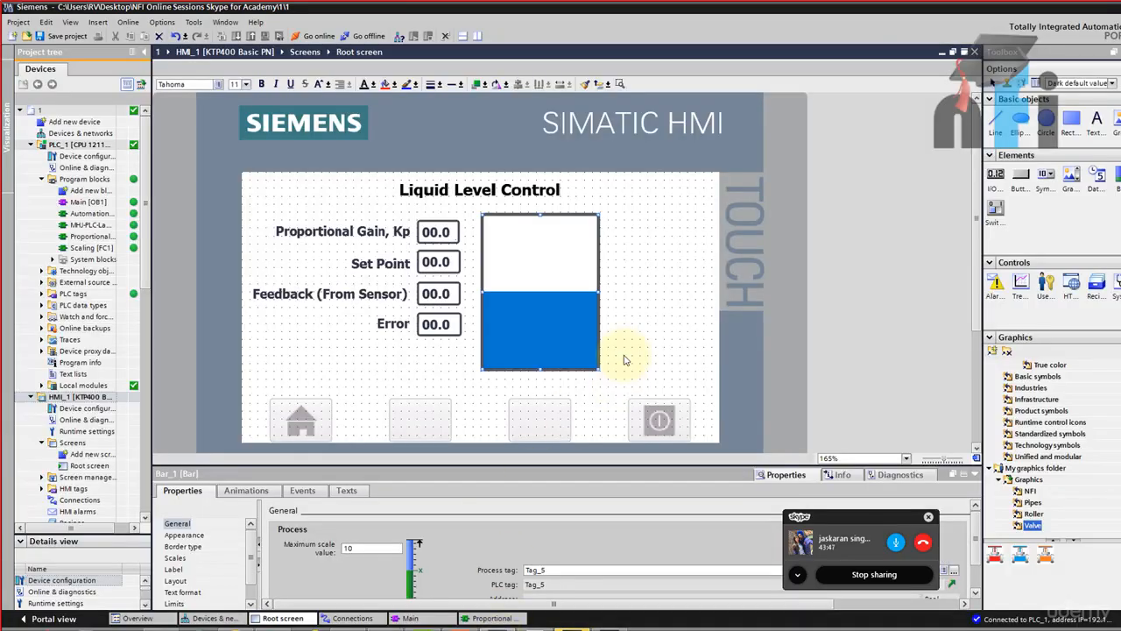
left_click(636, 213)
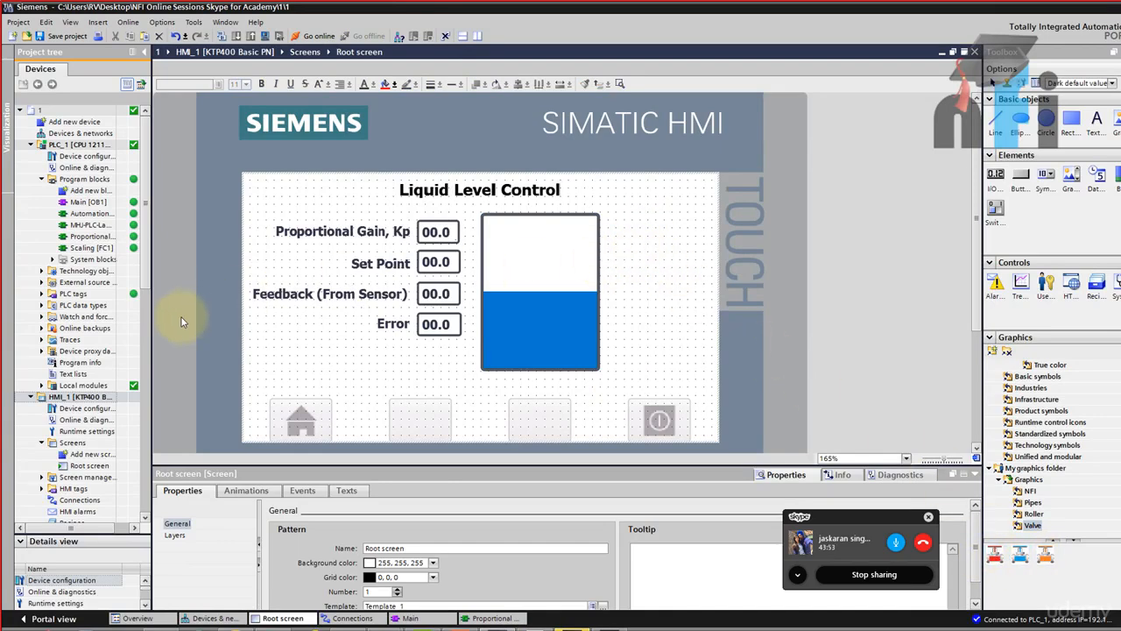
Open the Text and graphic lists of HMI_1 and create a graphic list named Valve
left_click_drag(151, 270, 84, 364)
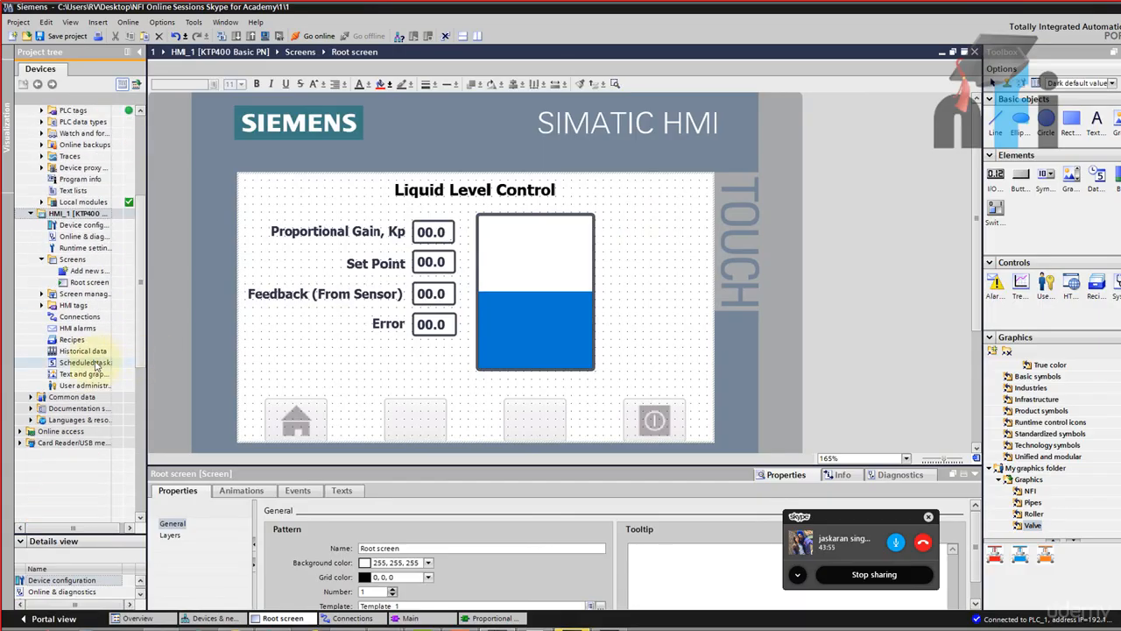
left_click(86, 376)
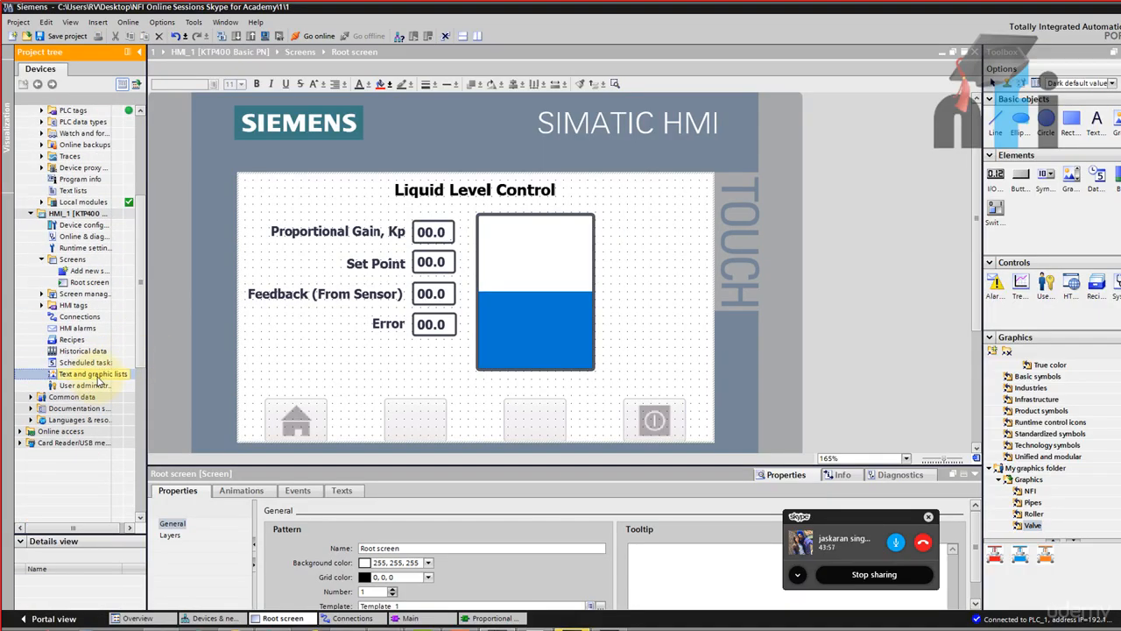
double_click(92, 374)
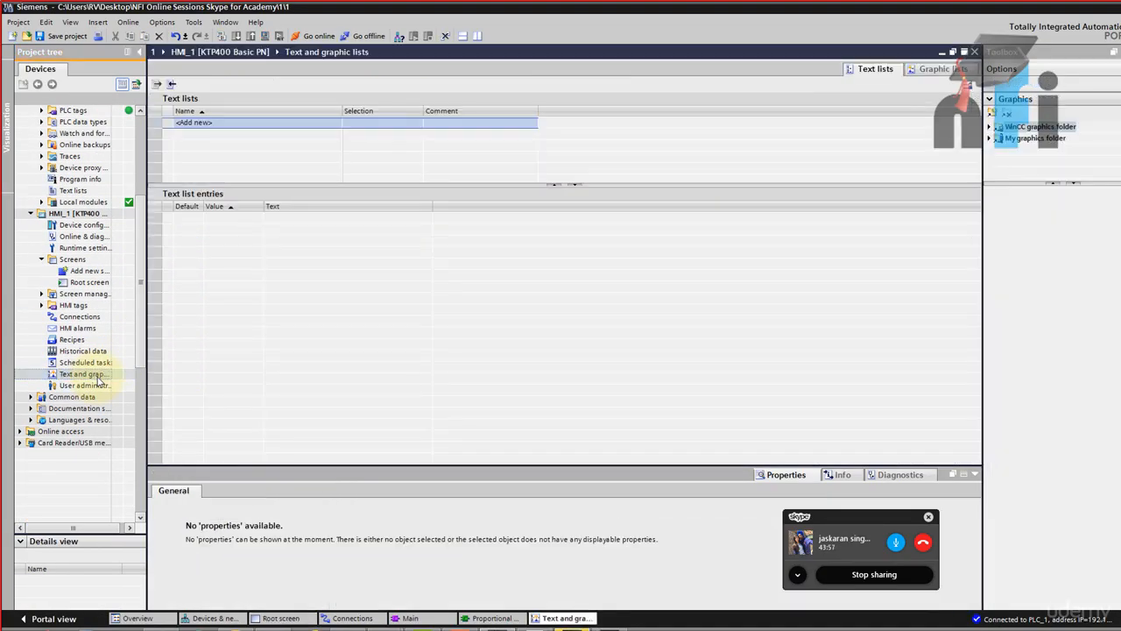
left_click(938, 70)
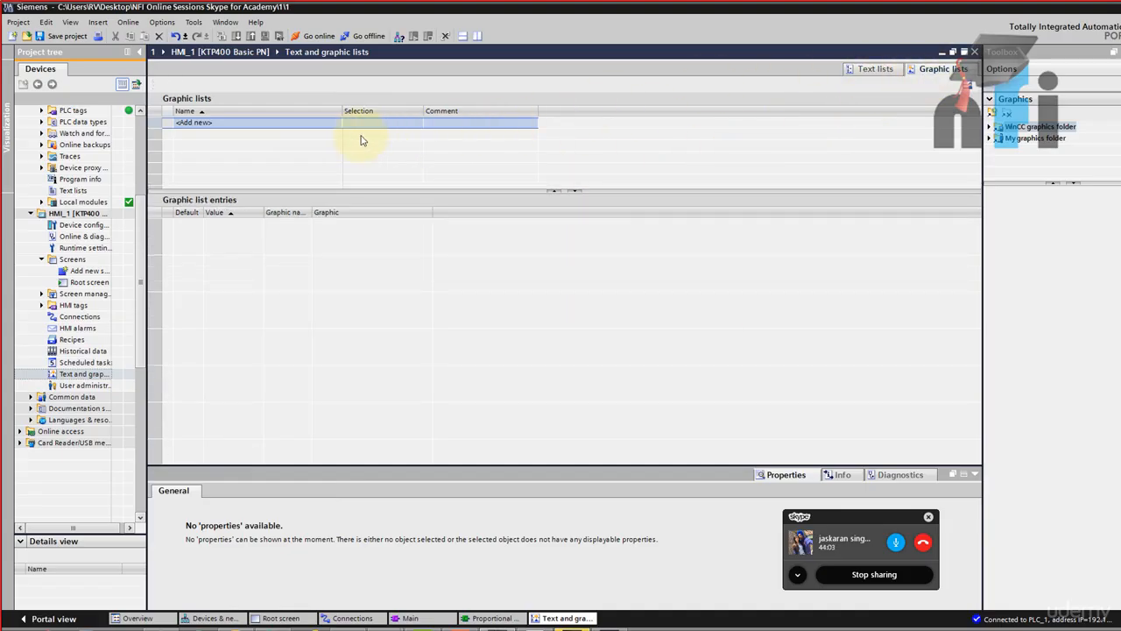
left_click(309, 127)
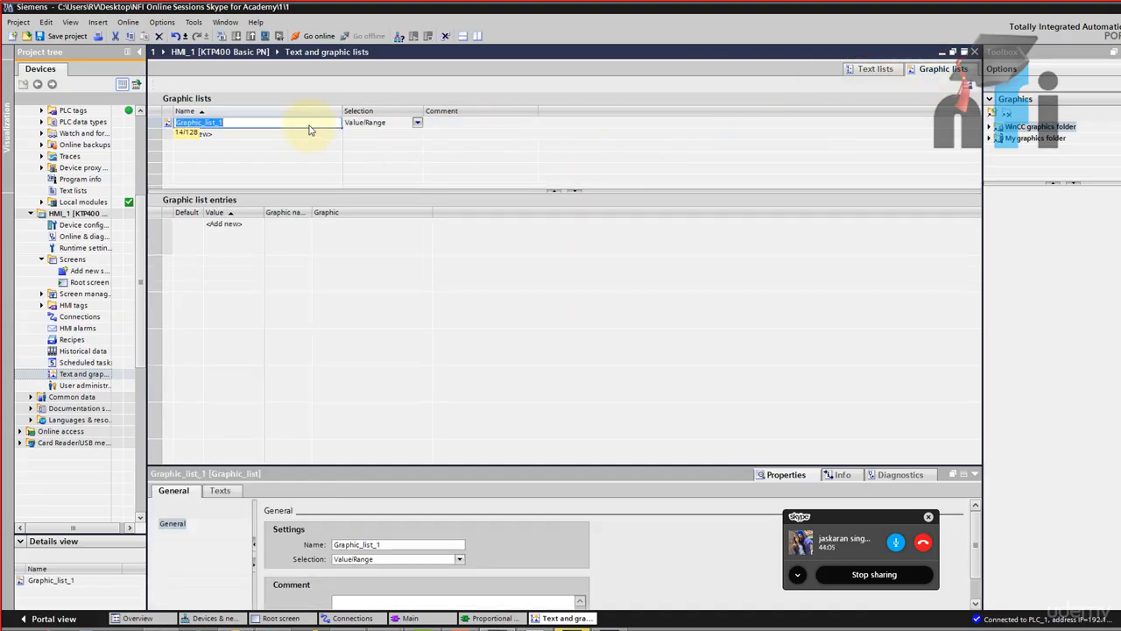
type("Valve")
key("Return")
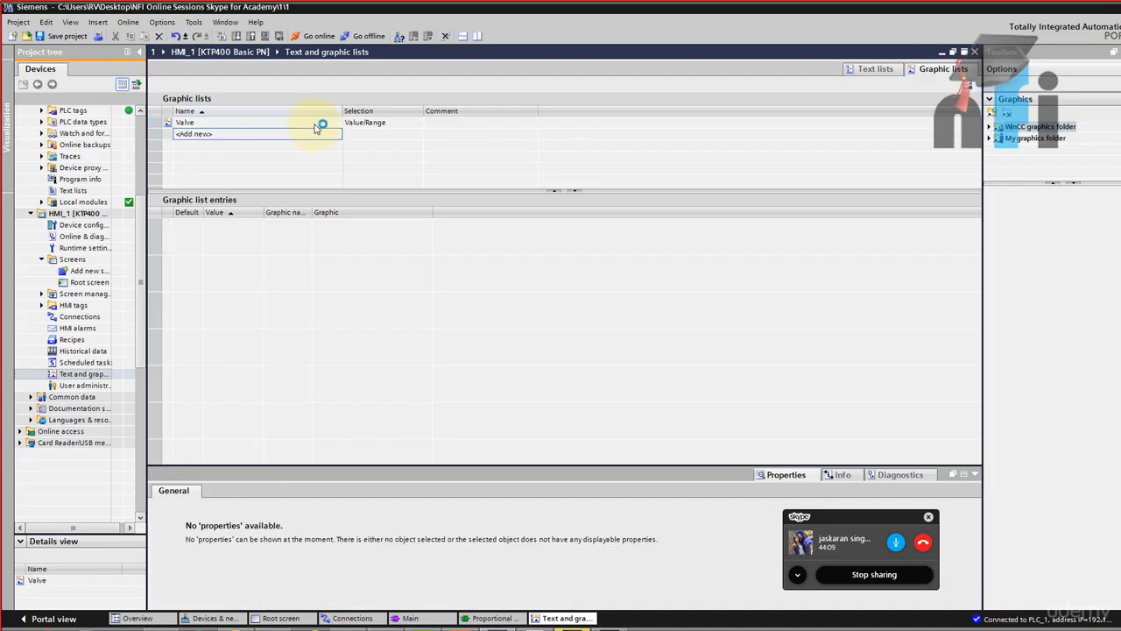
Add the OFF, Partially ON and ON graphics from the Valve subfolder of My graphics folder as entries of the Valve list
left_click(320, 123)
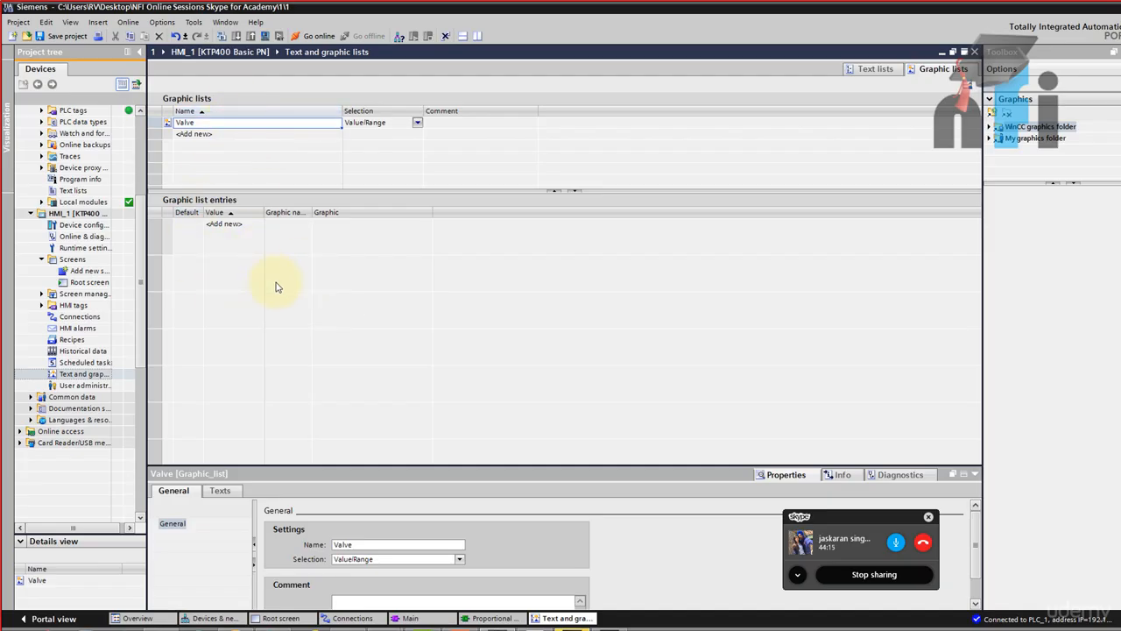
left_click(356, 251)
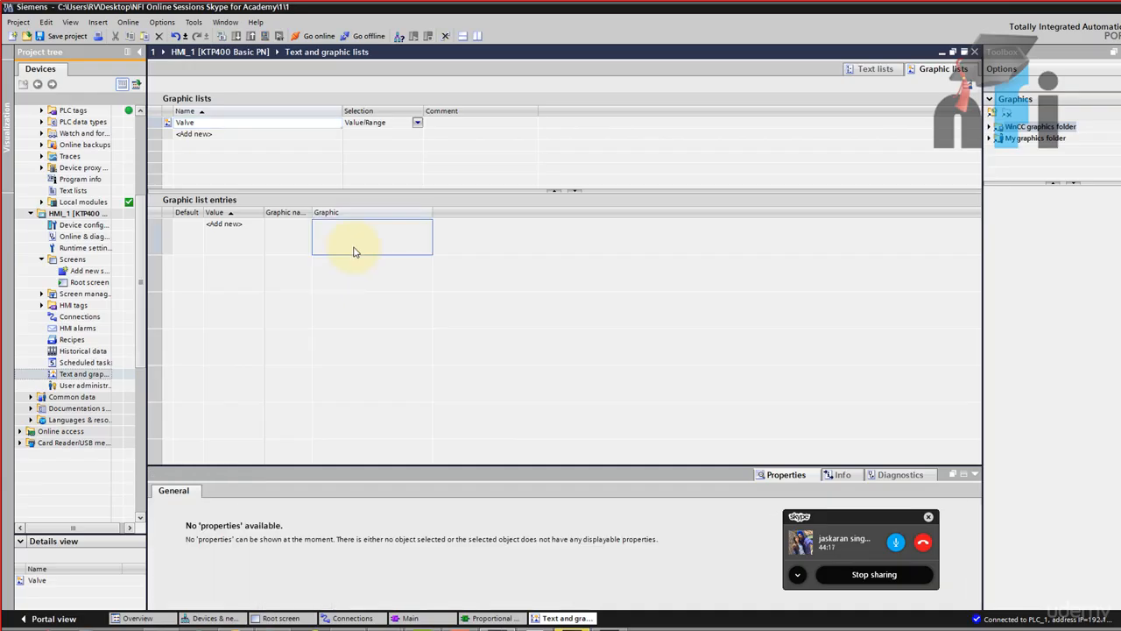
left_click_drag(1028, 184, 1016, 347)
left_click(988, 138)
double_click(1028, 149)
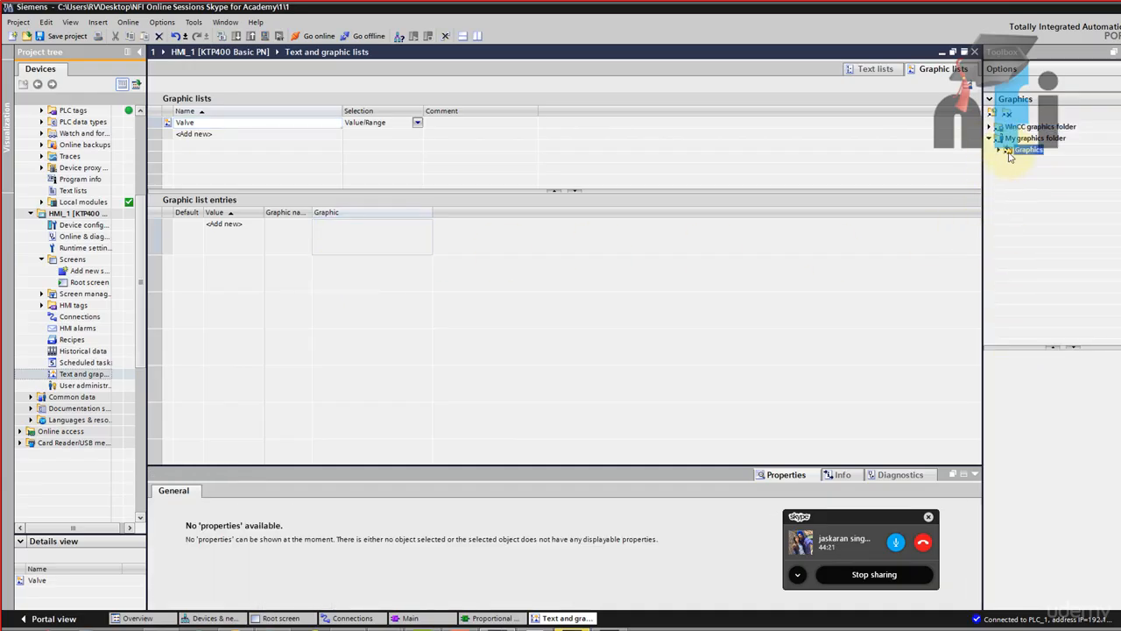
left_click(1026, 196)
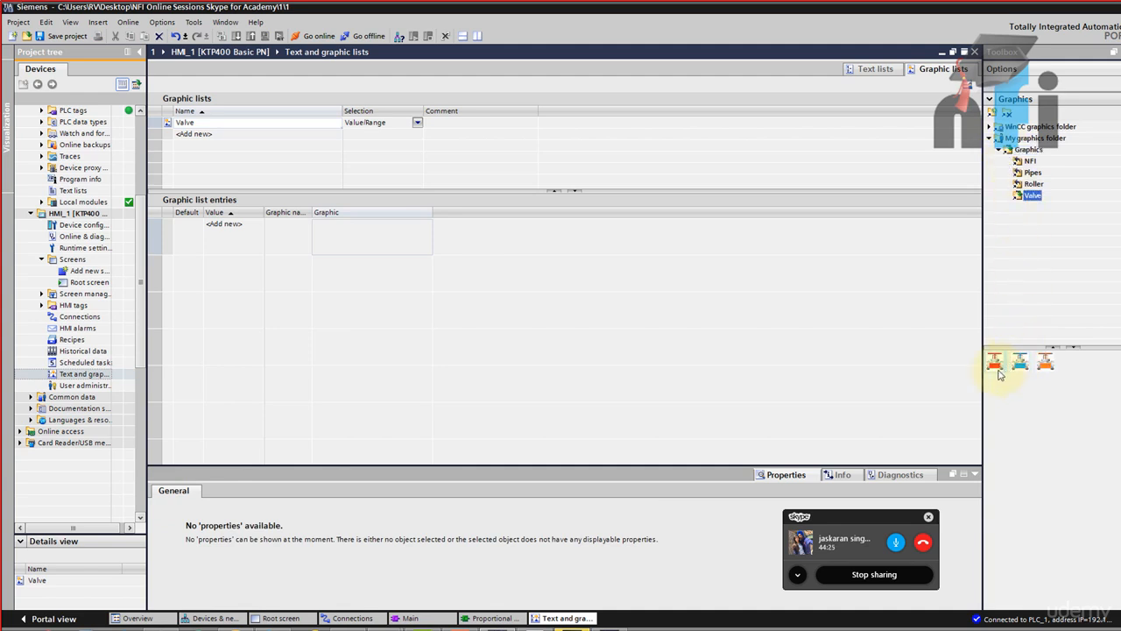
left_click_drag(997, 371, 364, 245)
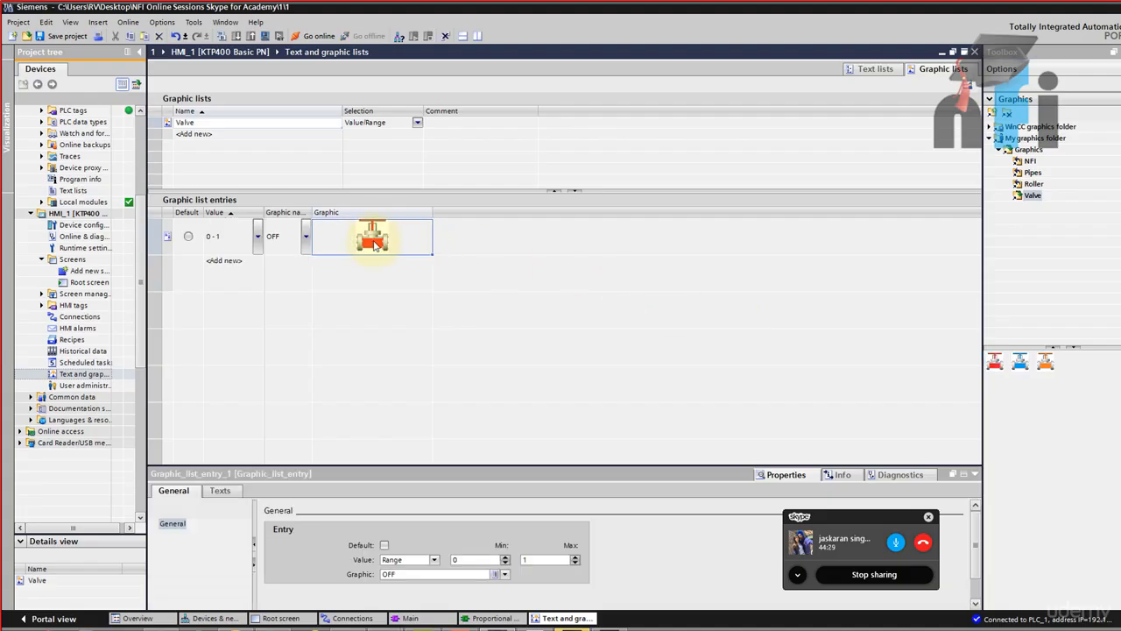
left_click_drag(1044, 369, 375, 287)
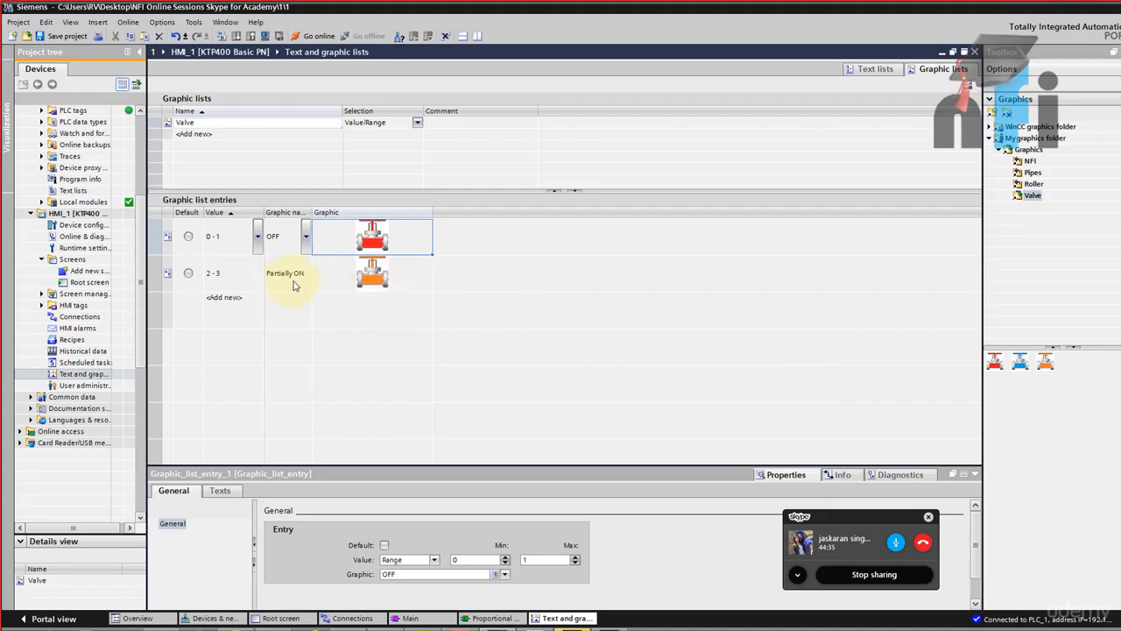
left_click_drag(1020, 361, 390, 328)
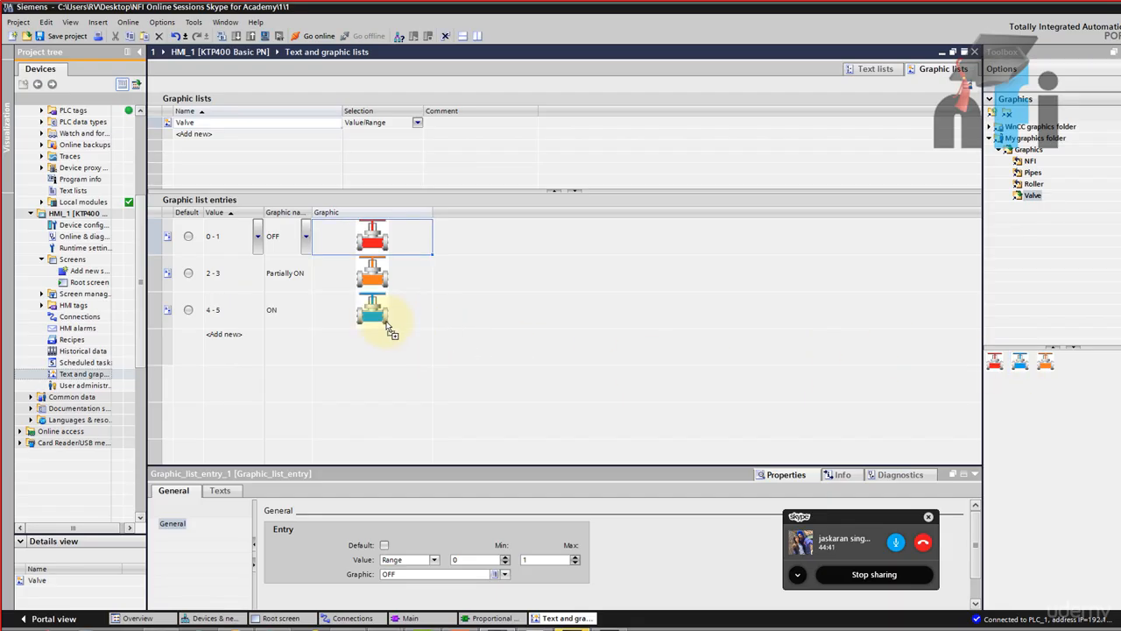
Compare the red, orange and blue valve graphics among the Valve list's entries
left_click(373, 278)
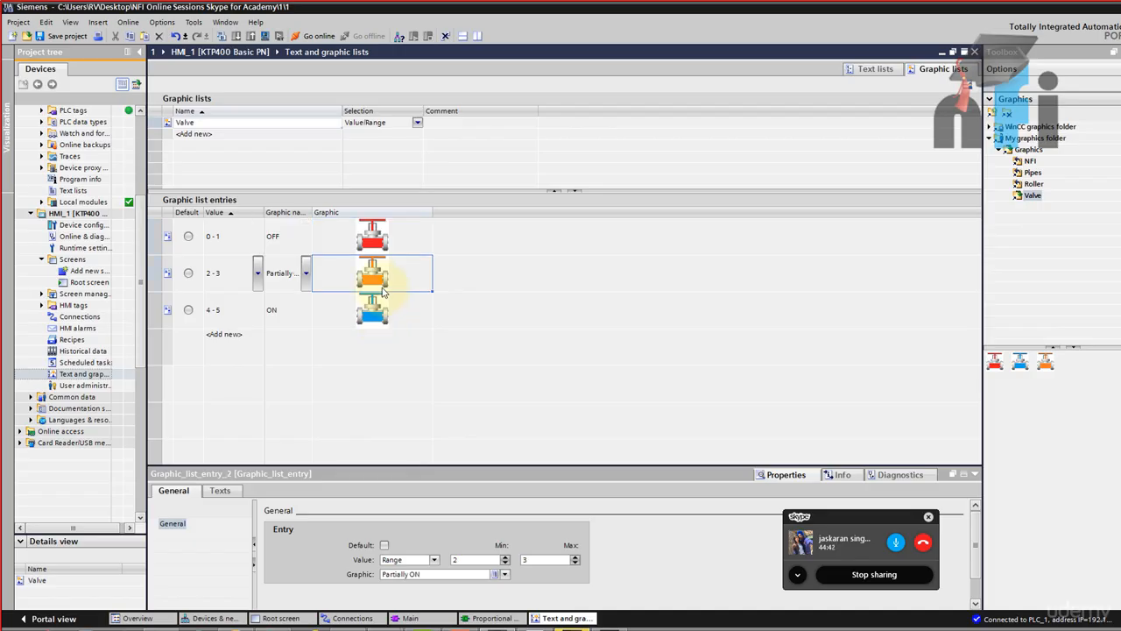
left_click(368, 244)
left_click(369, 318)
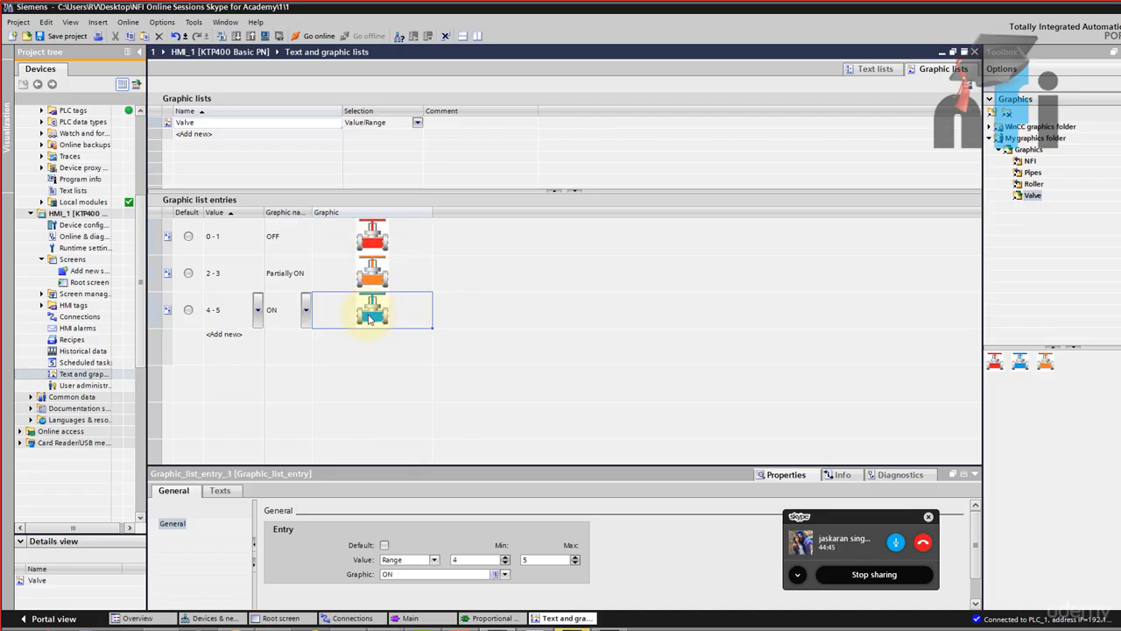
left_click(373, 286)
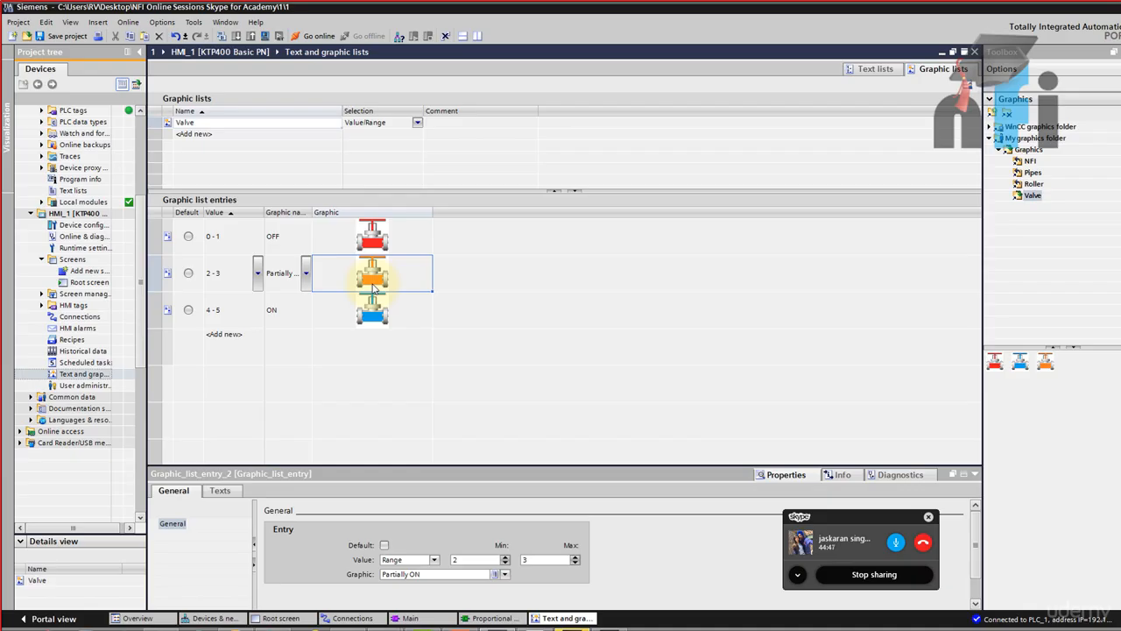
left_click(371, 238)
left_click(371, 312)
left_click(369, 282)
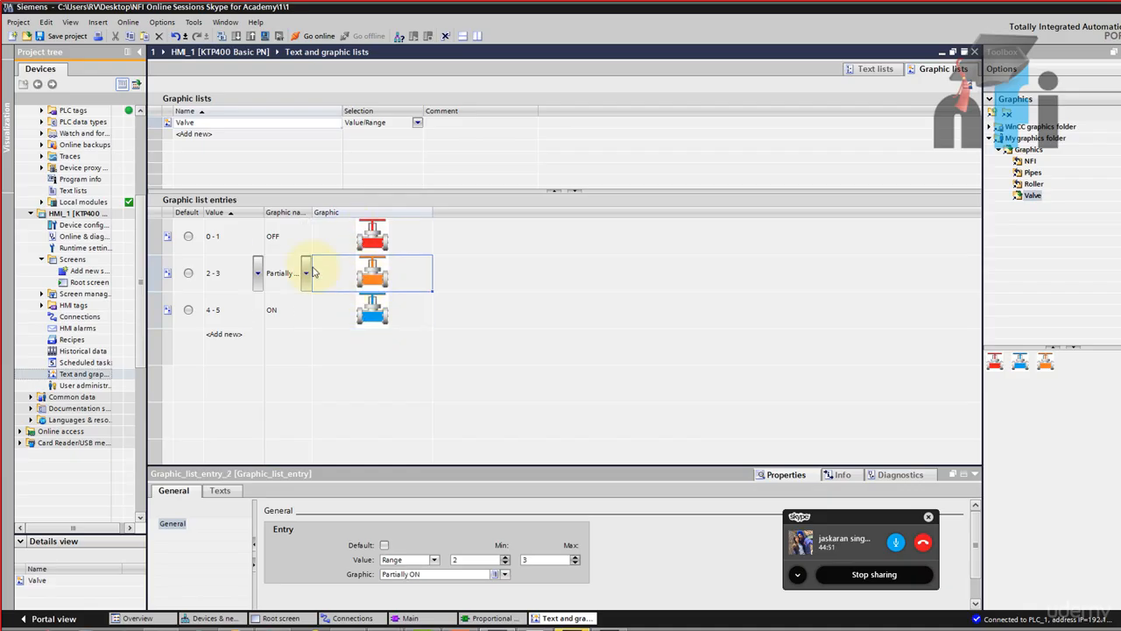
Set the value of the OFF entry in the Valve graphic list to 0
left_click(235, 239)
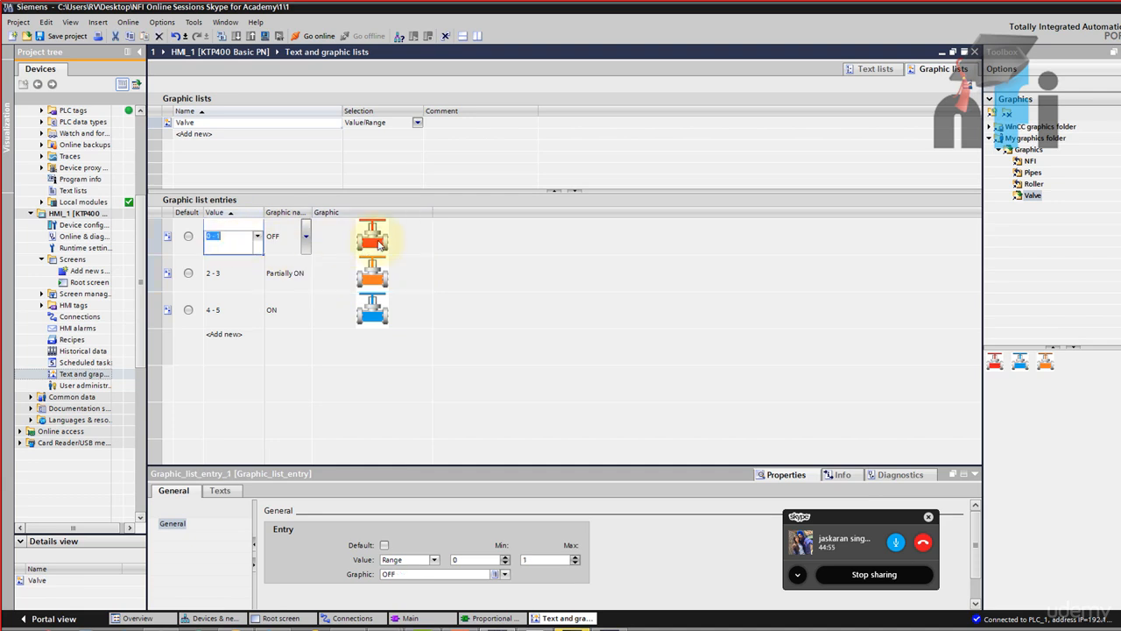
type("0")
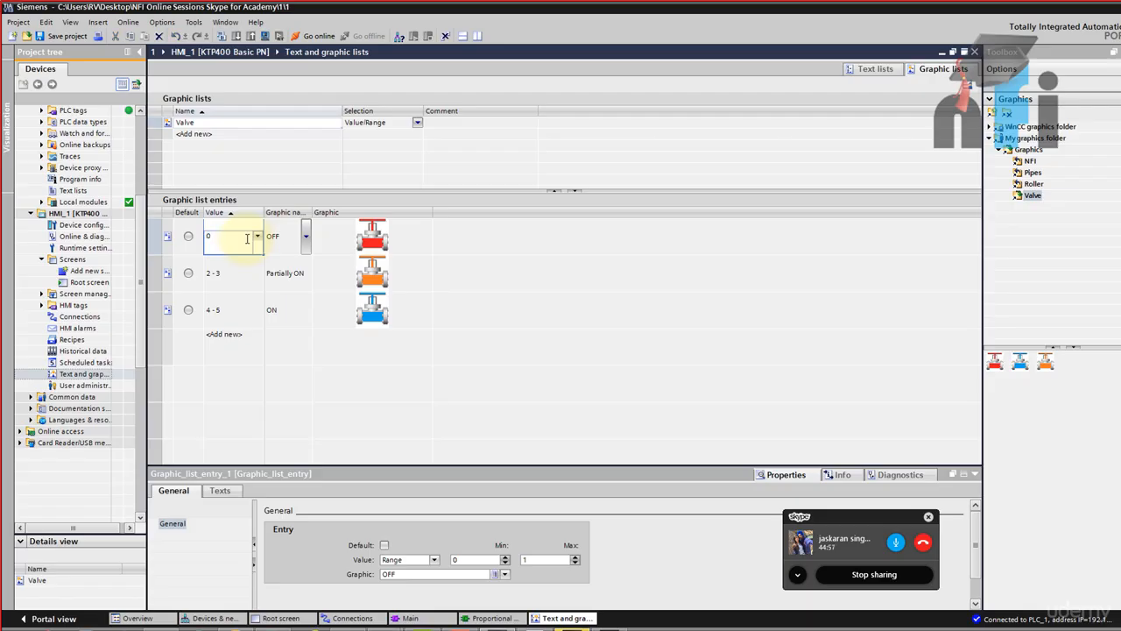
key("Return")
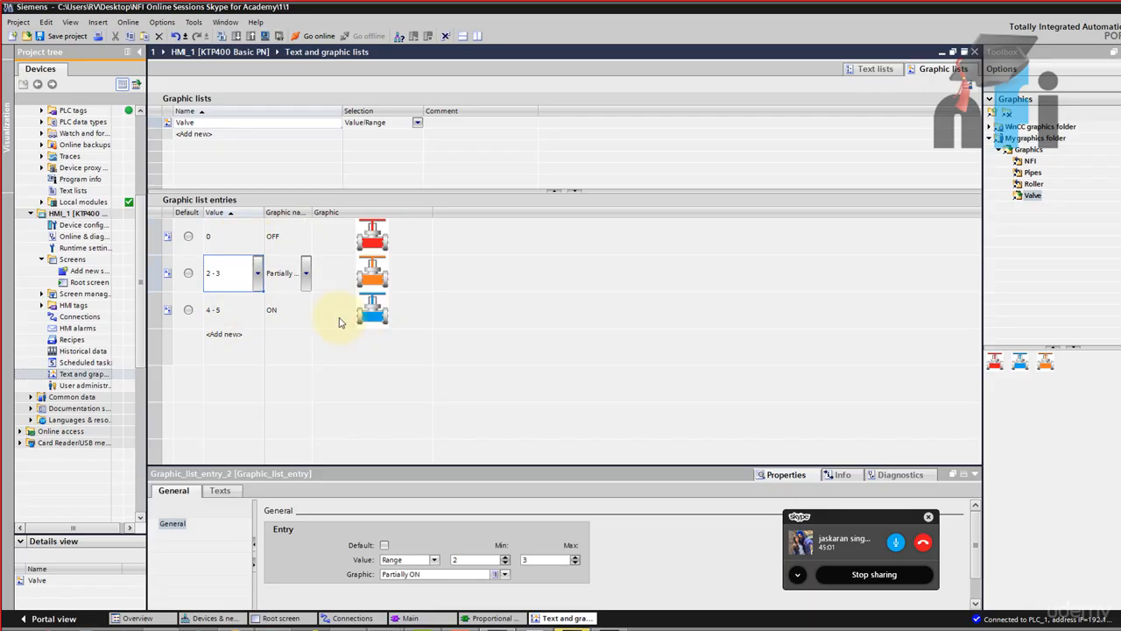
Set the ON entry's value to 10 and the Partially ON entry's range to 1 - 9
left_click(242, 318)
type("10")
key("Return")
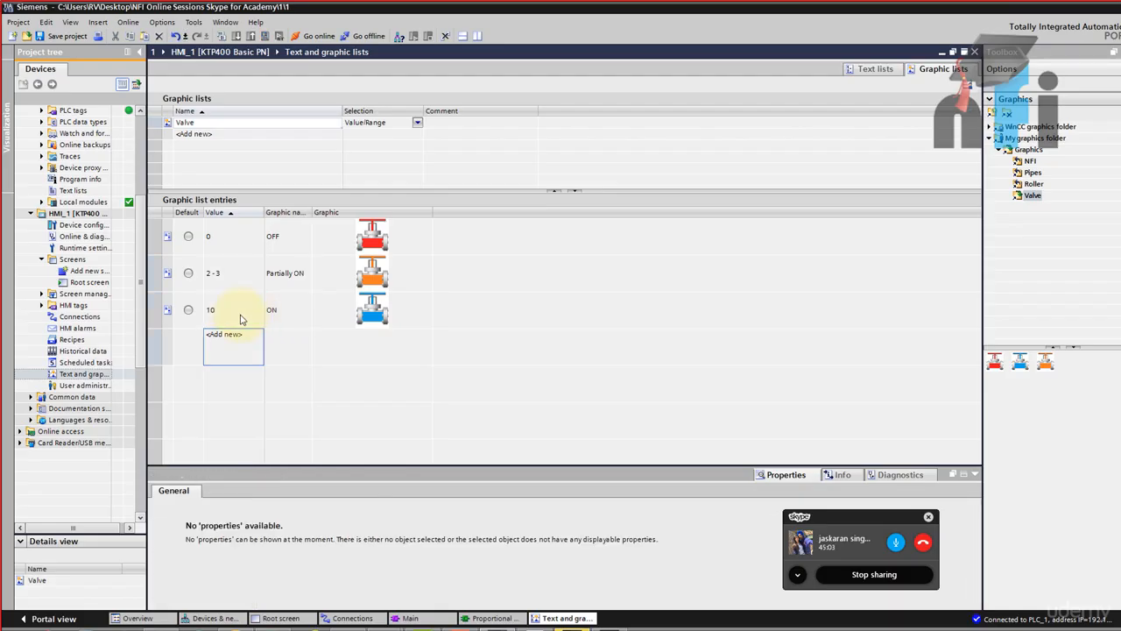
left_click(246, 275)
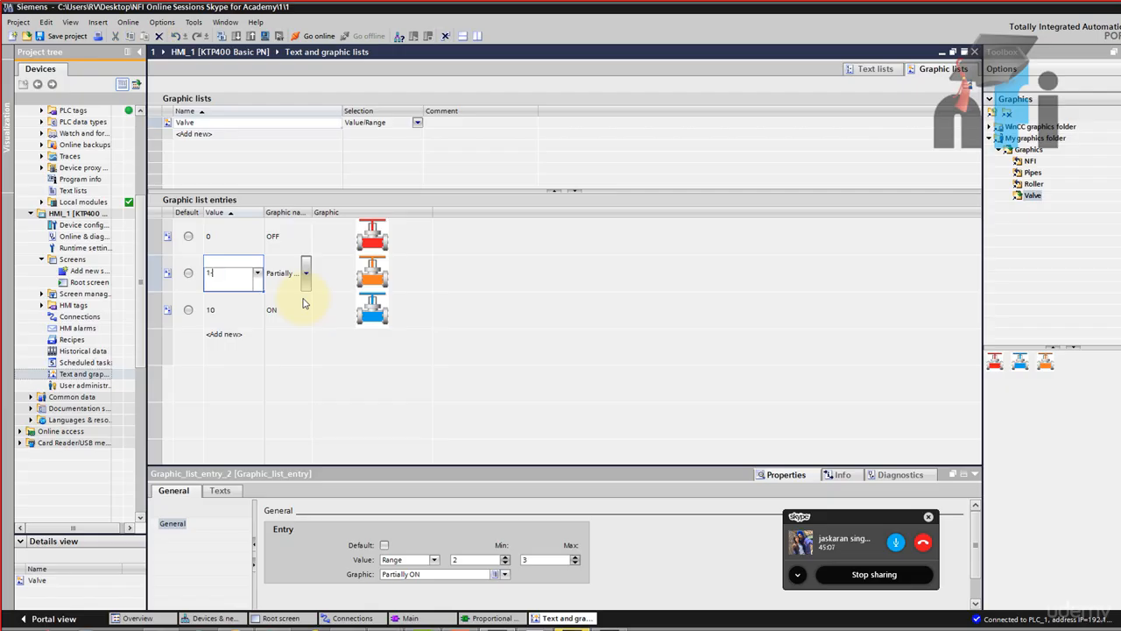
key("Return")
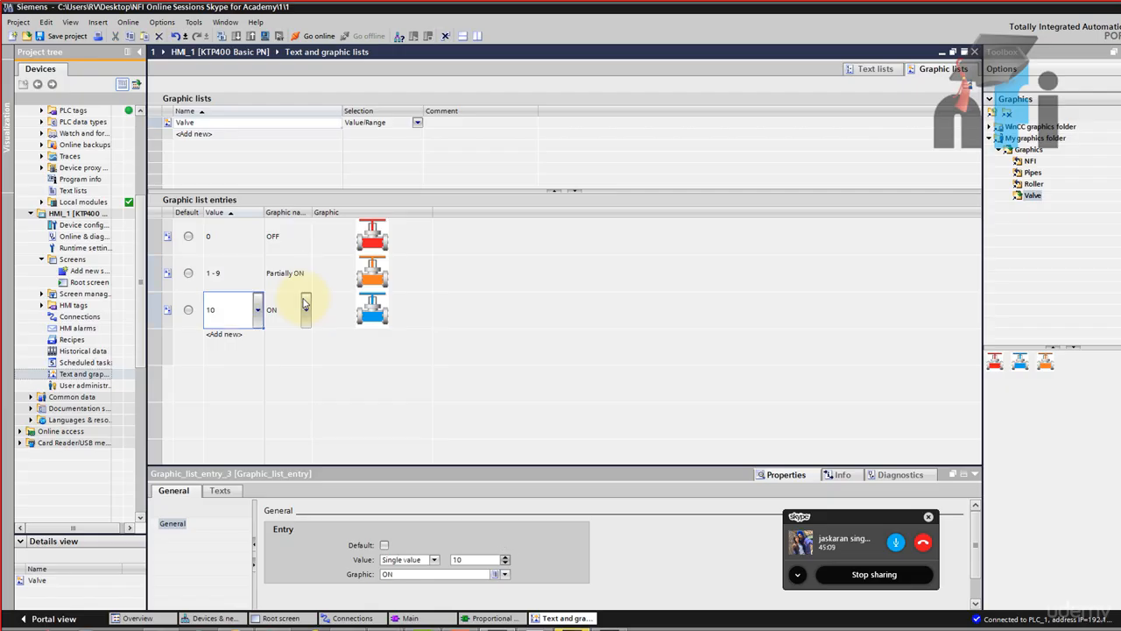
Review which value or range is assigned to each valve graphic in the OFF, Partially ON and ON entries
left_click(253, 282)
left_click(261, 281)
left_click(235, 249)
left_click(247, 243)
left_click(365, 245)
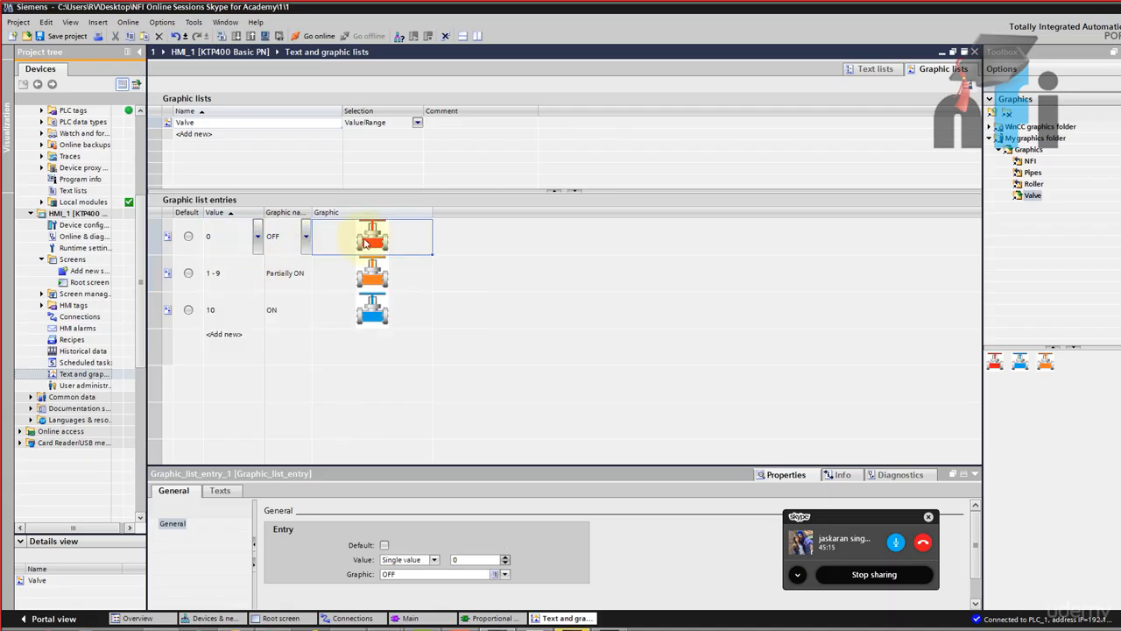
left_click(230, 241)
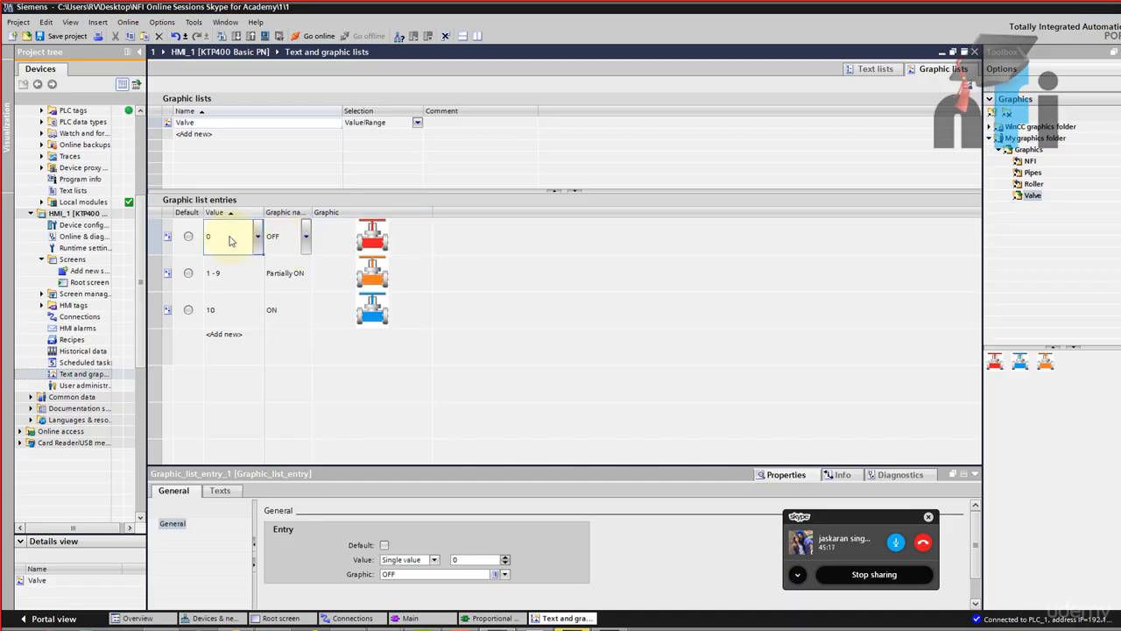
left_click(325, 277)
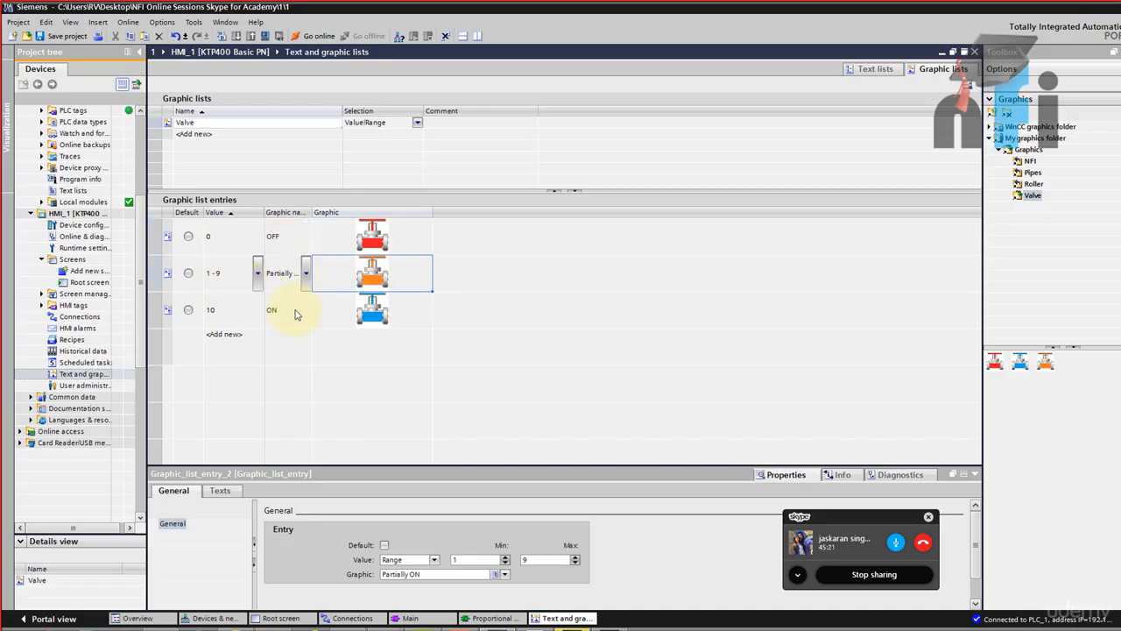
left_click(368, 319)
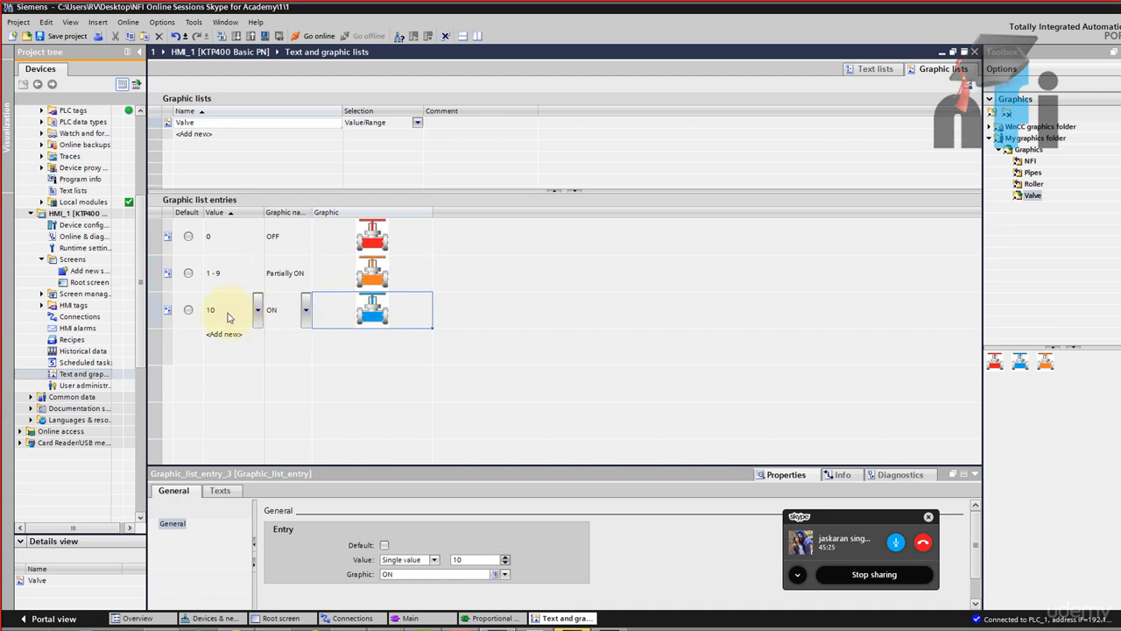
left_click(219, 244)
Set the value range of the Partially ON entry to 1 - 7
double_click(235, 276)
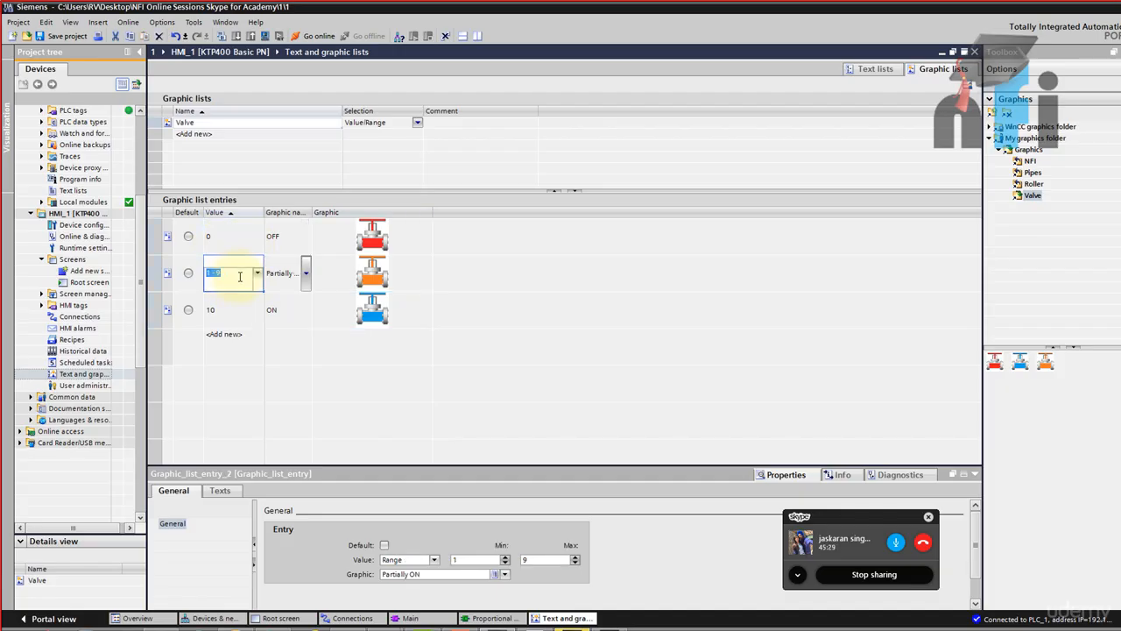
left_click(240, 275)
type("7.0")
key("Return")
left_click(242, 276)
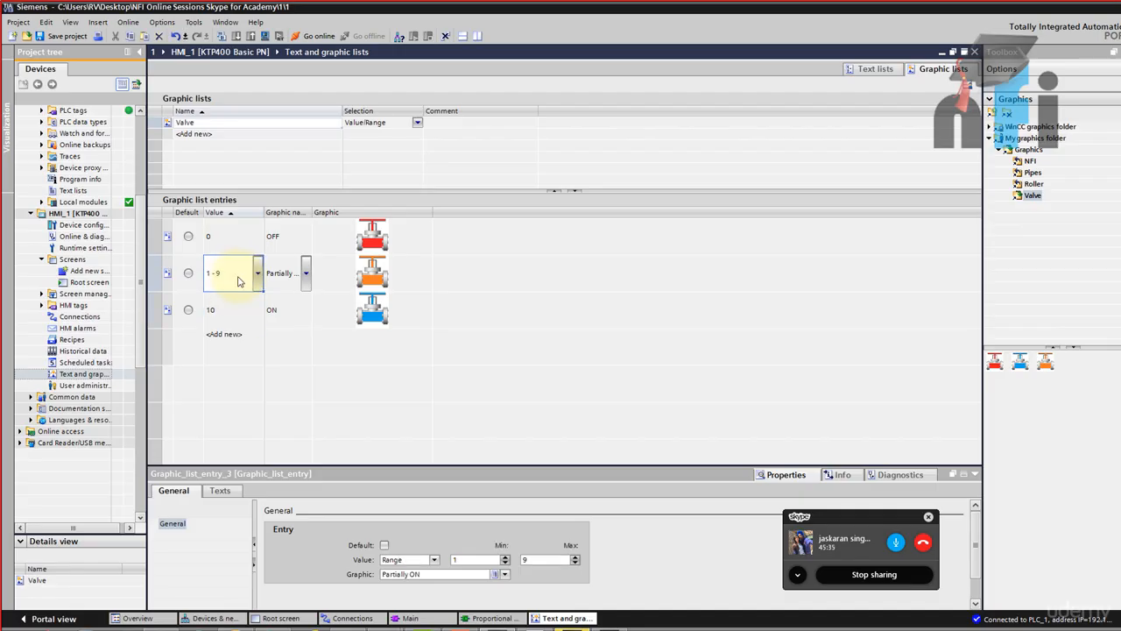
type("7")
key("Return")
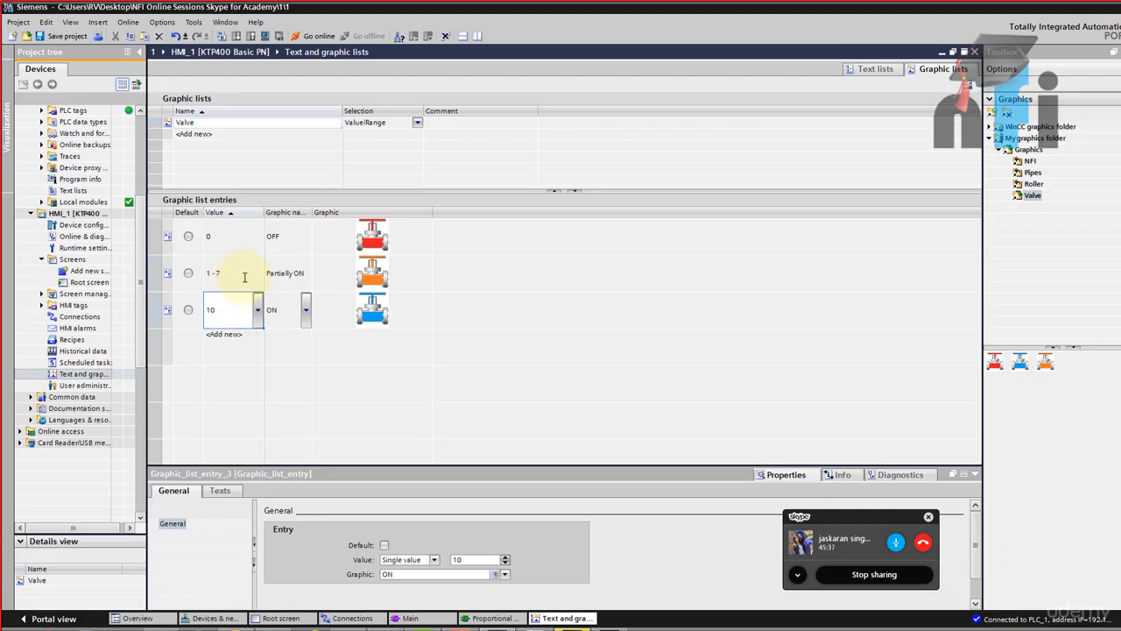
Set the value range of the ON entry to 8 - 10 and reopen the Root screen
double_click(226, 311)
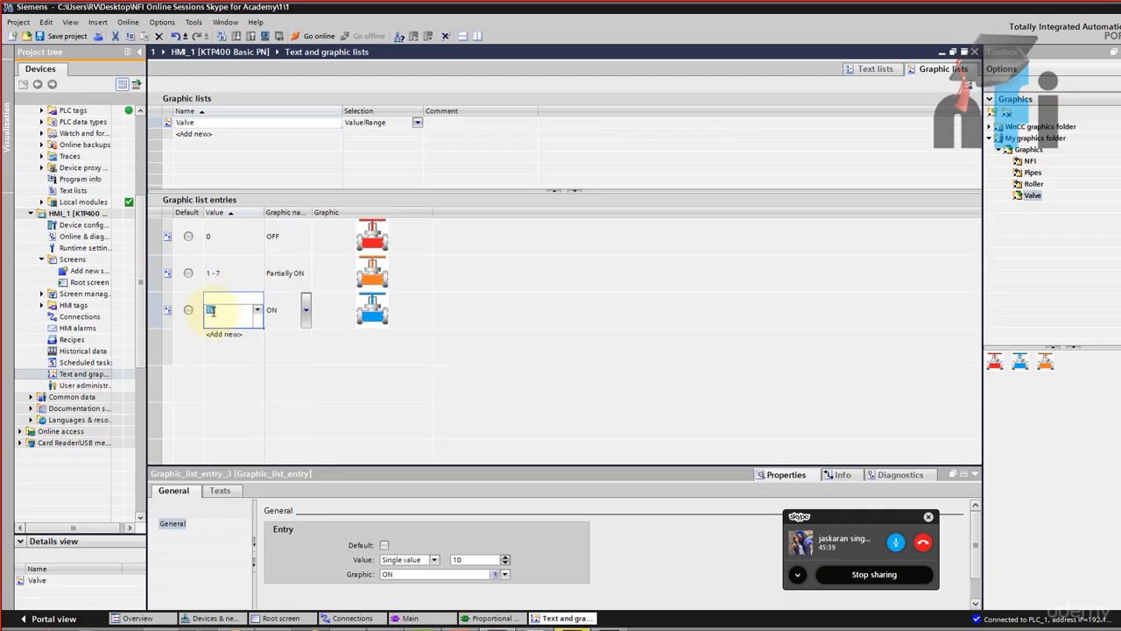
type("8-10")
key("Return")
left_click(213, 315)
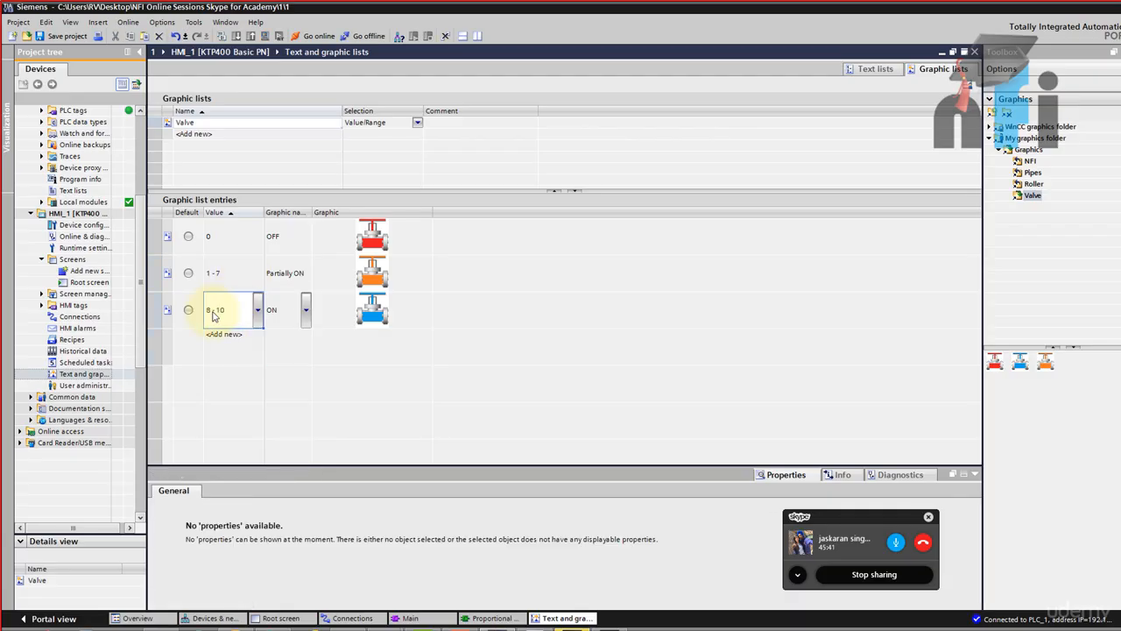
left_click(214, 316)
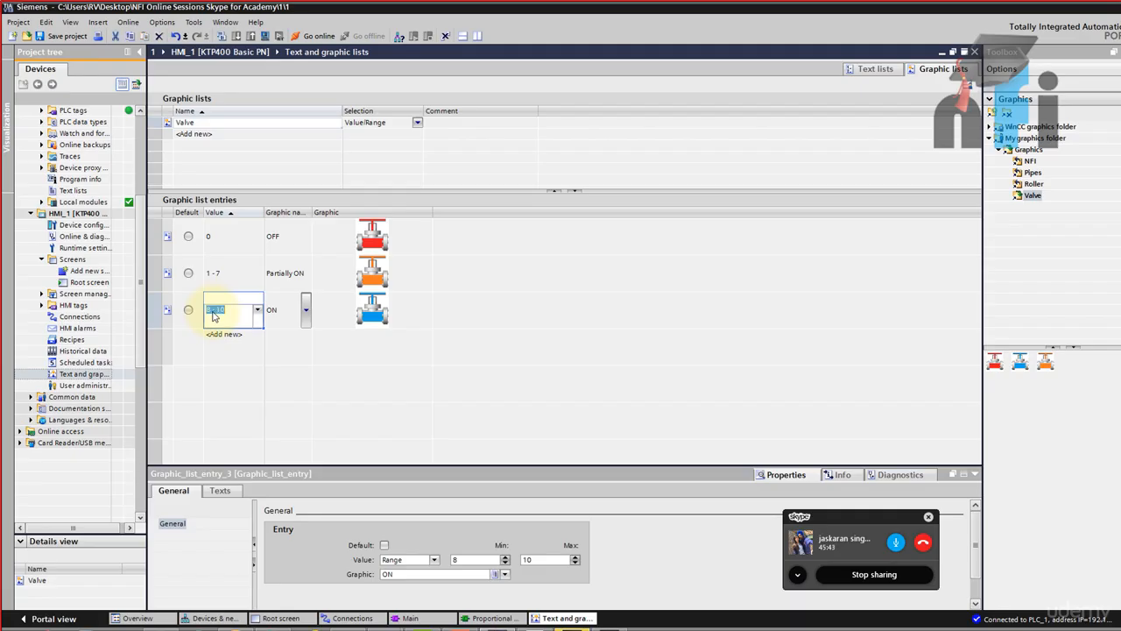
left_click(245, 352)
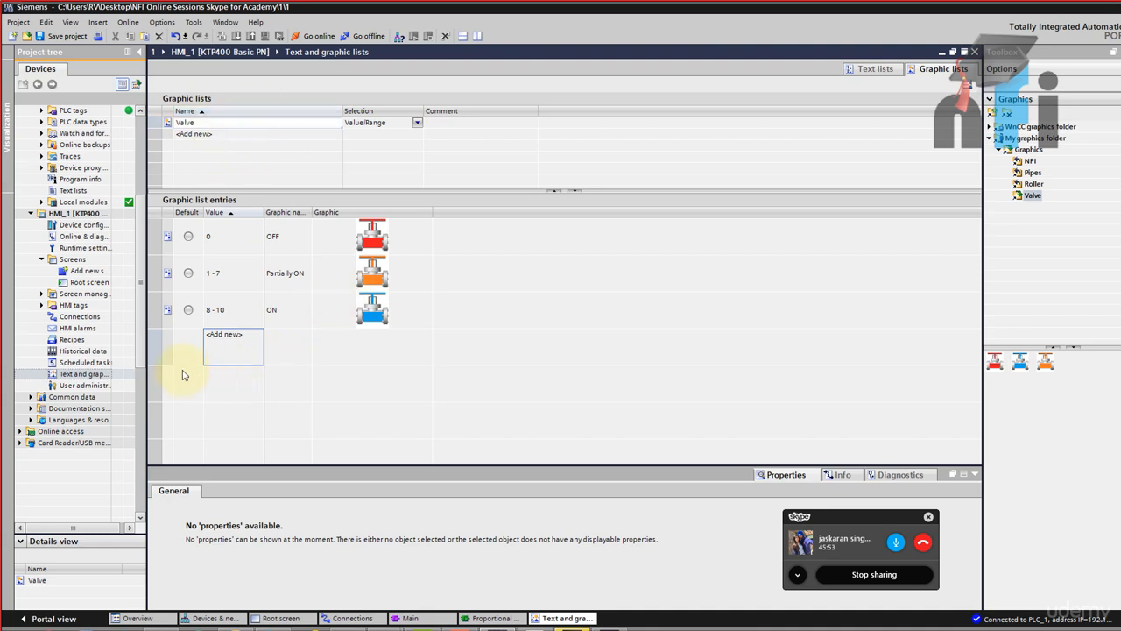
double_click(90, 282)
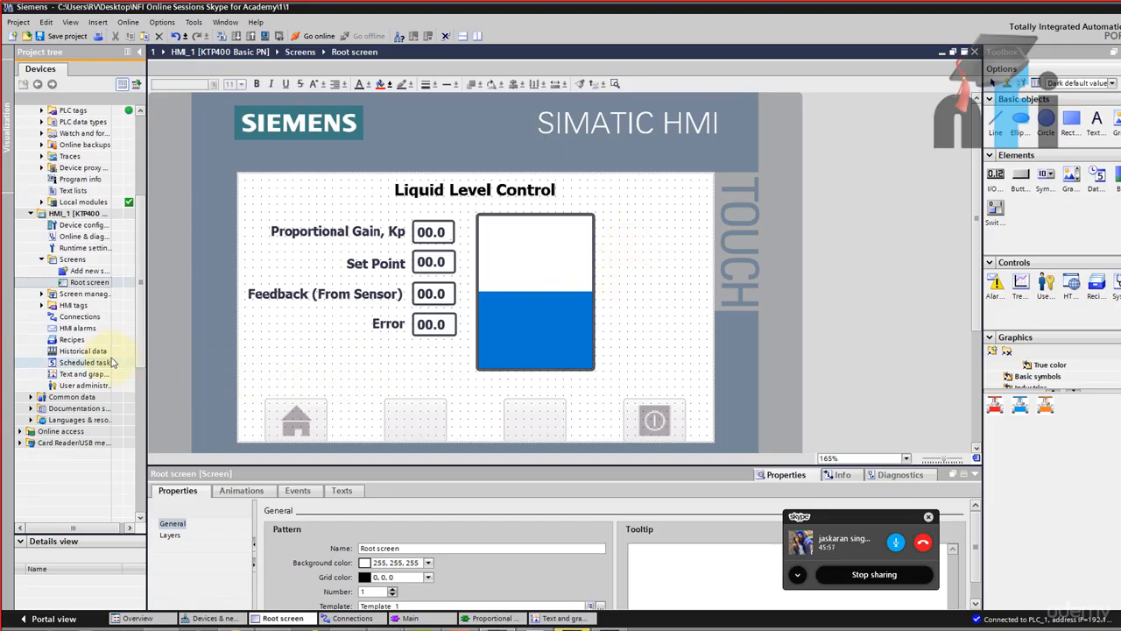
Place the Valve graphics list to the right of the tank bar, then set its focus width to 1 and border style to Solid
left_click(81, 374)
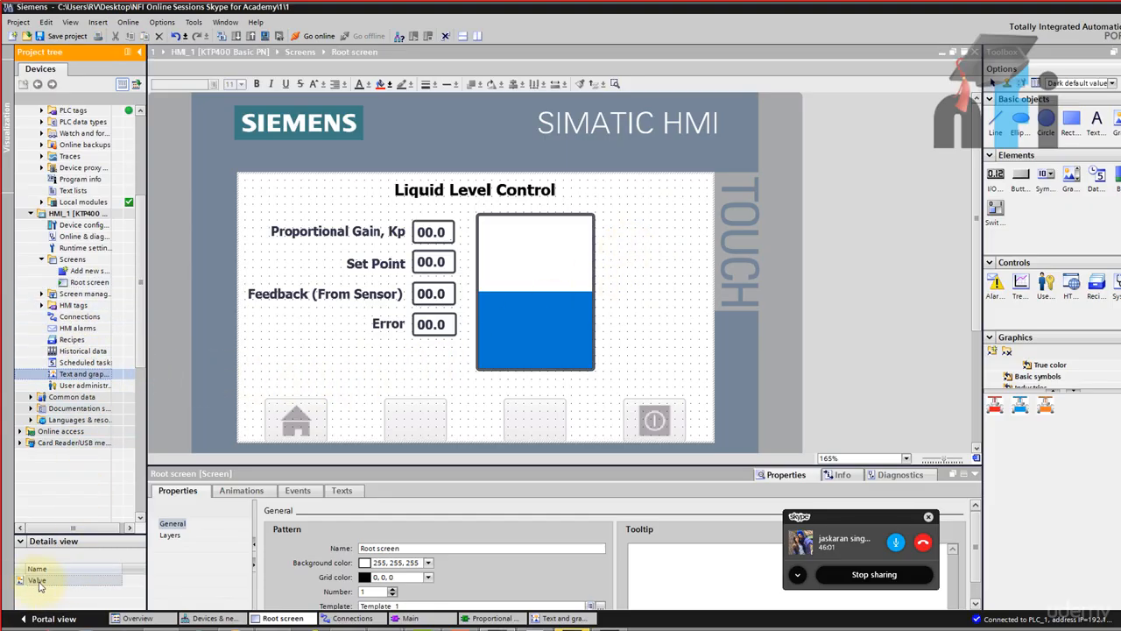
left_click_drag(37, 582, 655, 262)
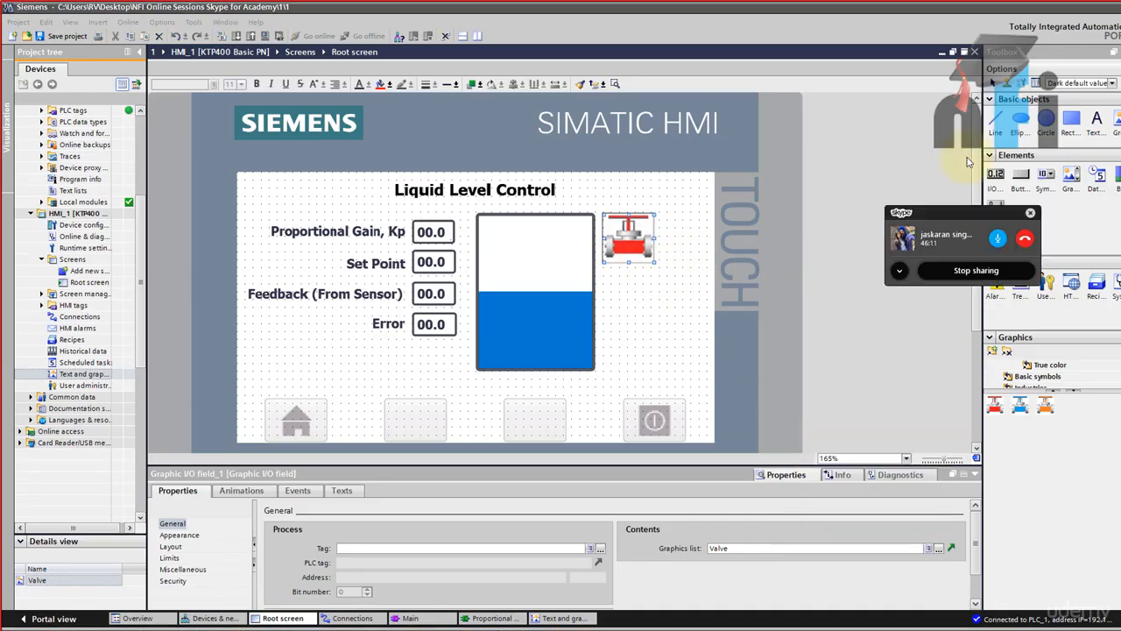
left_click(179, 534)
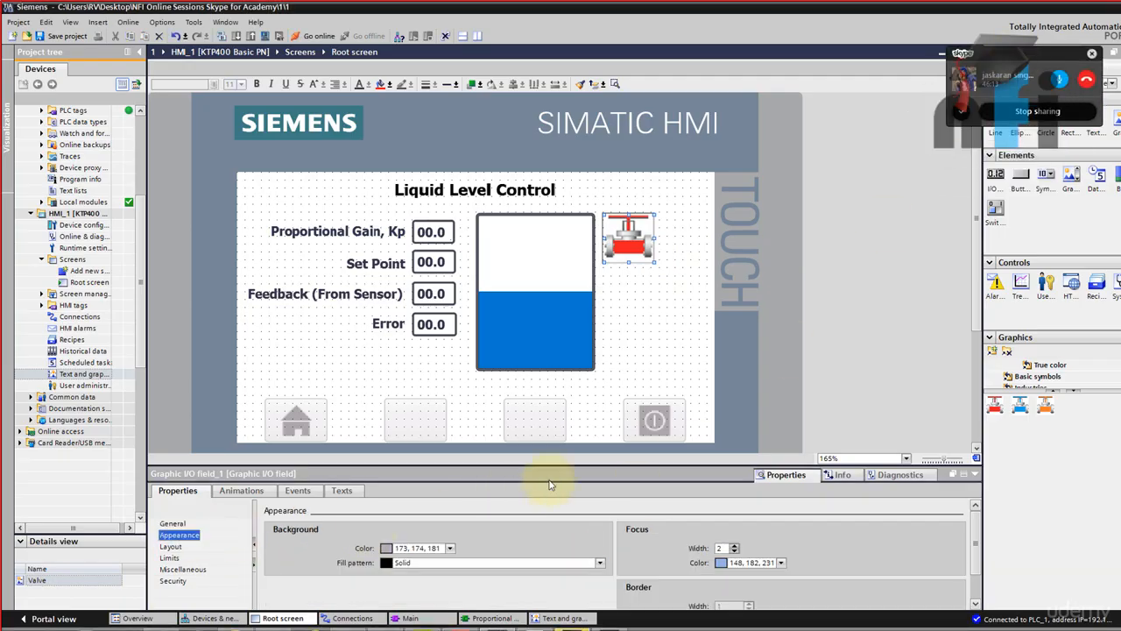
left_click_drag(558, 465, 554, 392)
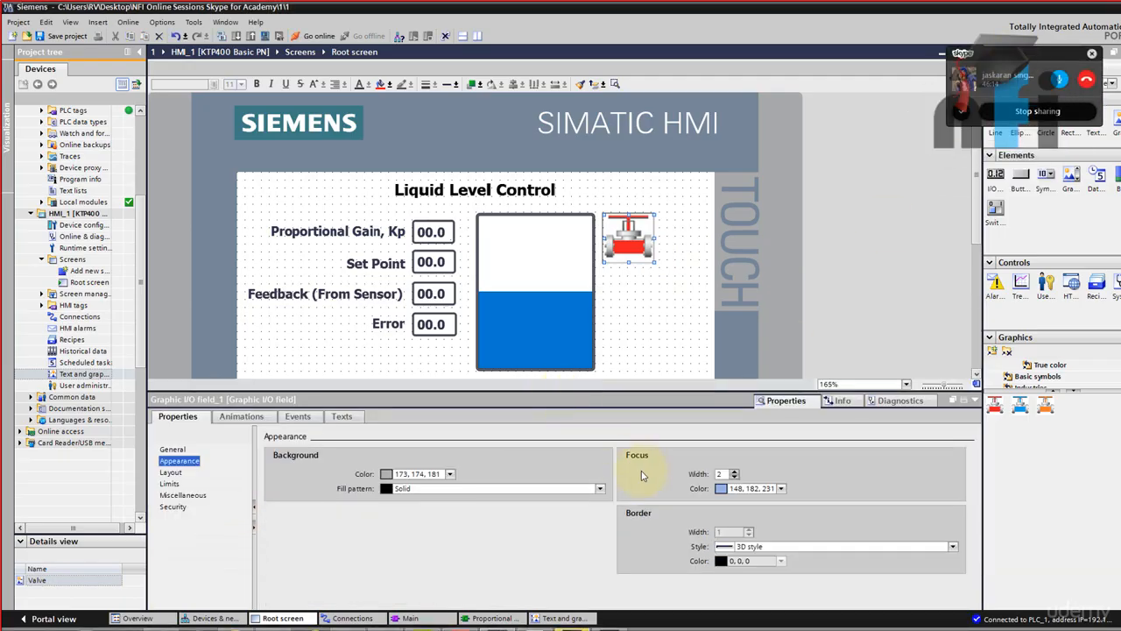
left_click(735, 478)
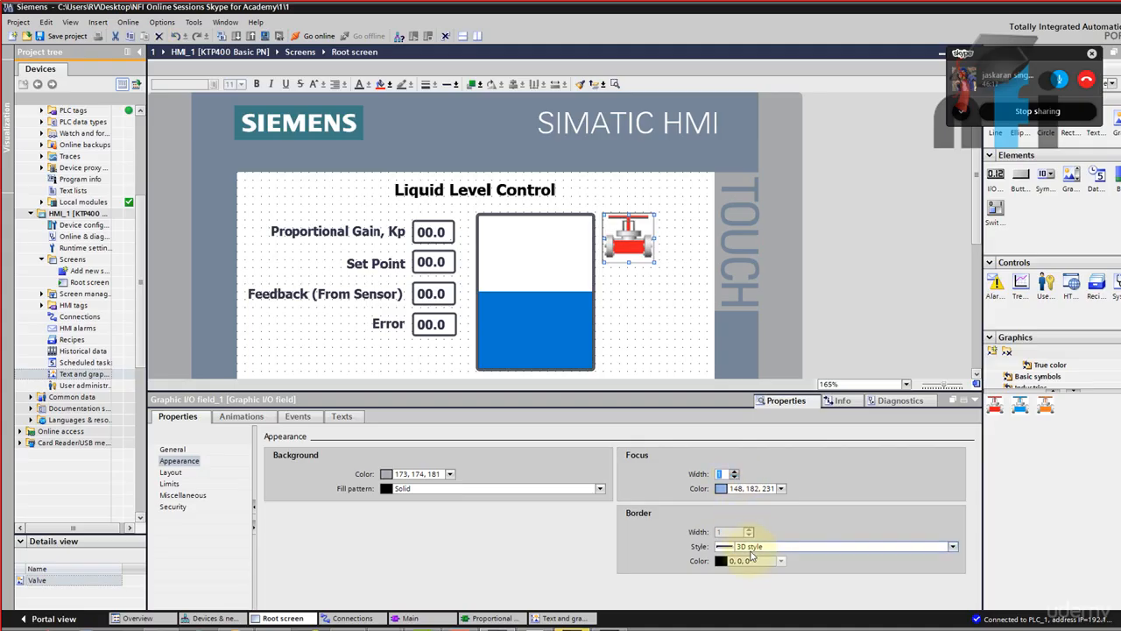
left_click(761, 548)
left_click(740, 558)
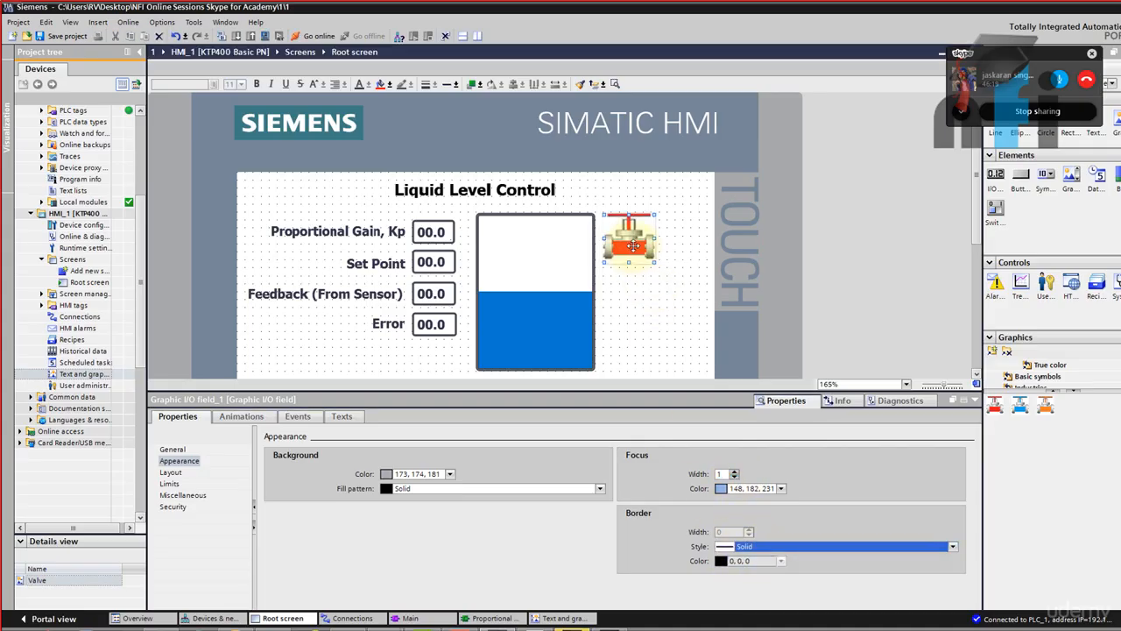
Make the valve graphic's fill pattern Transparent and shrink it slightly beside the tank's upper part
left_click(475, 490)
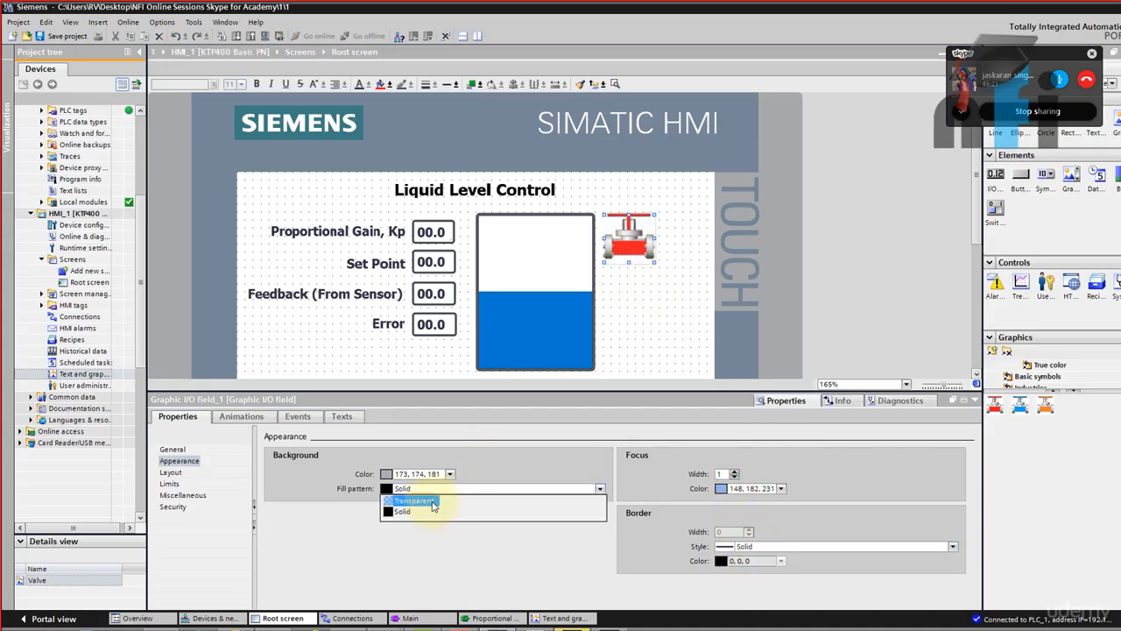
left_click(413, 500)
left_click(616, 308)
mouse_move(636, 254)
left_mouse_down()
mouse_move(668, 253)
mouse_move(653, 239)
mouse_move(657, 247)
mouse_move(637, 246)
left_mouse_up()
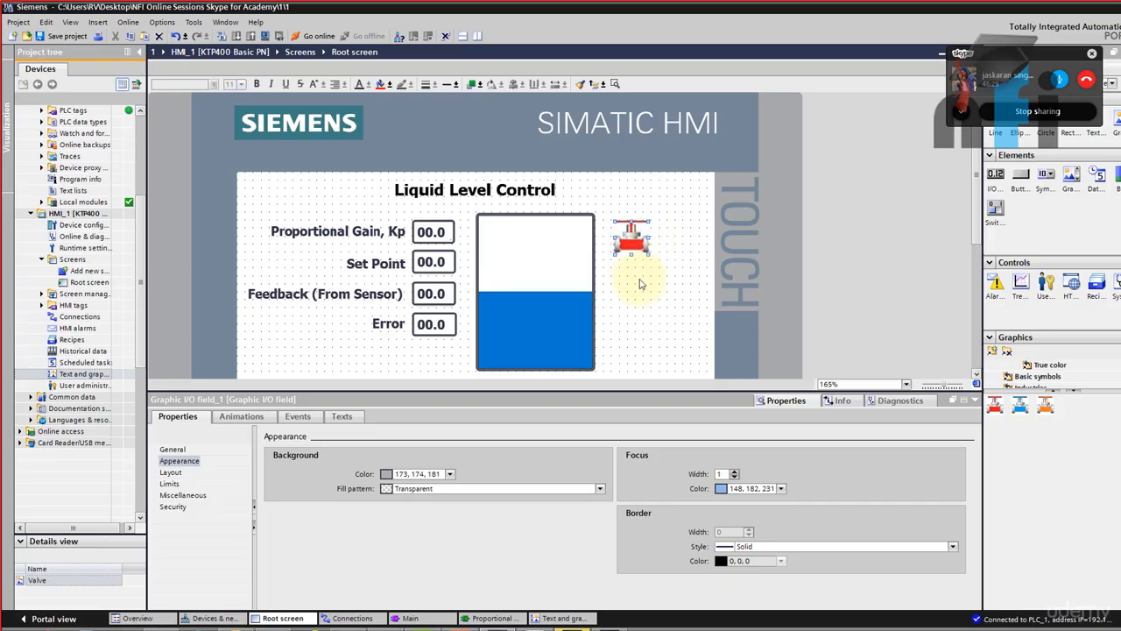
Duplicate the valve graphic and place the copy below the Error field, left of the tank
left_click(638, 281)
scroll(632, 247, "down", 2)
left_click(630, 168)
left_click_drag(646, 179, 432, 297)
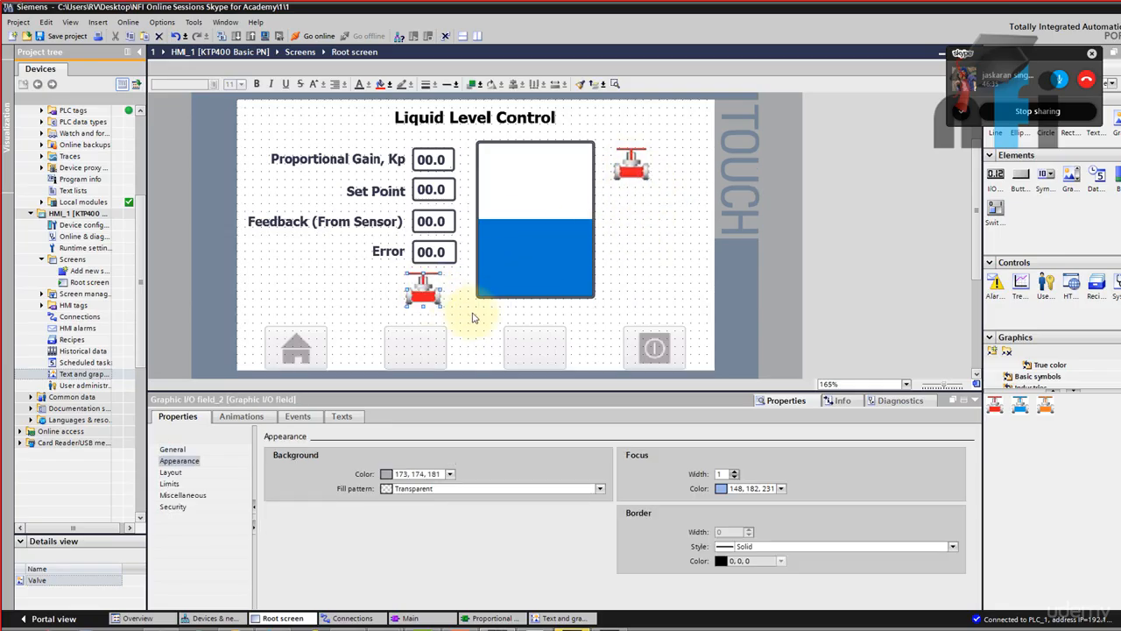
Stretch the tank bar downward to just above the function key row and move the lower valve toward the tank's base
left_click(513, 305)
left_click(528, 290)
left_click_drag(534, 297, 535, 320)
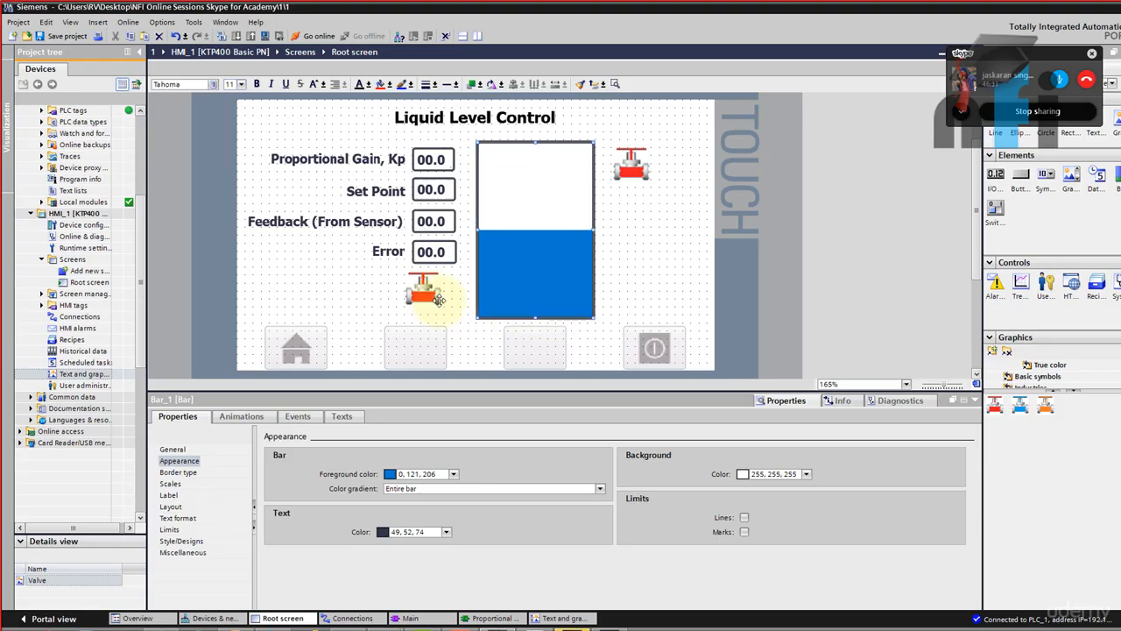
left_click_drag(436, 301, 451, 311)
Look up the tags on the Drain Valve and Filling Valve outputs of the Proportional Control Logic block in Main [OB1]
left_click(632, 163)
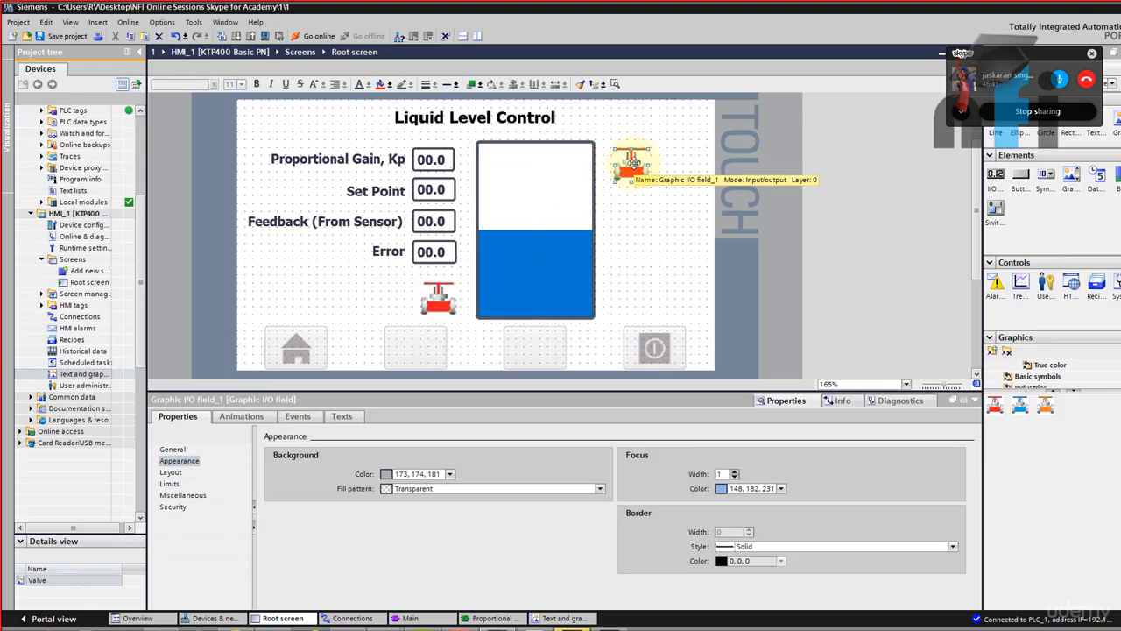
left_click(175, 451)
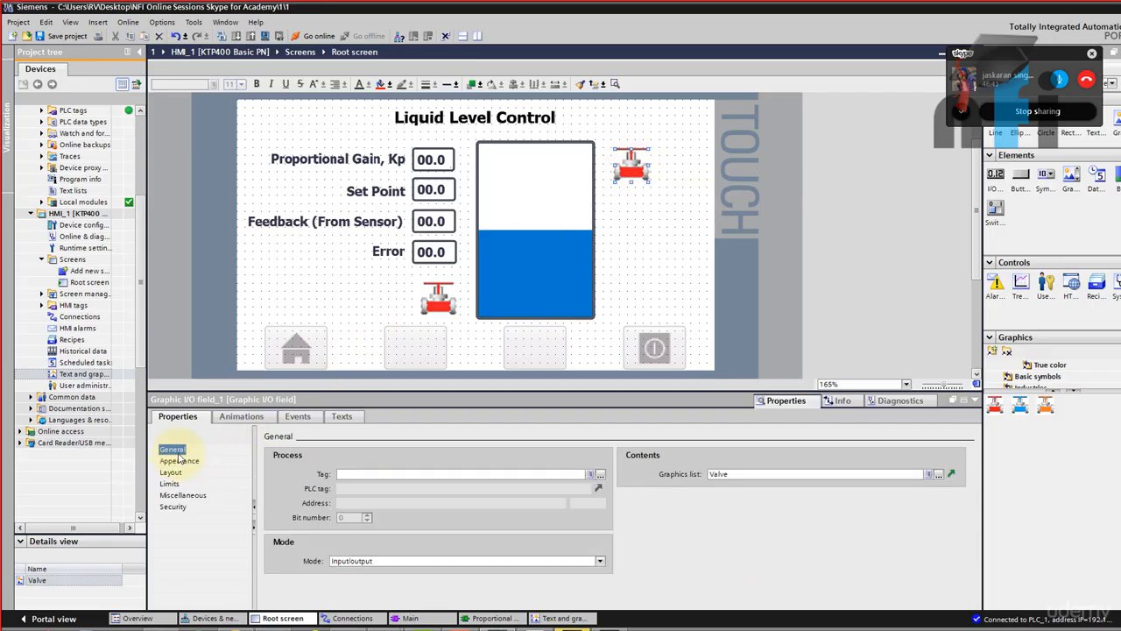
left_click_drag(139, 163, 139, 87)
left_click(90, 203)
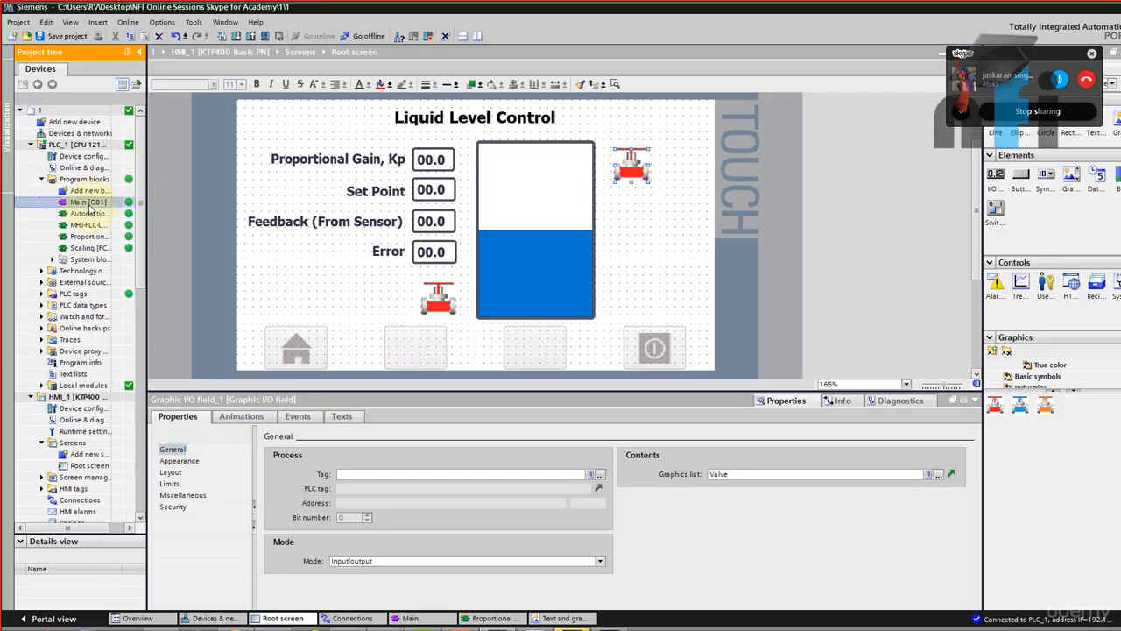
double_click(91, 207)
left_click(420, 340)
scroll(429, 337, "down", 3)
left_click(443, 323)
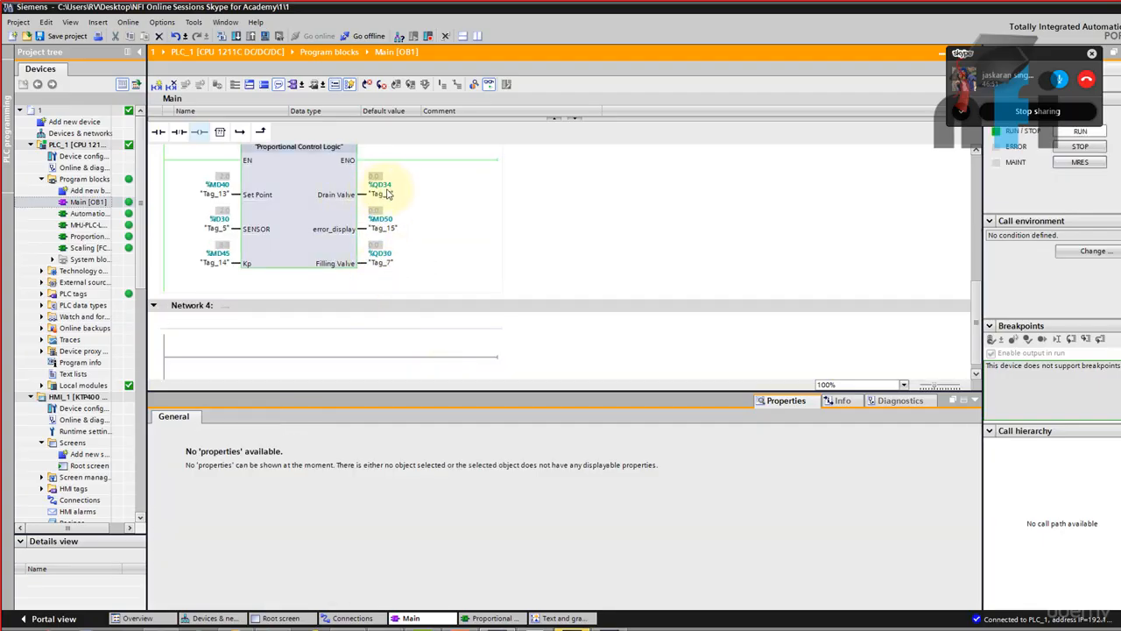
Return to the Root screen and assign Tag_7 as the process tag of the upper filling valve
left_click_drag(140, 282, 140, 363)
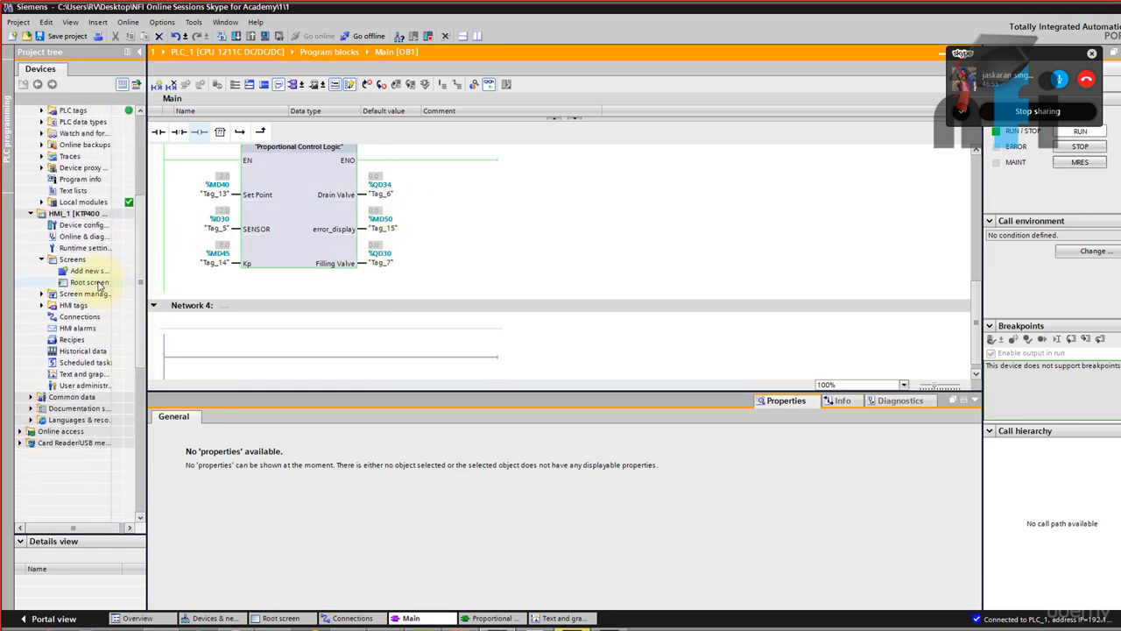
double_click(96, 283)
left_click(631, 165)
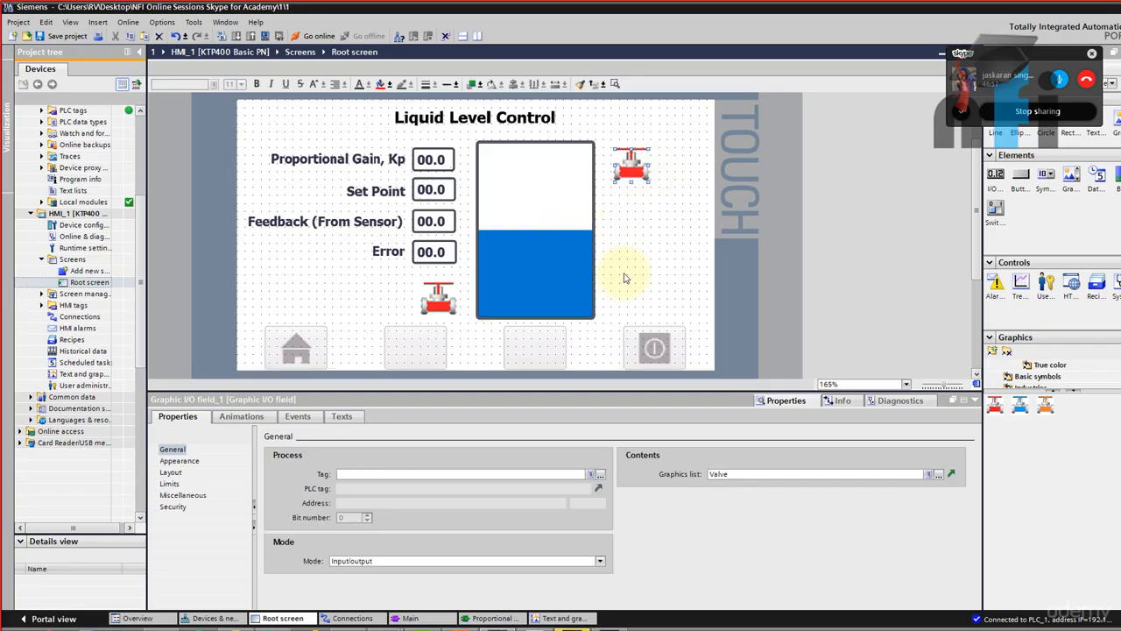
left_click(600, 474)
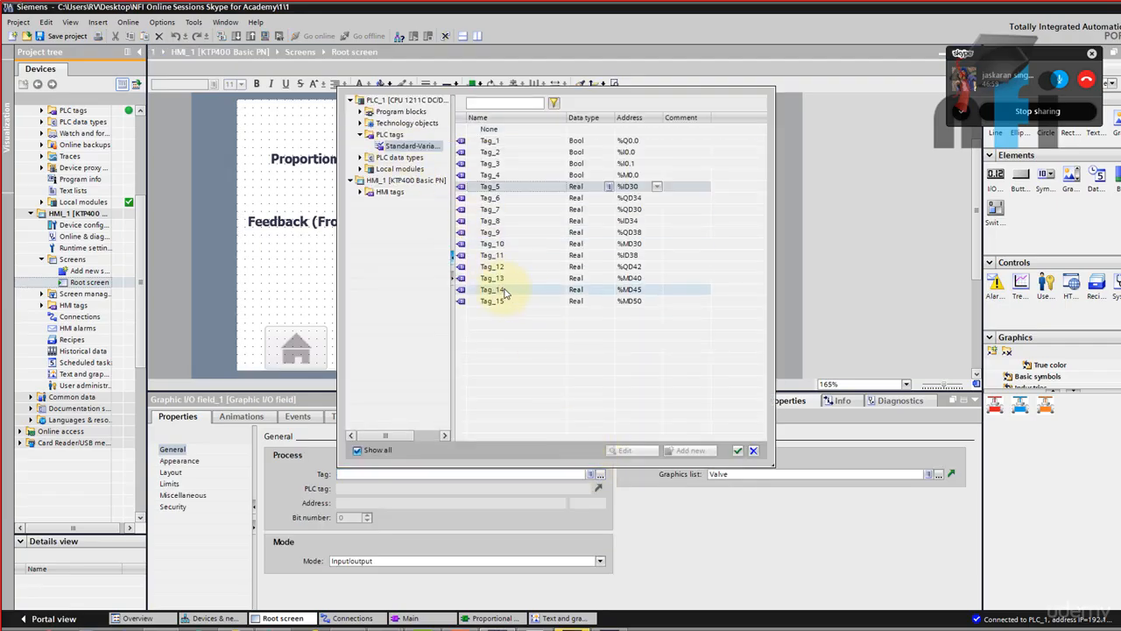
left_click(602, 210)
left_click(737, 450)
Assign Tag_6 as the process tag of the lower drain valve and nudge the valve slightly away from the tank
left_click(437, 297)
left_click(600, 474)
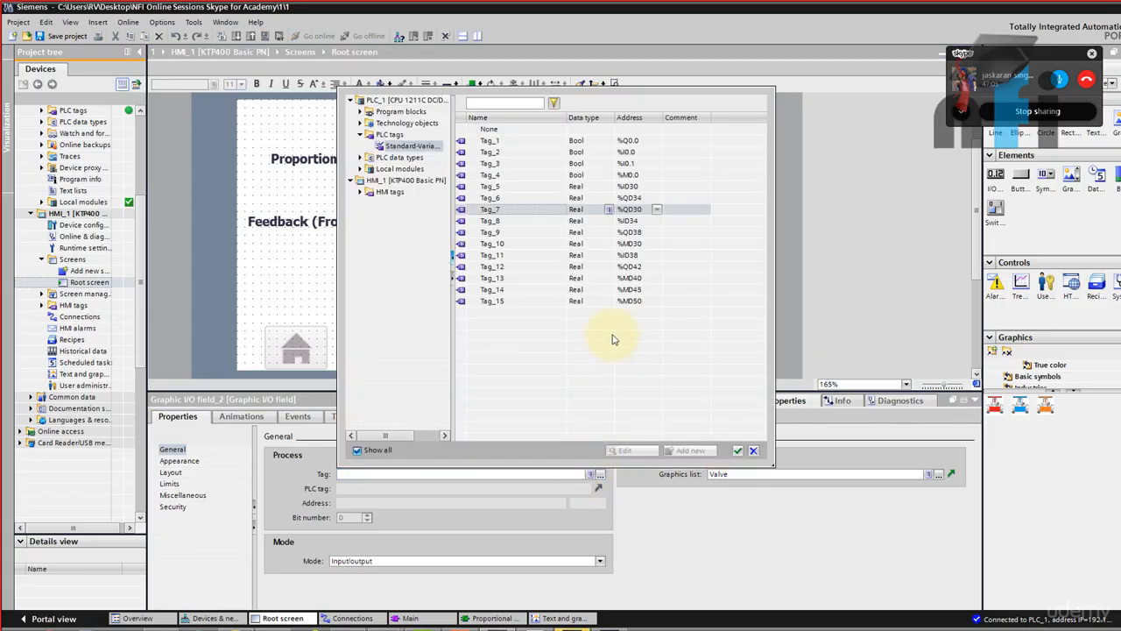
left_click(596, 198)
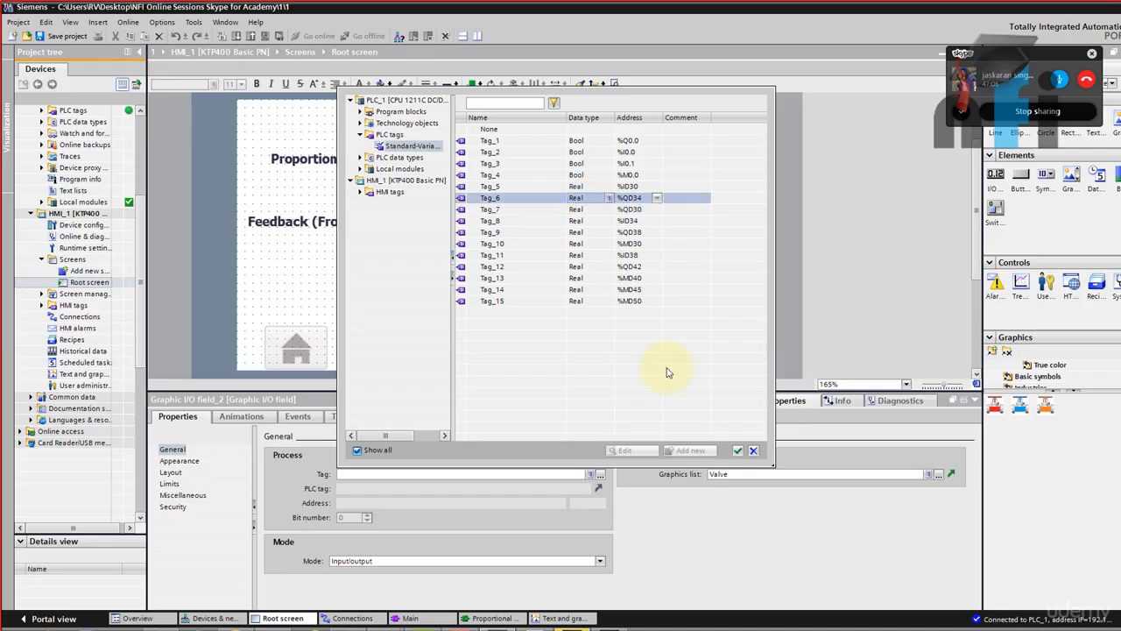
left_click(738, 450)
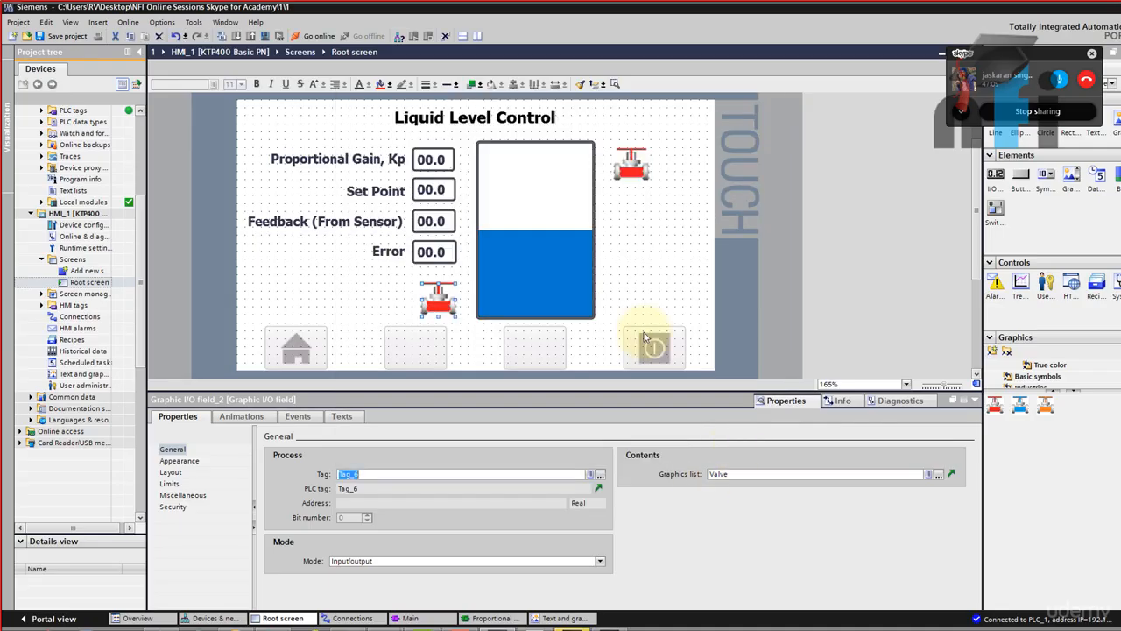
left_click_drag(438, 293, 432, 293)
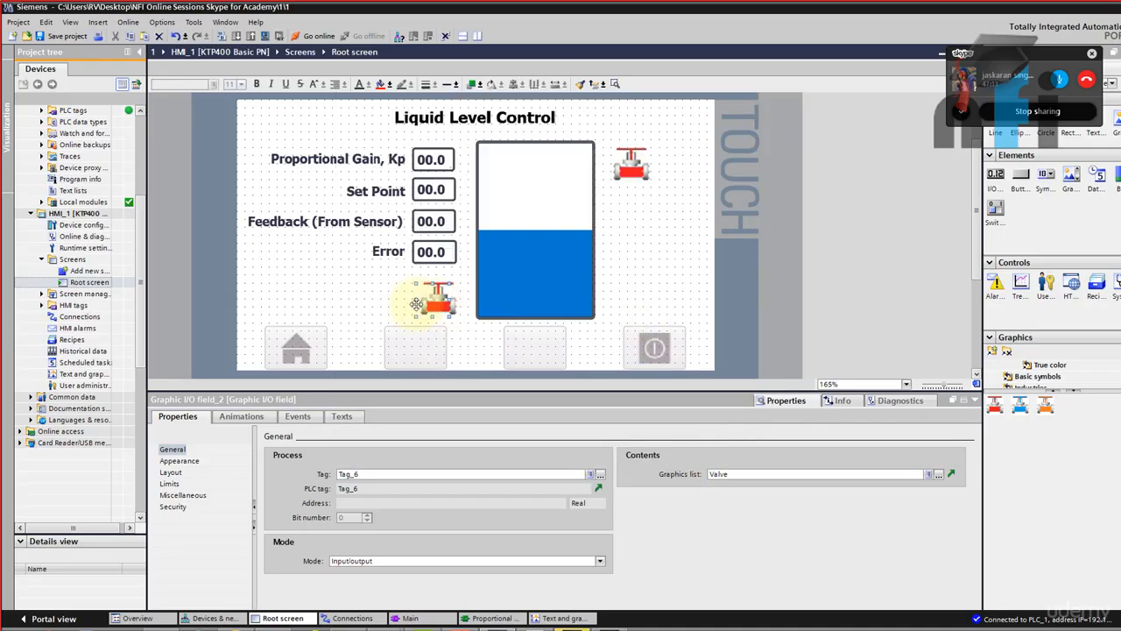
left_click(526, 263)
Start the HMI simulation, bring FACTORY I/O up beside it, and set the Set Point to 6
left_click(264, 36)
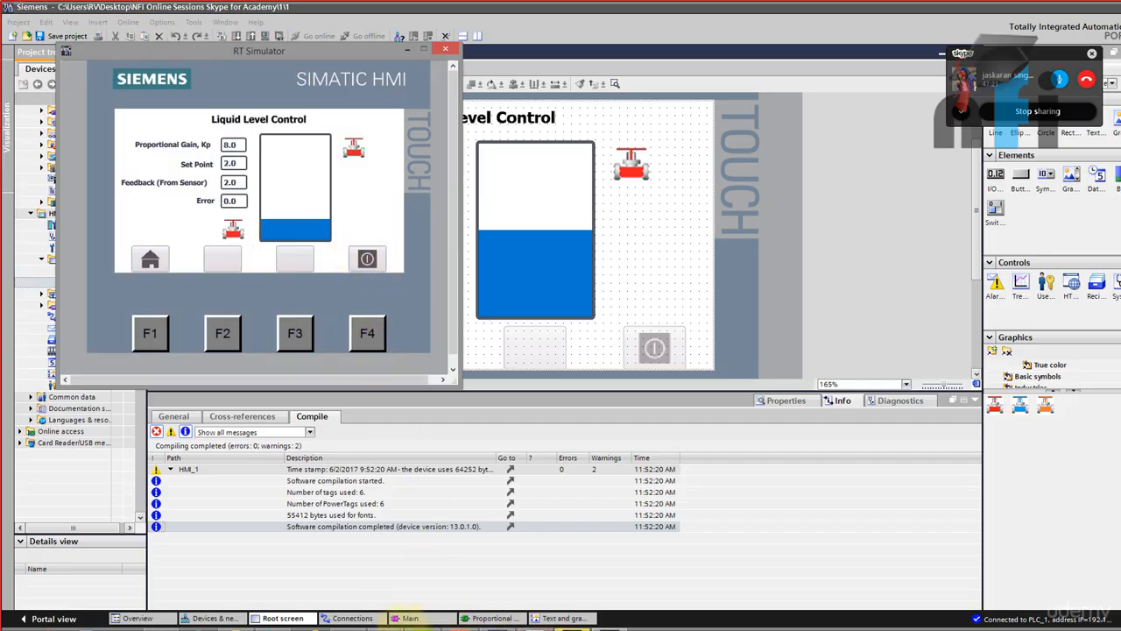
left_click(237, 629)
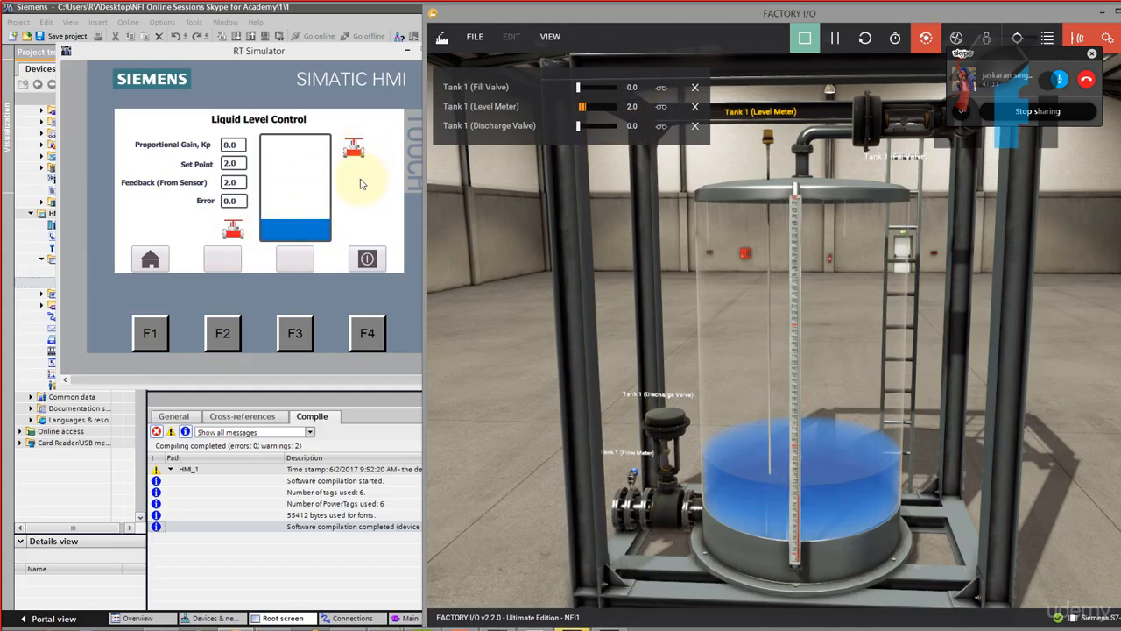
left_click(229, 165)
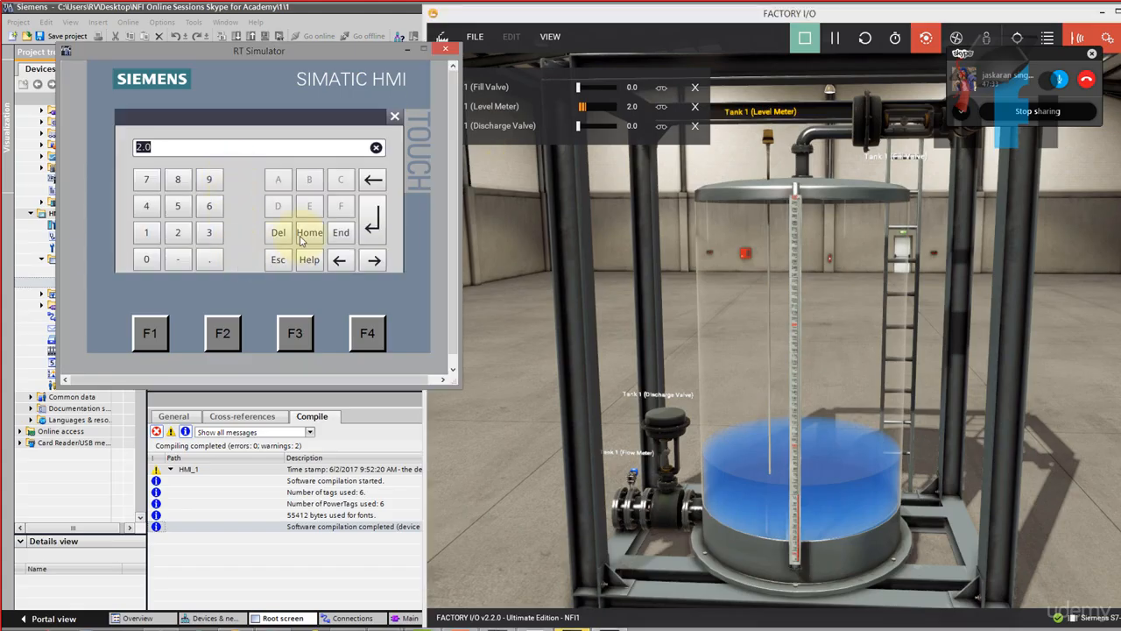
left_click(211, 210)
left_click(374, 222)
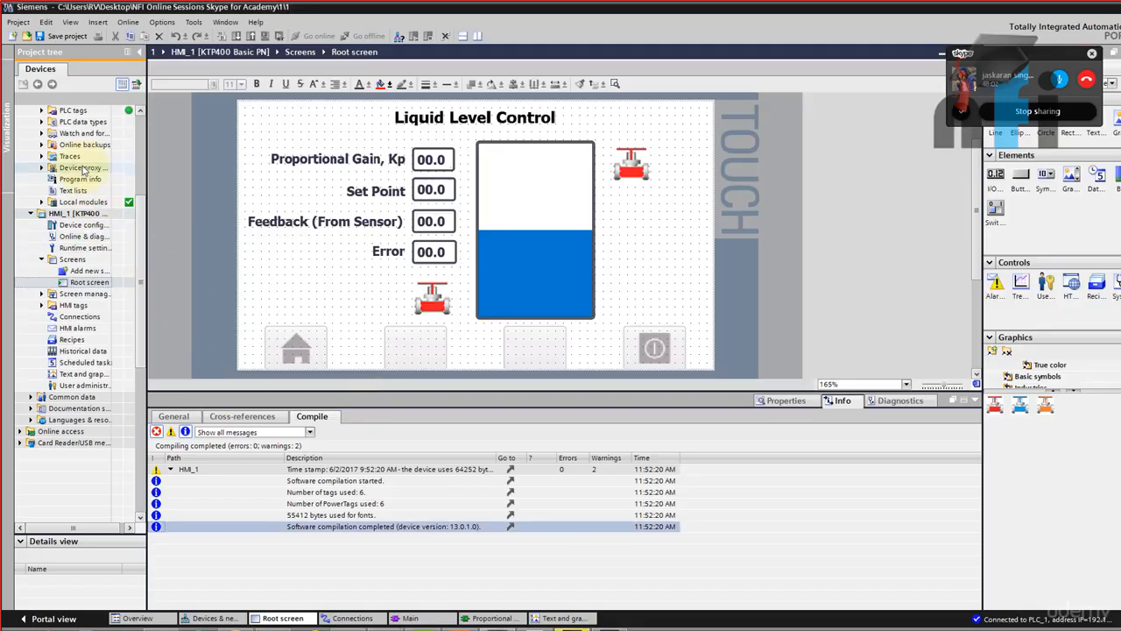
Open Main [OB1] and arrange FACTORY I/O and the RT Simulator beside it to compare the valve output values
scroll(88, 175, "up", 3)
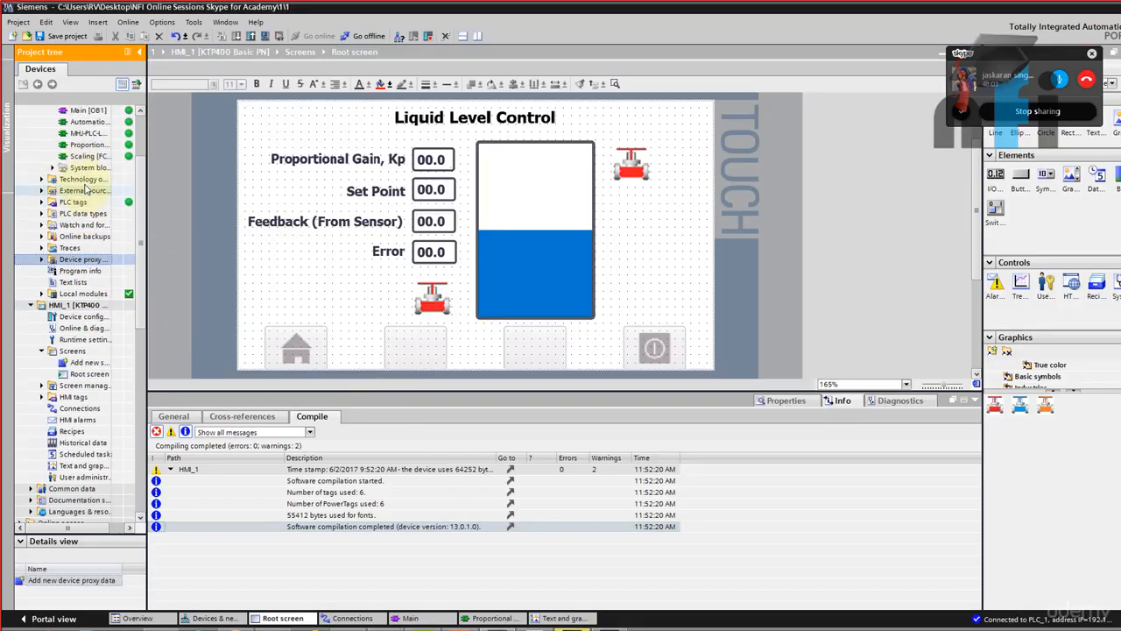
scroll(84, 191, "up", 3)
double_click(88, 202)
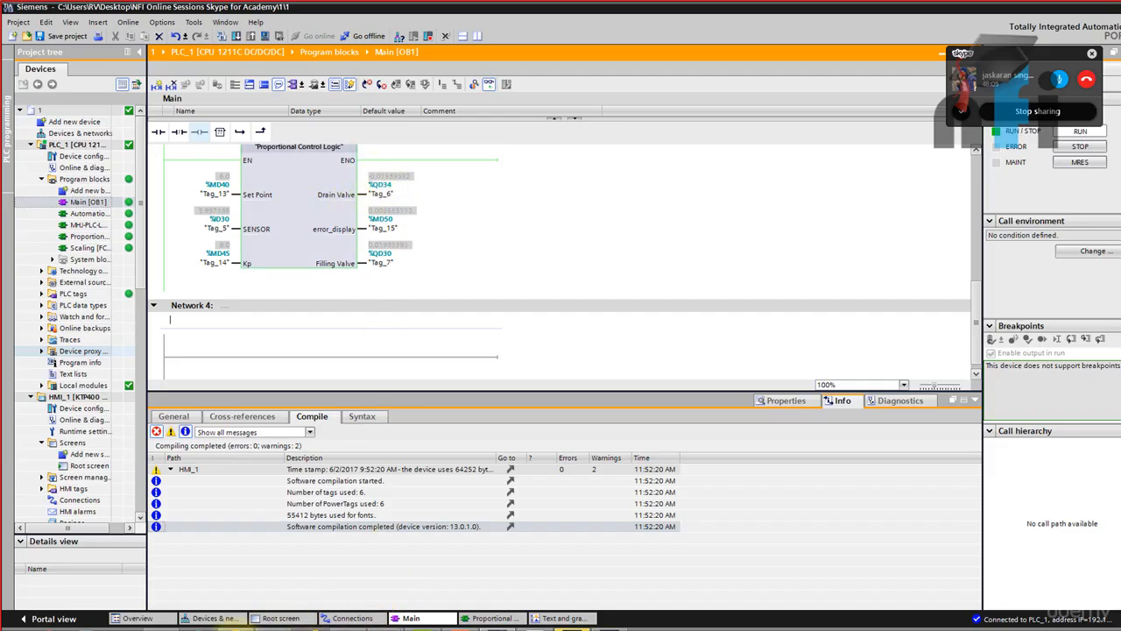
left_click(235, 623)
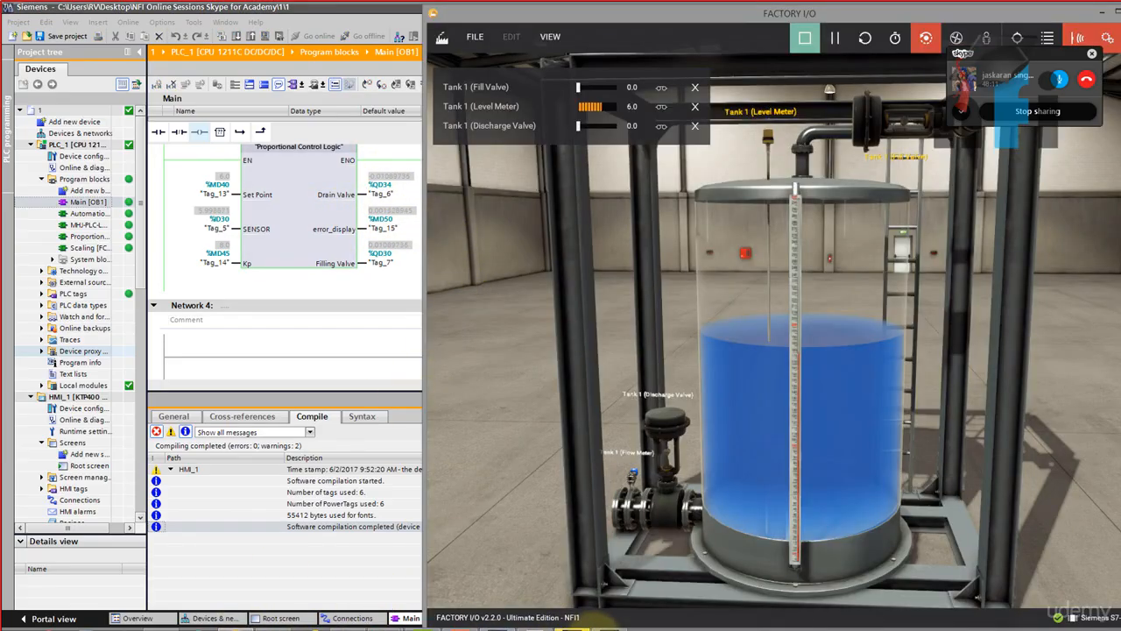
left_click(617, 624)
left_click_drag(291, 53, 275, 287)
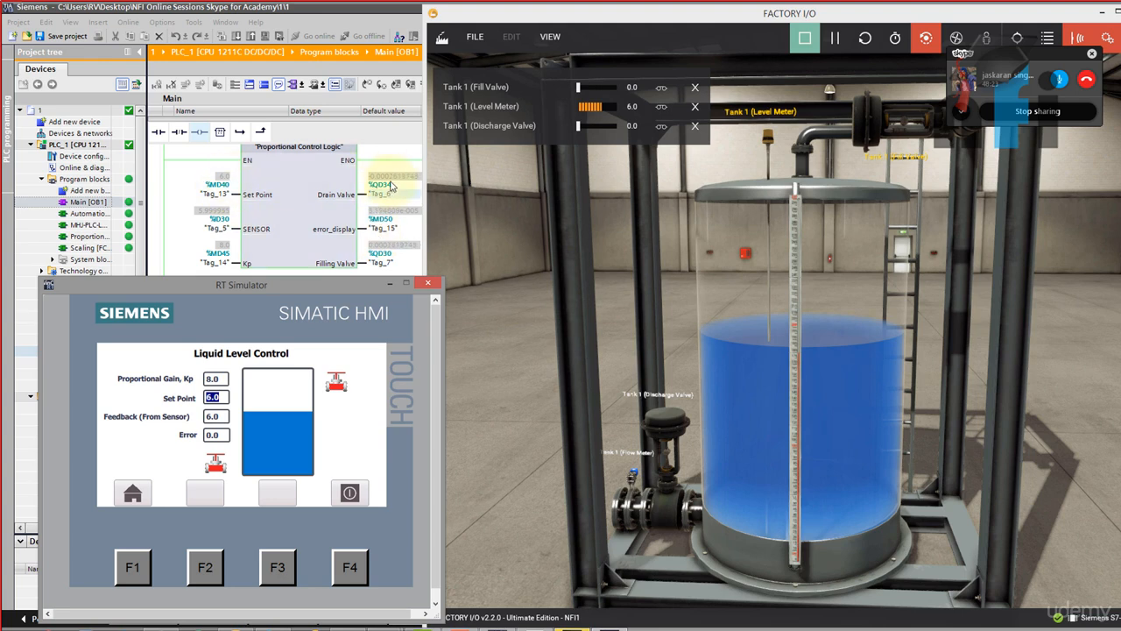
Set the Set Point to 2 in the RT Simulator
left_click(215, 397)
left_click(161, 443)
left_click(354, 415)
left_click(160, 466)
left_click(353, 456)
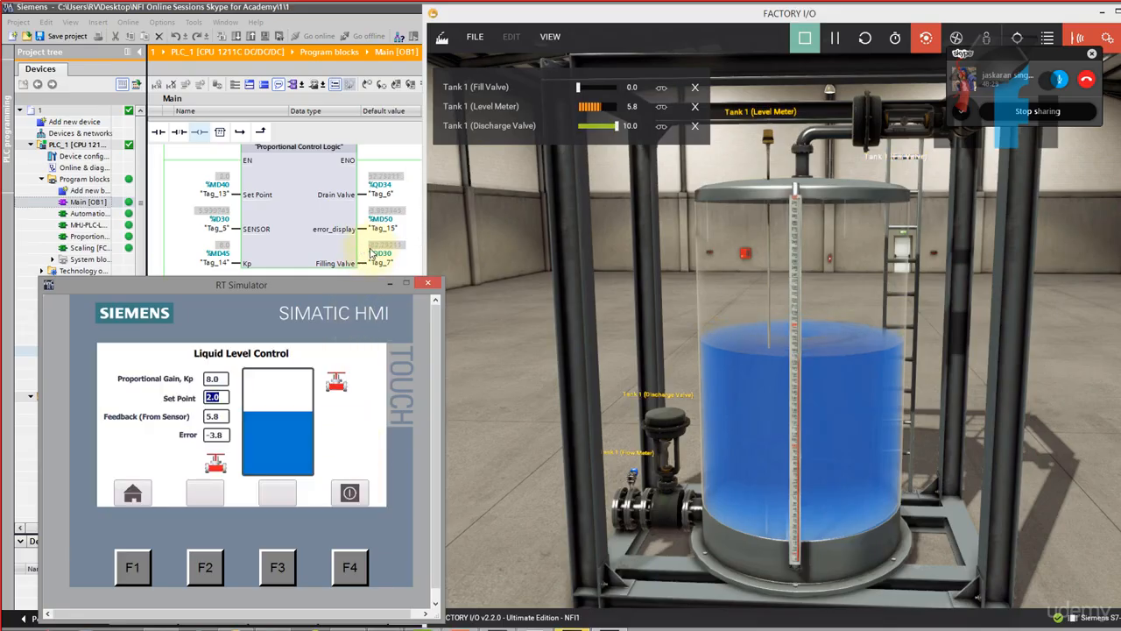
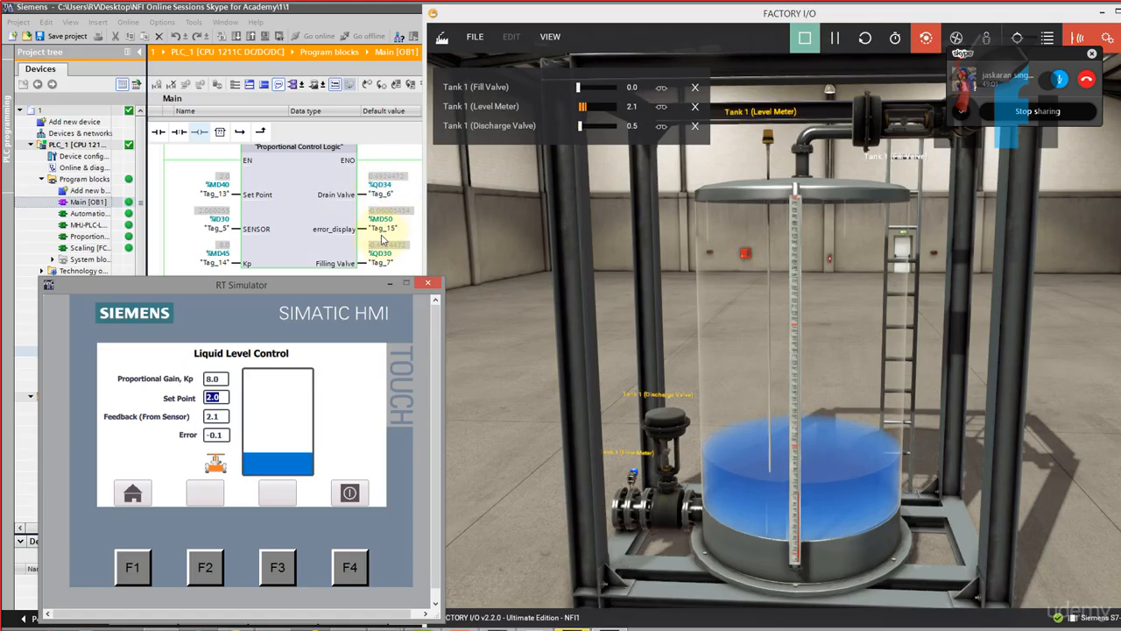
Open the Proportional Control Logic block called in Main [OB1] and enlarge its code area
left_click(294, 239)
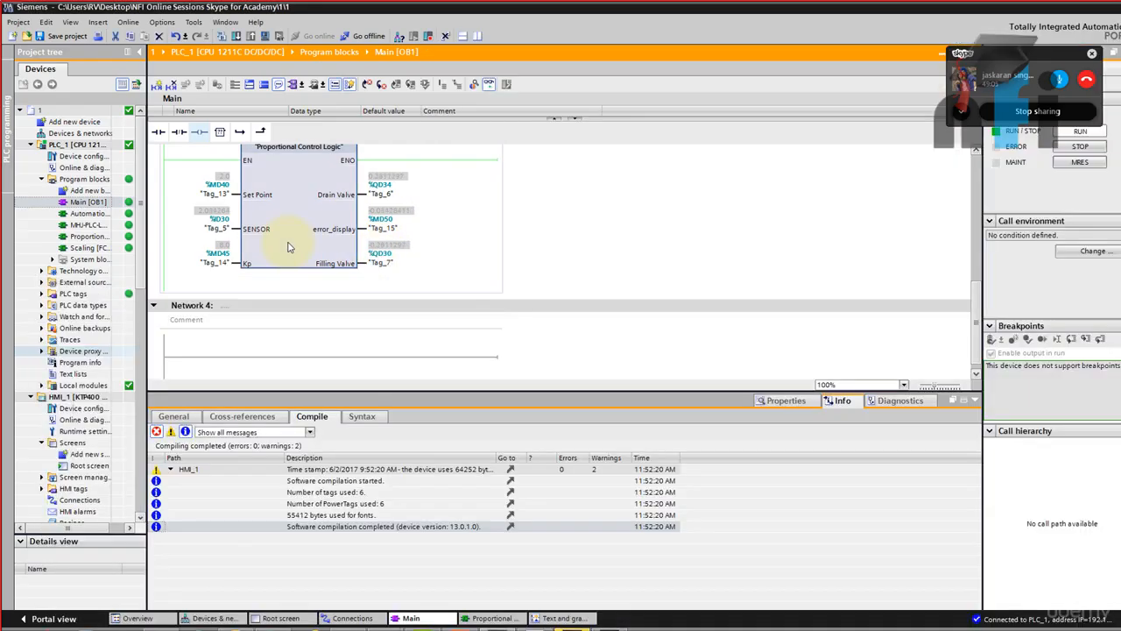
double_click(289, 247)
left_click_drag(418, 391, 381, 575)
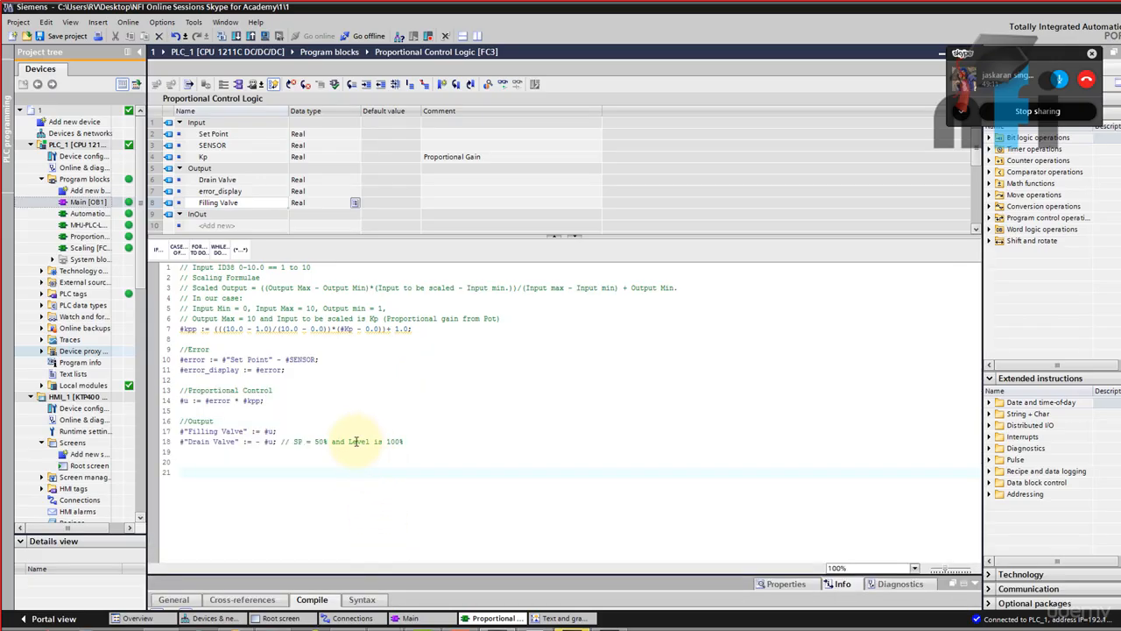
Add a "//Limits" comment below the output assignments, leaving a single blank line above it, and enlarge the code text
type("//Limits")
key("Return")
type("//")
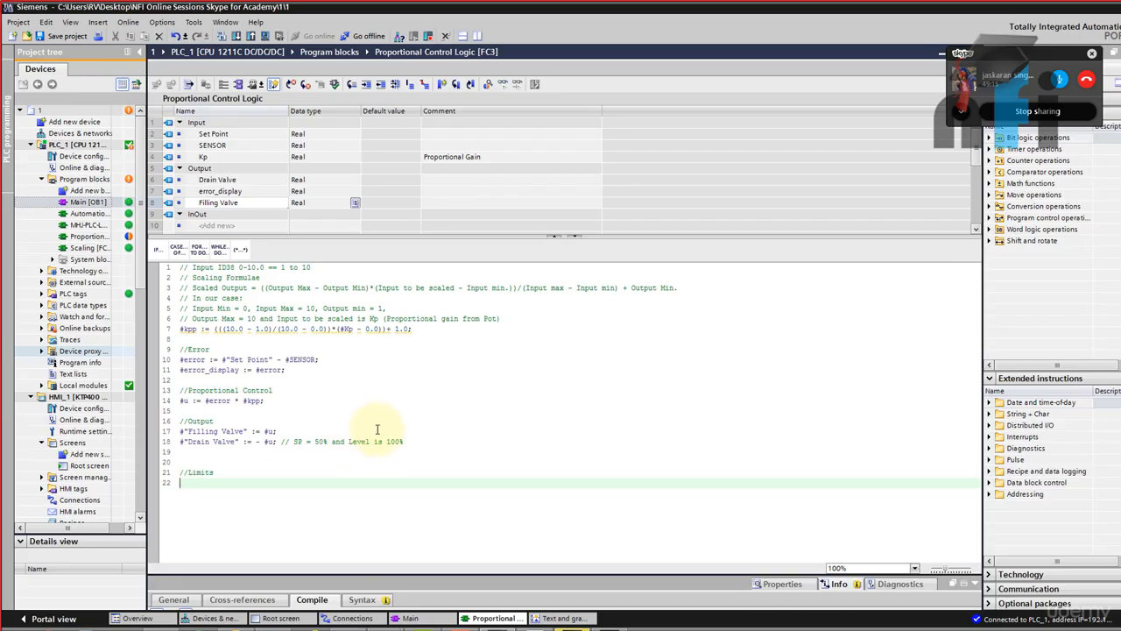
left_click(369, 461)
key("Delete")
left_click(351, 479)
scroll(342, 470, "up", 3)
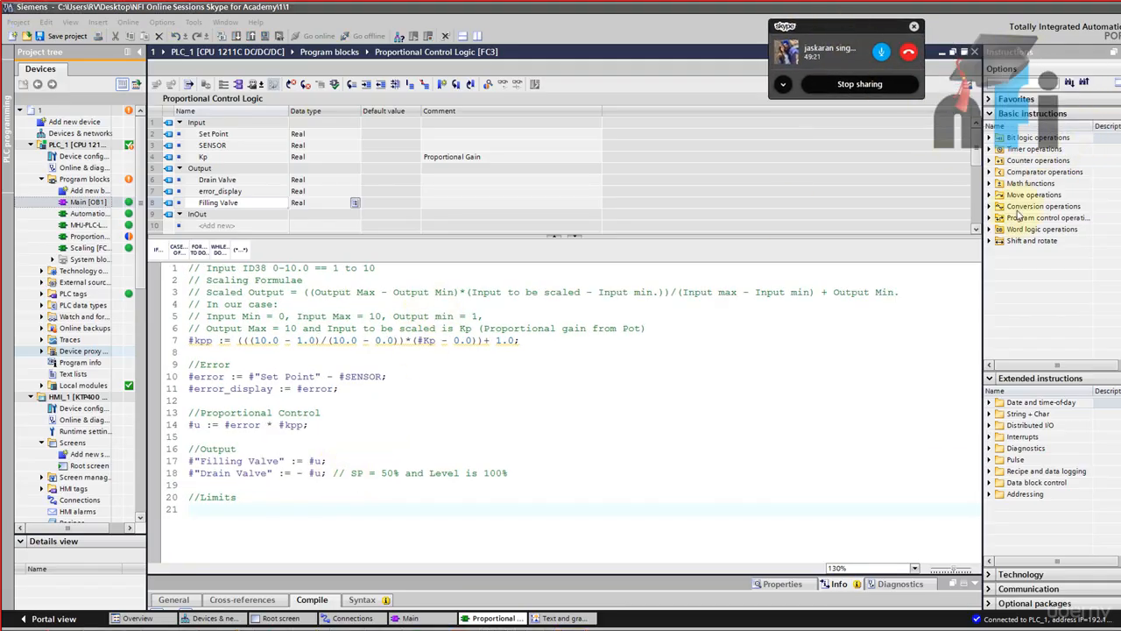
Insert an IF … THEN statement under the "//Limits" comment with the condition #"Filling Valve" > 10.0
left_click(988, 218)
left_click_drag(1034, 234, 203, 513)
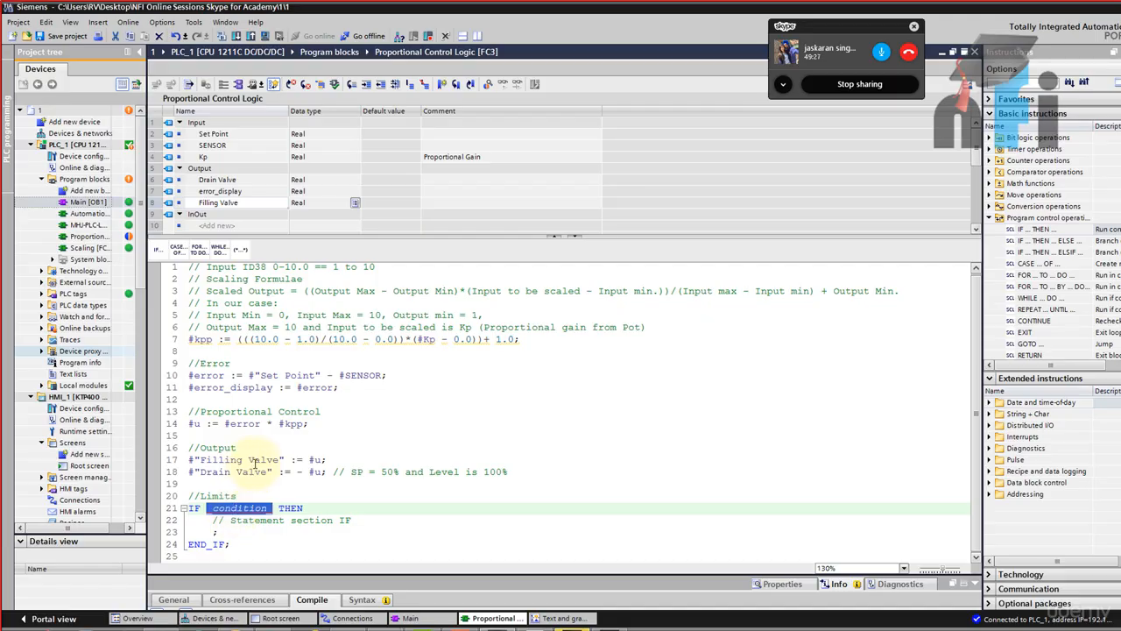
type("#Fill")
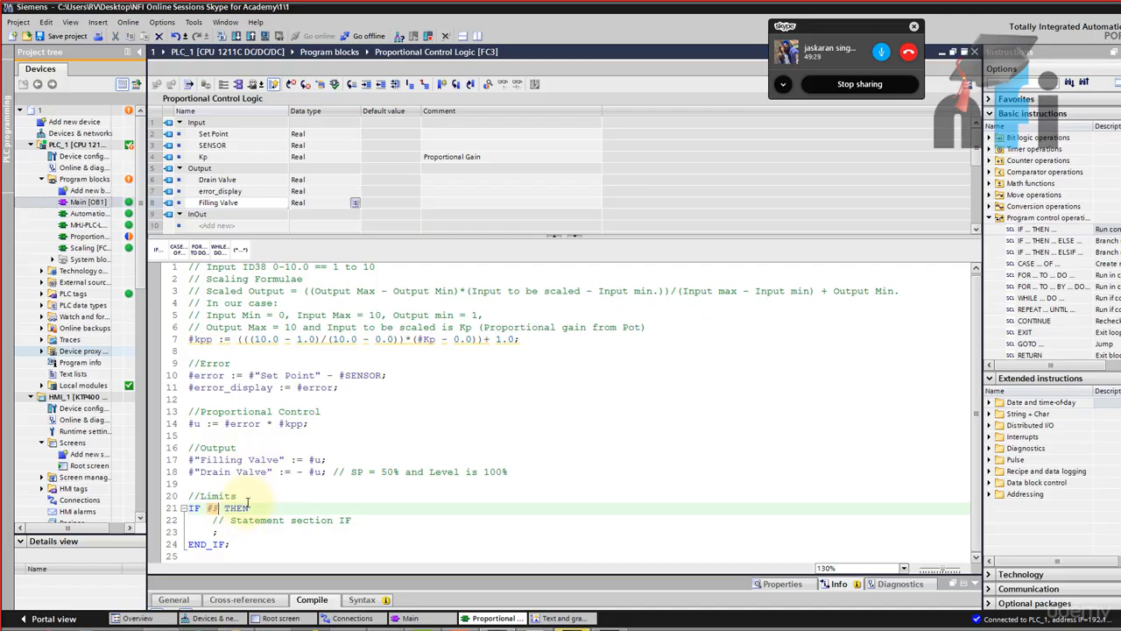
key("Return")
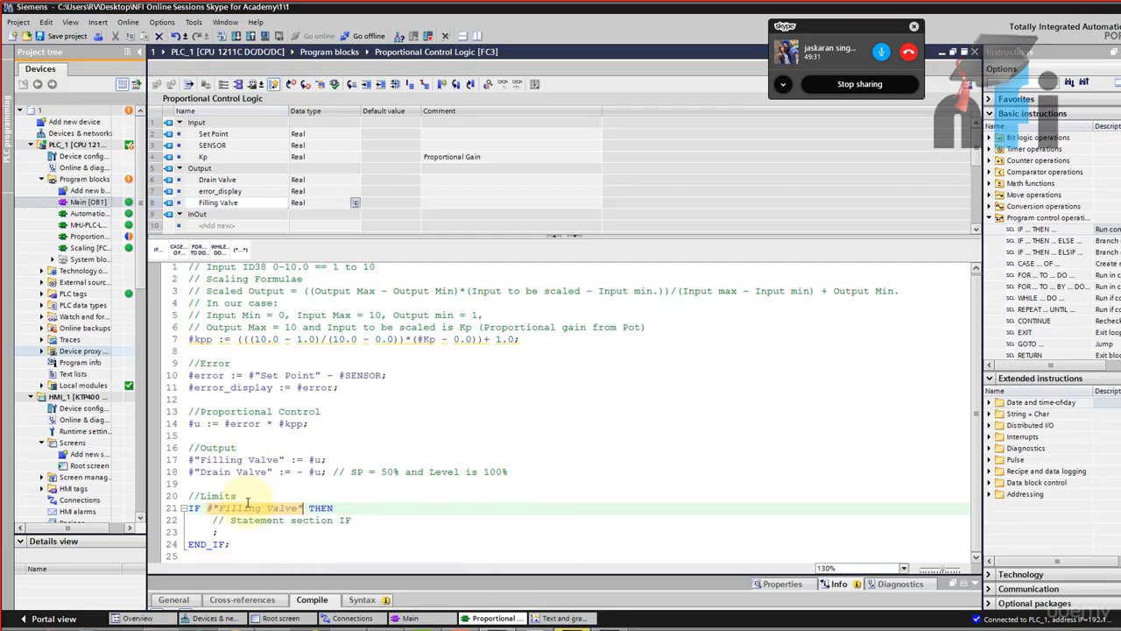
type("> 10.0")
left_click(305, 498)
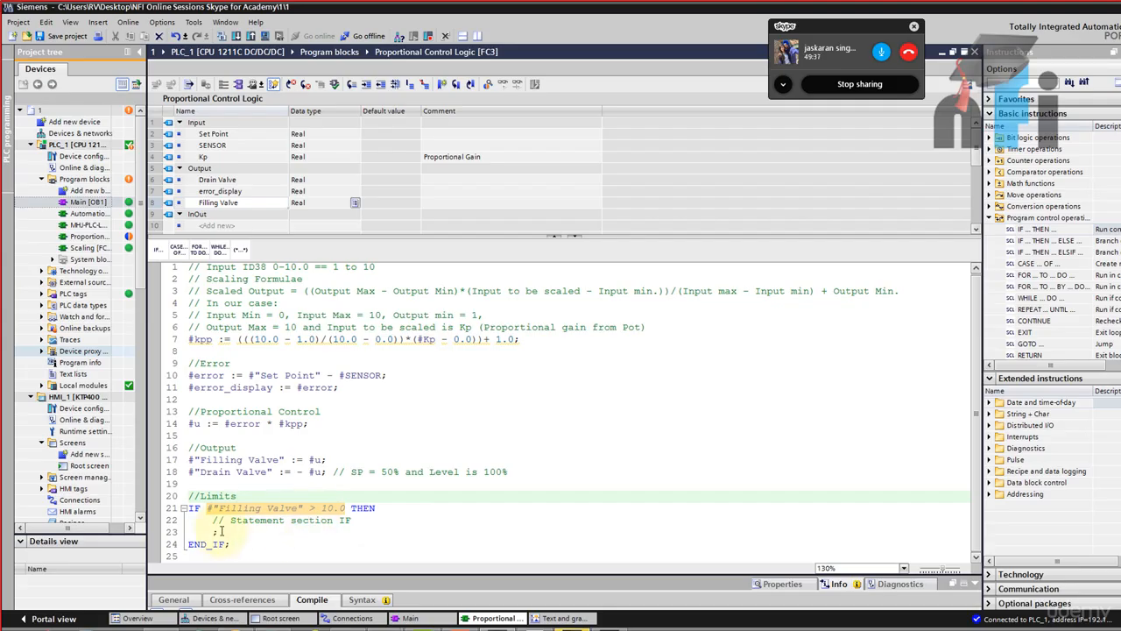
Fill the IF statement's body with the assignment #"Filling Valve" := 10.0, reusing the existing filling valve output line
left_click(208, 533)
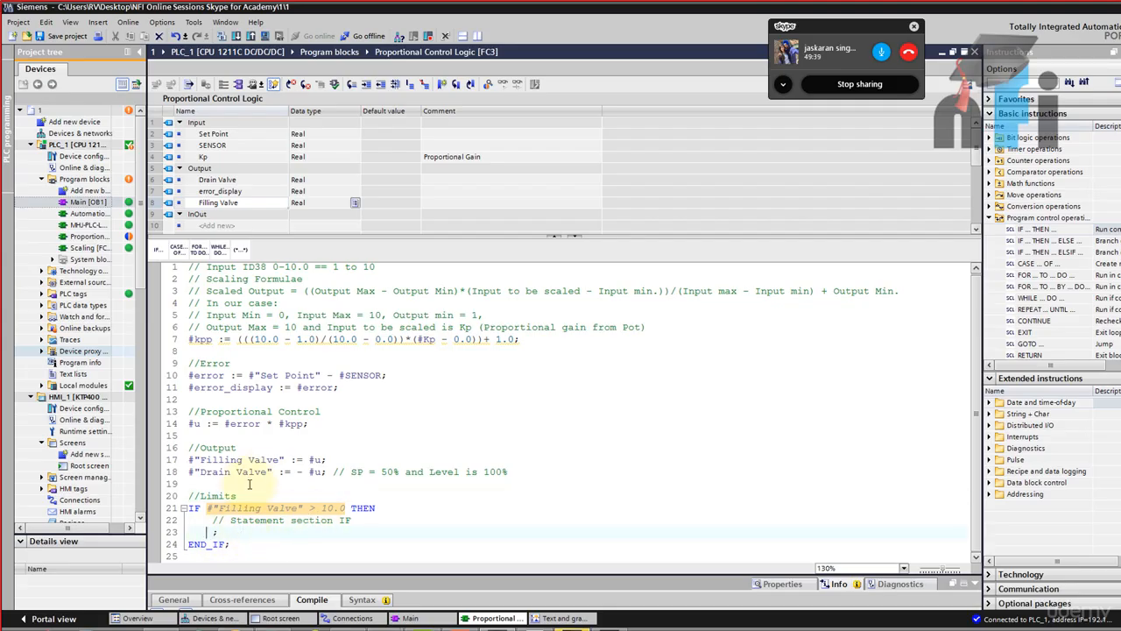
left_click_drag(325, 458, 189, 461)
key("ctrl+c")
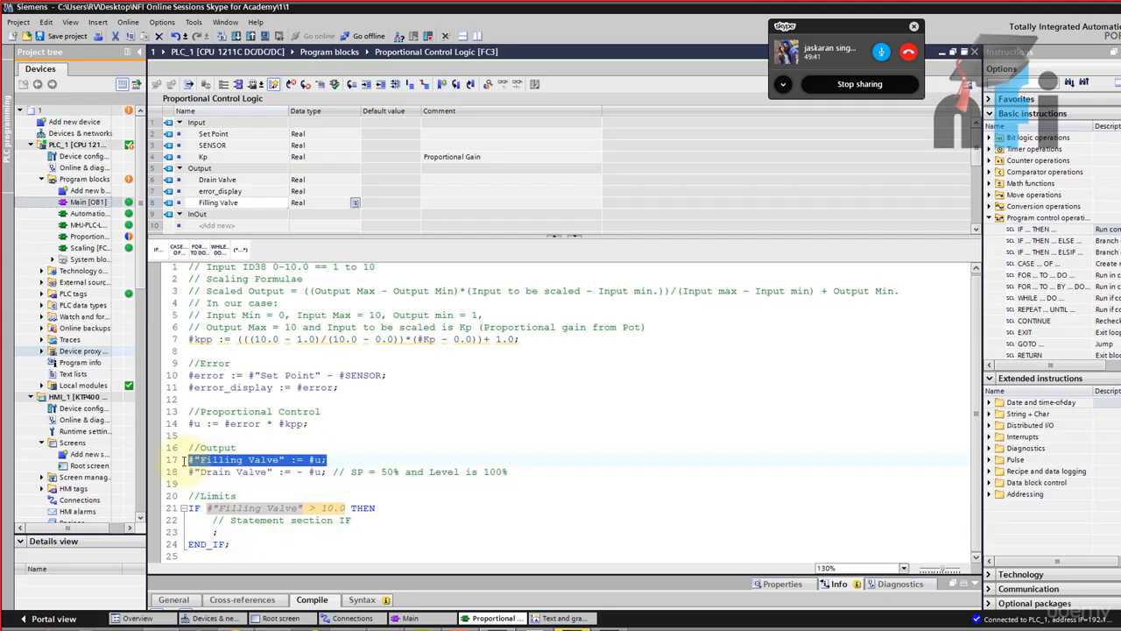
left_click(203, 533)
key("ctrl+v")
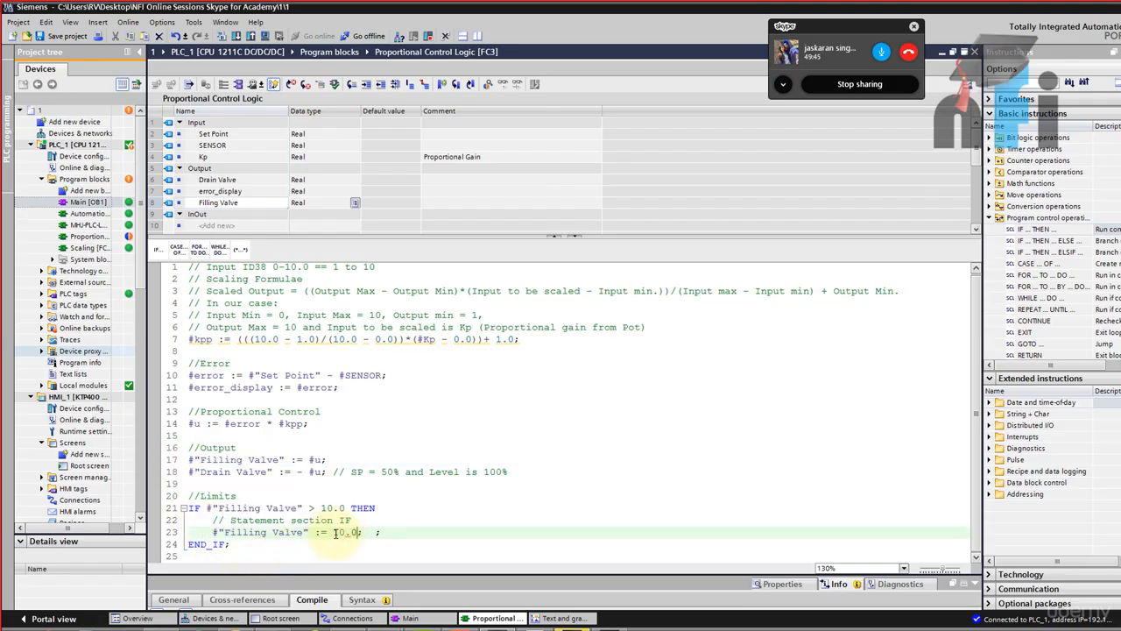
left_click(323, 498)
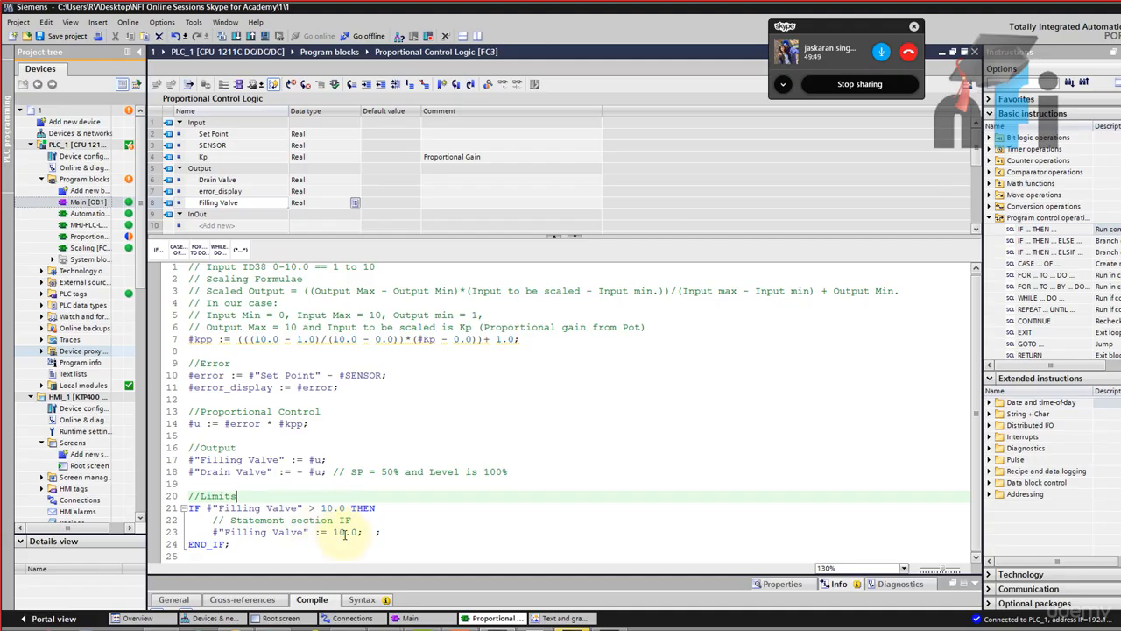
left_click_drag(344, 534, 326, 535)
left_click(319, 532)
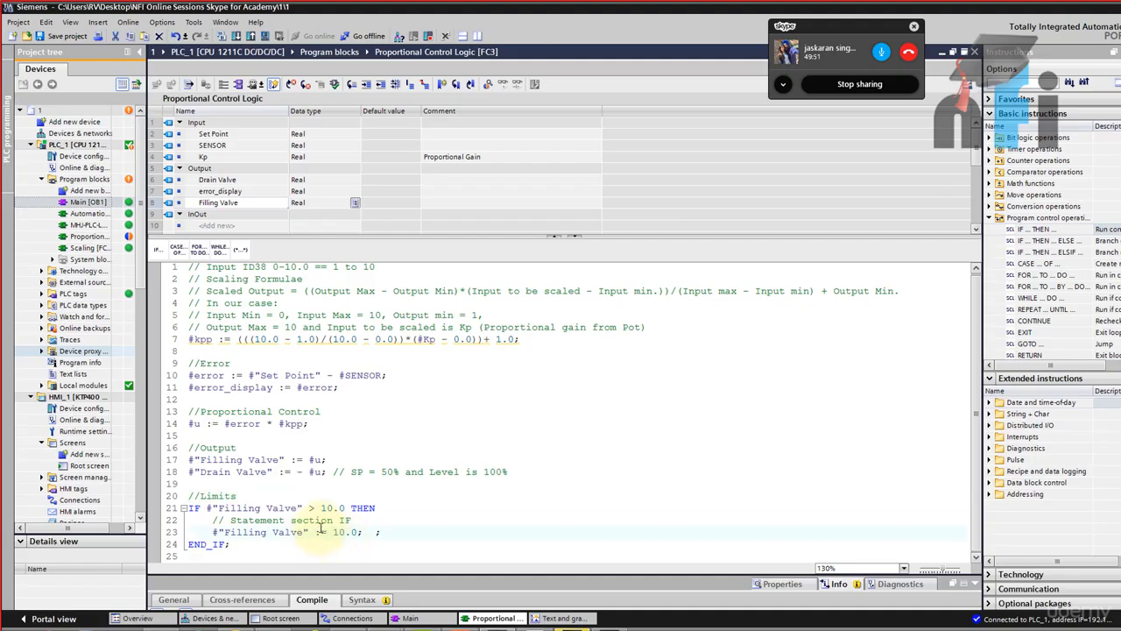
Duplicate the filling valve IF block below the original, separated by one blank line
left_click_drag(239, 545, 180, 508)
key("ctrl+c")
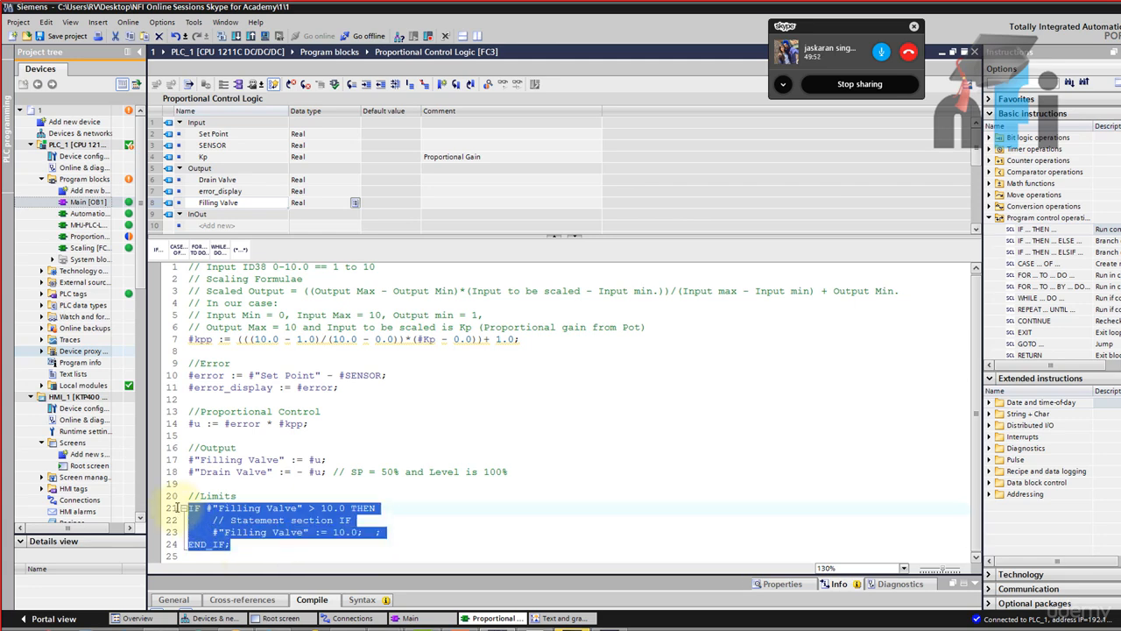
left_click(246, 547)
key("Return")
key("Return")
key("ctrl+v")
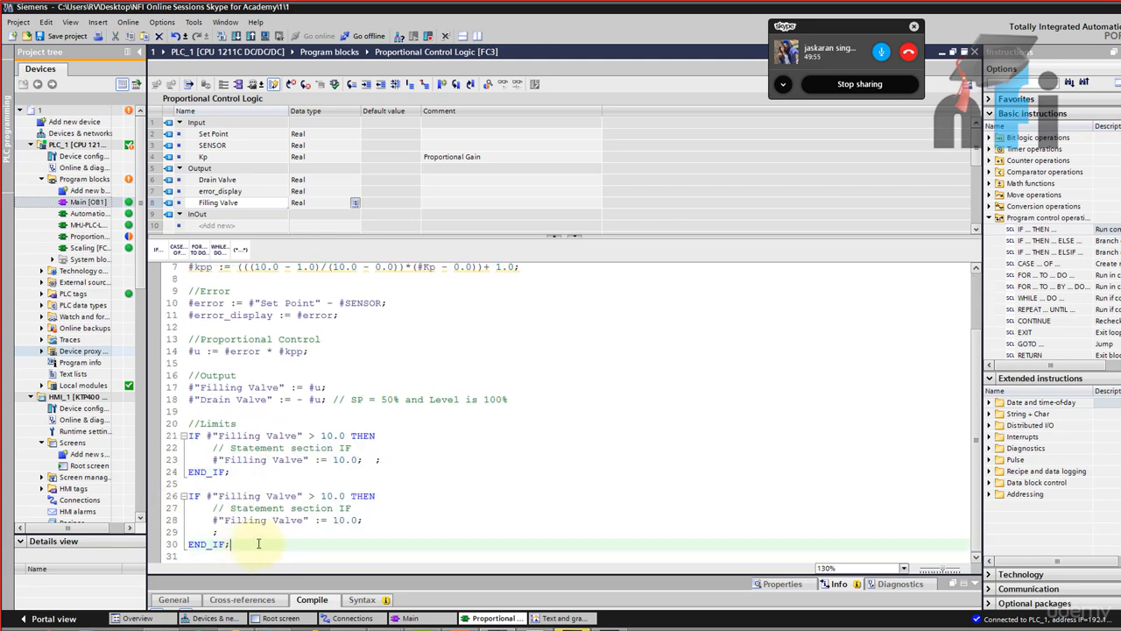
Change the duplicated block's condition to #"Filling Valve" < 0.0 and its assignment to 0.0
double_click(312, 497)
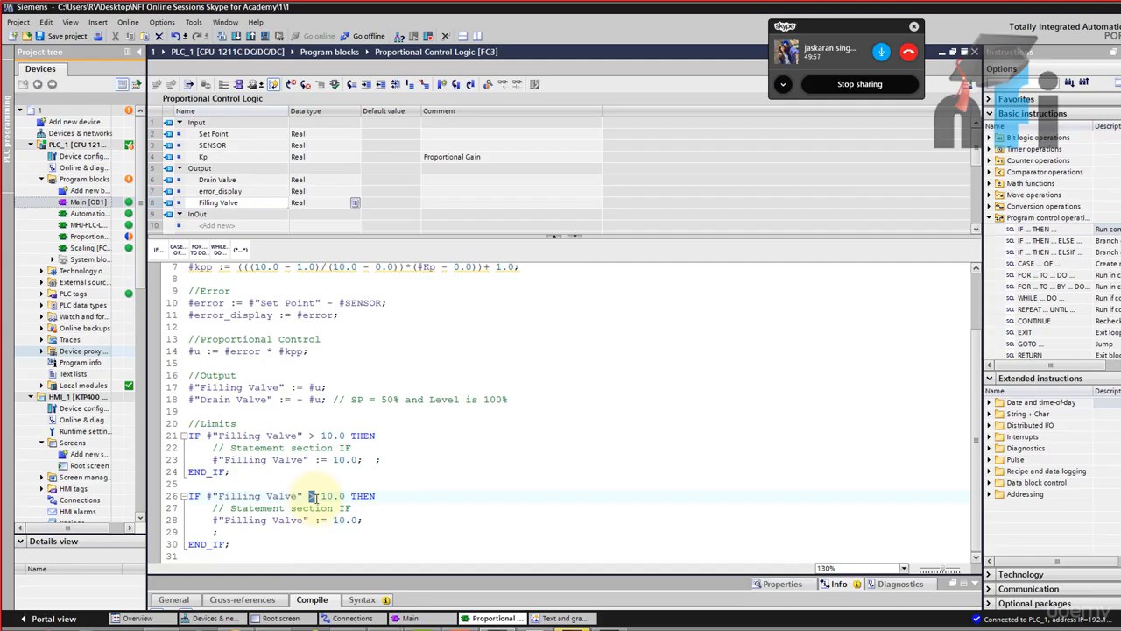
key("Delete")
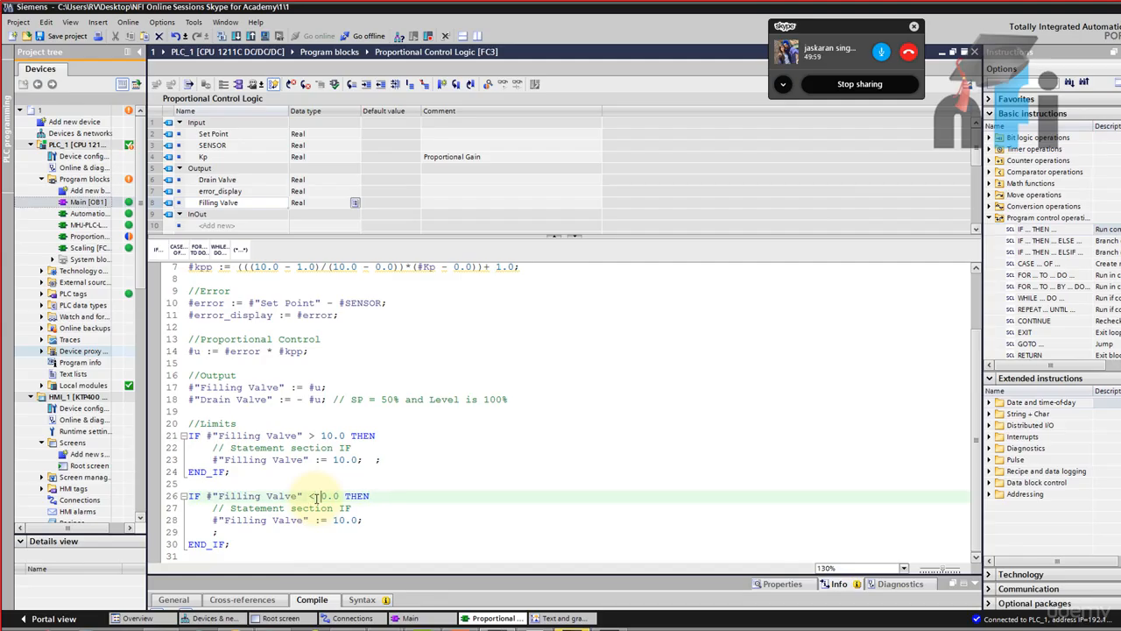
left_click(335, 522)
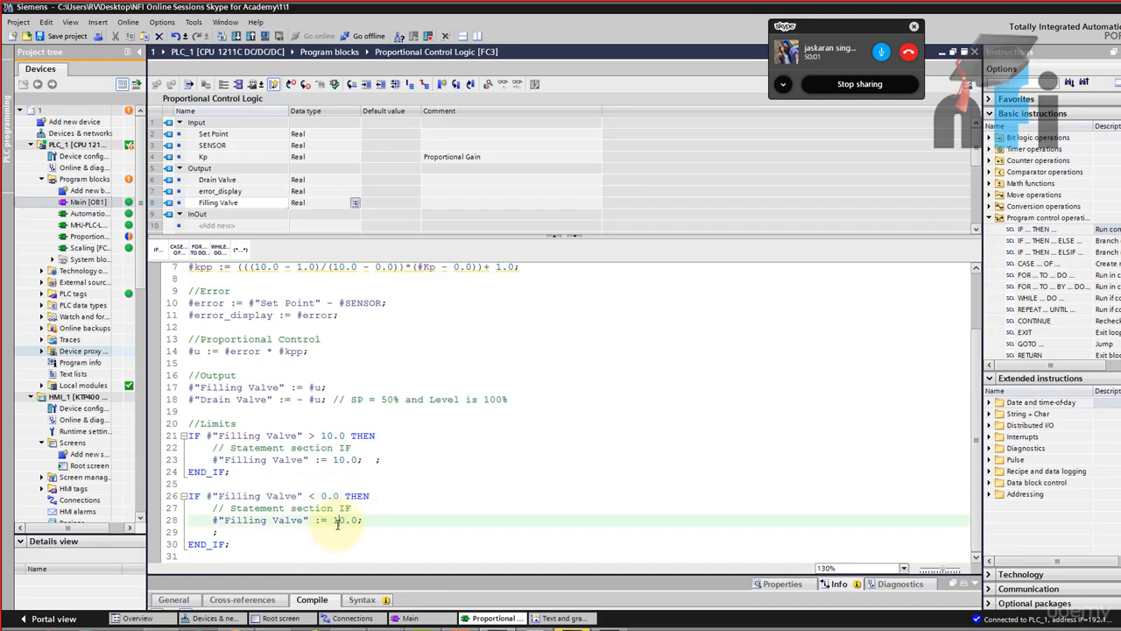
left_click(261, 542)
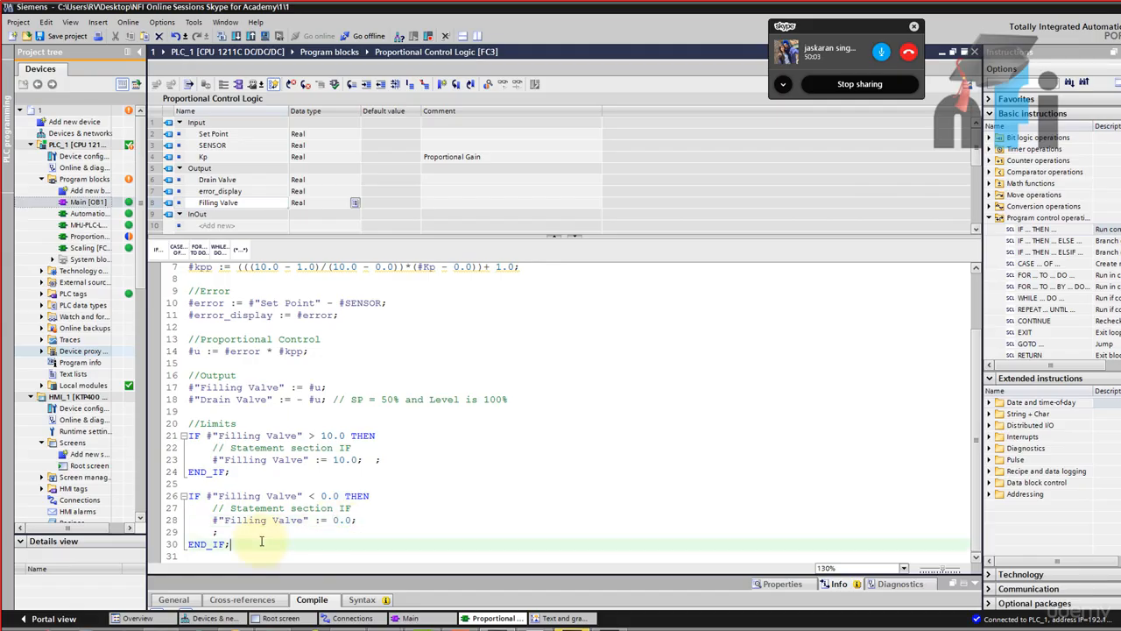
Copy both filling valve limit blocks and paste them below, separated by one blank line
key("Return")
key("Return")
left_click_drag(269, 531, 187, 411)
key("ctrl+c")
left_click(222, 540)
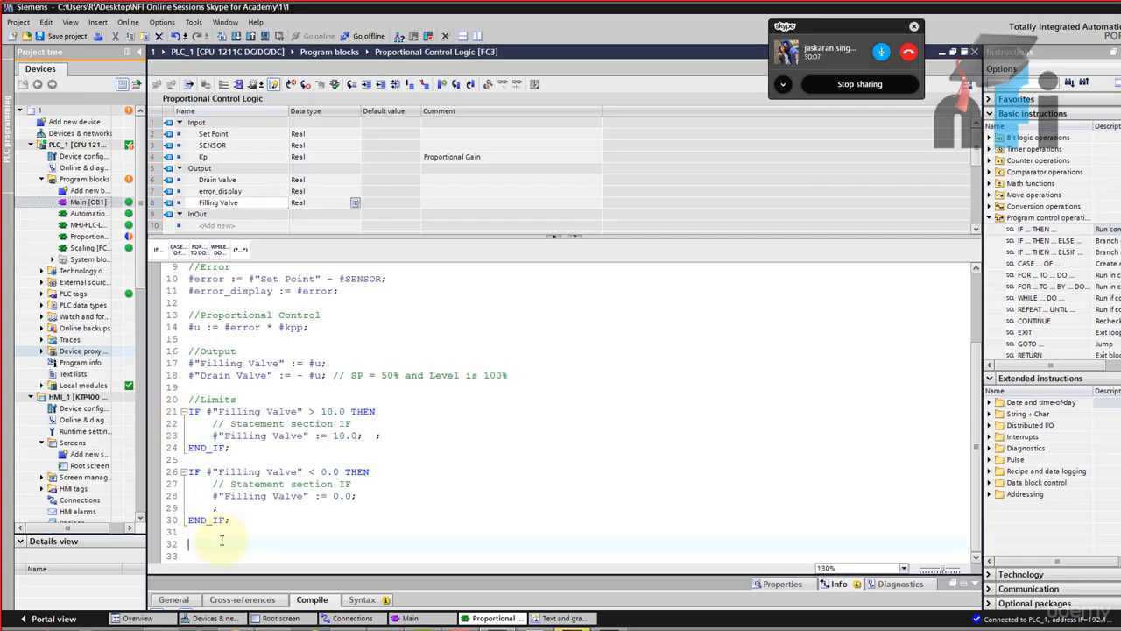
key("ctrl+v")
Replace the filling valve with #"Drain Valve" in the condition and assignment of the pasted > 10.0 block
left_click_drag(297, 411, 218, 412)
type("Dra")
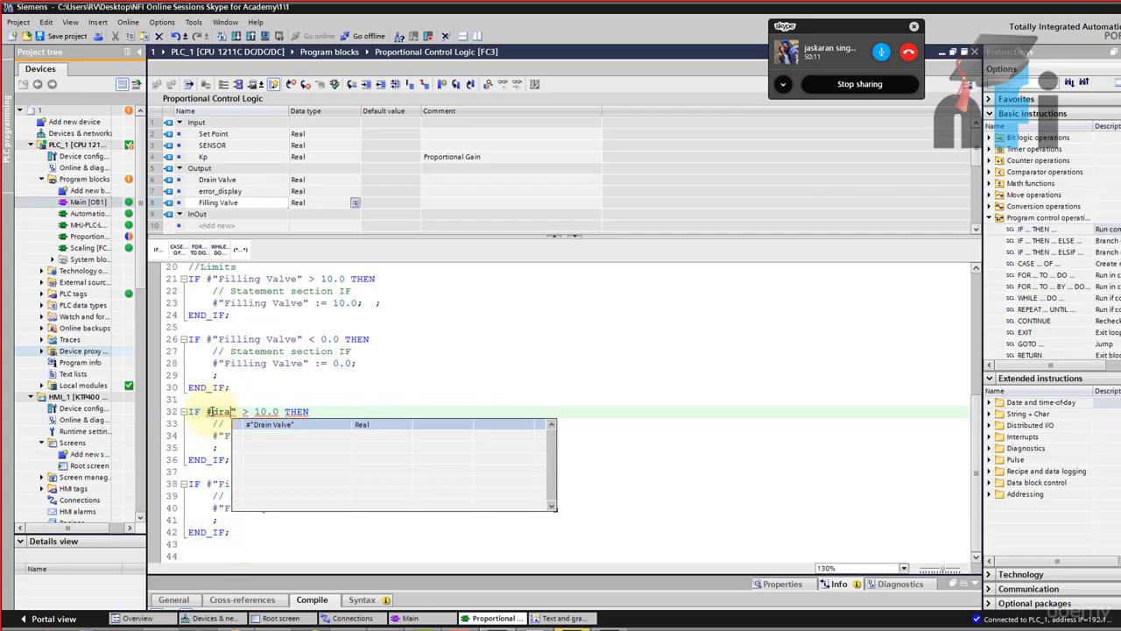
key("Return")
key("Delete")
left_click_drag(309, 435, 224, 437)
type("Drain Valve")
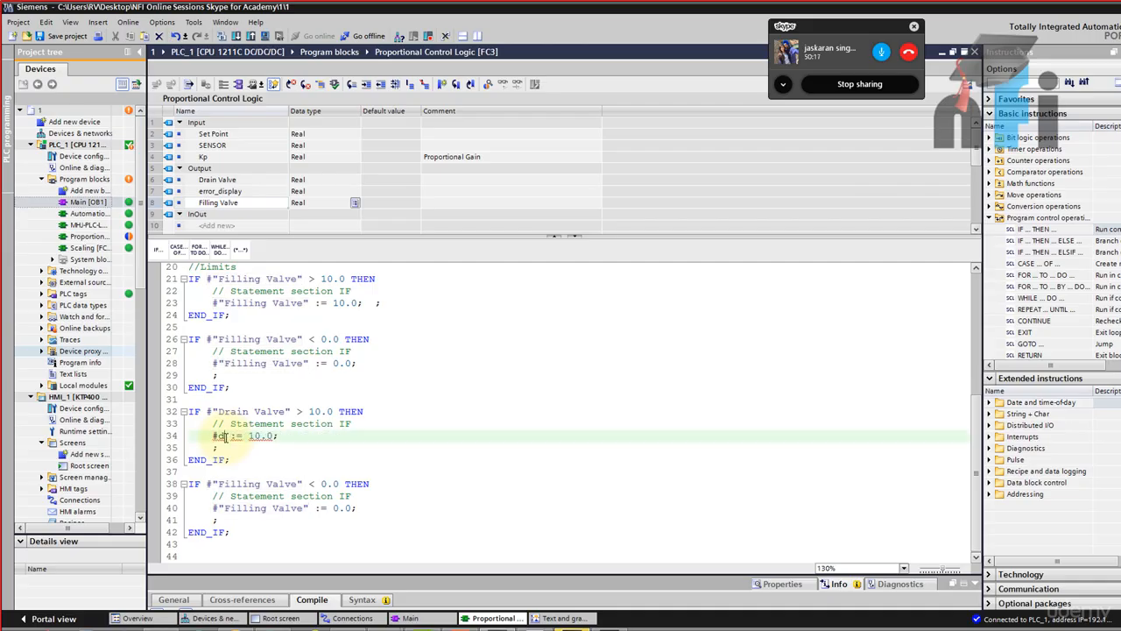
key("Return")
left_click(307, 456)
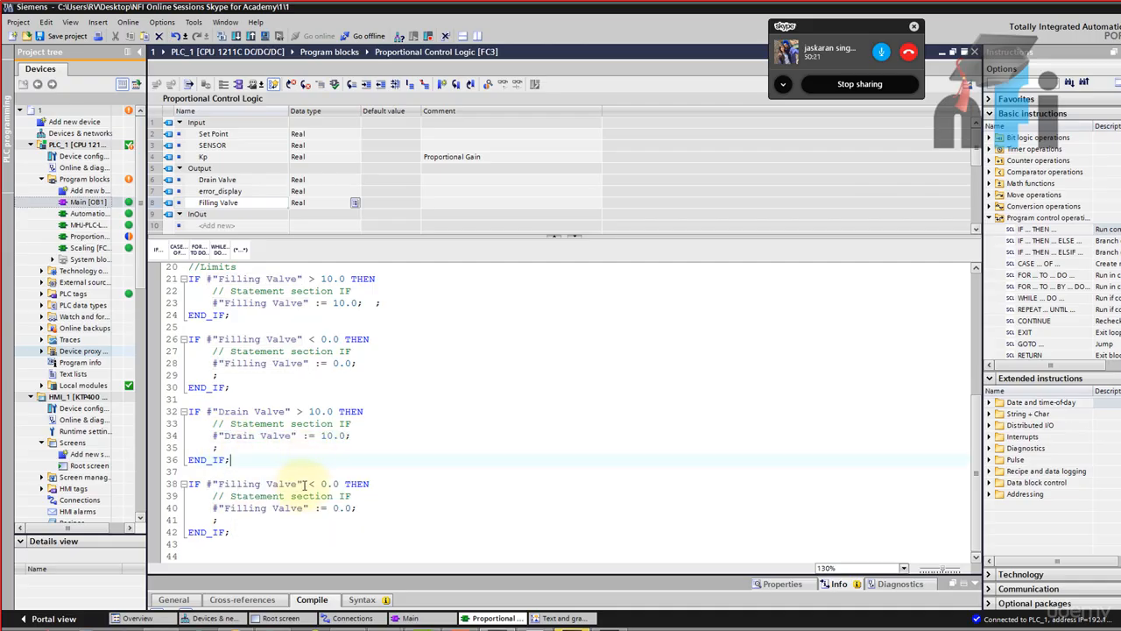
Replace the filling valve with #"Drain Valve" in the condition and assignment of the pasted < 0.0 block
double_click(304, 484)
type("dr")
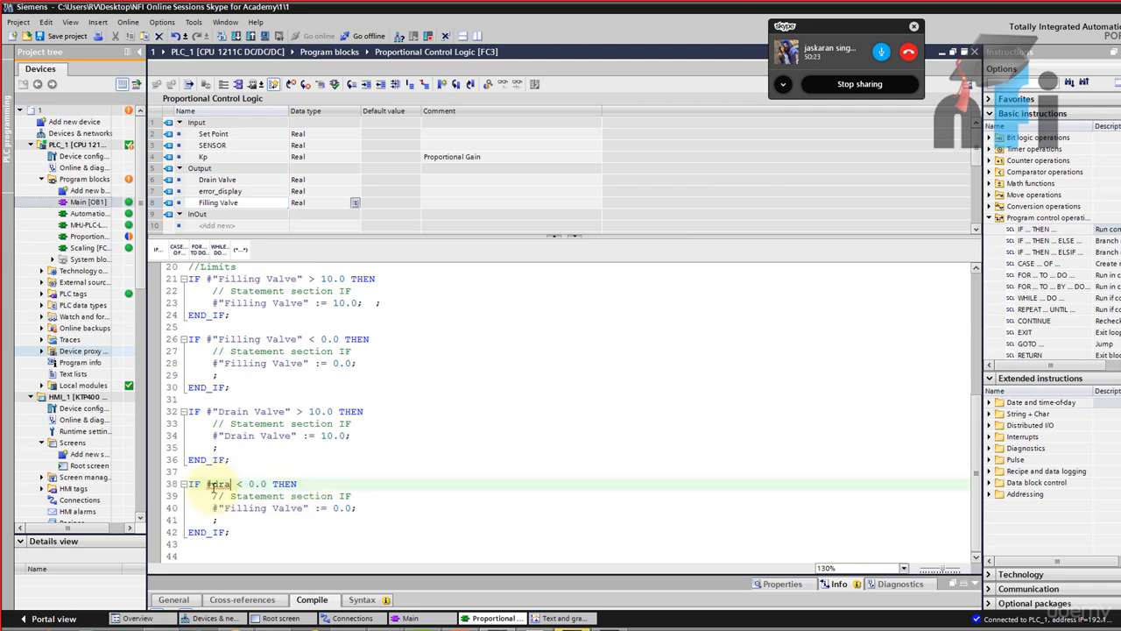
key("Return")
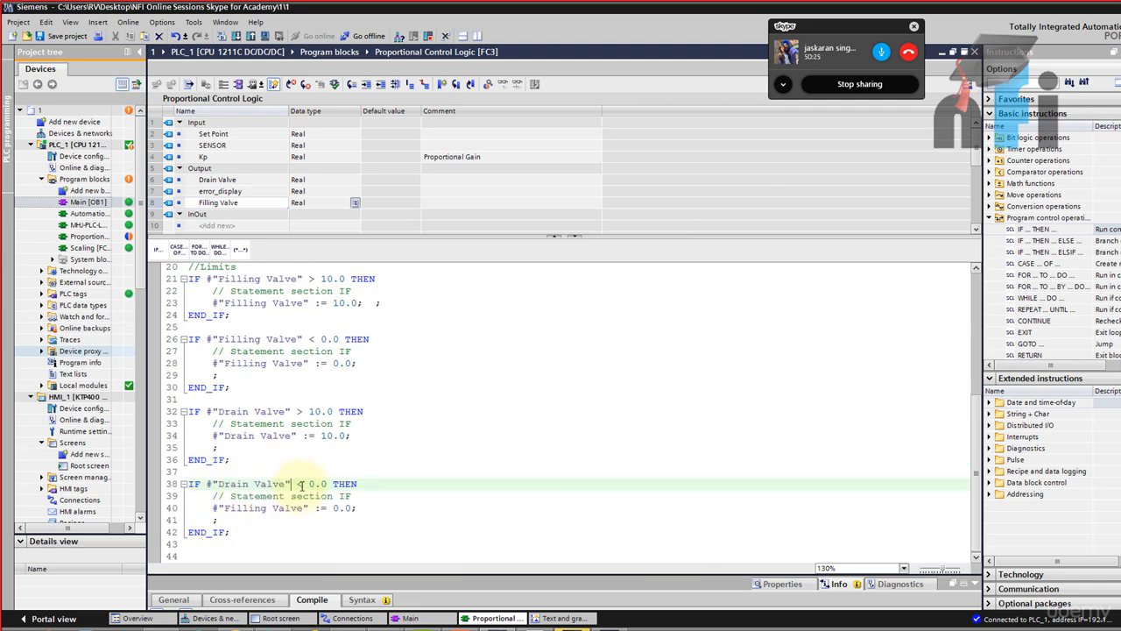
left_click_drag(308, 508, 214, 509)
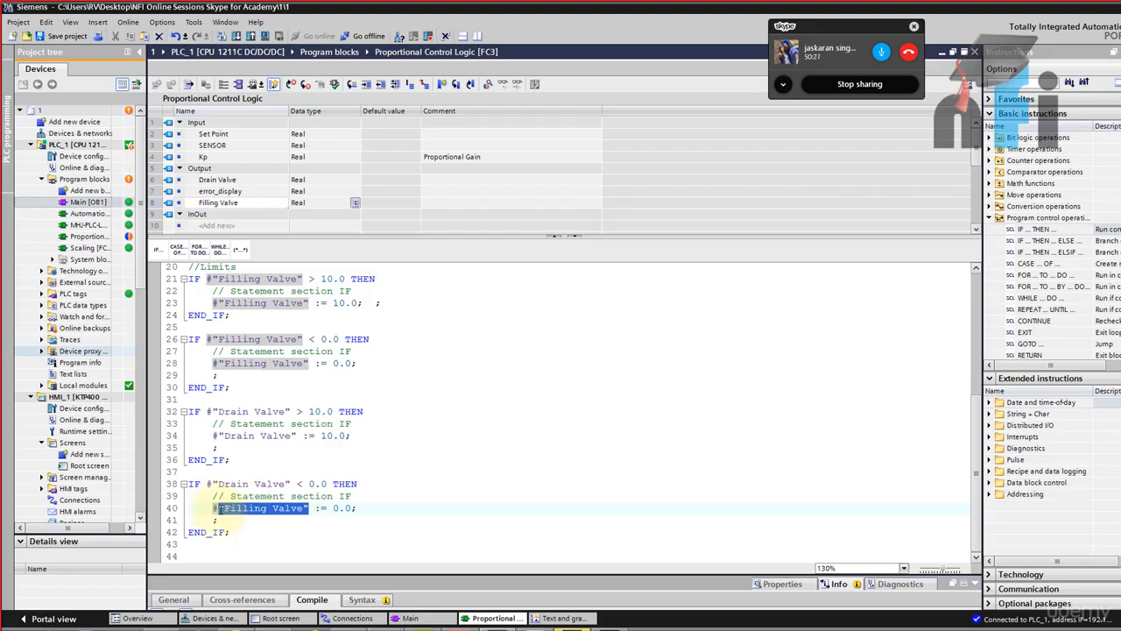
type("dr")
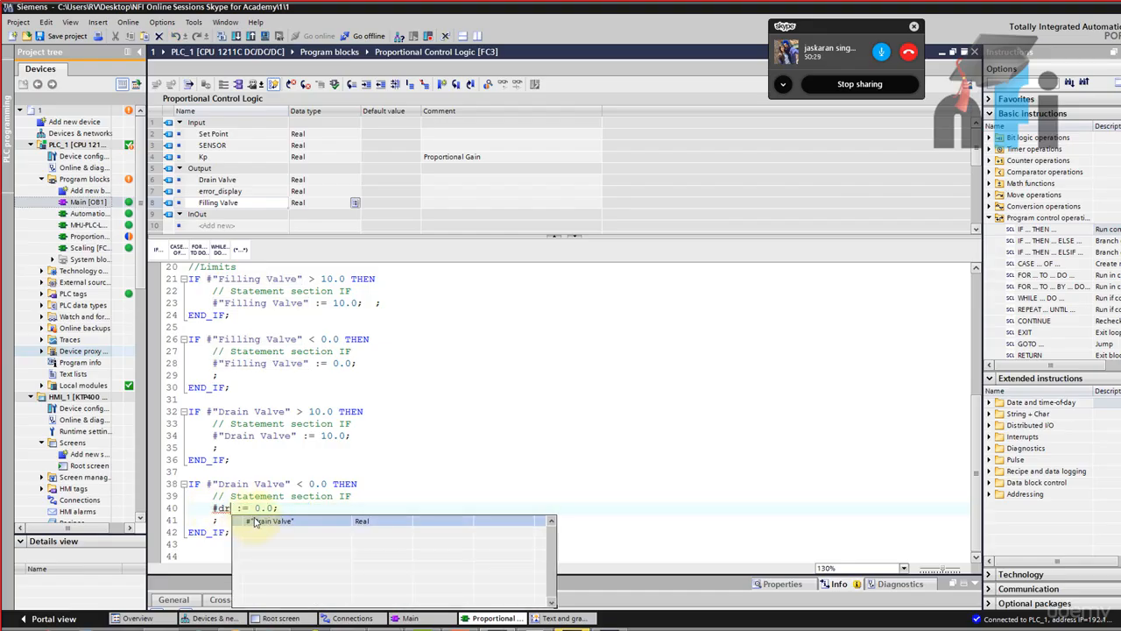
key("Return")
left_click(296, 534)
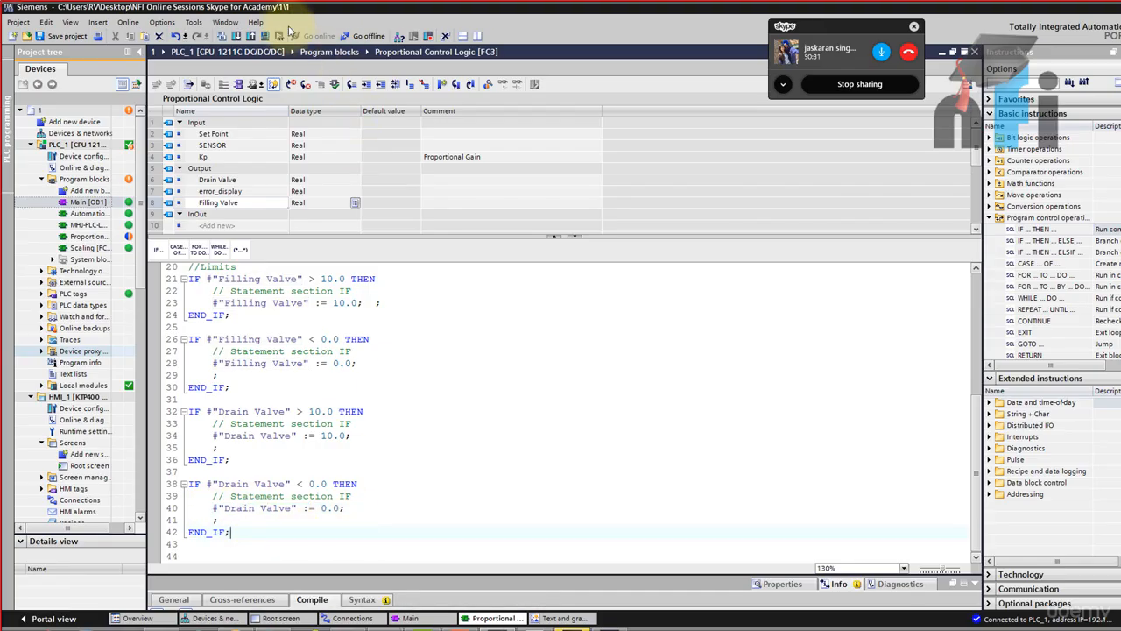
Download the changed program to the PLC, then bring up the RT Simulator and FACTORY I/O side by side
left_click(251, 36)
left_click(617, 338)
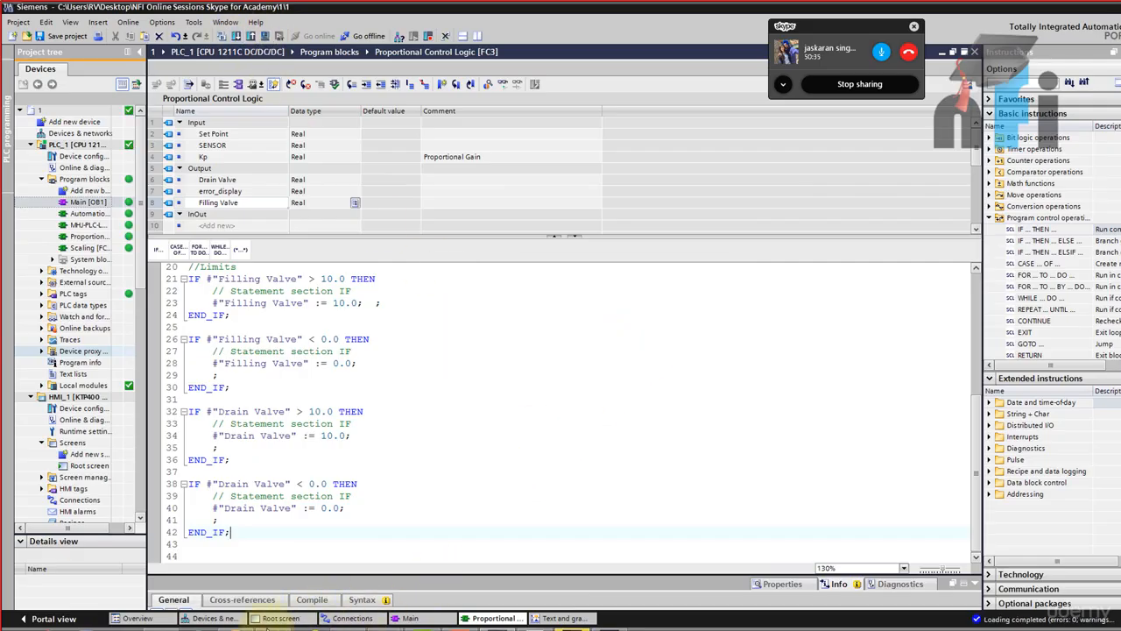
left_click(233, 628)
left_click(608, 628)
left_click_drag(329, 286, 324, 134)
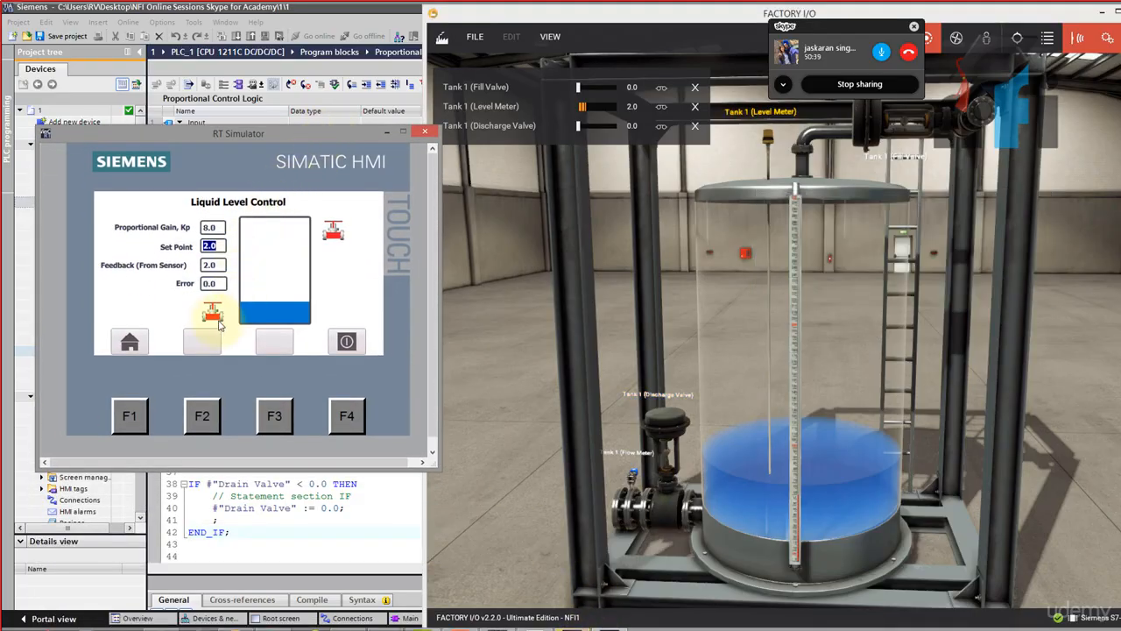
Set the Set Point to 5 in the RT Simulator
left_click(209, 266)
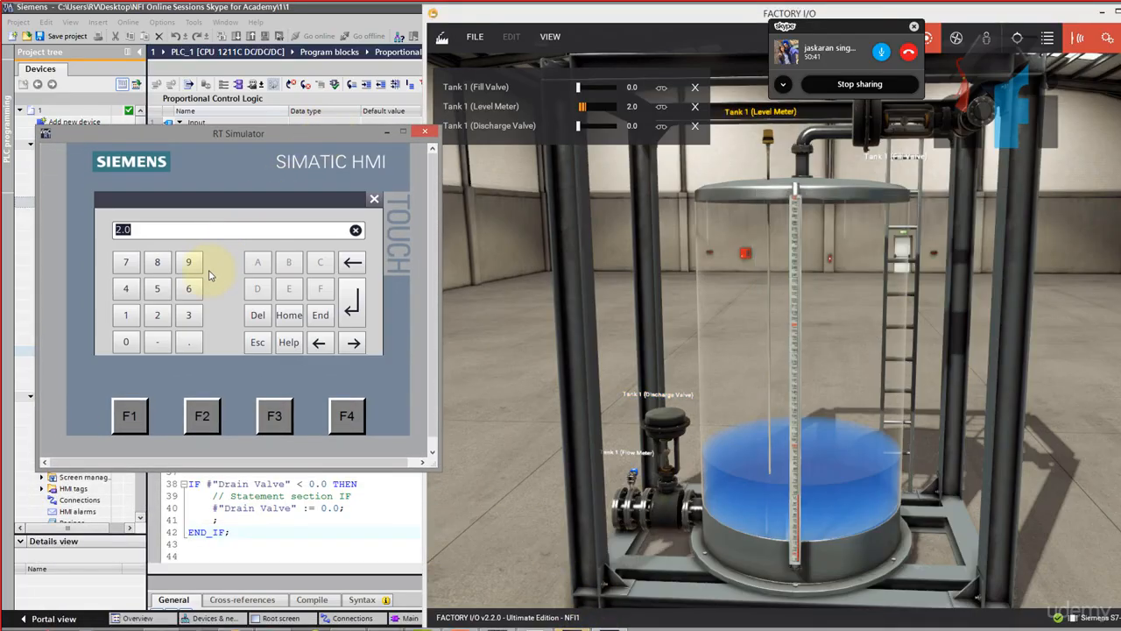
left_click(169, 288)
left_click(351, 303)
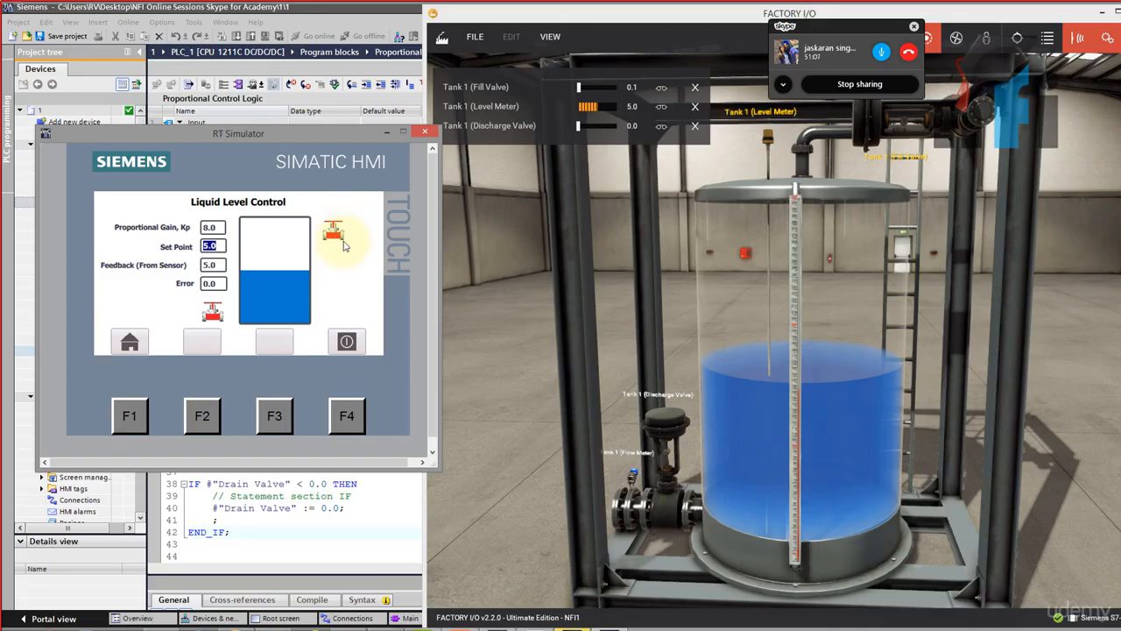
Open the HMI's Root screen in TIA Portal and shift the upper valve graphic slightly farther from the tank
left_click(393, 522)
double_click(96, 465)
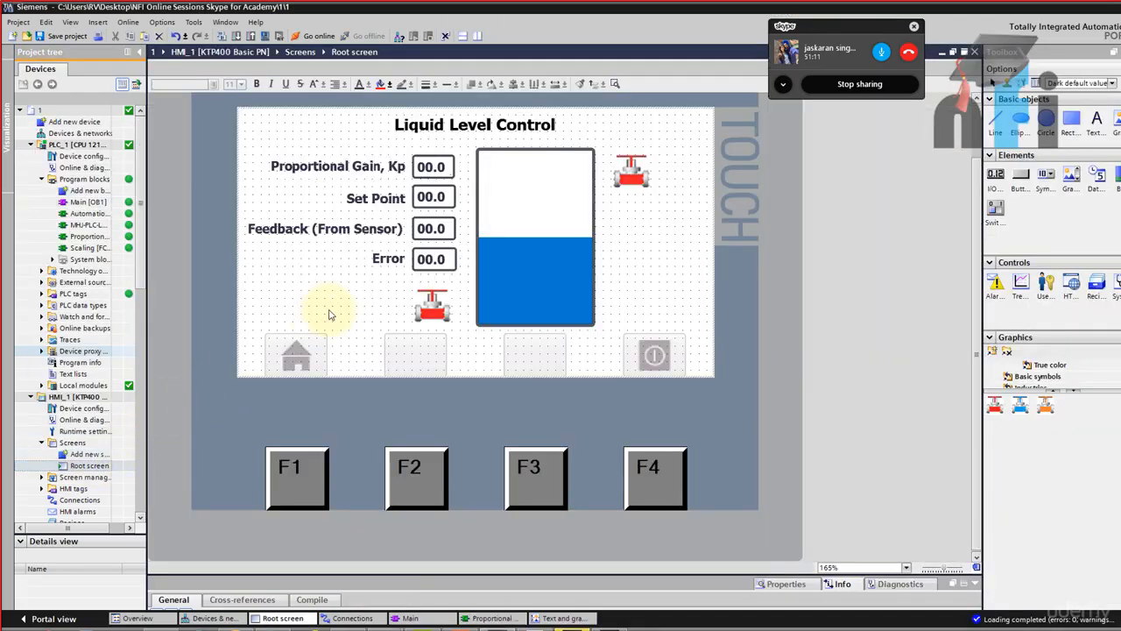
left_click_drag(631, 175, 646, 177)
left_click(652, 202)
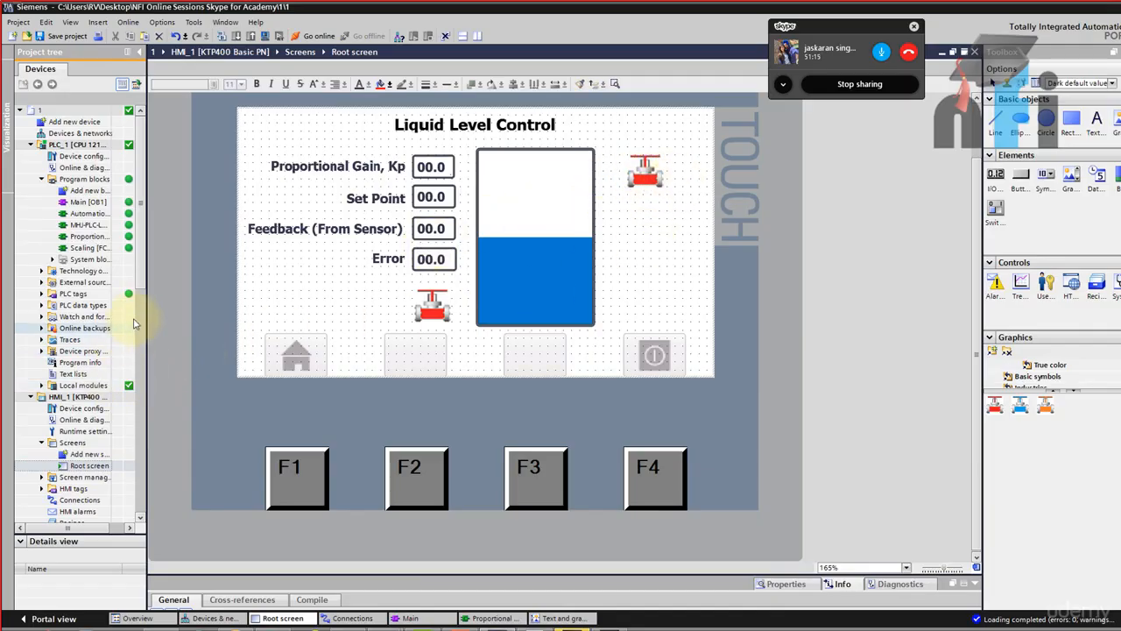
Open the graphic lists in HMI_1's Text and graphic lists, moving the call window off the editor's header
scroll(131, 351, "down", 6)
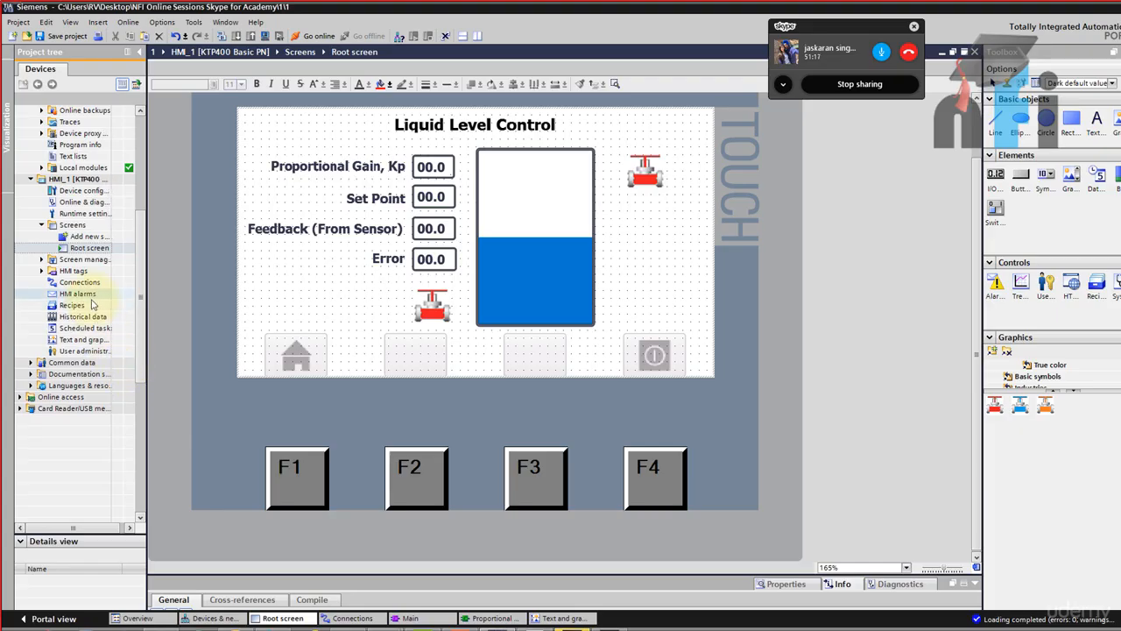
double_click(88, 340)
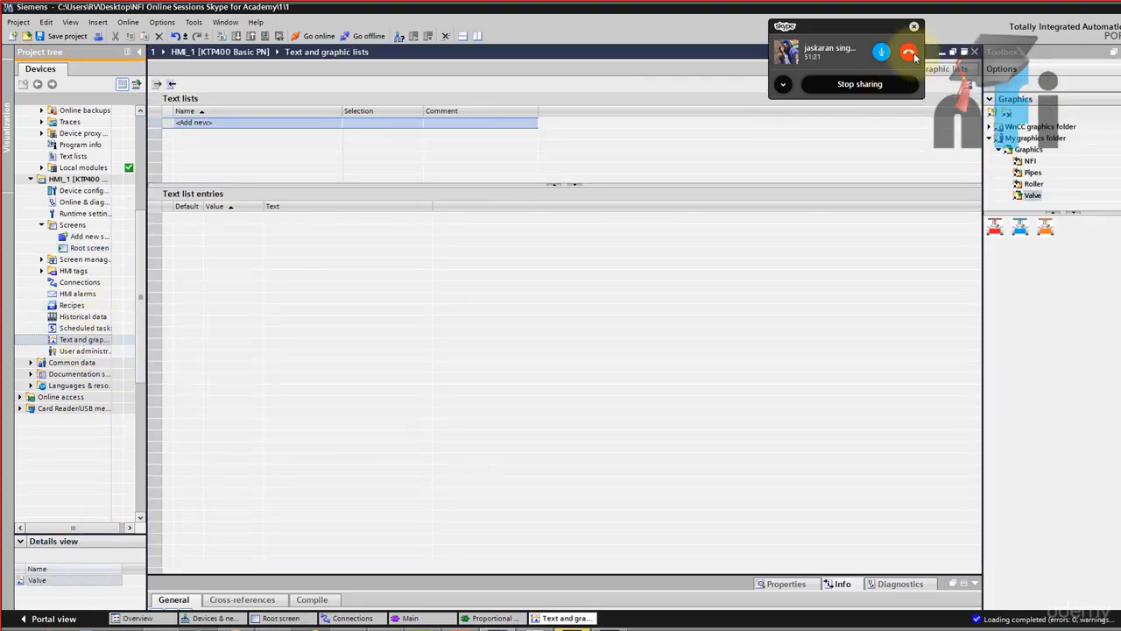
left_click_drag(865, 62, 864, 438)
left_click(939, 70)
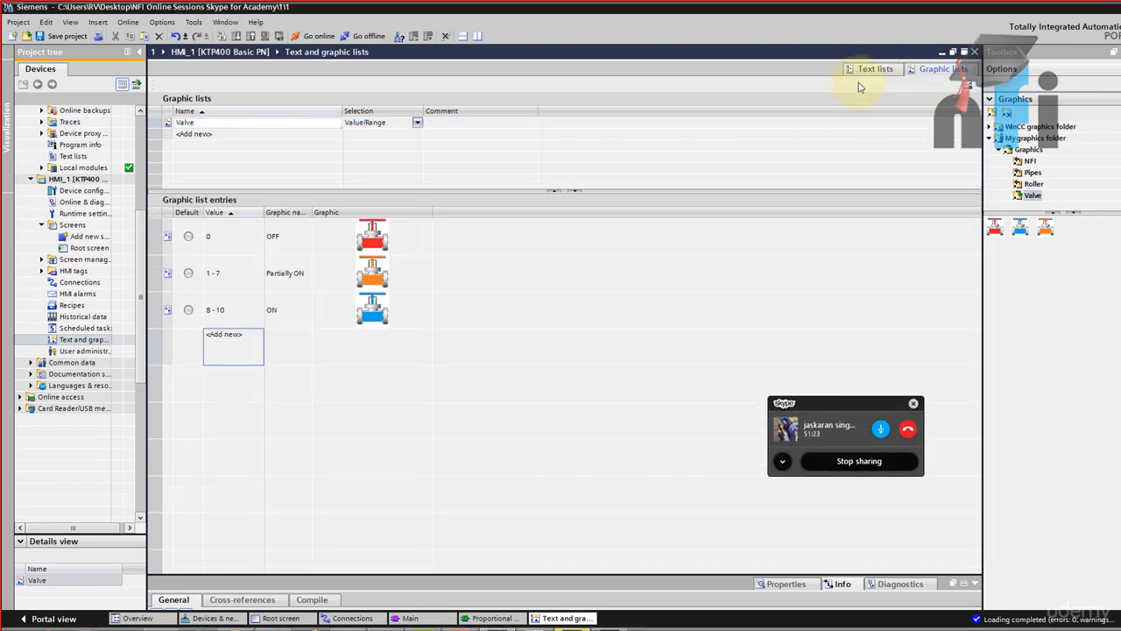
Add a new graphic list named "Pipes" below the Valve list
left_click(286, 136)
type("Pi")
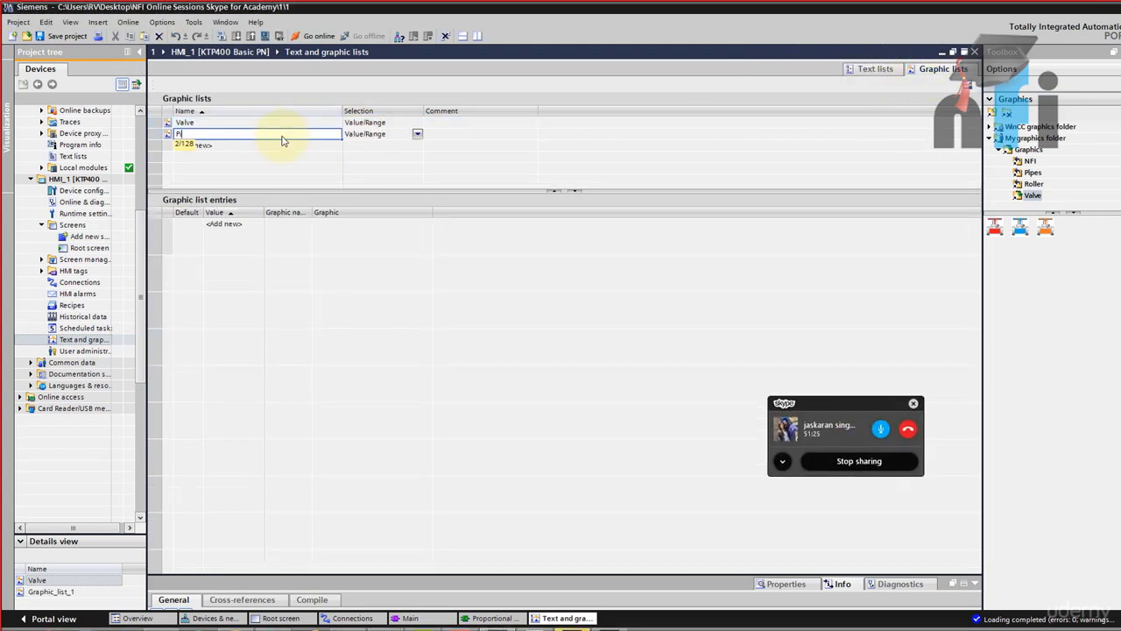
type("pes")
key("Return")
left_click(282, 135)
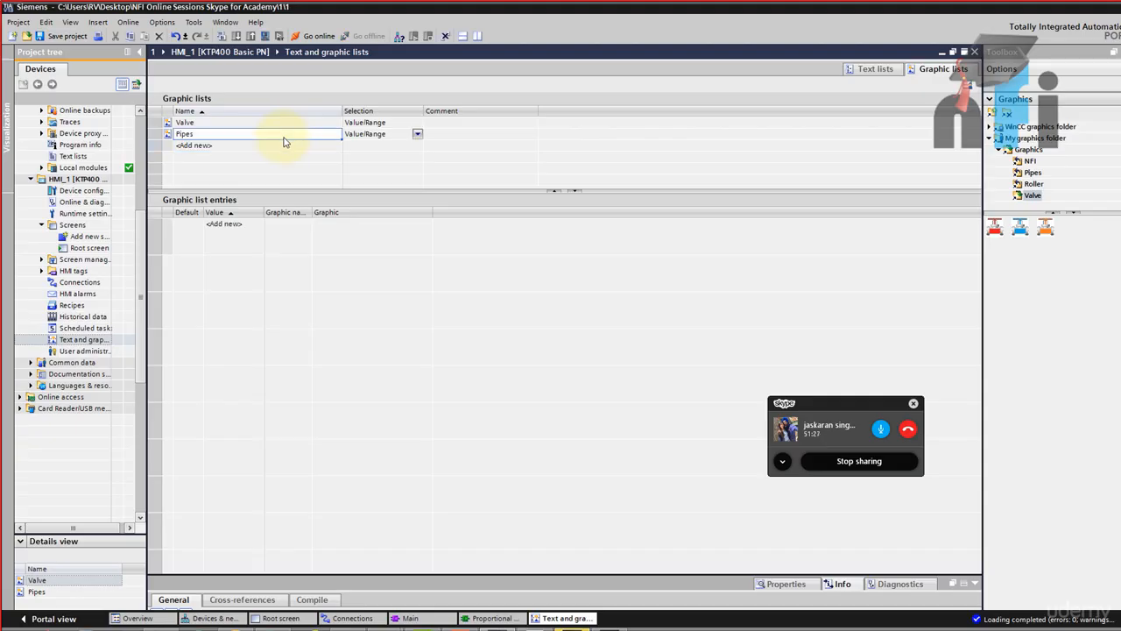
Add the empty, partially filled and full pipe graphics as three entries of the Pipes graphic list
left_click(1032, 172)
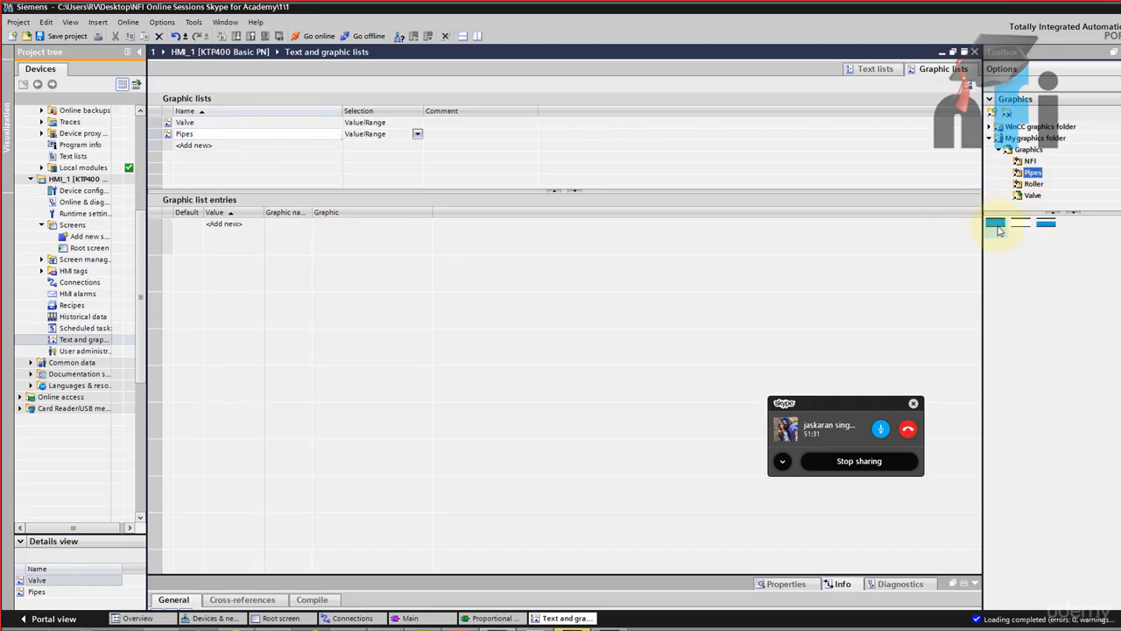
left_click_drag(997, 226, 369, 235)
left_click_drag(1046, 227, 382, 285)
left_click_drag(995, 226, 358, 320)
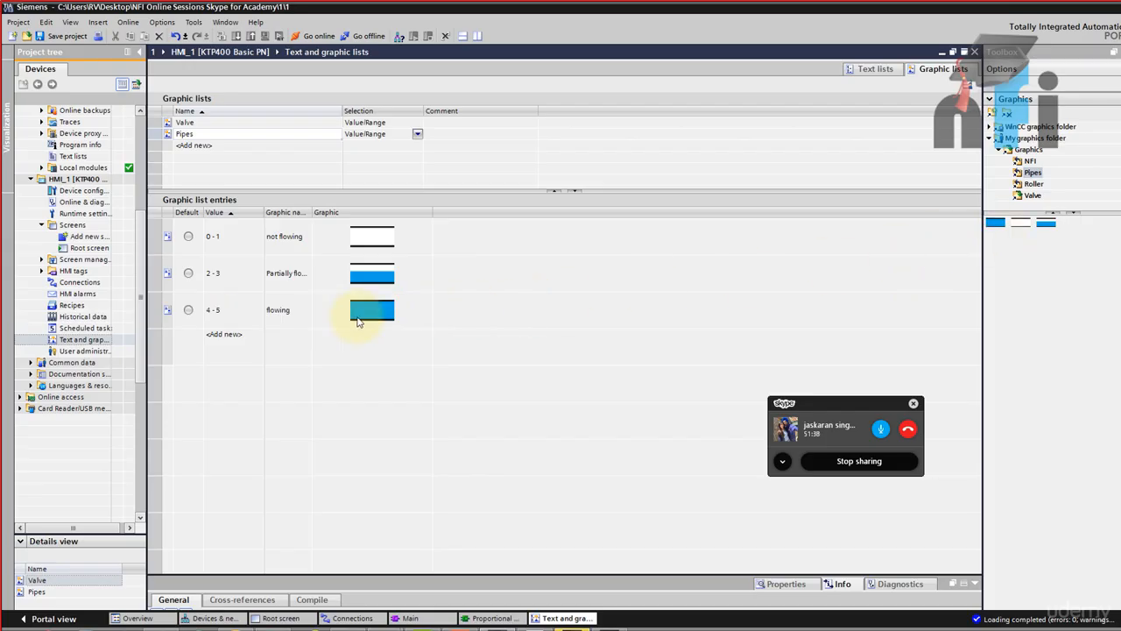
Set the Pipes entries' value ranges to match the Valve list: 0 for not flowing, 1-7 for partially flowing and 8-10 for flowing
left_click(243, 242)
left_click(244, 238)
type("0")
left_click(220, 273)
left_click(222, 274)
left_click(232, 125)
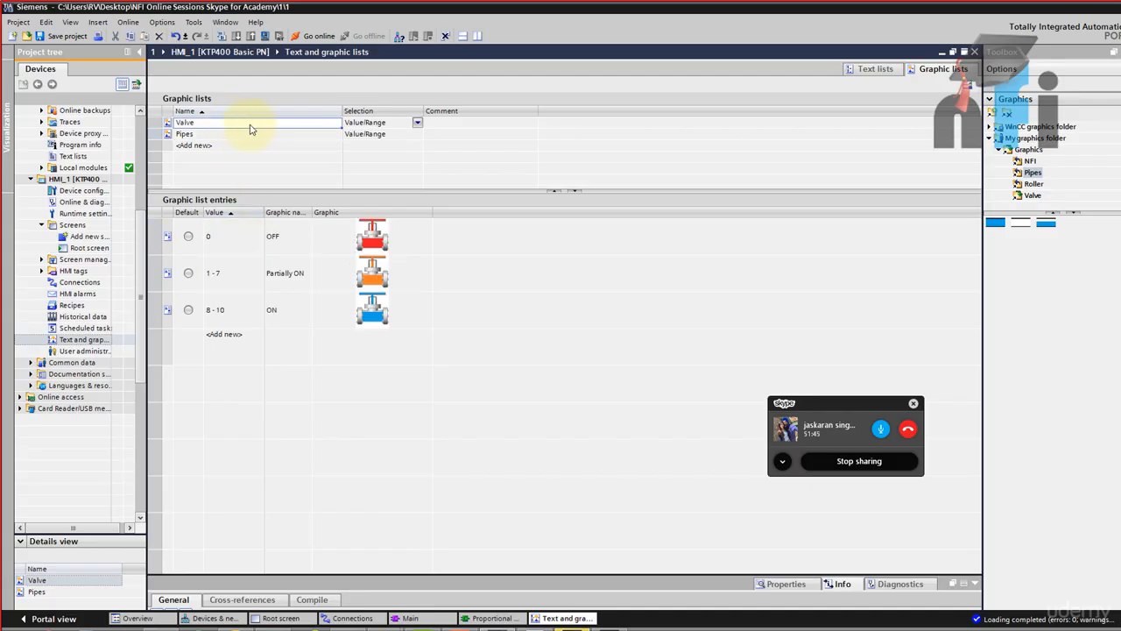
left_click(225, 138)
left_click(238, 274)
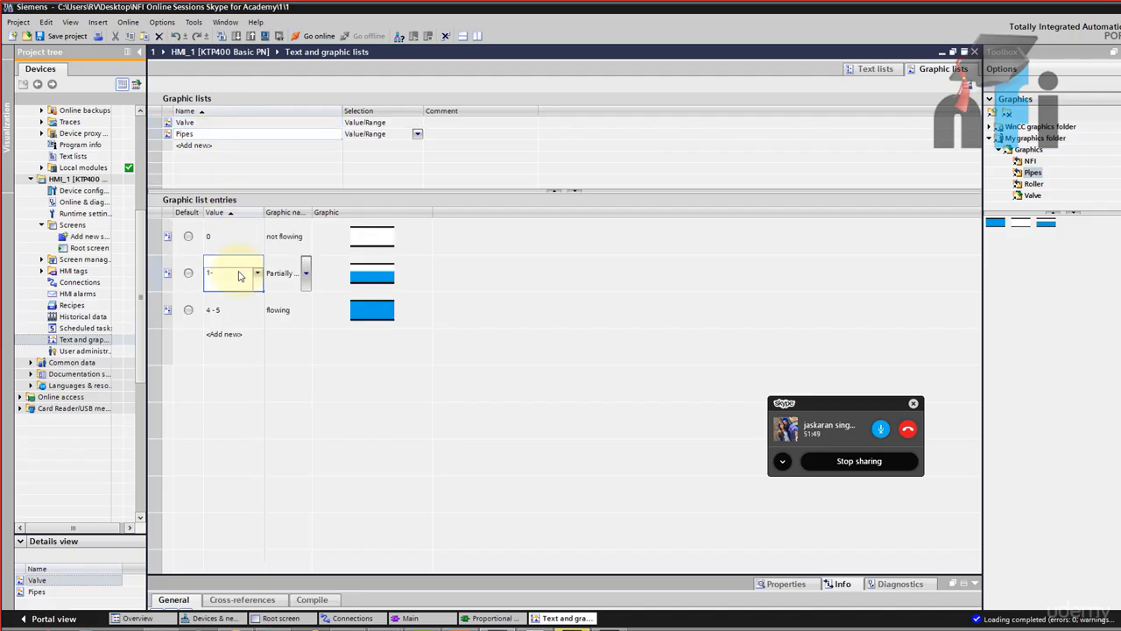
type("1-7")
key("Return")
left_click(233, 314)
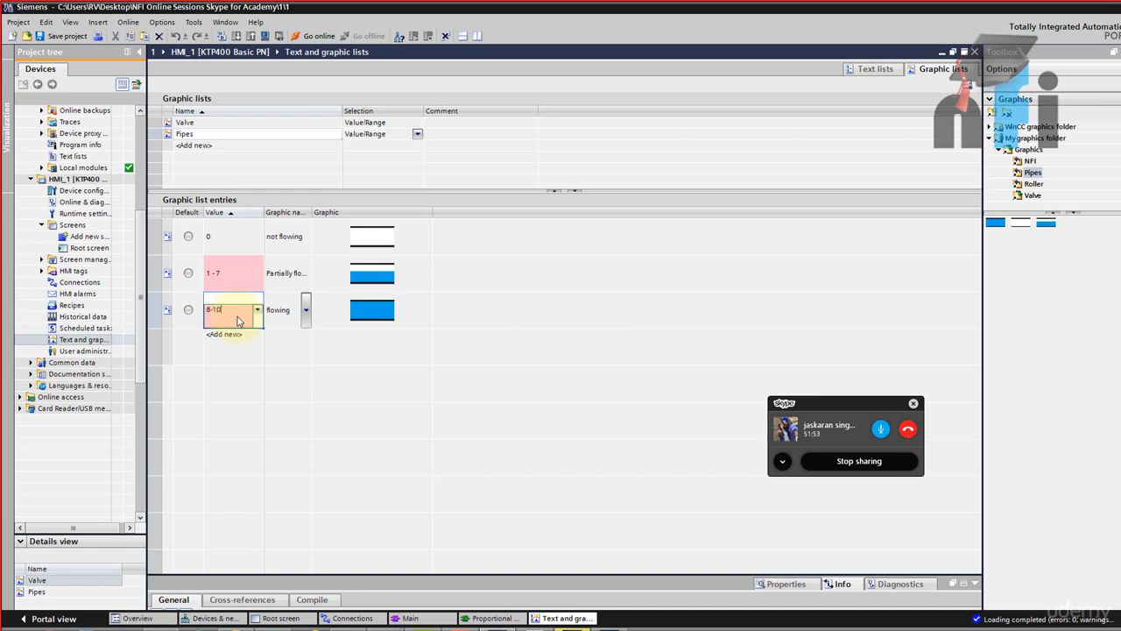
key("Return")
left_click(289, 359)
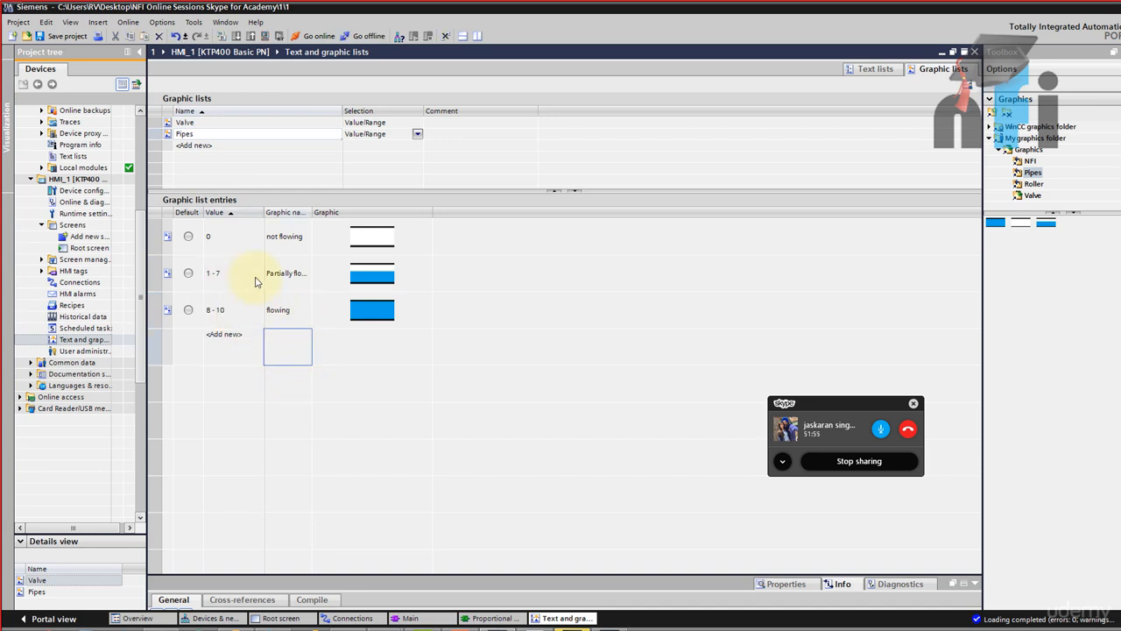
Open the Root screen and place the Pipes graphic list on it as a graphic I/O field below the upper valve
double_click(88, 248)
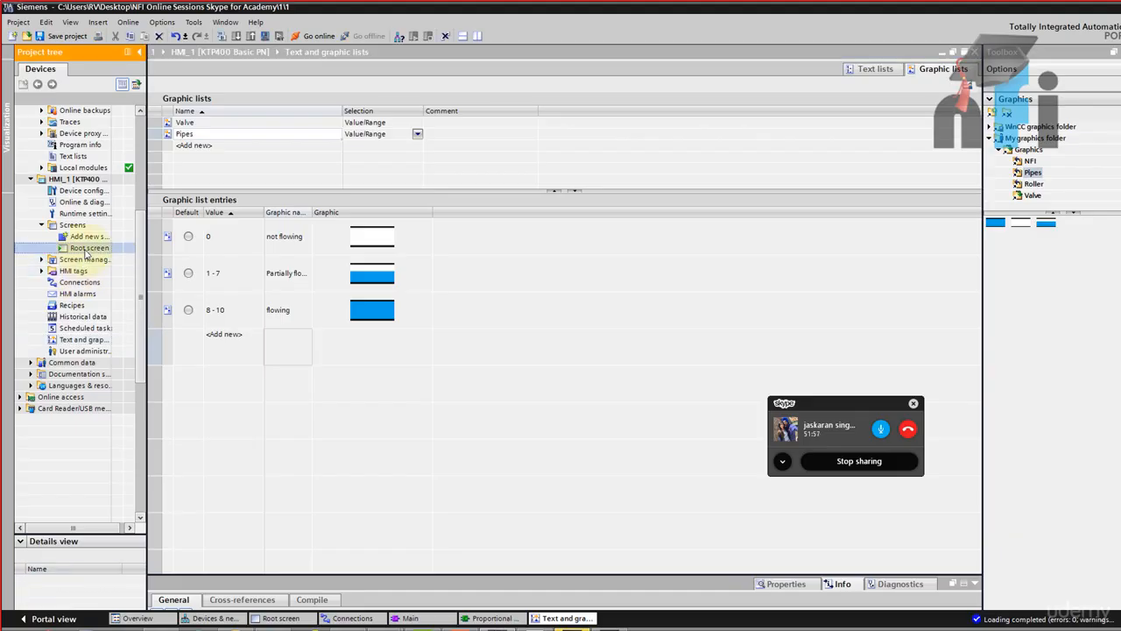
left_click(81, 339)
left_click_drag(36, 580, 683, 233)
left_click_drag(440, 575, 463, 394)
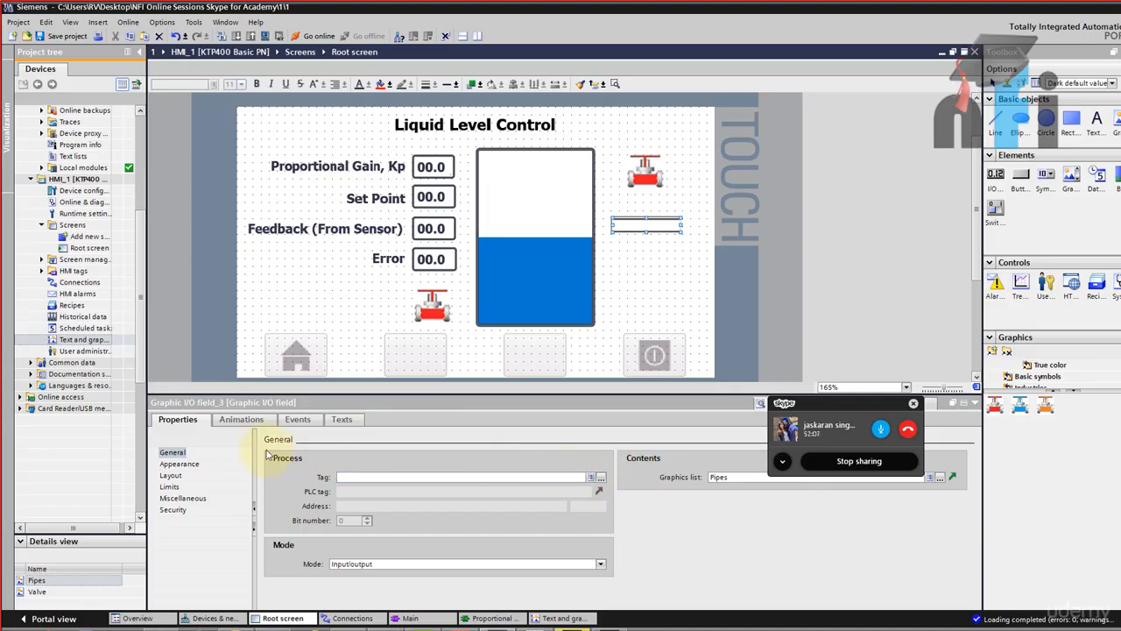
Set the pipe graphic's focus width to 1, border style to Solid and background fill pattern to Transparent
left_click(241, 419)
left_click(178, 419)
left_click(179, 463)
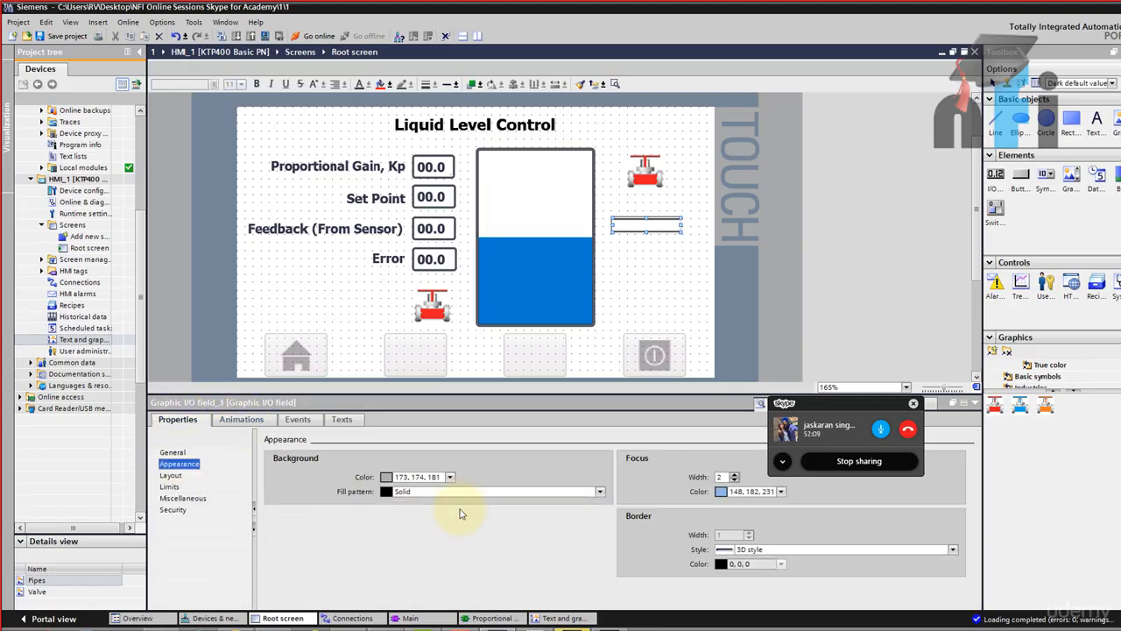
left_click(733, 479)
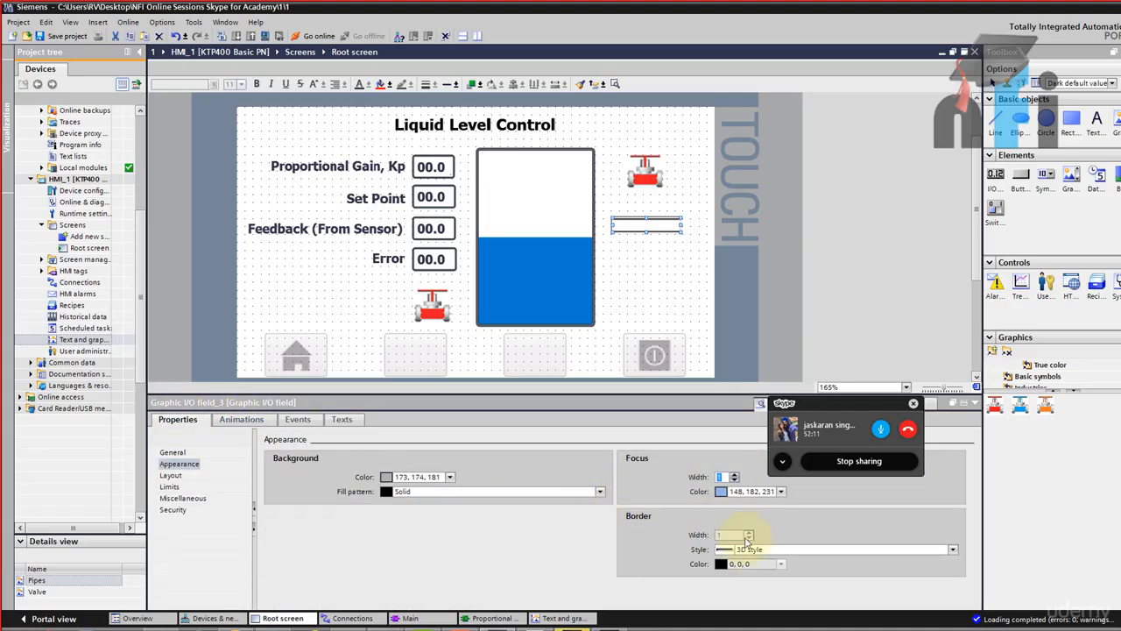
left_click(747, 549)
left_click(738, 561)
left_click(488, 491)
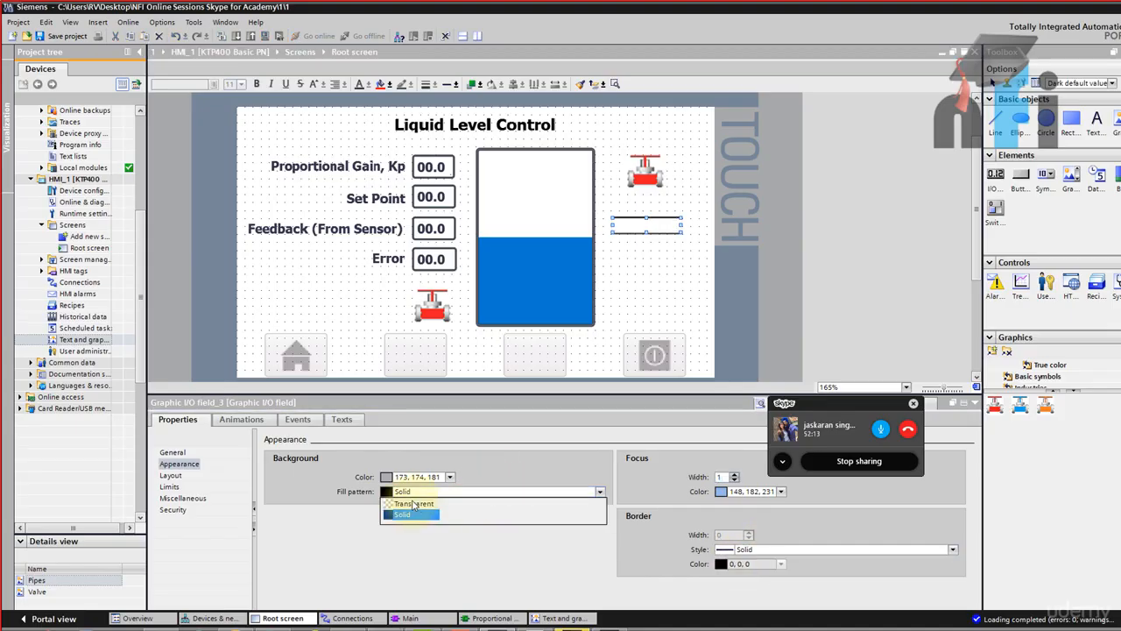
left_click(413, 504)
Place pipe graphics on both sides of the upper valve and bring the valve to the front
left_click_drag(679, 231, 646, 177)
left_click(710, 186)
left_click(693, 178)
key("ctrl+v")
right_click(646, 178)
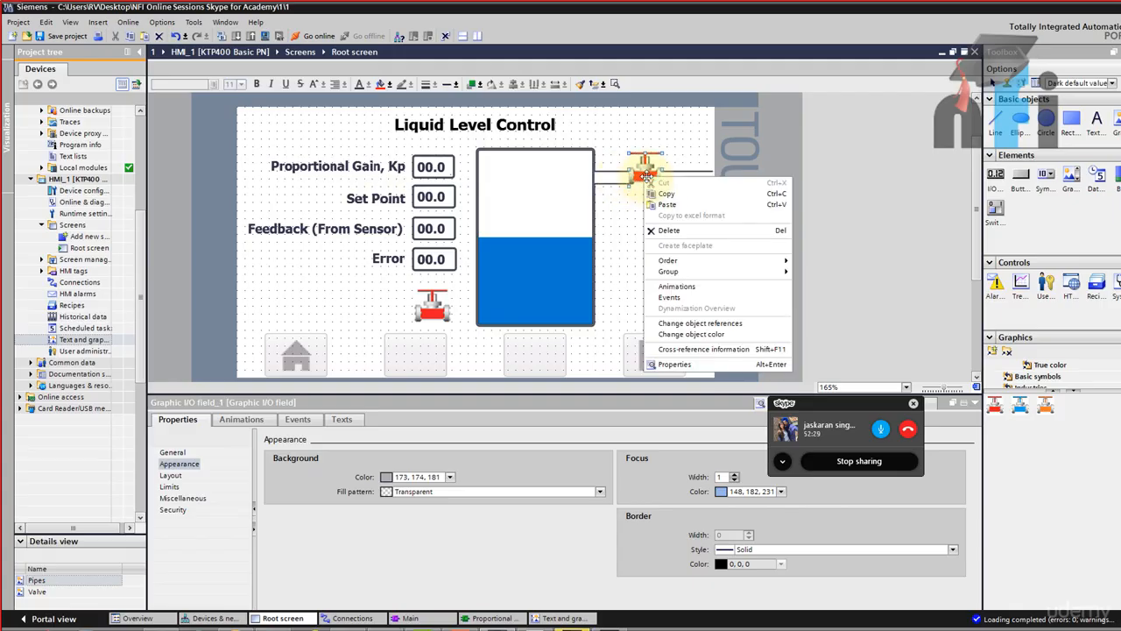
mouse_move(752, 279)
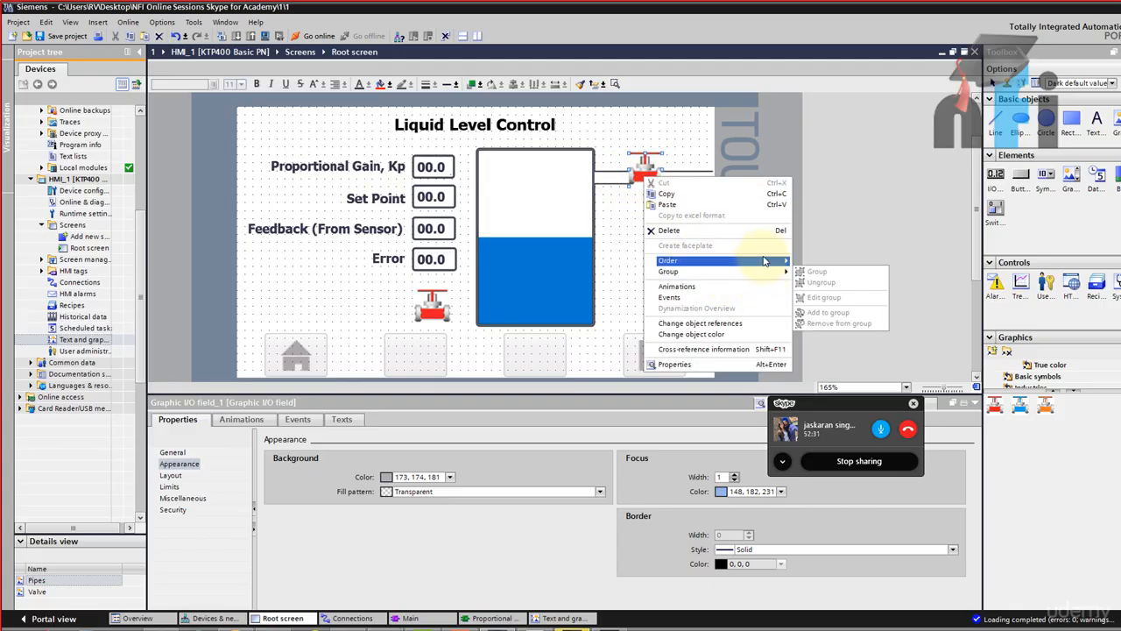
left_click(823, 261)
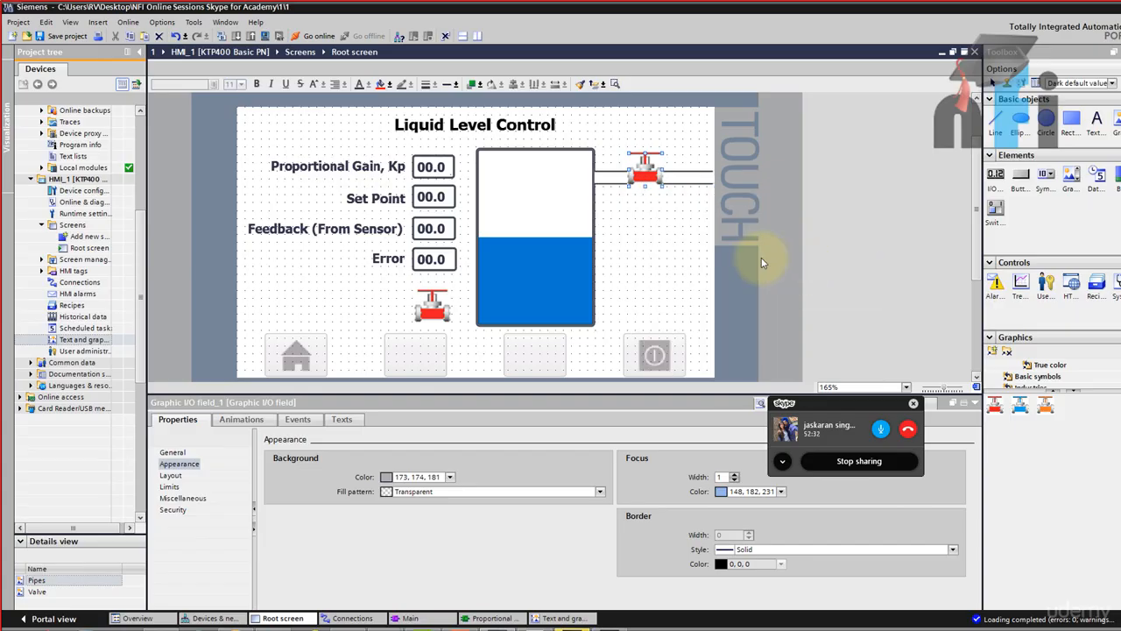
Nudge the two pipe graphics beside the upper valve slightly upward to line up with the valve body
left_click(653, 214)
left_click(679, 182)
key("Up")
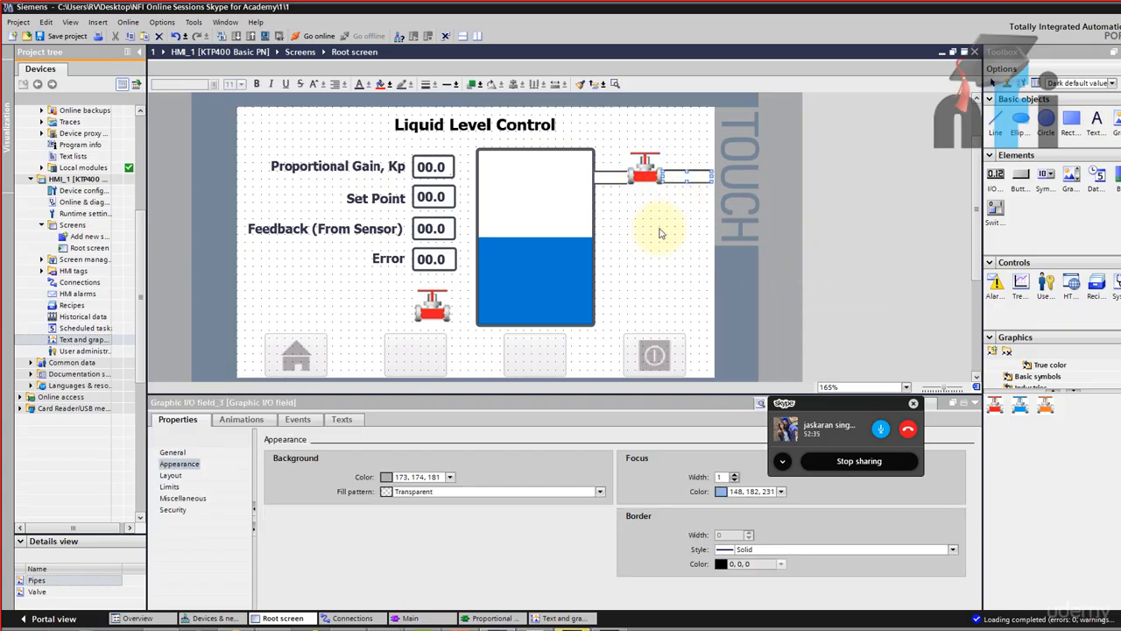
left_click(661, 232)
left_click(608, 178)
left_click(678, 220)
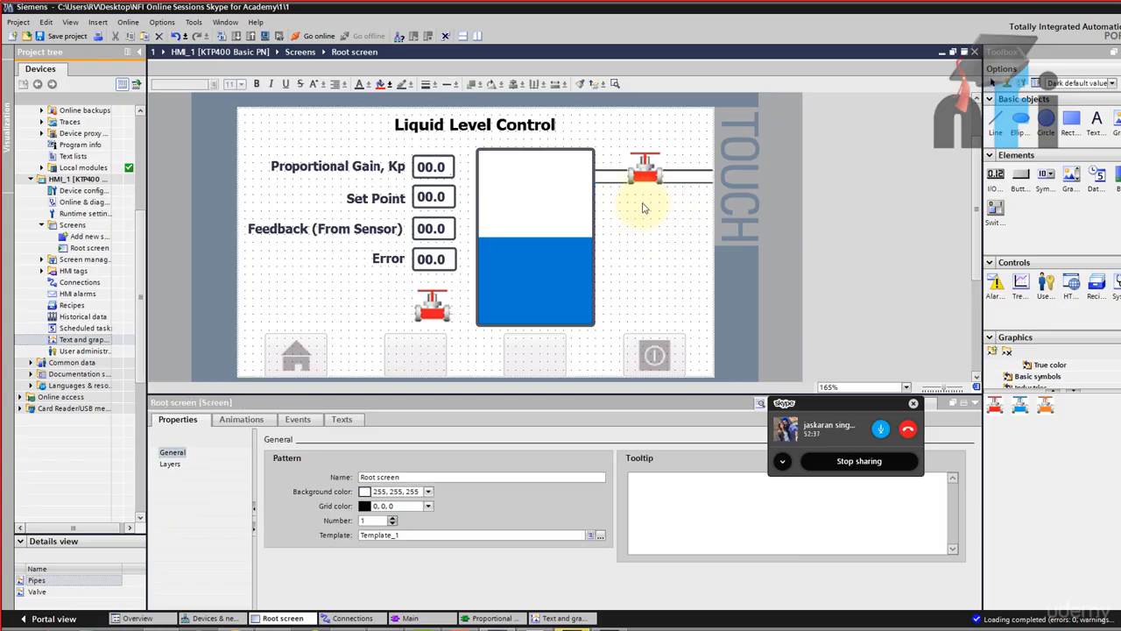
Copy the pipe graphic to both sides of the lower valve and bring that valve to the front
left_click(616, 178)
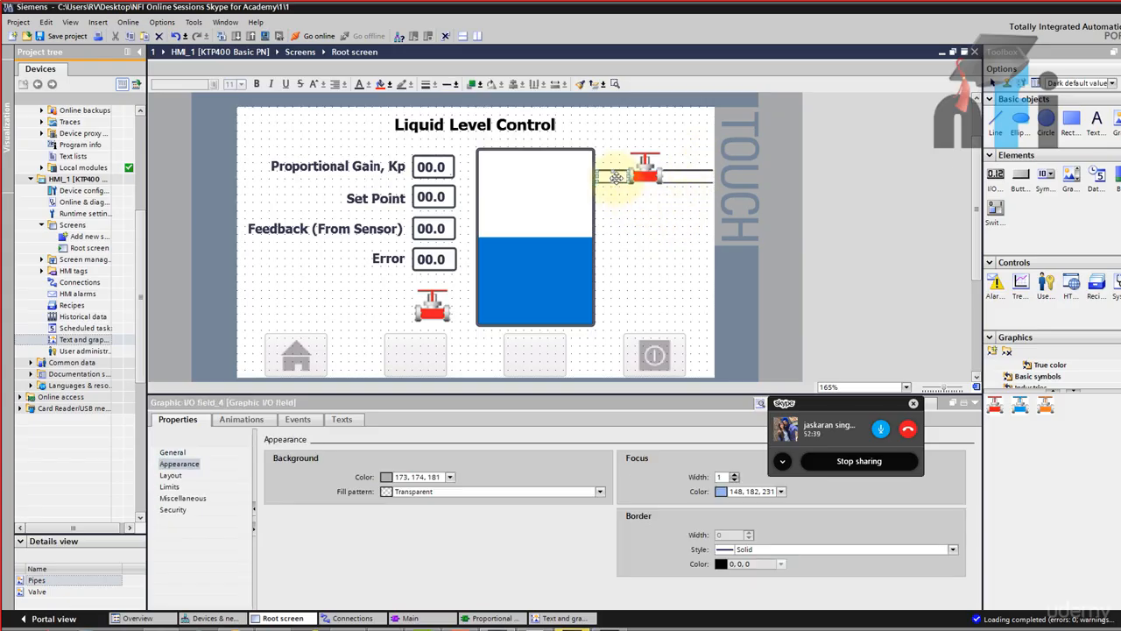
left_click_drag(617, 180, 240, 306)
left_click(470, 319)
left_click(421, 309)
right_click(423, 316)
mouse_move(560, 405)
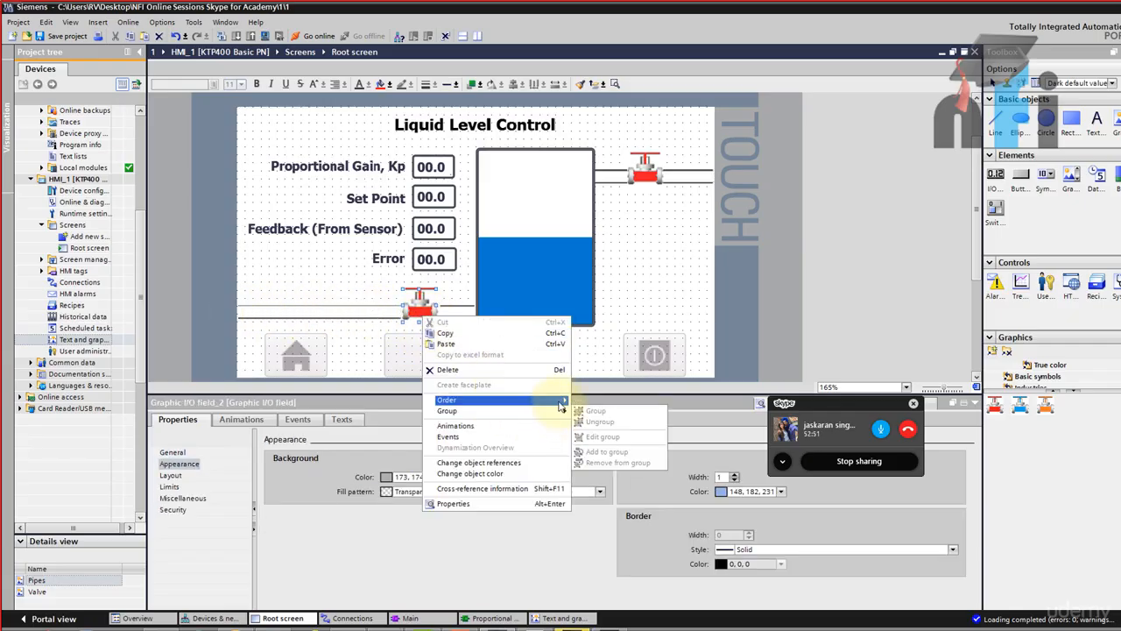
left_click(600, 401)
Extend the pipe graphics at the lower valve so they reach the tank's edge and the valve body
left_click(454, 313)
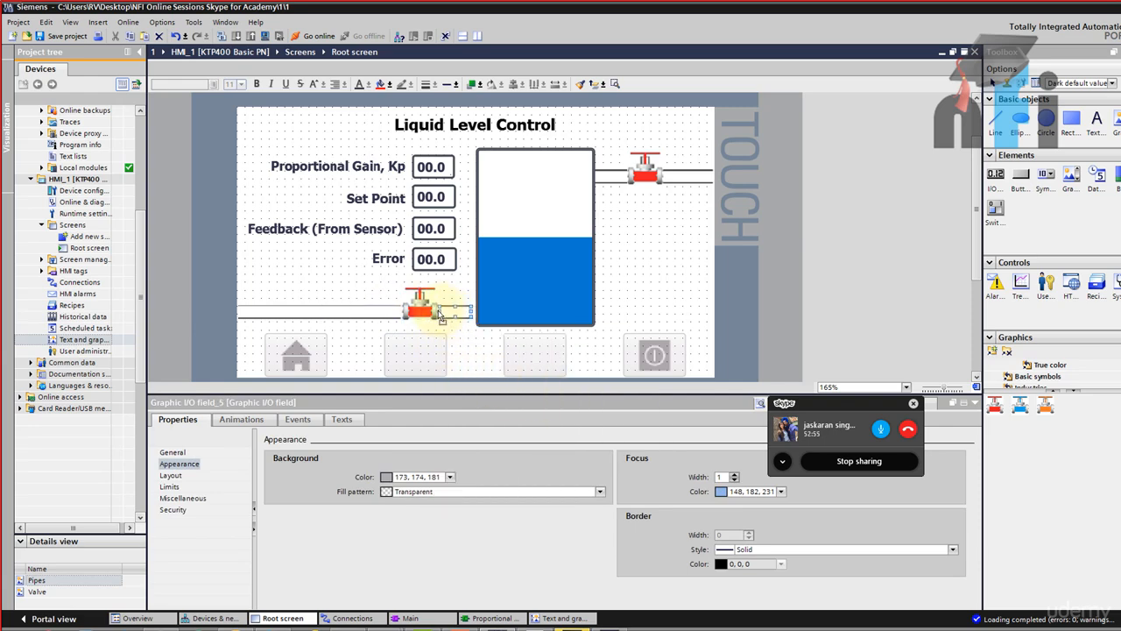
left_click_drag(469, 310, 475, 310)
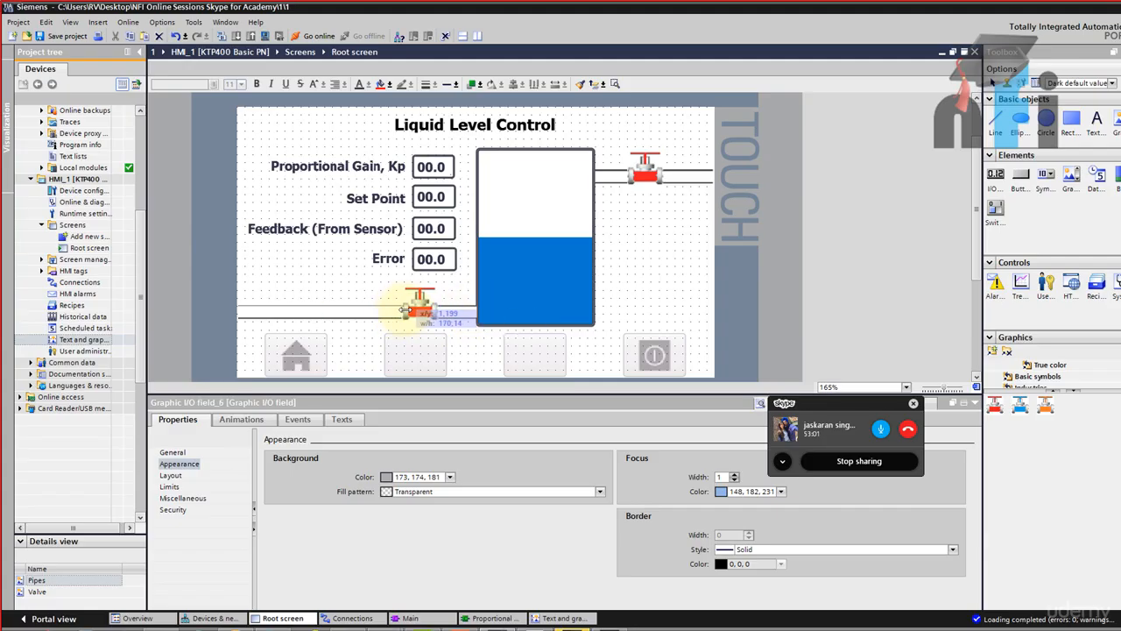
left_click(493, 292)
right_click(492, 295)
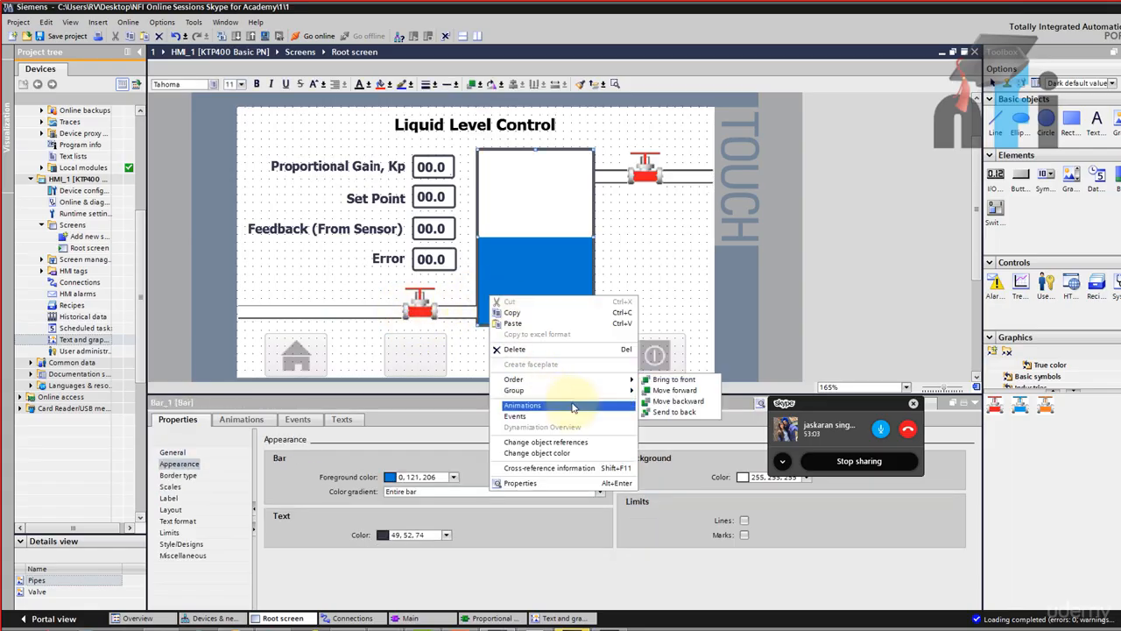
left_click(631, 301)
left_click(629, 298)
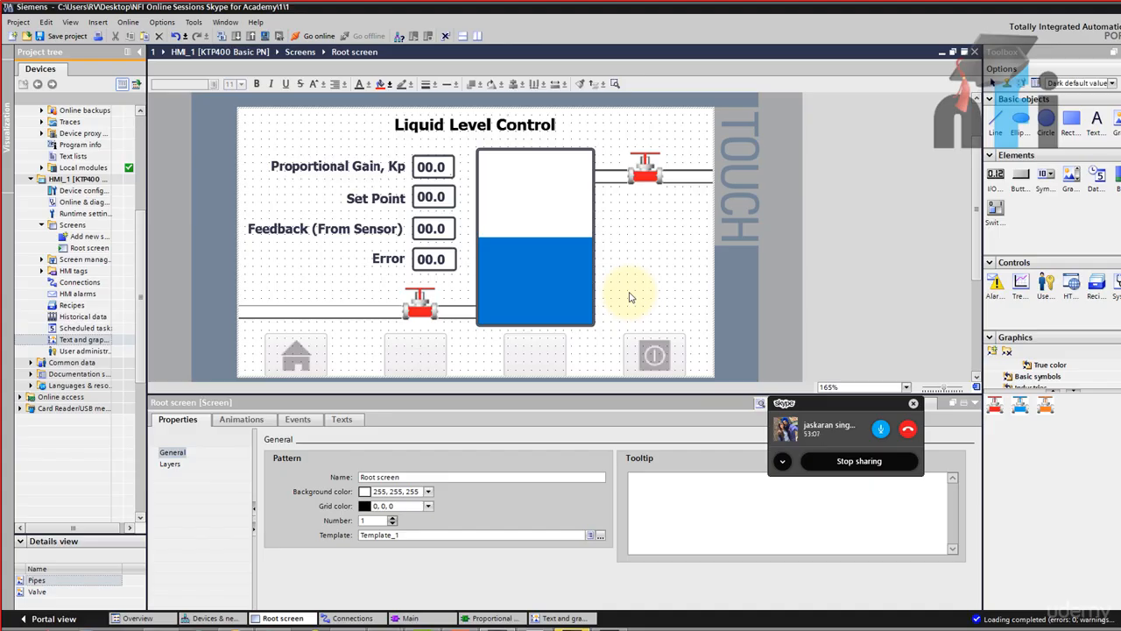
Assign PLC tag Tag_7 (%QD30) to the pipe graphic between the tank and the upper valve
left_click(678, 177)
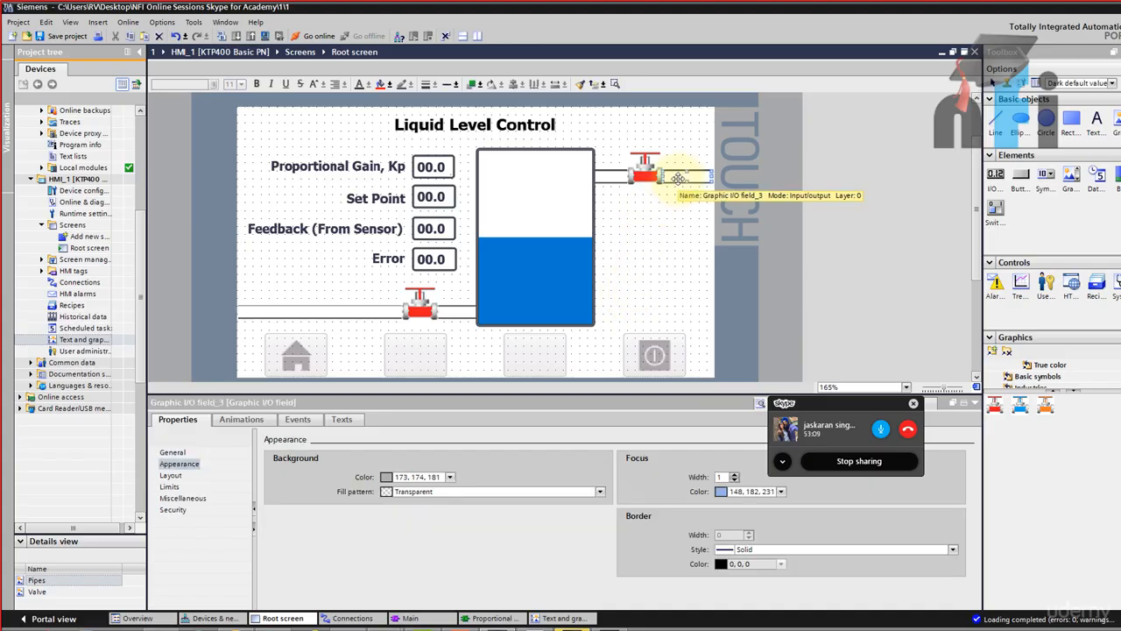
left_click(613, 176)
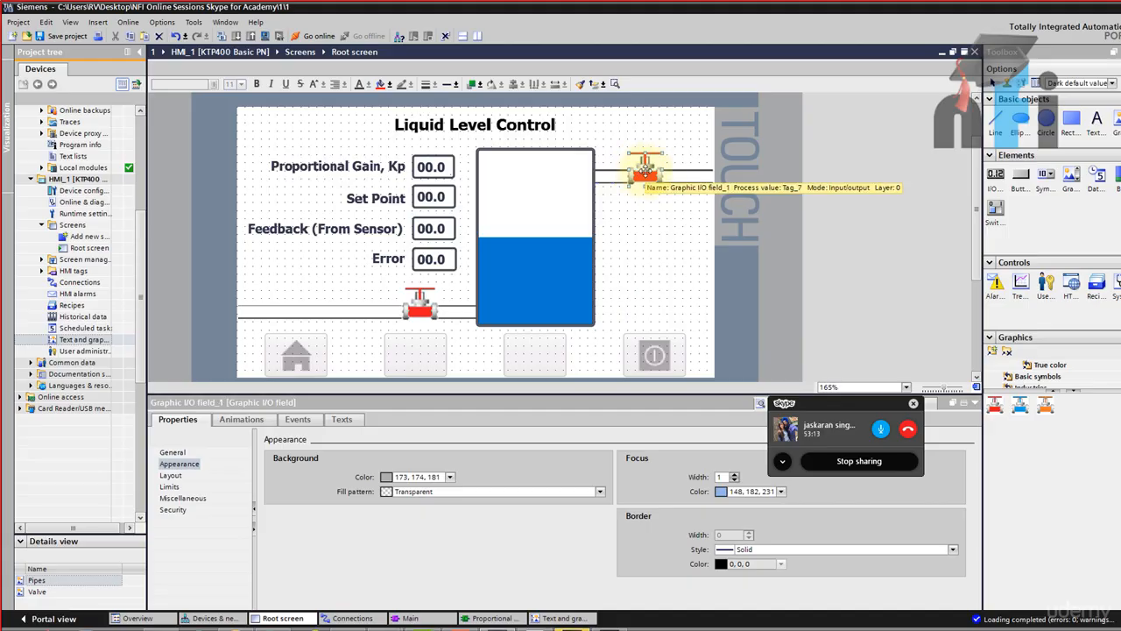
left_click(655, 177)
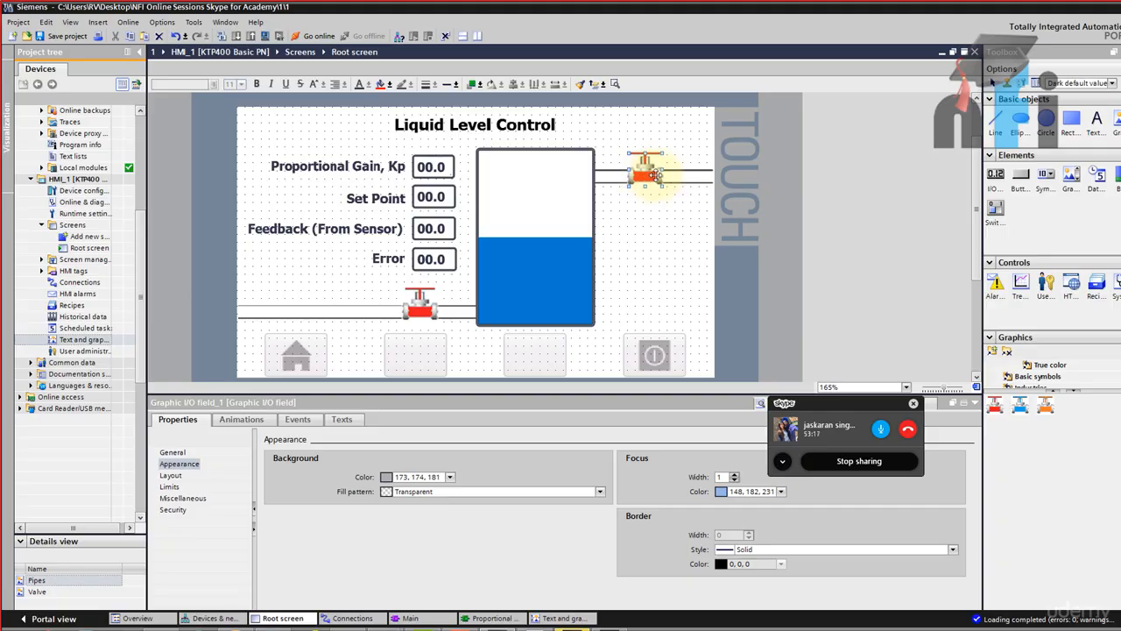
left_click(620, 177)
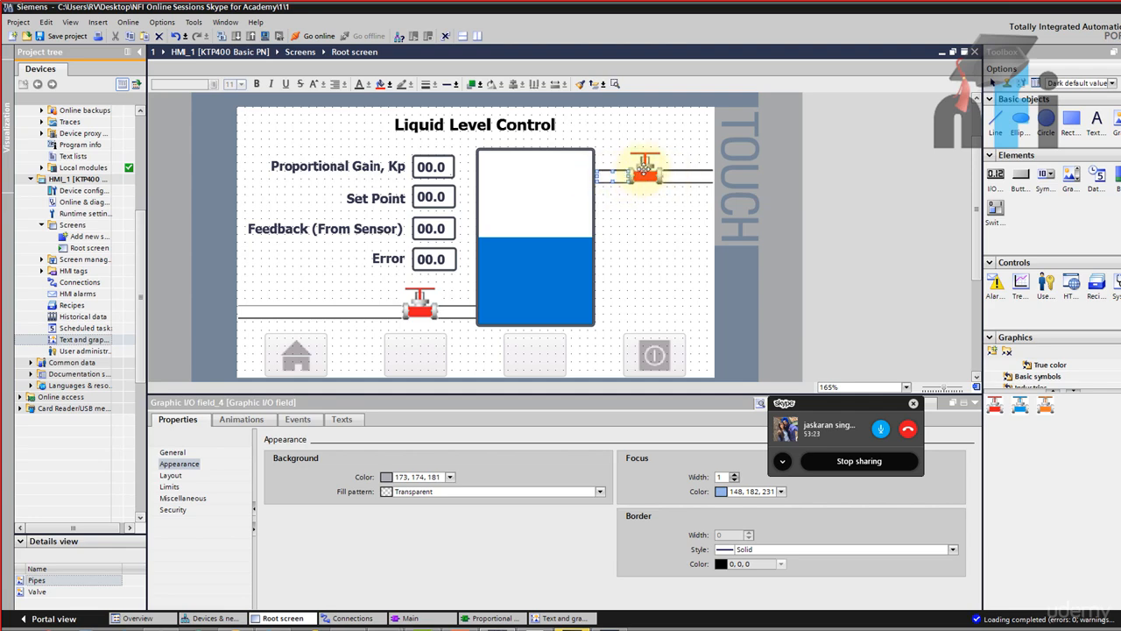
left_click(168, 452)
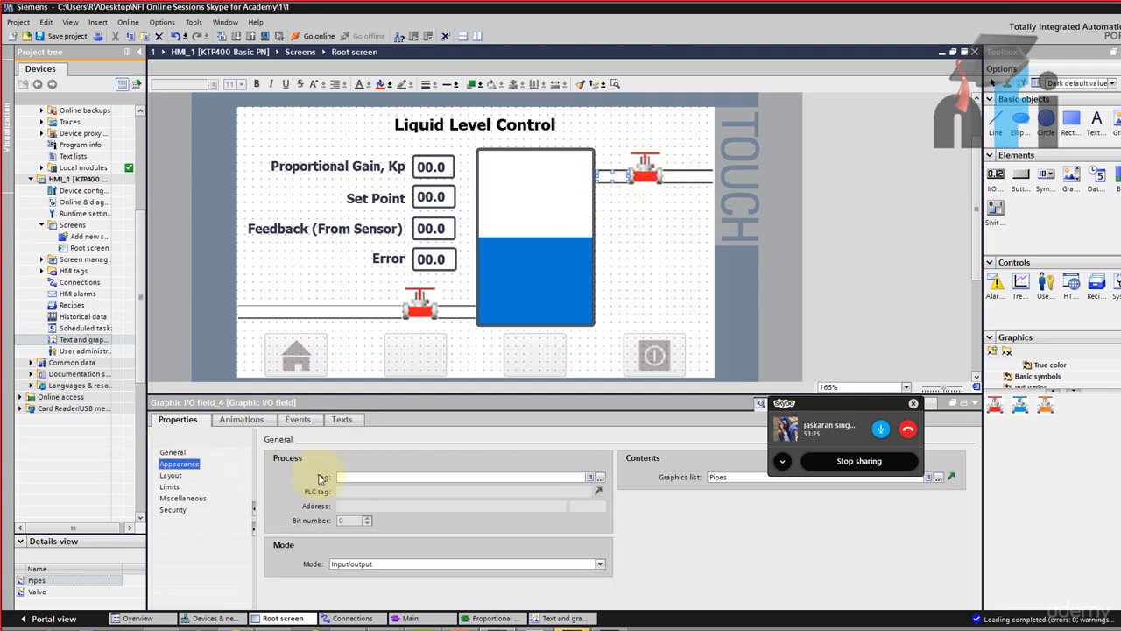
left_click(590, 477)
left_click(599, 478)
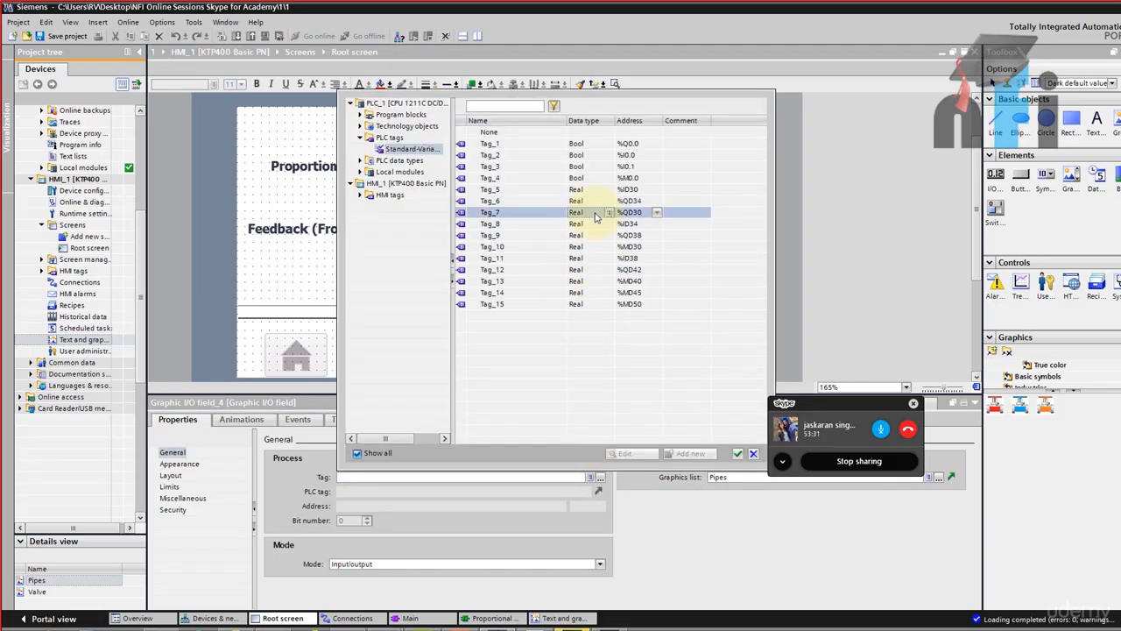
left_click_drag(825, 410, 918, 472)
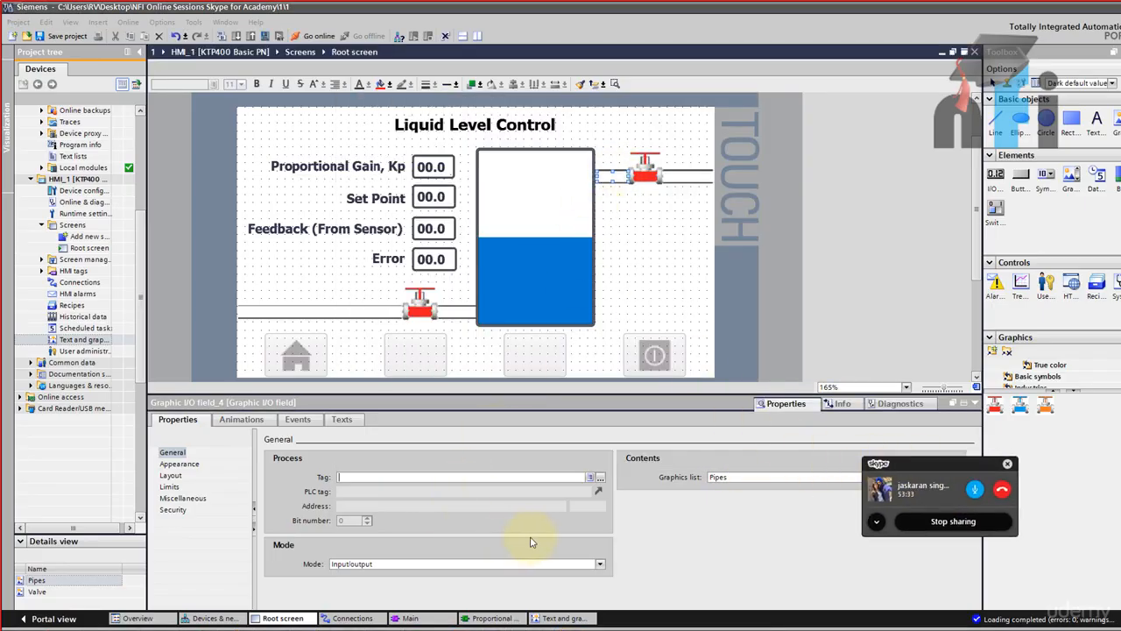
left_click(600, 477)
left_click(618, 212)
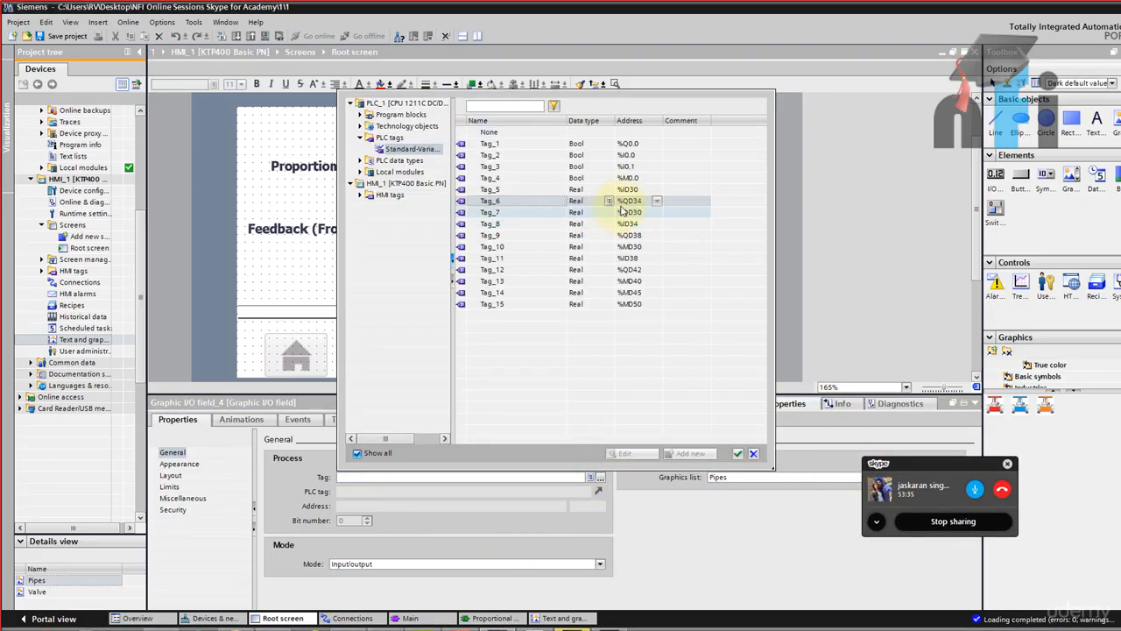
left_click(738, 454)
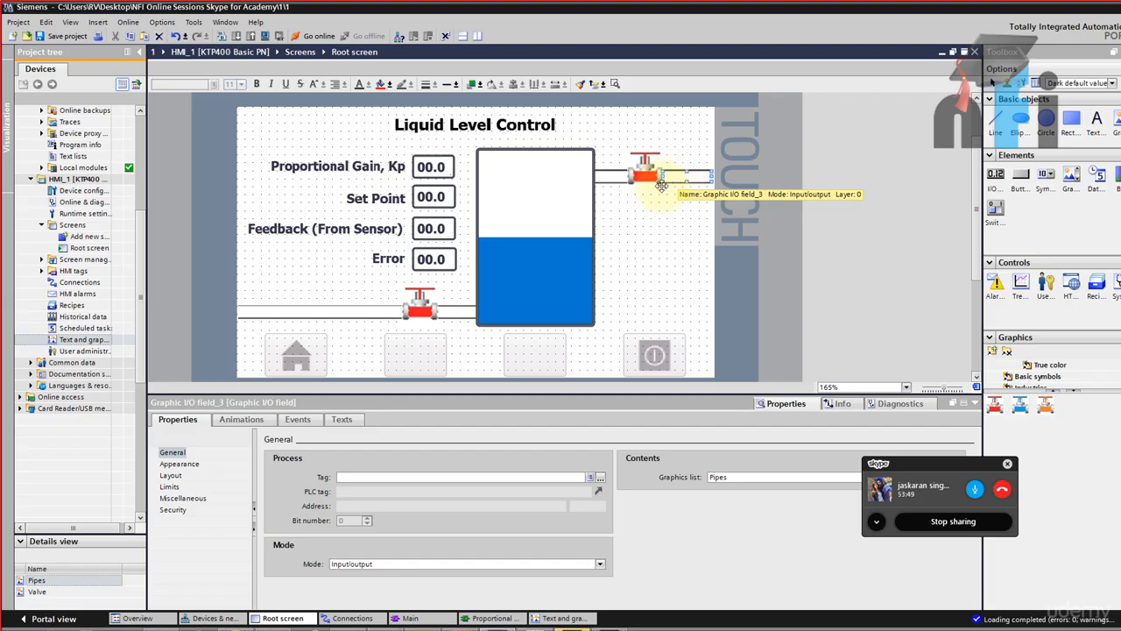
Delete the pipe graphic on the upper valve's outer side and draw a rectangle in its place
left_click(673, 197)
left_click(681, 175)
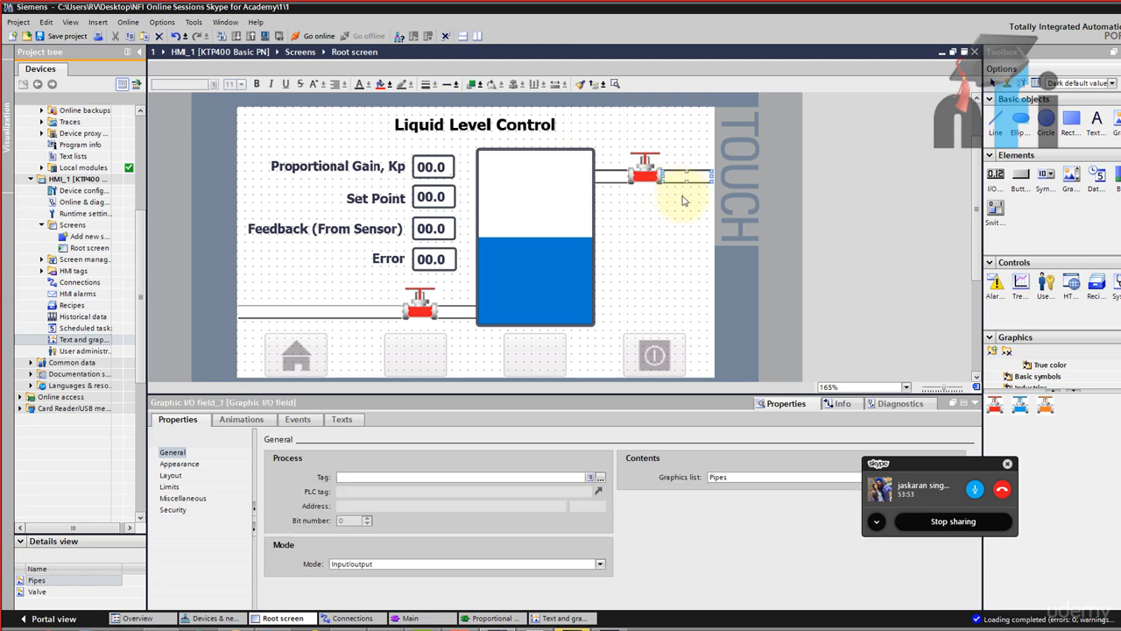
left_click(681, 200)
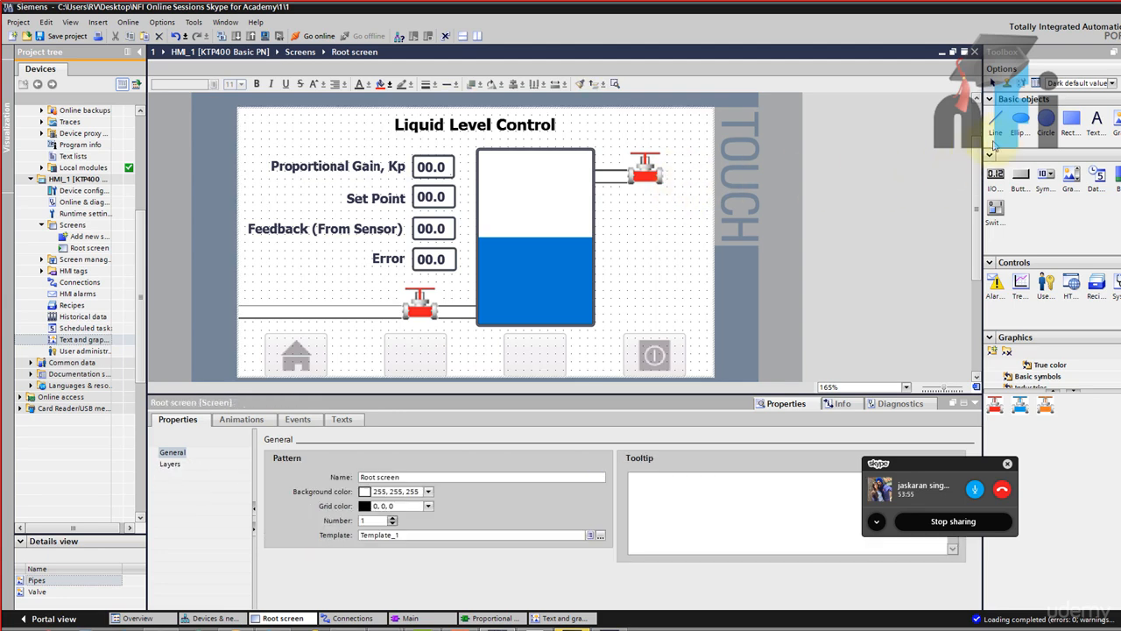
left_click(1070, 121)
left_click_drag(597, 195, 712, 175)
left_click(679, 189)
left_click(689, 178)
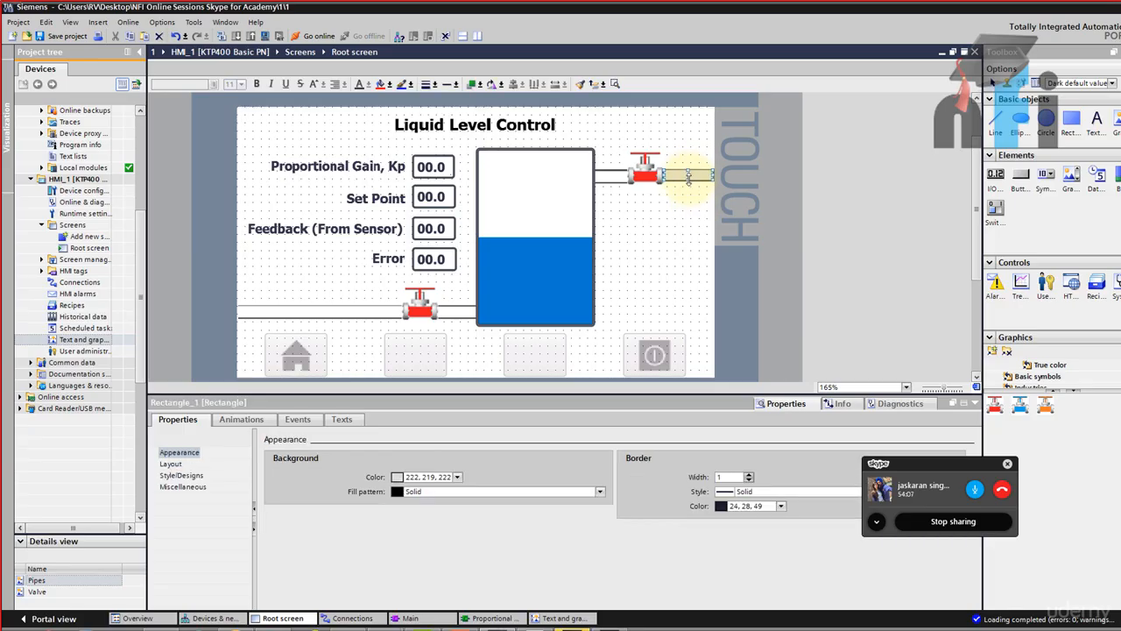
Fill the rectangle beside the upper valve with blue and adjust its height to match the adjoining pipe
left_click(456, 477)
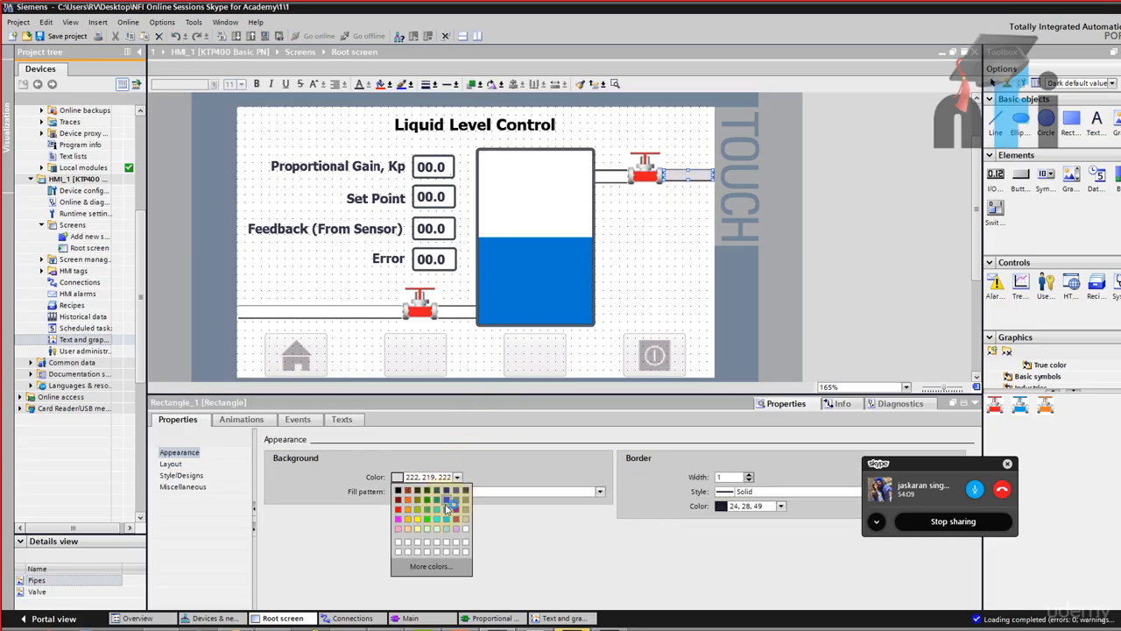
left_click(447, 511)
left_click(748, 480)
left_click(748, 476)
left_click(674, 170)
left_click(684, 180)
left_click(613, 166)
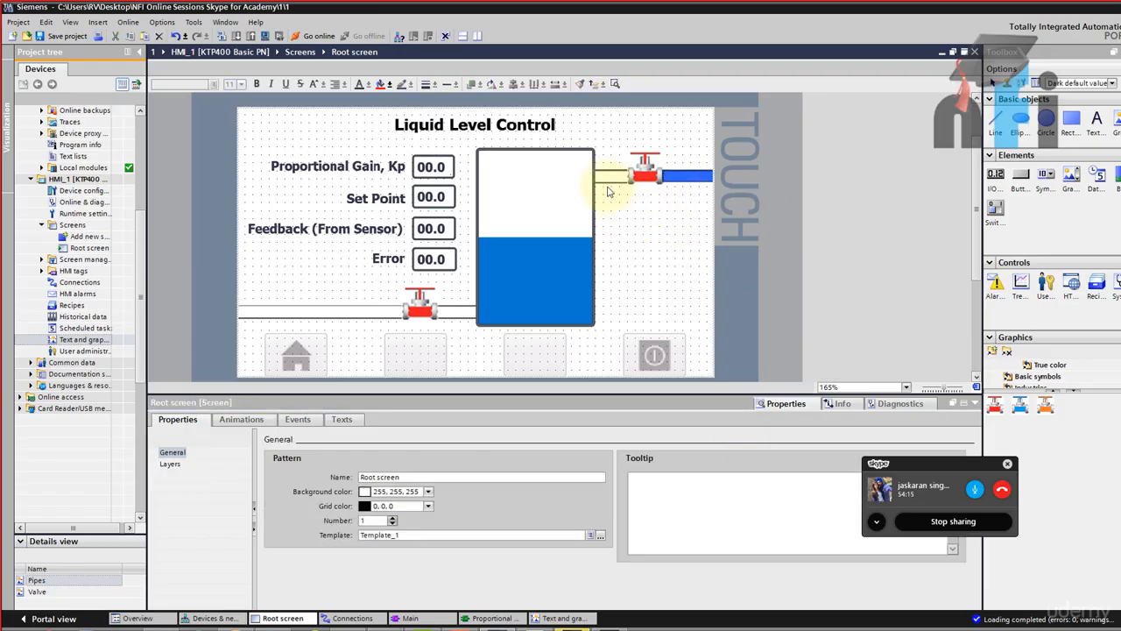
Select the pipe graphic between the lower valve and the tank
left_click(613, 176)
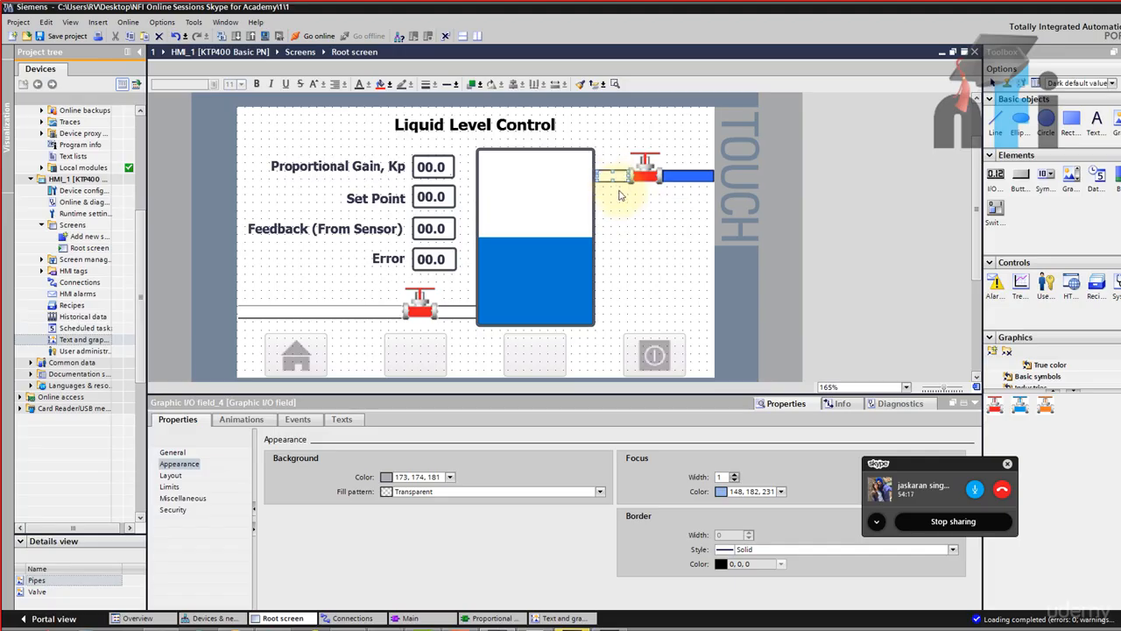
left_click(633, 207)
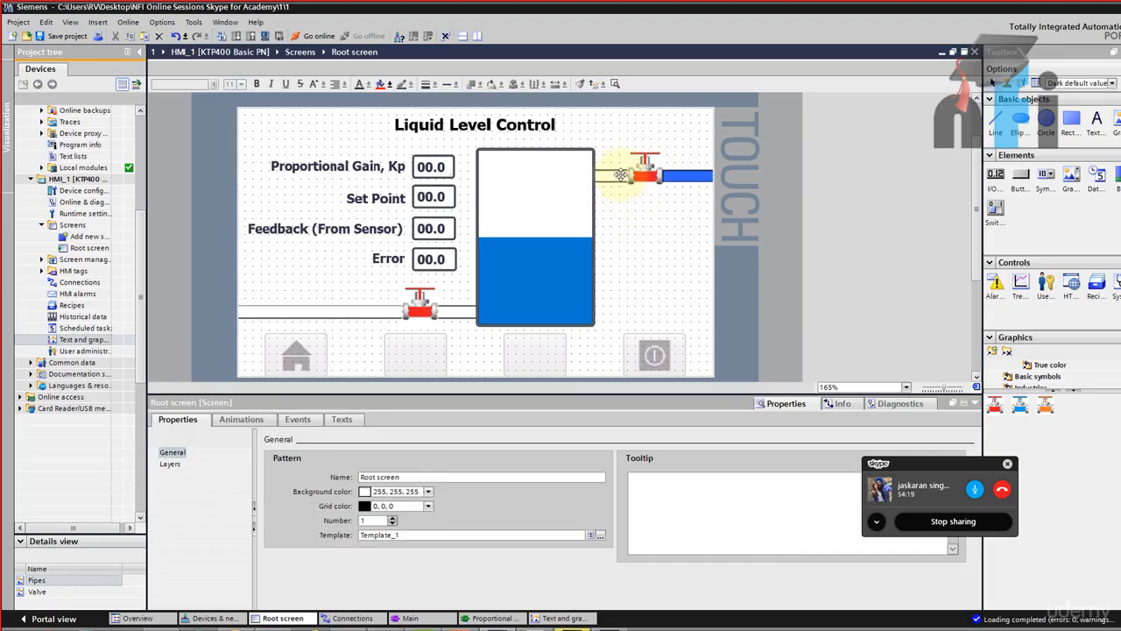
left_click(452, 314)
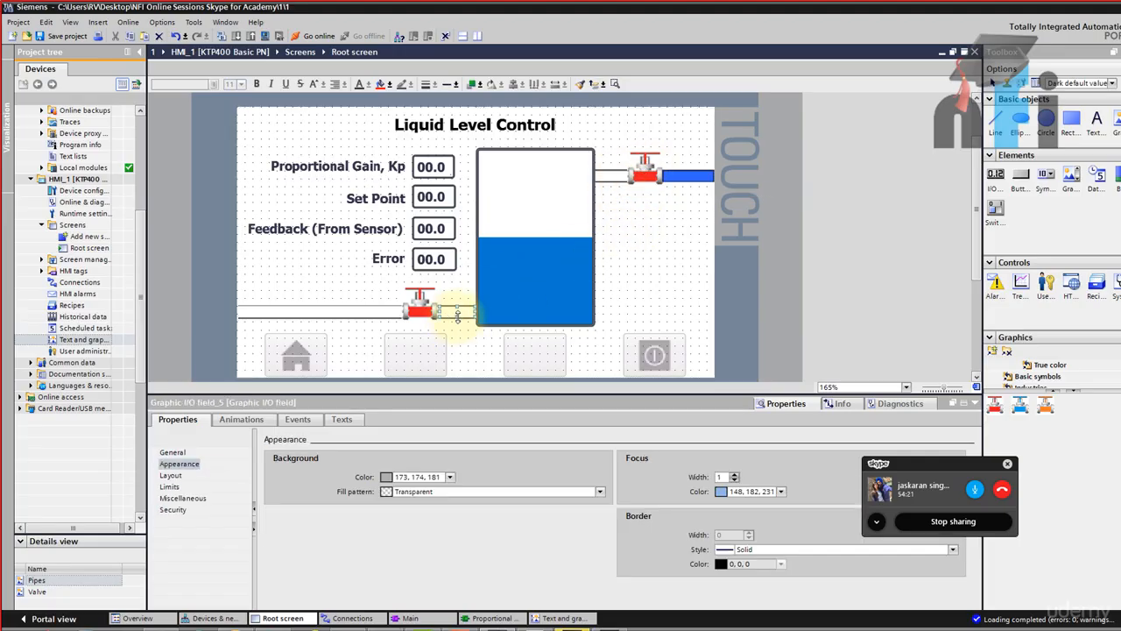
Try to cover the short pipe section between the lower valve and the tank with a copy of the blue rectangle
left_click_drag(457, 315, 424, 311)
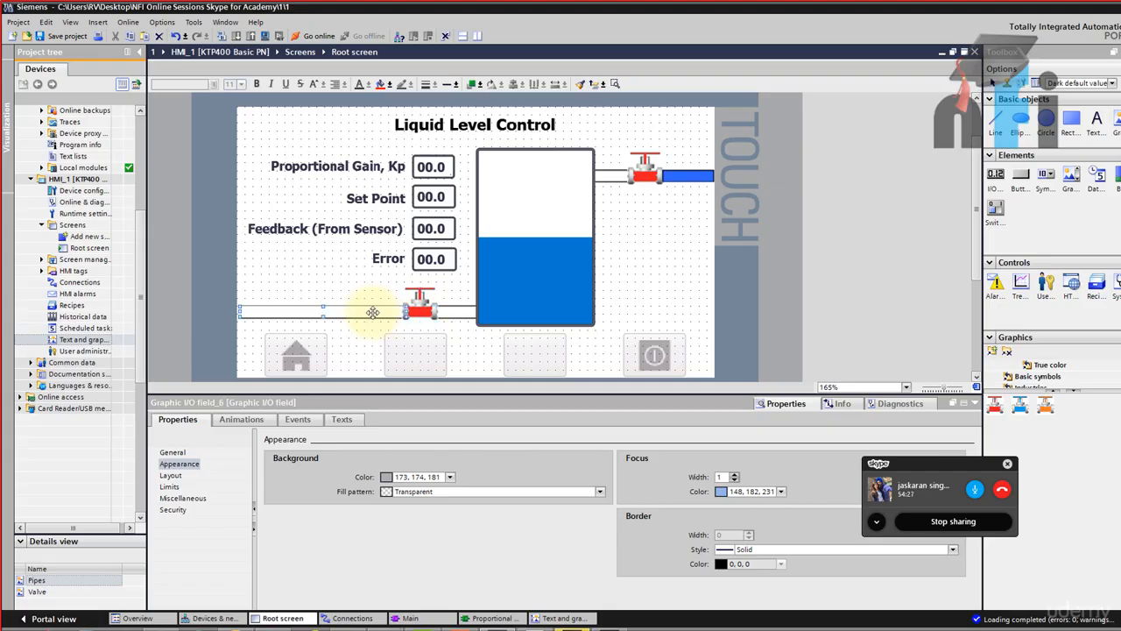
left_click(458, 315)
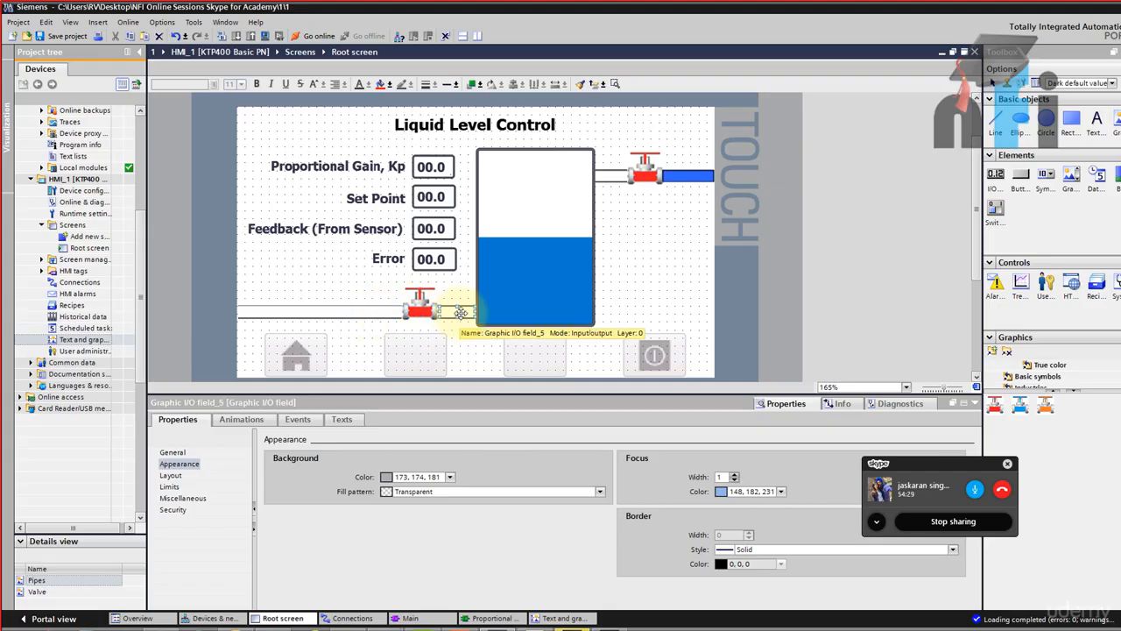
left_click(690, 176)
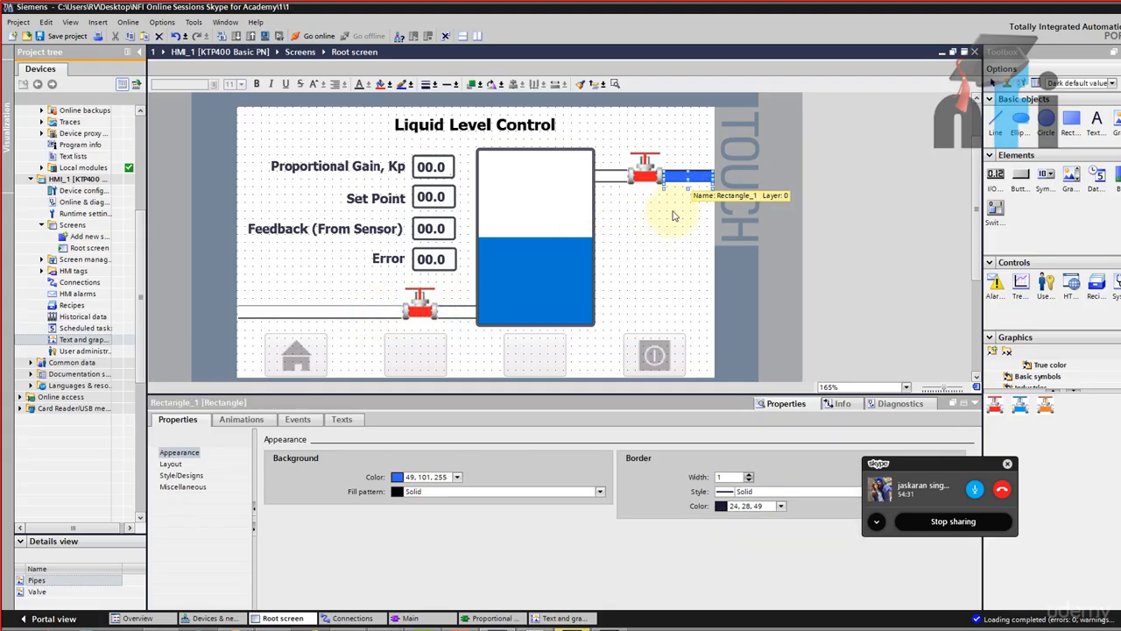
left_click_drag(677, 179, 625, 278)
left_click(458, 315)
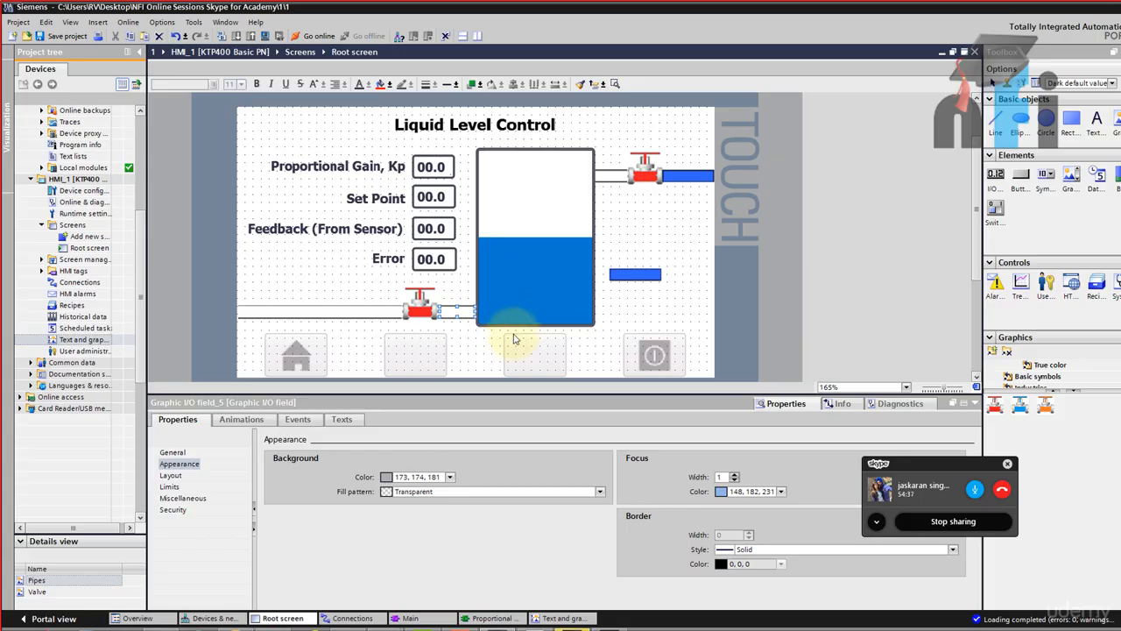
left_click(634, 274)
left_click_drag(635, 274, 455, 306)
left_click(455, 307)
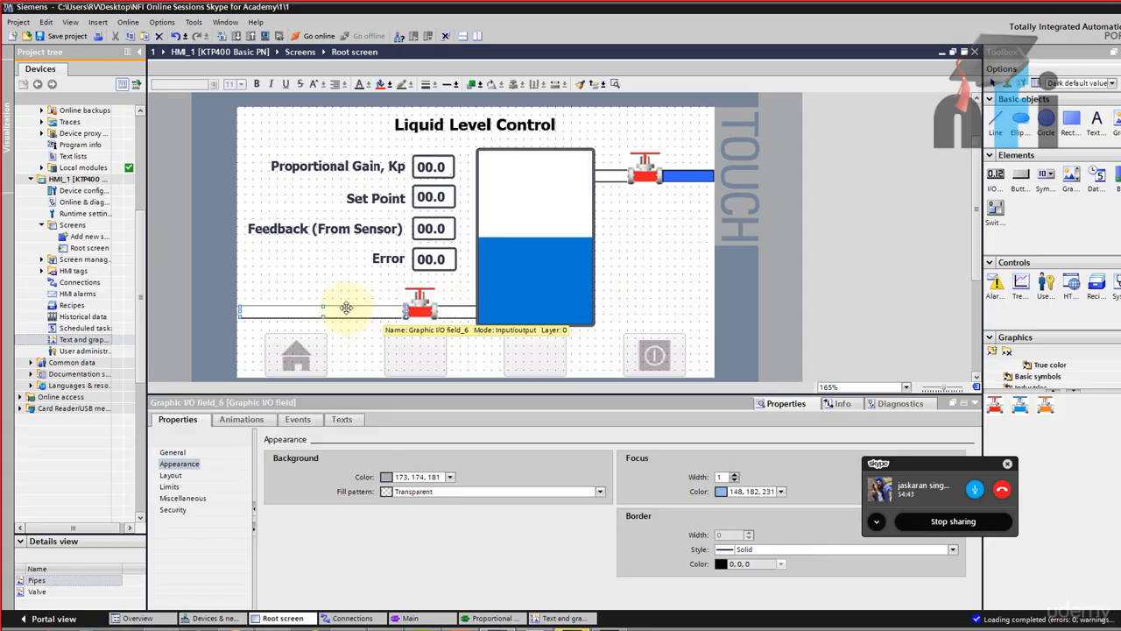
Assign PLC tag Tag_6 (%QD34) as the process tag of the long pipe's graphic I/O field beside the lower valve
left_click(408, 308)
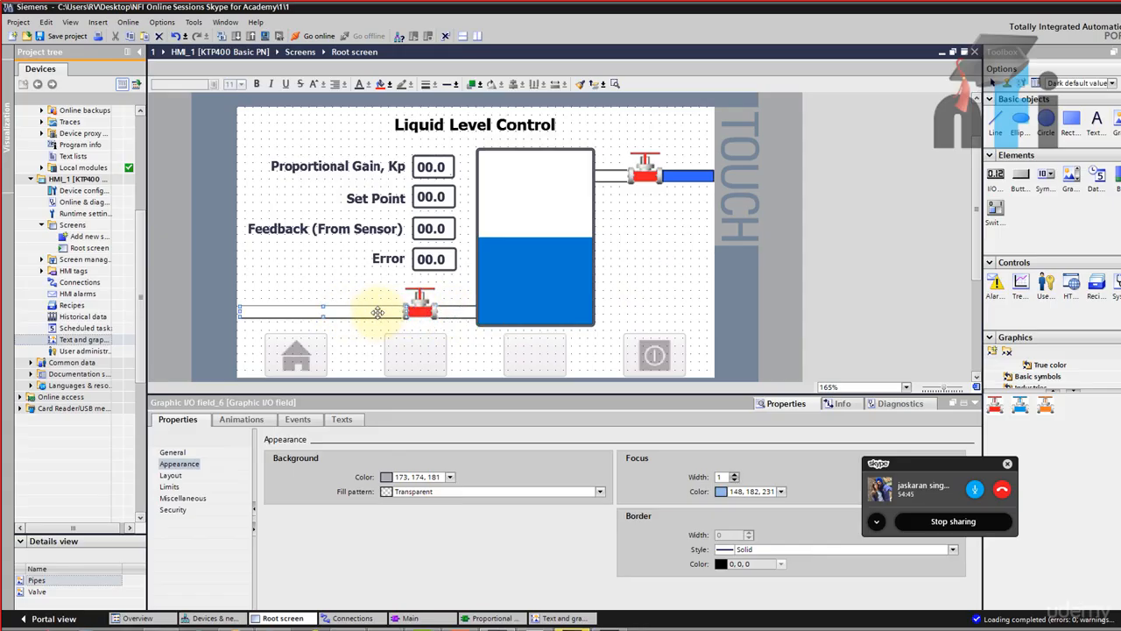
left_click(171, 452)
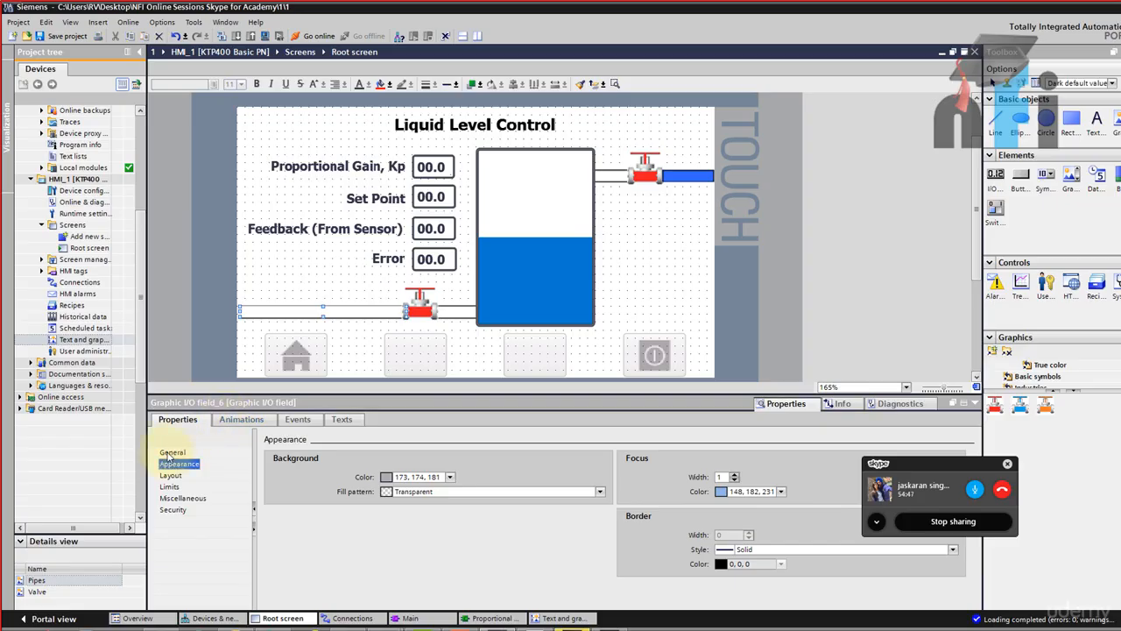
left_click(600, 477)
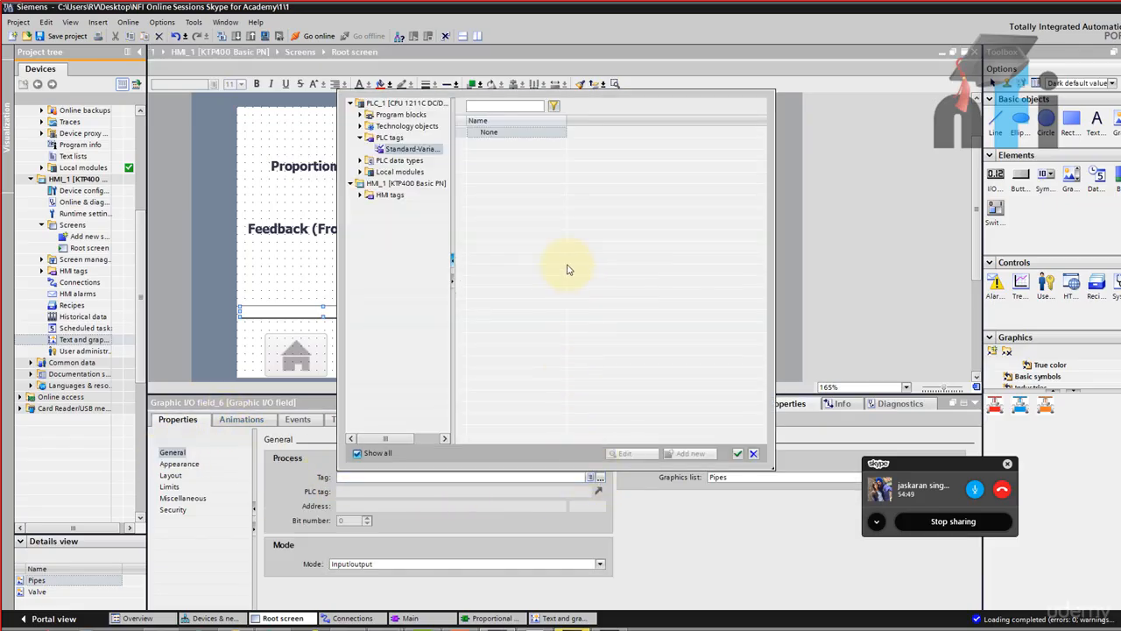
left_click(618, 269)
left_click(620, 202)
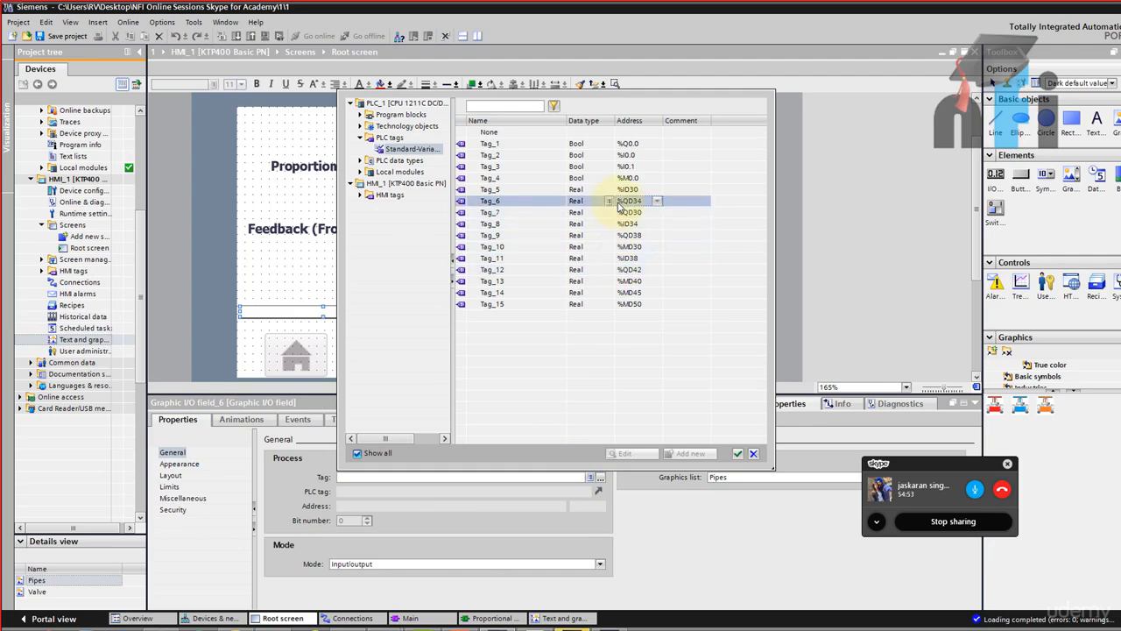
left_click(736, 453)
Start the simulation of HMI_1 and show the RT Simulator beside the FACTORY I/O tank scene
left_click(450, 312)
left_click(457, 307)
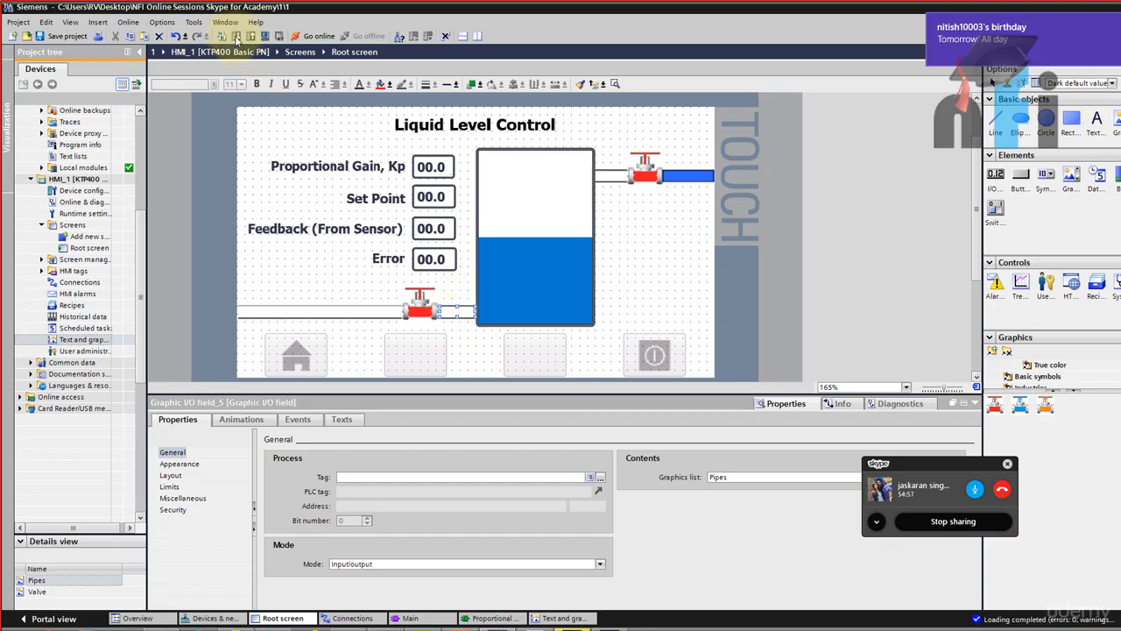
left_click(263, 37)
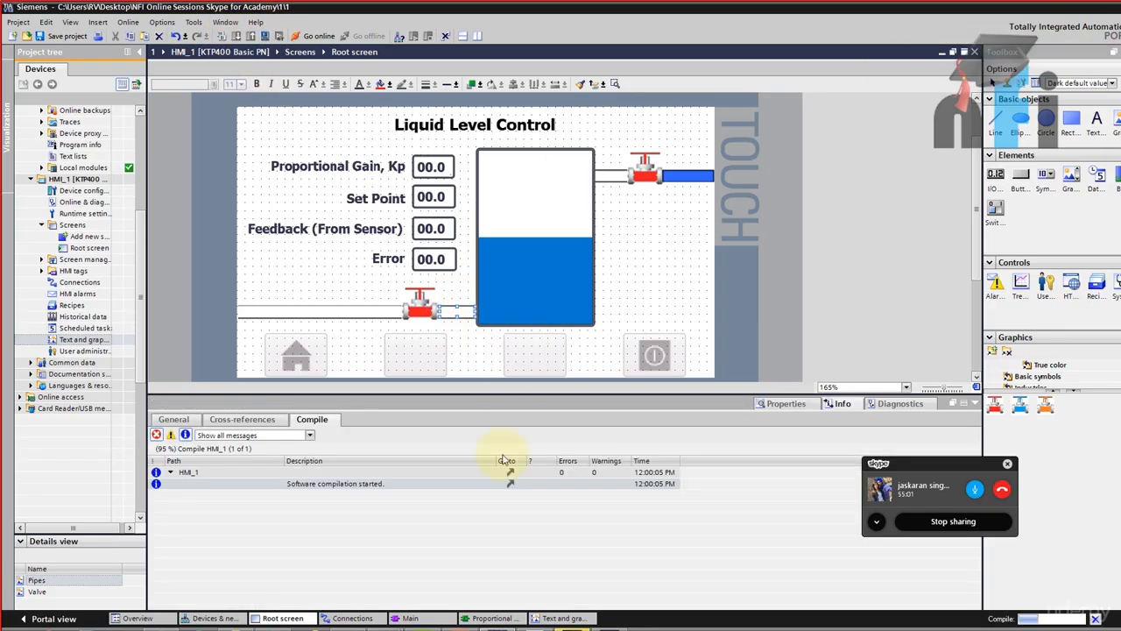
left_click(235, 627)
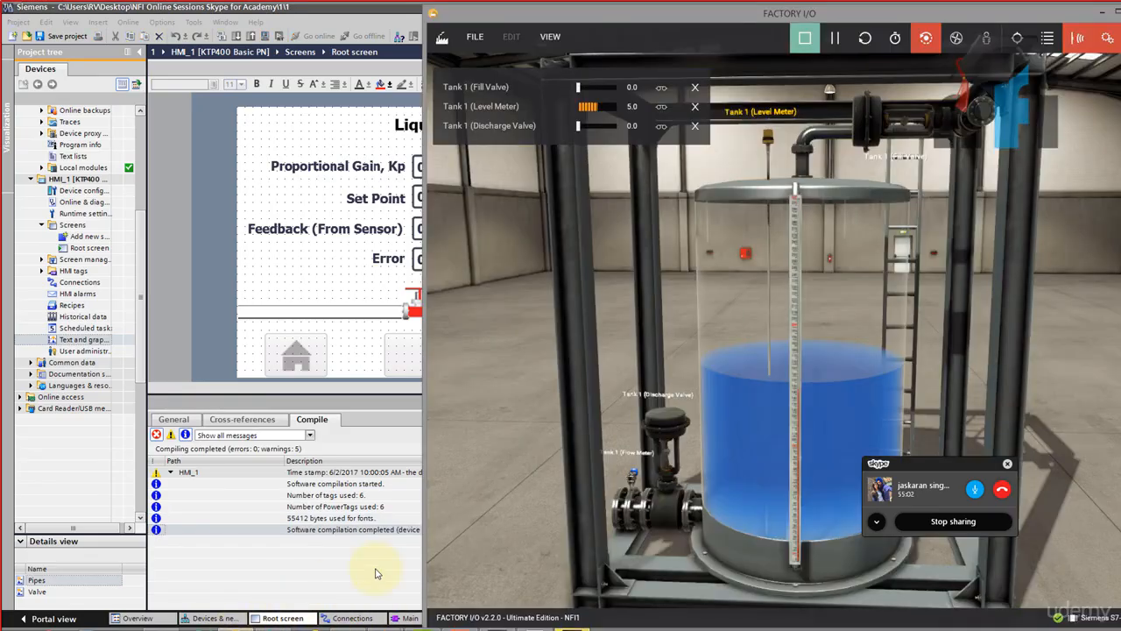
left_click(578, 627)
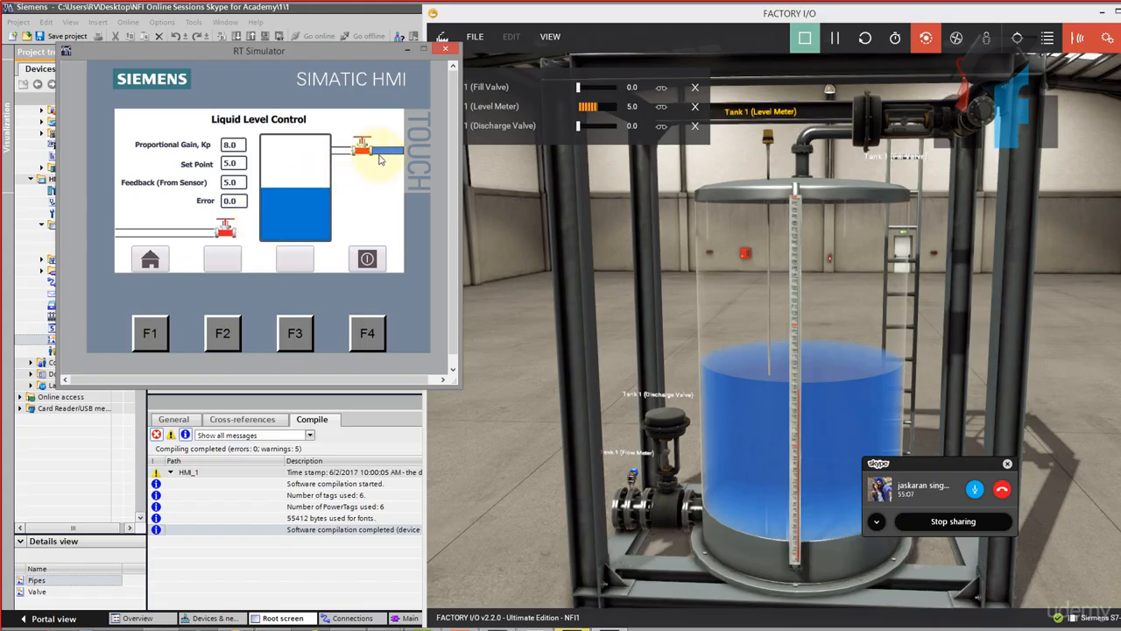
Change the Set Point on the simulated Liquid Level Control screen to 9
left_click(242, 164)
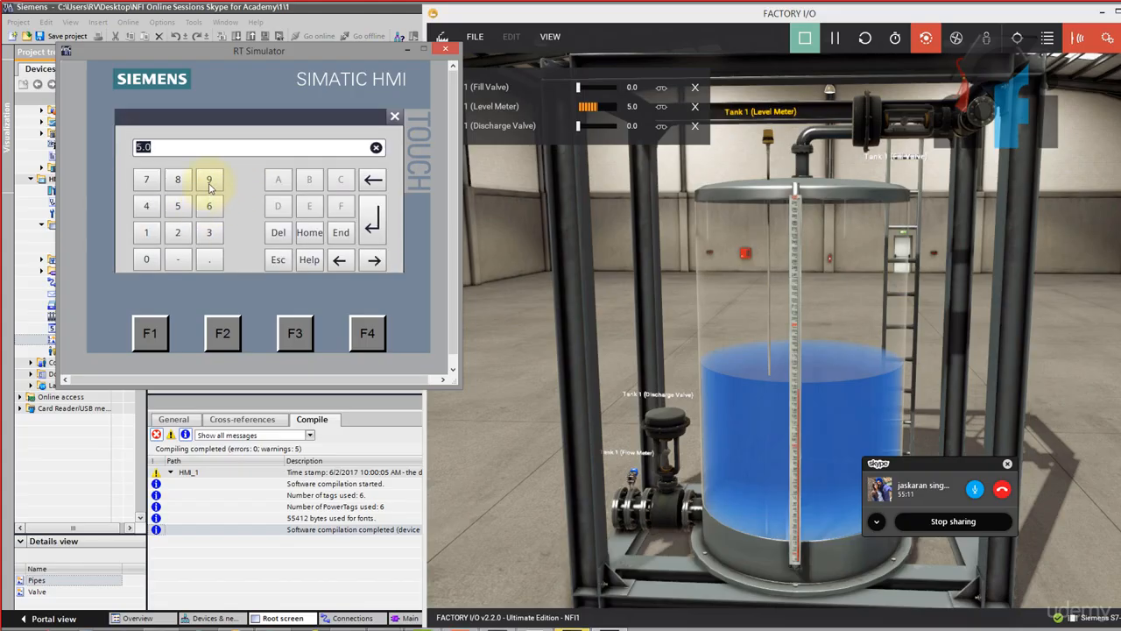
left_click(209, 180)
left_click(371, 229)
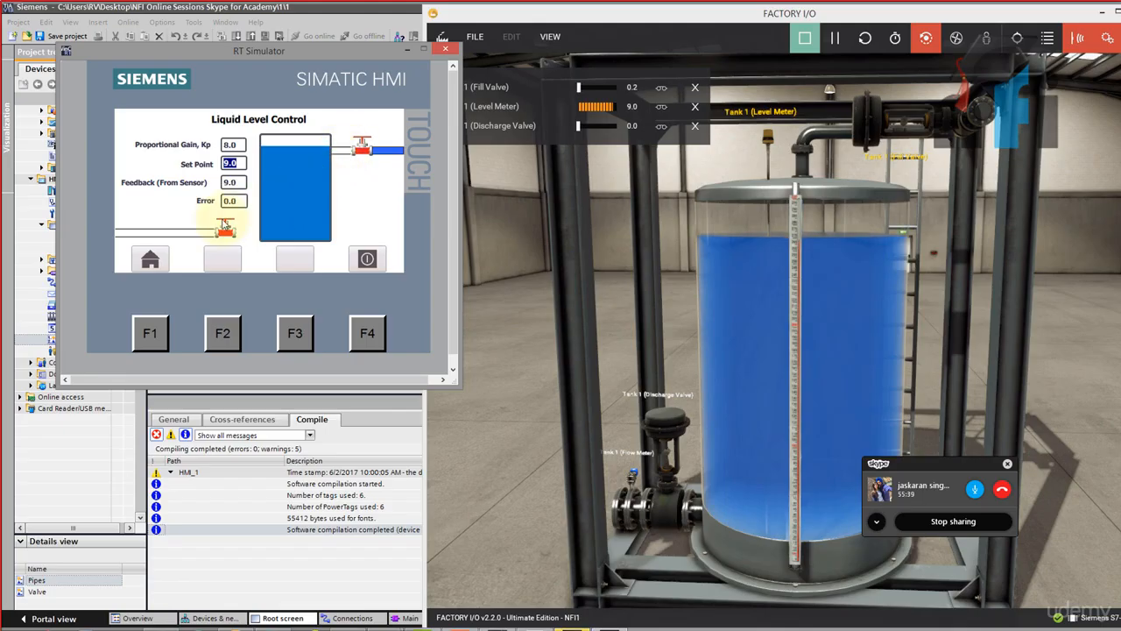
Lower the simulated screen's Set Point to 6 to test the discharge pipe and valve graphics
left_click(233, 164)
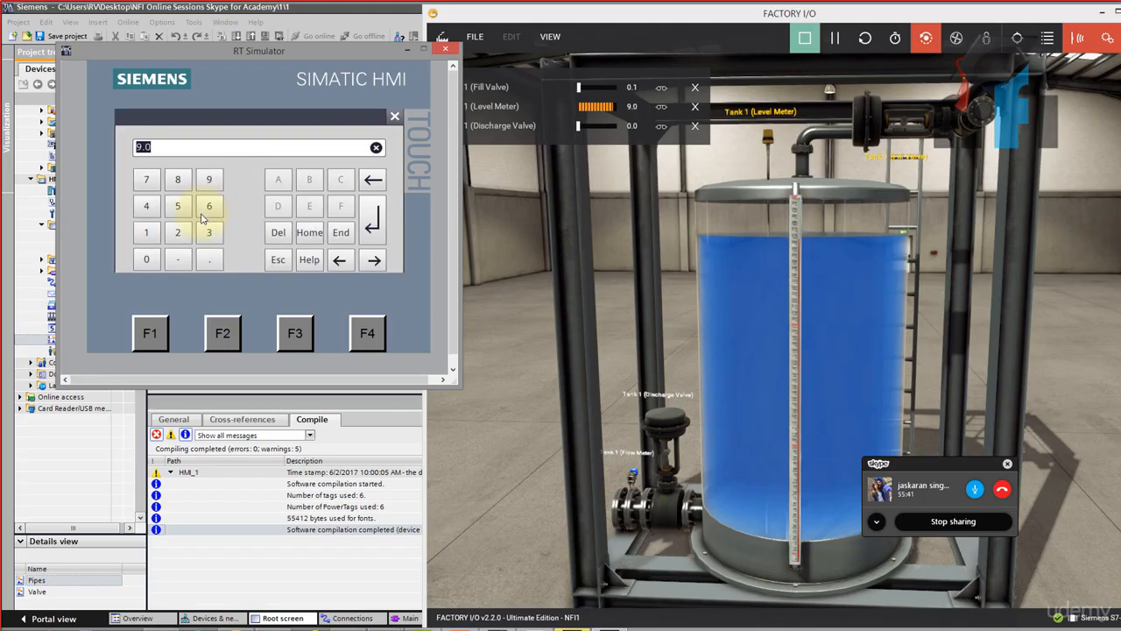
left_click(372, 226)
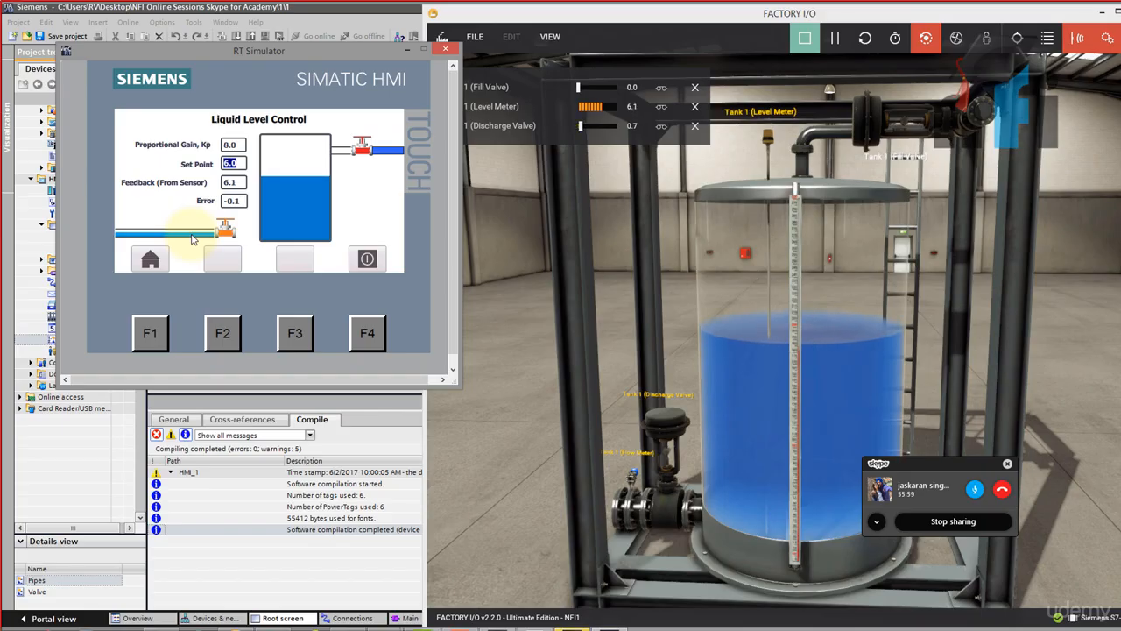
left_click(224, 233)
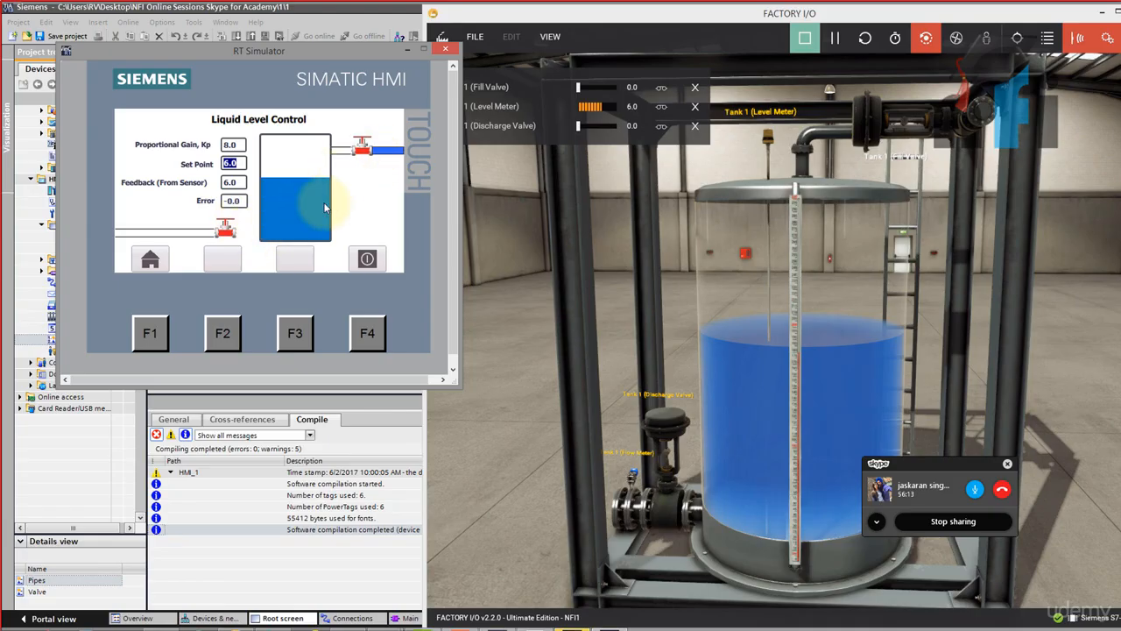
Switch back to TIA Portal and add a graphic list named Pipe2 under HMI_1's text and graphic lists
left_click(407, 49)
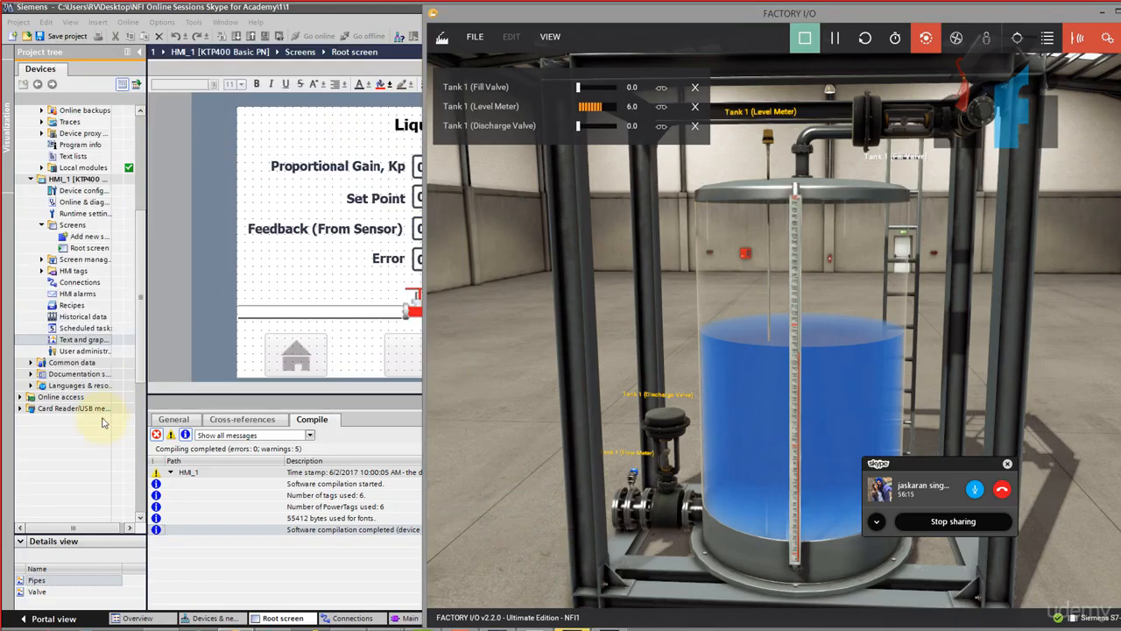
left_click(79, 473)
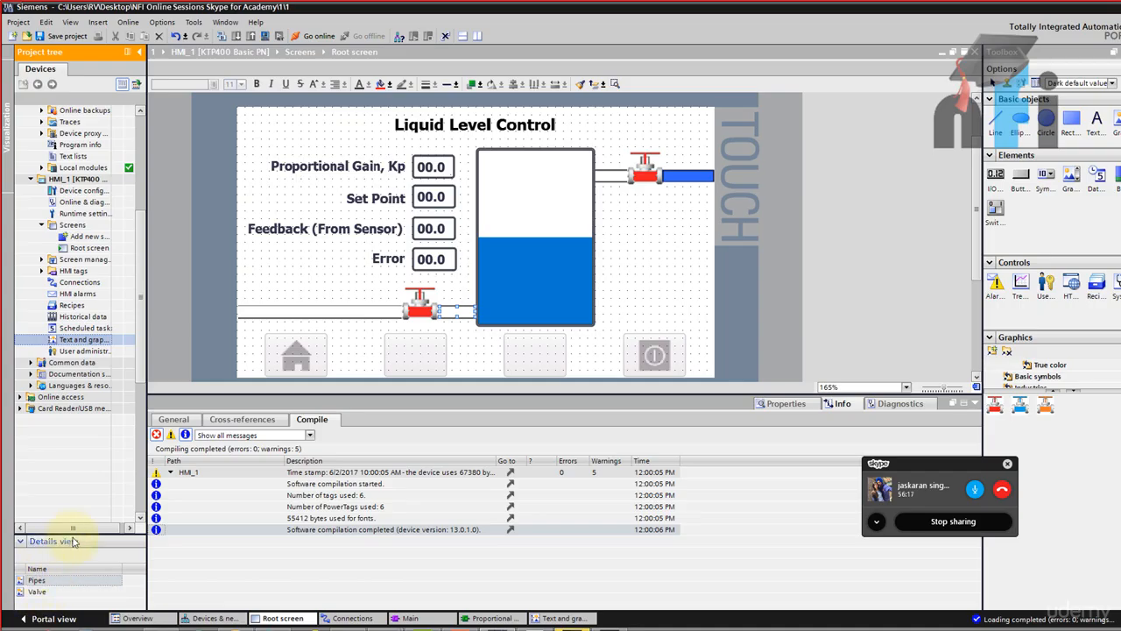
double_click(81, 341)
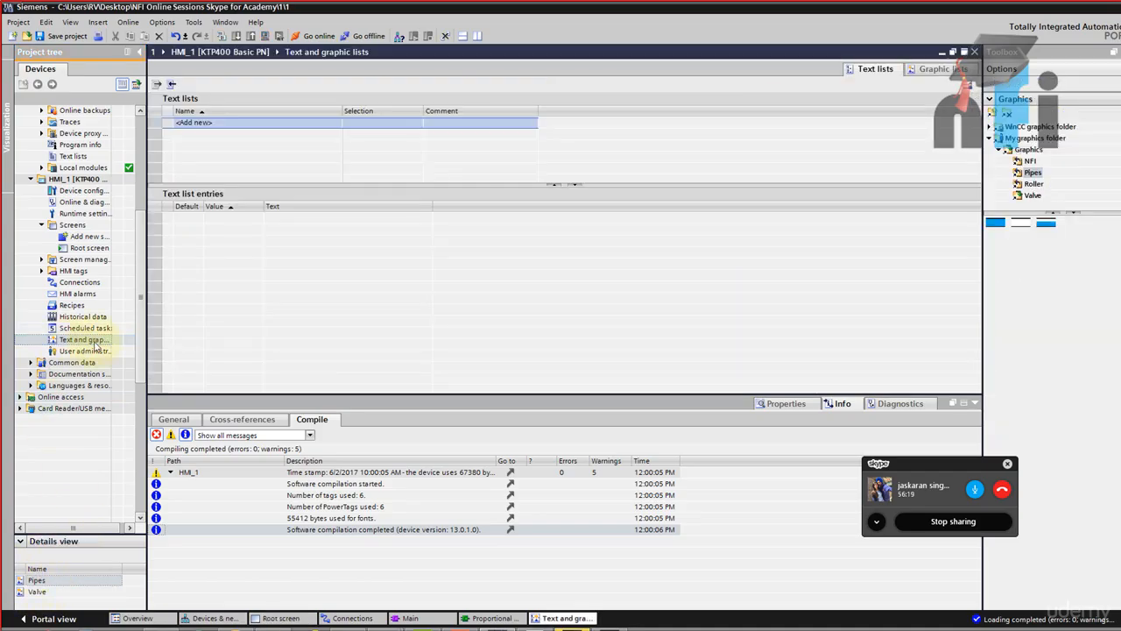
left_click(938, 68)
double_click(201, 145)
type("Pi")
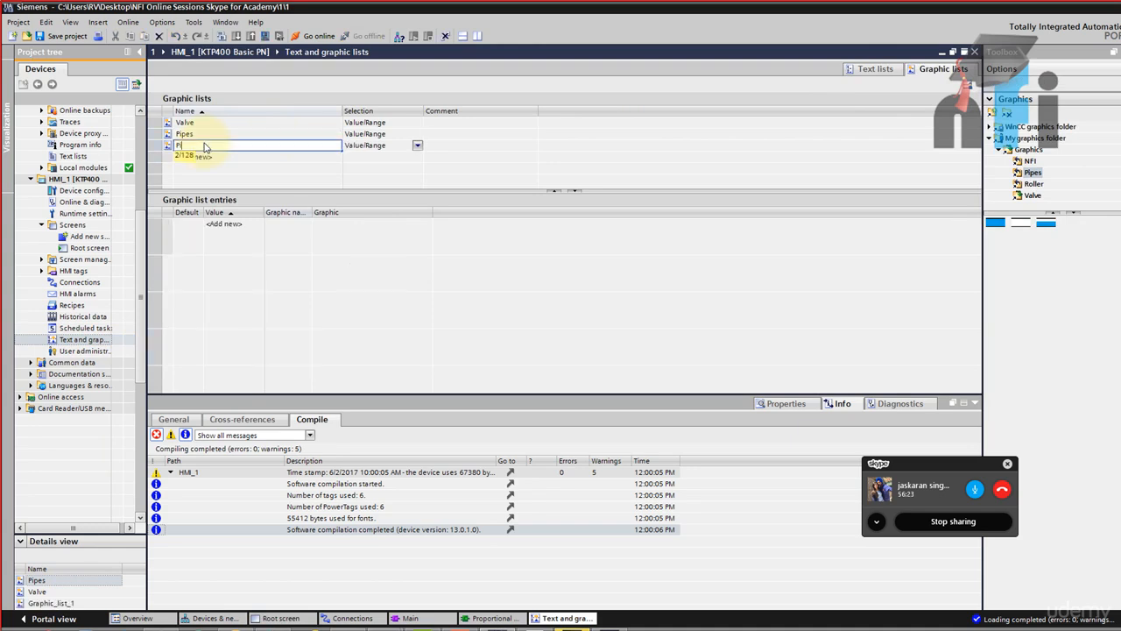
type("pe2")
key("Return")
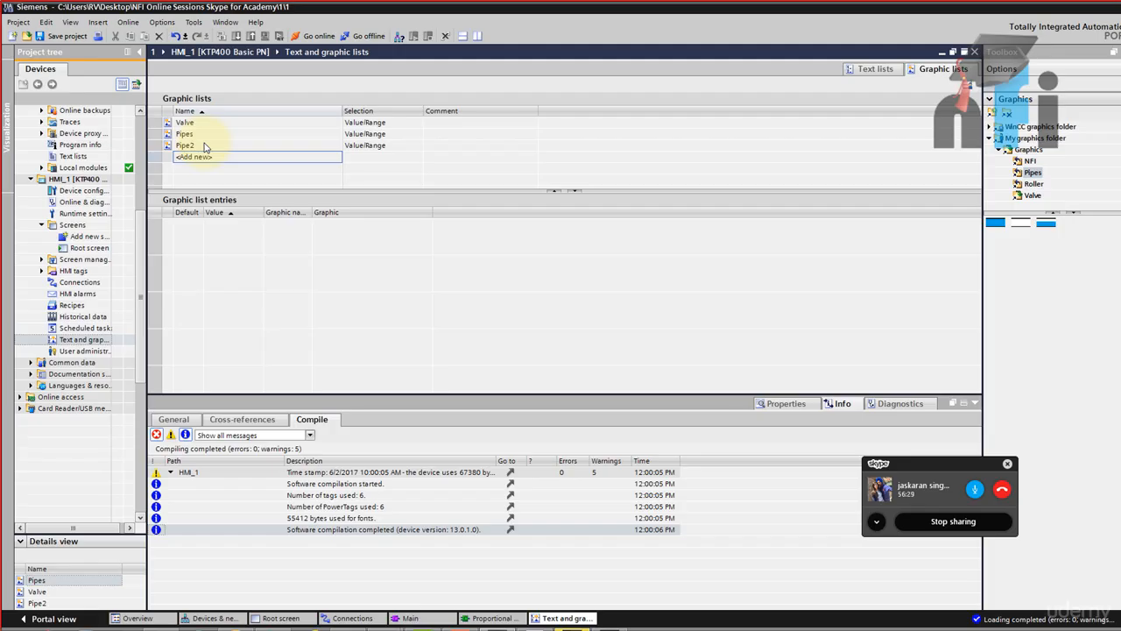
Add the fully filled "flowing" and empty "not flowing" pipe graphics as entries of the Pipe2 list
left_click(206, 147)
left_click(338, 233)
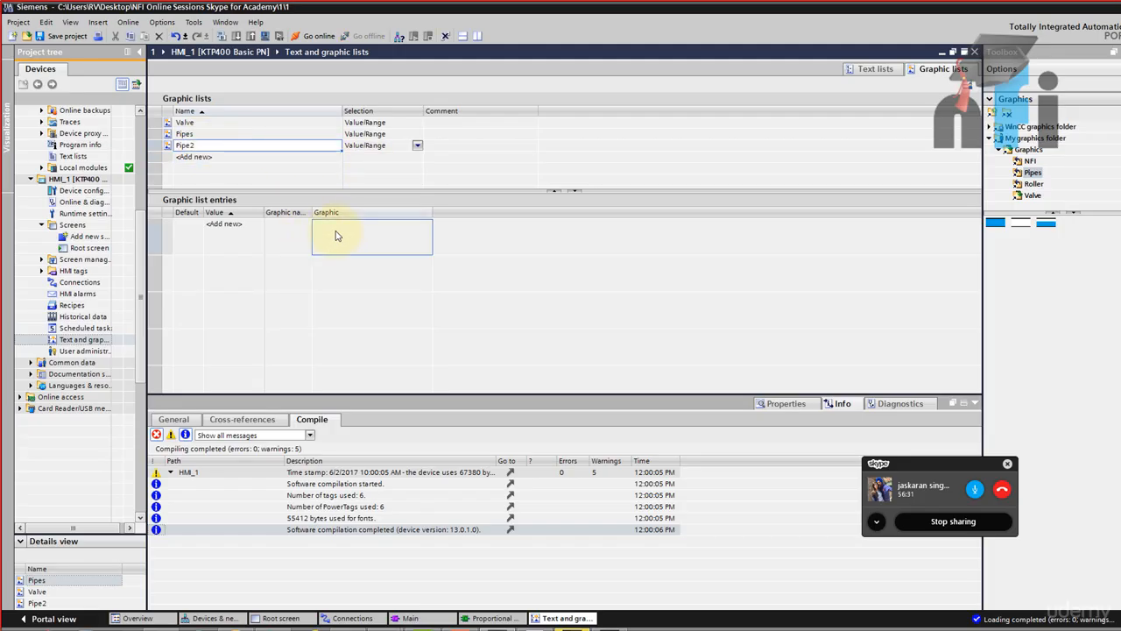
left_click_drag(996, 224, 340, 233)
left_click_drag(1015, 227, 361, 282)
Set the Pipe2 entry values to the range 1 - 10 for "flowing" and the single value 0 for "not flowing"
left_click(245, 244)
left_click(243, 244)
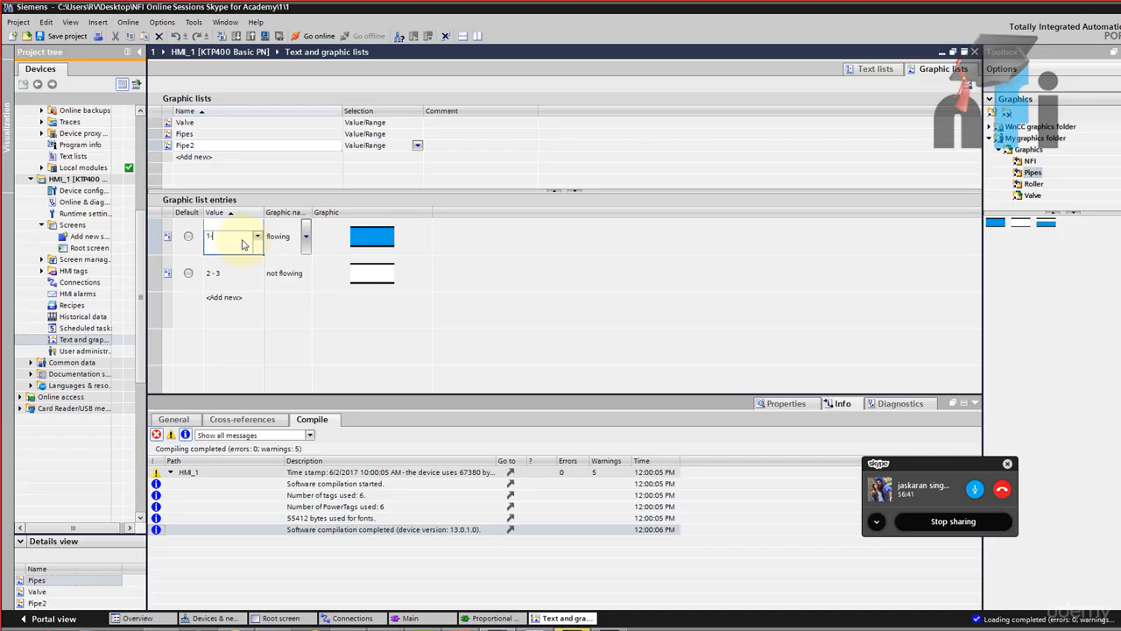
key("Return")
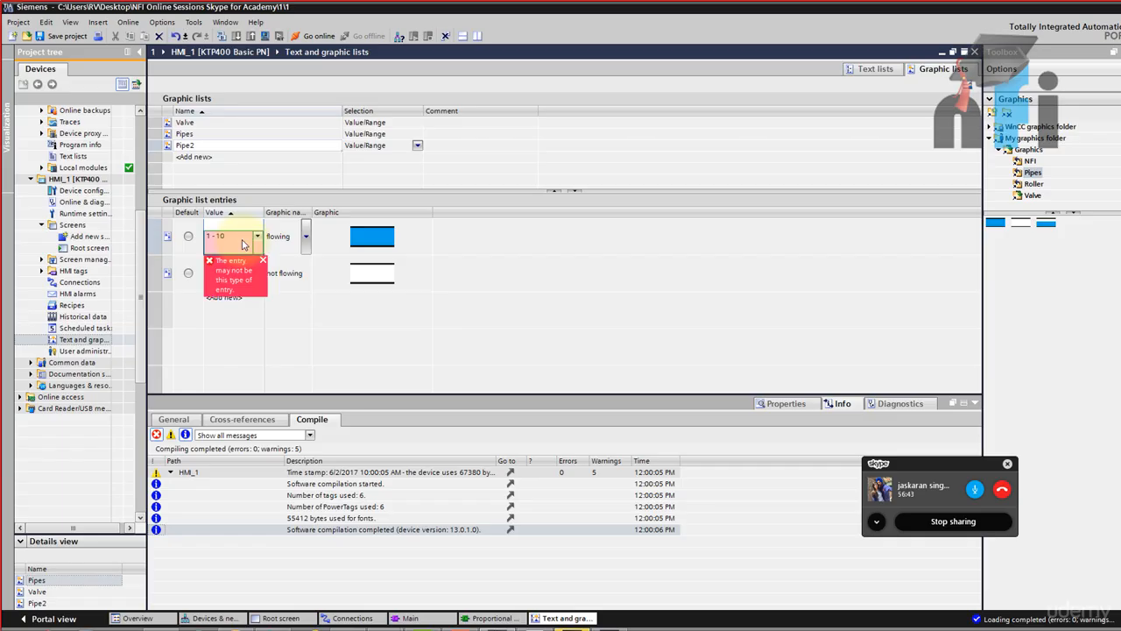
left_click(238, 283)
type("0")
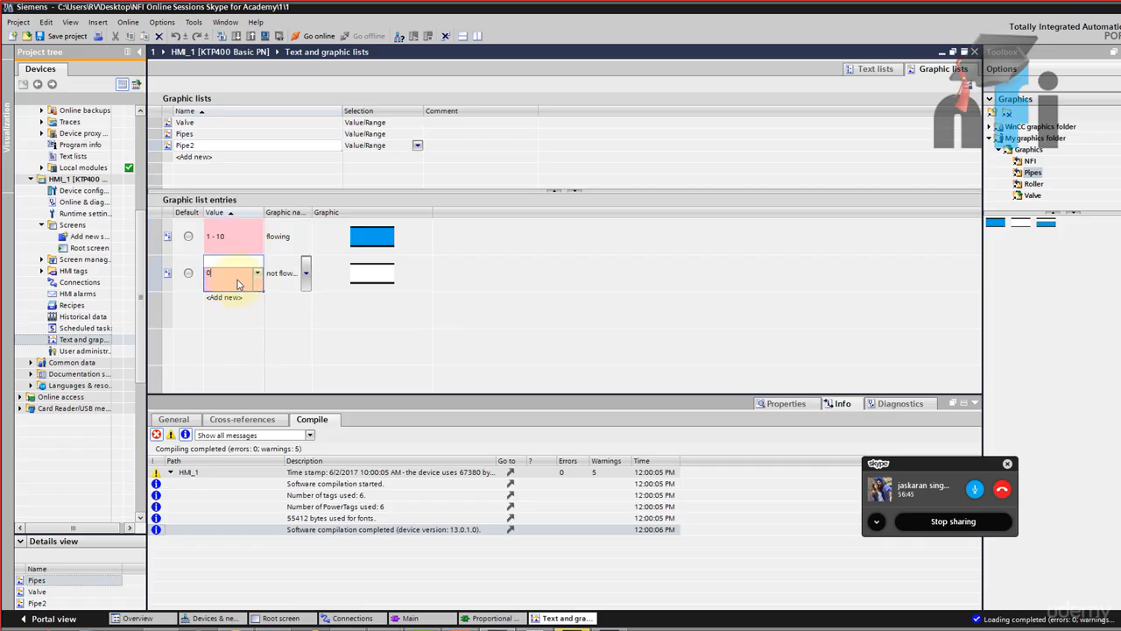
key("Return")
left_click(318, 325)
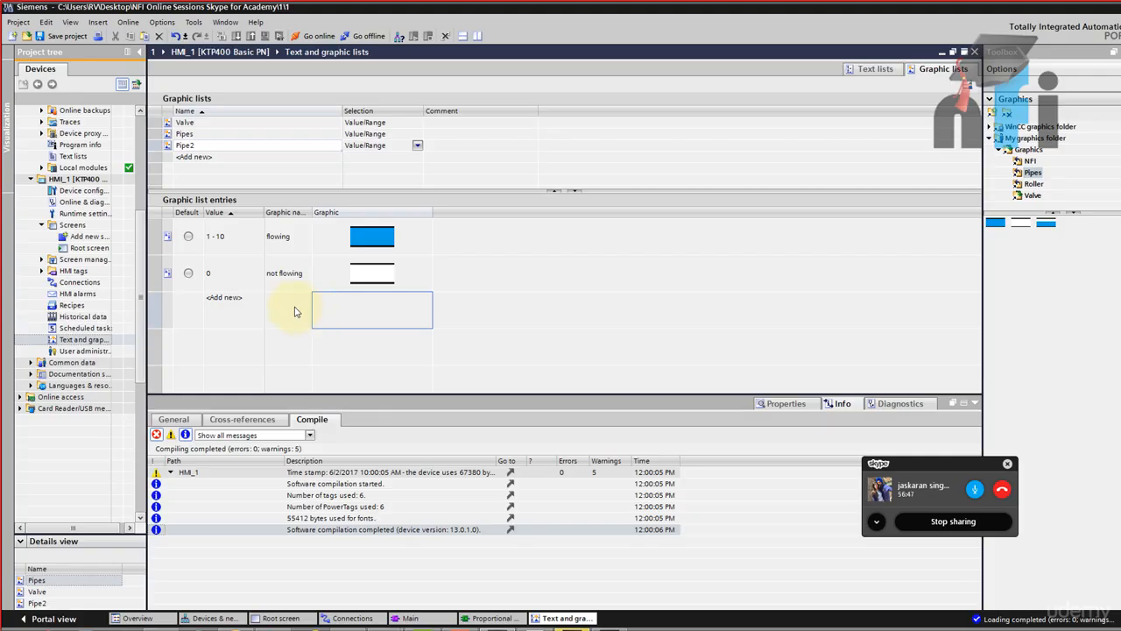
left_click(236, 246)
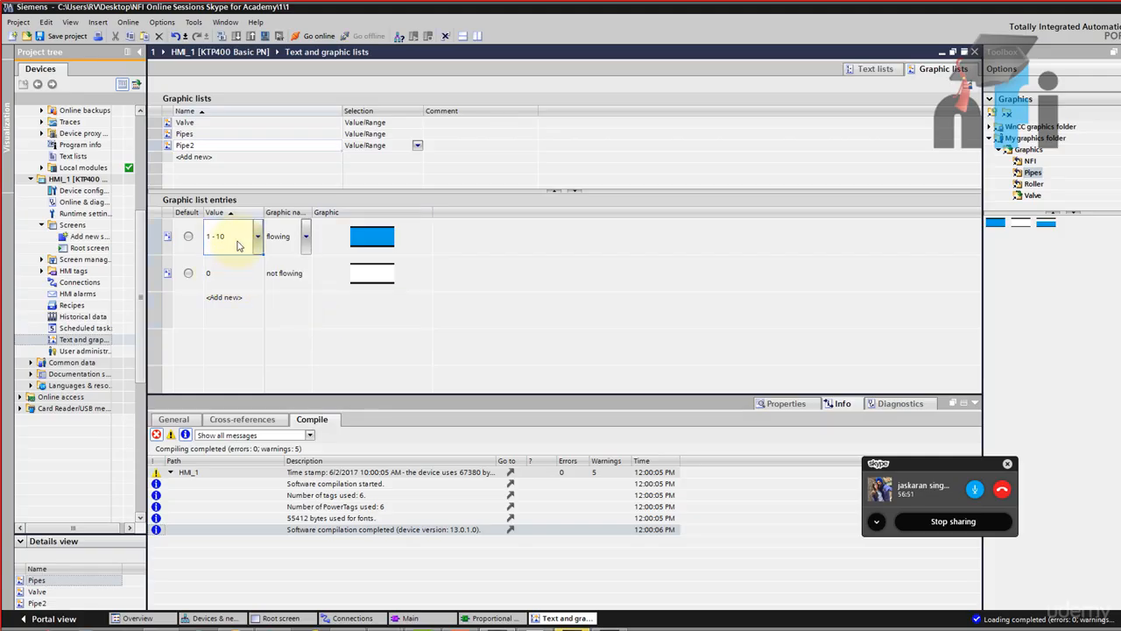
Open the Root screen and browse the PLC tags available for the pipe between the lower valve and the tank
double_click(88, 248)
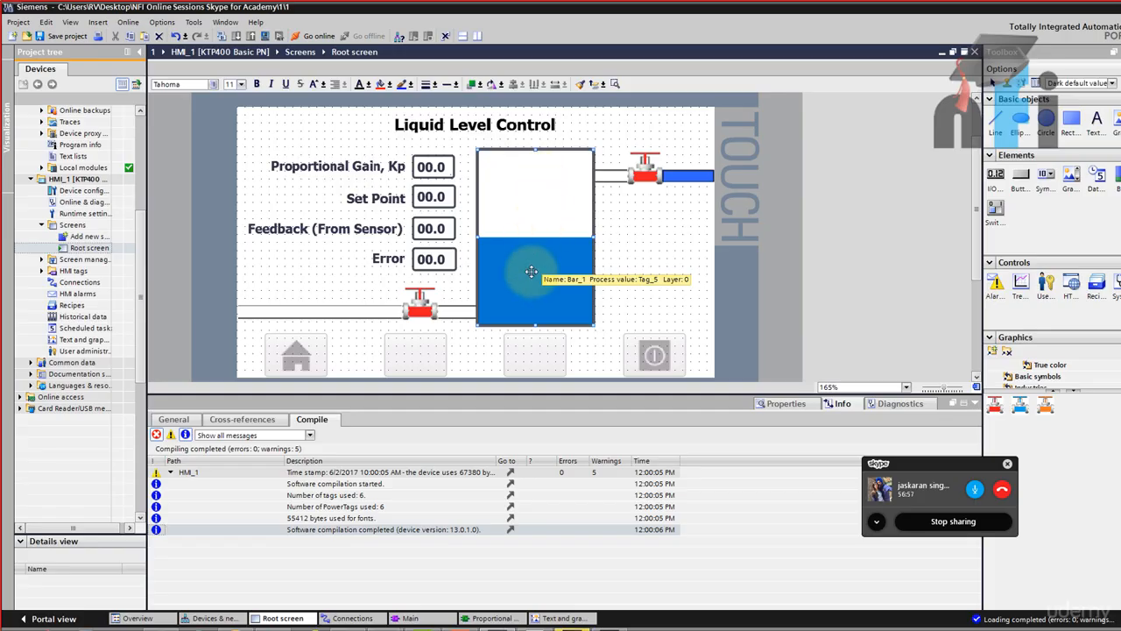
left_click(461, 310)
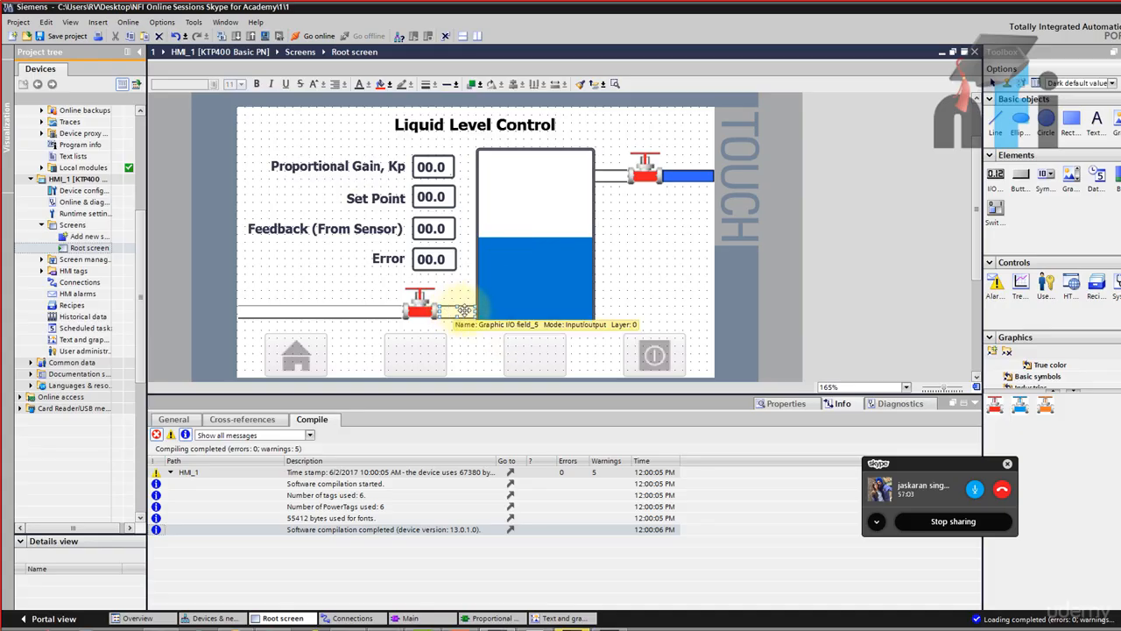
left_click(175, 420)
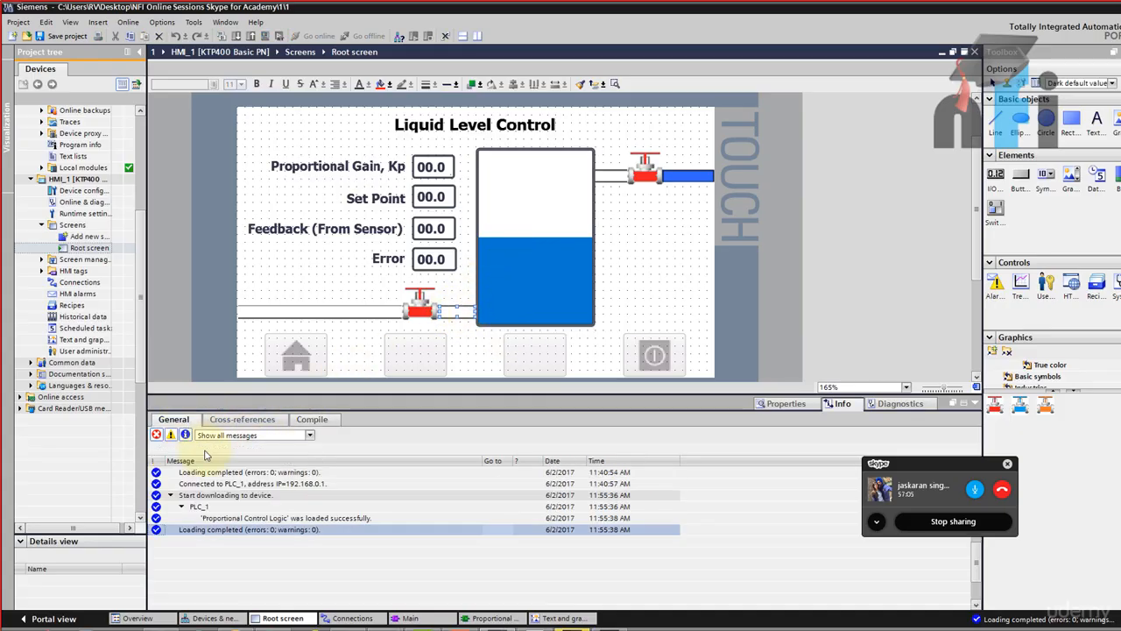
double_click(457, 311)
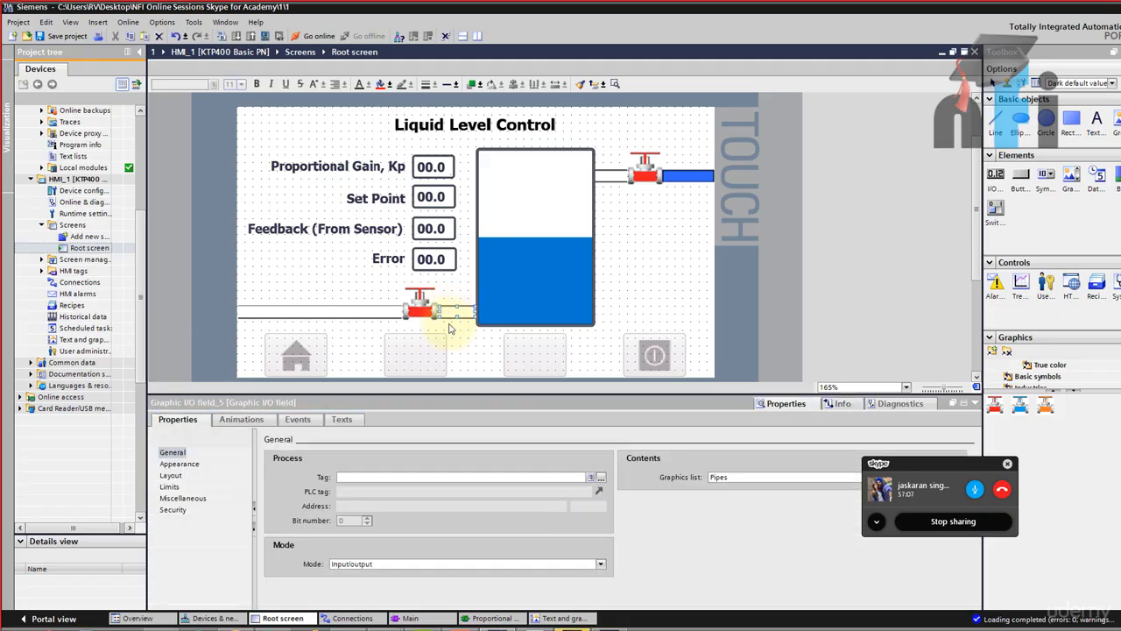
left_click(601, 477)
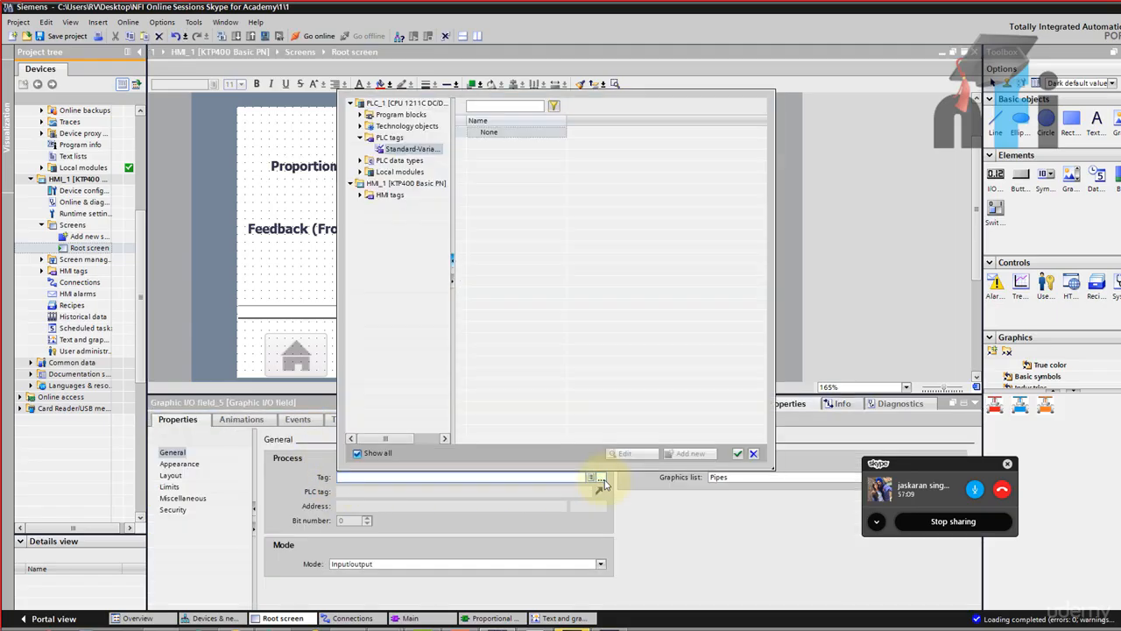
left_click(624, 224)
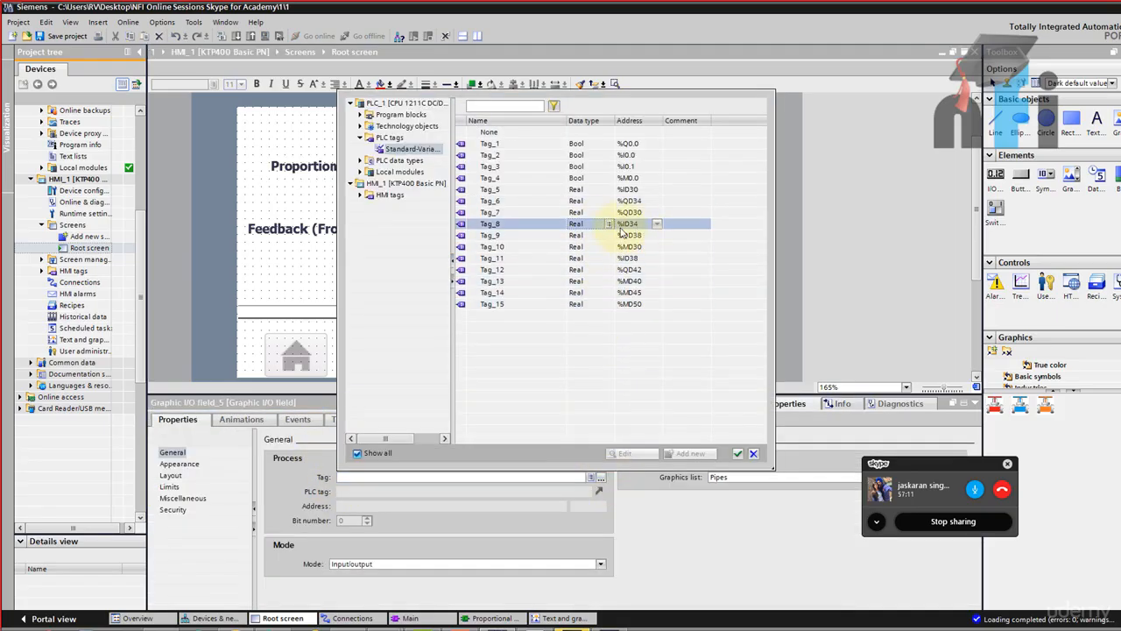
Switch to FACTORY I/O to look up the level meter's driver address, and check the tank bar's process tag in TIA Portal
left_click(254, 629)
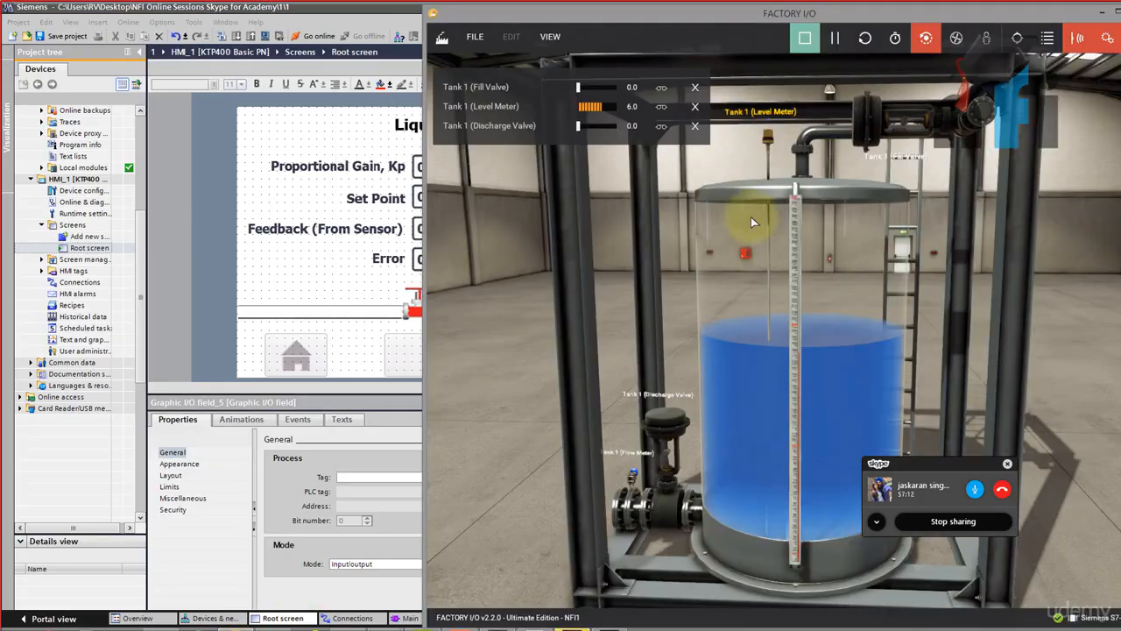
left_click(478, 40)
left_click(500, 155)
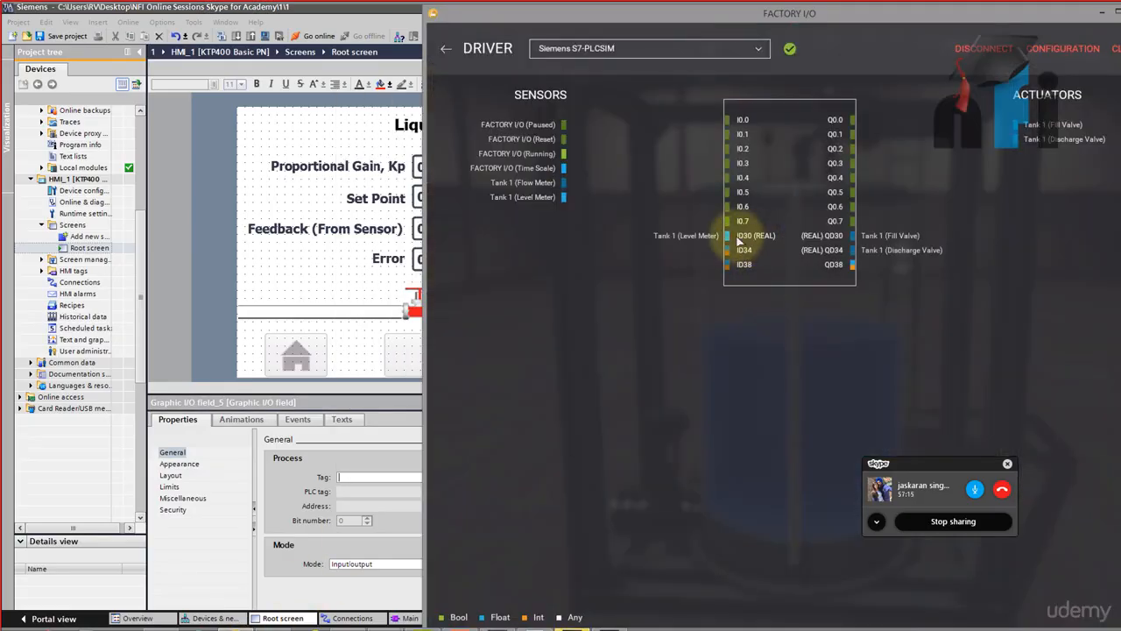
left_click(390, 288)
left_click(563, 288)
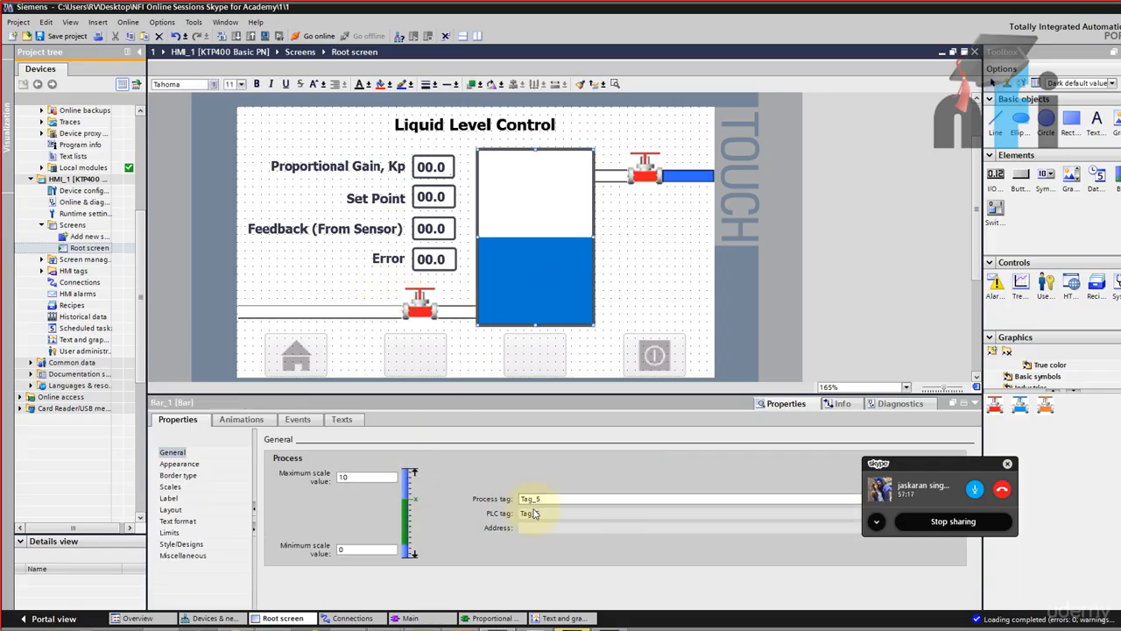
left_click(172, 453)
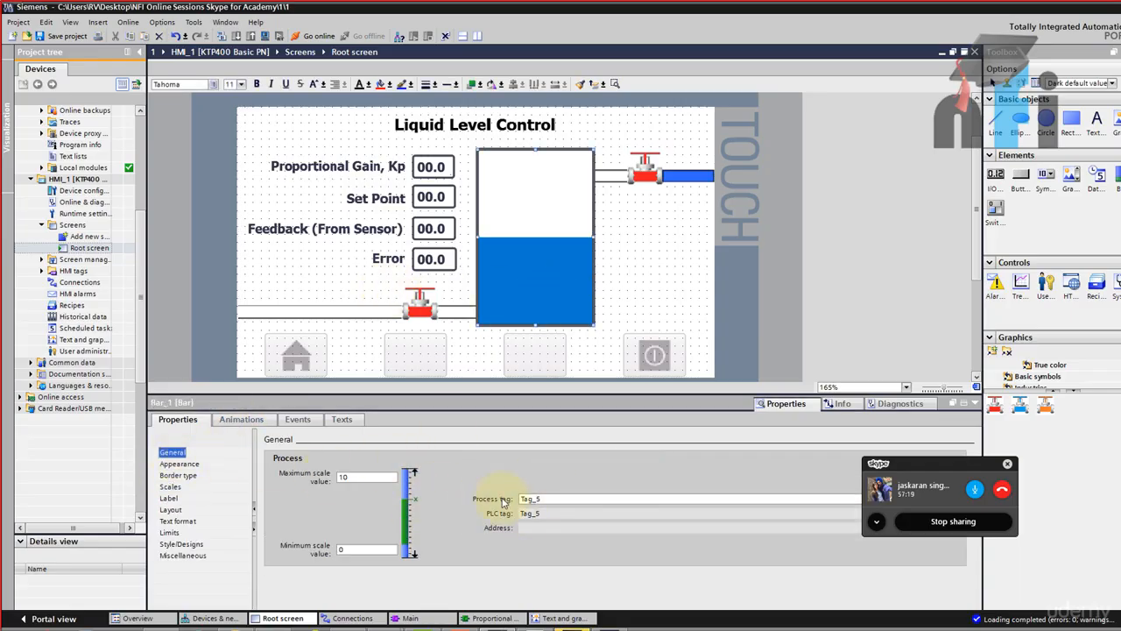
left_click_drag(904, 470, 989, 477)
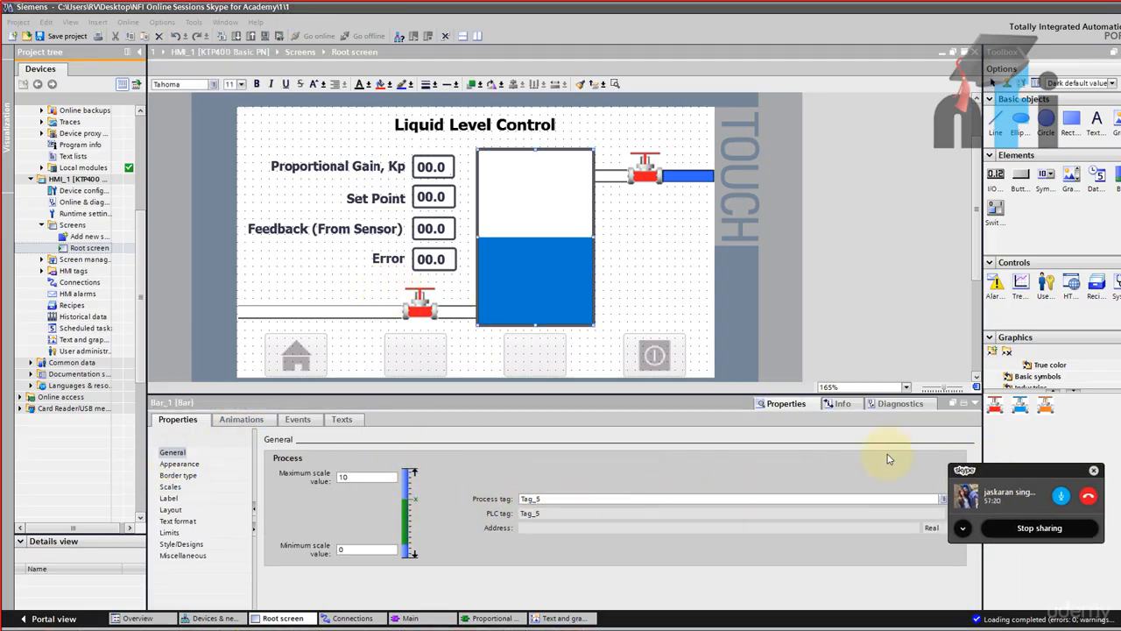
Assign PLC tag Tag_5 to the pipe between the lower valve and the tank and start the HMI simulation to test it
left_click(445, 311)
left_click(599, 477)
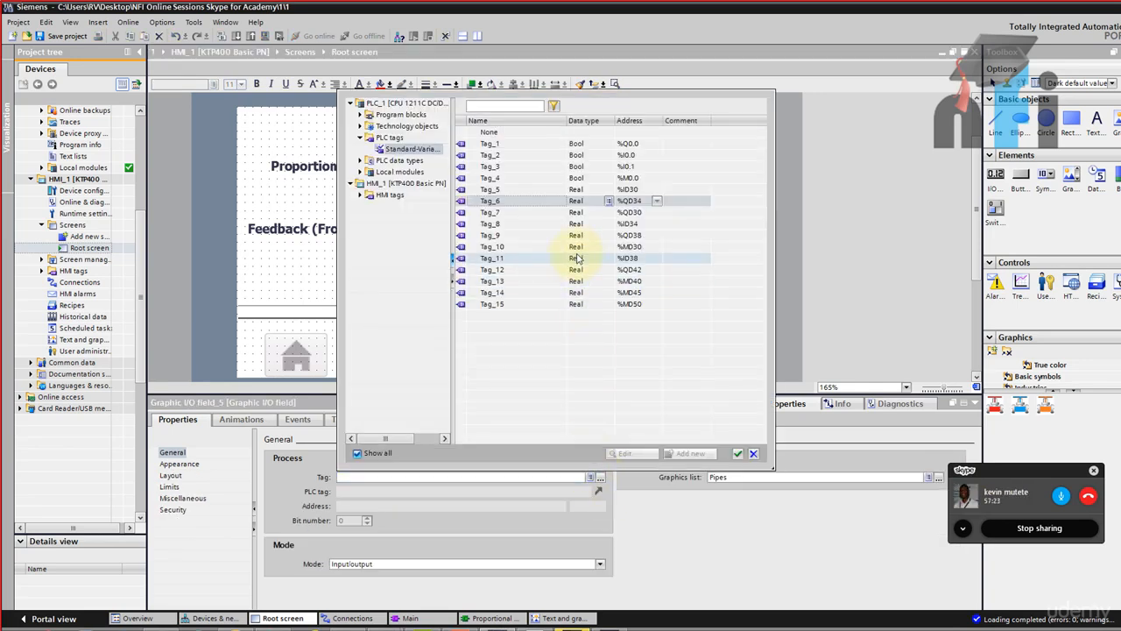
left_click(576, 189)
left_click(737, 453)
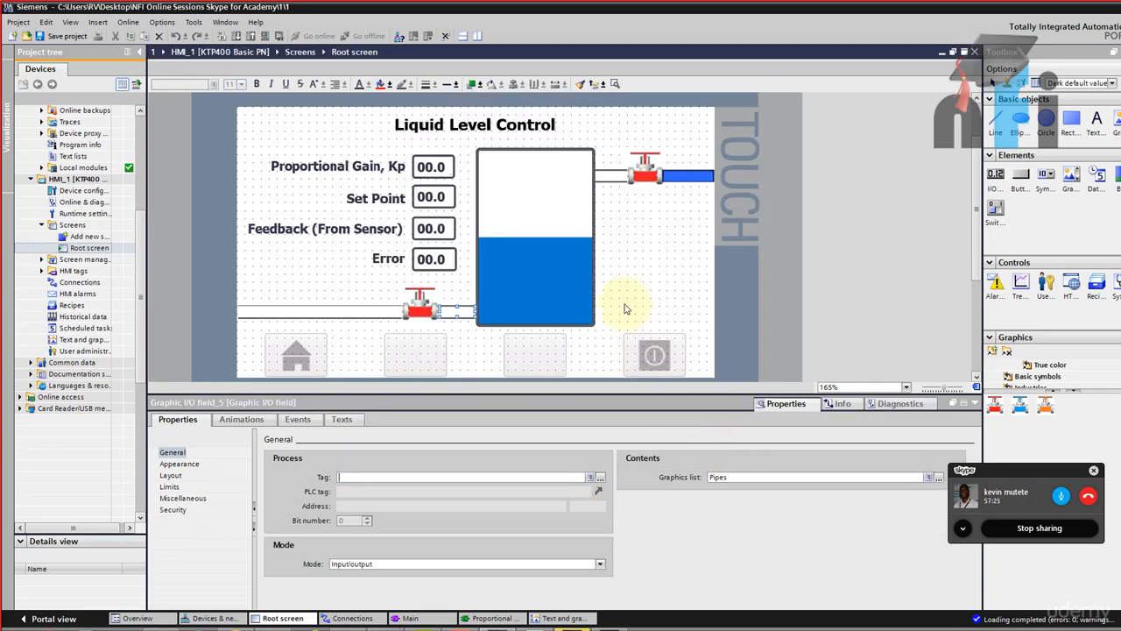
left_click(613, 258)
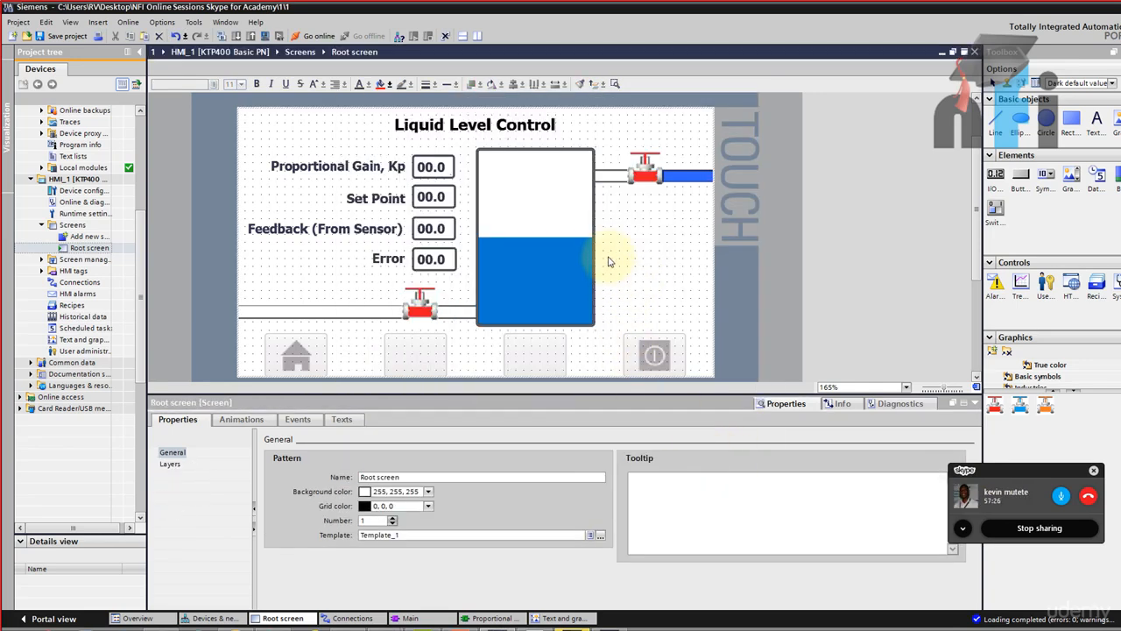
left_click(264, 37)
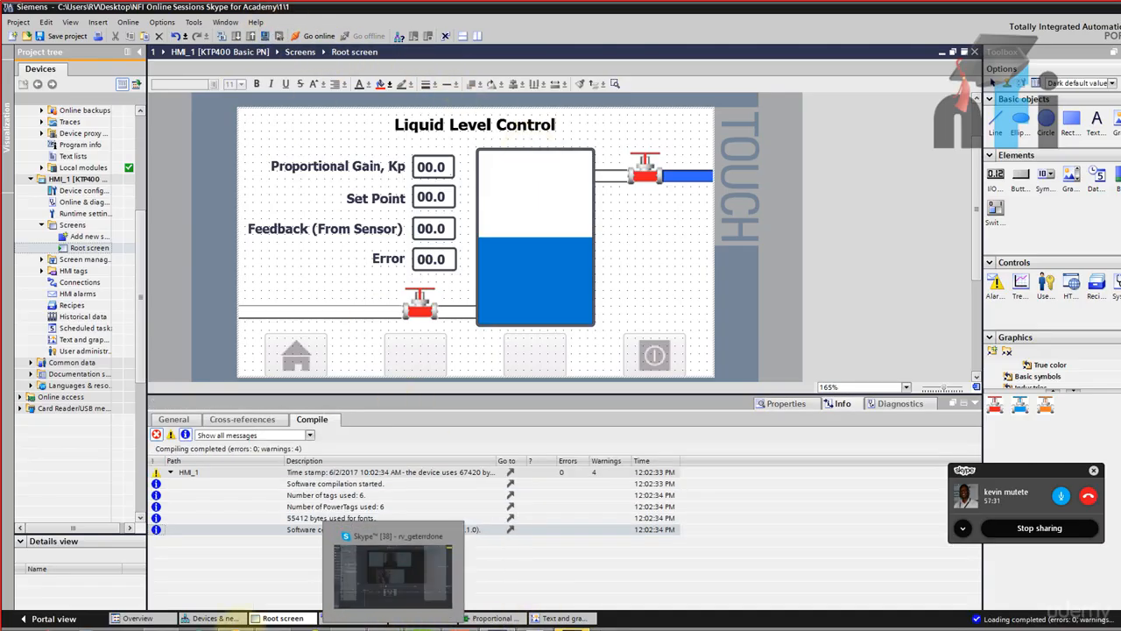
left_click(241, 629)
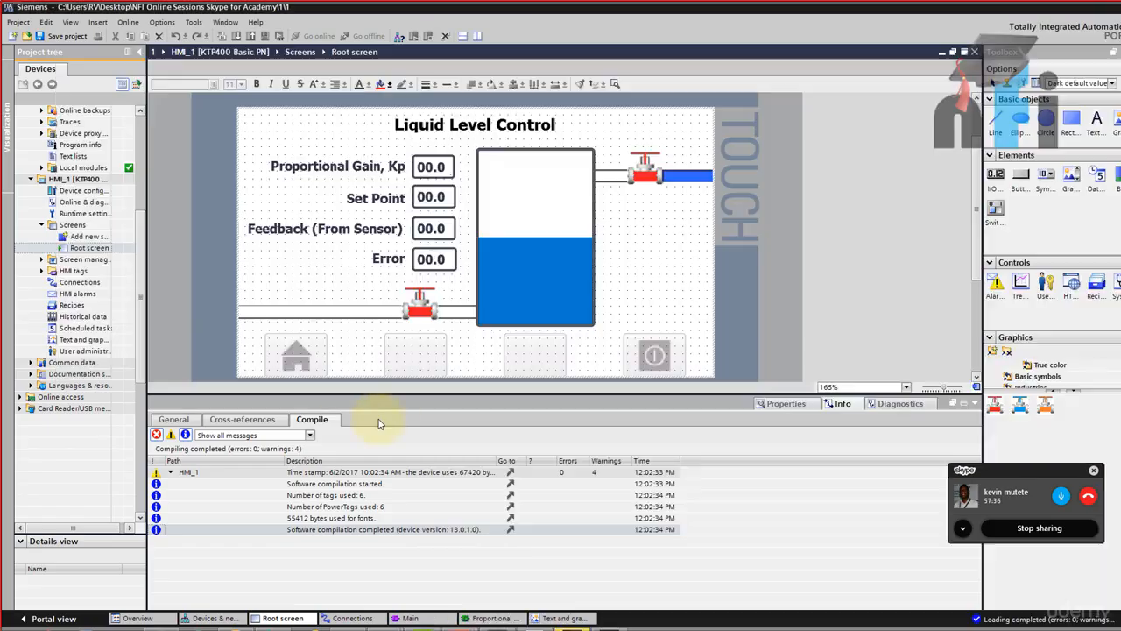
Delete the pipe between the lower valve and the tank and add the Pipe2 graphic list to the Root screen as its replacement
left_click(448, 313)
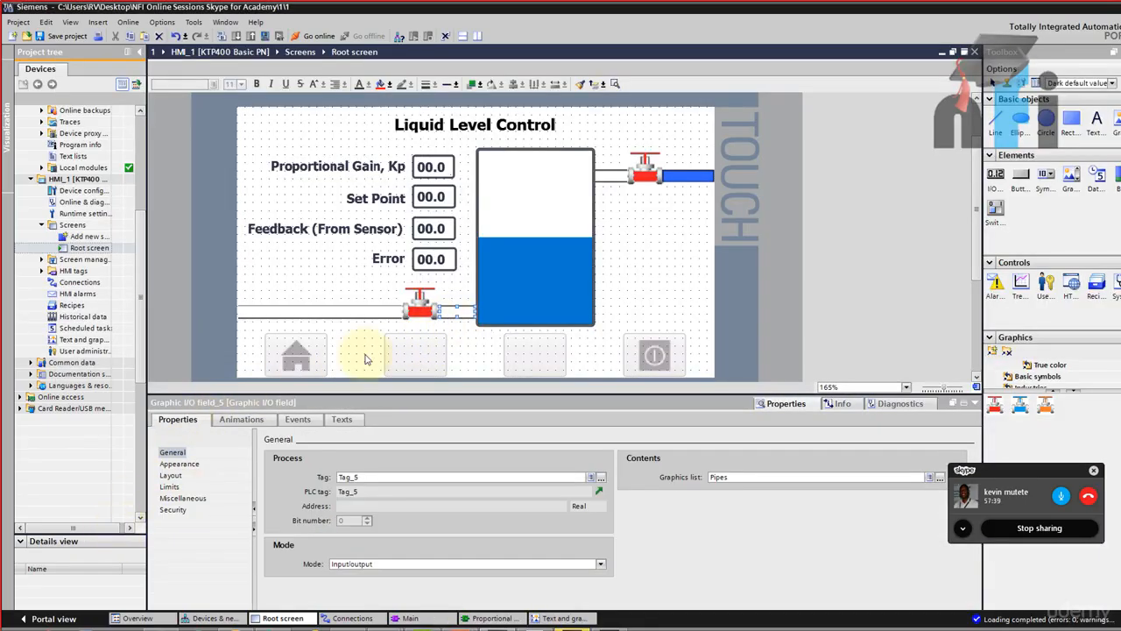
key("Delete")
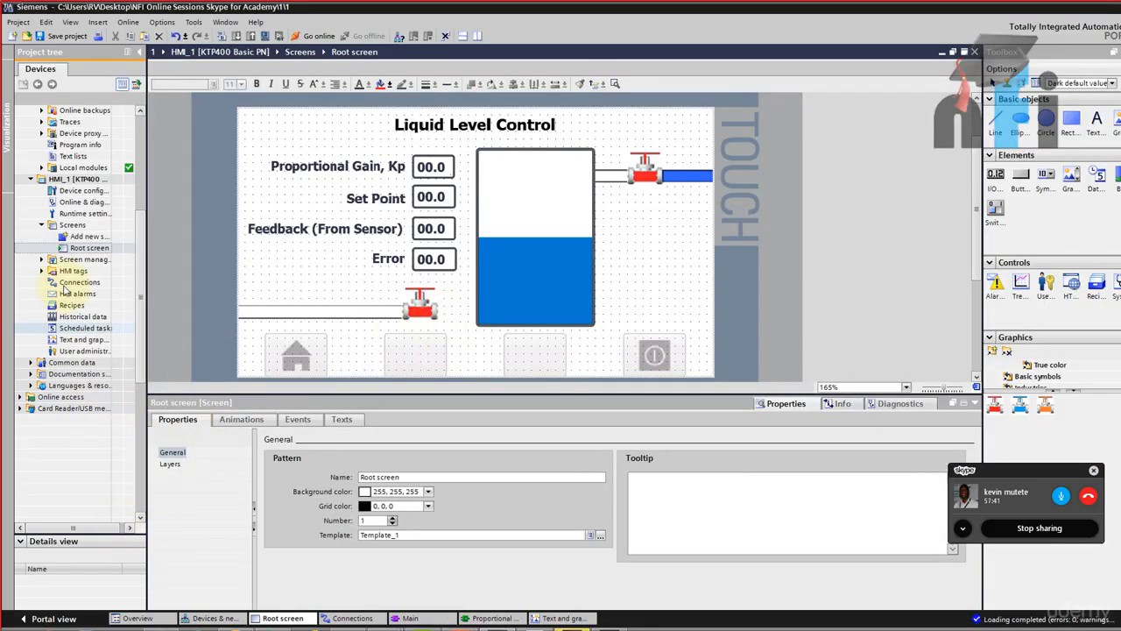
left_click(83, 340)
left_click_drag(39, 585, 429, 305)
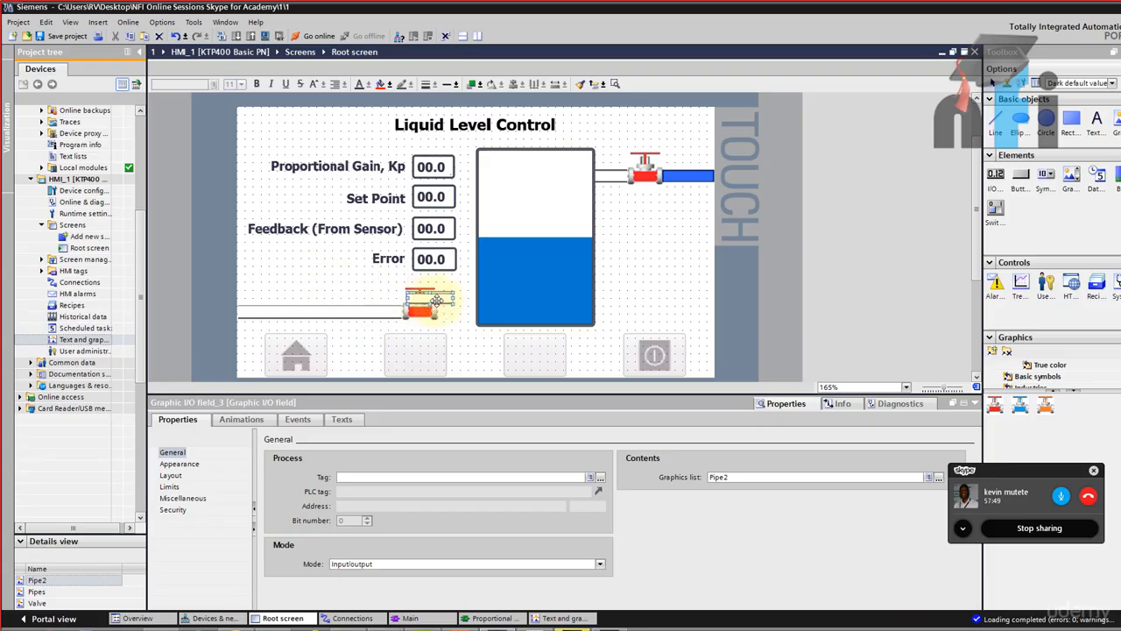
Set the new Pipe2 field's focus width to 1, border style to Solid and background fill pattern to Transparent
left_click(245, 421)
left_click(186, 421)
left_click(179, 463)
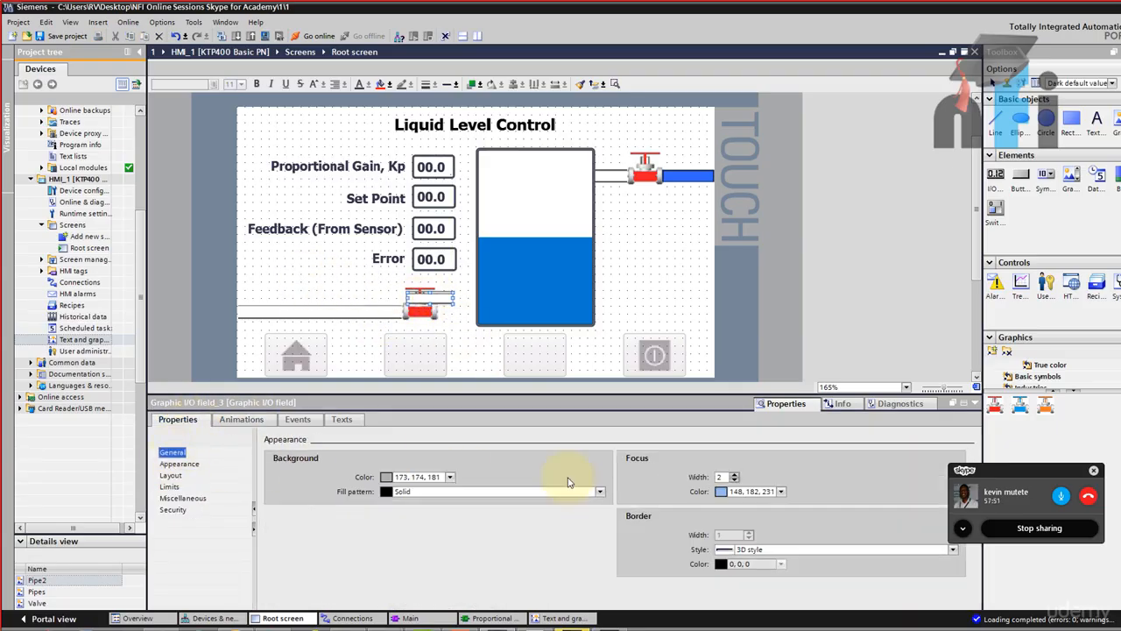
left_click(733, 479)
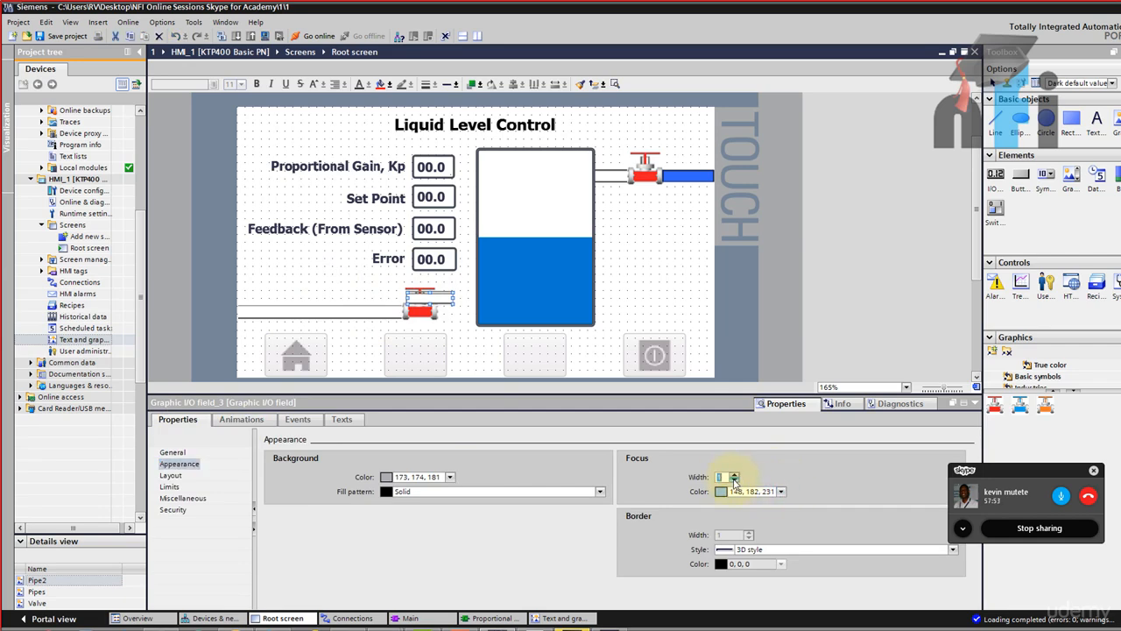
left_click(738, 549)
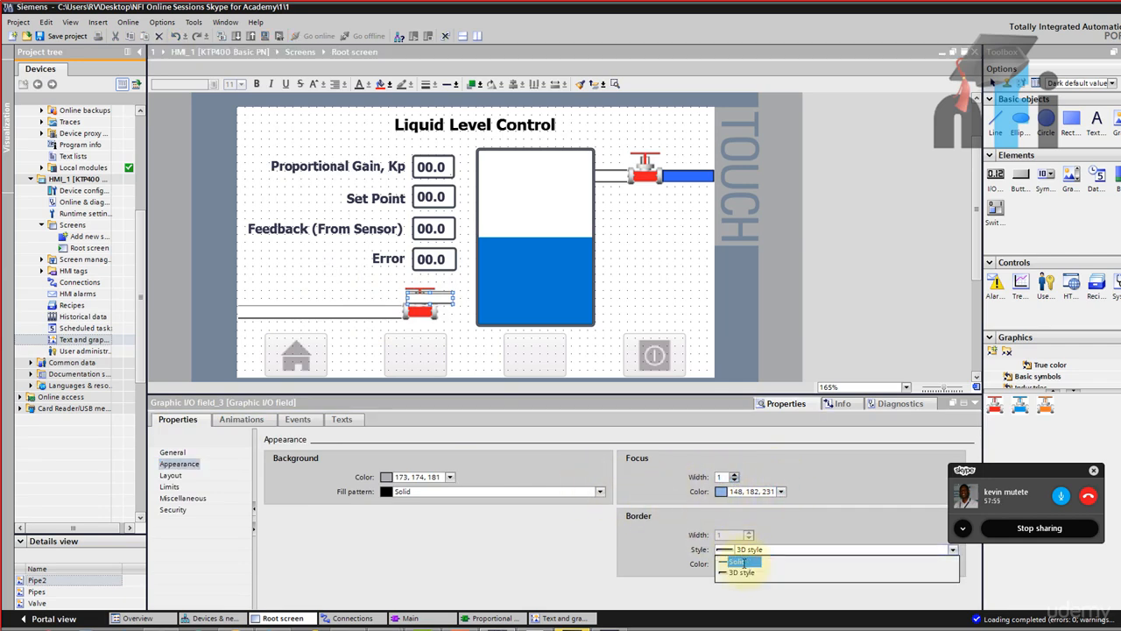
left_click(744, 562)
left_click(418, 492)
left_click(413, 504)
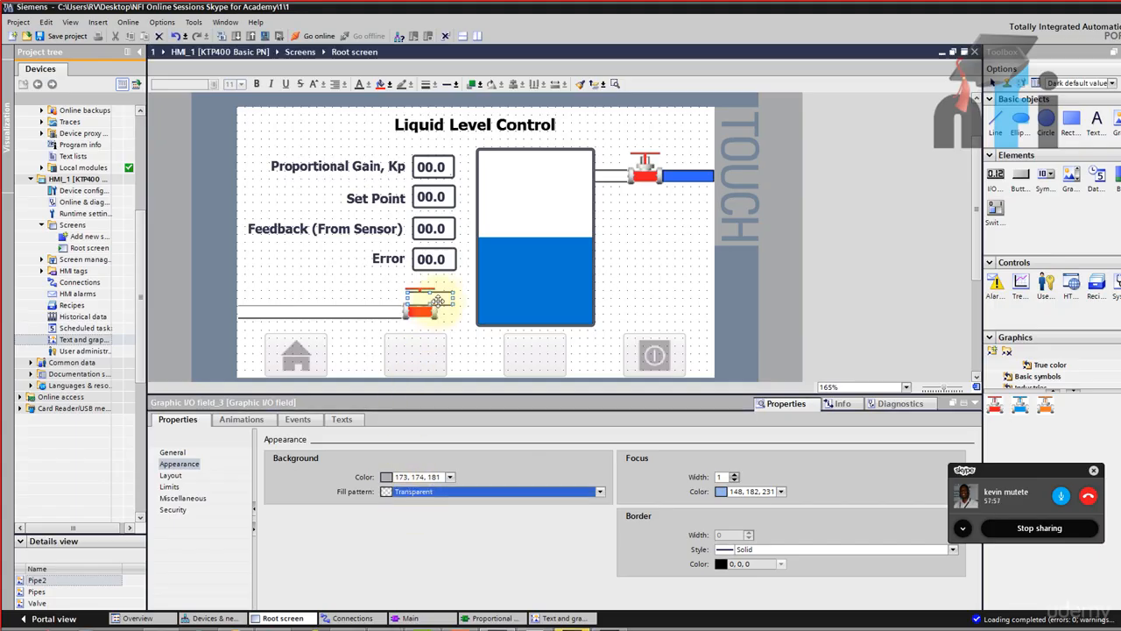
Position the Pipe2 field between the lower valve and the tank, and bring the tank bar to the front
left_click_drag(434, 299, 472, 312)
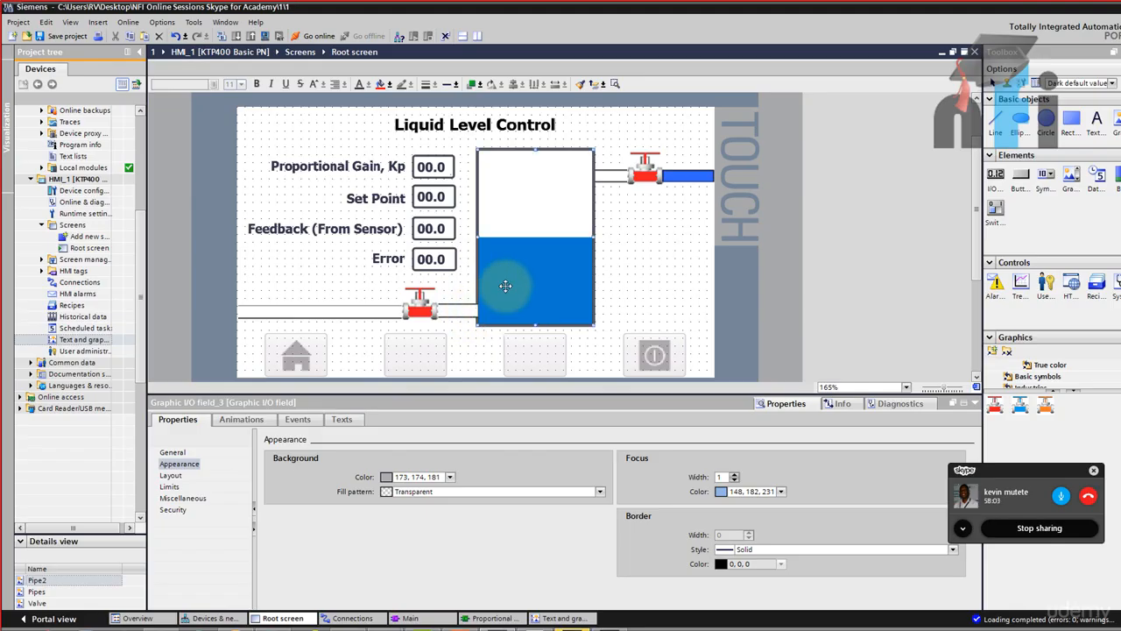
right_click(503, 287)
mouse_move(624, 388)
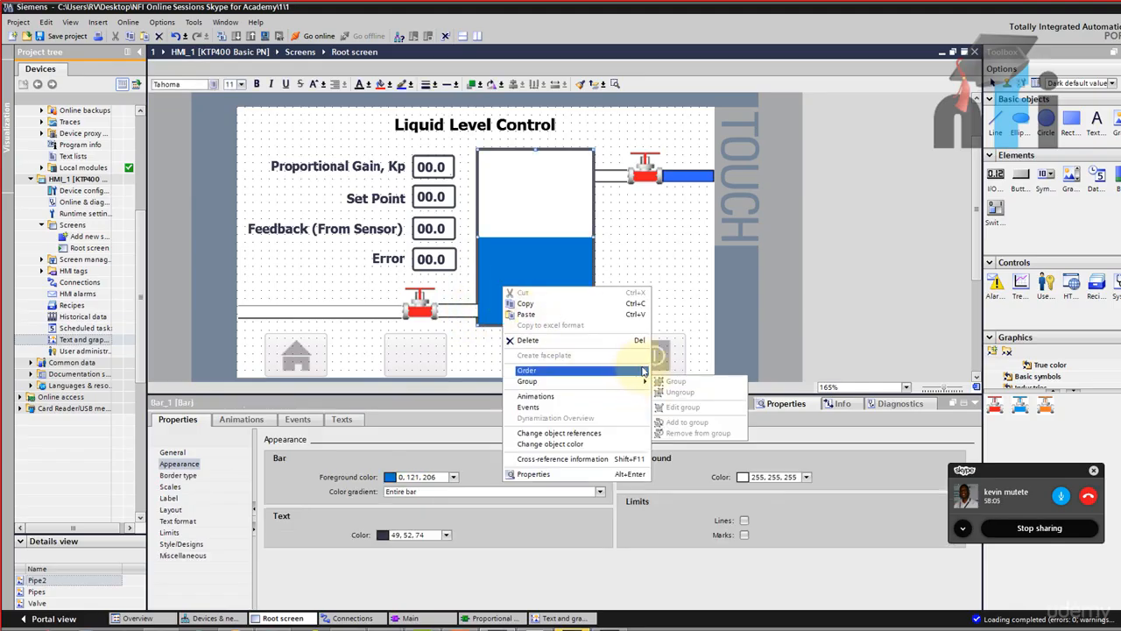
left_click(661, 371)
left_click(455, 314)
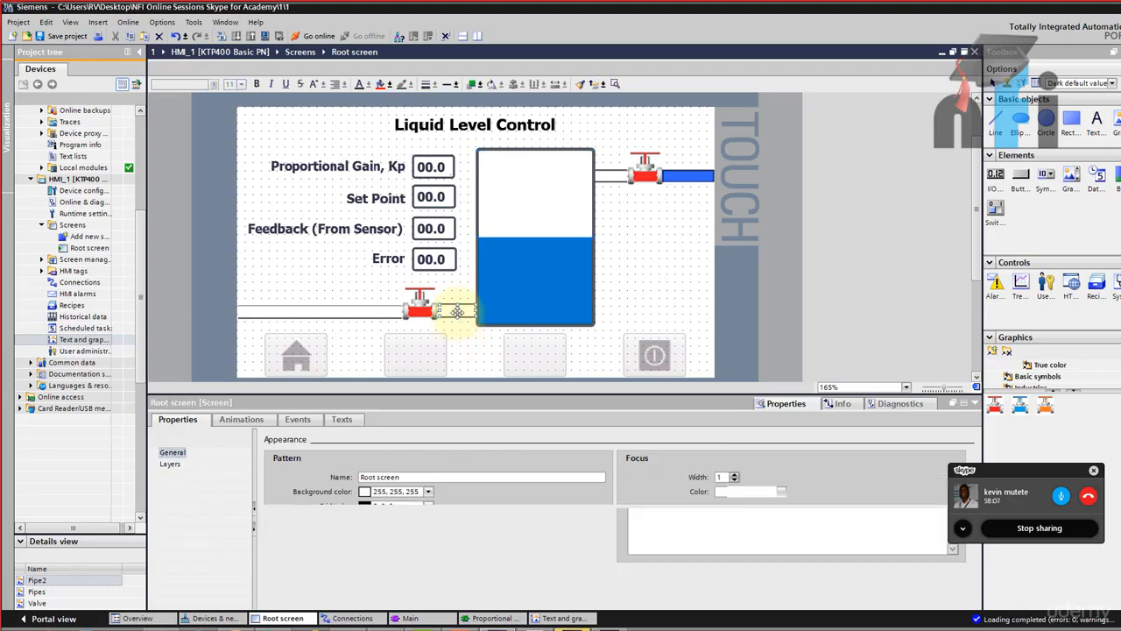
key("Delete")
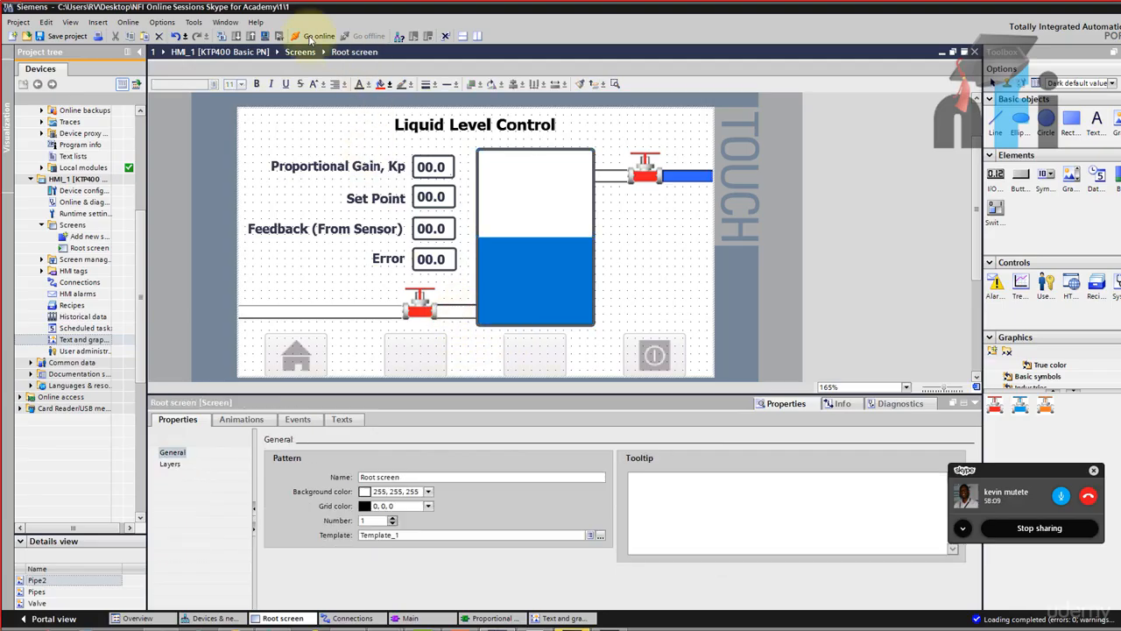
Run the HMI simulation to check the new pipe graphic on the simulated screen, and return to the TIA Portal project
key("ctrl+b")
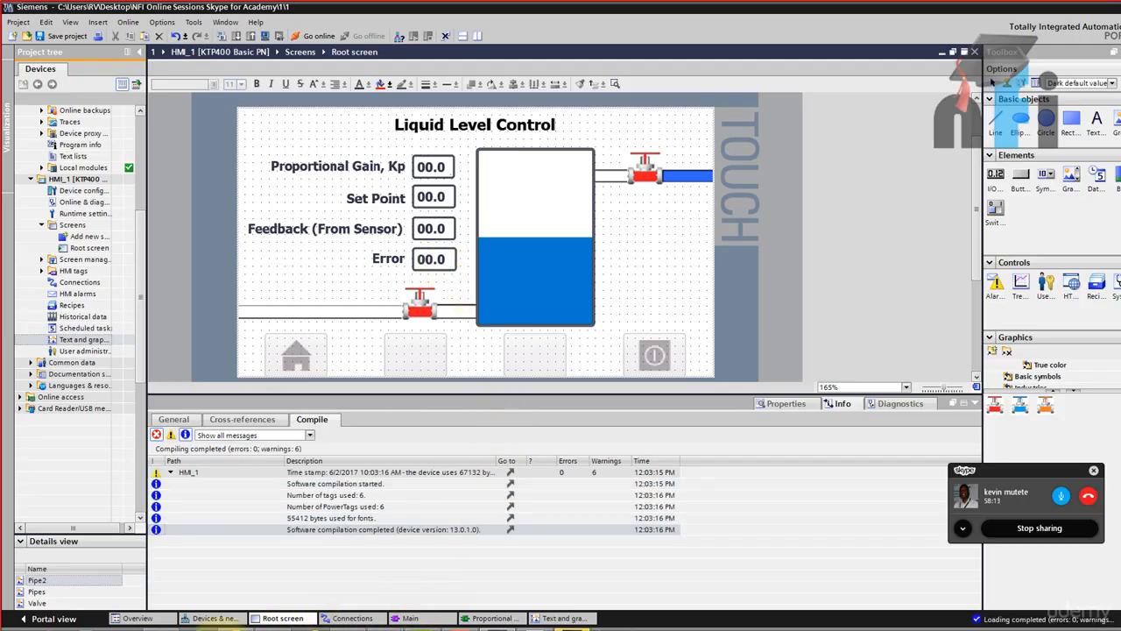
left_click(231, 628)
left_click(573, 627)
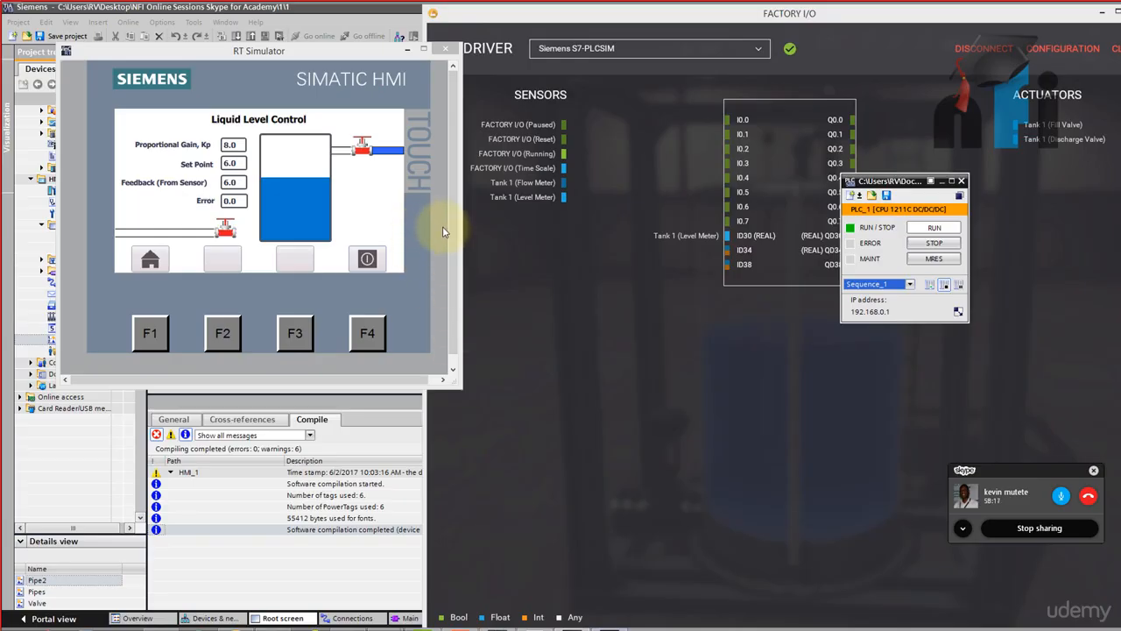
left_click(427, 244)
left_click(417, 411)
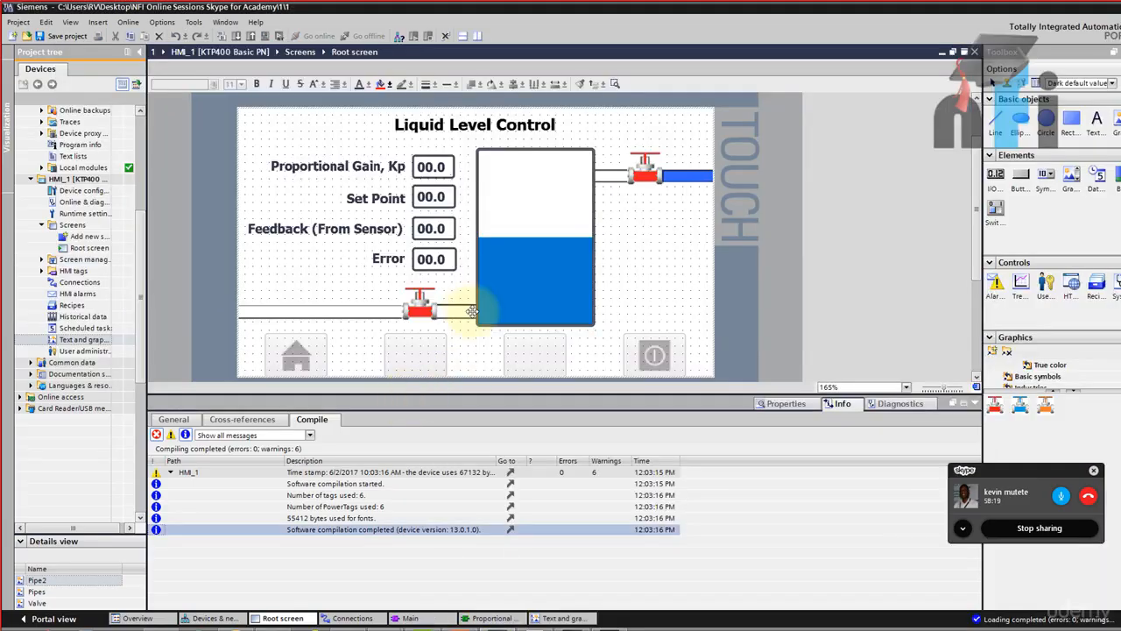
Open the Pipe2 graphic list and check the values of its "flowing" and "not flowing" entries
left_click(463, 313)
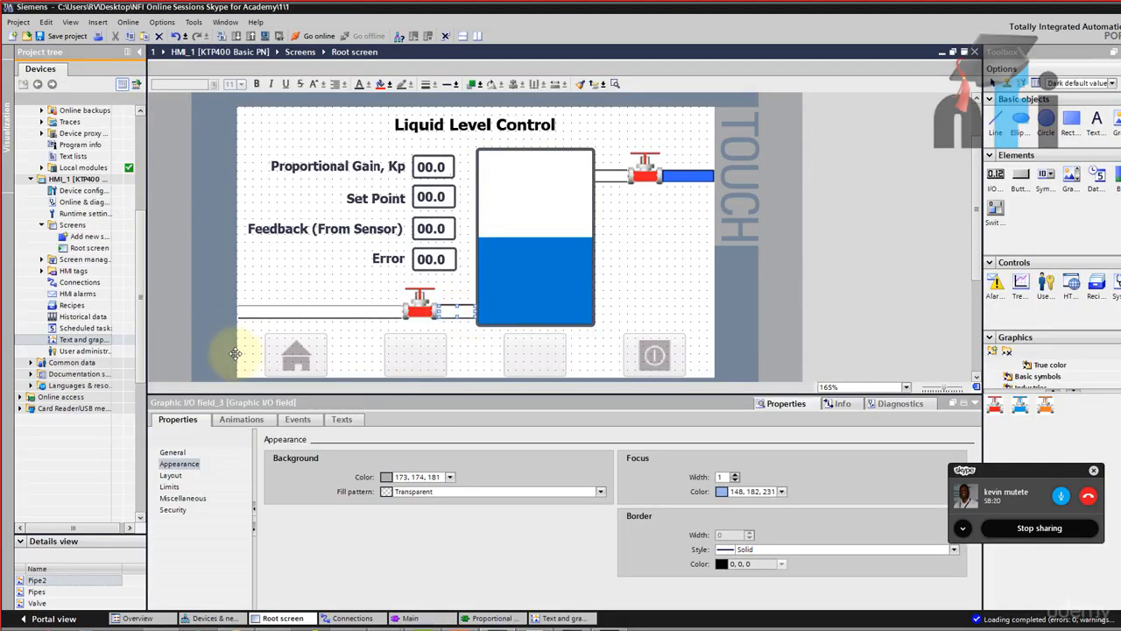
left_click(85, 339)
double_click(36, 581)
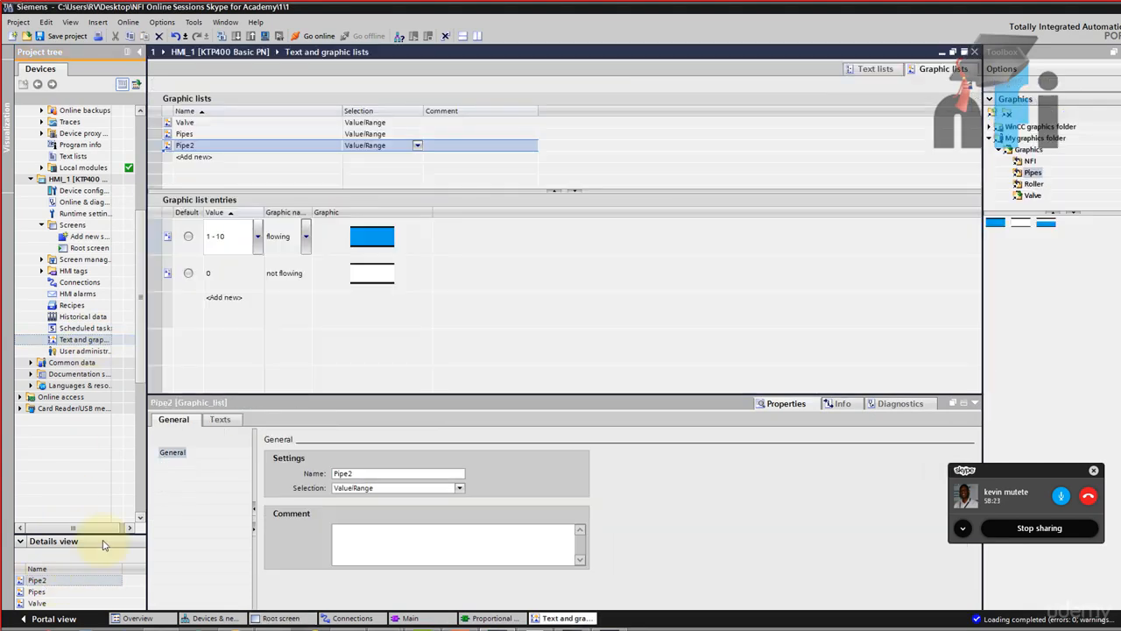
left_click(243, 273)
left_click(243, 249)
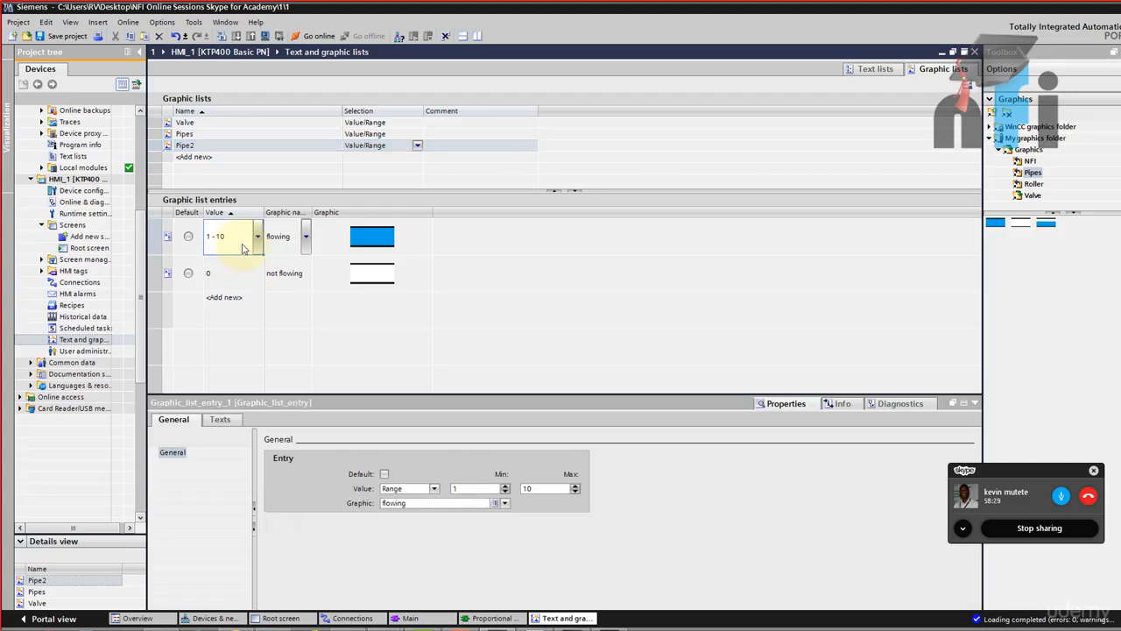
left_click(242, 273)
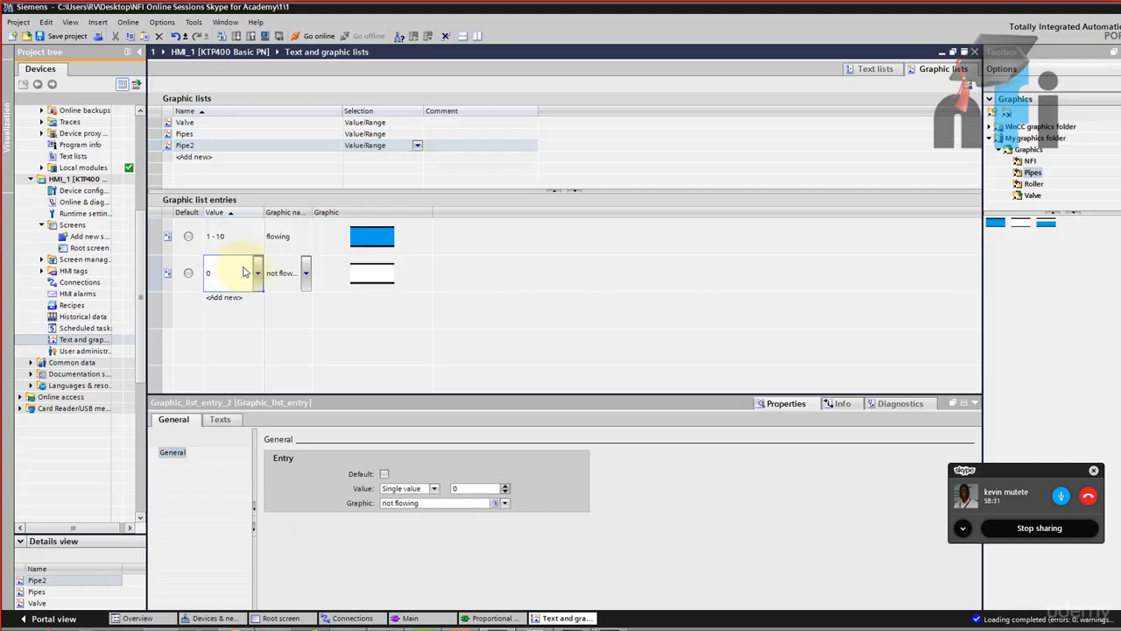
On the Root screen, link the Pipe2 graphic field between the lower valve and the tank to the PLC tag Tag_5
double_click(90, 247)
left_click(462, 312)
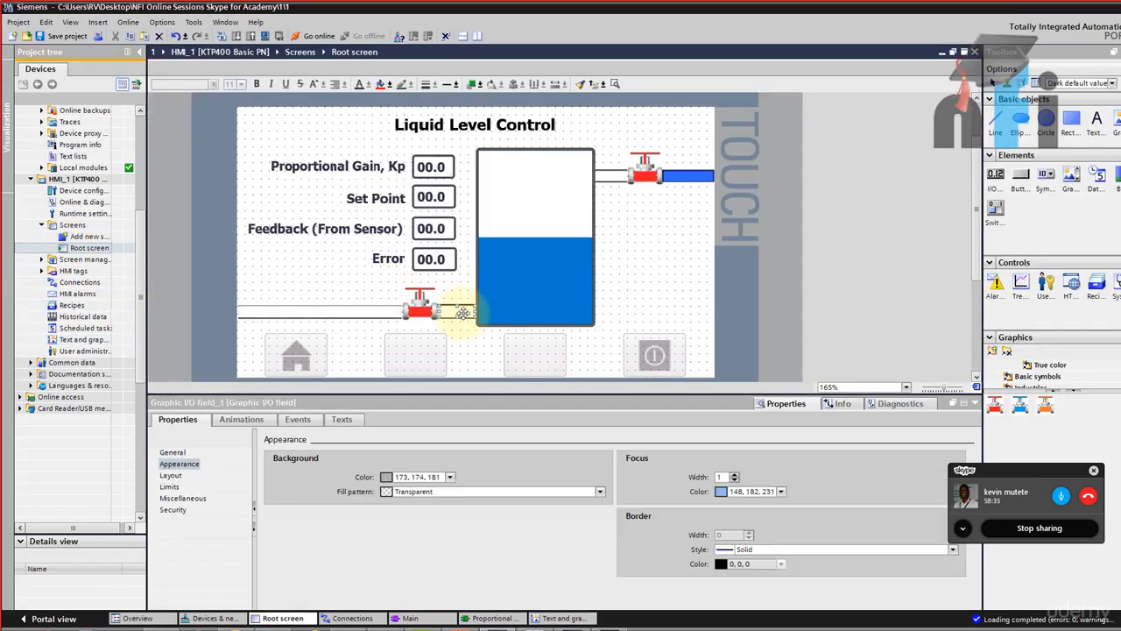
left_click(173, 452)
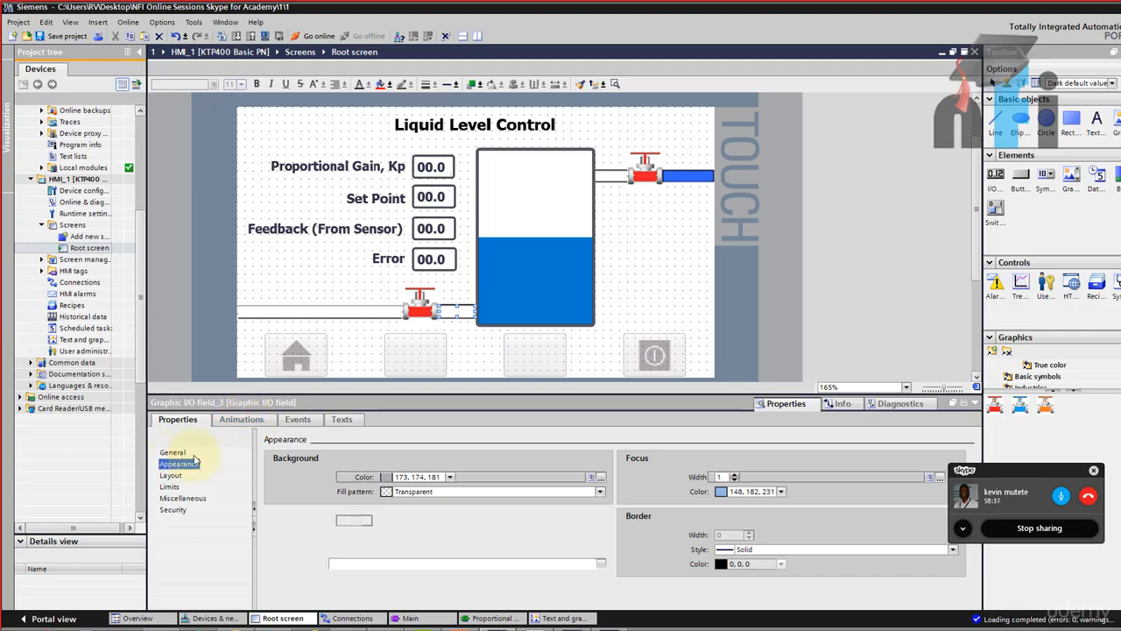
left_click(599, 477)
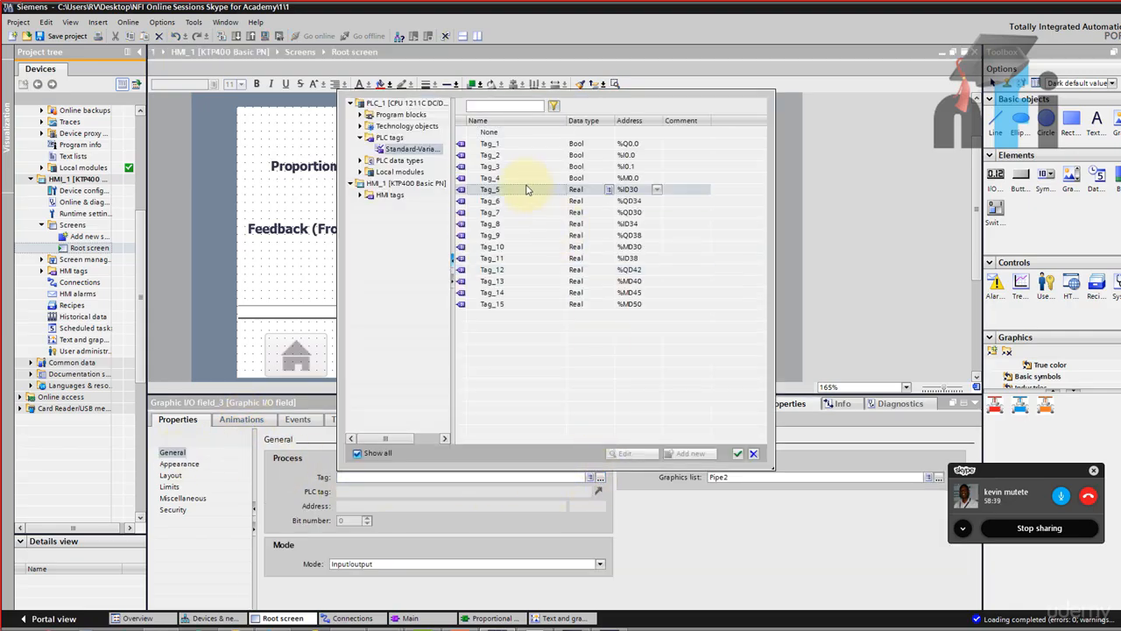
left_click(540, 194)
left_click(737, 453)
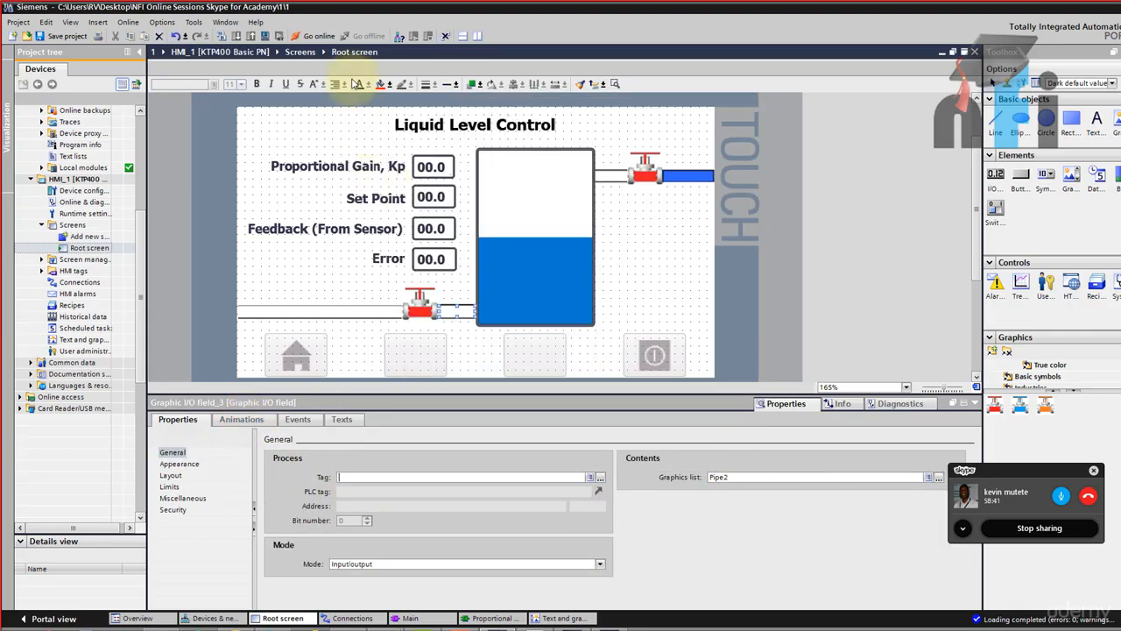
Start the HMI simulation and switch to the FACTORY I/O tank scene to run them side by side
left_click(277, 35)
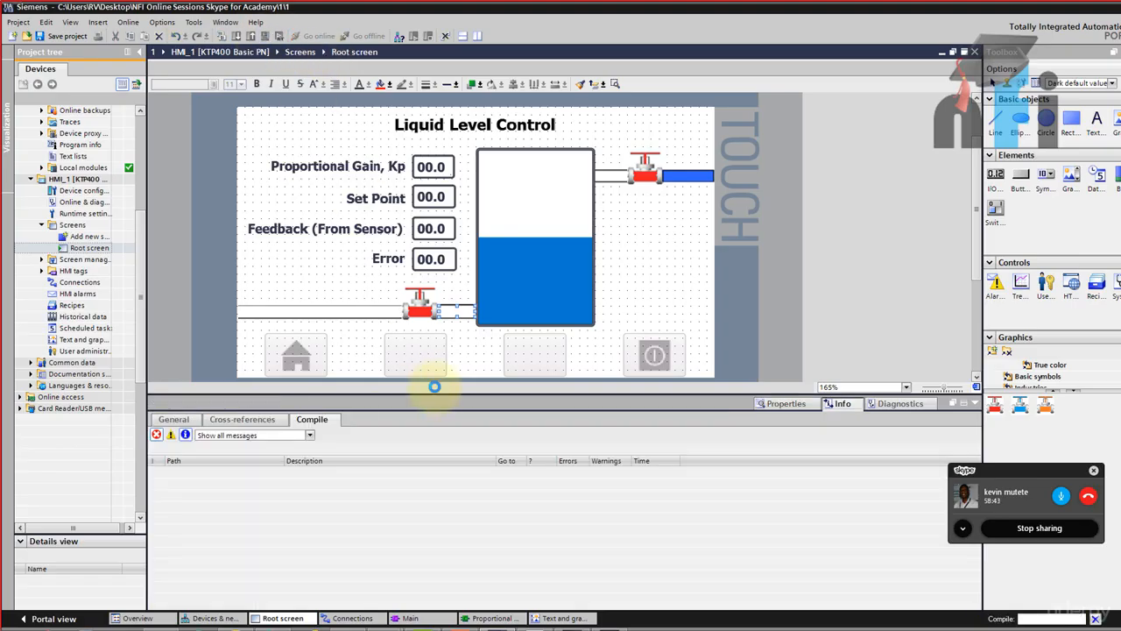
left_click(228, 629)
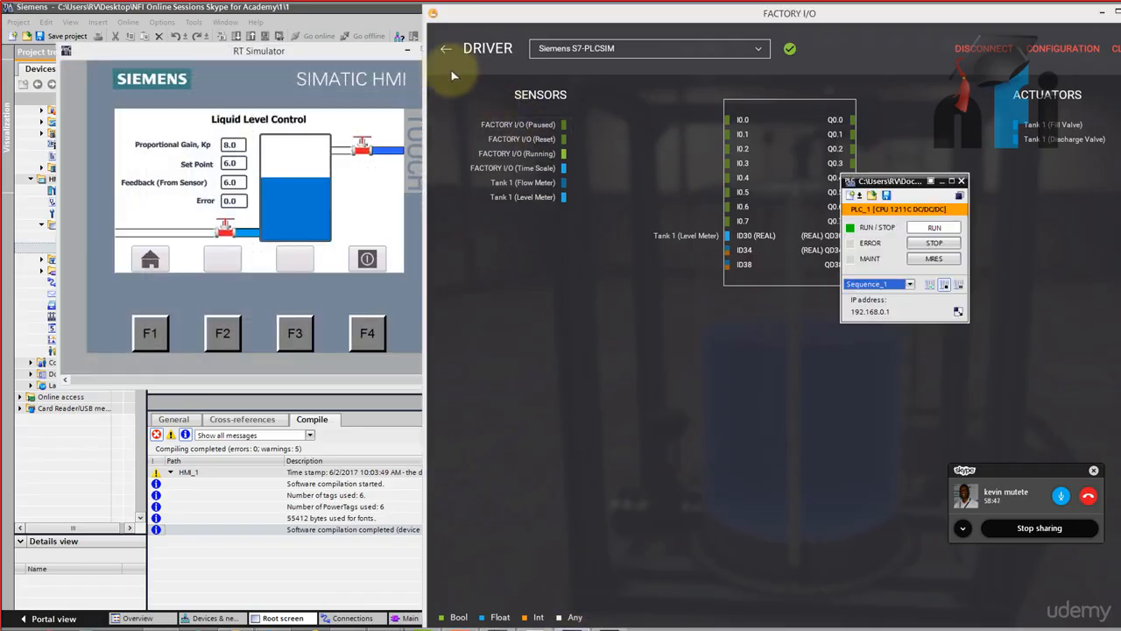
left_click(446, 48)
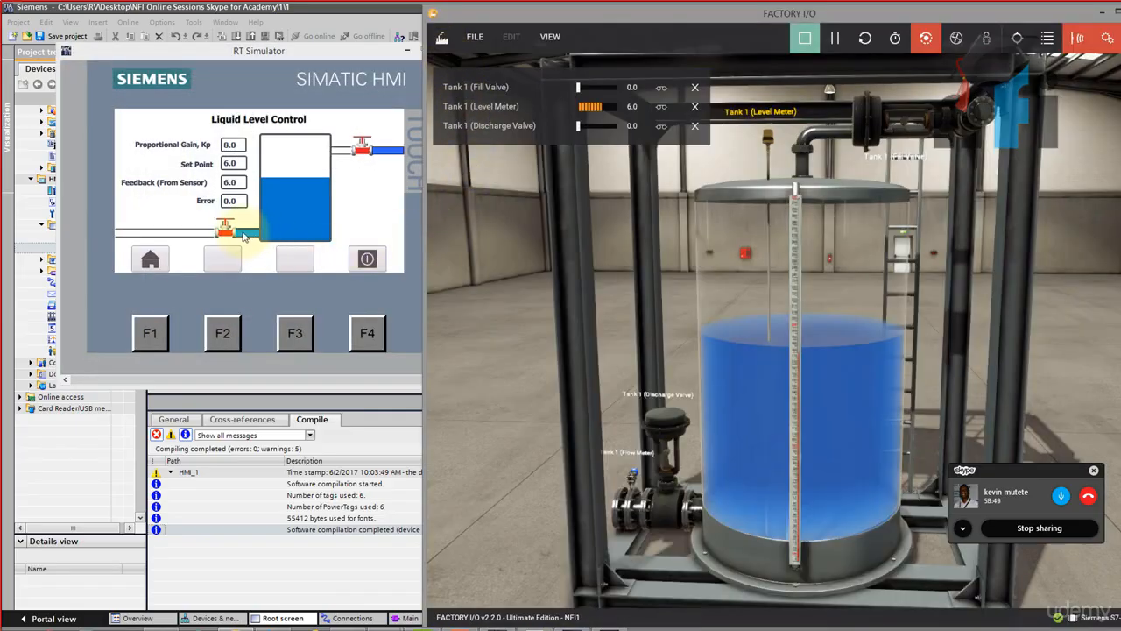
Test the pipe animation by lowering the simulated HMI's Set Point to 2.0 and, once the tank drains, to 0.0
left_click(235, 169)
left_click(178, 232)
left_click(371, 230)
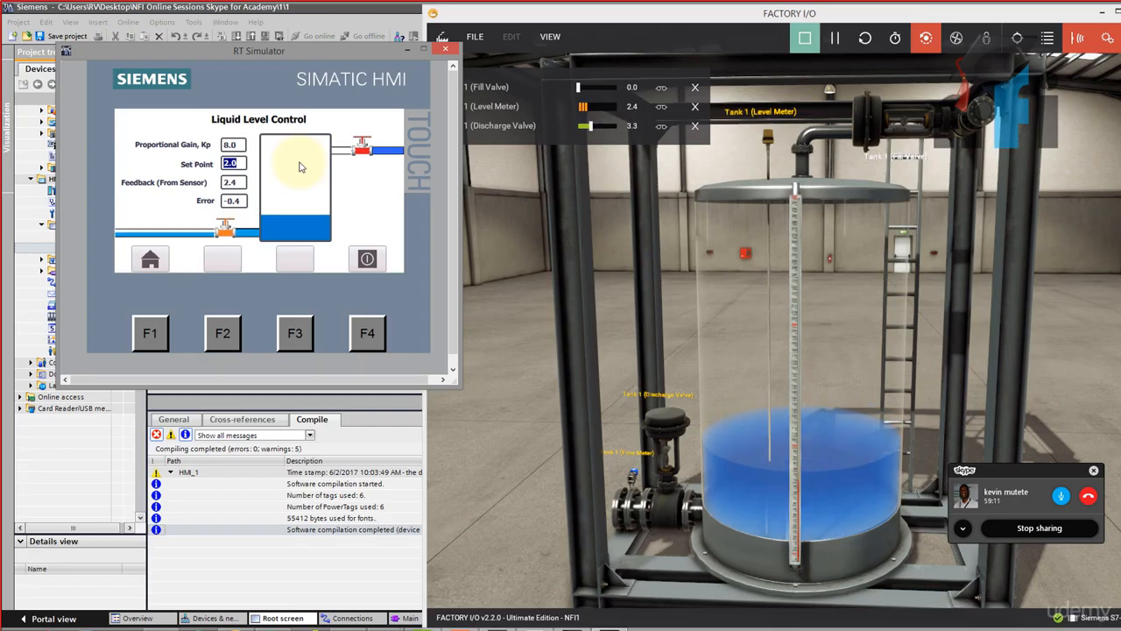
left_click(234, 166)
left_click(150, 258)
left_click(376, 257)
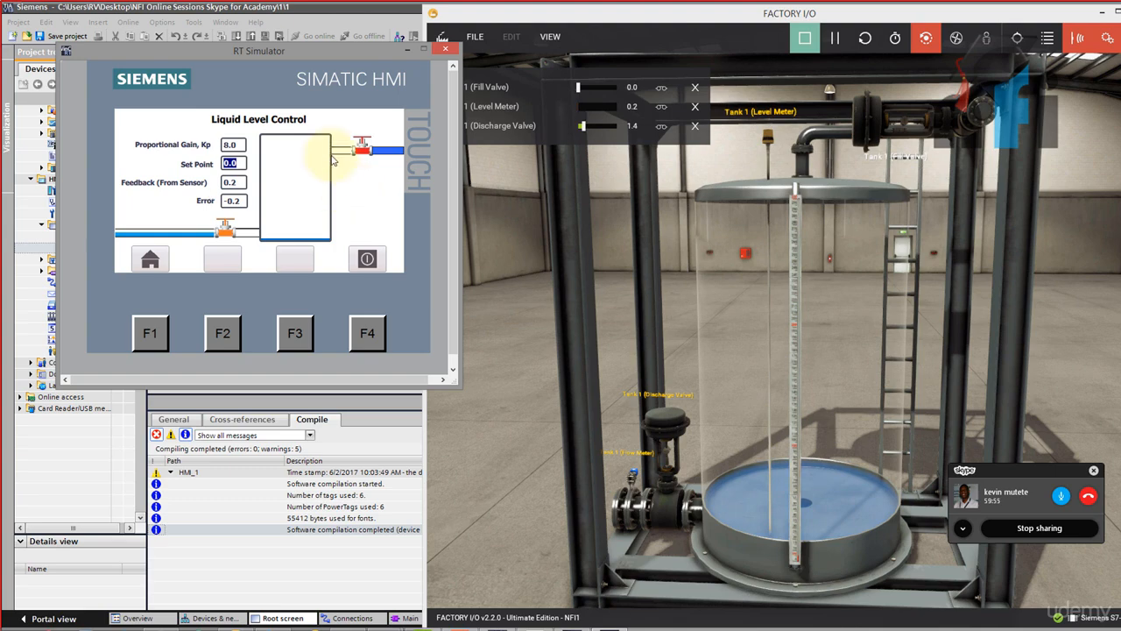
Switch to Assignment 2.pdf in Acrobat and check the Task 2 drawing requirement and Task 1's Valves Output requirement
left_click(536, 628)
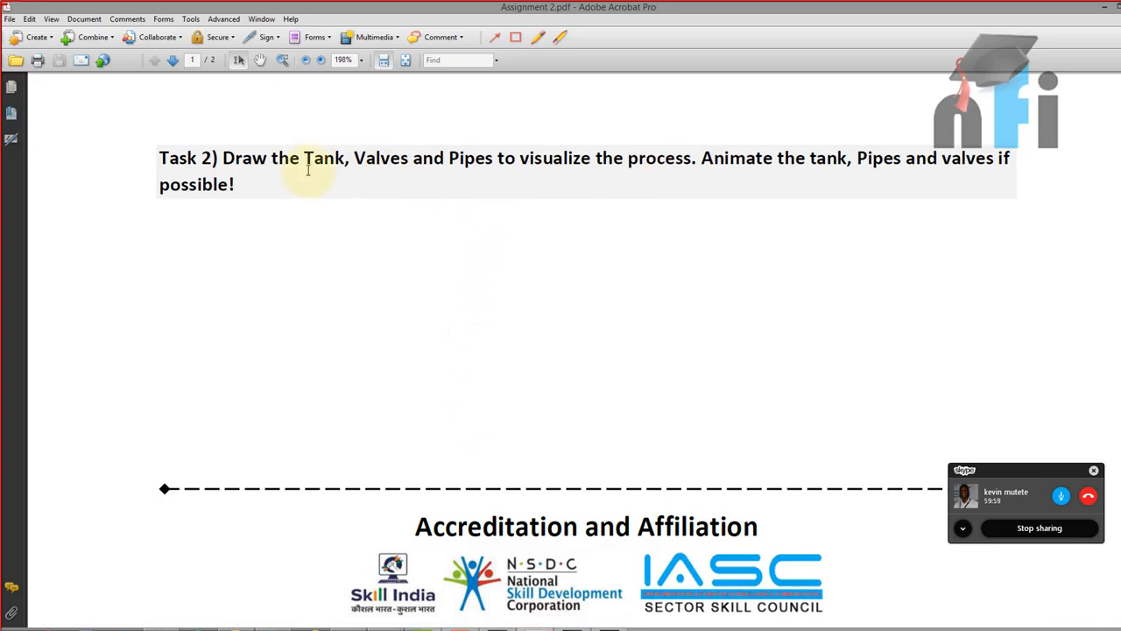
left_click_drag(273, 161, 773, 161)
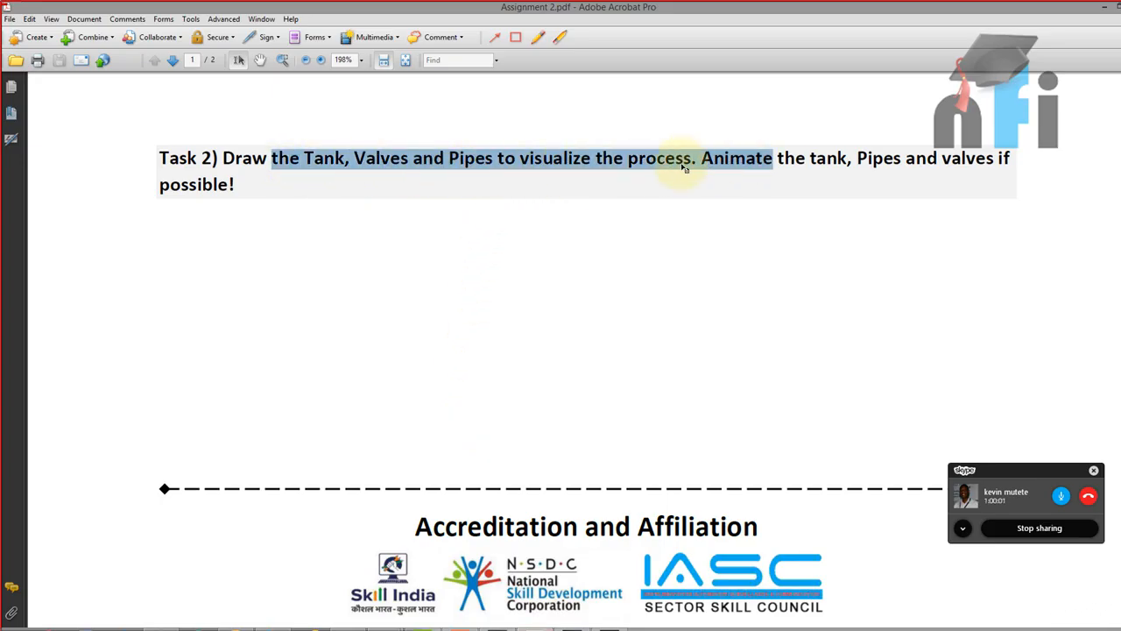
left_click(683, 163)
scroll(674, 229, "up", 5)
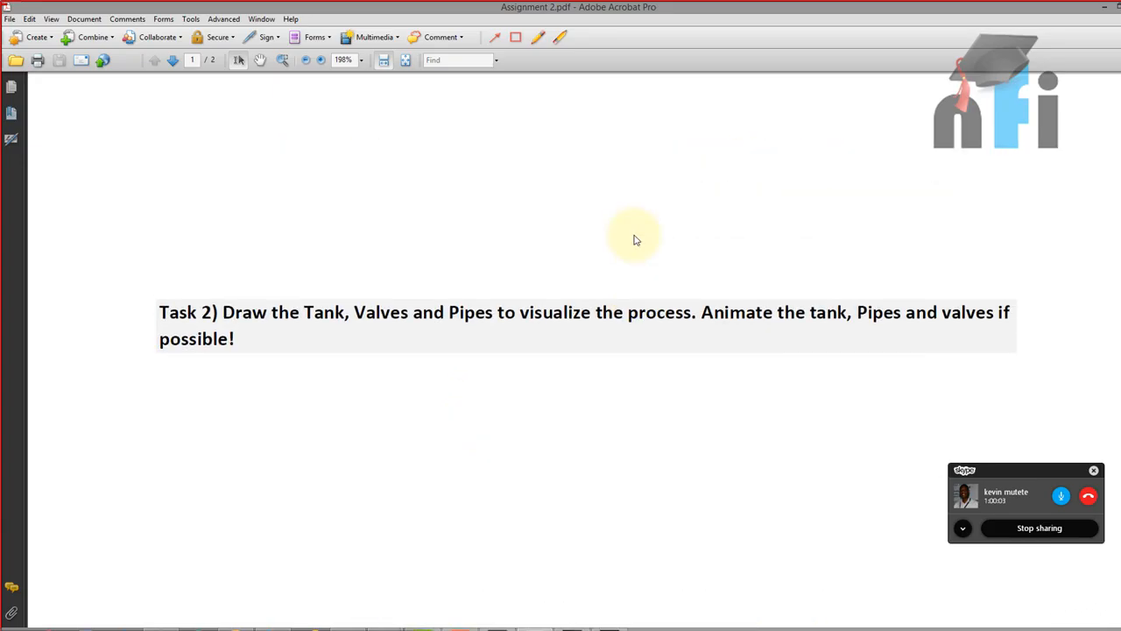
left_click_drag(605, 231, 731, 231)
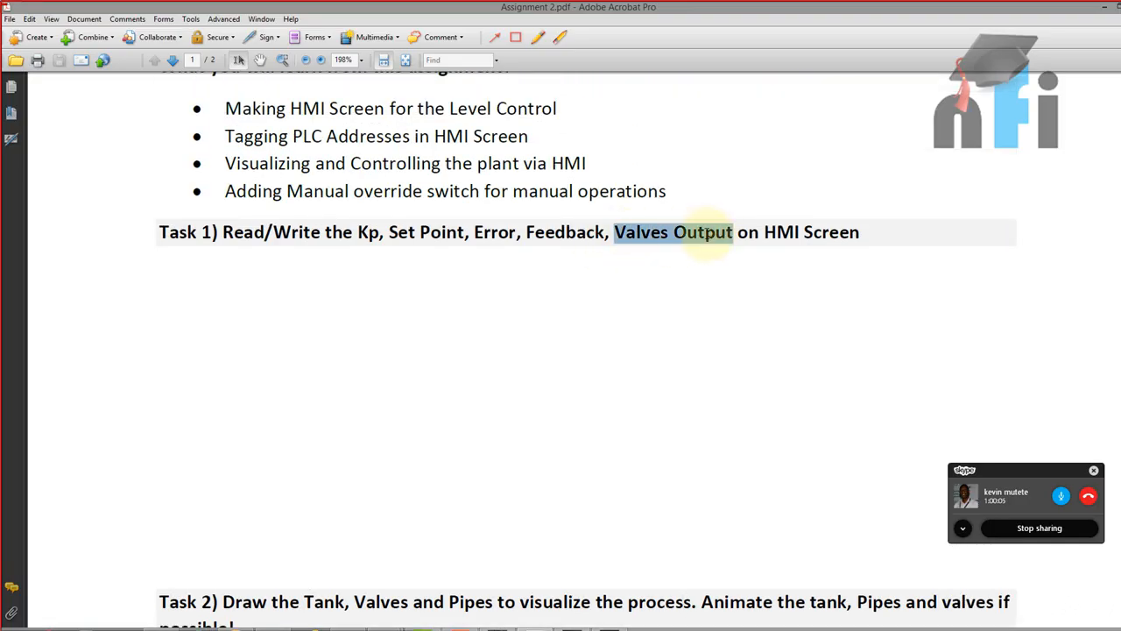
left_click(1105, 7)
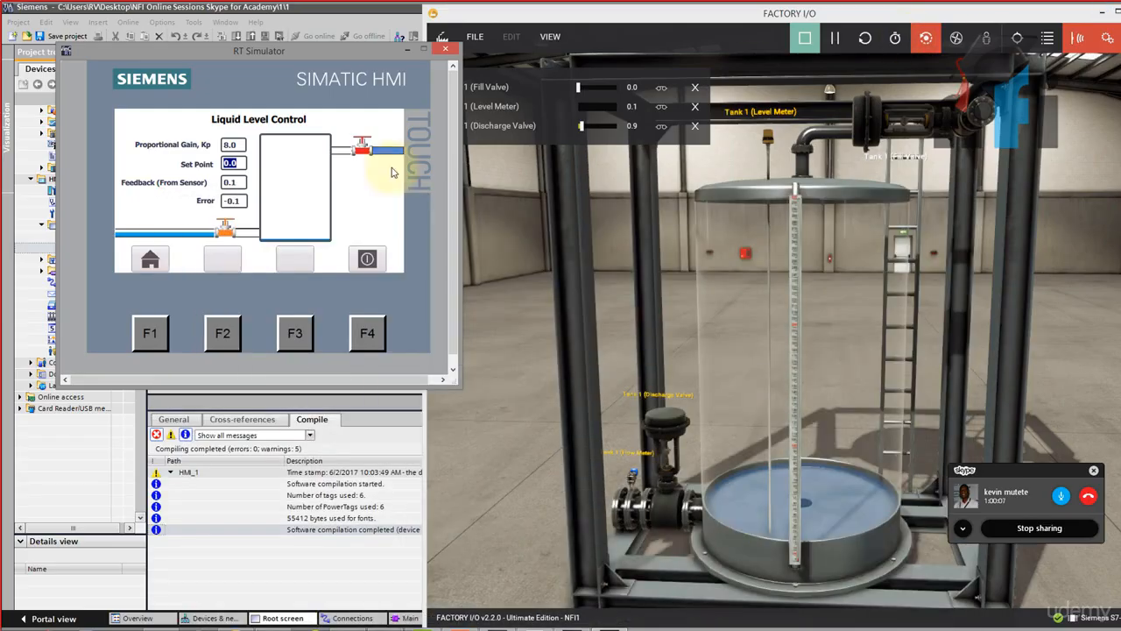
Return to the TIA Portal Root screen, add an I/O field below the upper valve, and set its mode to Output
left_click(300, 408)
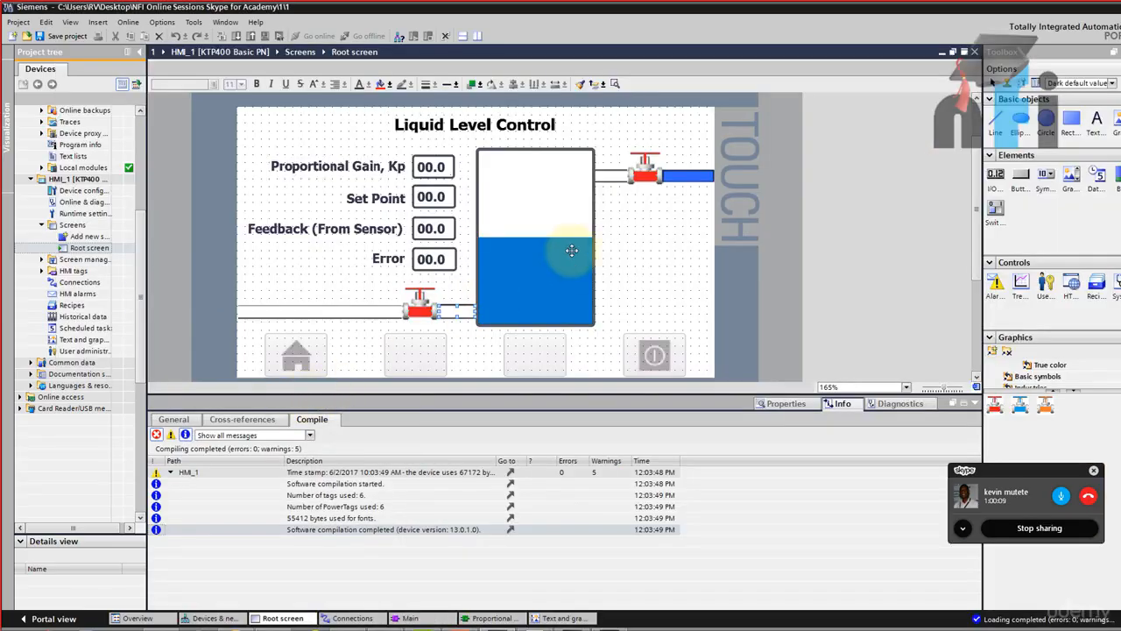
left_click_drag(994, 173, 655, 222)
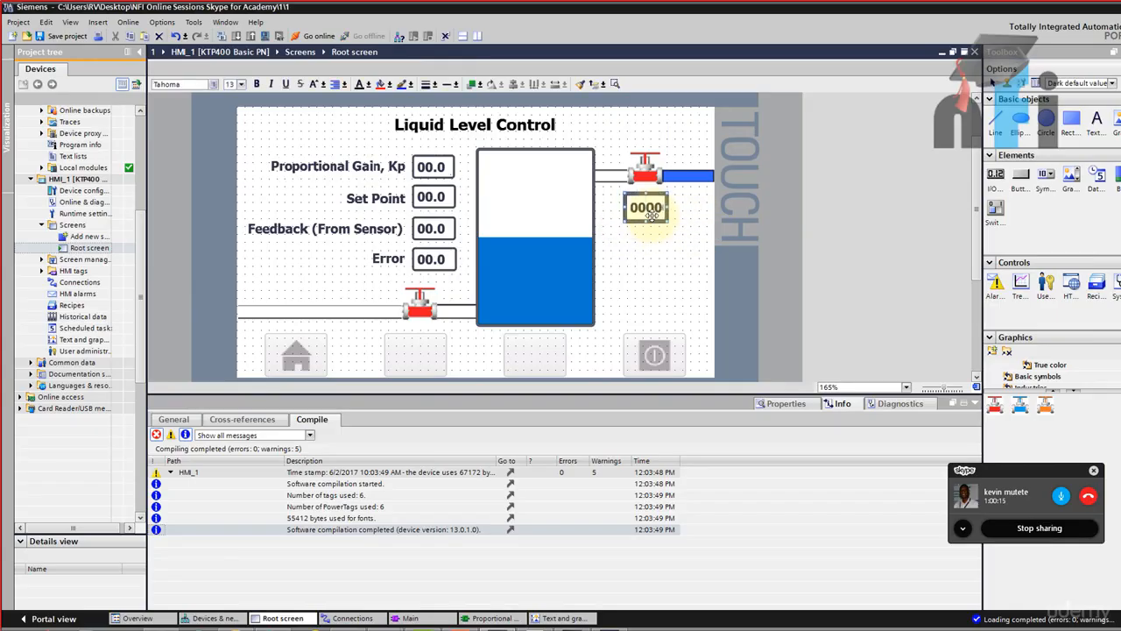
double_click(655, 222)
left_click(464, 550)
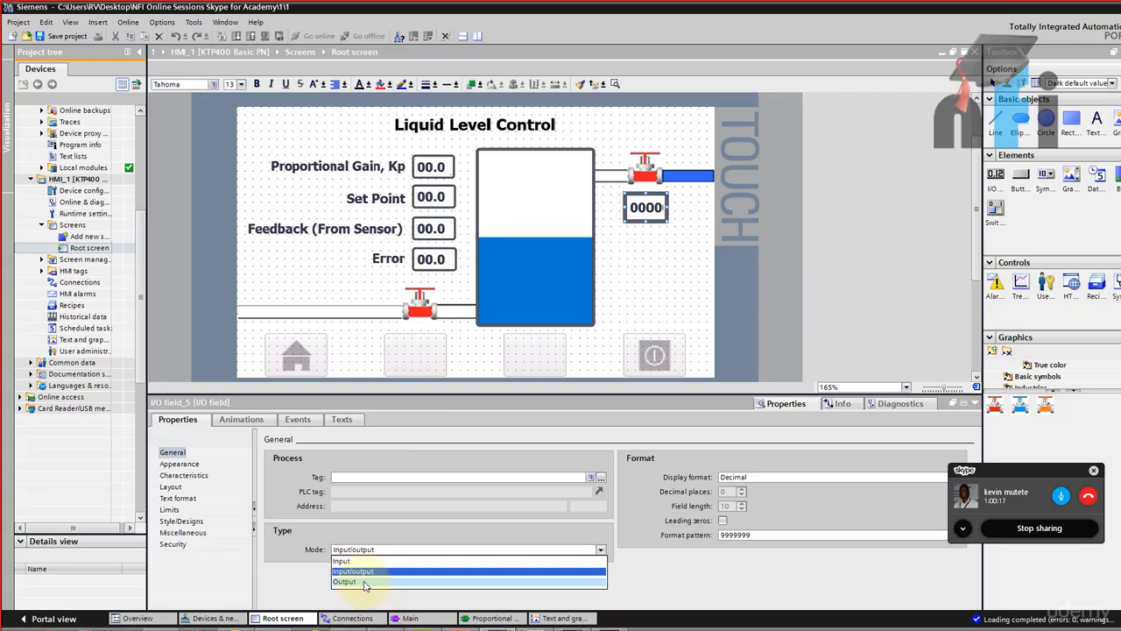
left_click(365, 584)
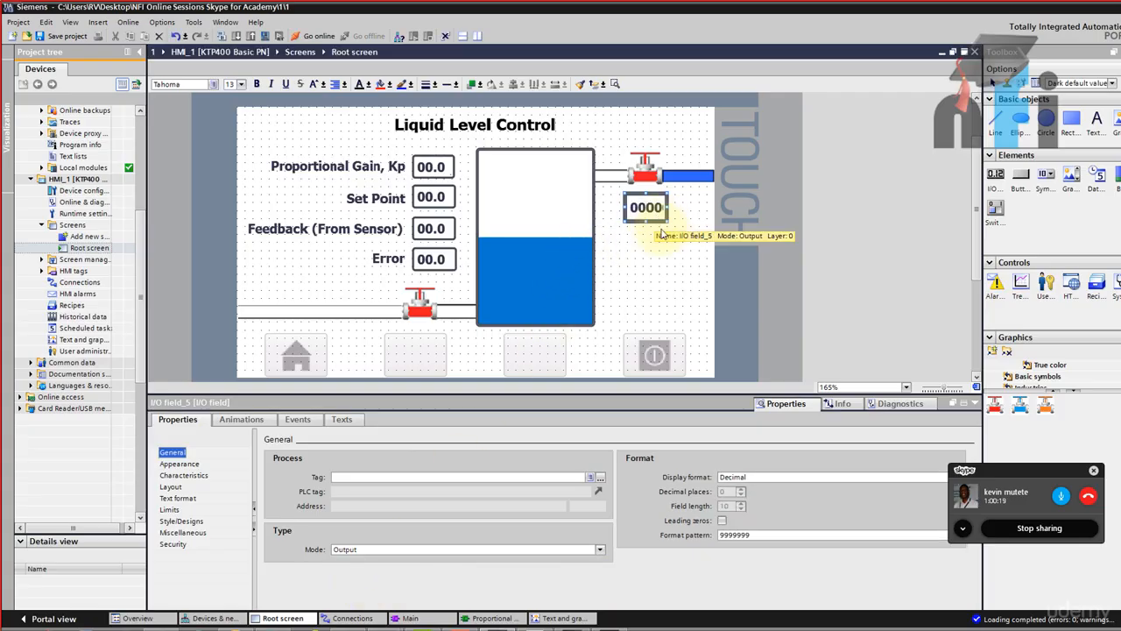
Set the new I/O field's border width to 2 and shrink the field to fit just below the upper valve
left_click(179, 464)
left_click(747, 480)
left_click_drag(667, 221, 645, 200)
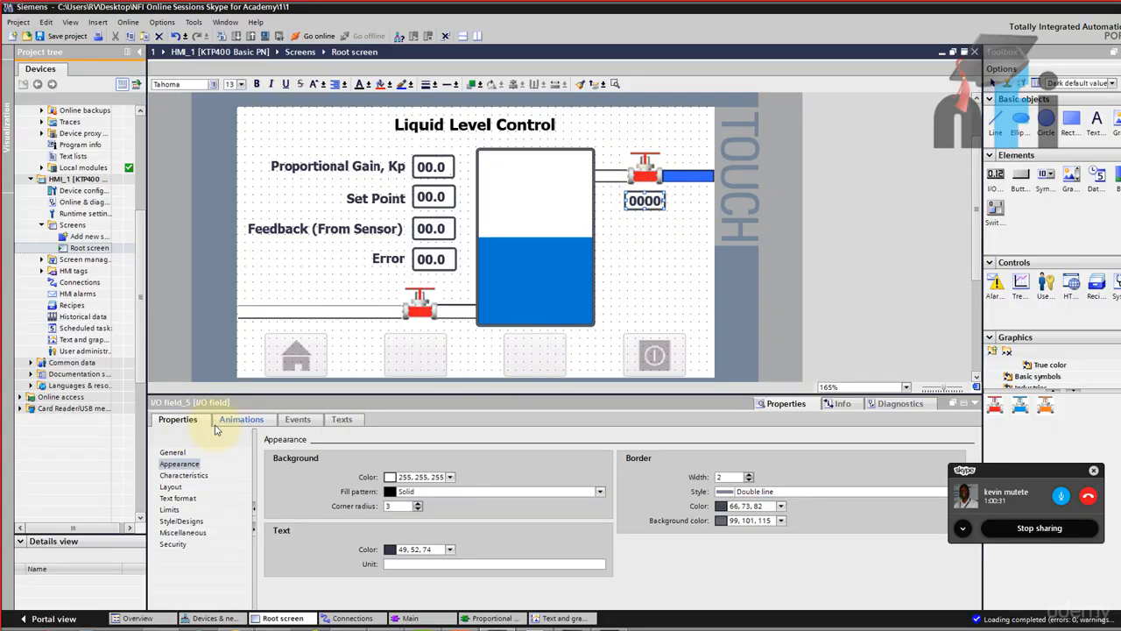
Link the upper valve's output field to the PLC tag Tag_7 and set its format pattern to 99.9
left_click(173, 452)
left_click(600, 477)
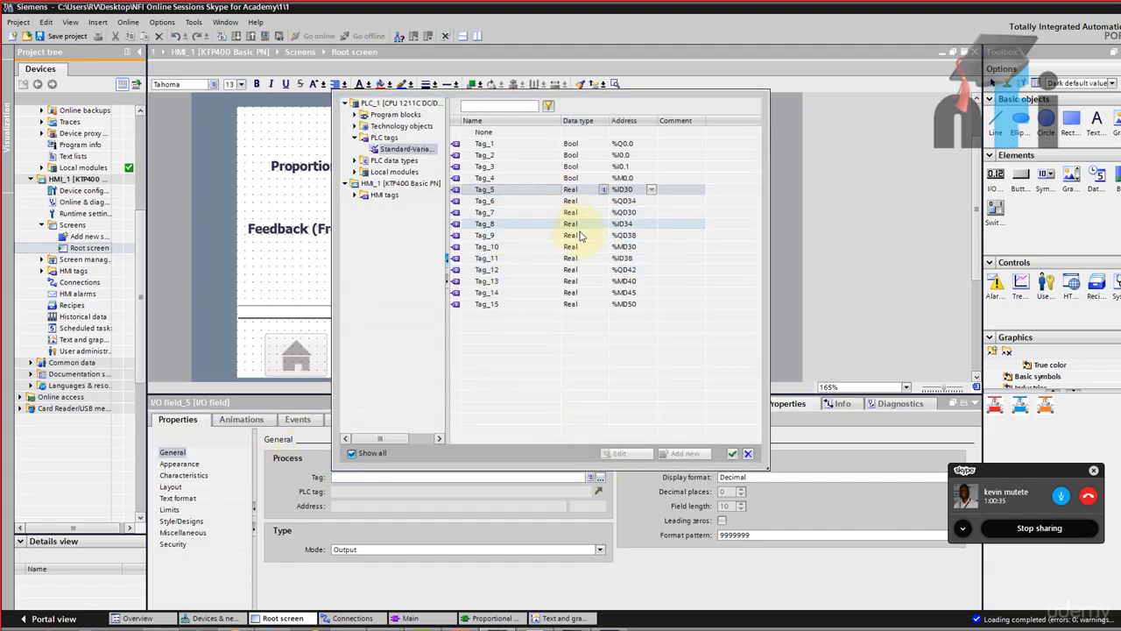
left_click(579, 214)
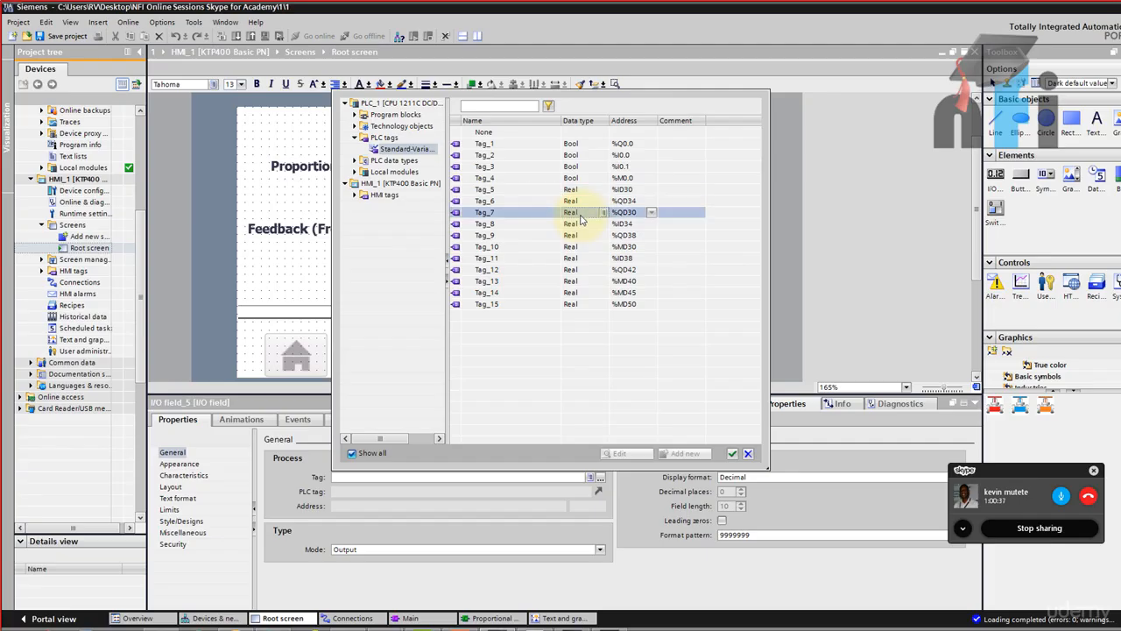
left_click(732, 453)
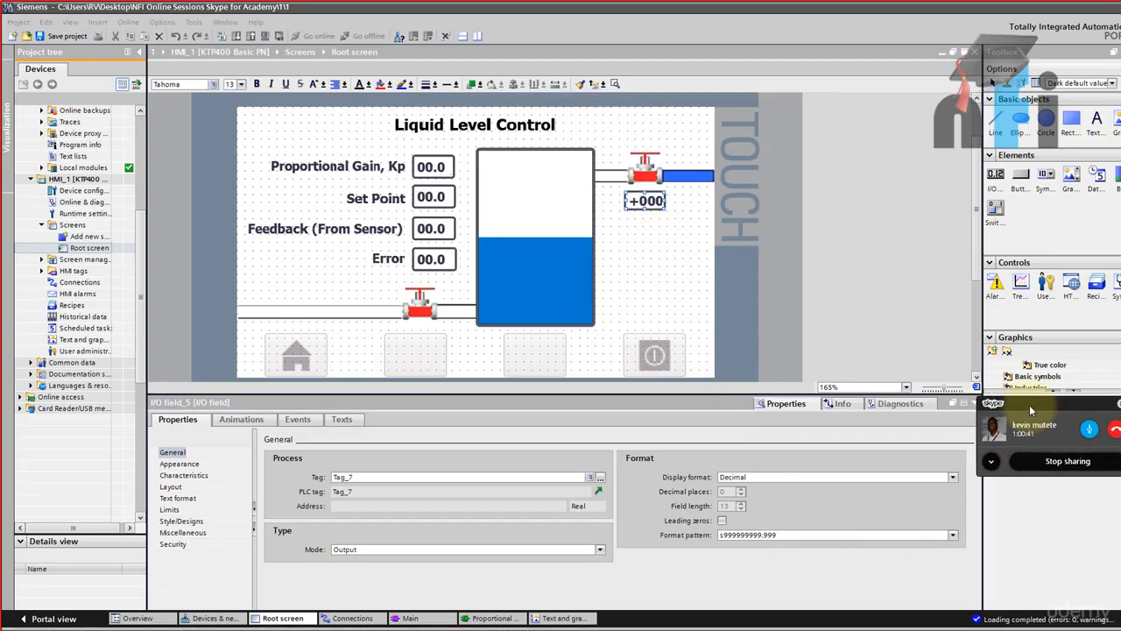
left_click(952, 534)
scroll(845, 569, "down", 4)
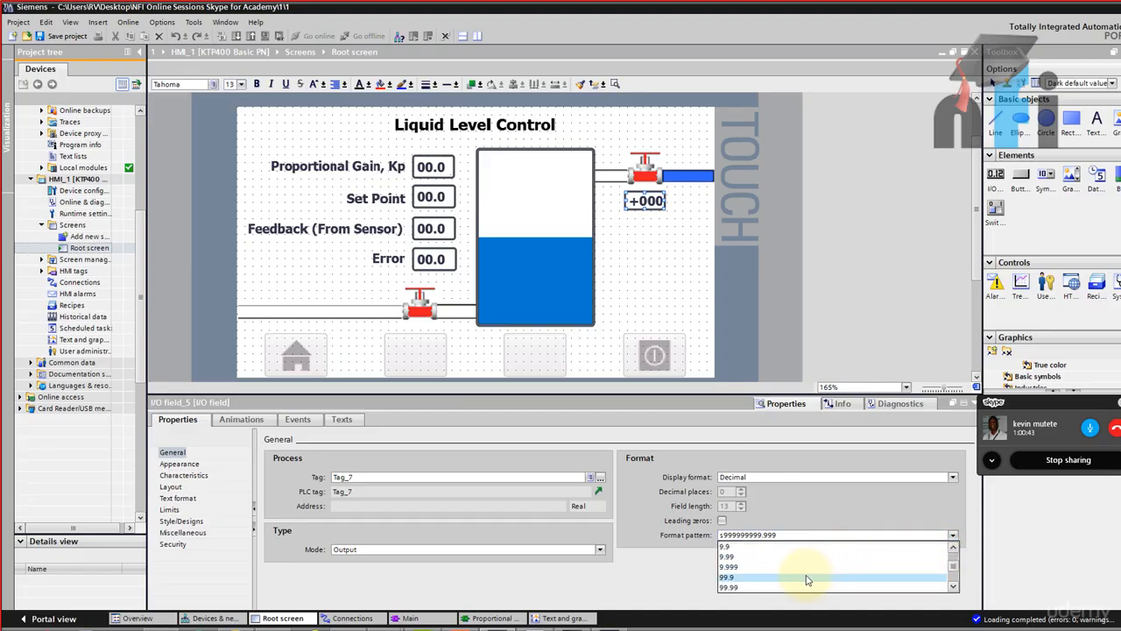
left_click(802, 577)
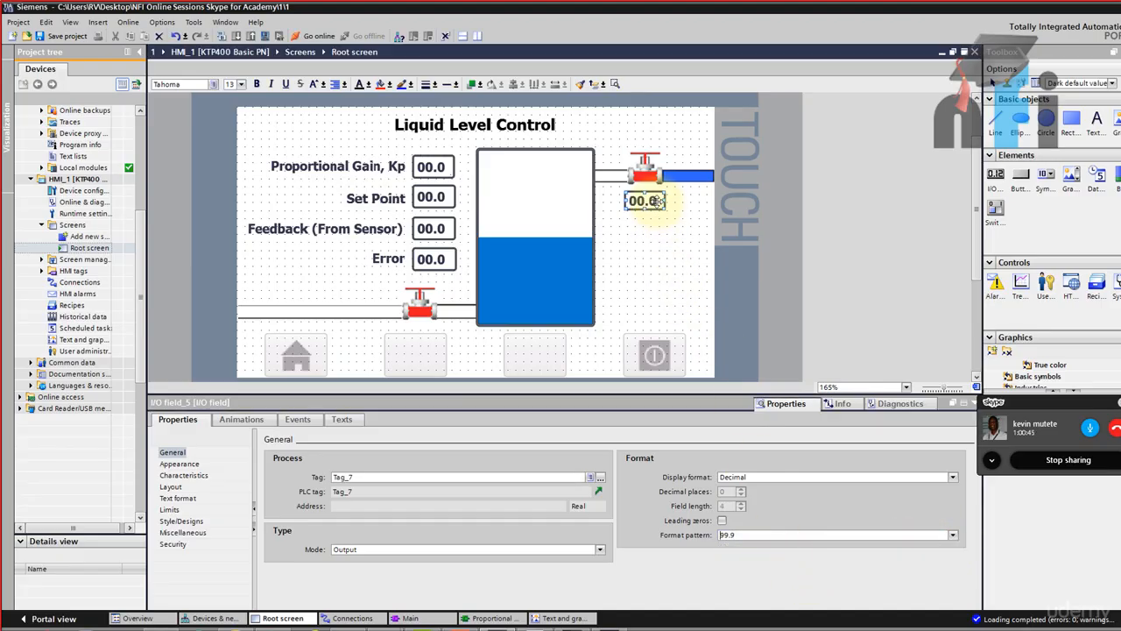
Widen the upper valve's output field slightly, place a copy below the lower valve, and link the copy to PLC tag Tag_6
left_click_drag(665, 201, 425, 341)
key("ctrl+v")
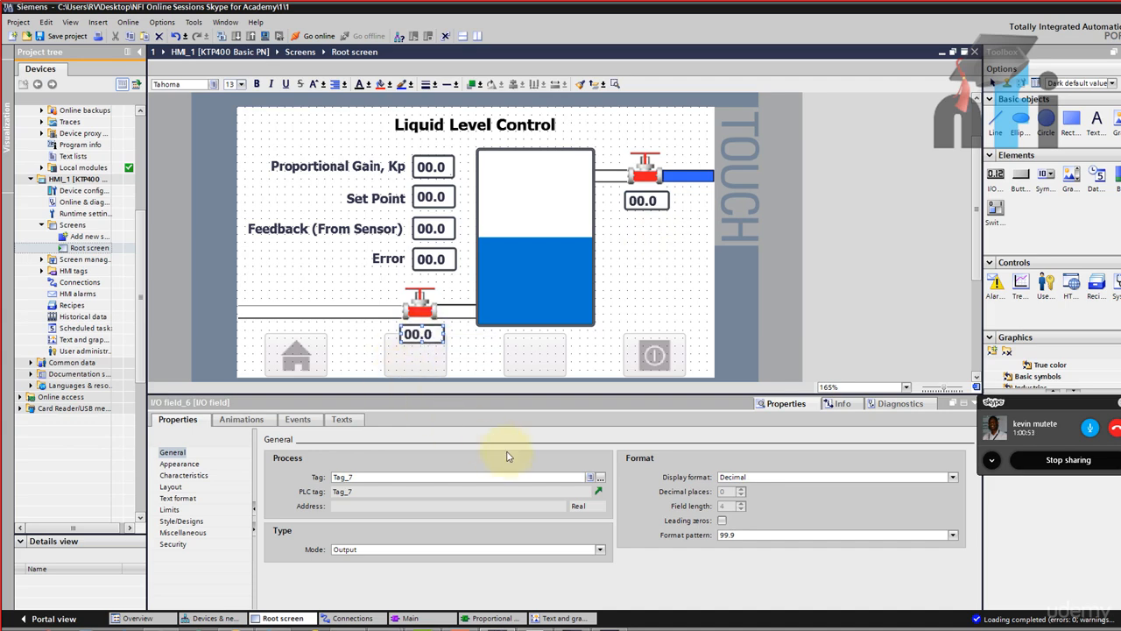
left_click(600, 478)
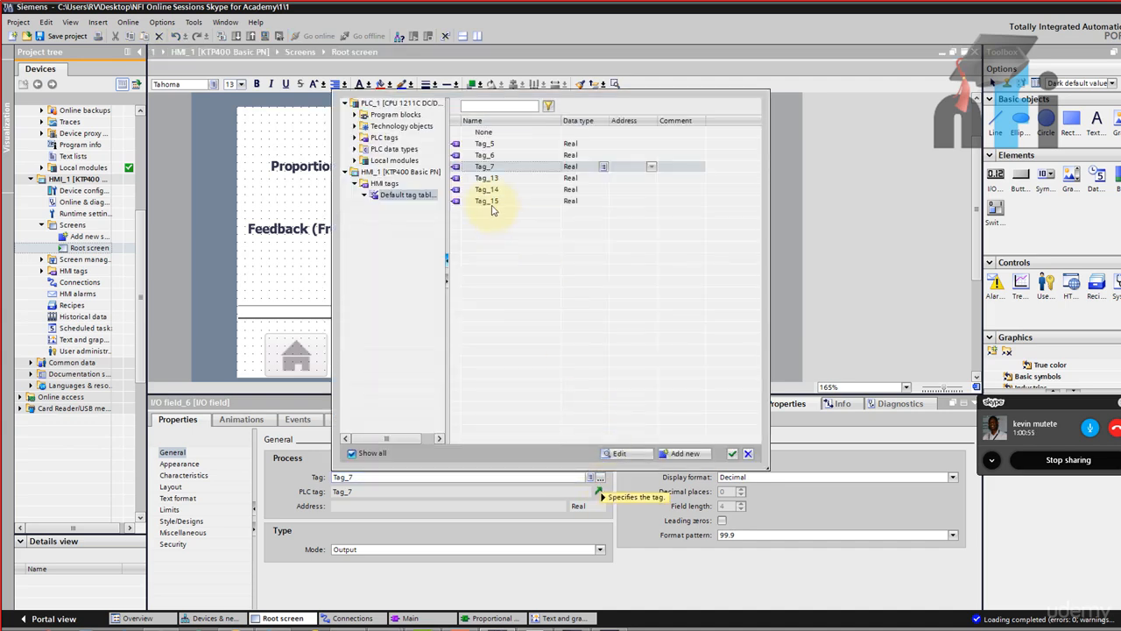
left_click(355, 138)
left_click(403, 149)
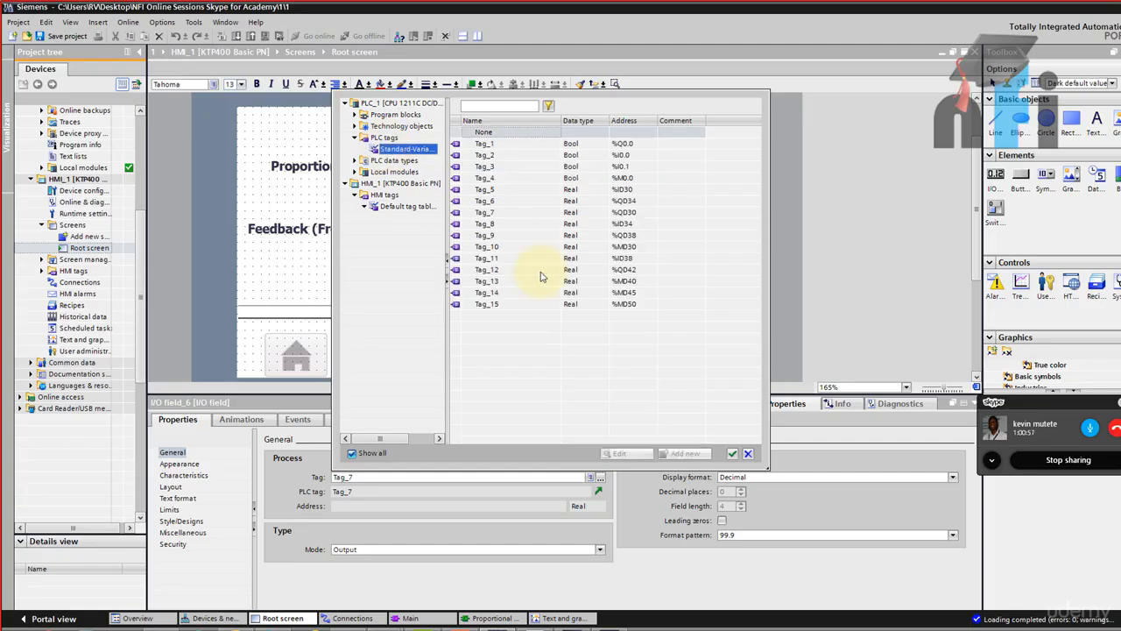
left_click(615, 200)
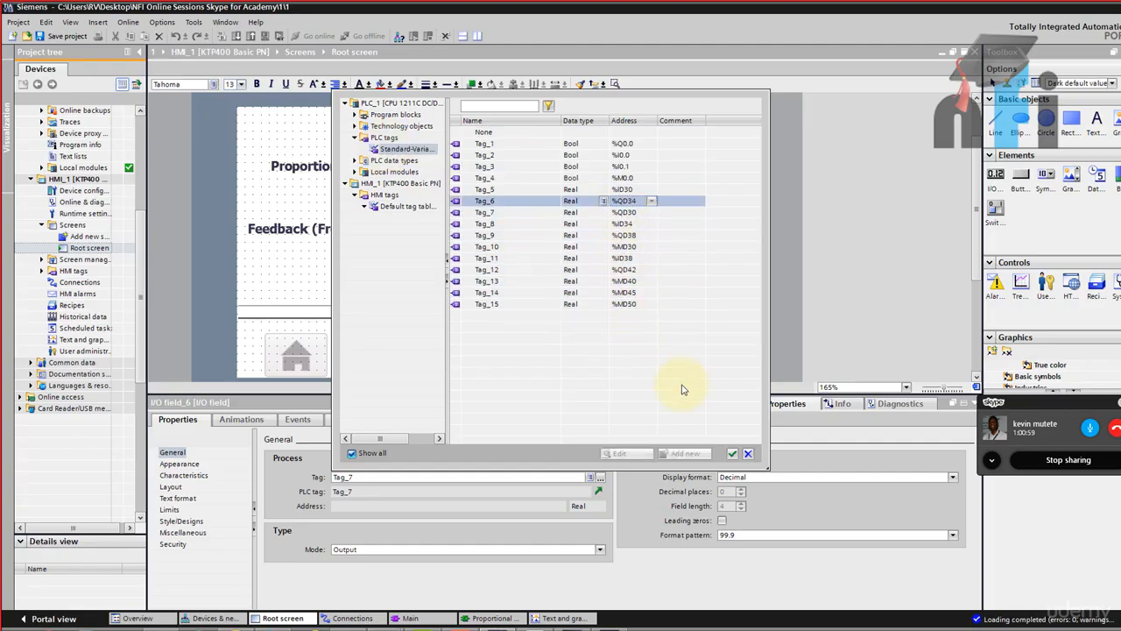
left_click(732, 454)
Open Main [OB1] and check which tags the Drain Valve and Filling Valve outputs use in Network 3
left_click(89, 158)
scroll(92, 180, "up", 5)
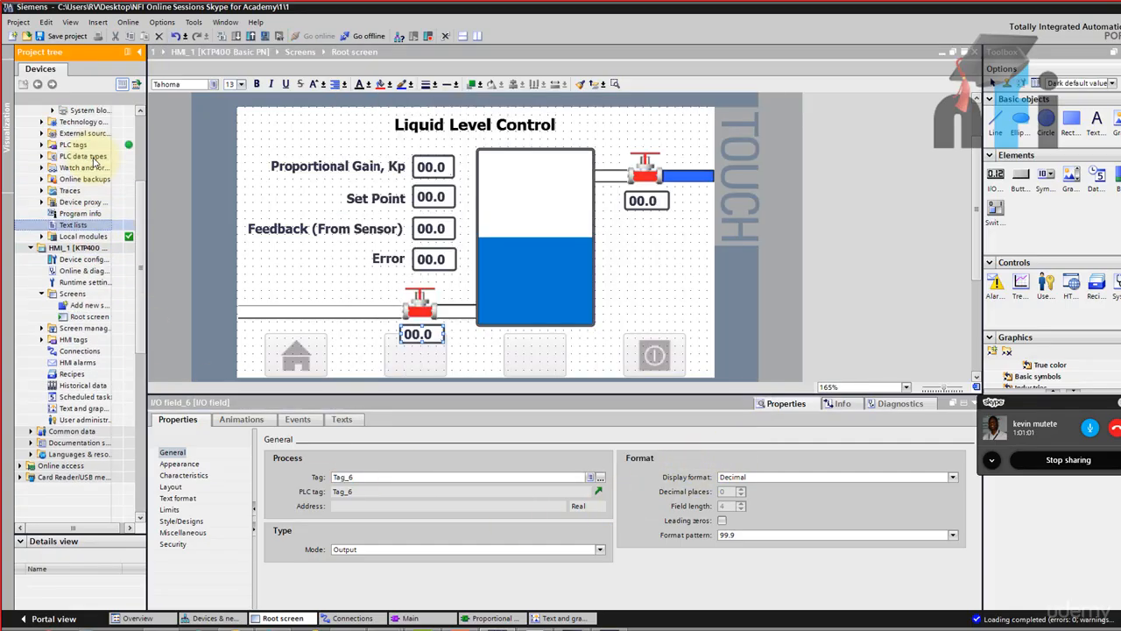
scroll(92, 185, "up", 1)
double_click(87, 201)
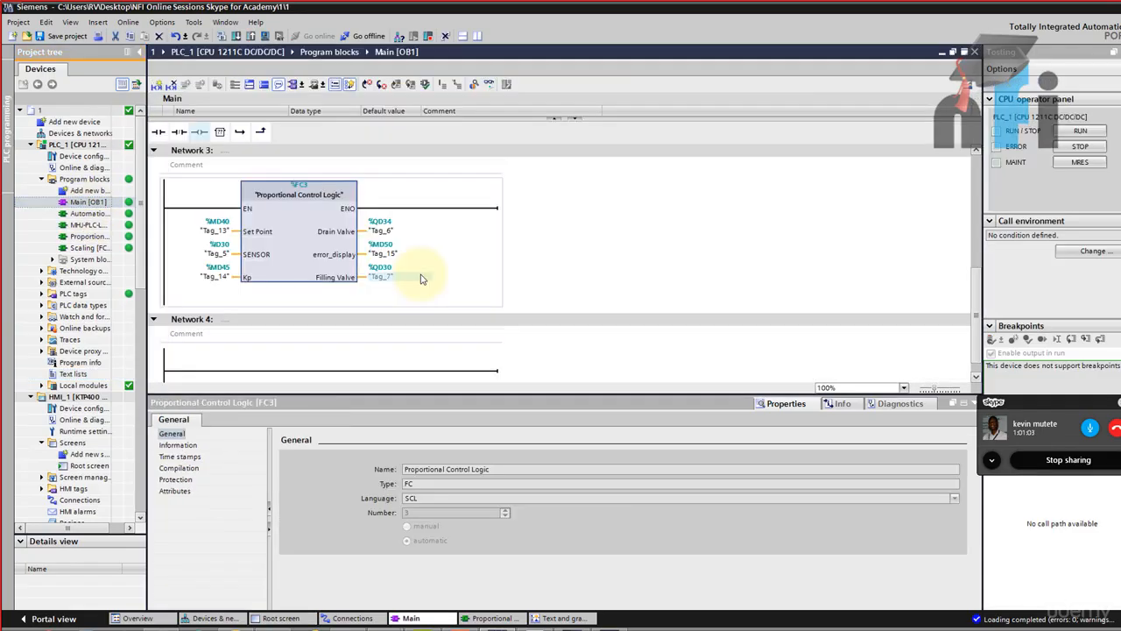
left_click(382, 230)
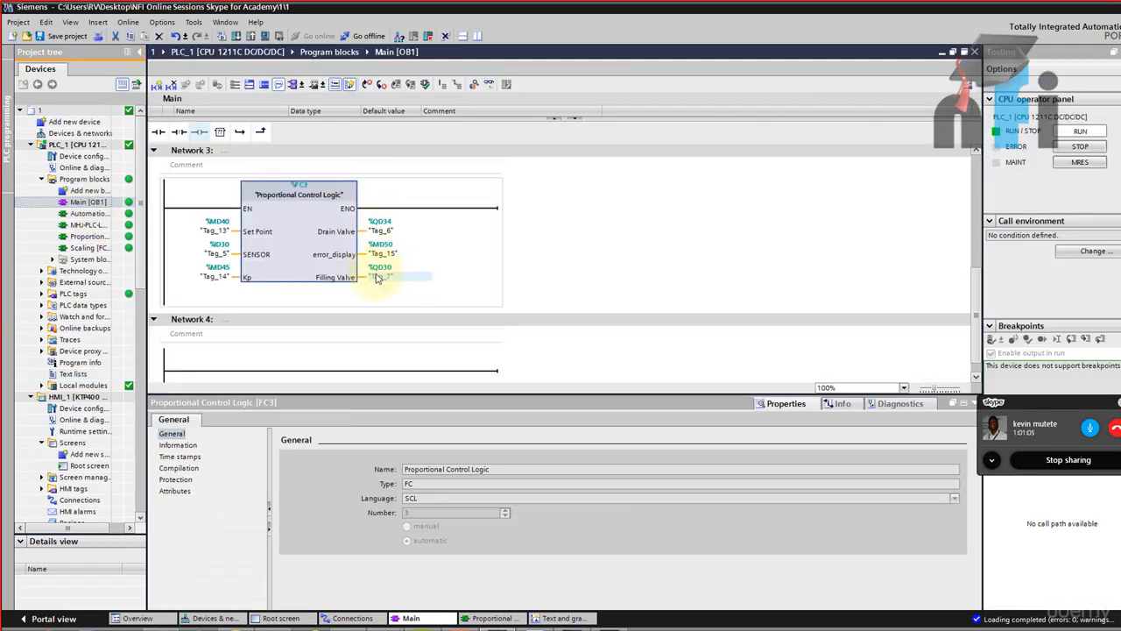
Start the simulation of HMI_1, bring up FACTORY I/O, and place the simulator window beside the tank scene
left_click(140, 316)
left_click_drag(140, 316, 142, 213)
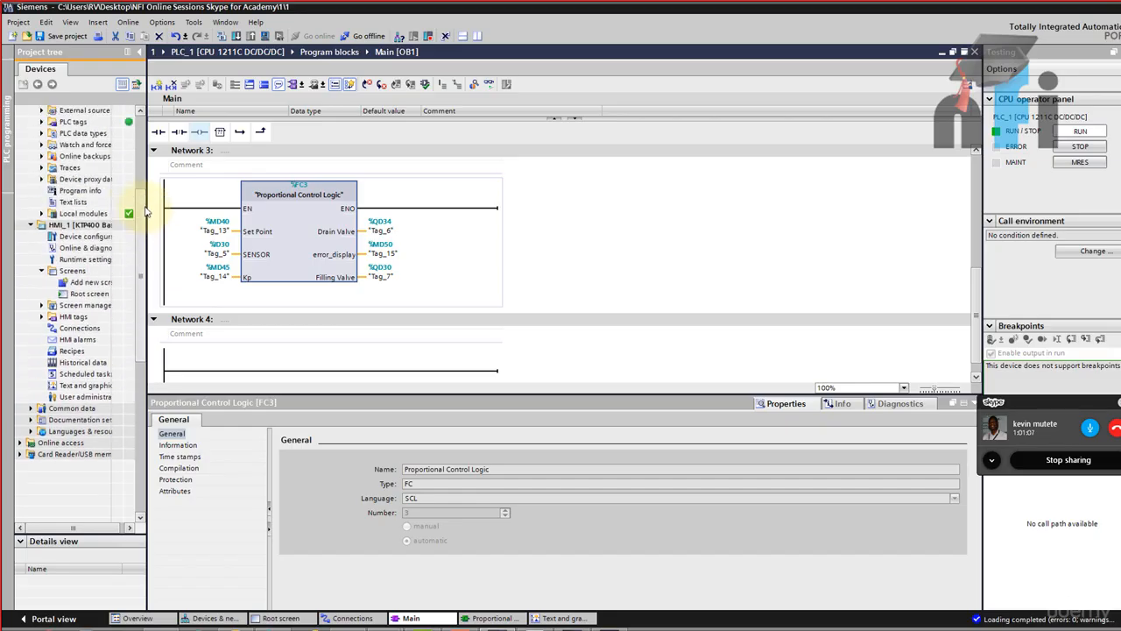
left_click(79, 225)
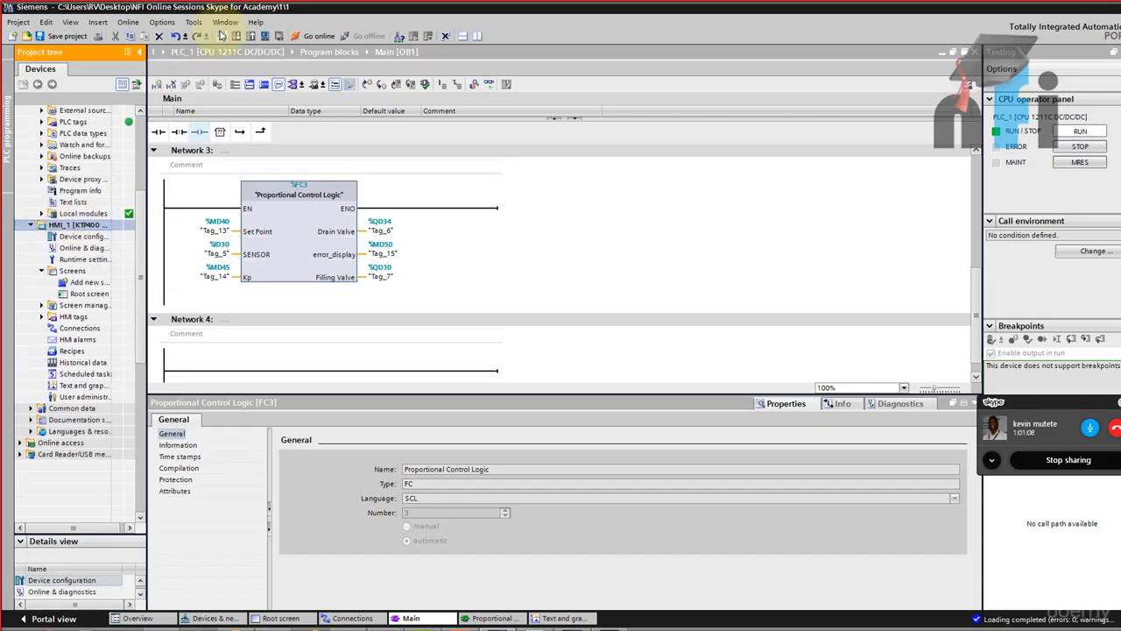
left_click(264, 38)
left_click(254, 629)
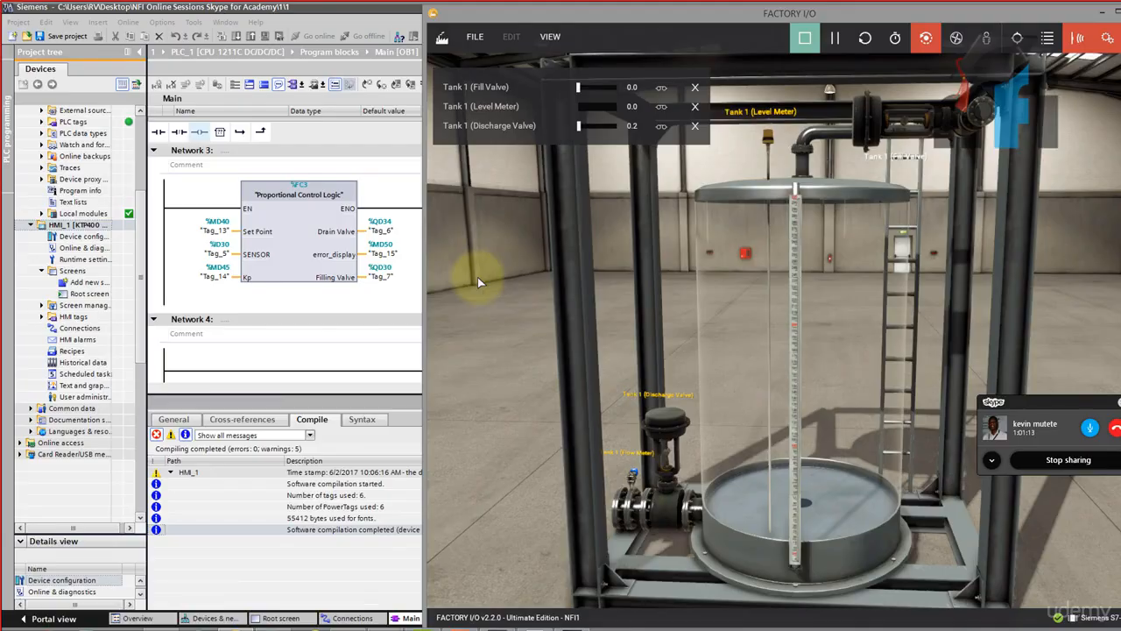
left_click_drag(303, 57, 340, 121)
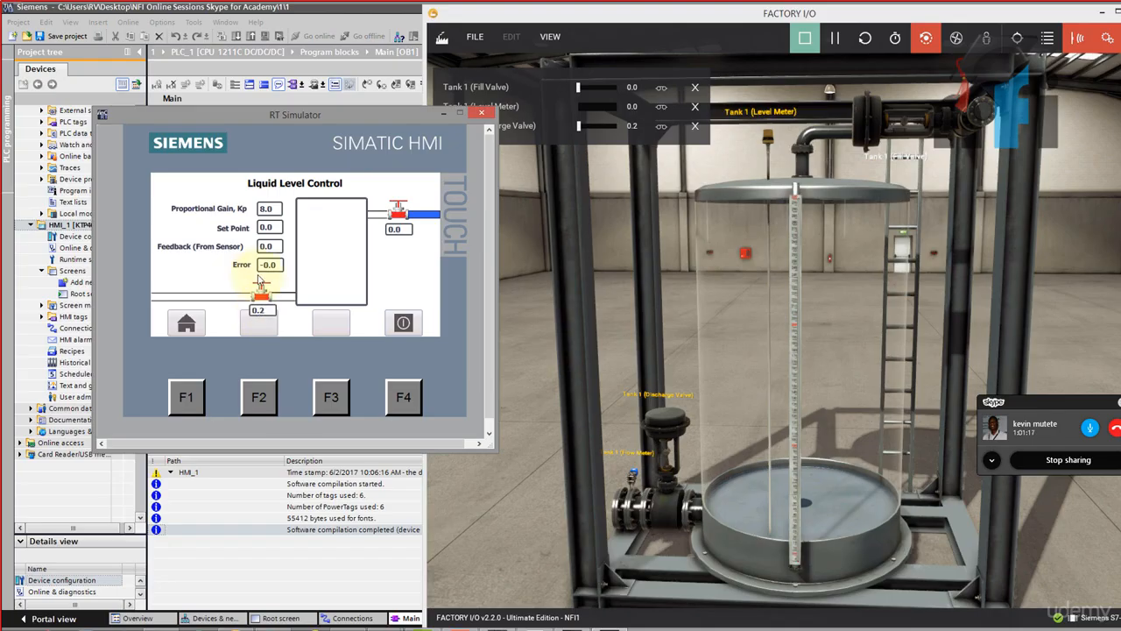
Test the level control in the simulator with Set Points of 5 and 2, moving the simulator window clear of the FACTORY I/O tag readings
left_click(274, 228)
left_click(219, 280)
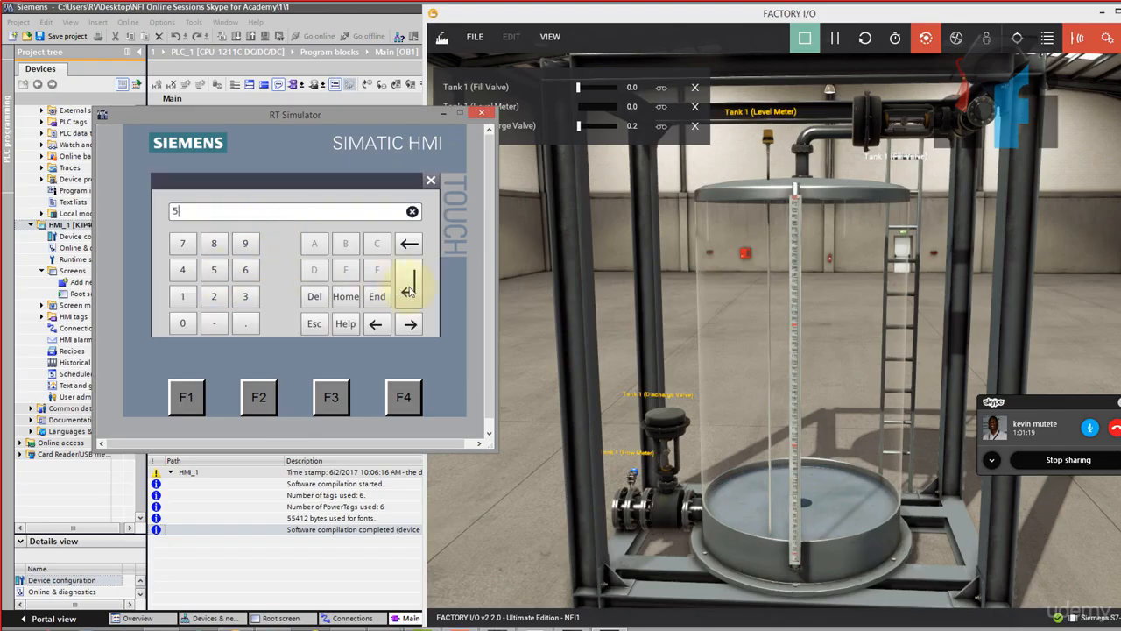
left_click(409, 282)
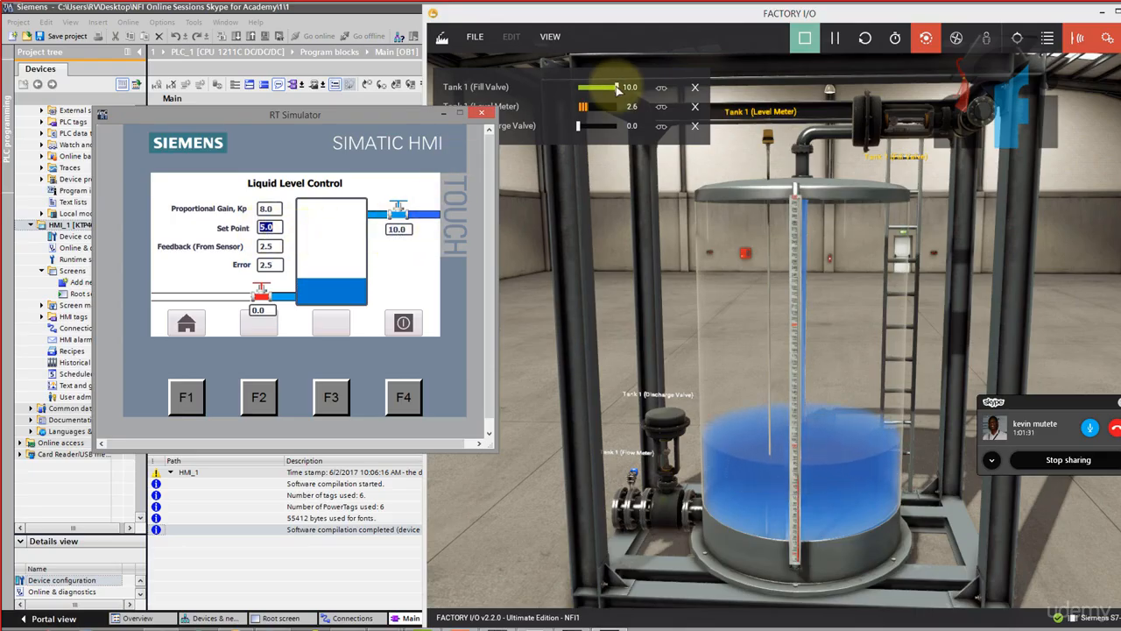
left_click_drag(422, 112, 352, 83)
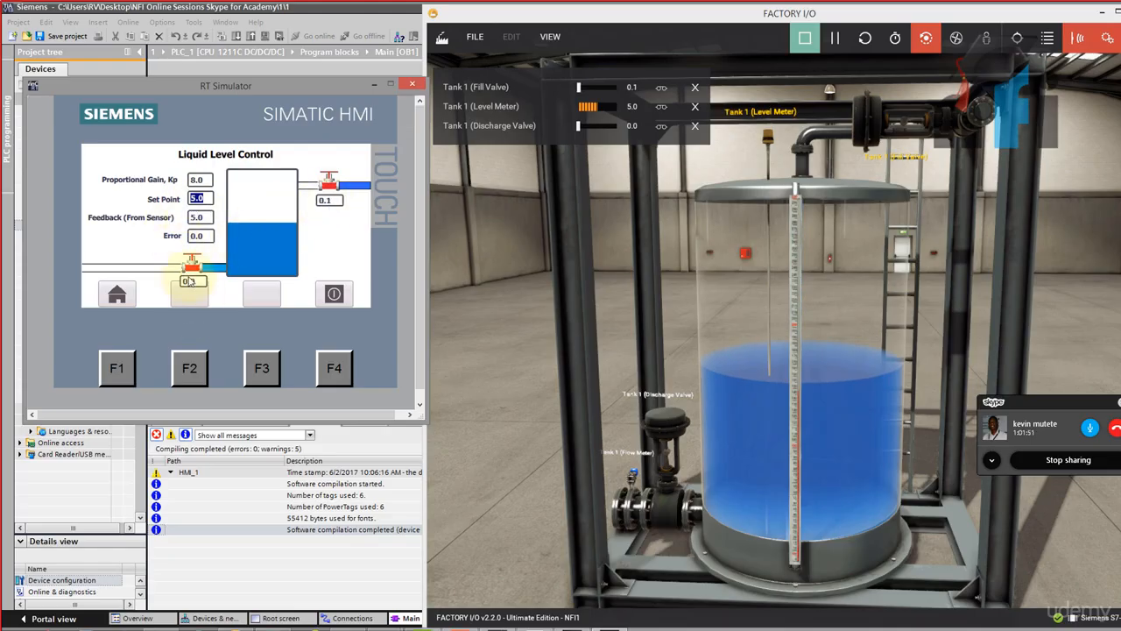
left_click(200, 199)
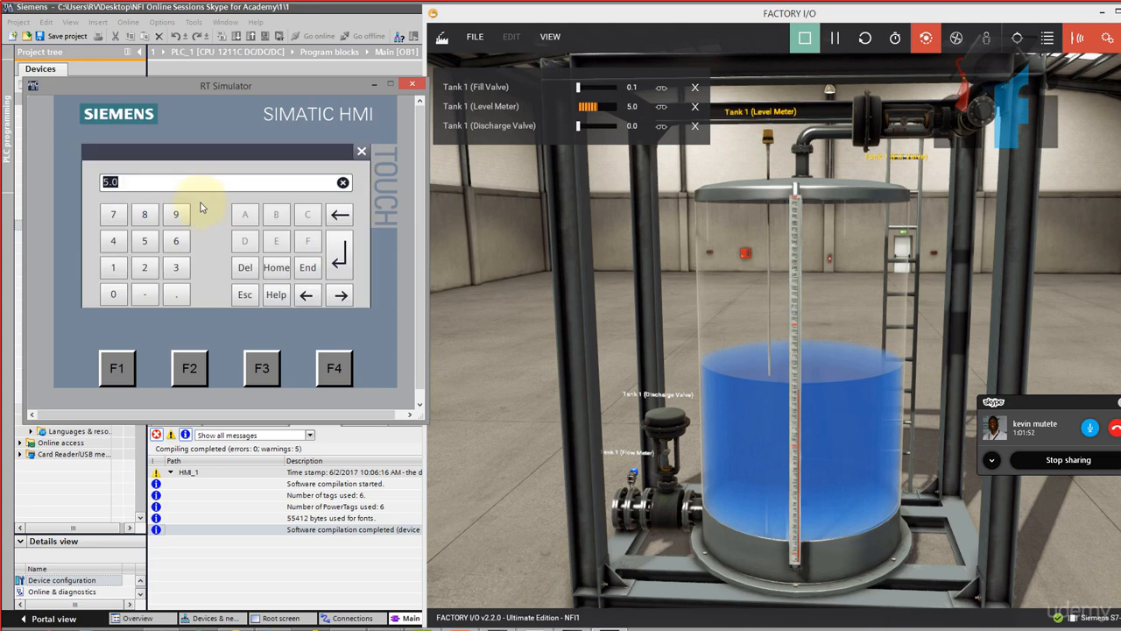
left_click(340, 256)
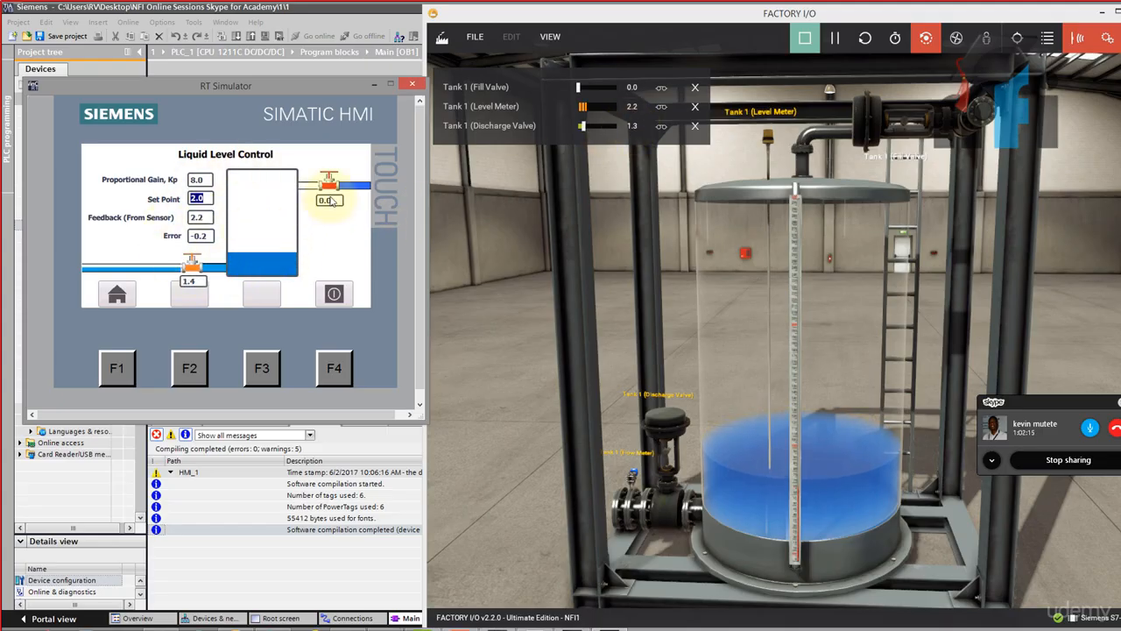
Return to the TIA Portal project, show all HMI tags of HMI_1, and narrow the table columns around the Acquisition cycle column
left_click(400, 428)
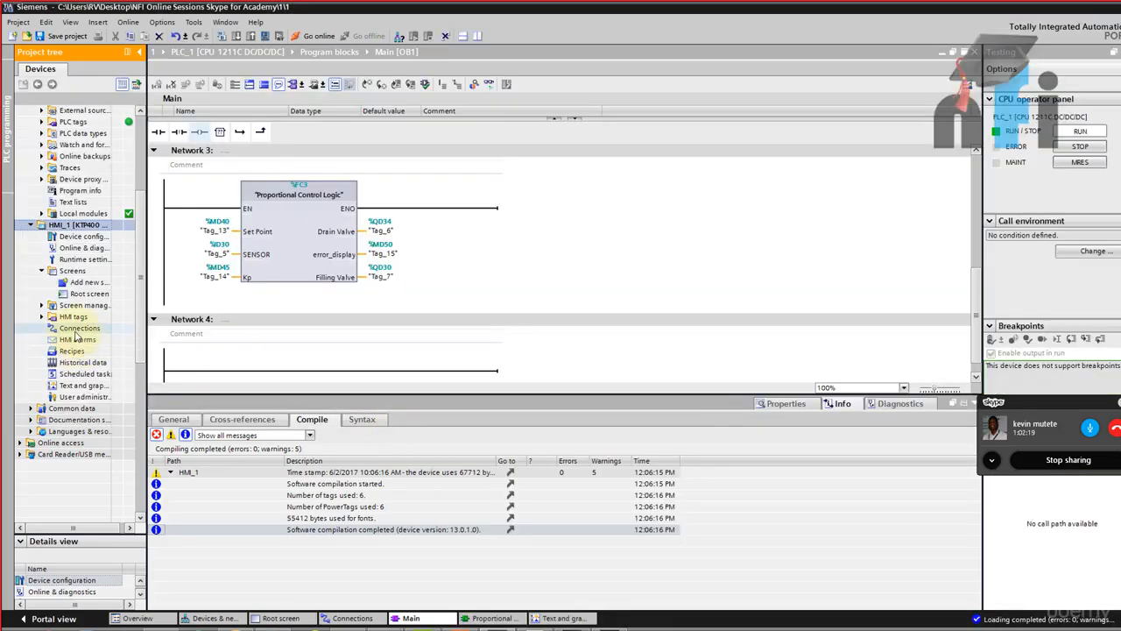
double_click(73, 317)
double_click(83, 327)
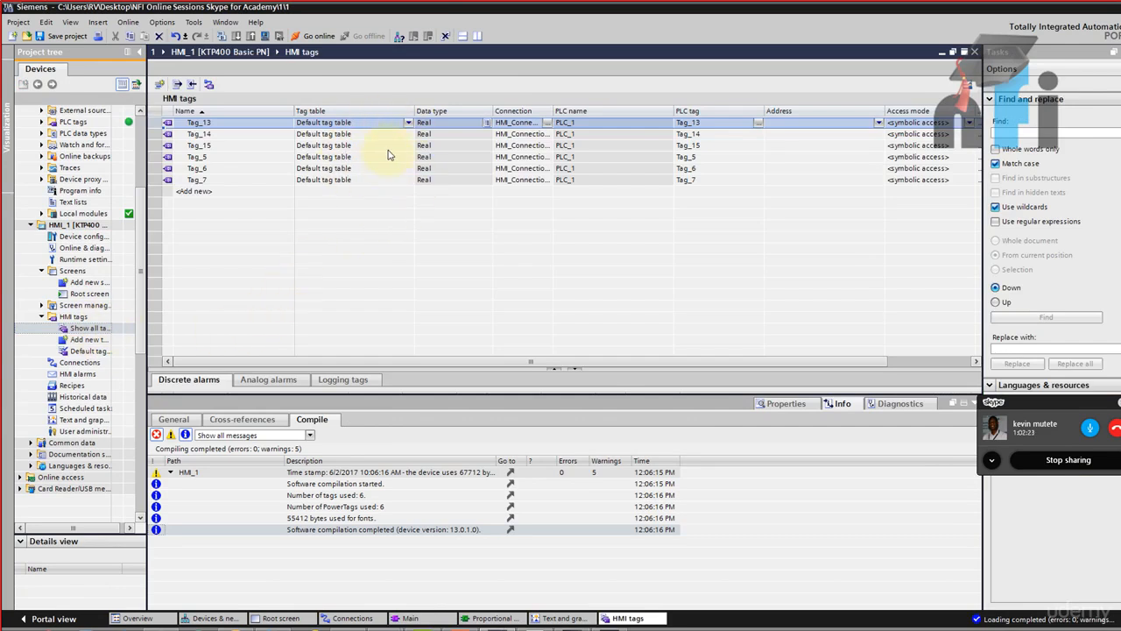
left_click_drag(414, 111, 373, 112)
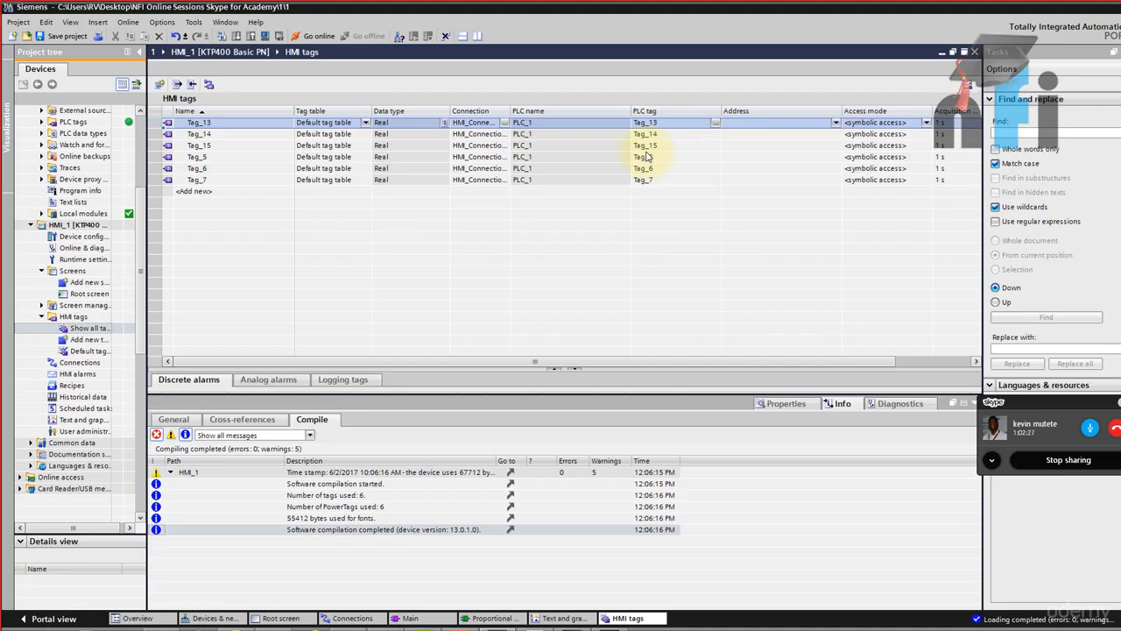
left_click_drag(631, 111, 607, 112)
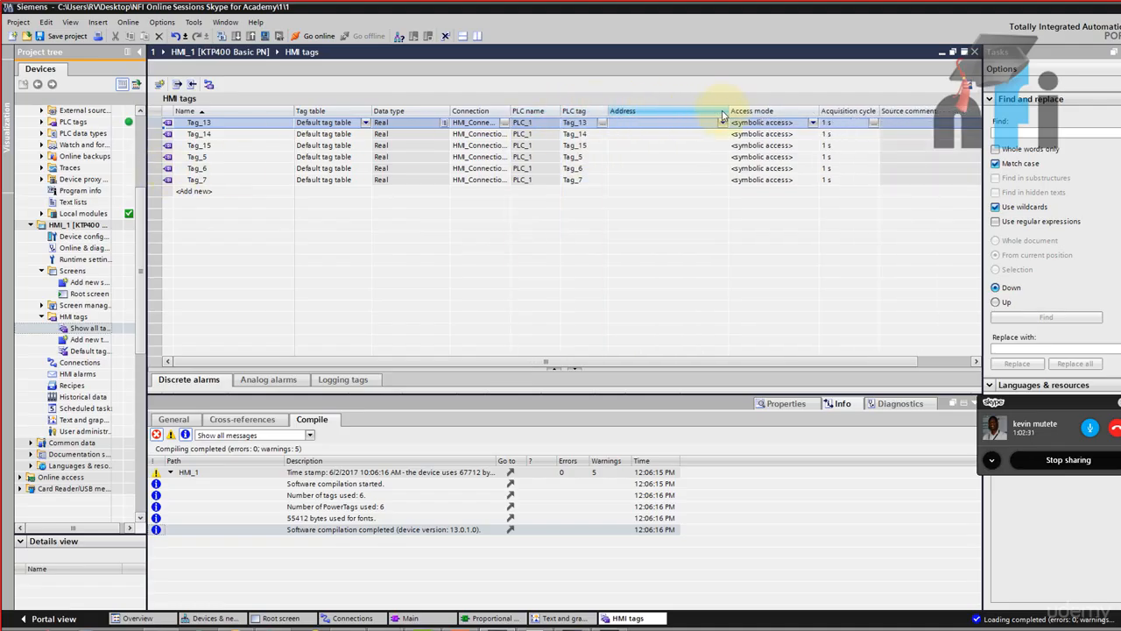
left_click_drag(726, 112, 649, 112)
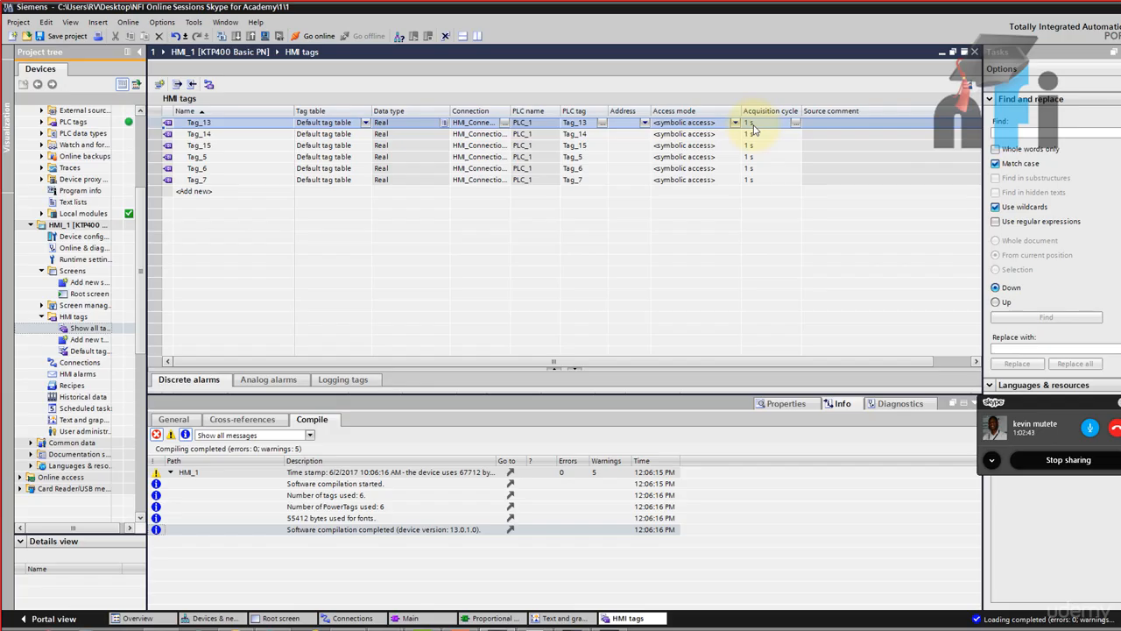
Set the acquisition cycle of Tag_13 to 100 ms and fill that value down to all the other HMI tags
left_click(796, 122)
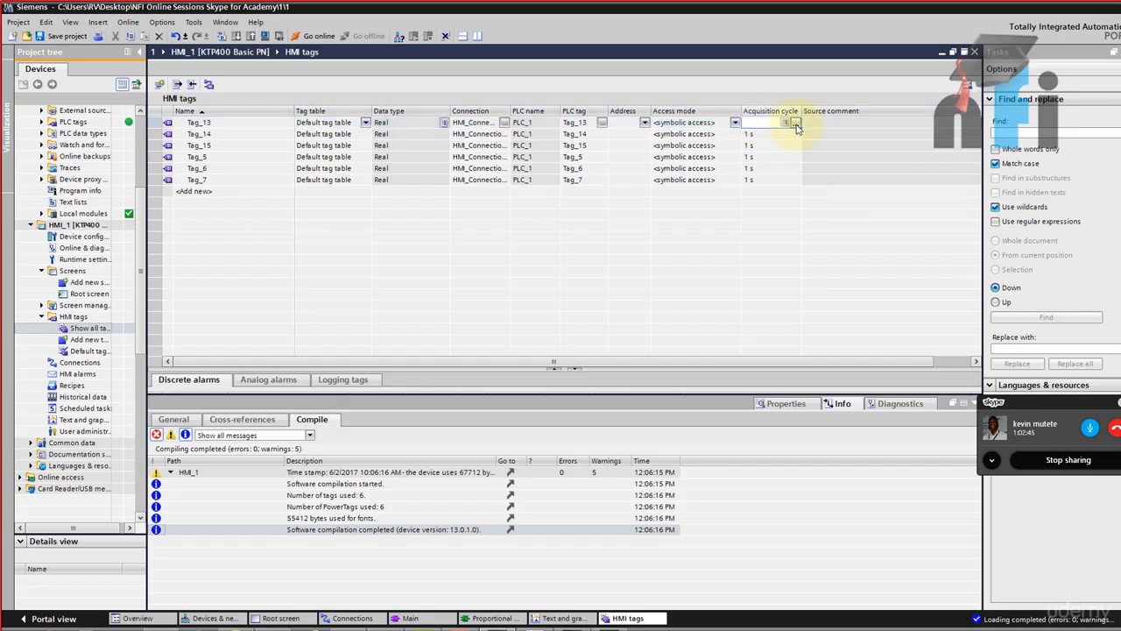
left_click(794, 123)
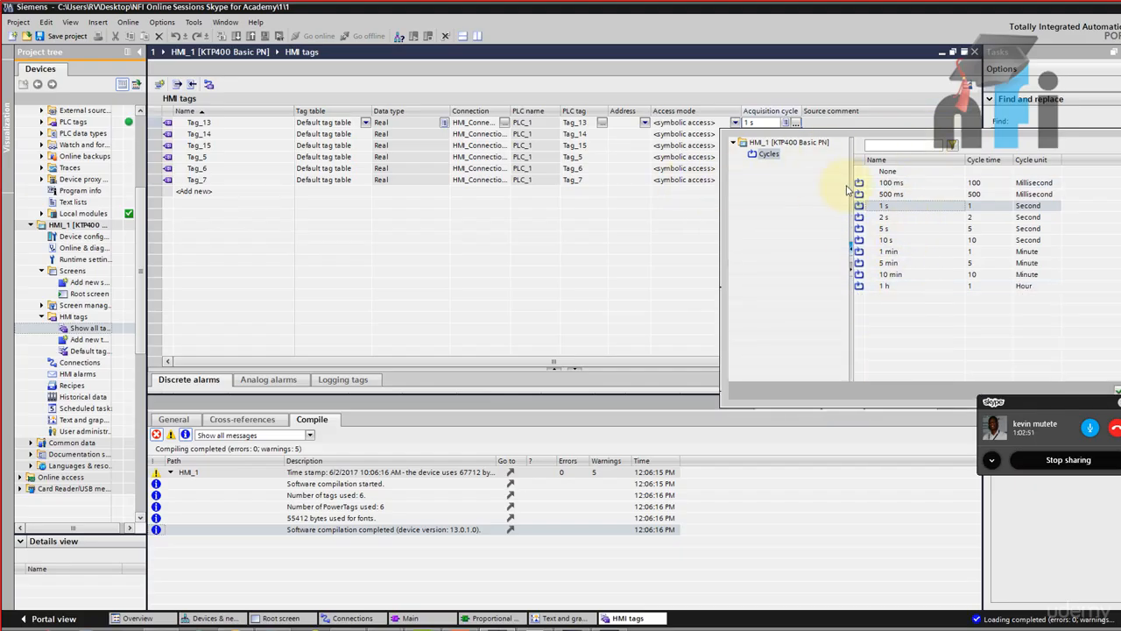
left_click(885, 185)
left_click(885, 187)
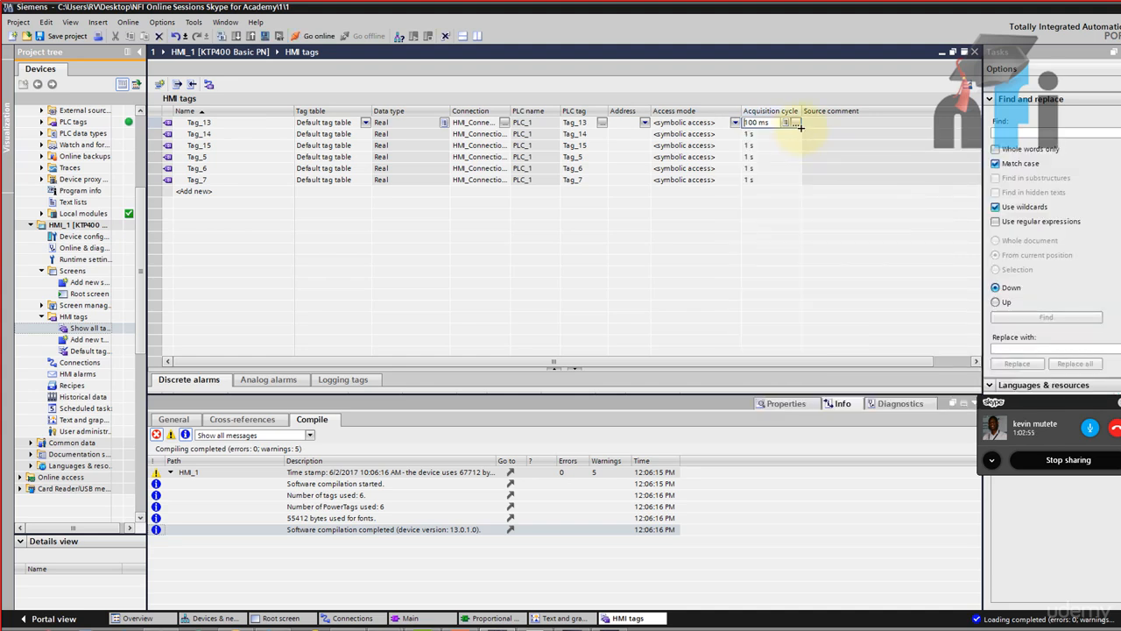
left_click_drag(799, 127, 791, 179)
left_click(646, 357)
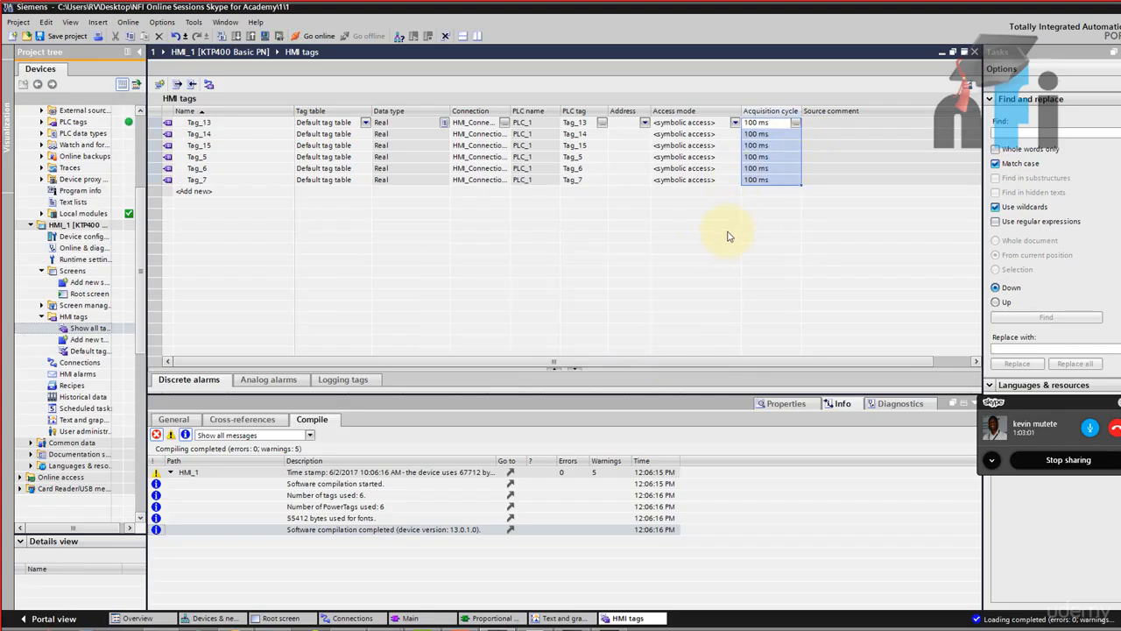
Start the simulation of HMI_1 again, bring up FACTORY I/O, and place the simulator window beside the tank scene
left_click(263, 36)
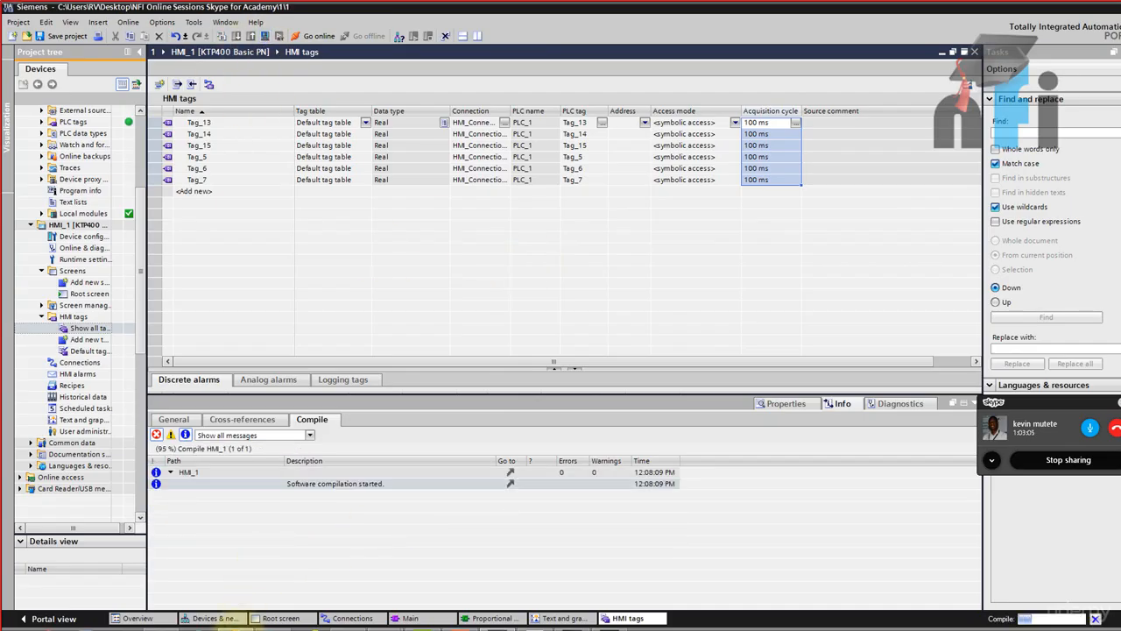
left_click(235, 628)
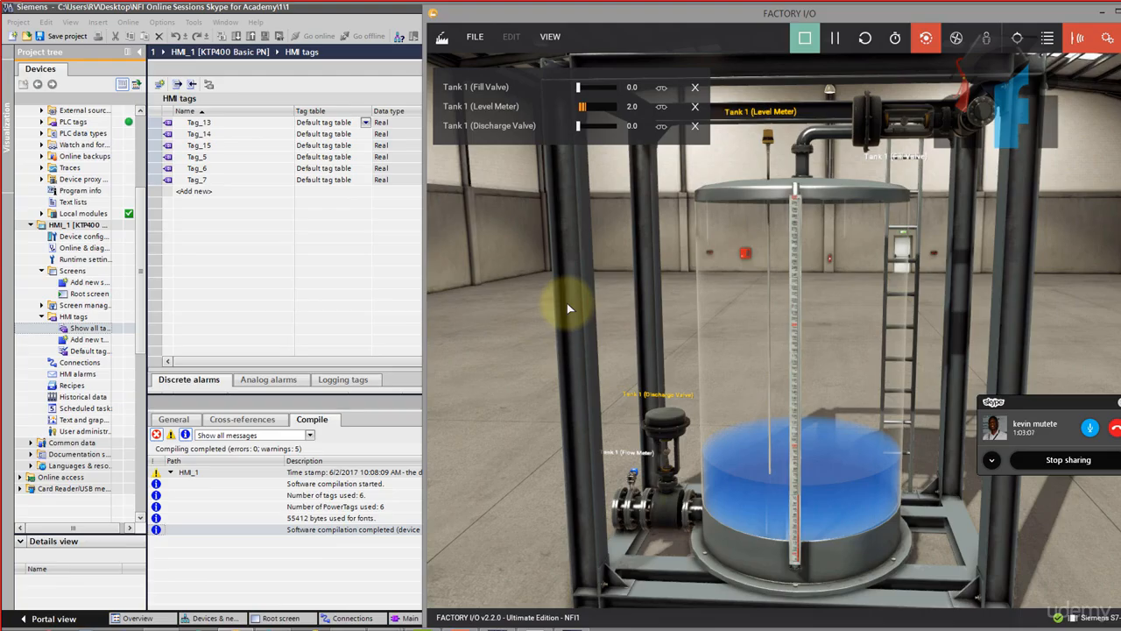
left_click_drag(330, 62, 349, 166)
Test the faster screen updates by setting the Set Point to 6 and, once the tank fills, to 2
left_click(252, 278)
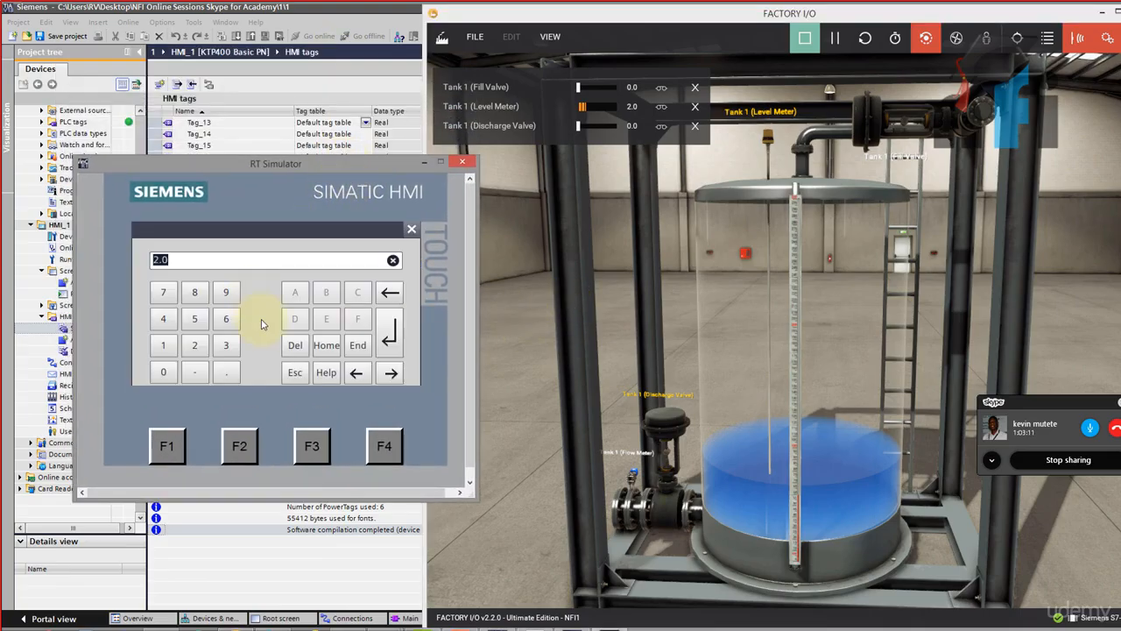
left_click(386, 333)
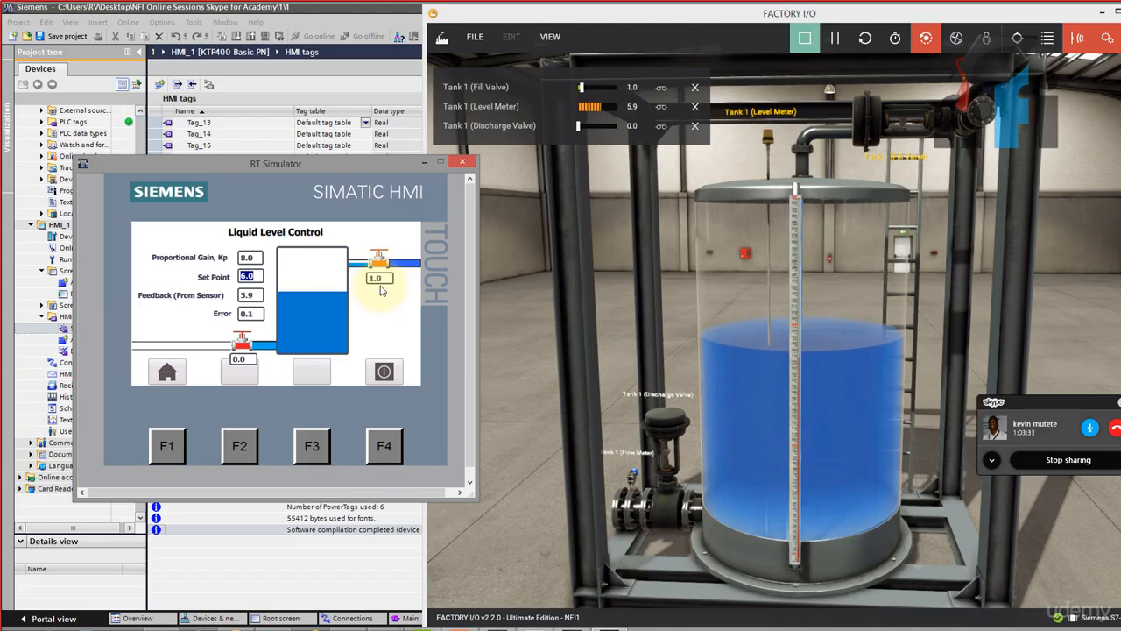
left_click(253, 281)
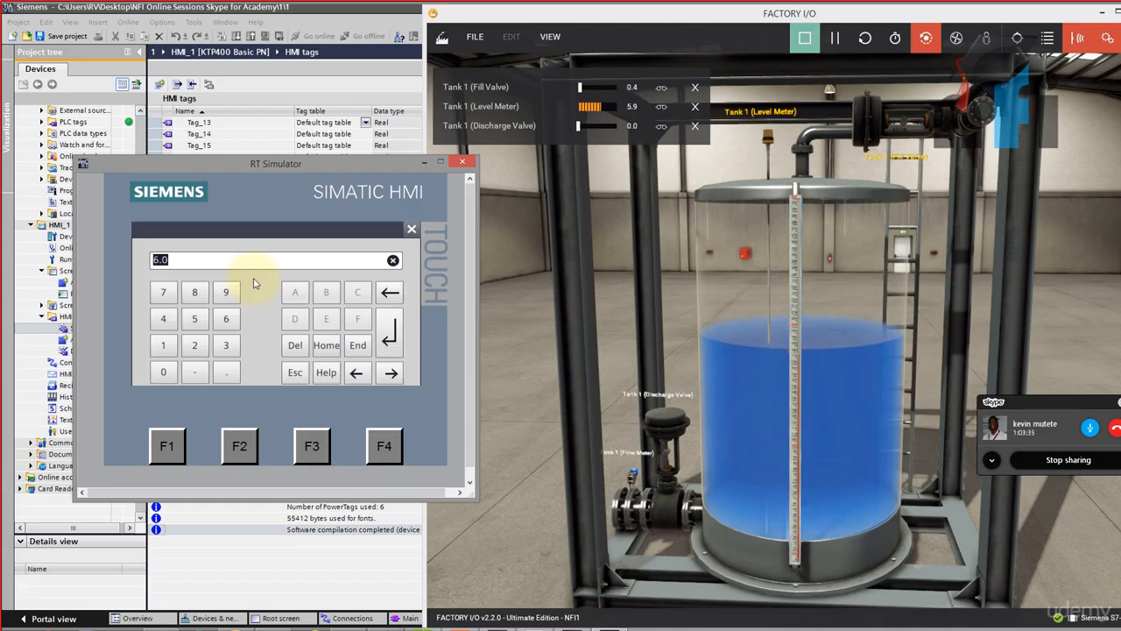
left_click(387, 347)
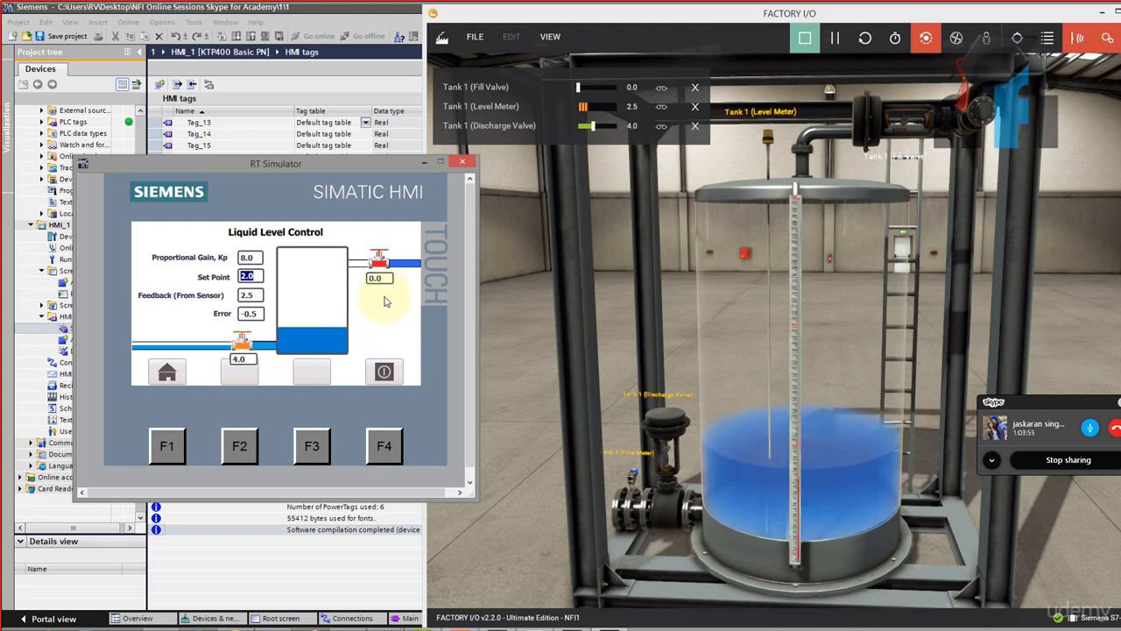
Switch to Assignment 2.pdf and read Tasks 1 to 3, including the manual override requirements, and minimize the document
left_click(530, 628)
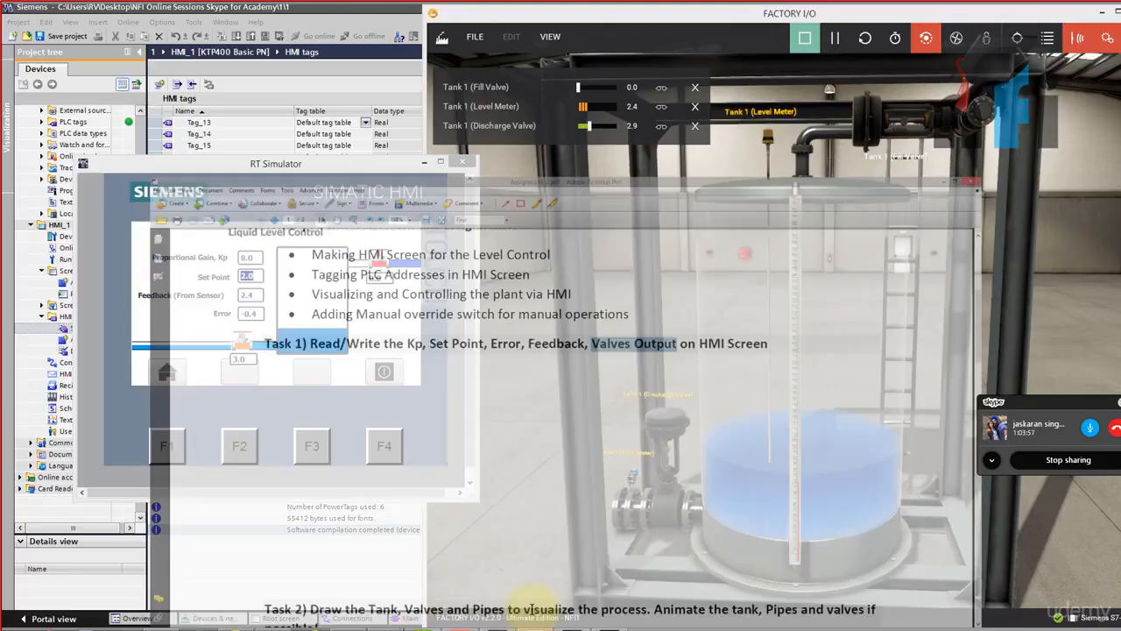
left_click_drag(223, 232, 384, 232)
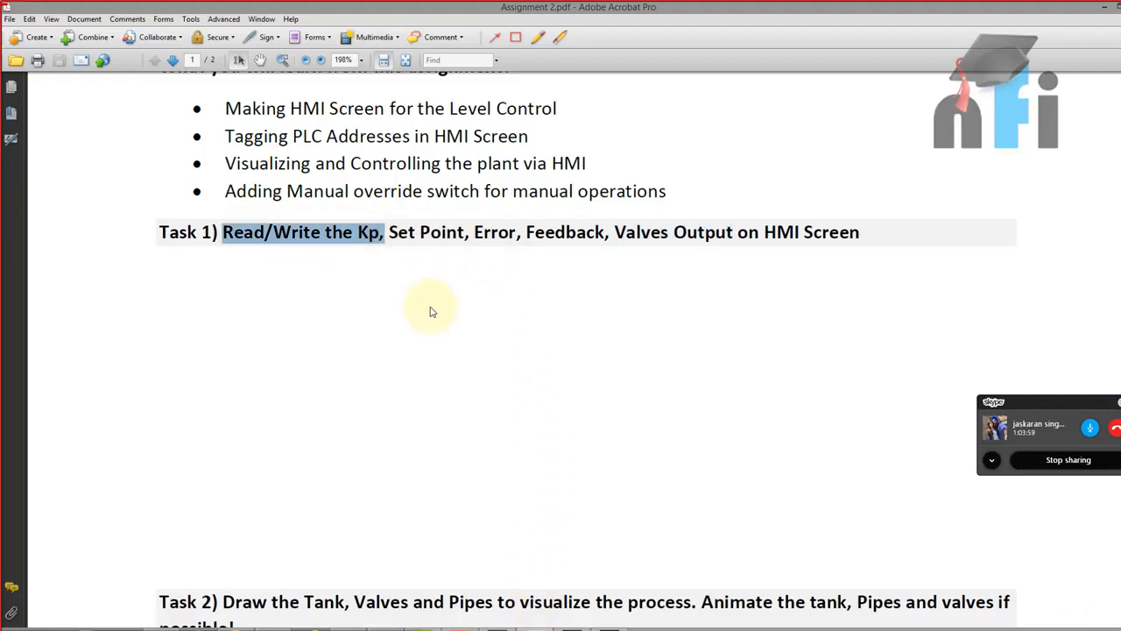
scroll(434, 313, "down", 3)
scroll(477, 411, "down", 10)
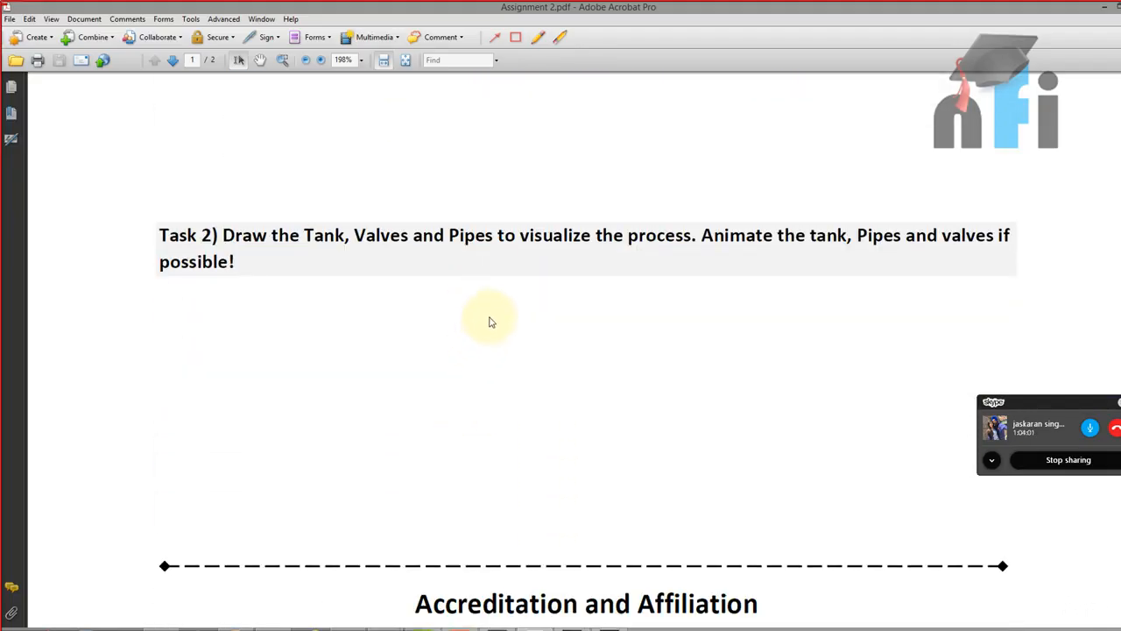
scroll(477, 288, "down", 6)
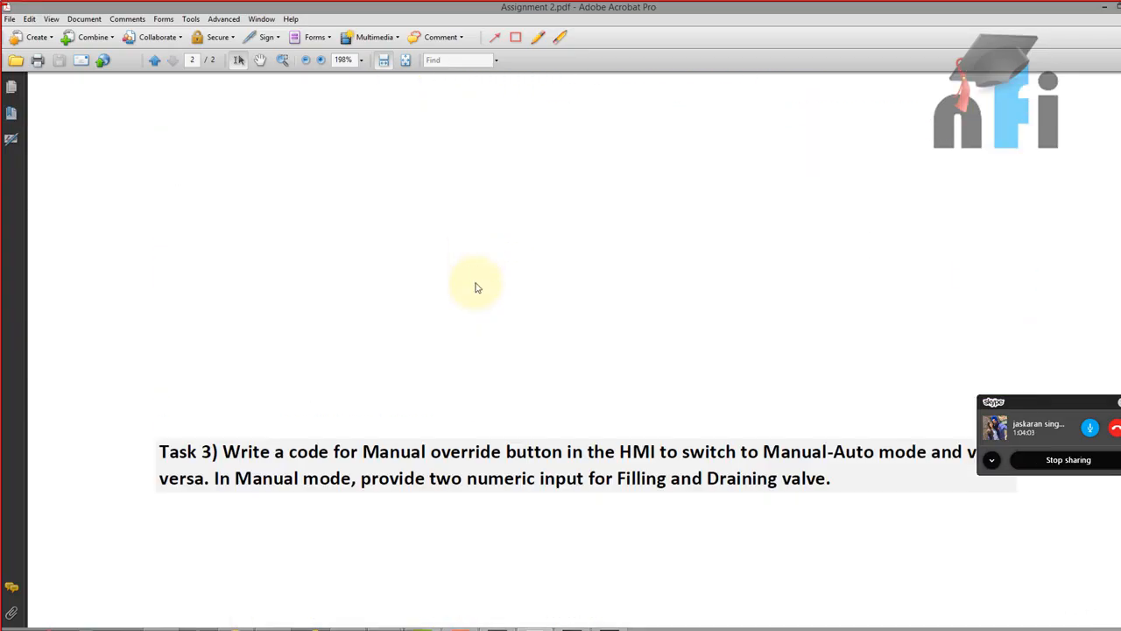
left_click_drag(224, 183, 946, 183)
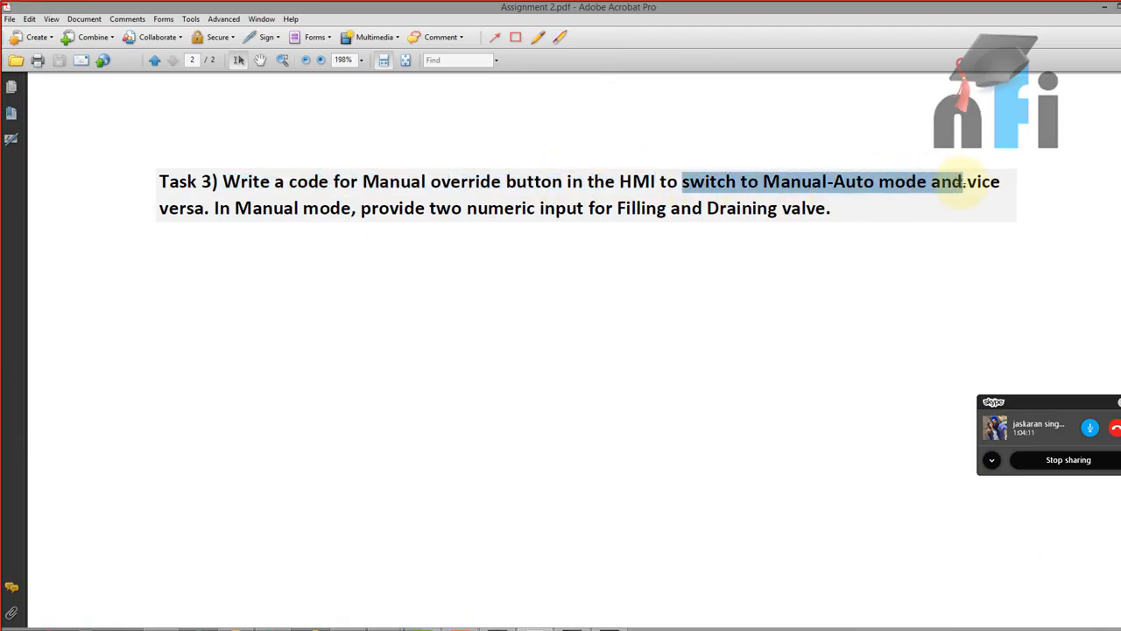
left_click(248, 210)
left_click_drag(247, 211, 784, 220)
left_click(1104, 8)
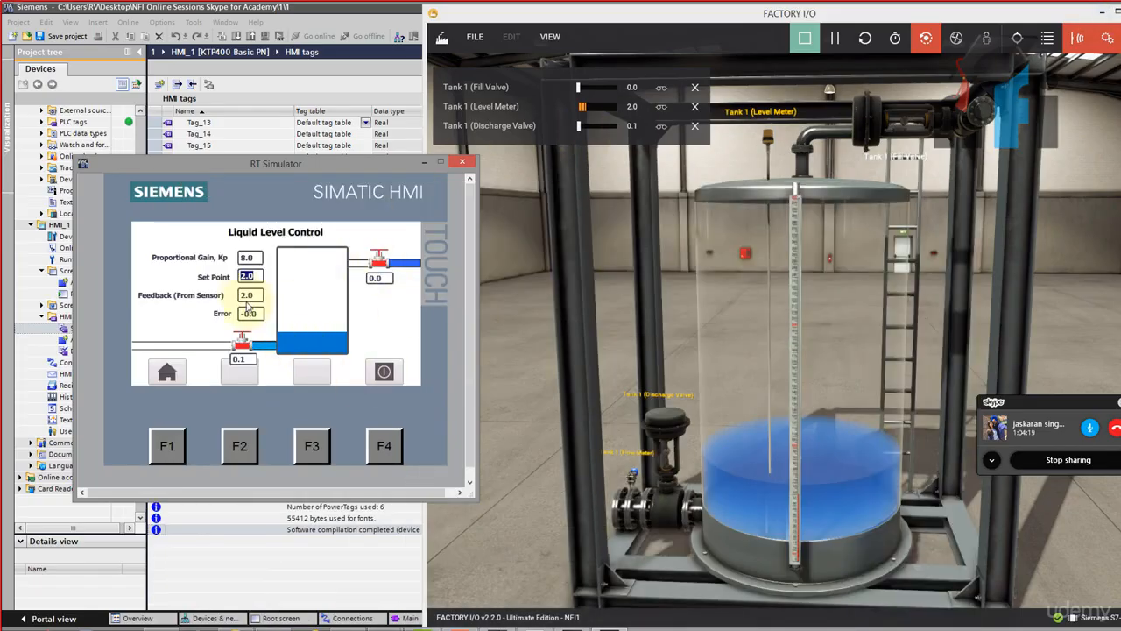
Set the Set Point to 5 in the simulator and let the tank fill to that level
left_click(250, 278)
left_click(195, 318)
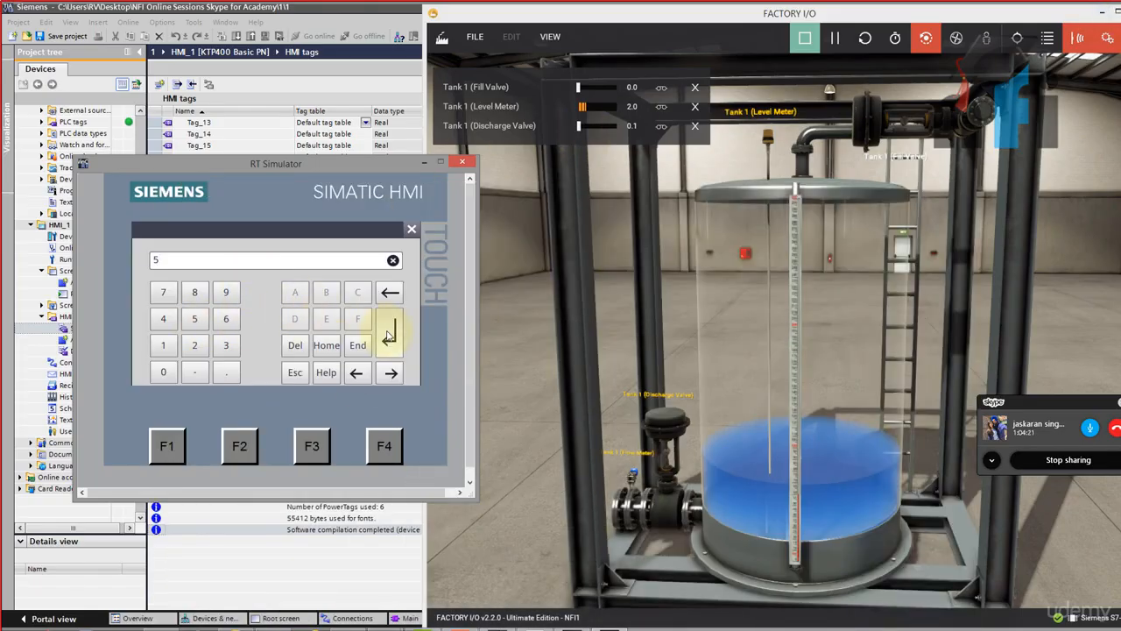
left_click(385, 331)
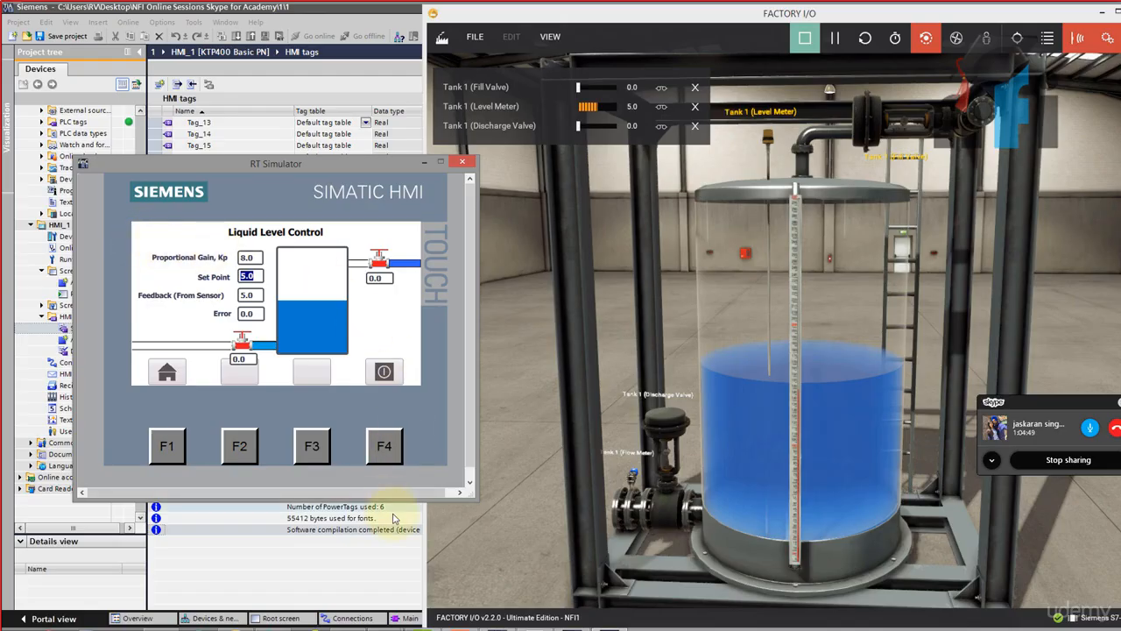
Return to the TIA Portal project, widen the project tree, and open the Proportional Control Logic block from Network 3 of Main [OB1]
left_click(342, 101)
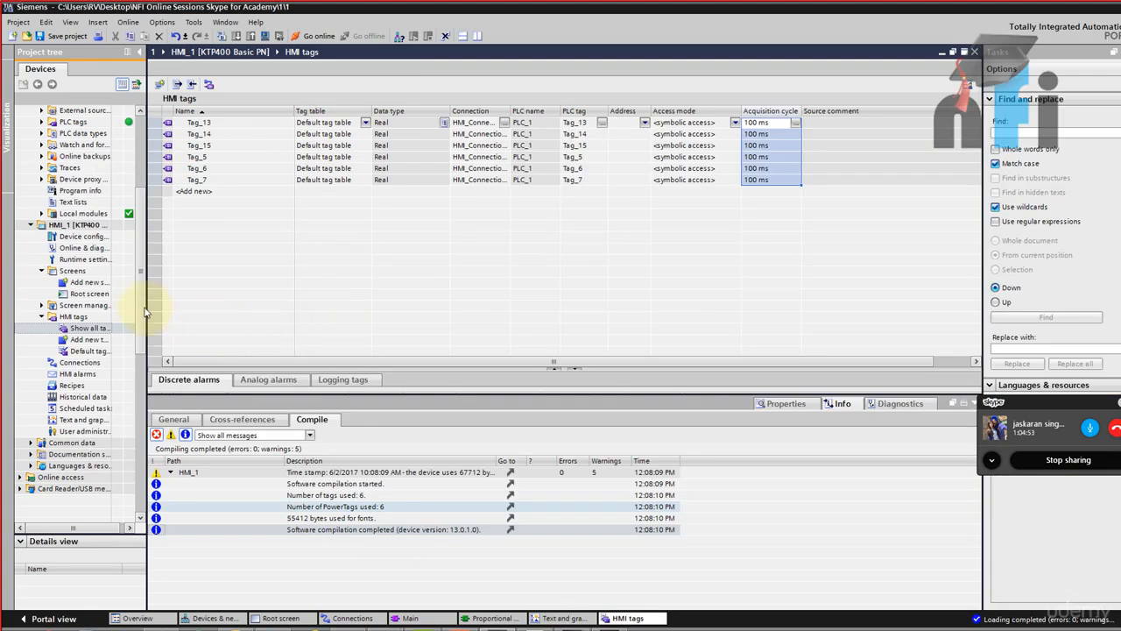
left_click_drag(148, 300, 237, 300)
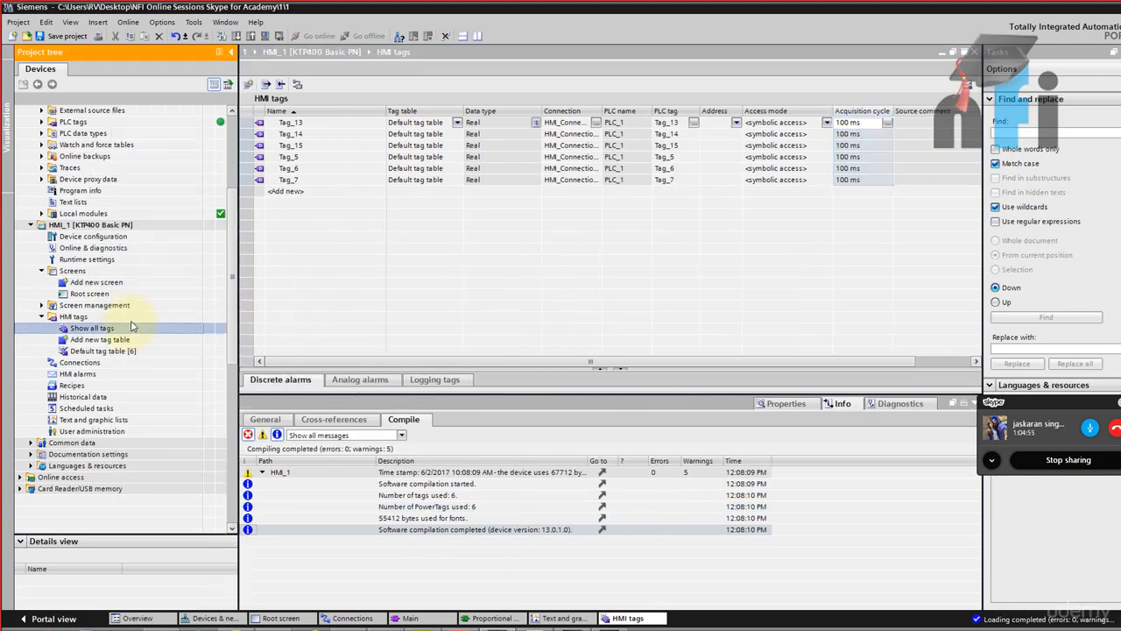
scroll(132, 320, "up", 5)
scroll(131, 320, "up", 1)
double_click(87, 201)
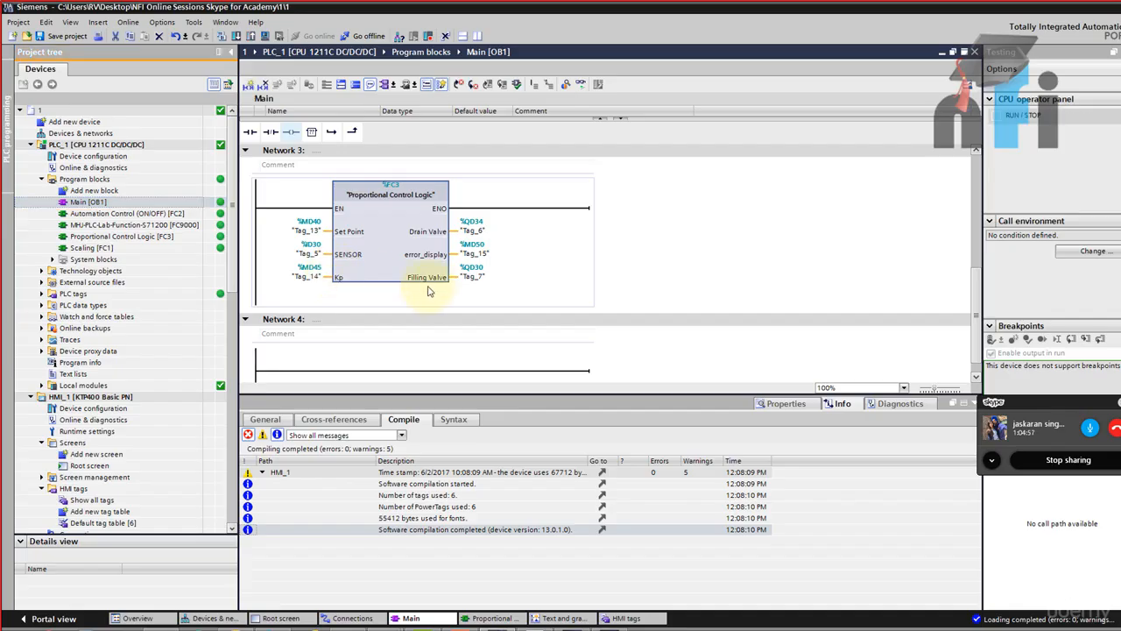
scroll(560, 295, "up", 5)
scroll(426, 282, "down", 4)
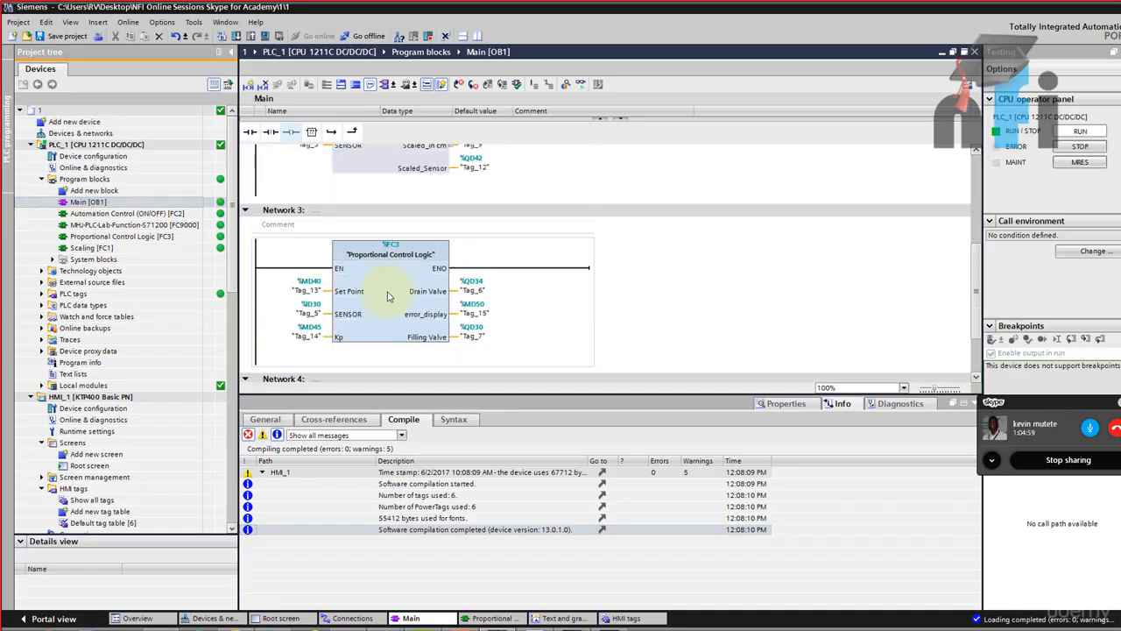
double_click(386, 298)
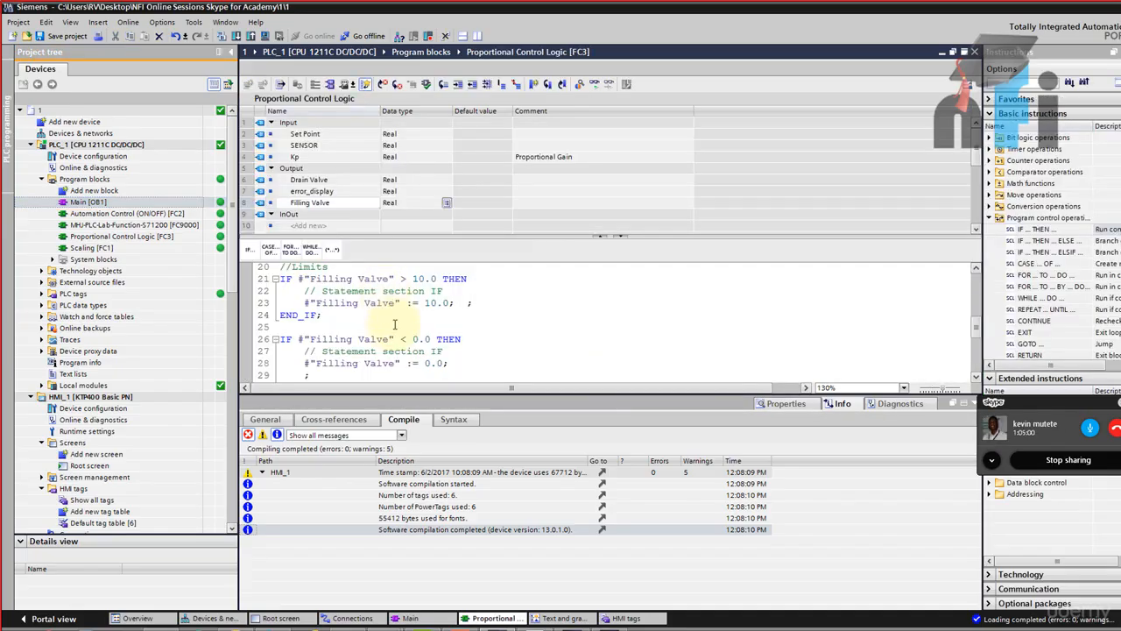
Enlarge the code area of Proportional Control Logic and review its error, proportional control, output and limit statements
left_click(462, 400)
left_click_drag(470, 412, 463, 583)
scroll(447, 381, "up", 3)
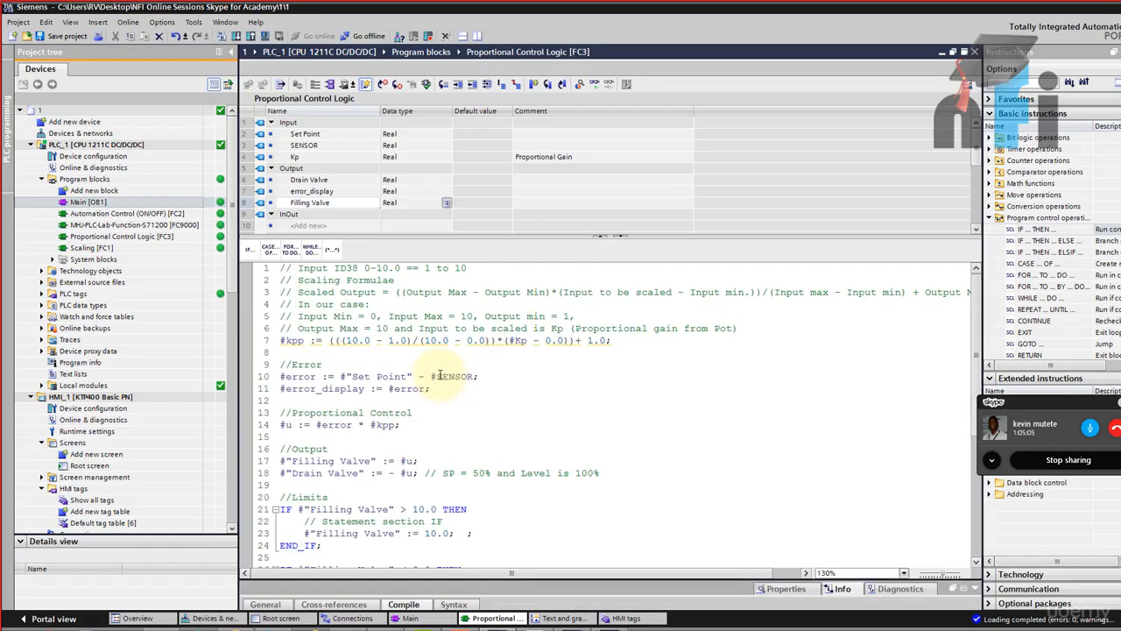
scroll(443, 377, "down", 4)
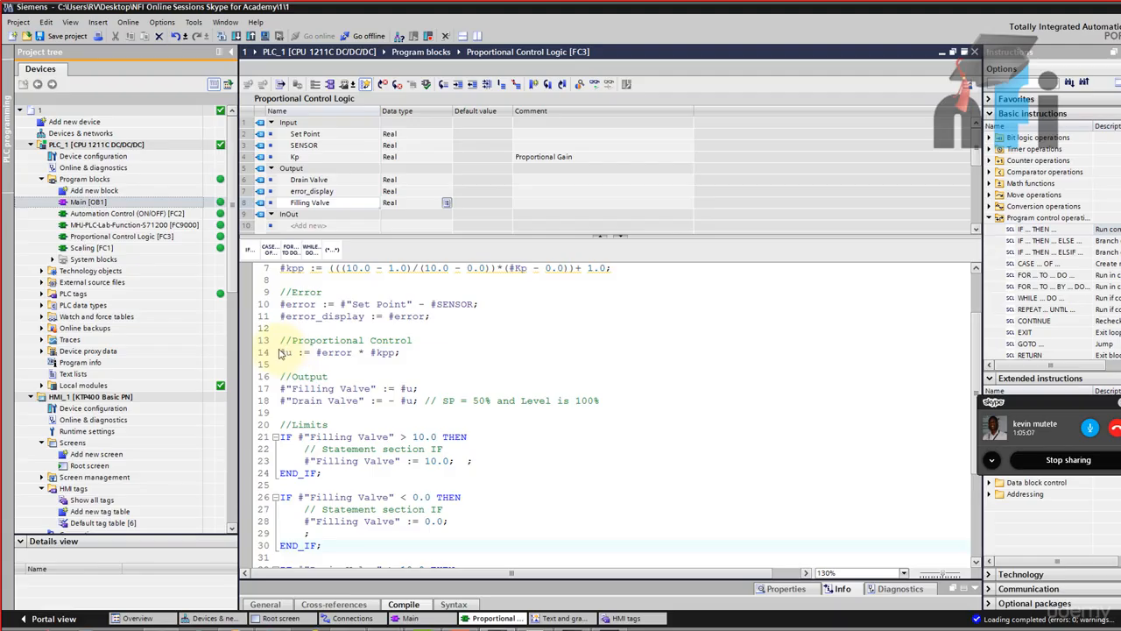
Append "-AUTO" to the Proportional Control comment, close the gap before the Output section, and add blank lines above the comment
left_click_drag(282, 352, 388, 400)
left_click(419, 413)
double_click(407, 388)
double_click(287, 352)
left_click_drag(402, 352, 300, 352)
left_click(296, 371)
key("Delete")
left_click(340, 330)
key("Return")
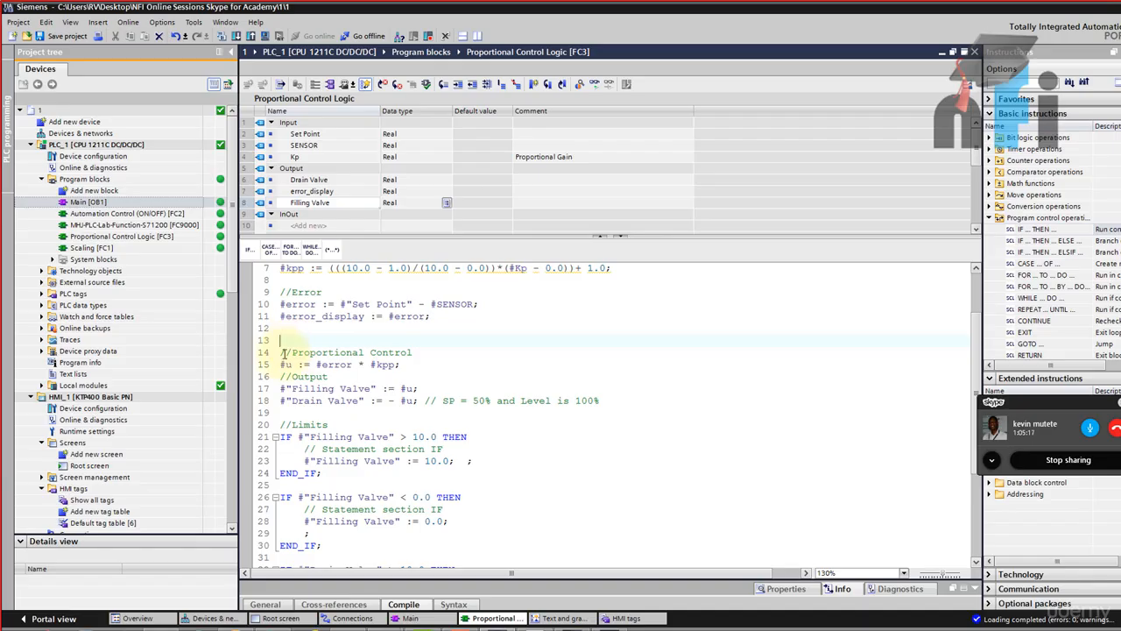
left_click(429, 354)
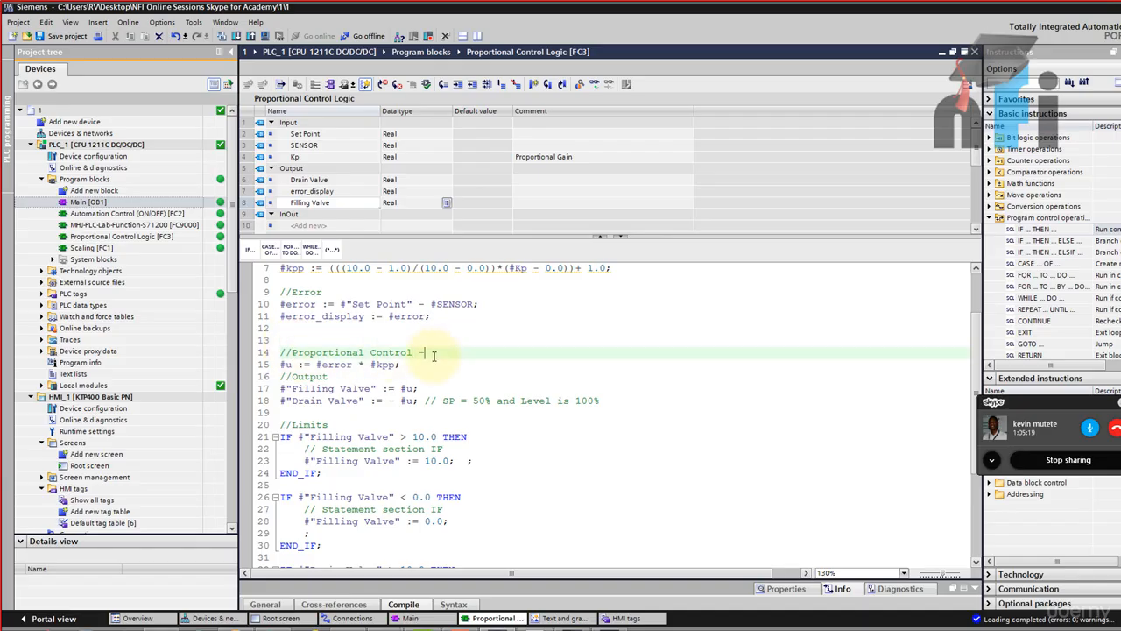
left_click(444, 339)
key("Return")
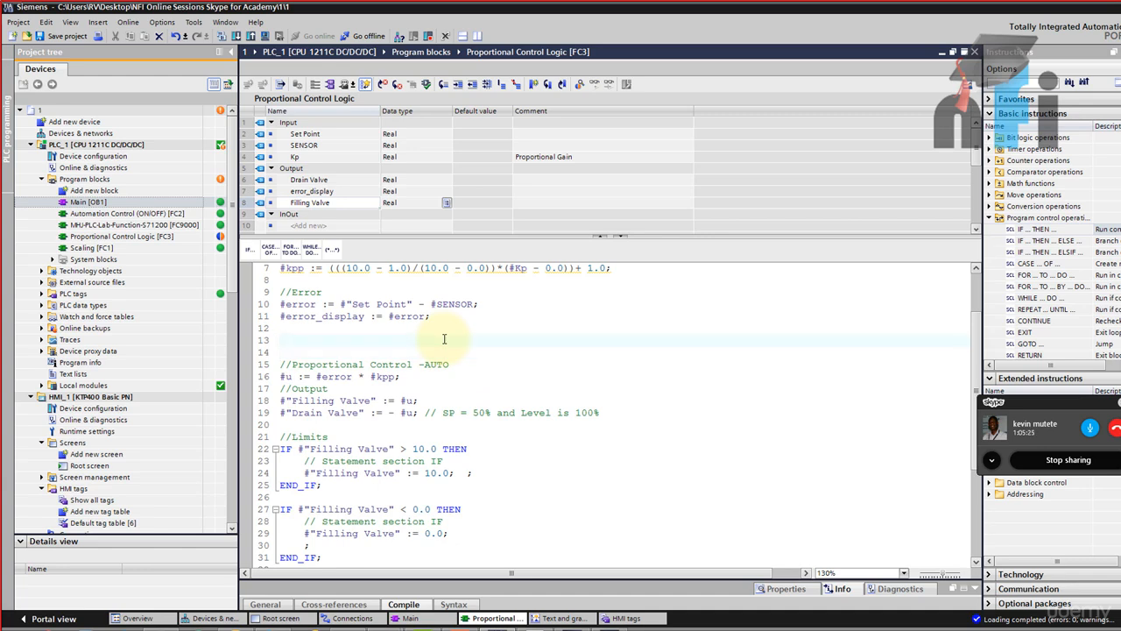
Add an input parameter named "Manual button" with data type Bool above Kp in the block interface
left_click(319, 158)
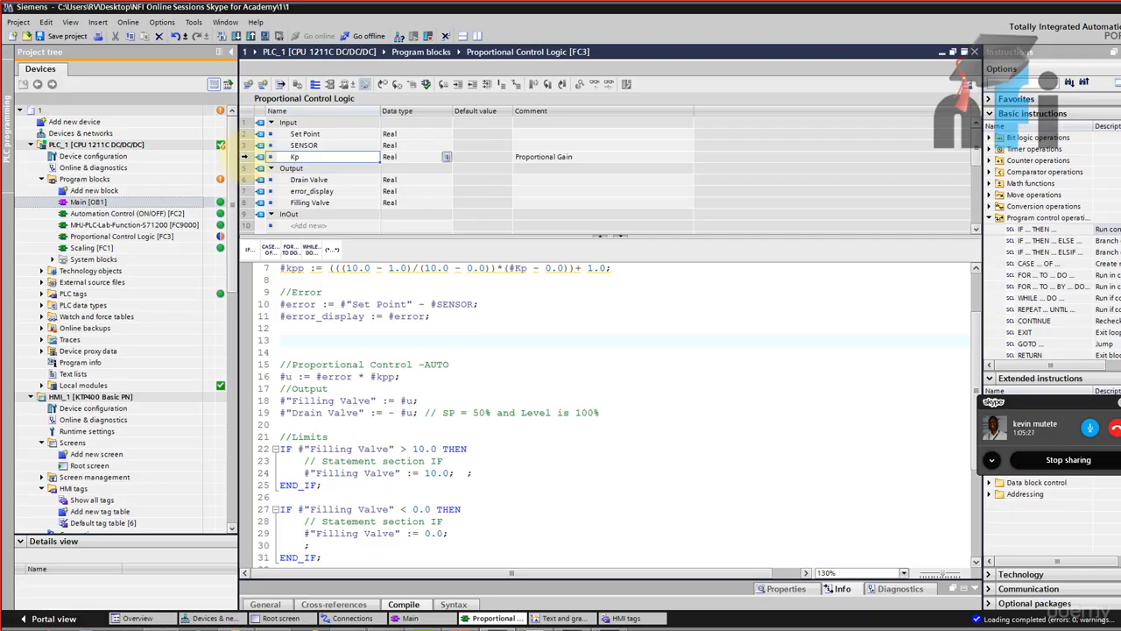
right_click(261, 158)
left_click(306, 166)
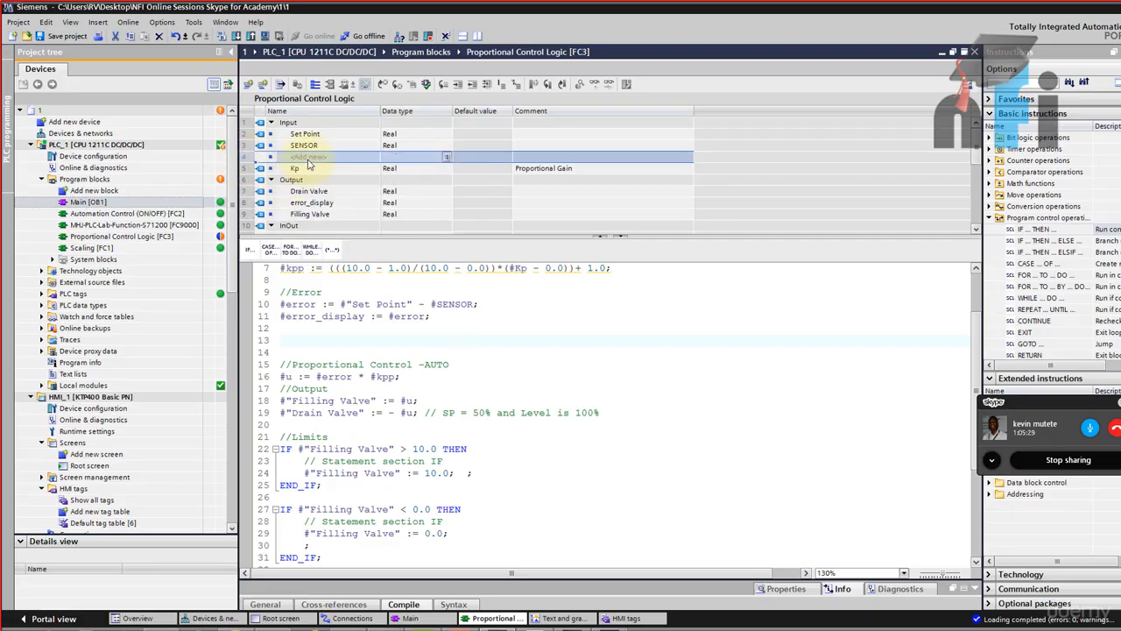
left_click(307, 159)
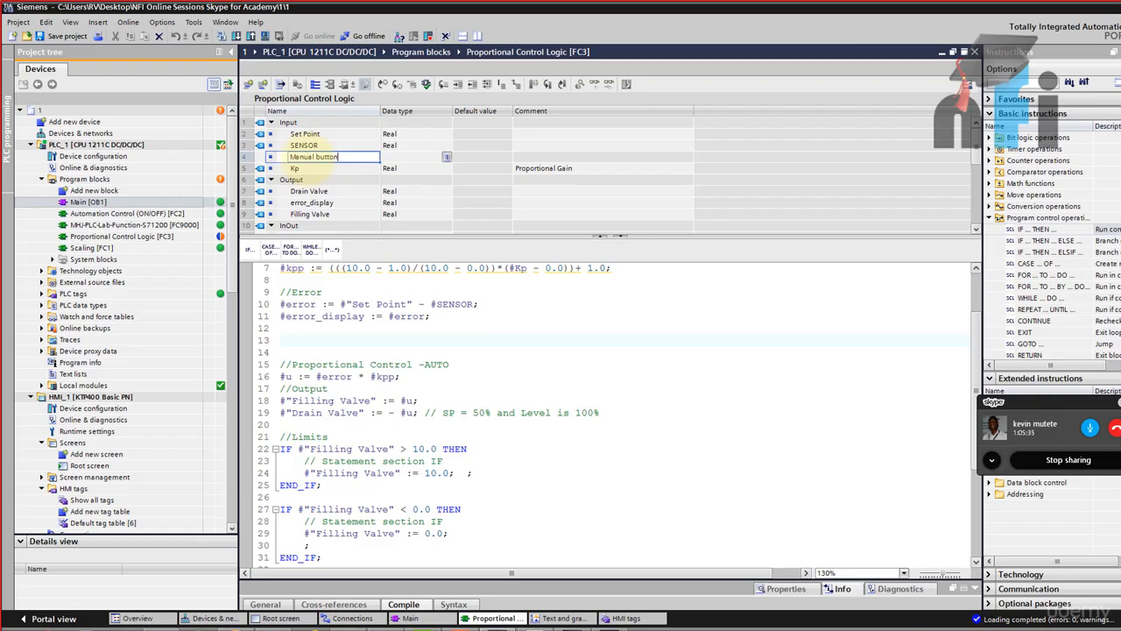
key("Return")
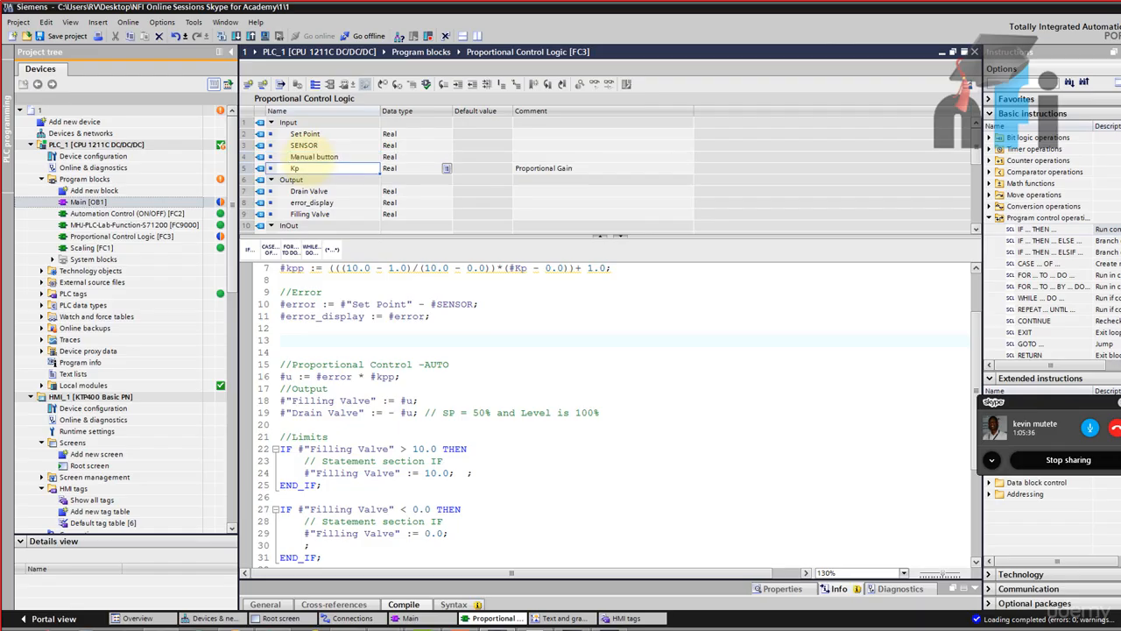
double_click(394, 157)
type("Bool")
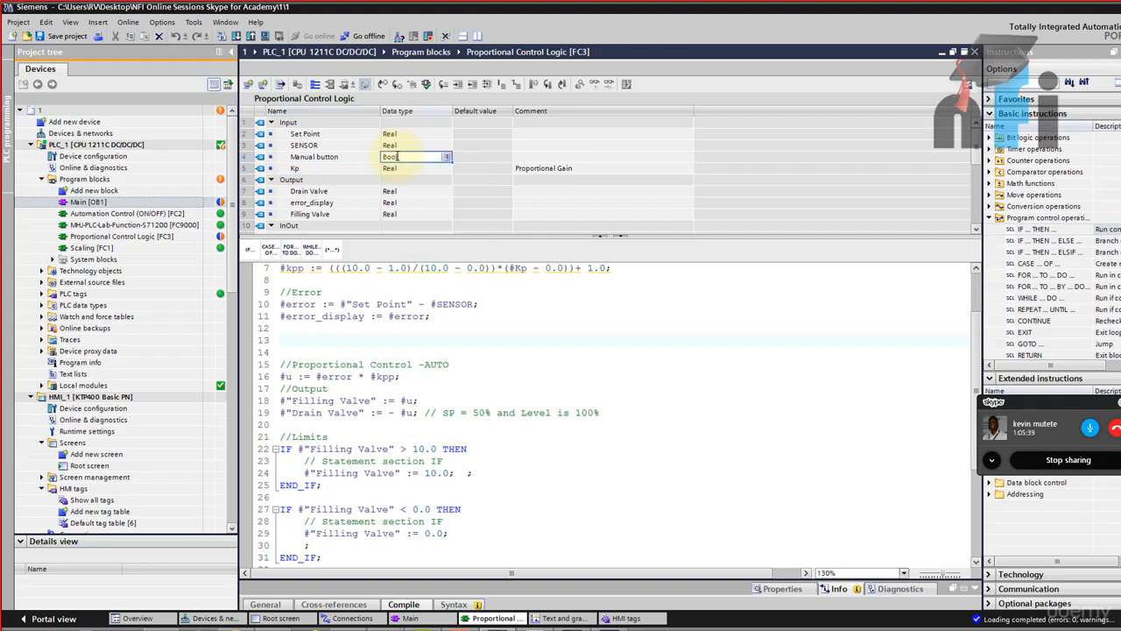
Insert an IF...THEN...ELSE statement above the Proportional Control comment with the condition #"Manual button" = 1
left_click(304, 343)
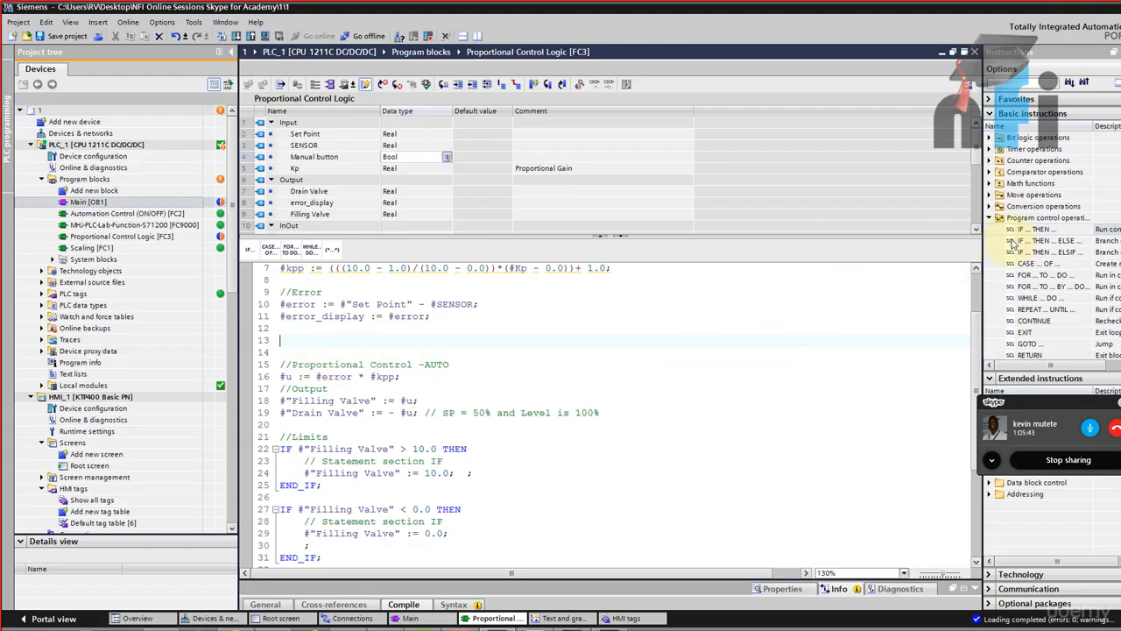
left_click_drag(1063, 244, 321, 343)
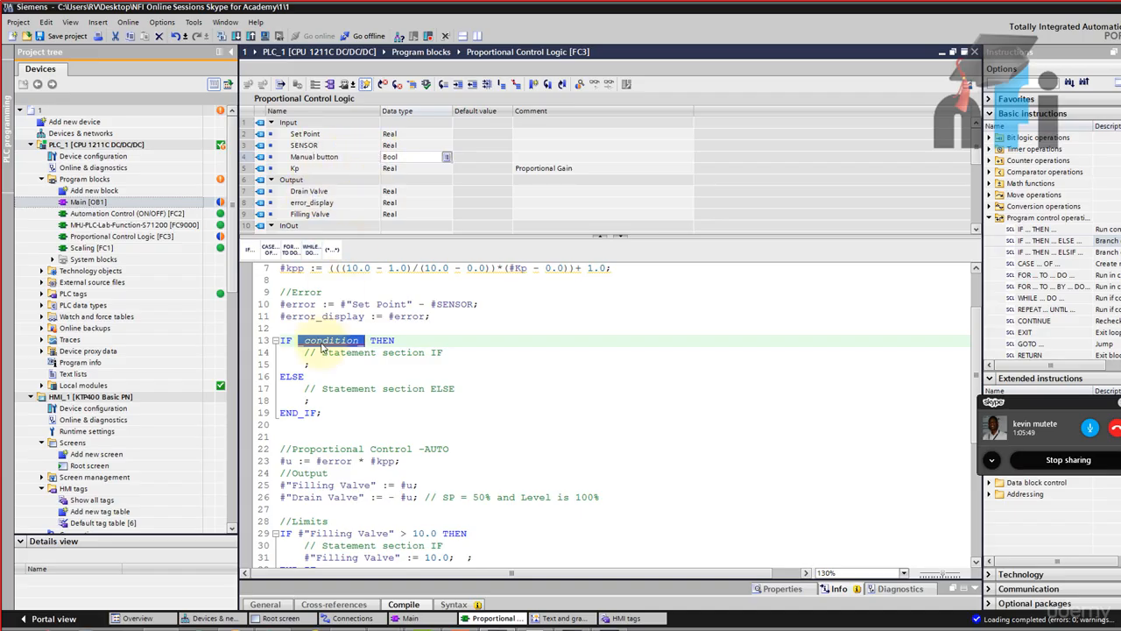
type("manu")
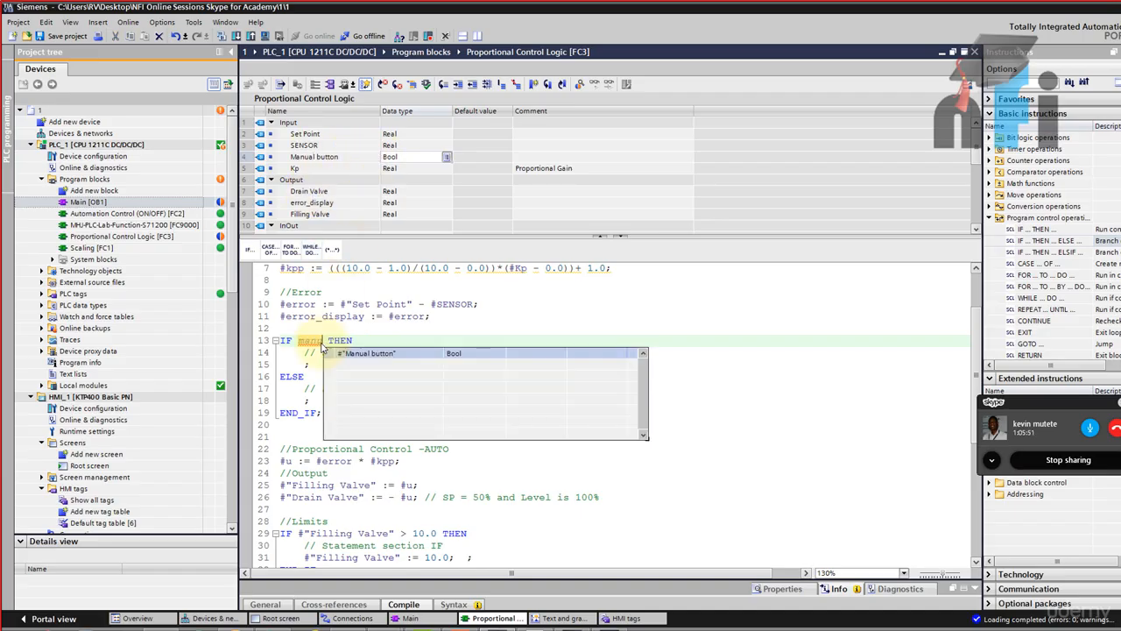
key("Return")
type("= 1")
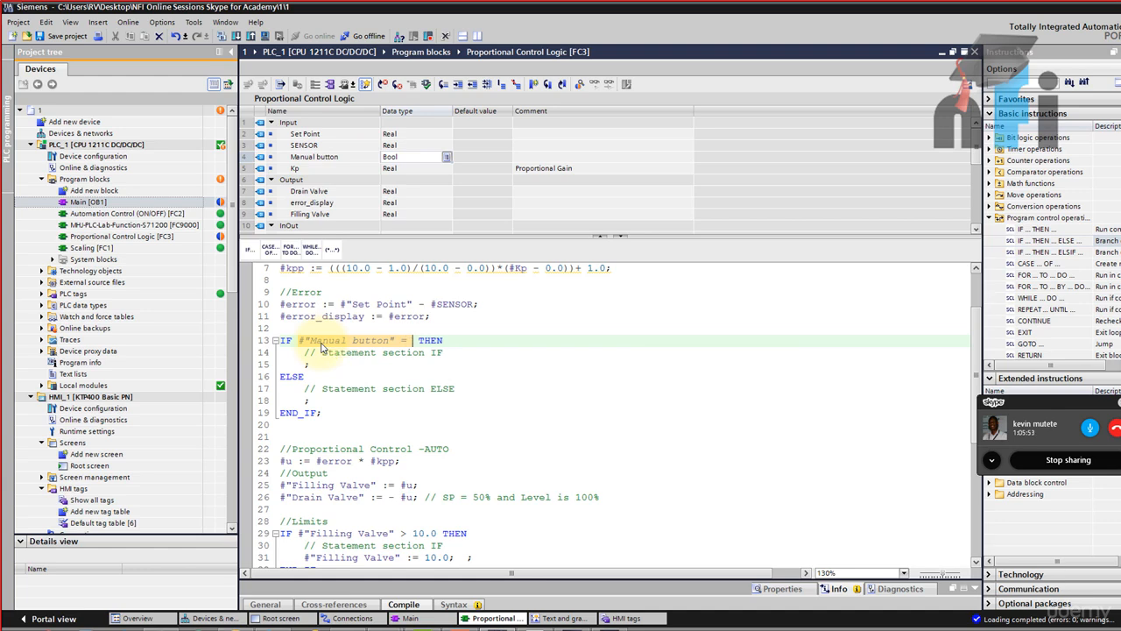
left_click(330, 365)
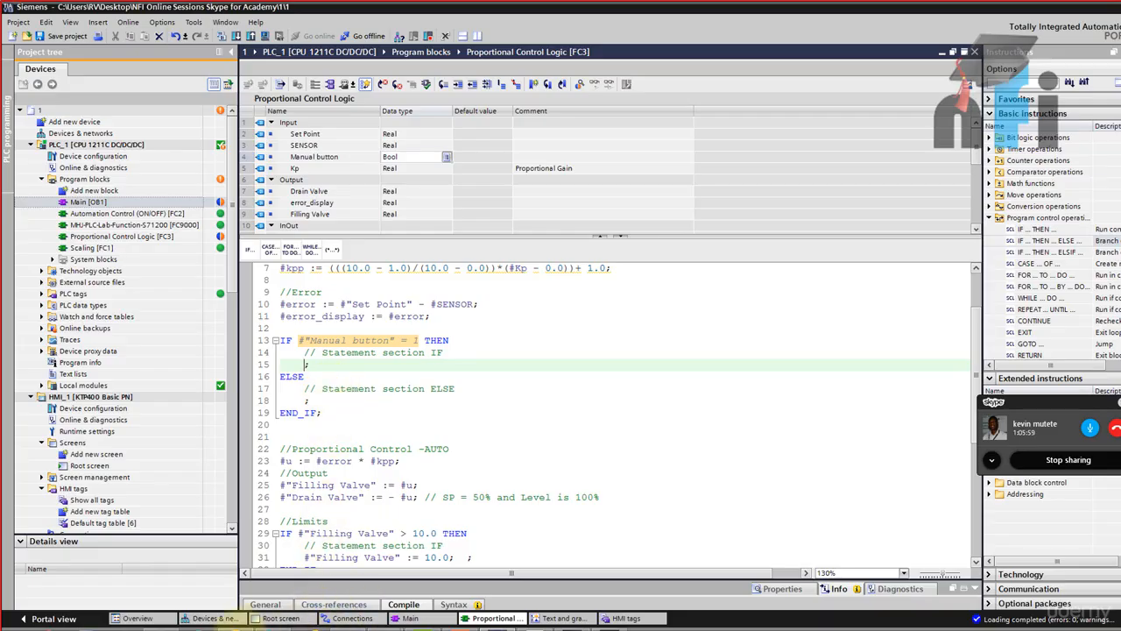
Check the tank in FACTORY I/O, then add an I/O field below the Error label on the HMI Root screen and set its mode to Input
left_click(241, 629)
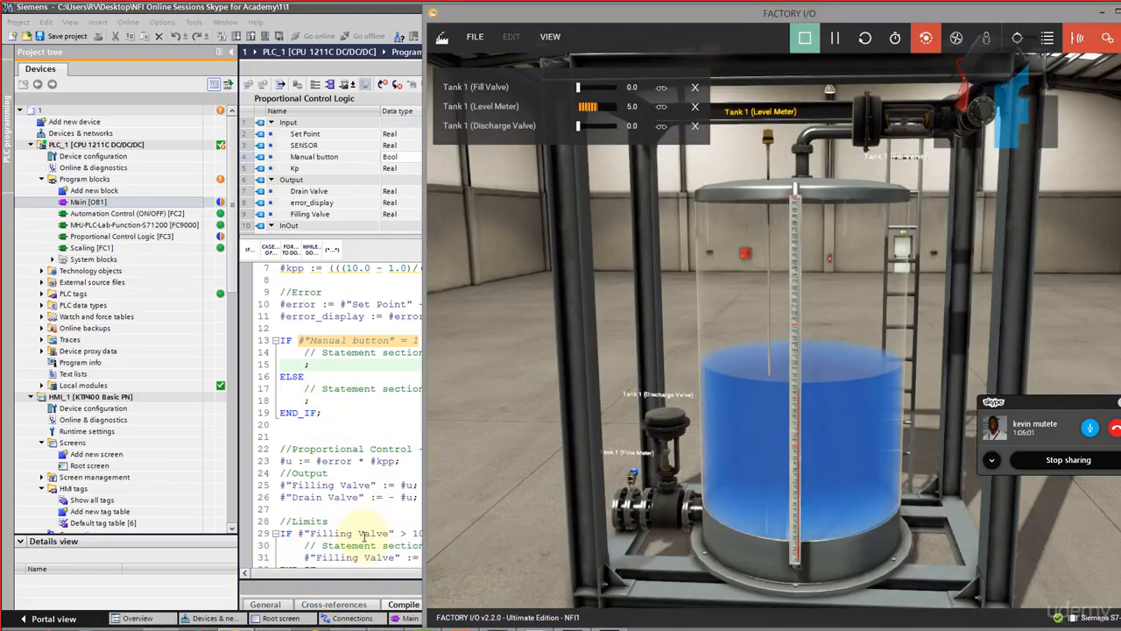
left_click(280, 619)
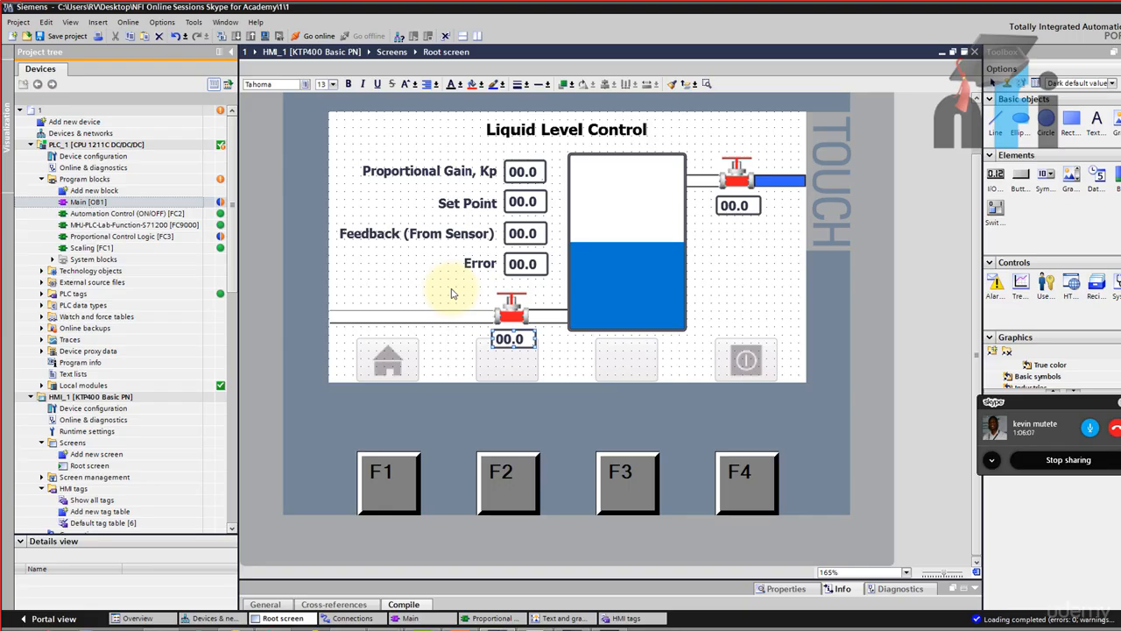
left_click_drag(995, 180, 394, 287)
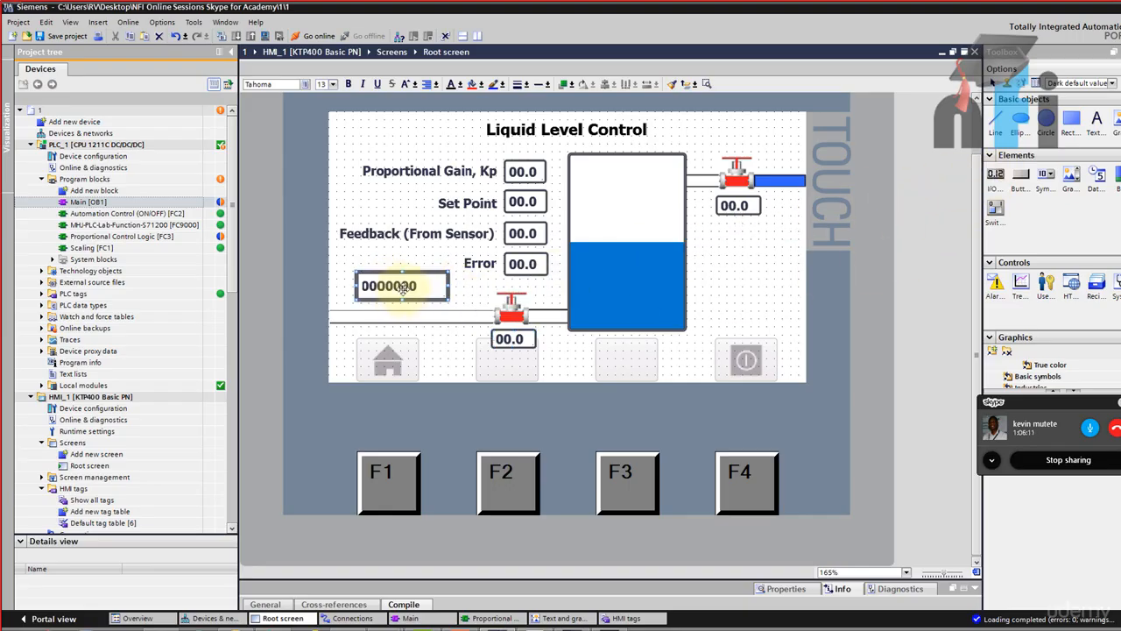
left_click_drag(502, 583, 496, 390)
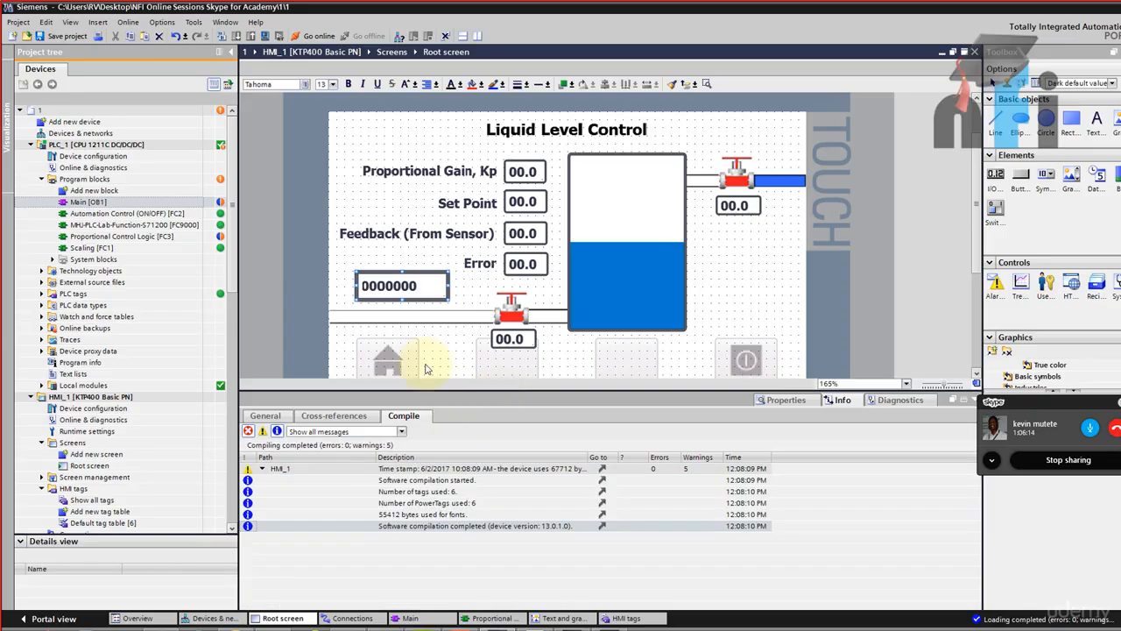
double_click(403, 289)
left_click(643, 546)
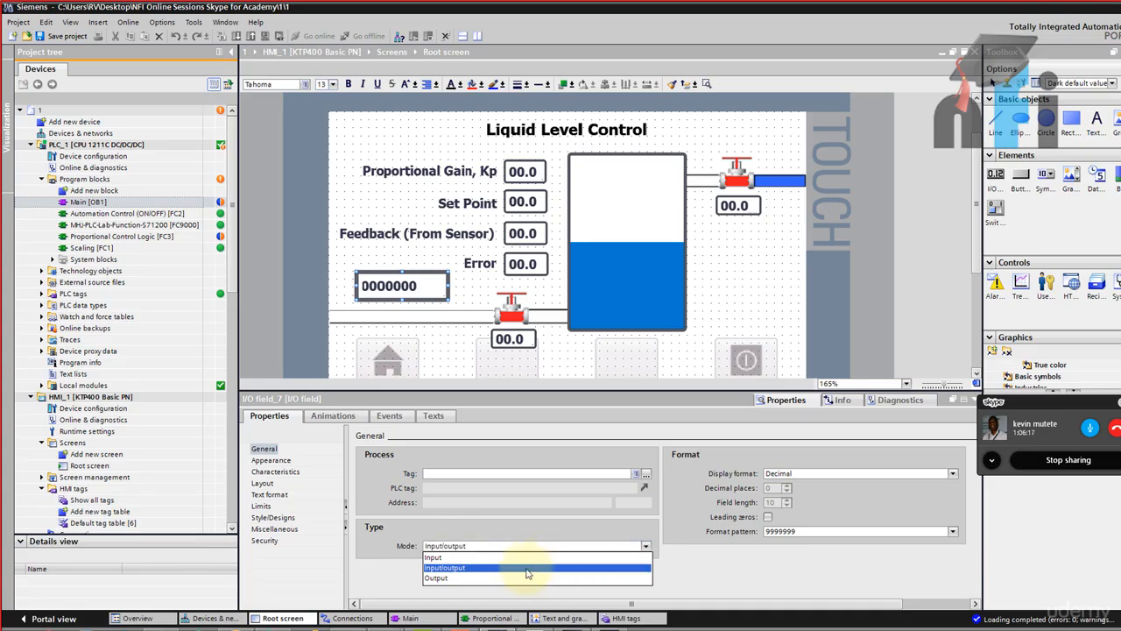
left_click(516, 573)
Narrow the new I/O field and set its border width to 2
left_click_drag(446, 285, 430, 285)
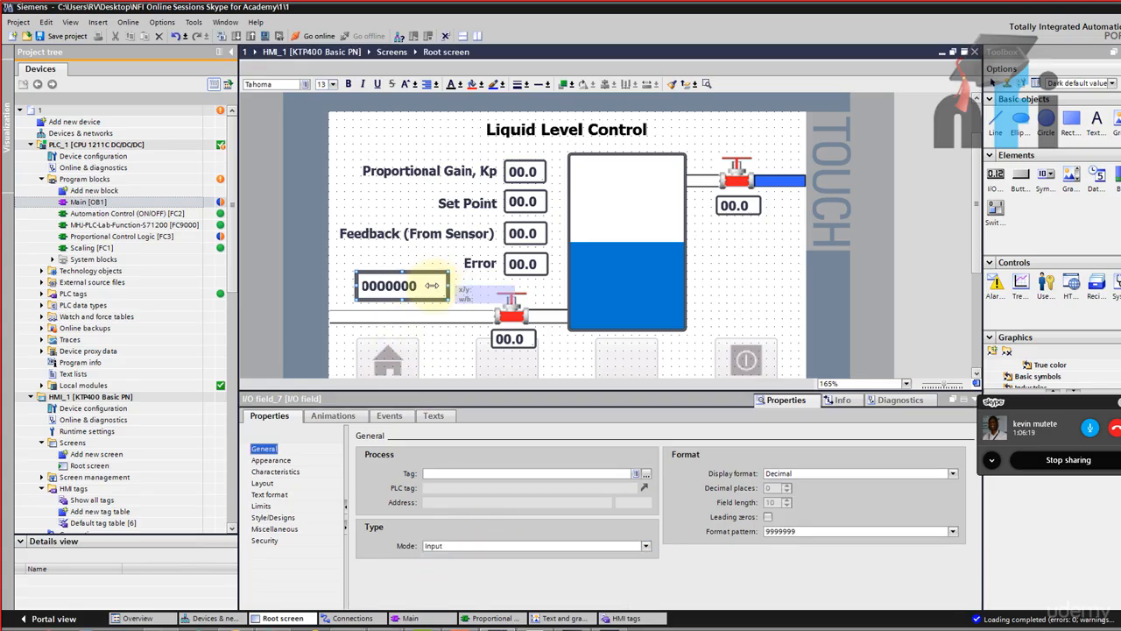
left_click(271, 460)
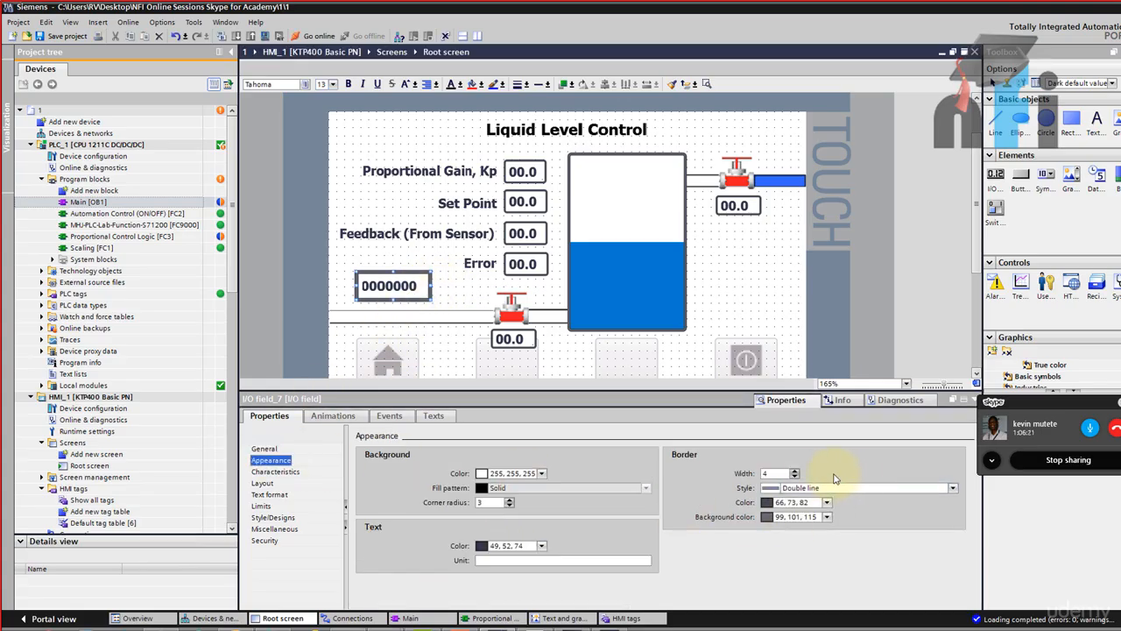
left_click(795, 477)
left_click_drag(431, 285, 421, 287)
Duplicate the input field and place one above the upper valve and the other beside the lower valve
left_click_drag(403, 286, 746, 148)
key("ctrl+c")
key("ctrl+v")
left_click(747, 277)
left_click(450, 294)
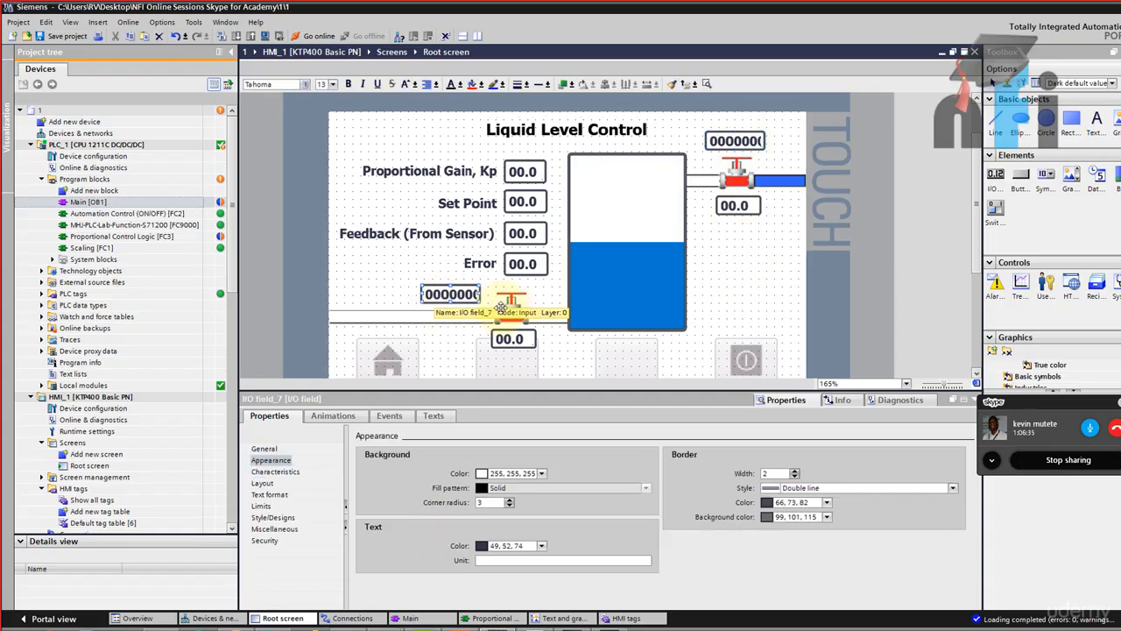
Reopen the Proportional Control Logic block from Network 3 of Main [OB1] and enlarge its code area to show the IF statement
left_click(127, 205)
double_click(127, 206)
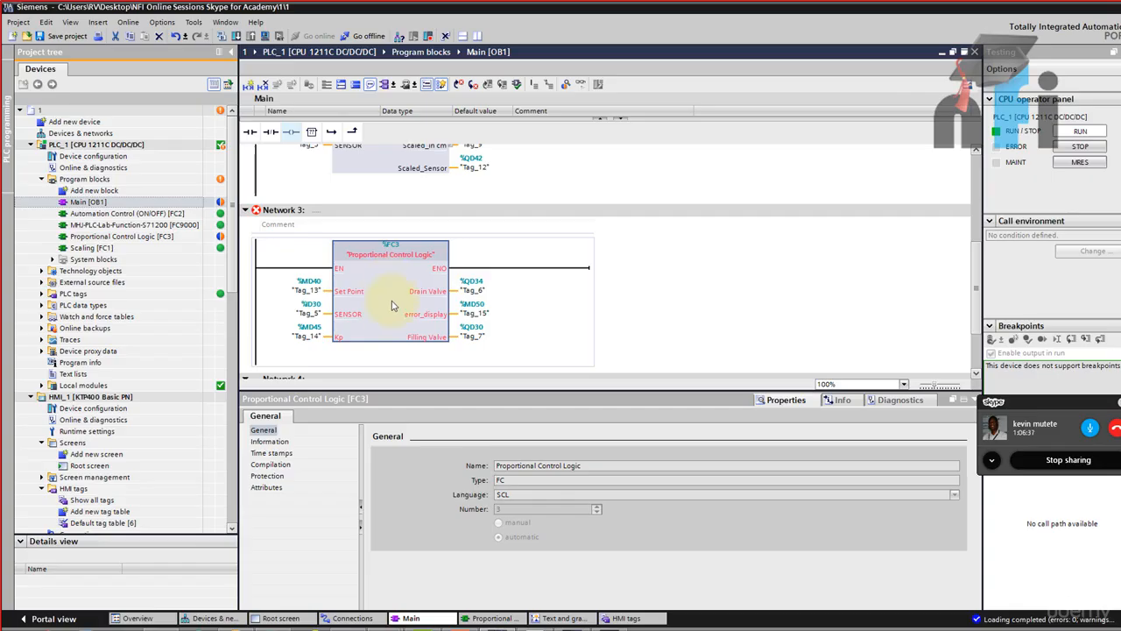
double_click(396, 304)
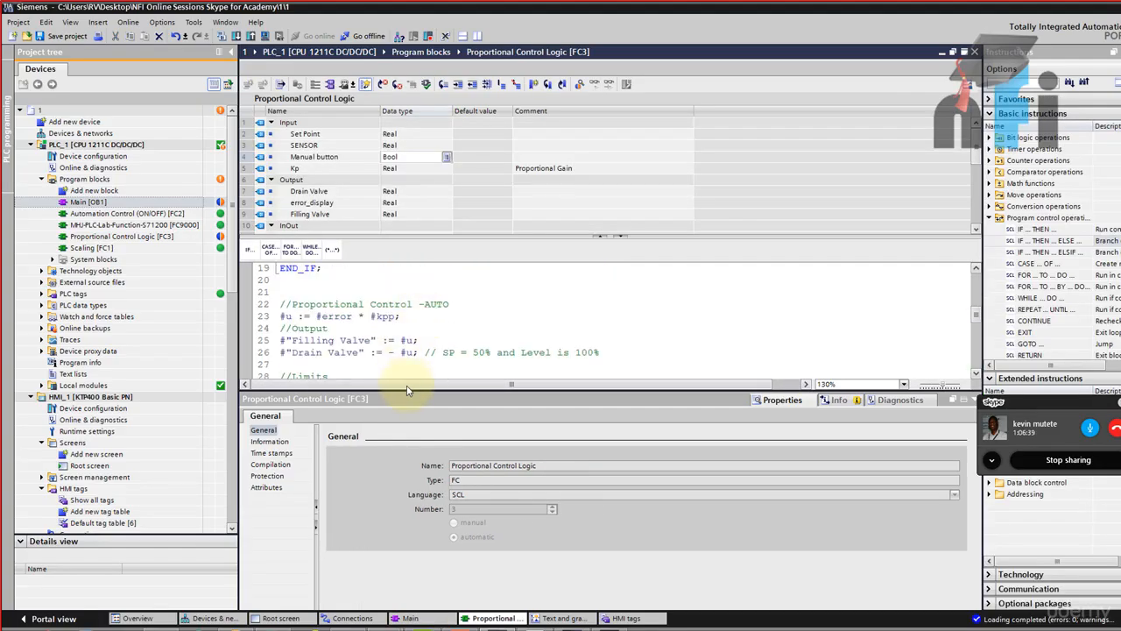
left_click_drag(405, 391, 405, 529)
scroll(372, 399, "up", 6)
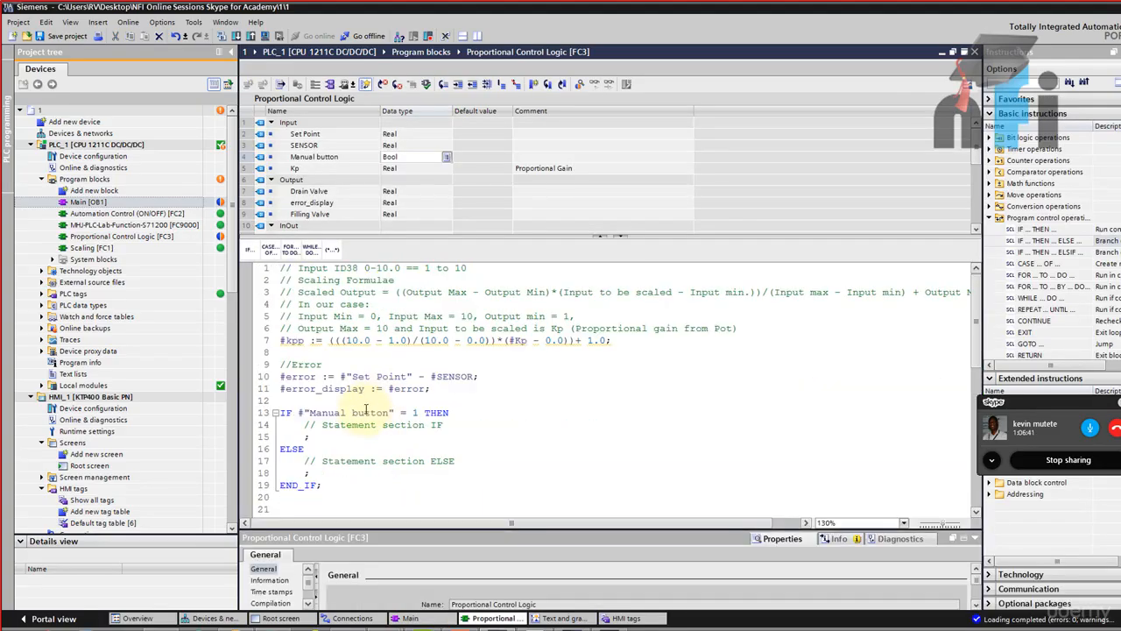
scroll(365, 410, "down", 2)
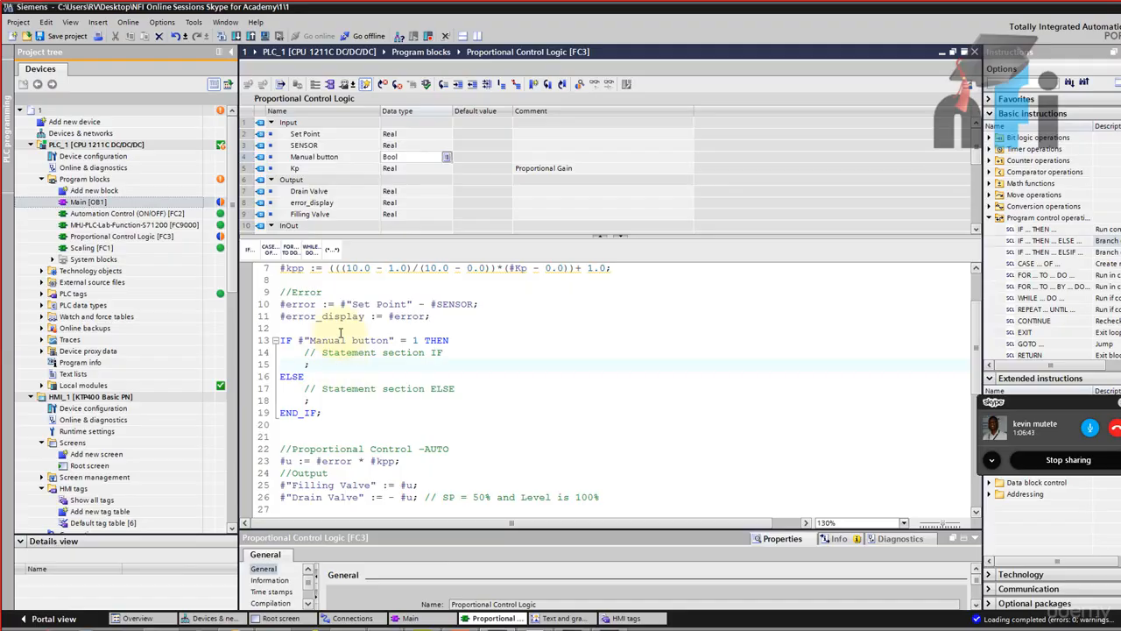
Add a Bool input parameter named Filling_manual between Manual button and Kp
right_click(259, 168)
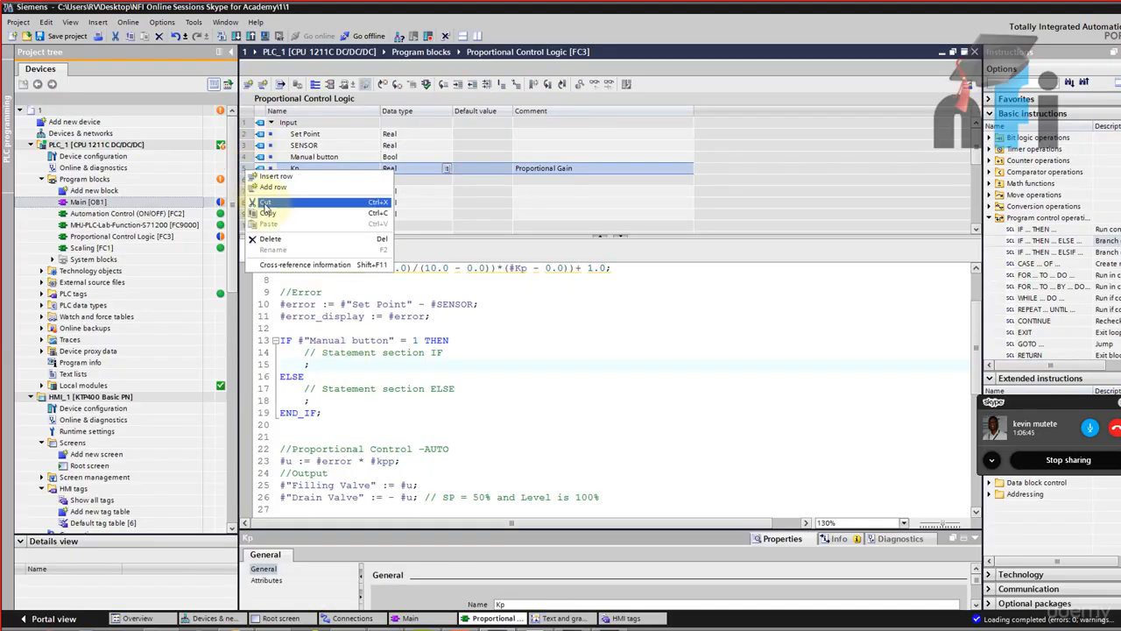
left_click(289, 176)
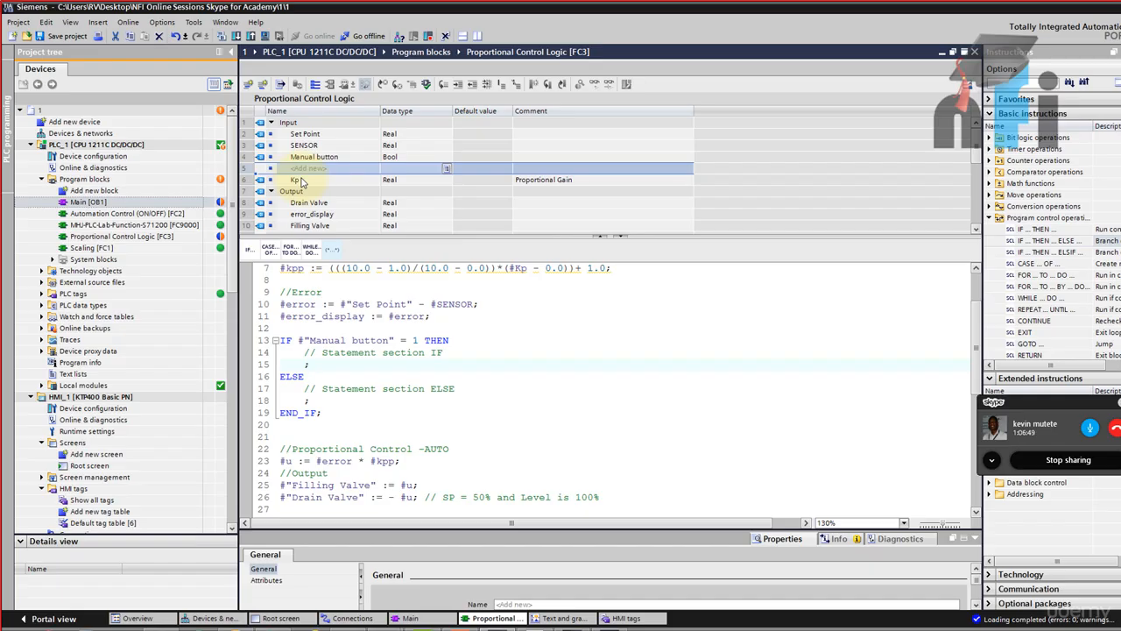
left_click(310, 171)
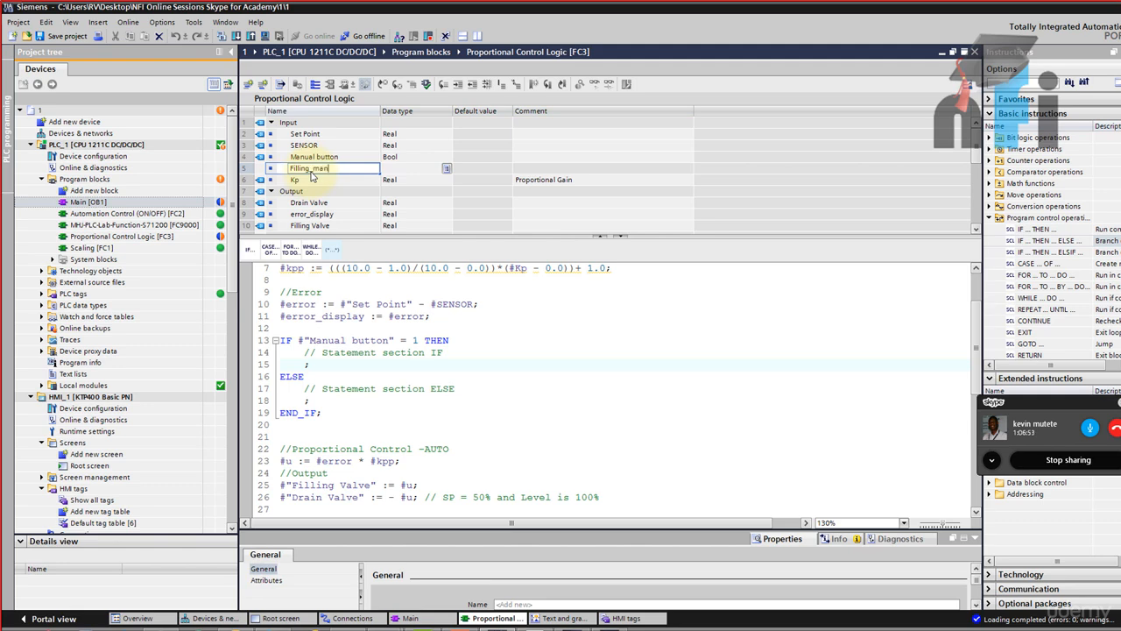
key("Return")
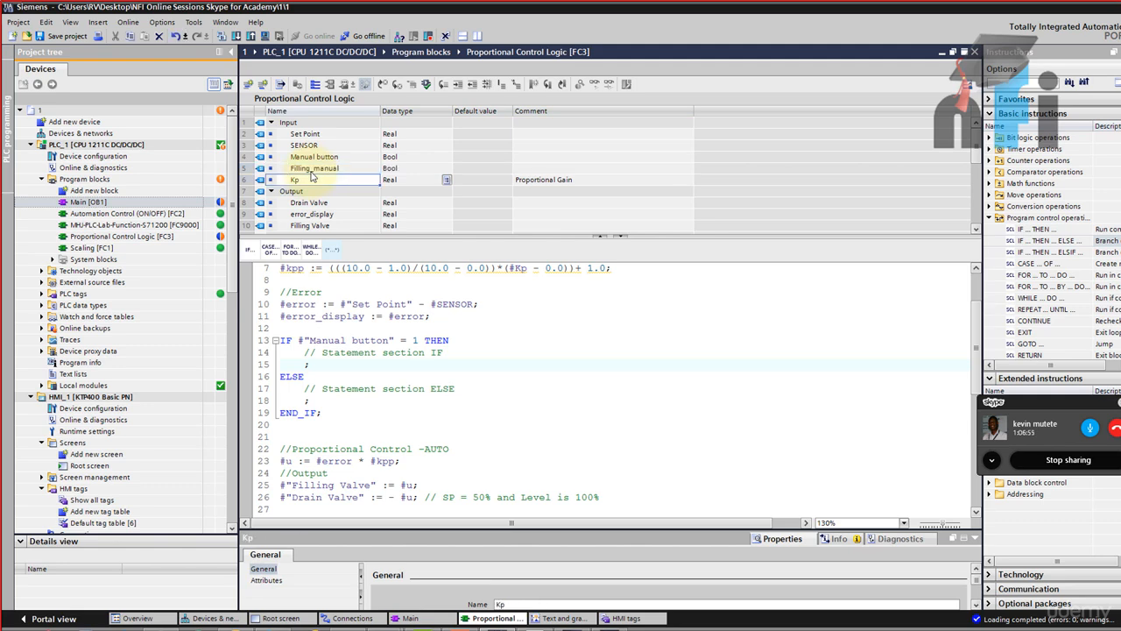
Add a Bool input parameter named Draining_manual directly below Filling_manual
right_click(311, 178)
left_click(315, 186)
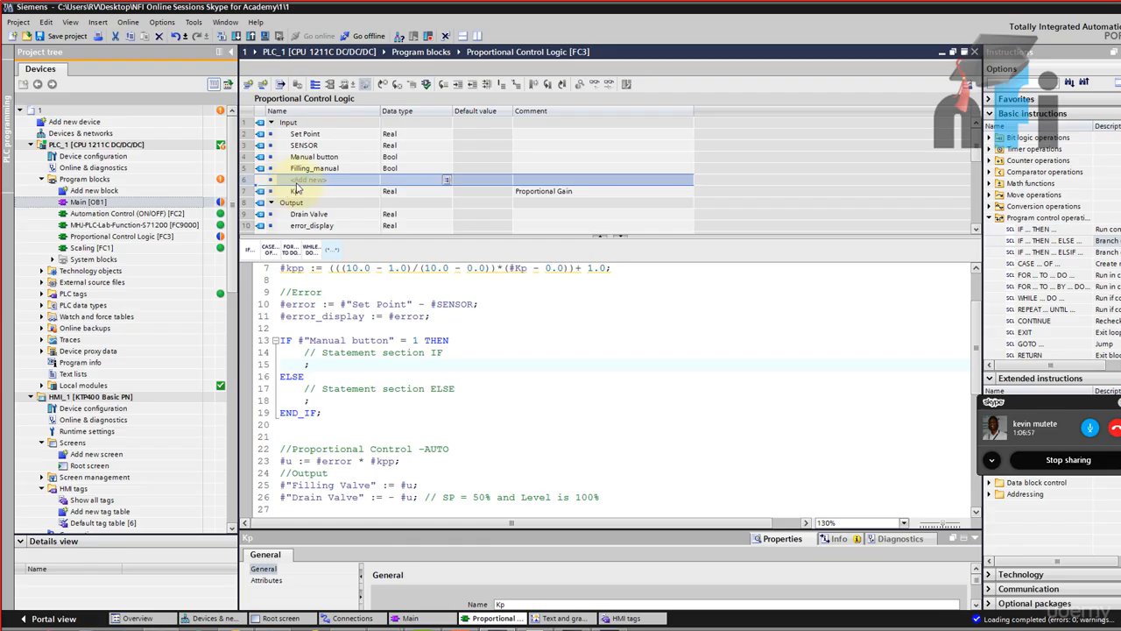
left_click(308, 181)
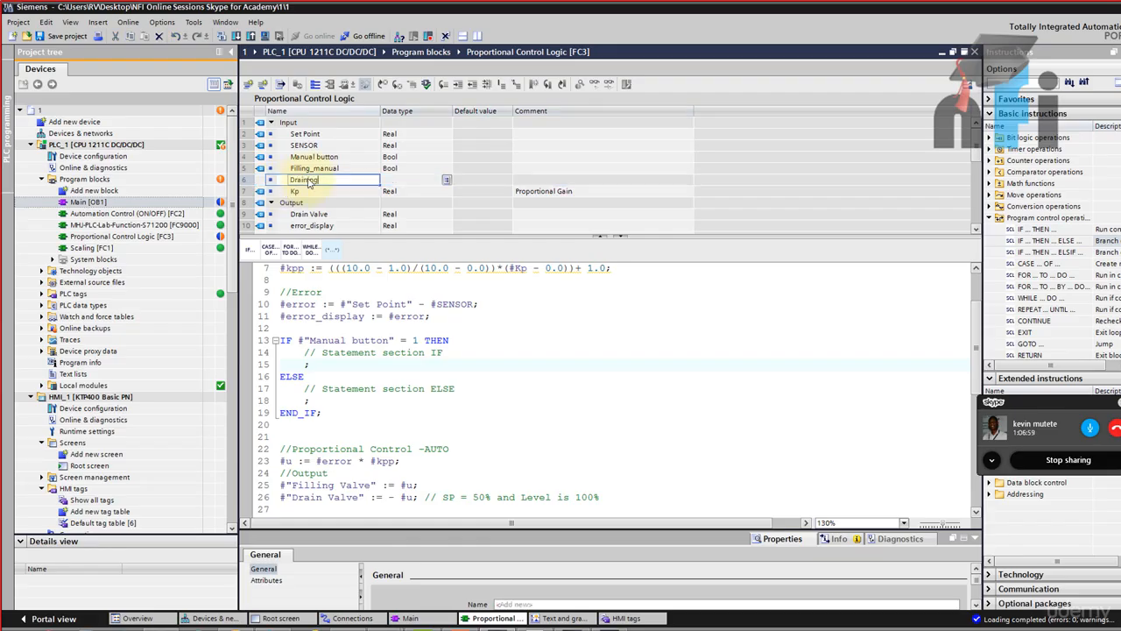
type("Draining_manual")
key("Return")
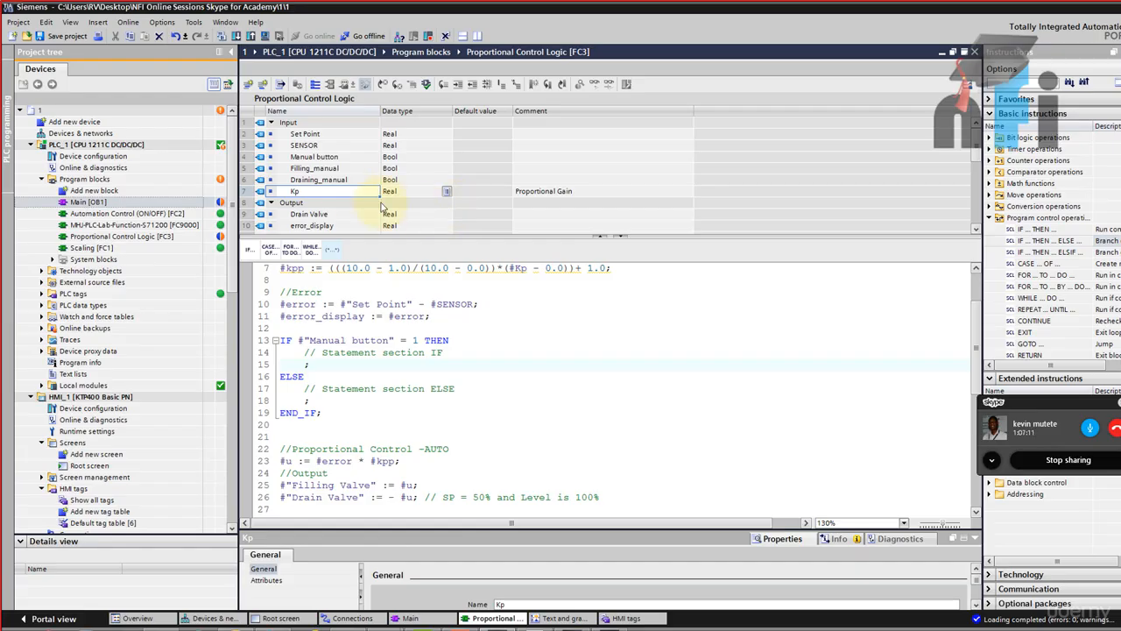
Review the Manual button, Filling_manual and Draining_manual inputs in the block interface
left_click(334, 168)
left_click(348, 182)
left_click(341, 169)
left_click(342, 180)
left_click(341, 170)
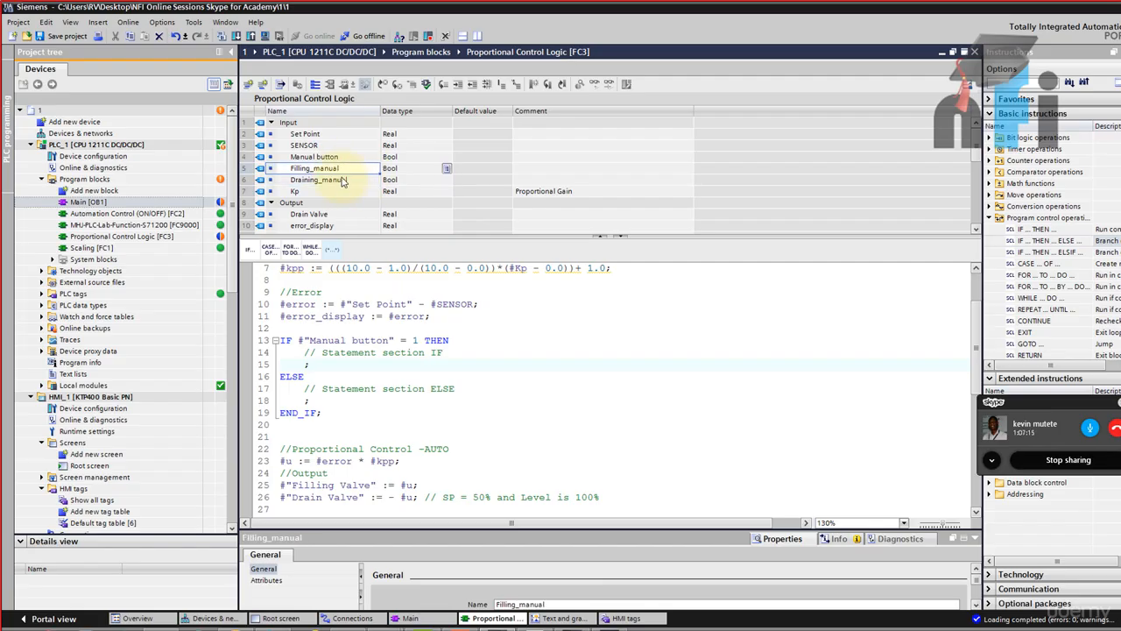
left_click(342, 181)
left_click(346, 158)
left_click(339, 170)
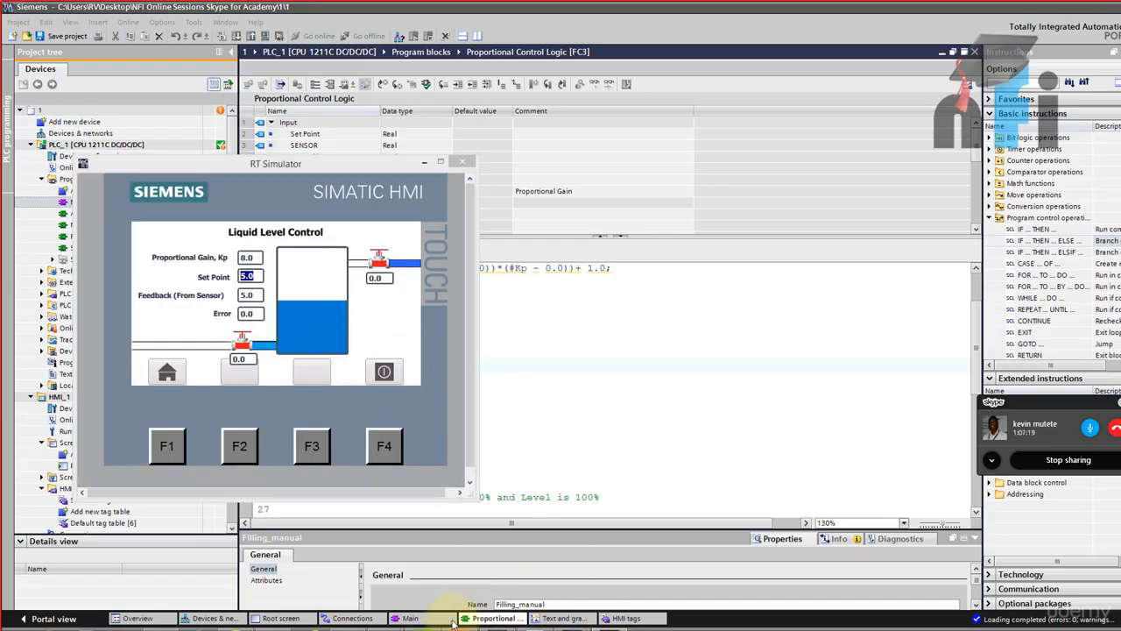
Examine the two new valve I/O fields on the Root screen and the manual, automatic and limit sections of the Proportional Control Logic code
left_click(280, 618)
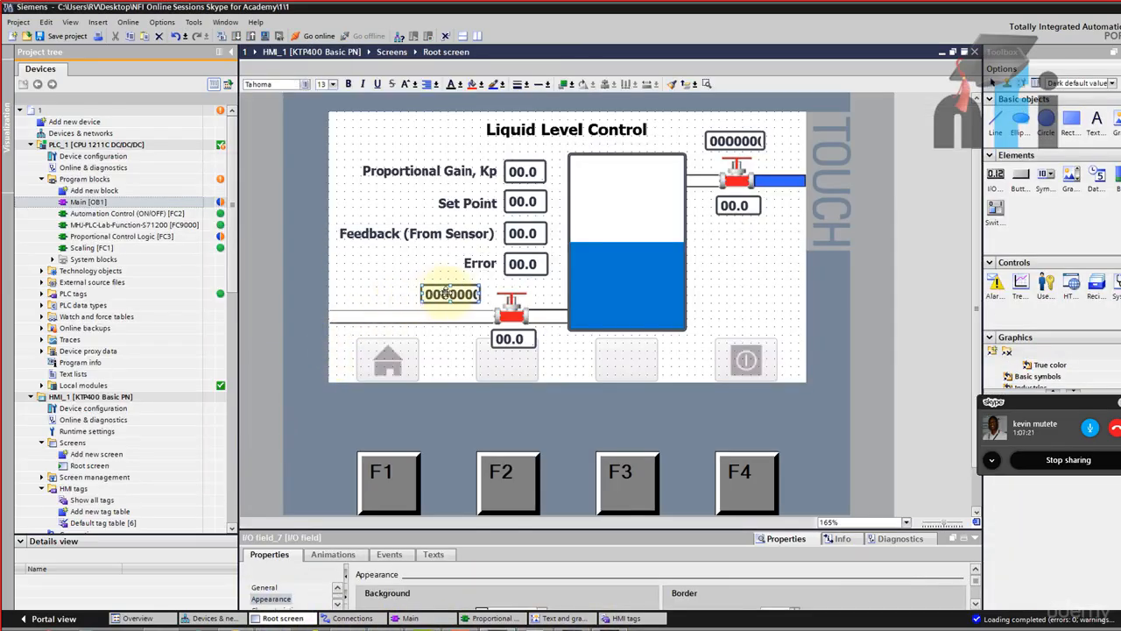
left_click(734, 140)
left_click(461, 295)
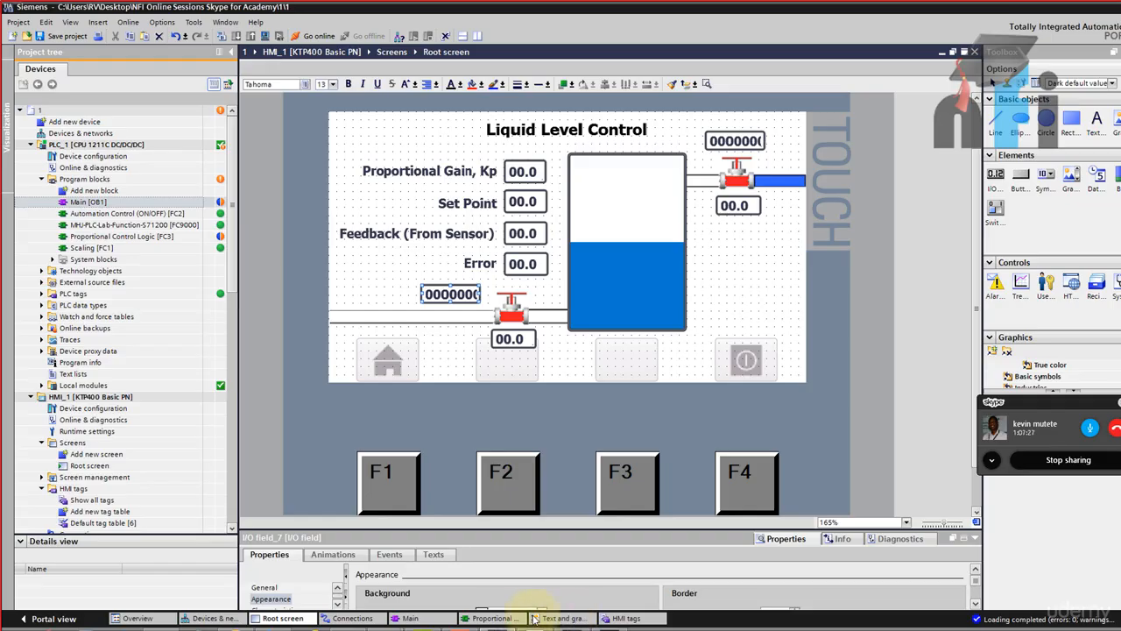
left_click(490, 617)
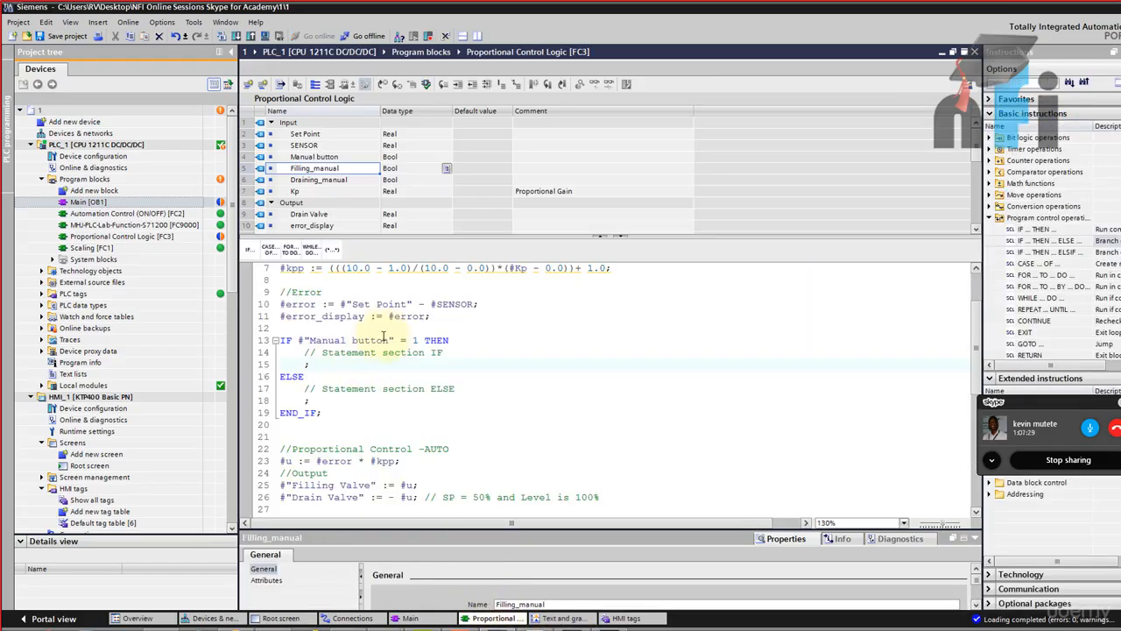
double_click(415, 340)
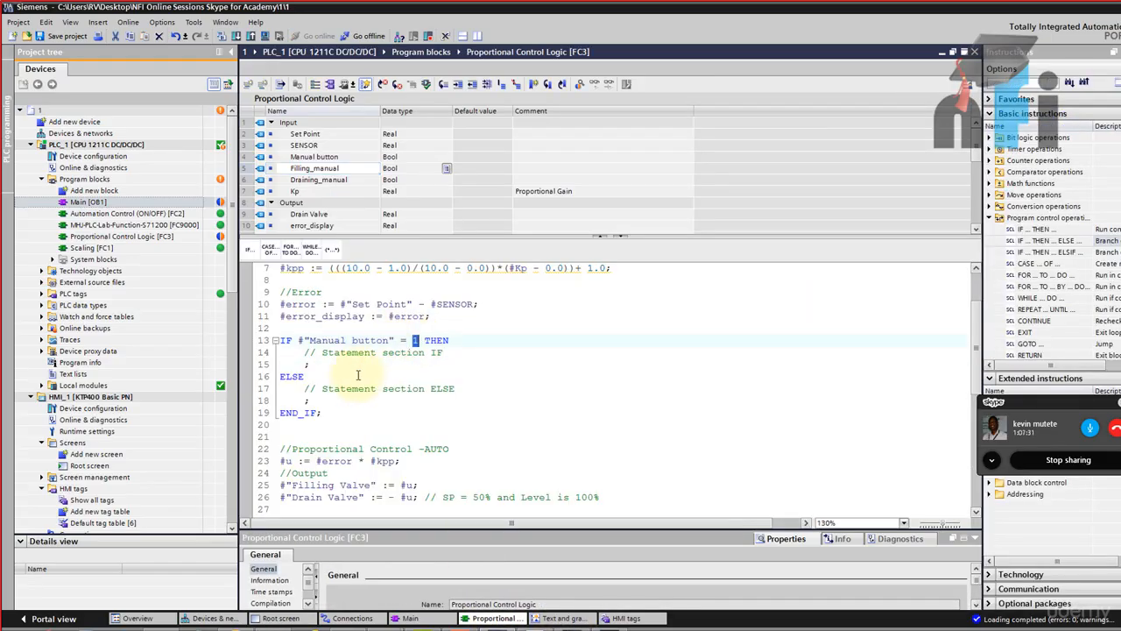
scroll(371, 374, "down", 6)
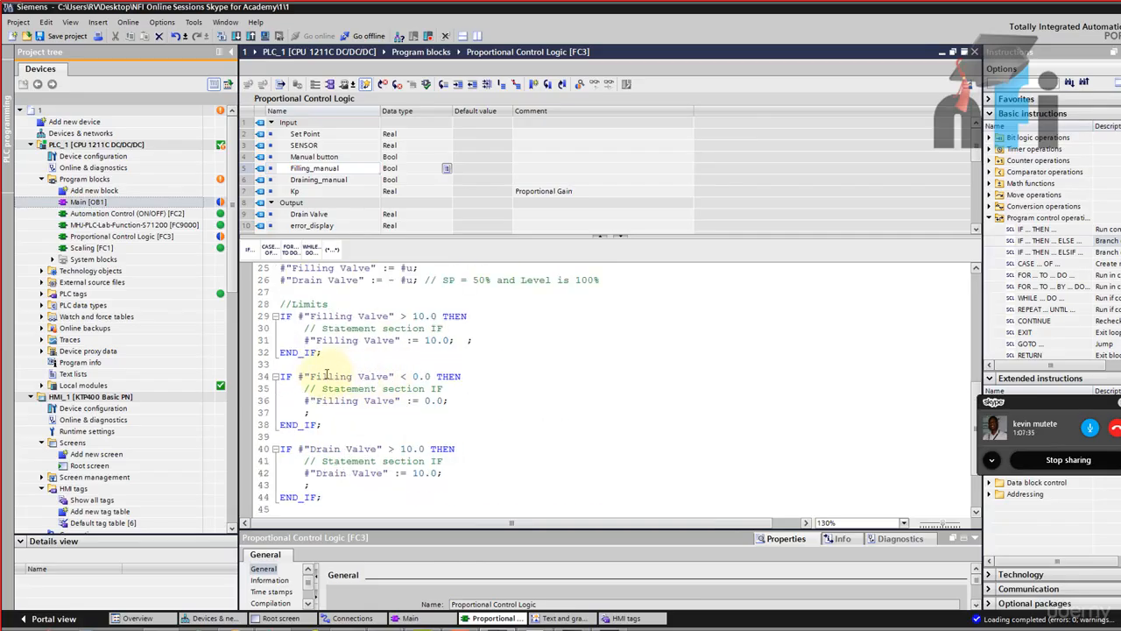
scroll(372, 376, "up", 1)
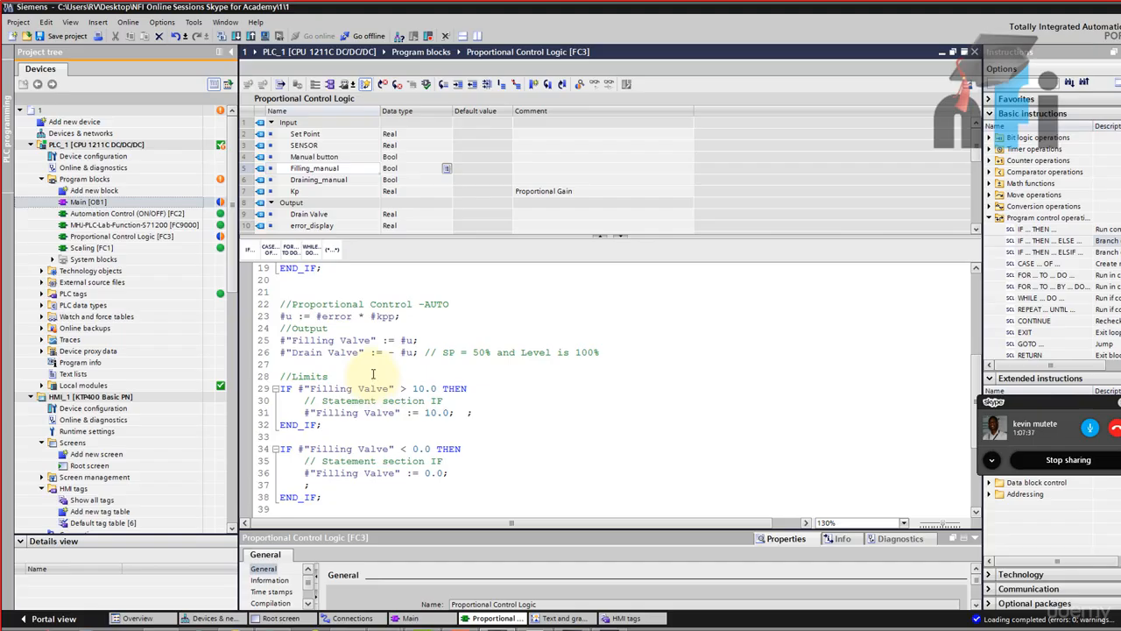
scroll(349, 345, "up", 3)
scroll(350, 345, "up", 2)
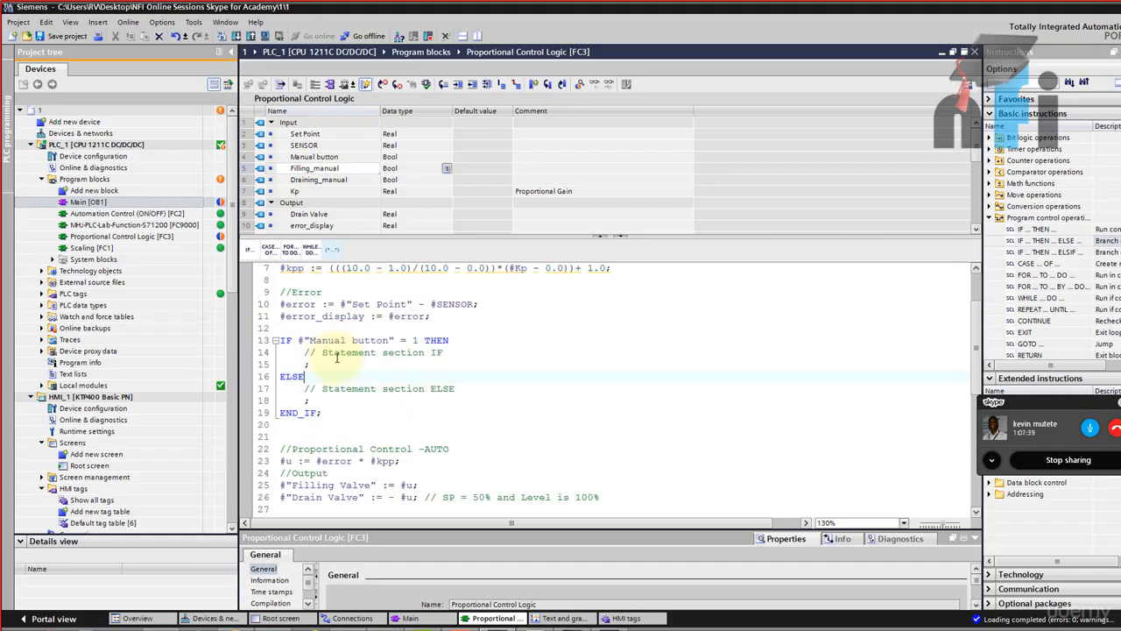
In the IF branch for the manual button, assign #Filling_manual to #"Filling Valve"
type("#fil")
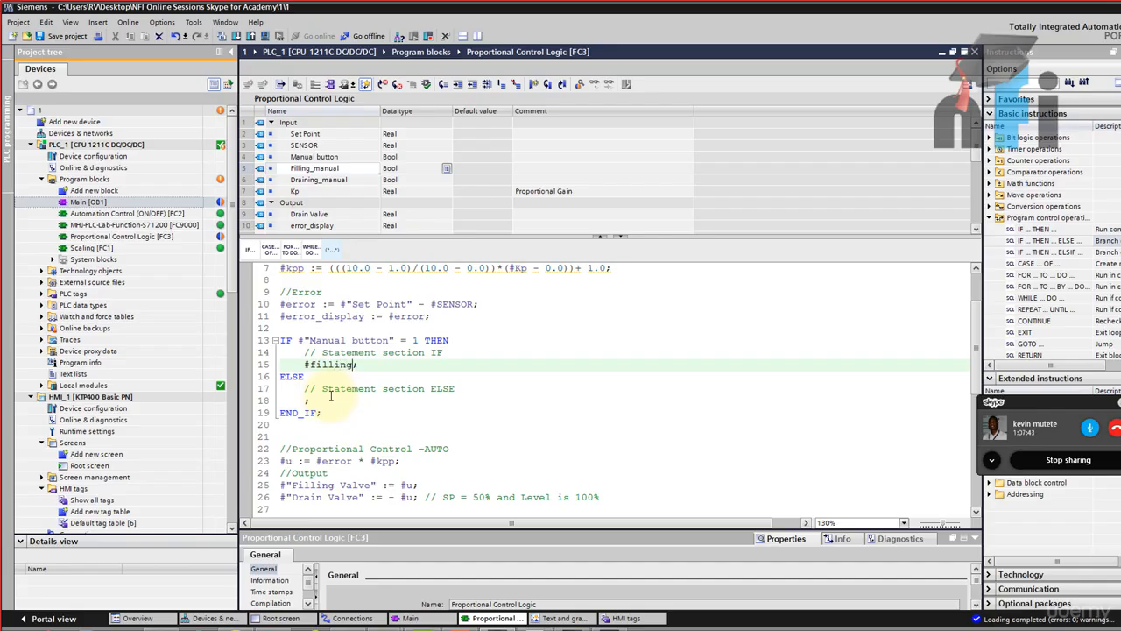
type("ling")
left_click(374, 376)
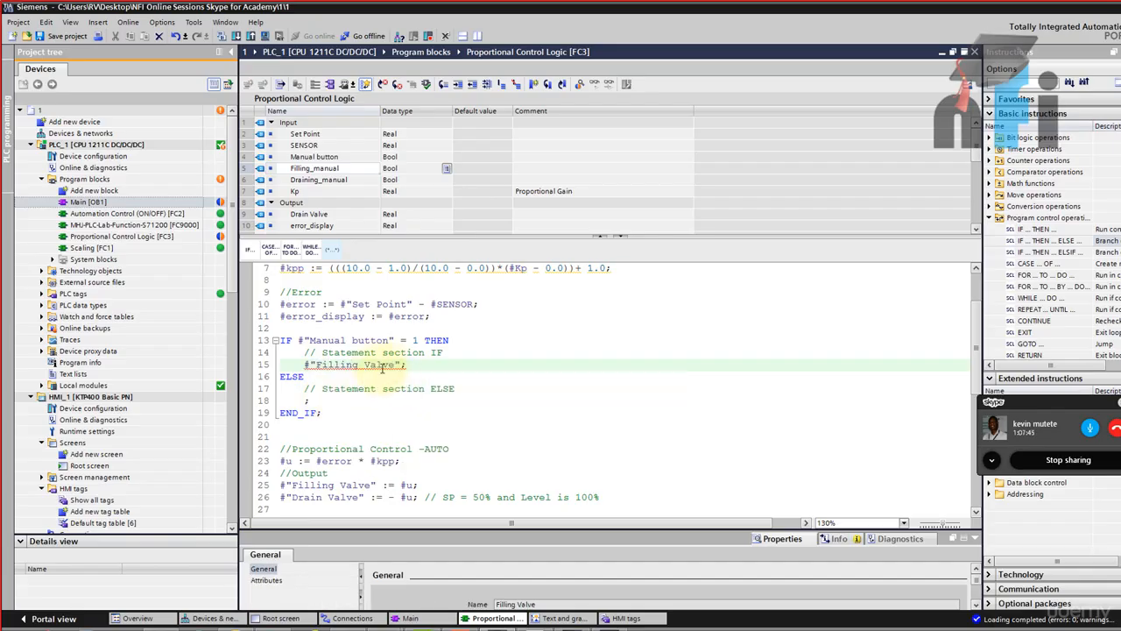
type(":=fill")
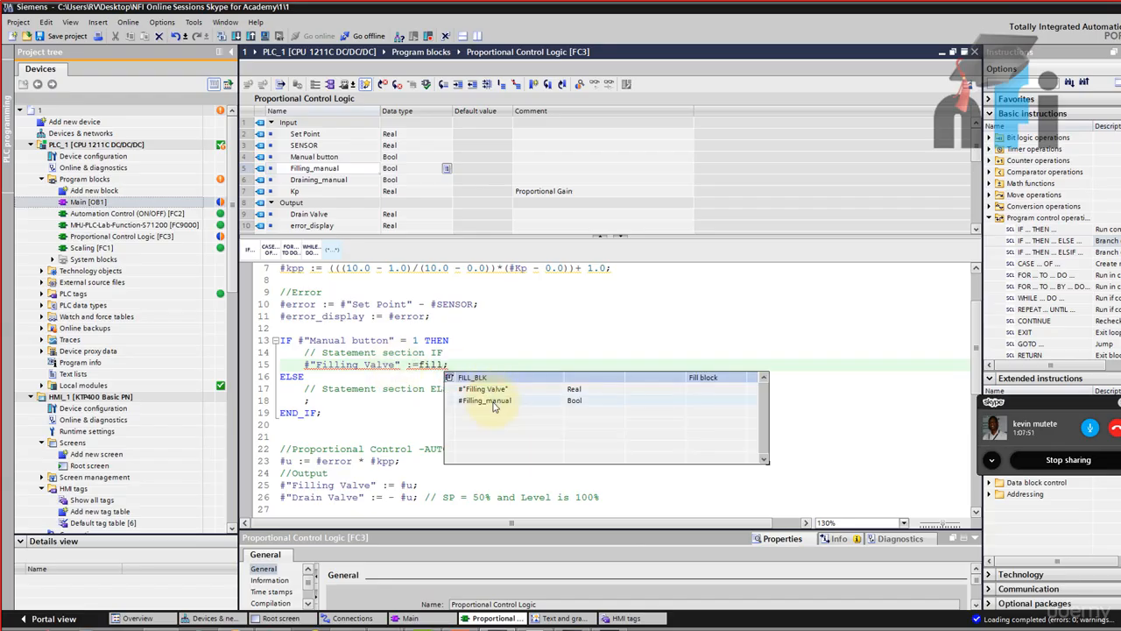
double_click(494, 401)
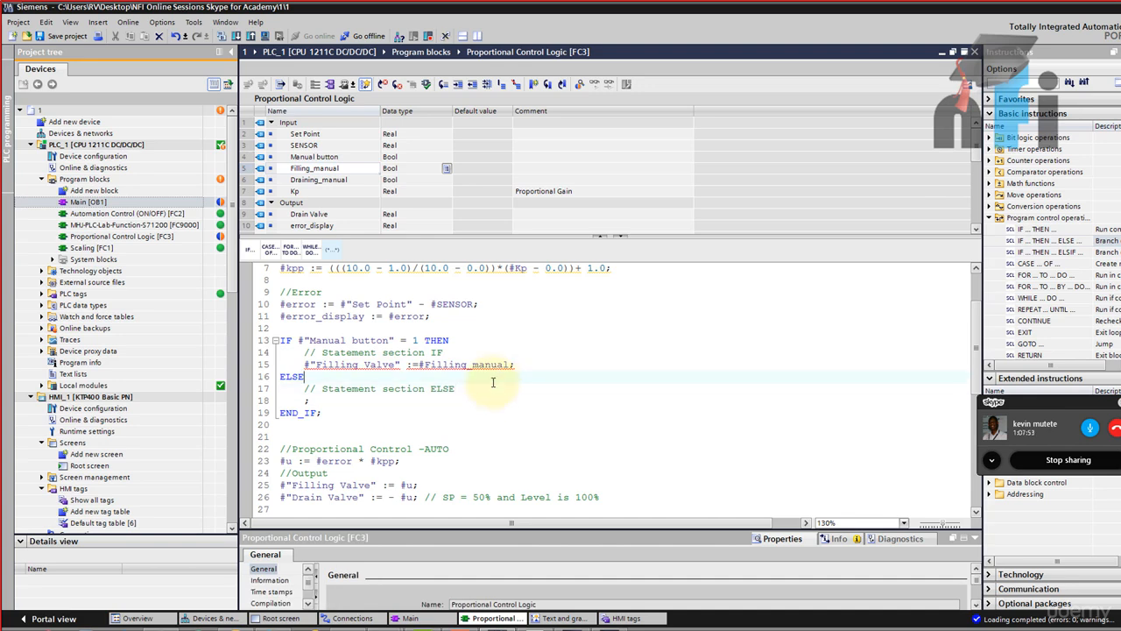
Change the data type of the Filling_manual and Draining_manual inputs to Real
left_click(367, 368)
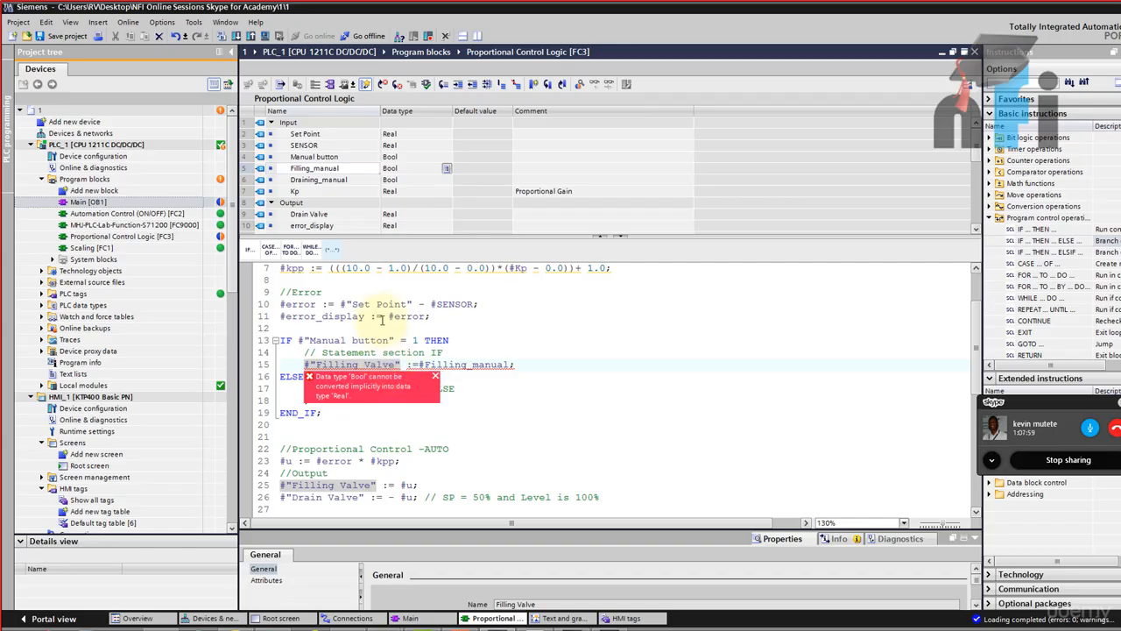
double_click(397, 168)
type("Real")
double_click(398, 181)
type("Real")
left_click(427, 377)
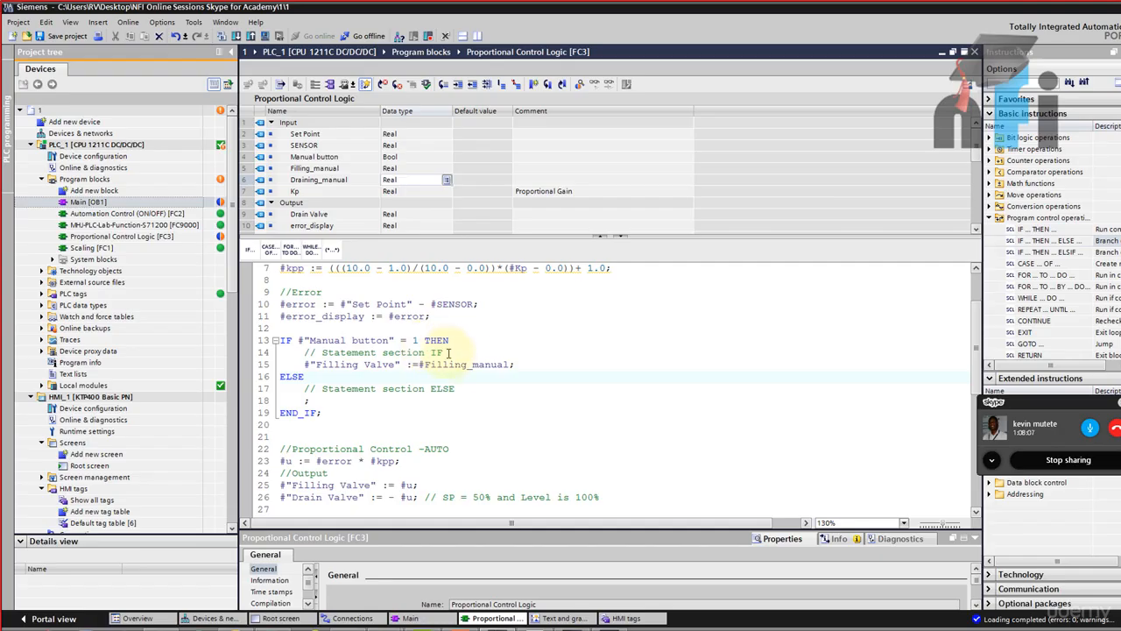
Below the Filling Valve assignment in the IF branch, add the line #"Drain Valve" := #Draining_manual;
left_click_drag(515, 364, 420, 365)
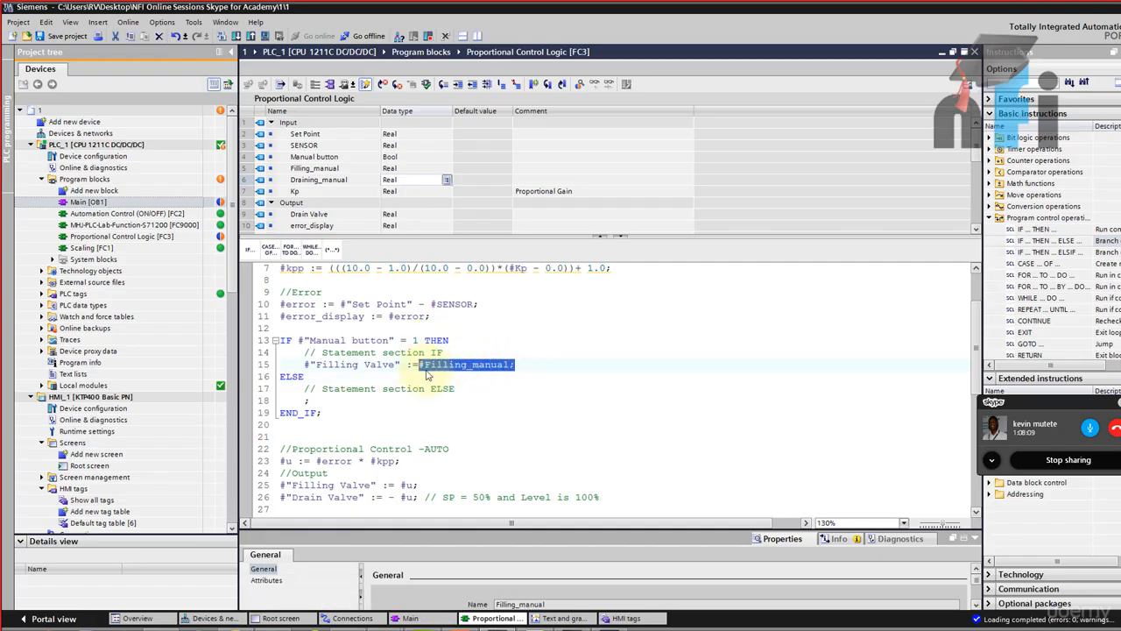
left_click(450, 388)
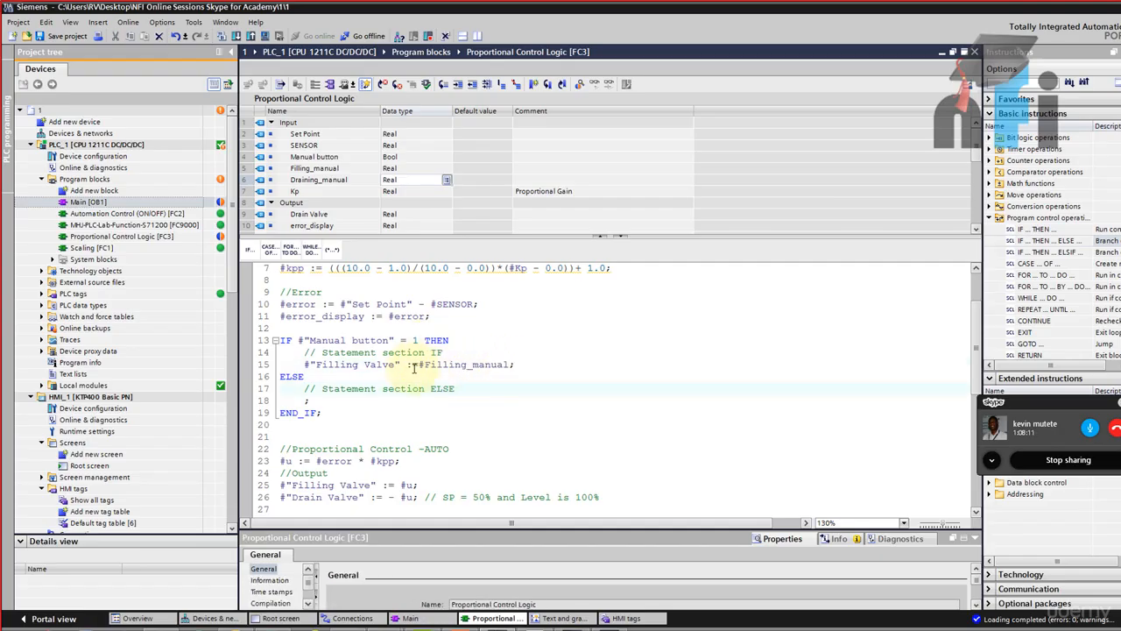
left_click_drag(526, 365, 287, 364)
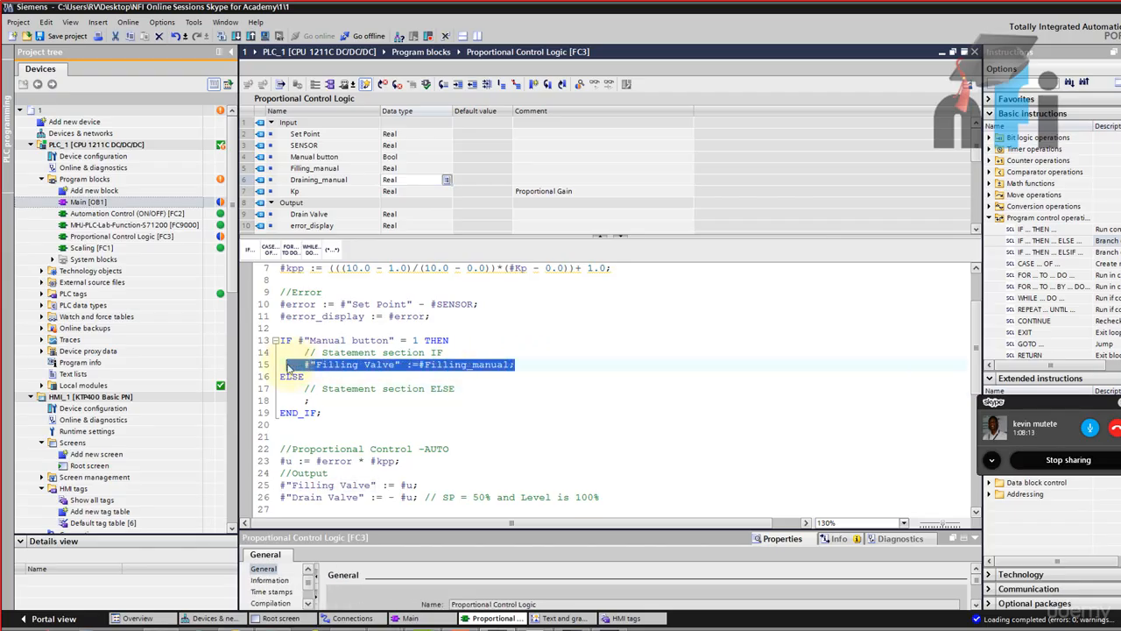
left_click(500, 373)
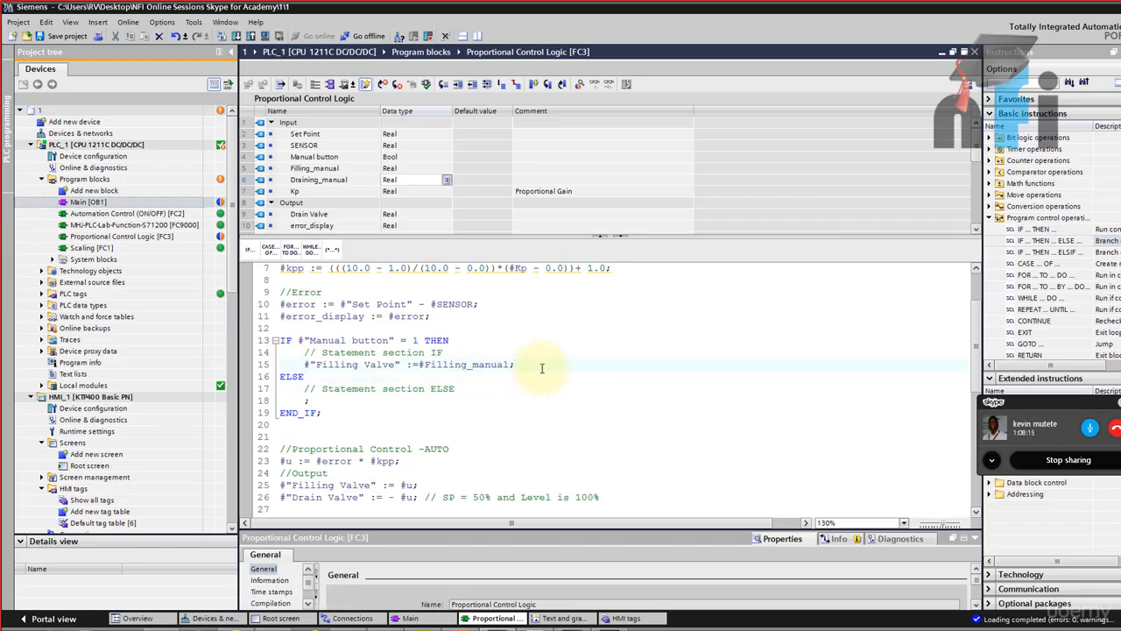
key("Return")
type("#\"")
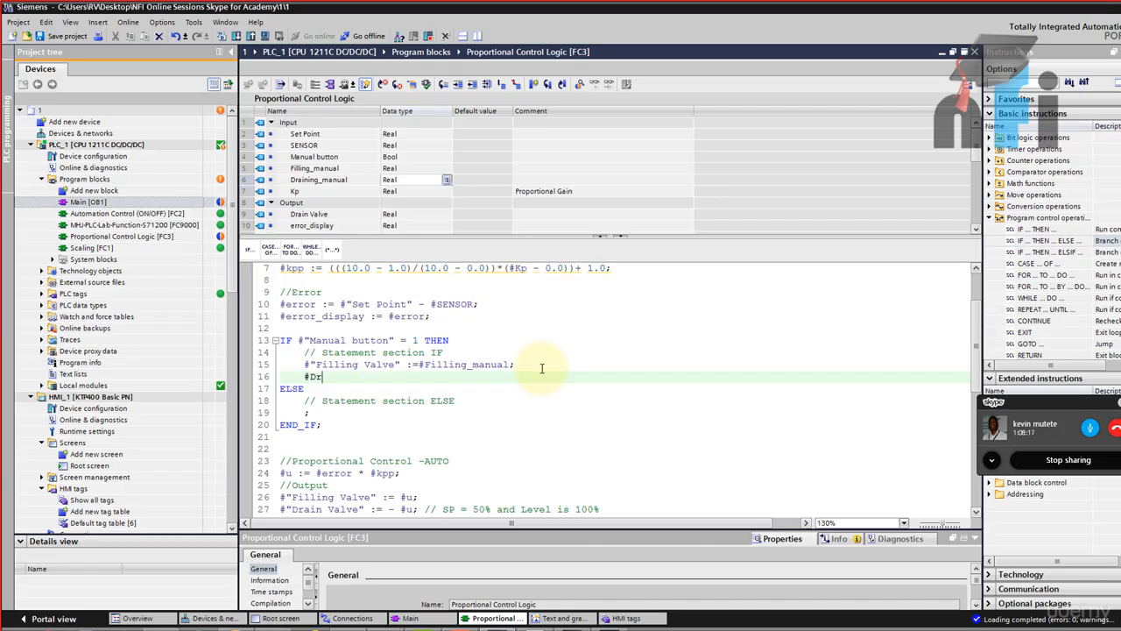
type("Dra")
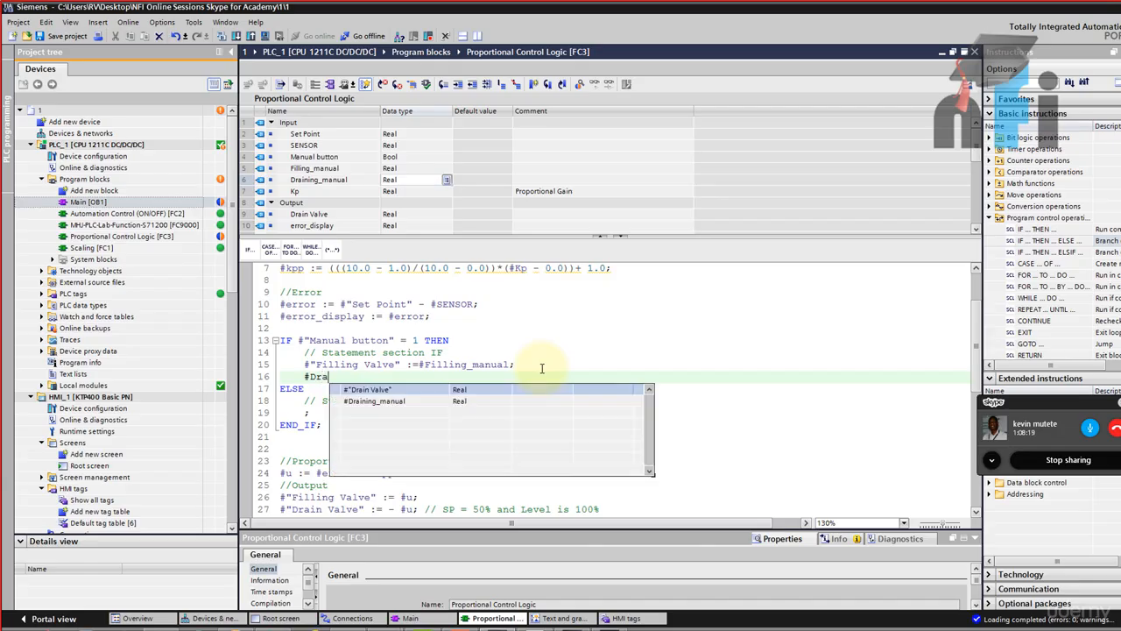
double_click(429, 390)
type(":= ")
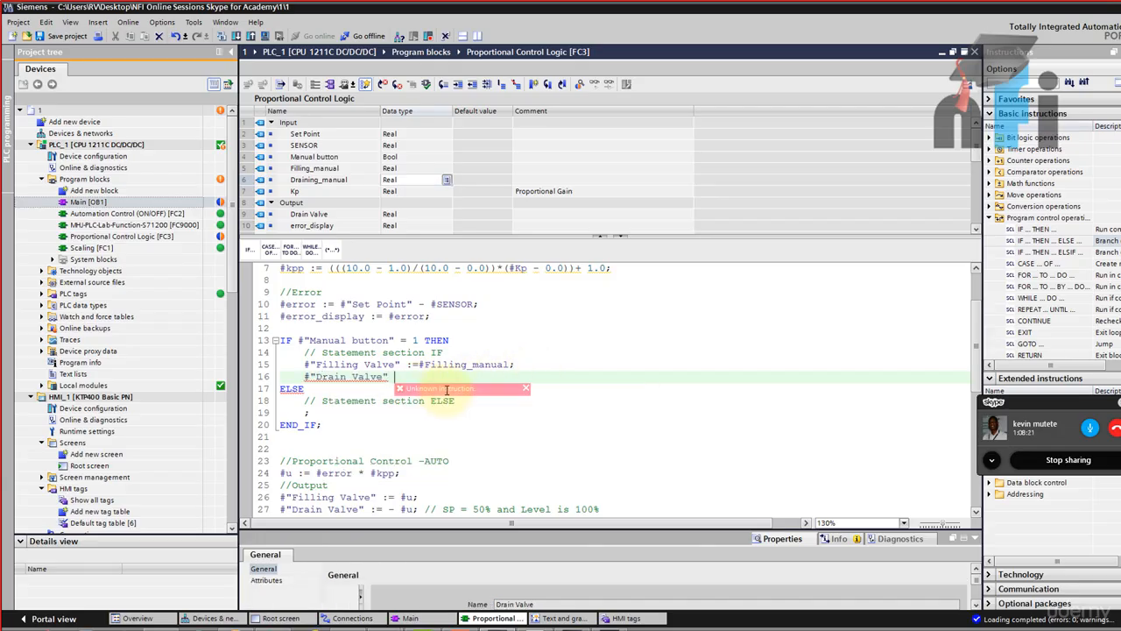
type("Drain")
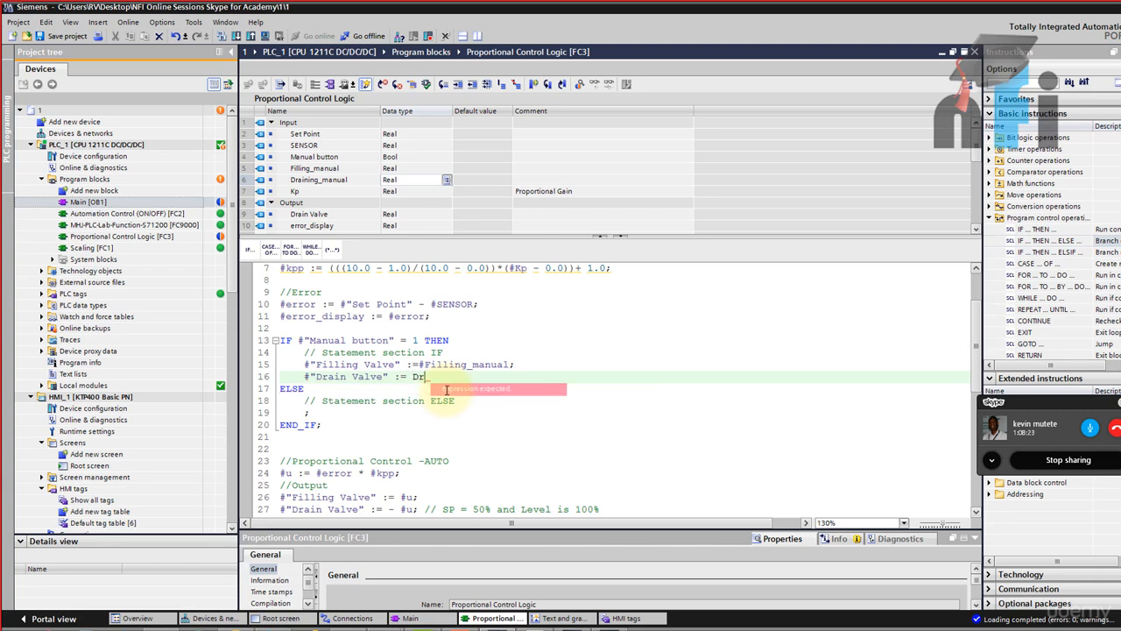
double_click(486, 402)
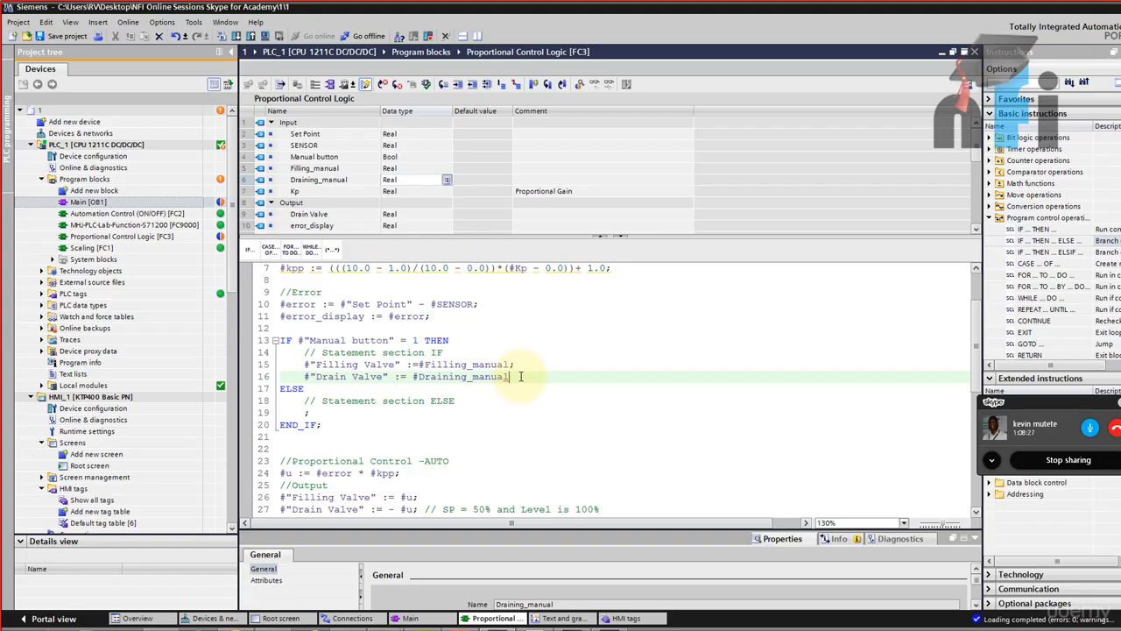
type(";")
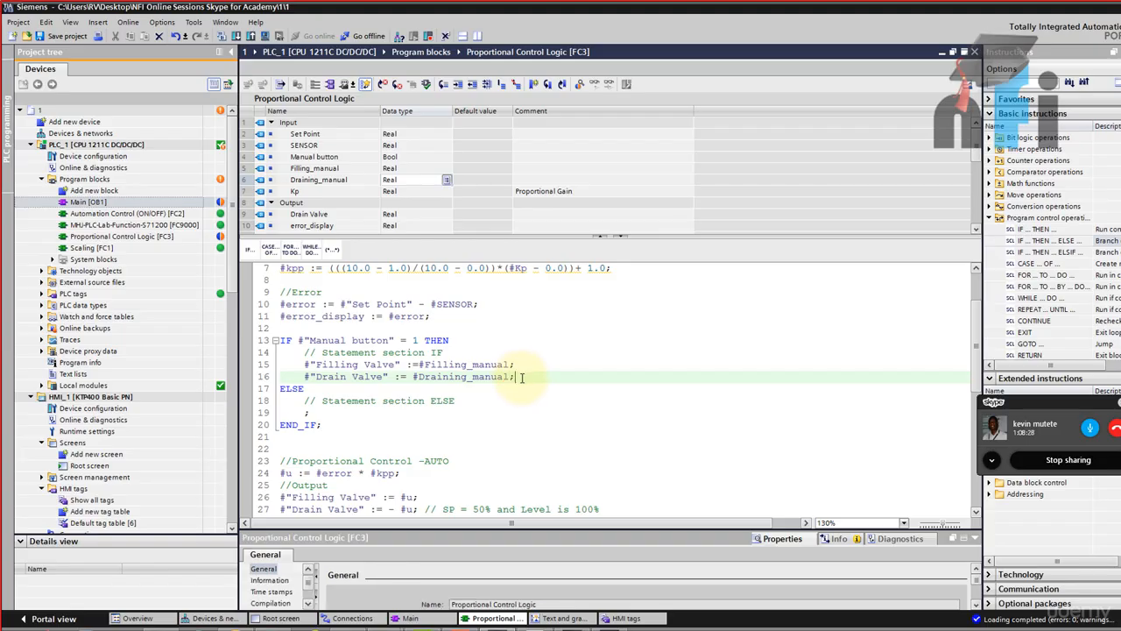
Move the Proportional Control -AUTO and Output code lines into the ELSE branch and remove the leftover empty statement before END_IF
left_click(415, 341)
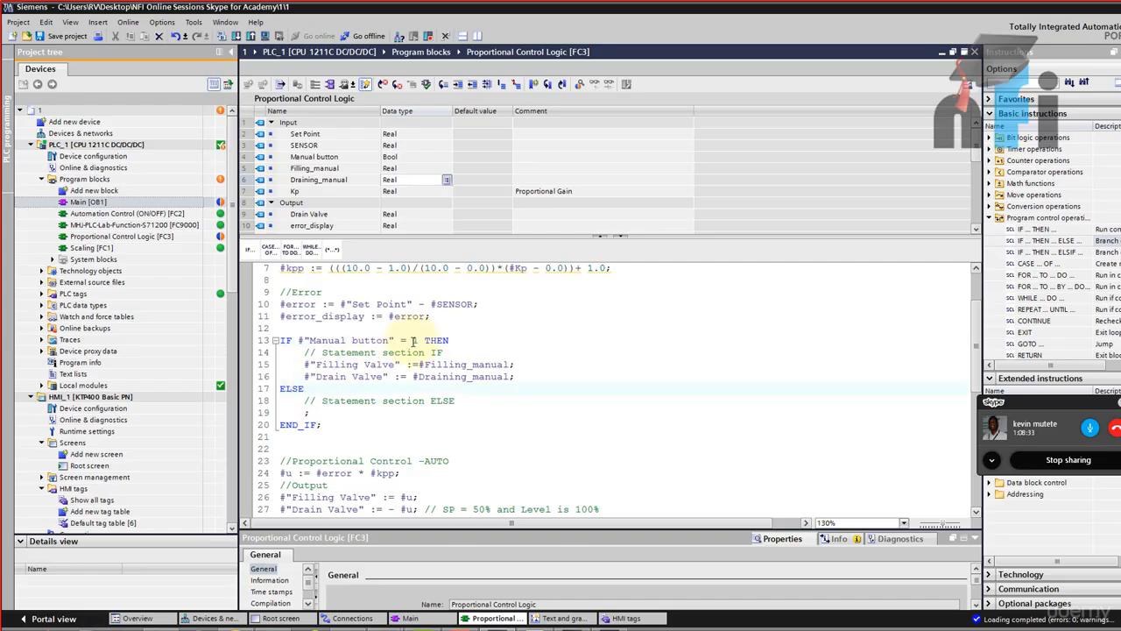
scroll(332, 400, "down", 2)
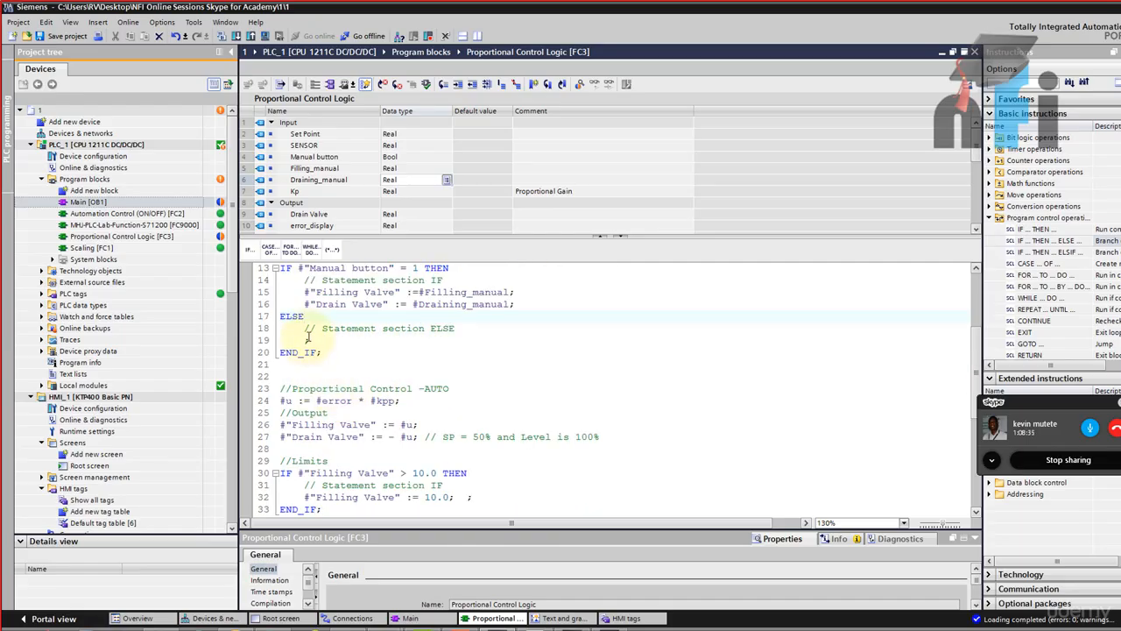
scroll(331, 339, "down", 2)
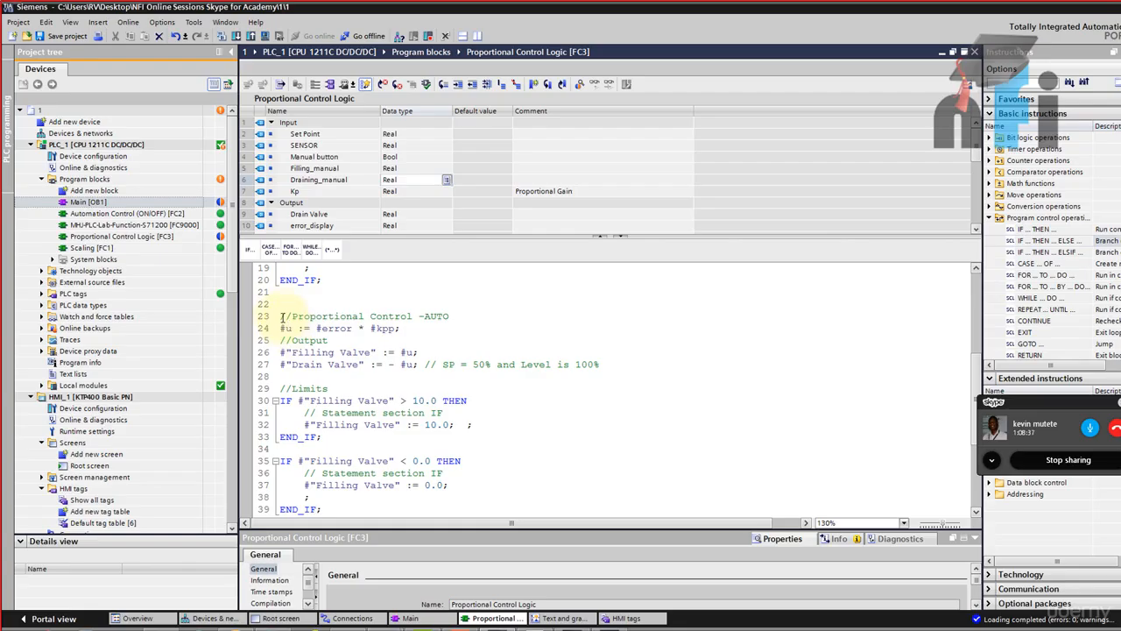
left_click_drag(294, 317, 582, 366)
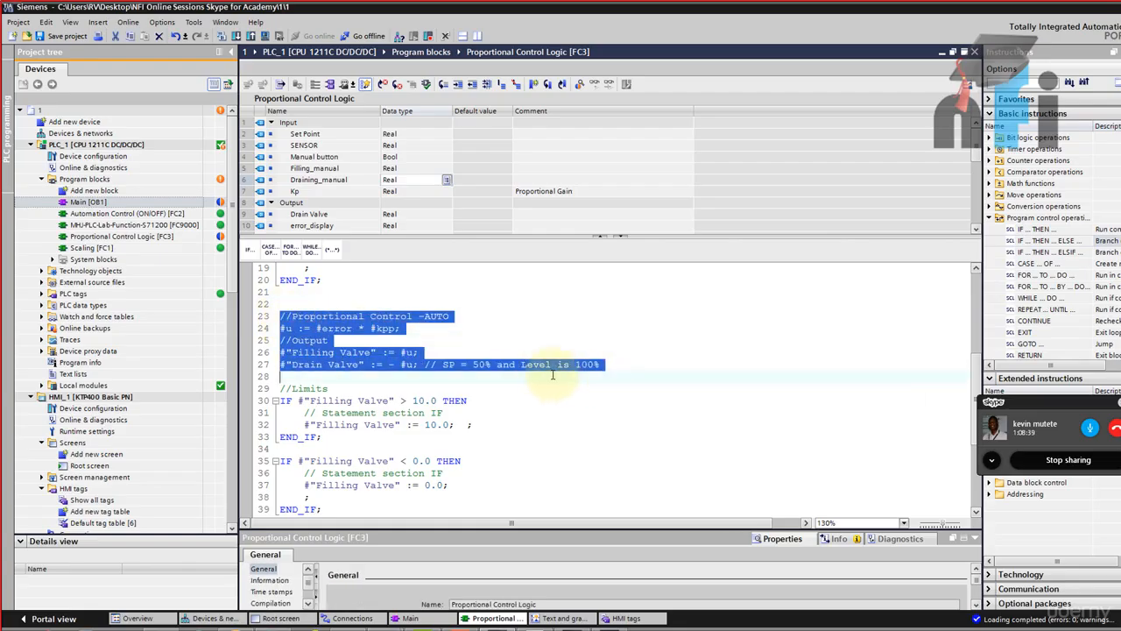
key("Delete")
scroll(388, 372, "up", 4)
left_click(305, 401)
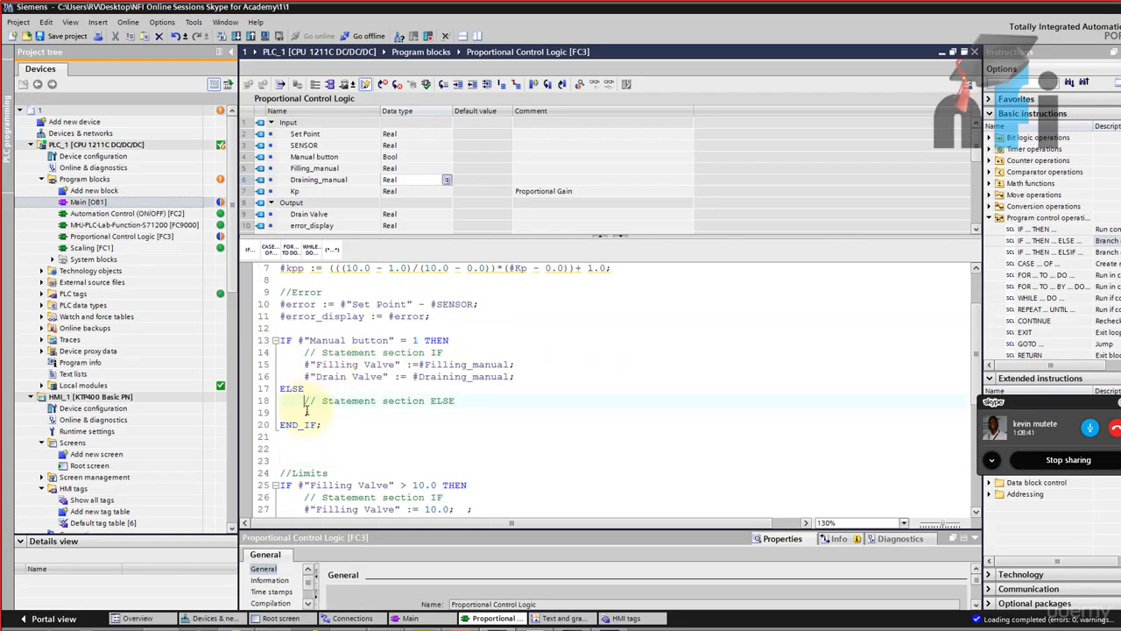
type("//Proportional Control -AUTO #u := #error * #Kp; //Output #\"Filling Valve\" := #u; #\"Drain Valve\" := - #u; // SP = 50% and Level is 100%")
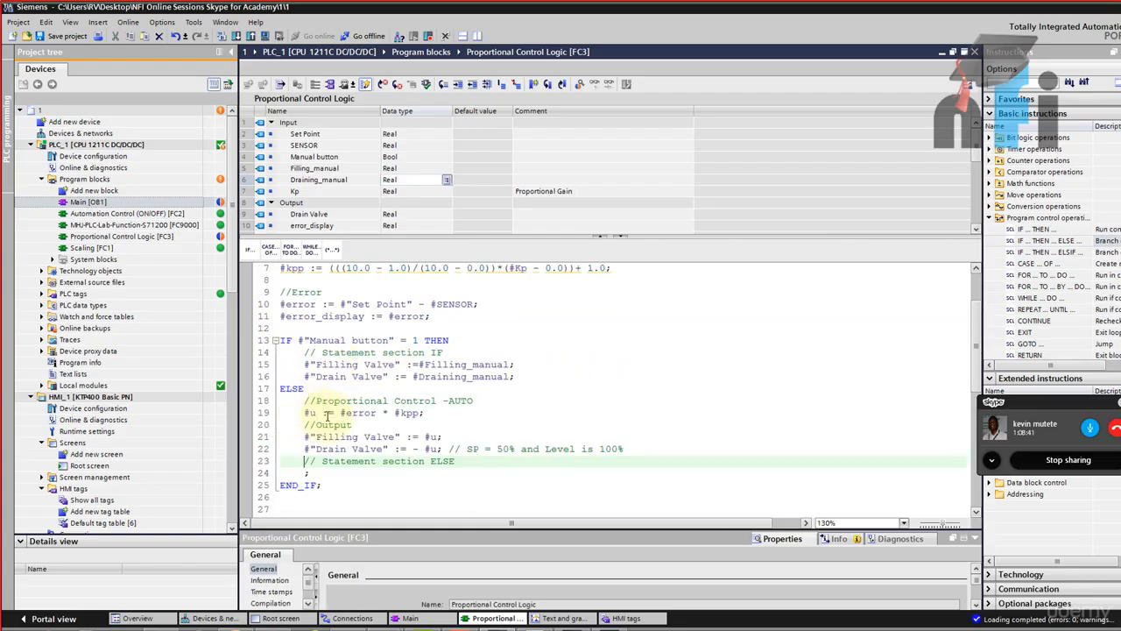
left_click(306, 474)
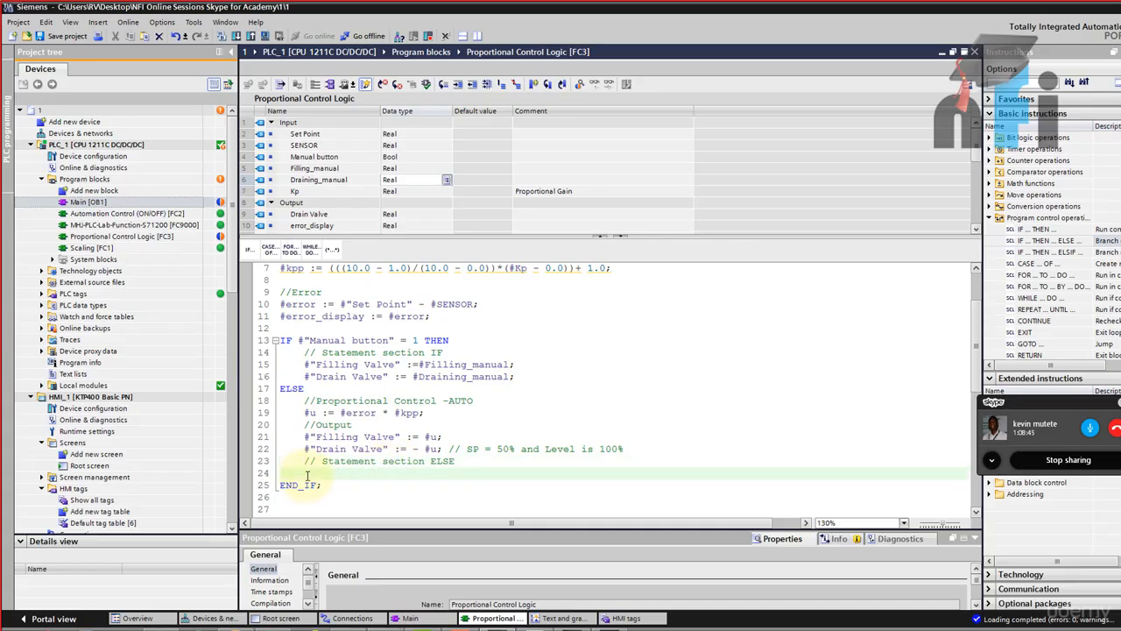
key("Delete")
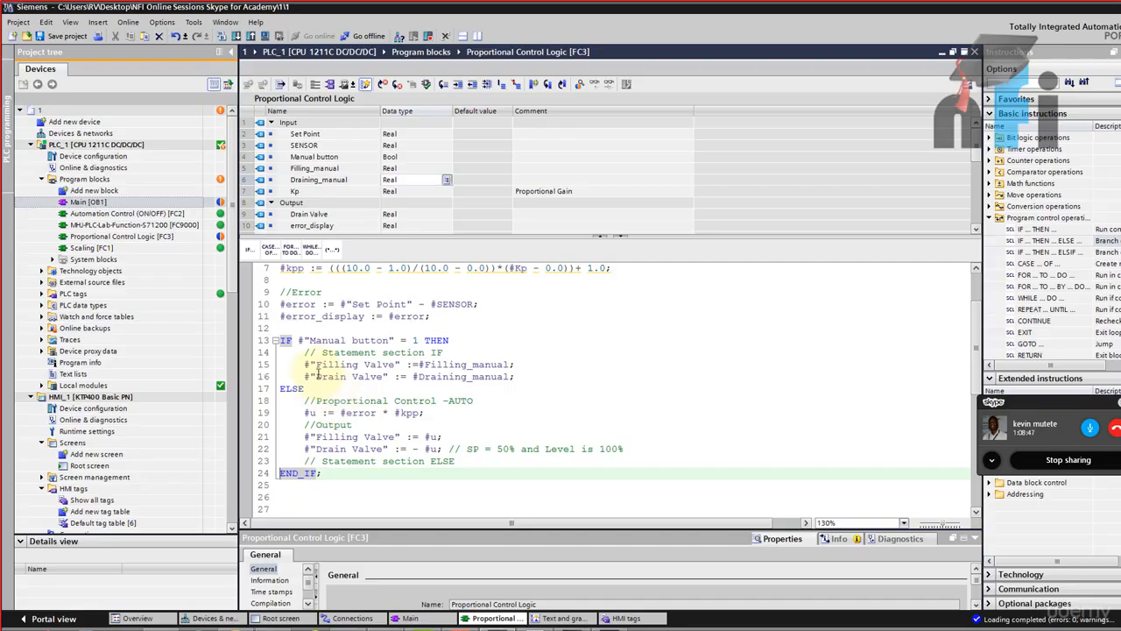
Review the manual valve assignments in the IF branch and the automatic control lines in the ELSE branch
left_click(412, 340)
left_click_drag(293, 364, 515, 376)
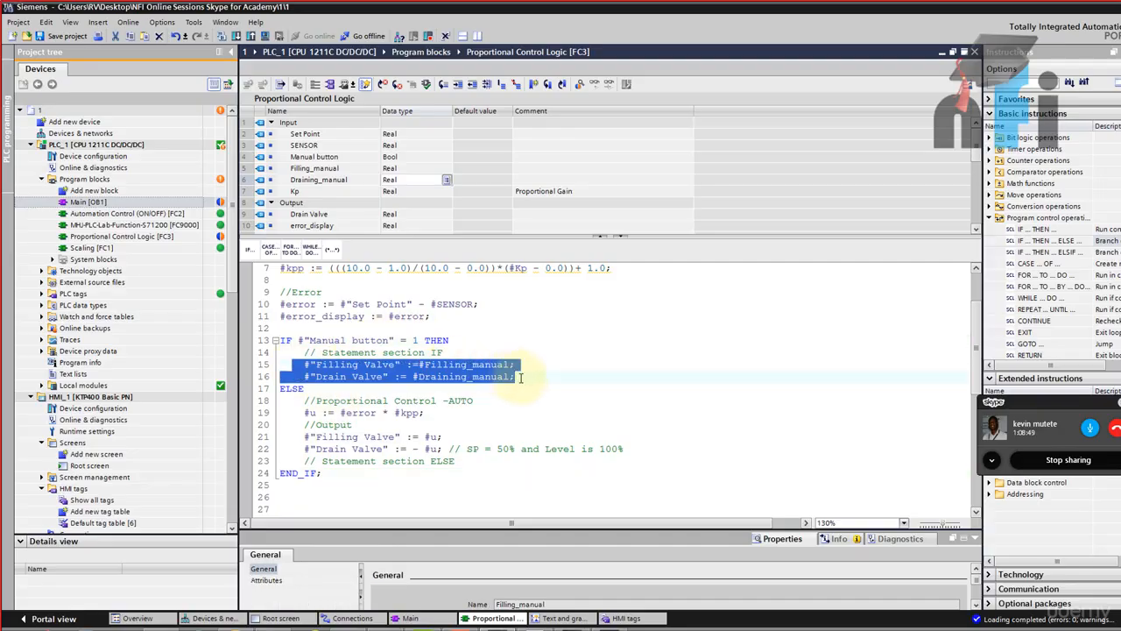
left_click(425, 339)
left_click_drag(318, 403, 442, 448)
left_click(482, 461)
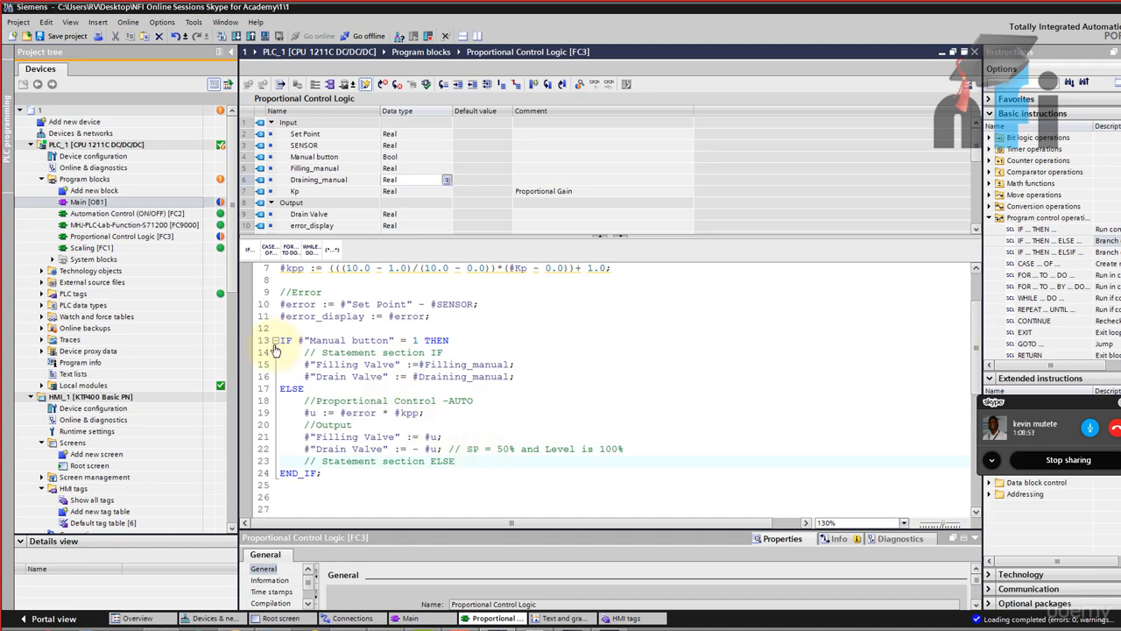
Update the Proportional Control Logic call in Network 3 of Main [OB1] to the block's new interface
double_click(87, 202)
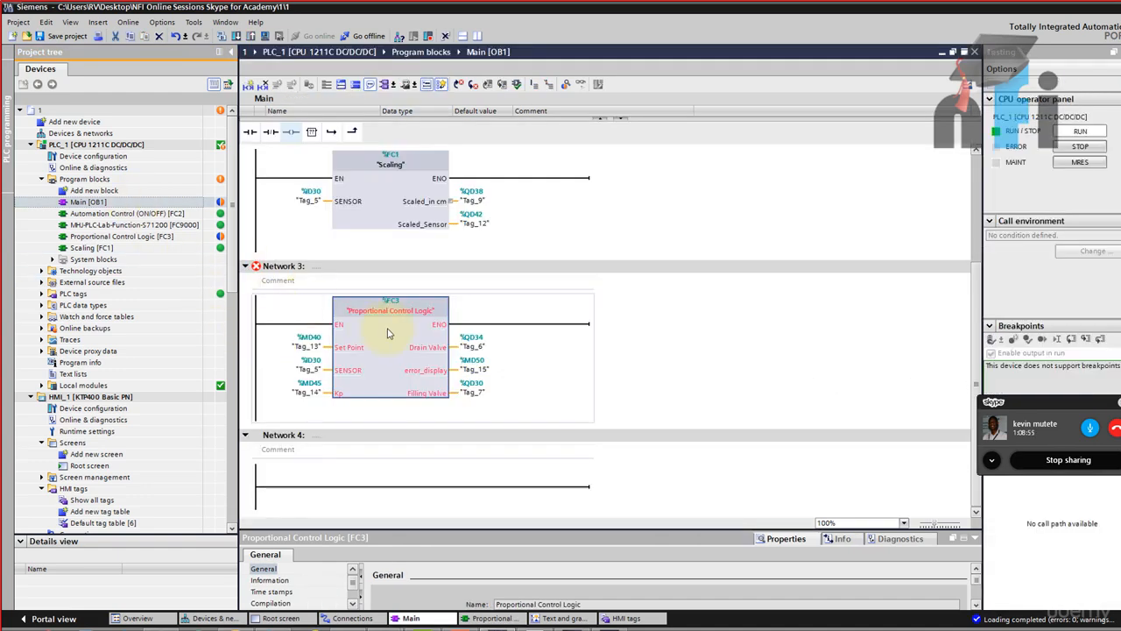
right_click(389, 332)
left_click(490, 505)
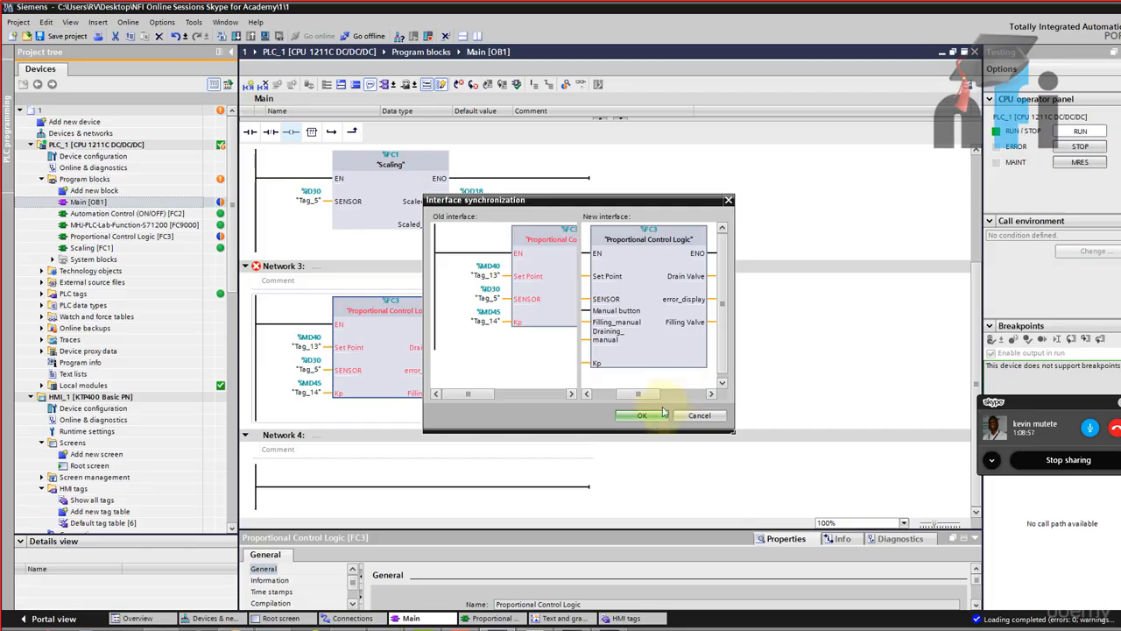
left_click(644, 415)
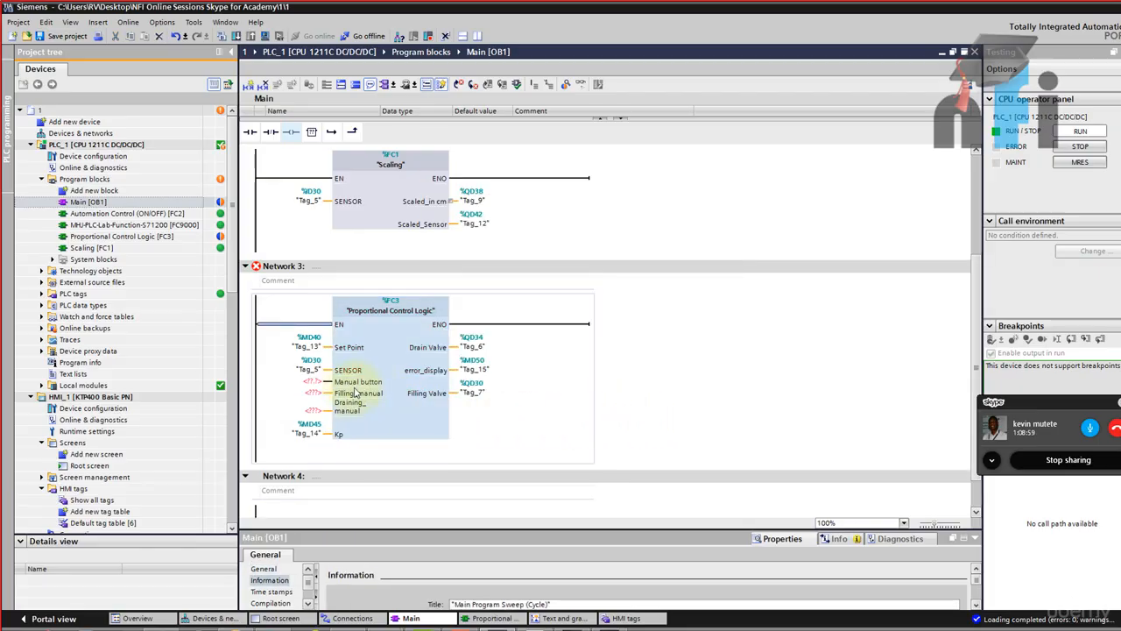
In Network 3, assign M100.0 to Manual button, MD55 to Filling_manual and MD60 to Draining_manual
left_click(312, 383)
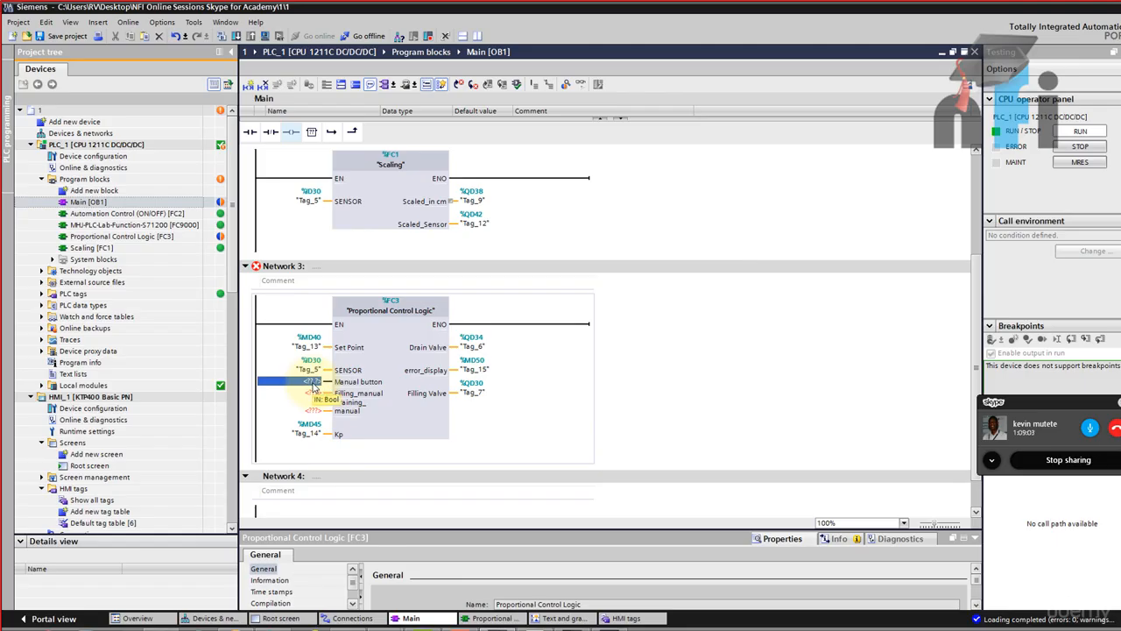
type("m100.0")
key("Return")
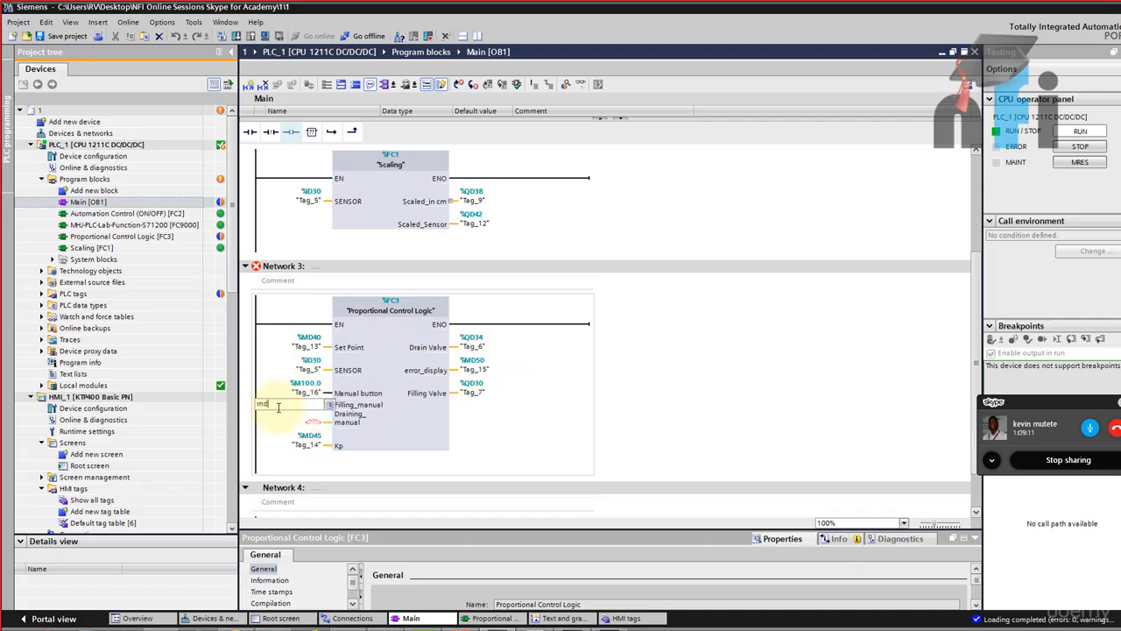
key("Return")
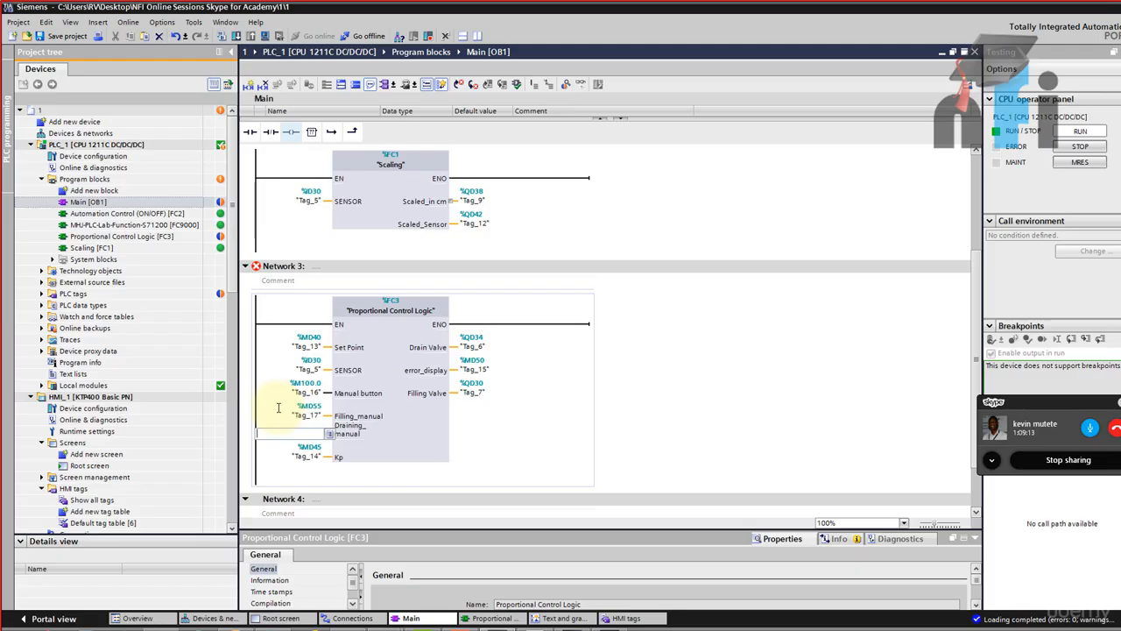
type("md60")
key("Return")
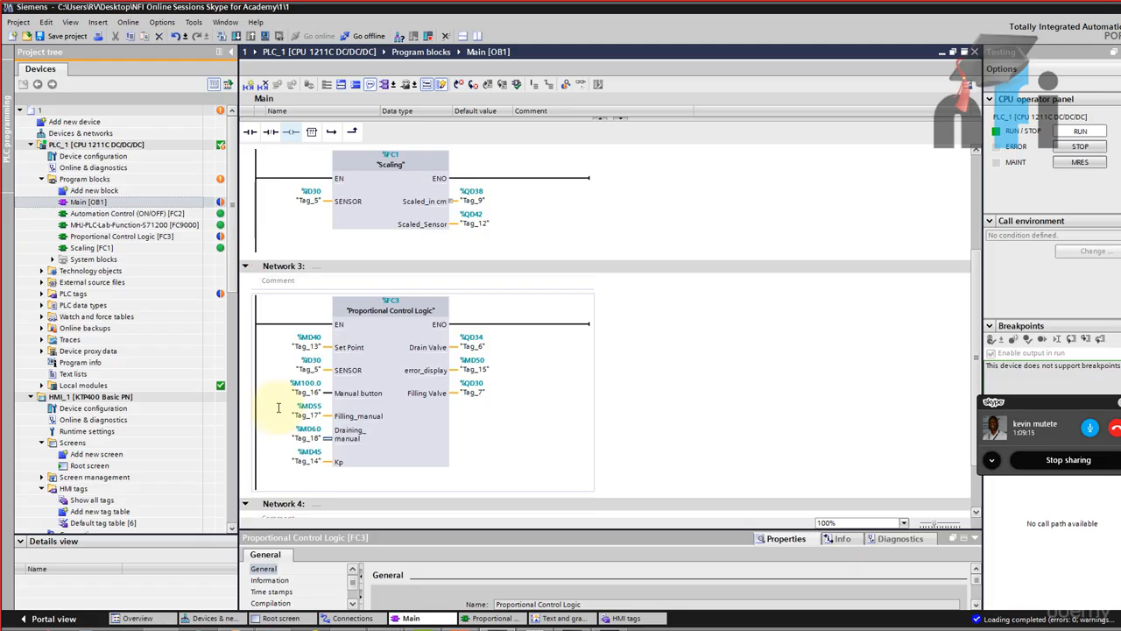
left_click(355, 425)
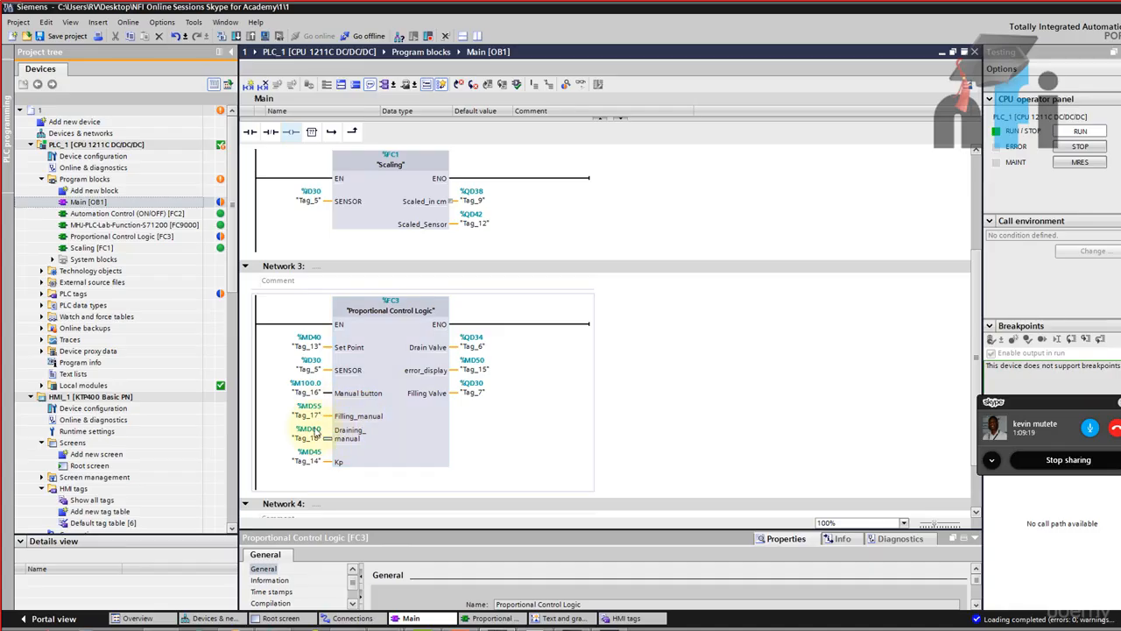
On the HMI Root screen, link the input field above the upper valve to PLC tag Tag_17
left_click(277, 617)
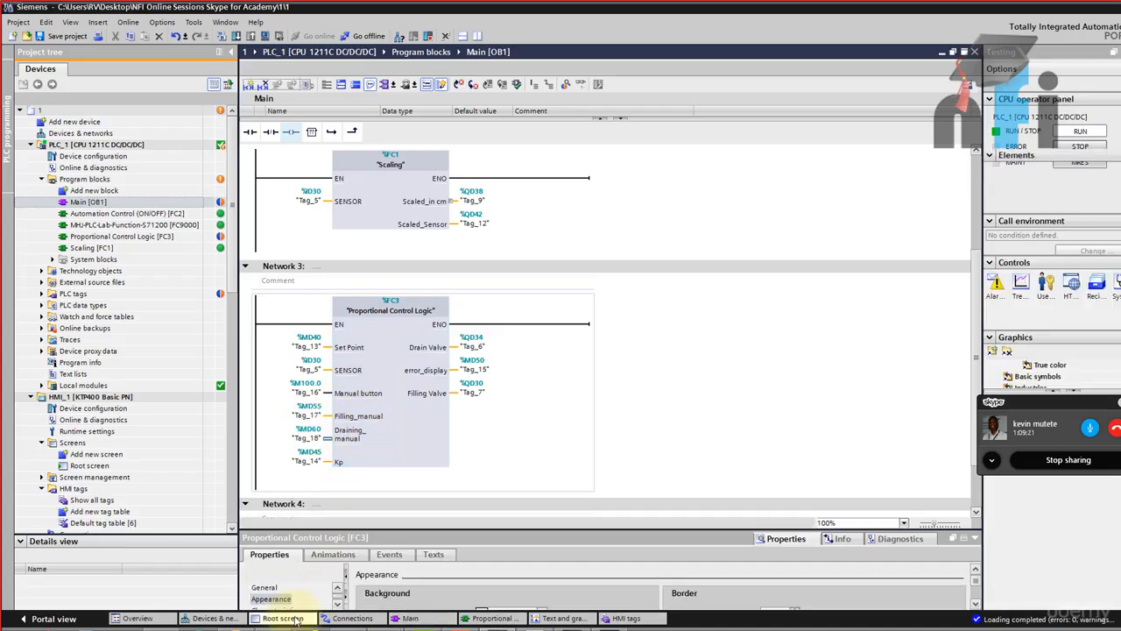
left_click(751, 142)
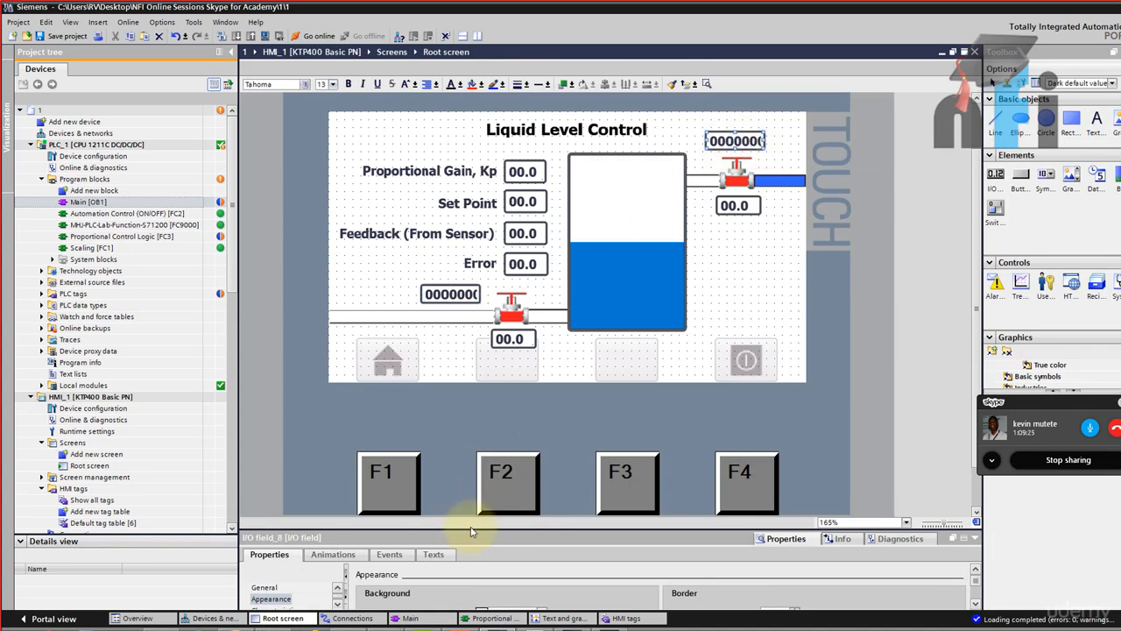
left_click_drag(475, 528, 491, 339)
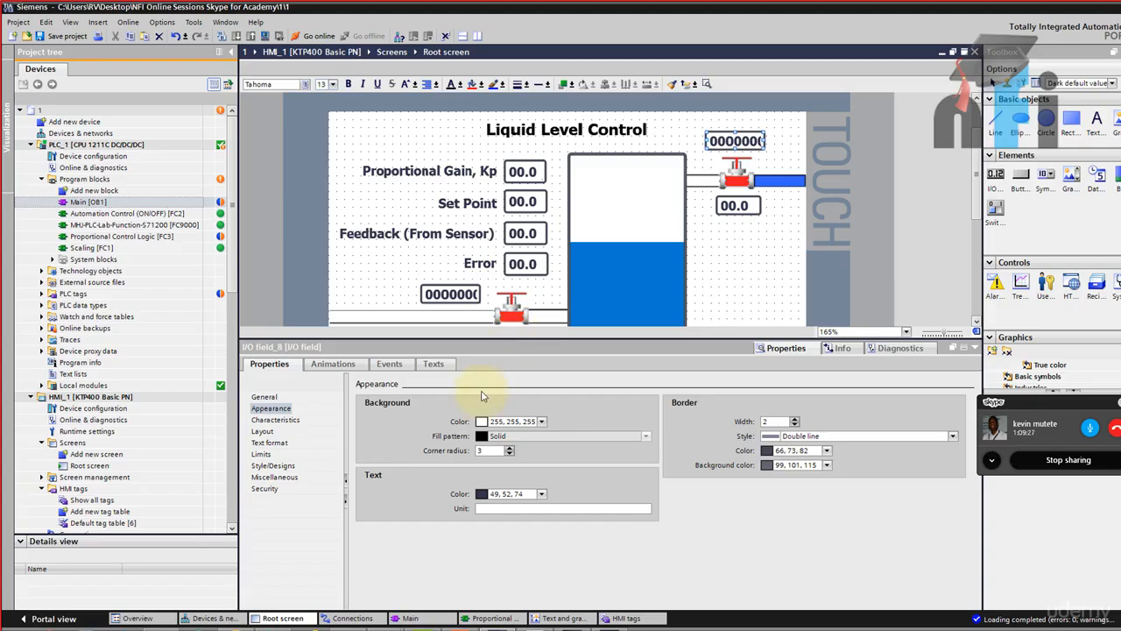
left_click(264, 397)
left_click(636, 421)
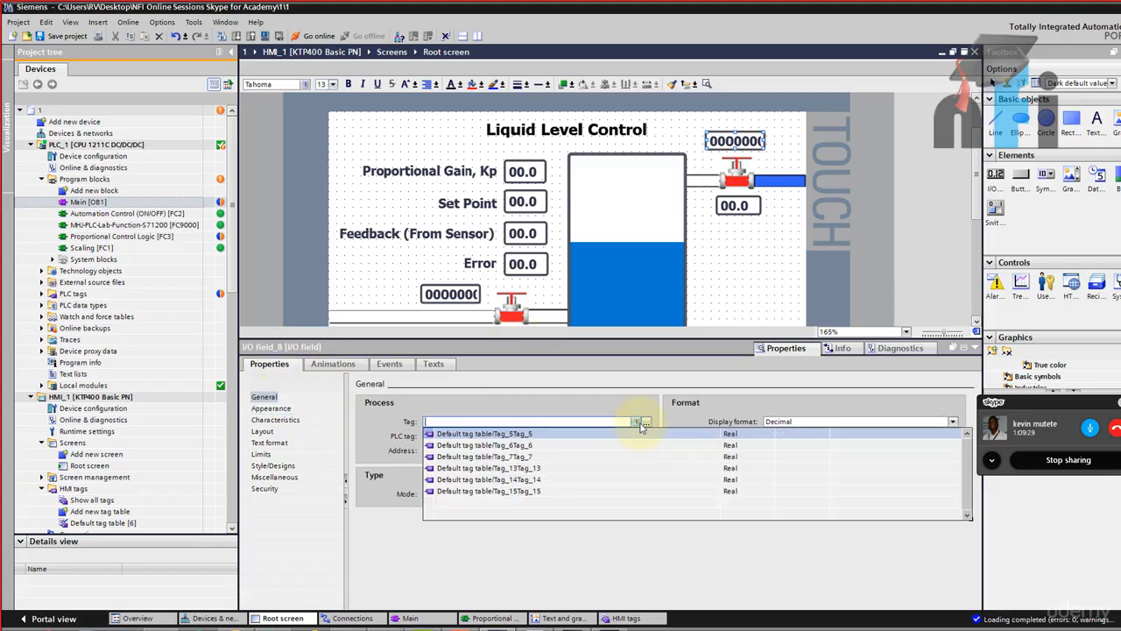
left_click(645, 422)
left_click(495, 93)
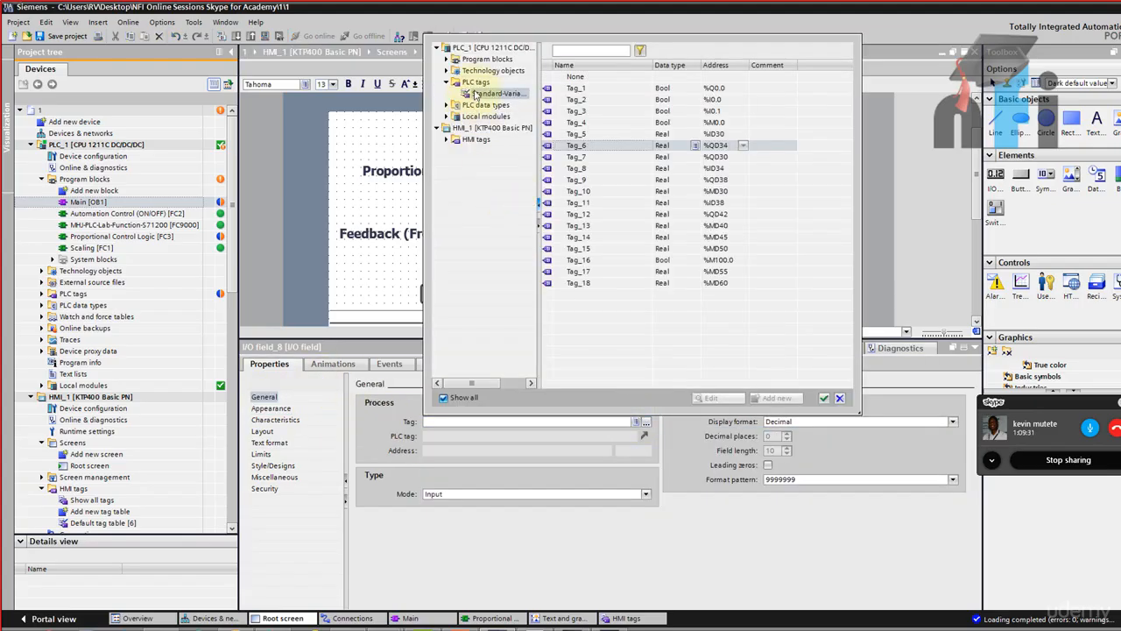
left_click(744, 271)
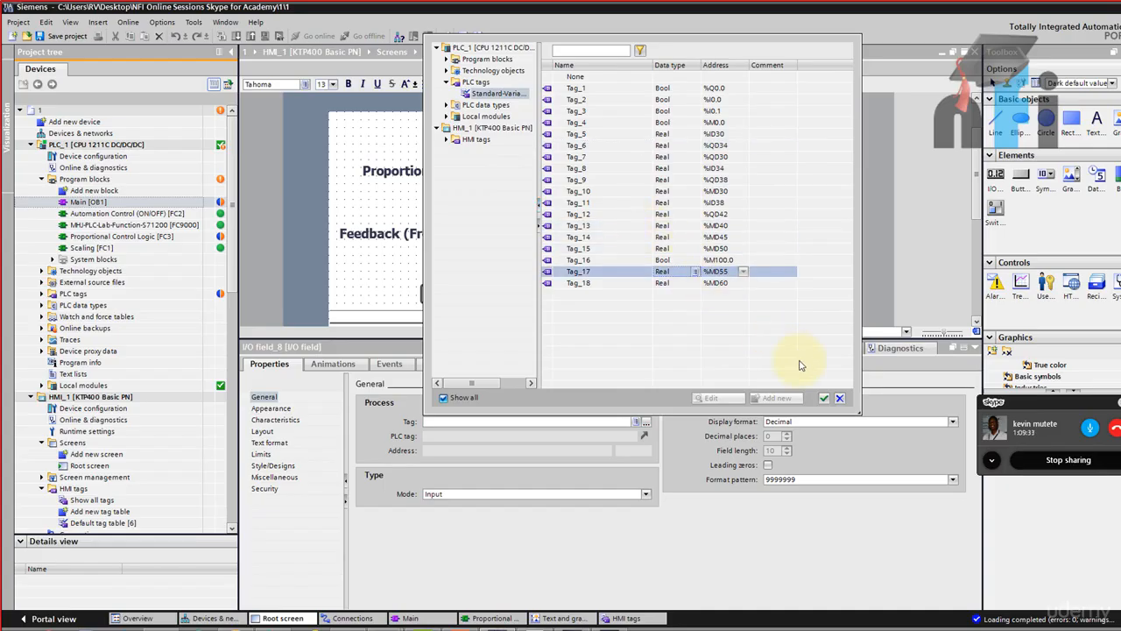
left_click(824, 398)
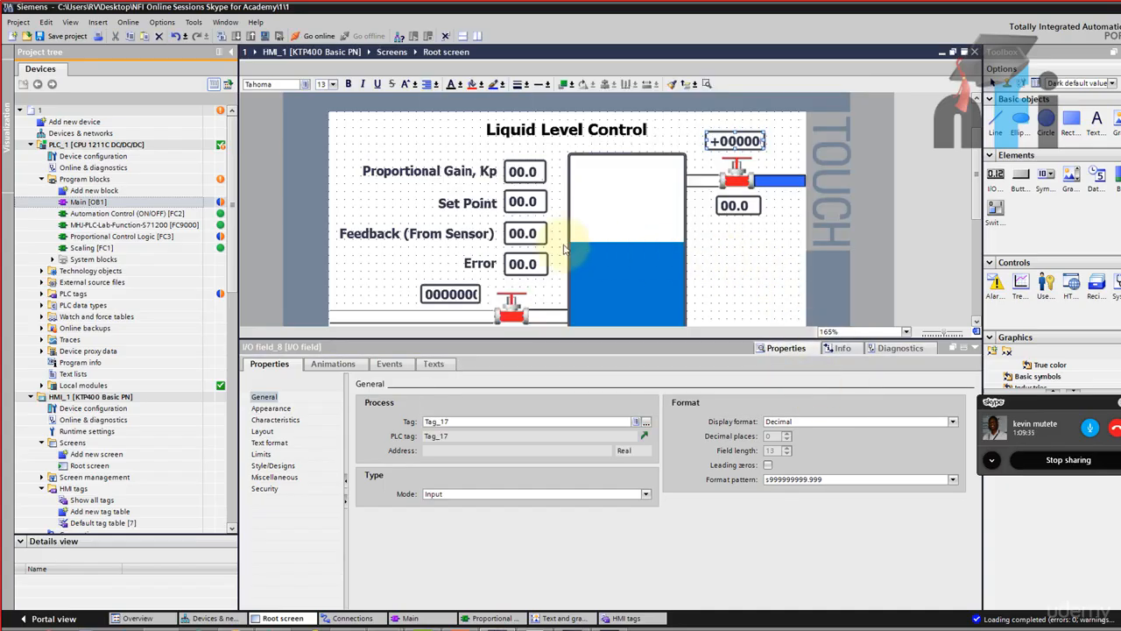
Link the input field near the lower valve to PLC tag Tag_18
scroll(450, 226, "down", 1)
left_click(450, 225)
left_click(646, 422)
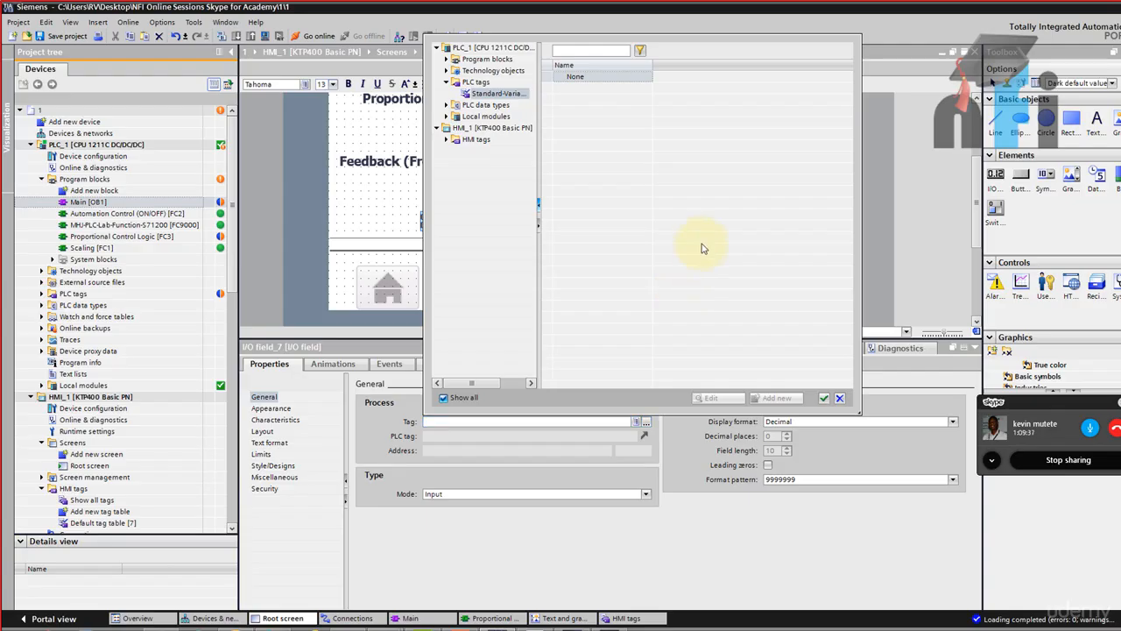
left_click(705, 283)
left_click(823, 398)
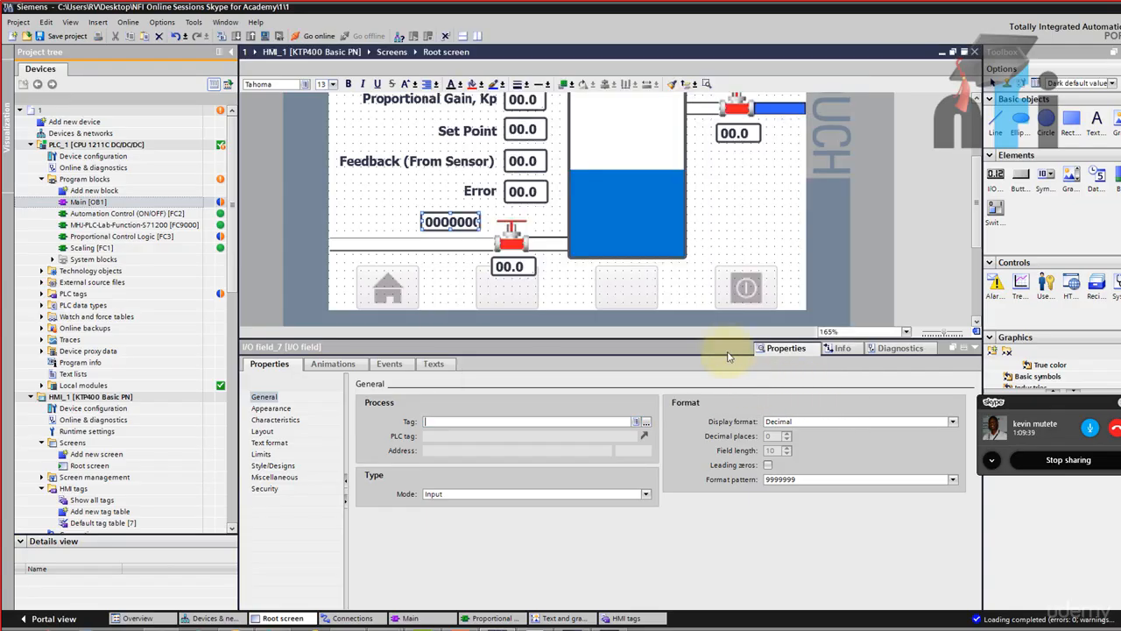
Set the format pattern of both manual valve input fields to 99.9
left_click_drag(729, 339, 718, 389)
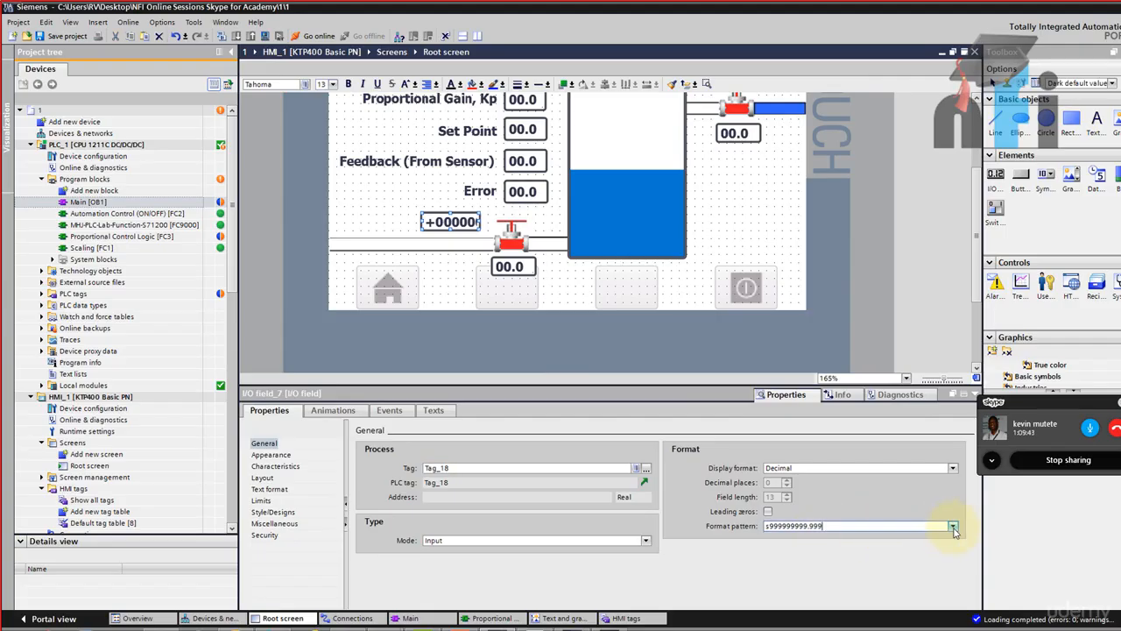
left_click(952, 526)
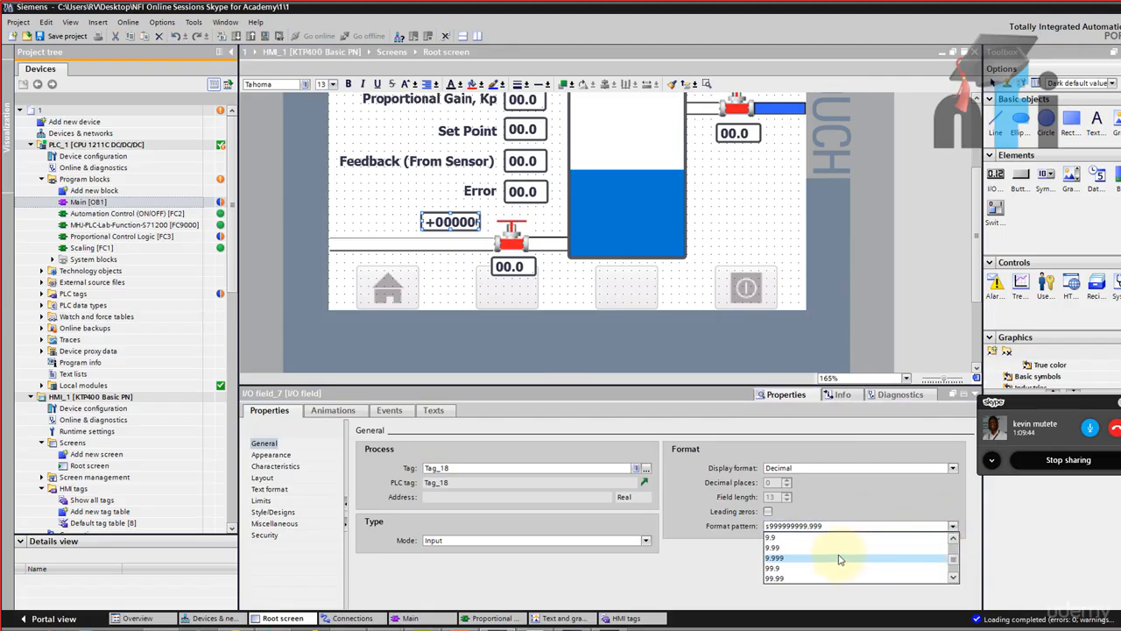
left_click(791, 568)
scroll(740, 169, "up", 3)
left_click(731, 200)
left_click(953, 526)
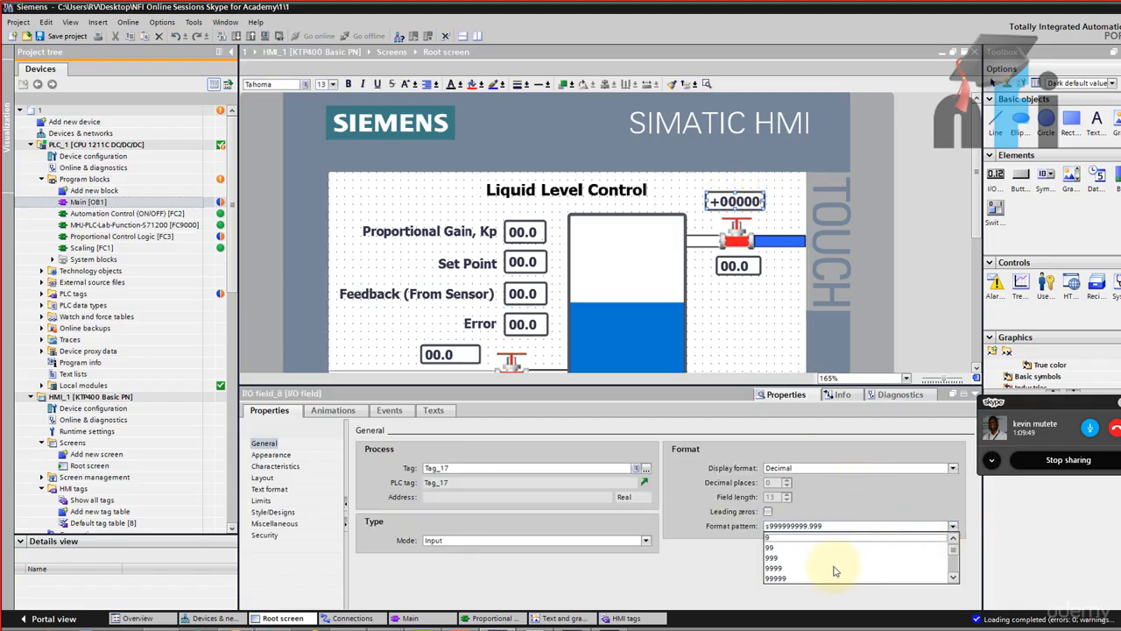
left_click(793, 567)
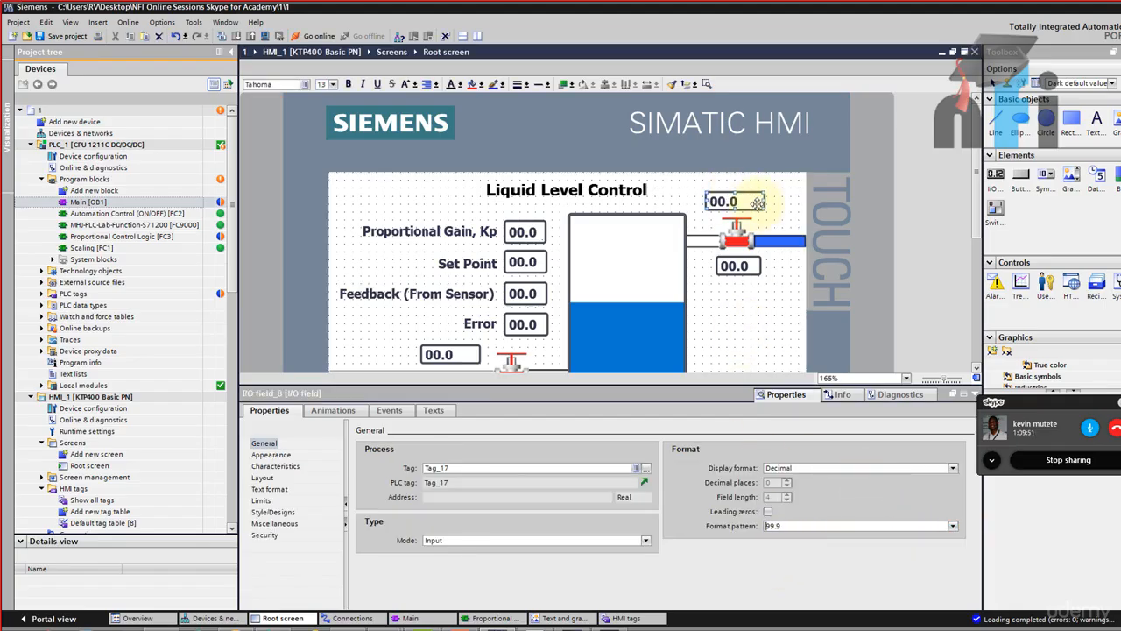
Narrow both manual input fields and the lower valve's output field to fit their 00.0 values
left_click_drag(760, 200, 741, 201)
left_click(596, 325)
scroll(570, 295, "down", 6)
scroll(513, 278, "up", 3)
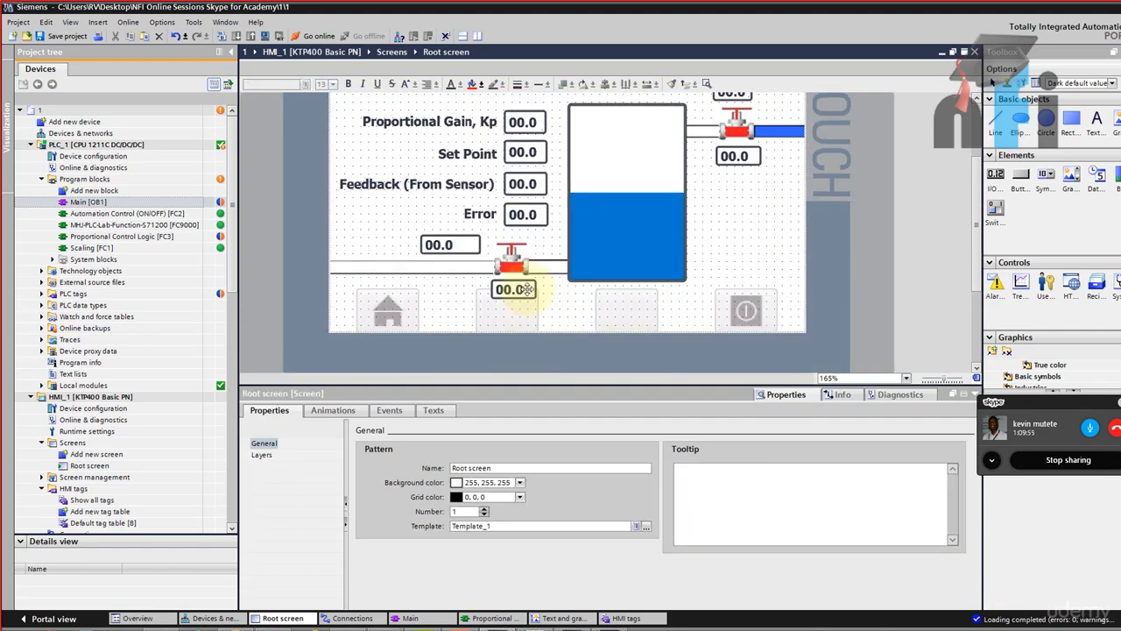
left_click(453, 245)
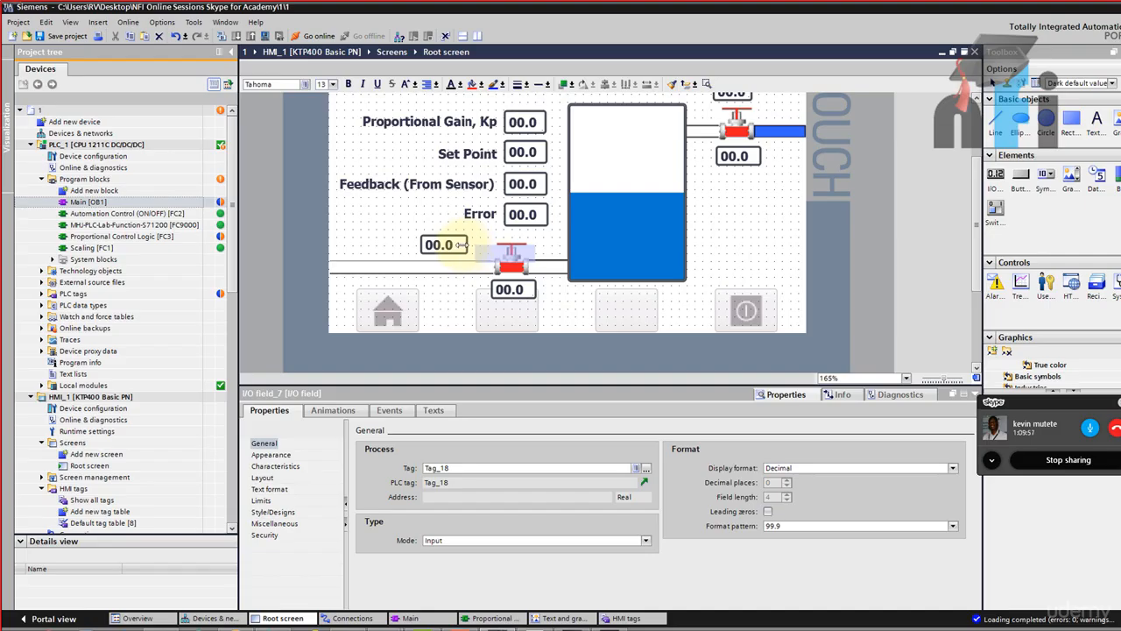
left_click(525, 290)
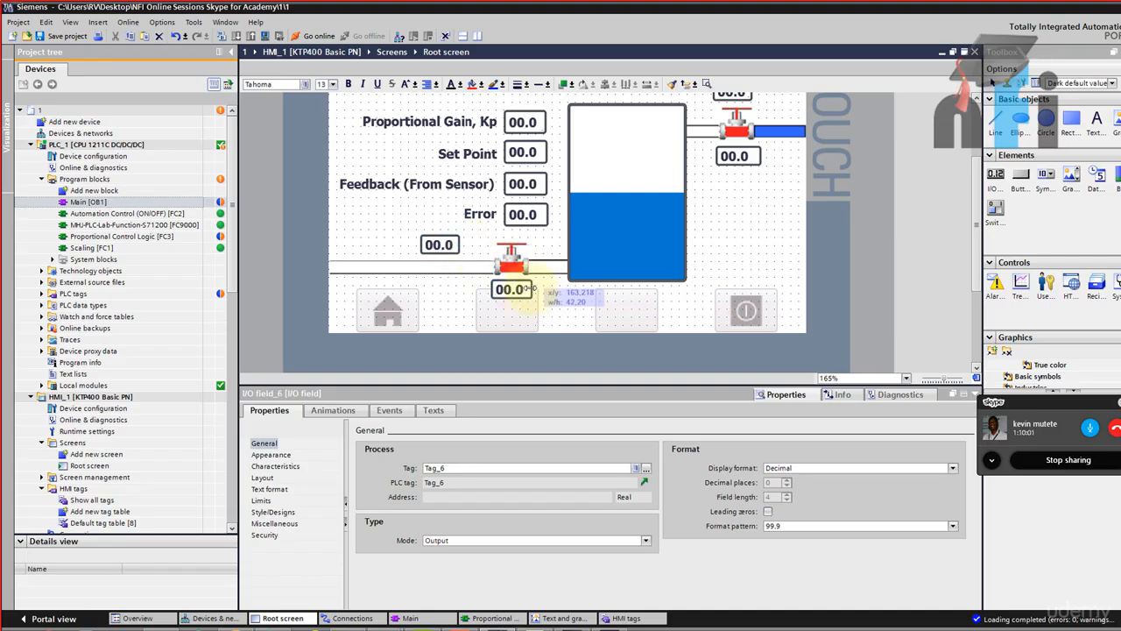
Set the background color of the output fields below both valves to yellow (255, 255, 0)
left_click(271, 453)
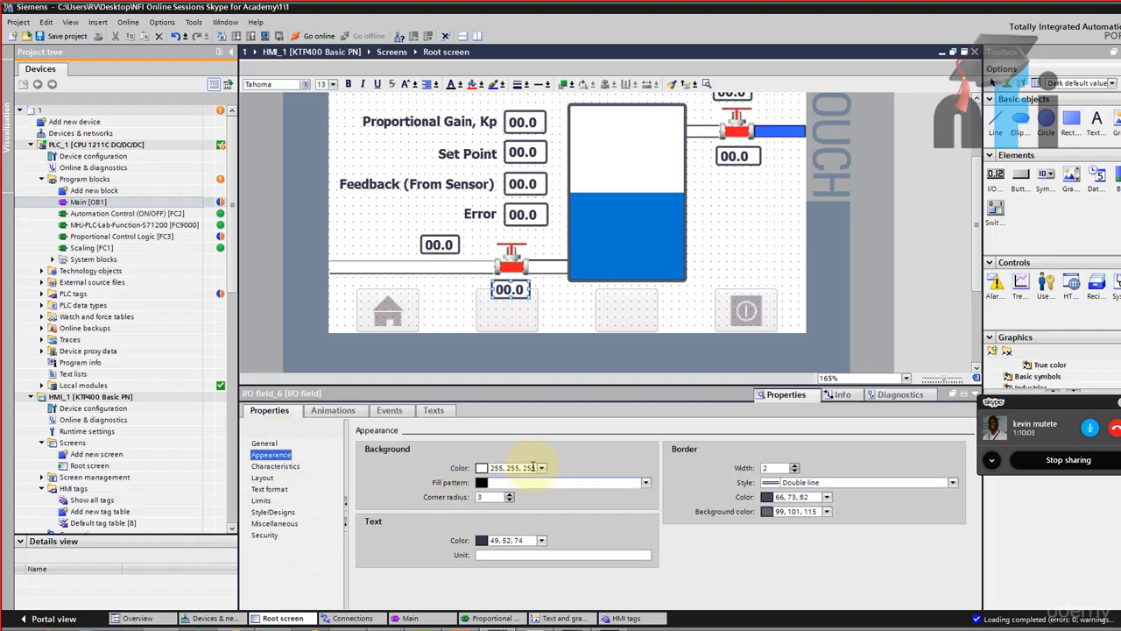
left_click(541, 467)
left_click(502, 510)
left_click(737, 156)
left_click(541, 468)
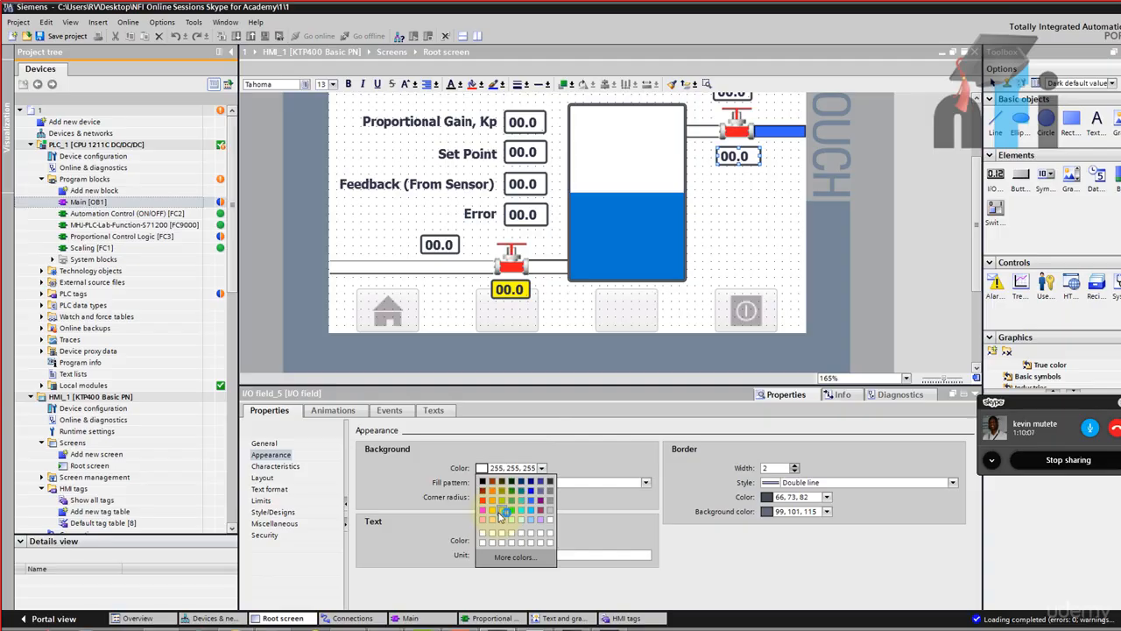
left_click(503, 510)
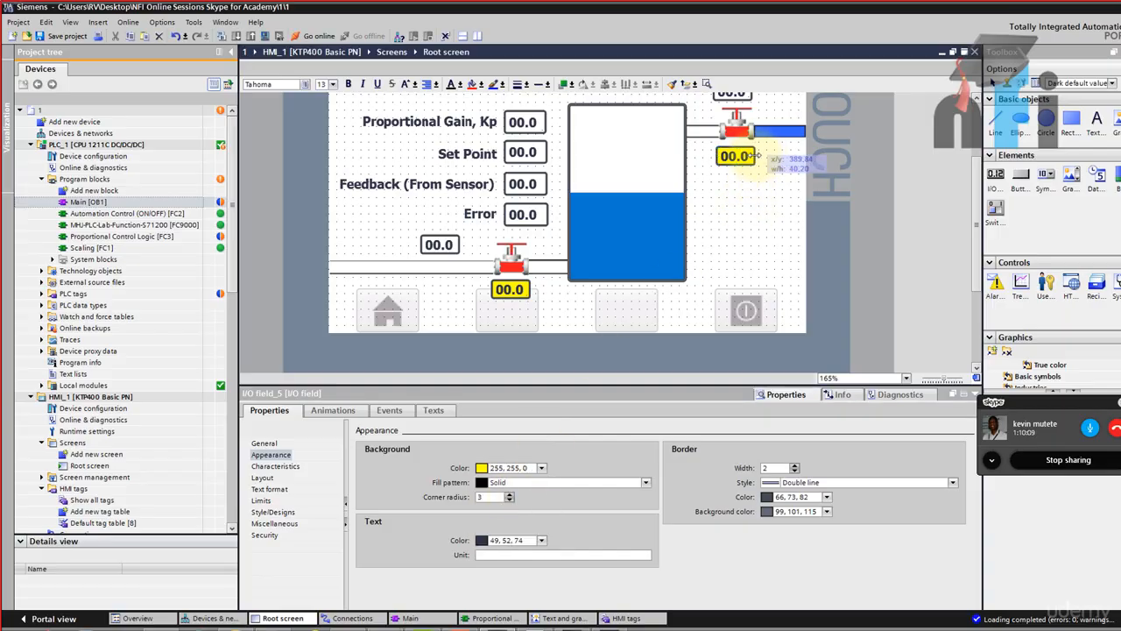
Give the lower valve's input field a green background and move it closer to the valve
left_click(438, 245)
left_click(541, 468)
left_click(514, 506)
left_click_drag(465, 251, 479, 250)
Set the upper valve's input field background to green (0, 255, 0) and align the field above the valve
left_click(720, 270)
scroll(721, 263, "up", 1)
left_click(733, 166)
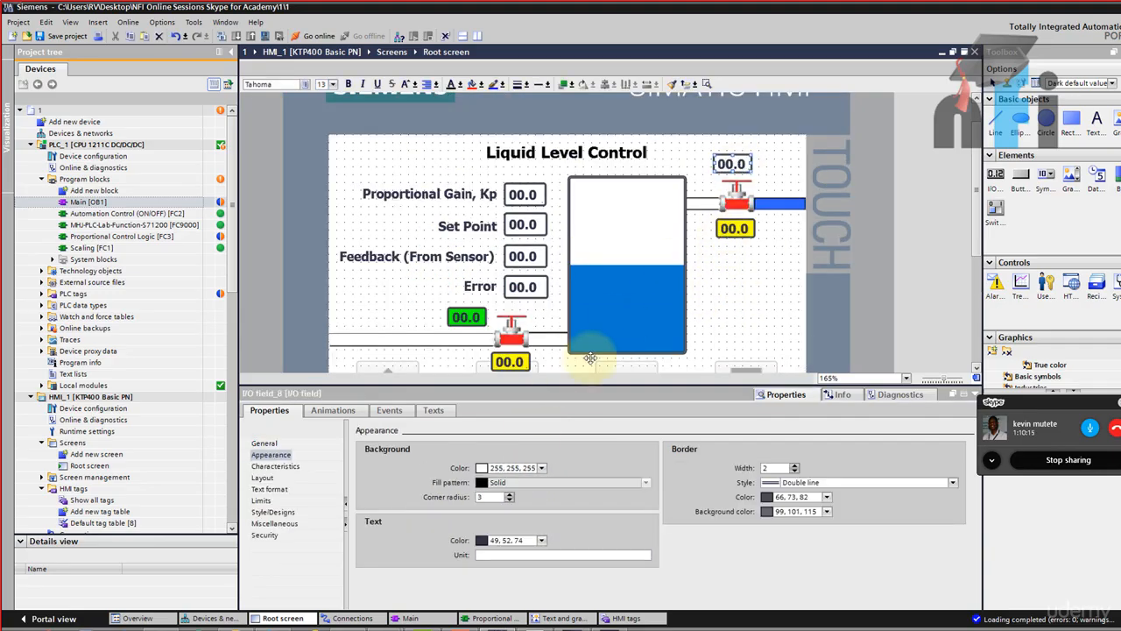
left_click(542, 468)
left_click(513, 506)
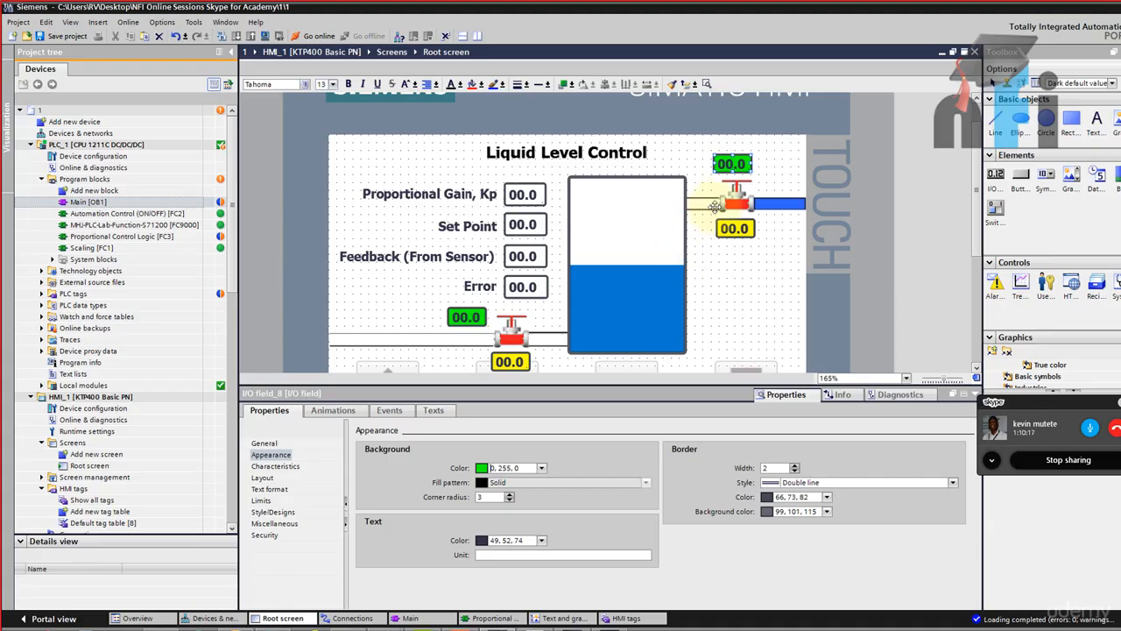
left_click_drag(742, 165, 743, 163)
left_click(733, 290)
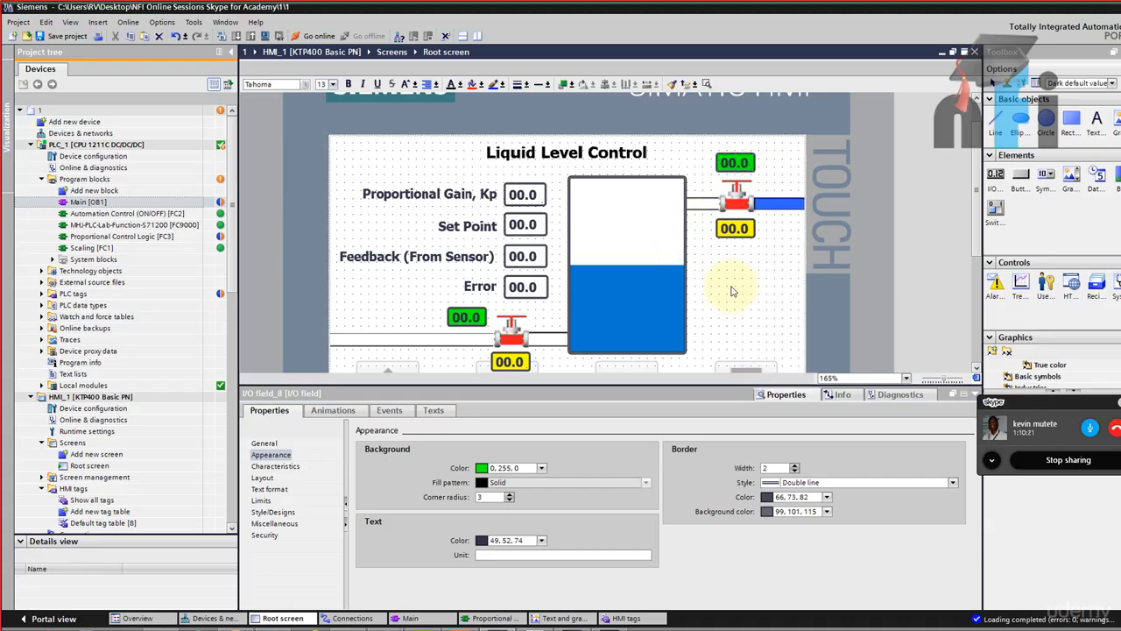
Add a text field reading I/P beside the green input field of the upper valve
left_click(741, 162)
left_click(796, 175)
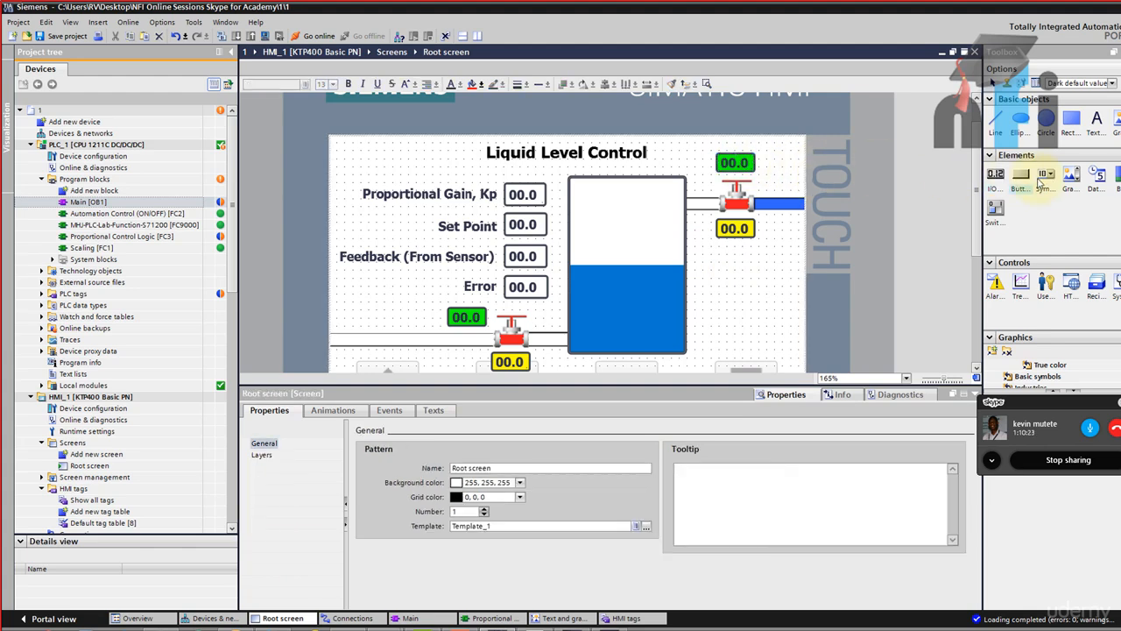
left_click(1096, 125)
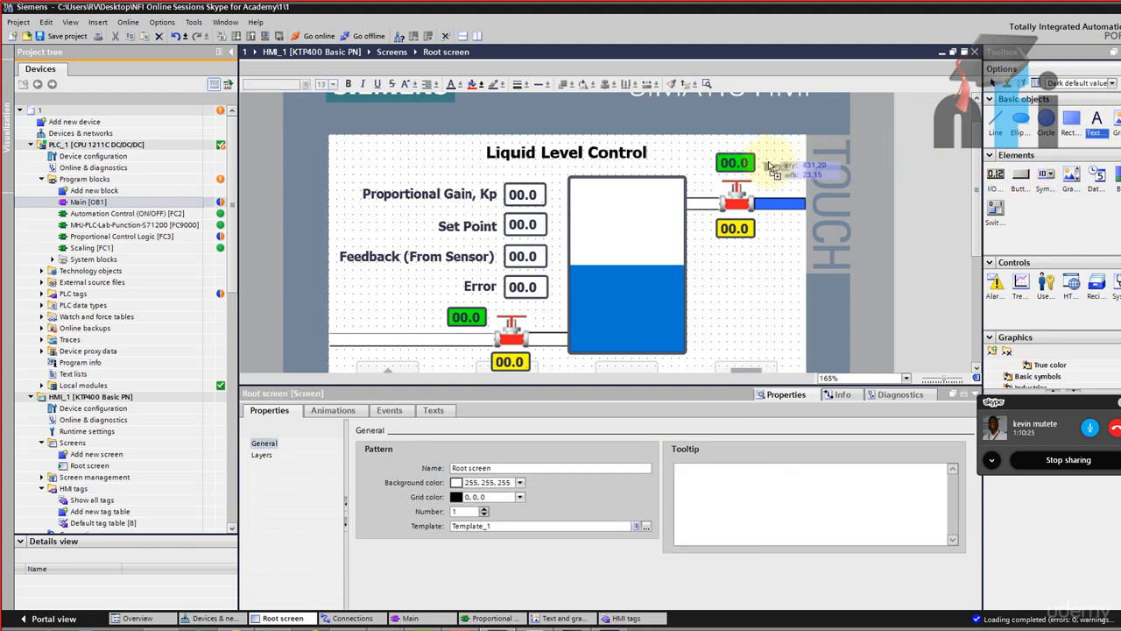
left_click(761, 158)
key("BackSpace")
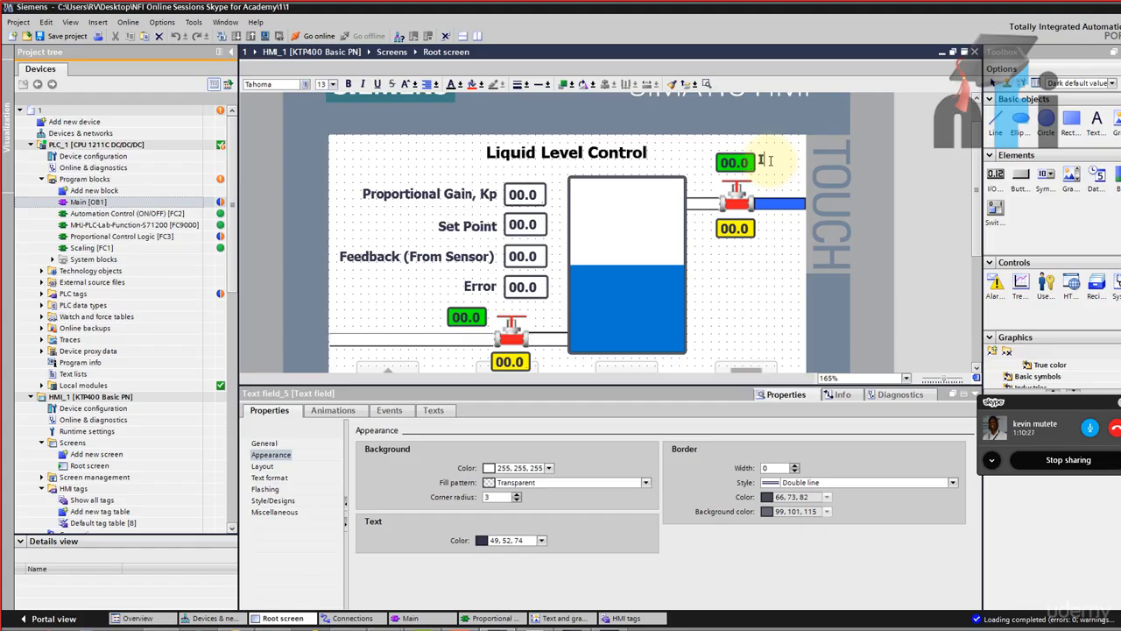
left_click(770, 177)
Copy the I/P label beside the upper valve's yellow output field, change its text to O/P and align it
left_click_drag(772, 163, 771, 227)
key("ctrl+c")
key("ctrl+v")
left_click(769, 227)
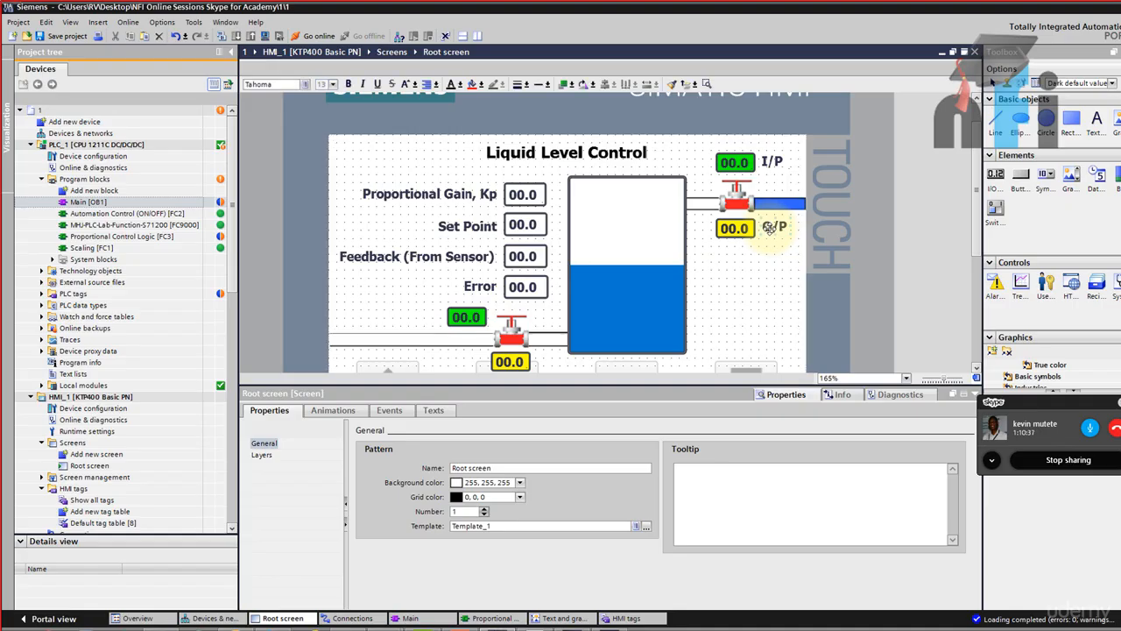
left_click_drag(773, 227, 772, 230)
left_click(771, 265)
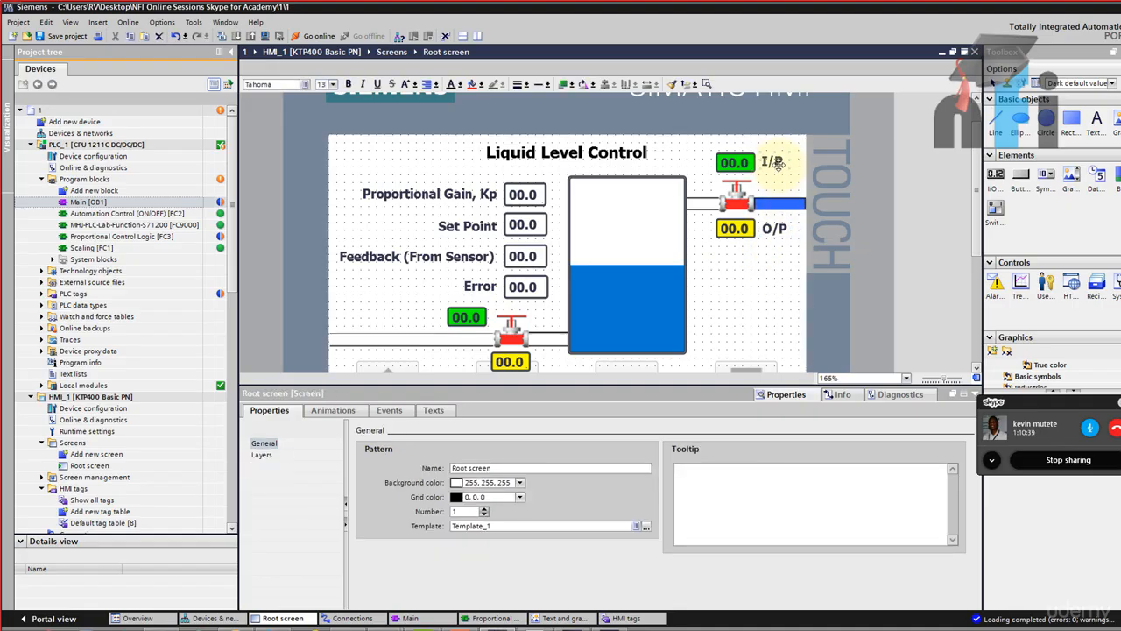
Copy the I/P label beside the lower valve's green input field and the O/P label beside its yellow output field
left_click(771, 192)
key("ctrl+v")
left_click_drag(779, 170, 428, 321)
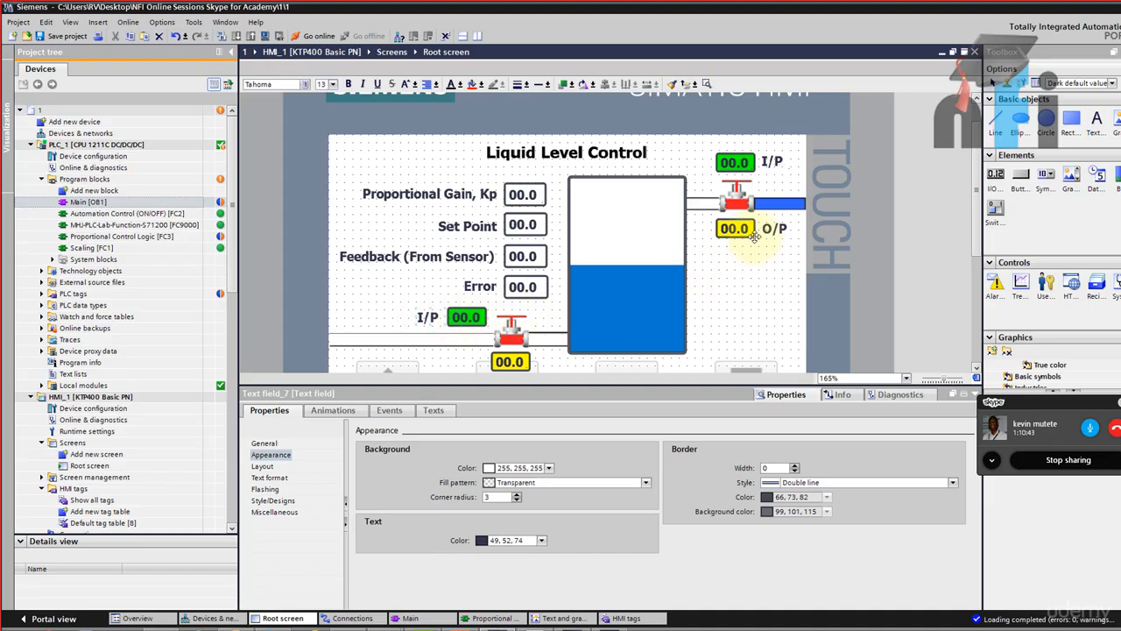
key("ctrl+v")
left_click_drag(776, 233, 473, 312)
left_click(586, 325)
Add a switch above the Proportional Gain row, beside the Liquid Level Control title, and set its format to Switch with text
scroll(462, 182, "up", 3)
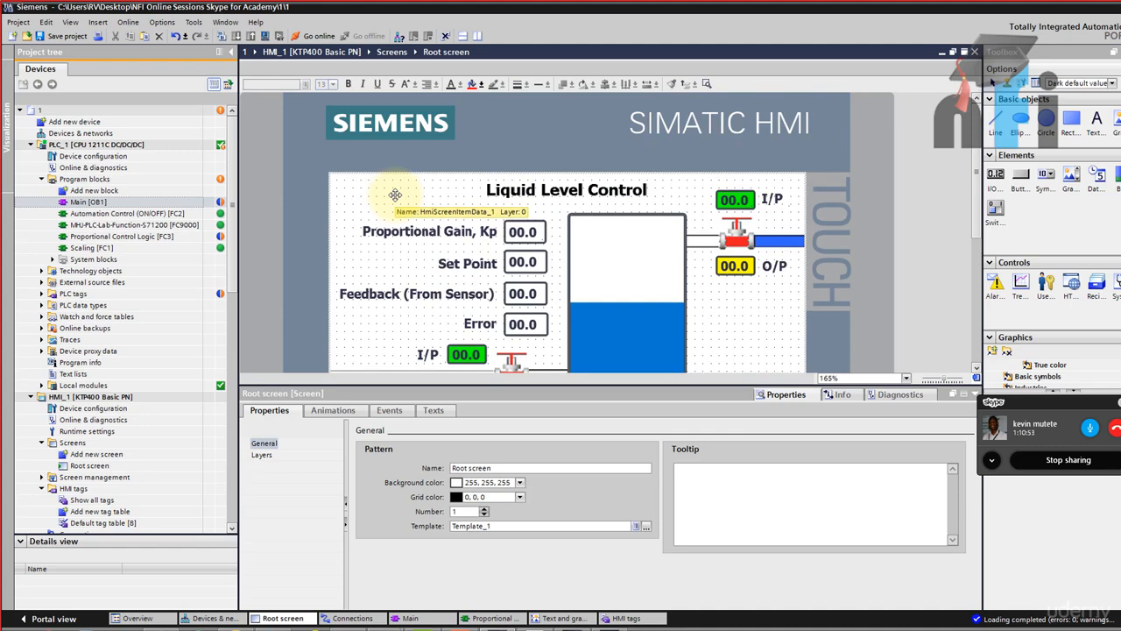
left_click_drag(995, 210, 459, 196)
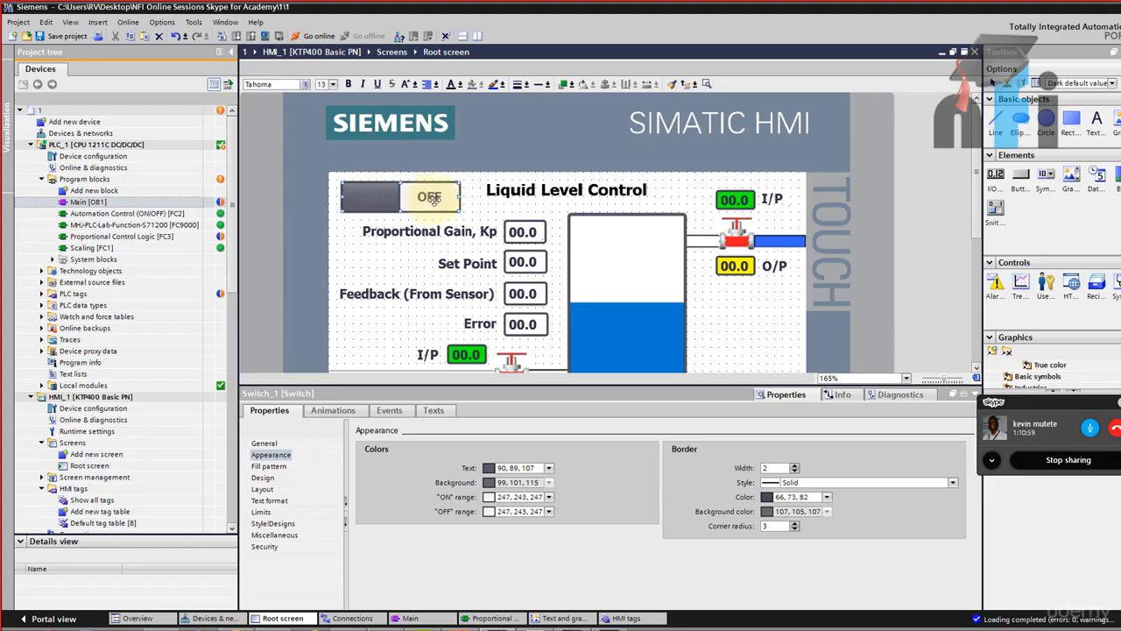
left_click(279, 444)
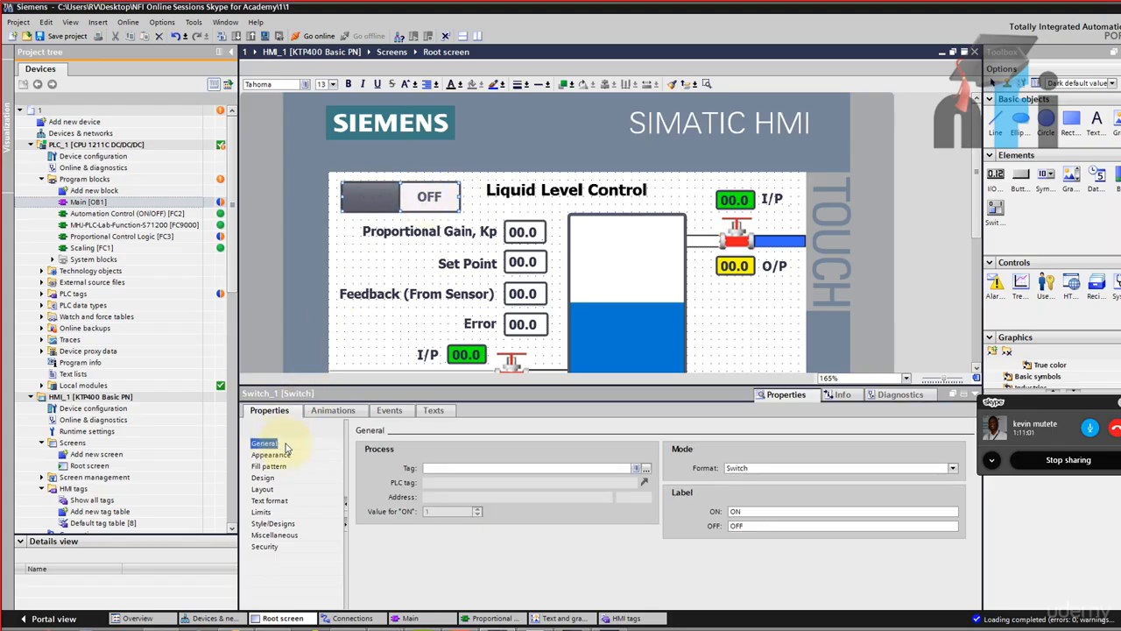
left_click(737, 469)
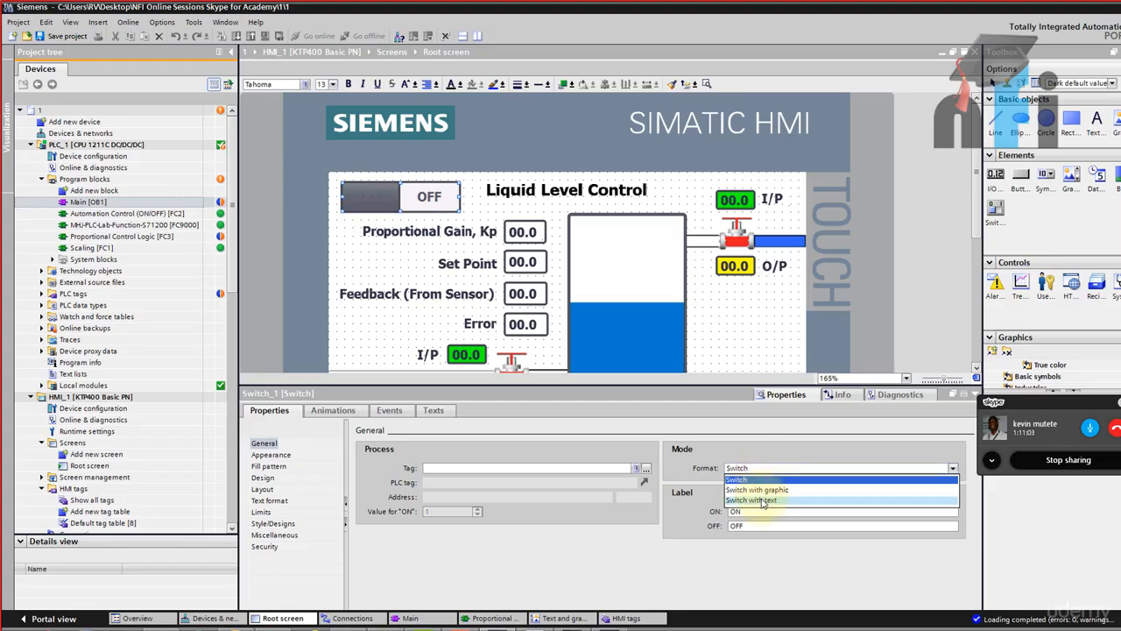
left_click(762, 501)
Set the switch's ON text to MANUAL and its OFF text to AUTO
left_click_drag(759, 513, 713, 514)
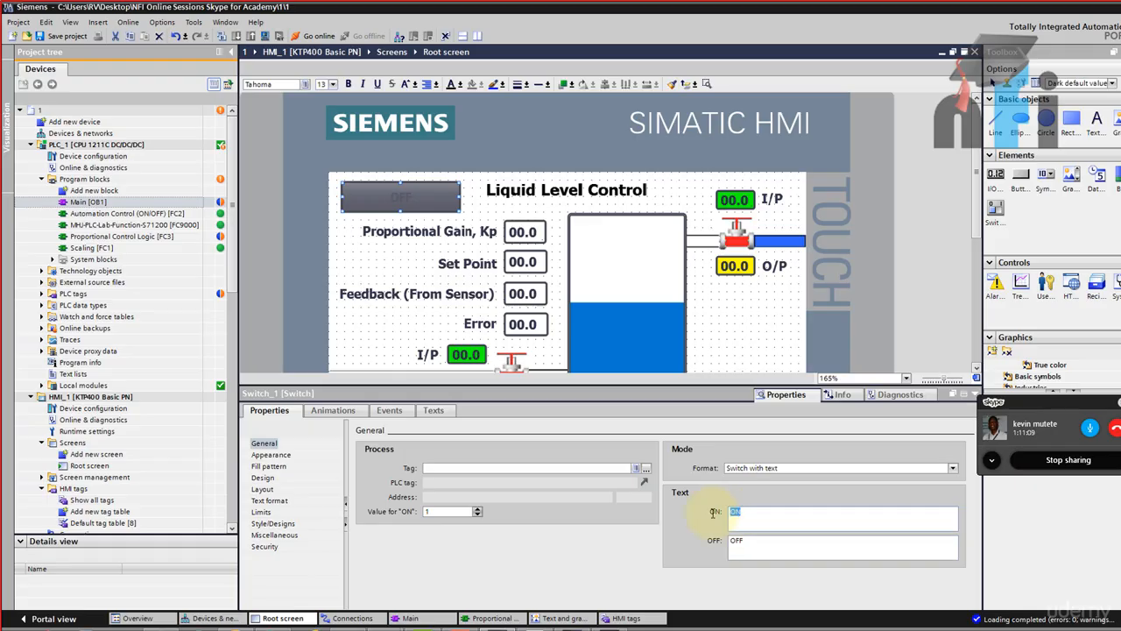
type("AU")
left_click(758, 544)
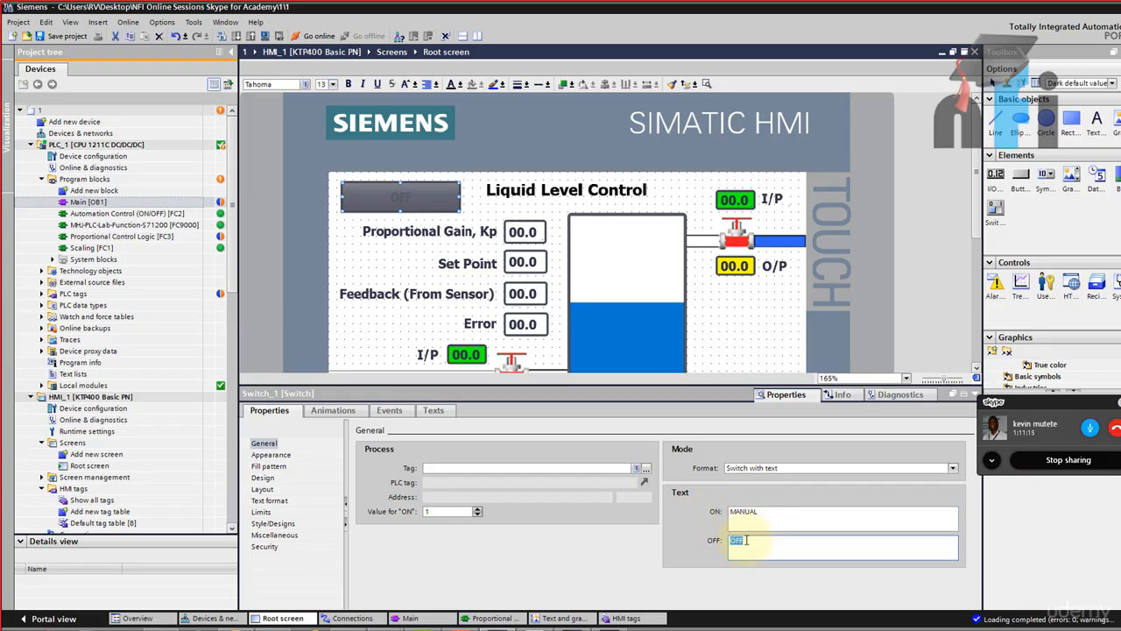
left_click(779, 515)
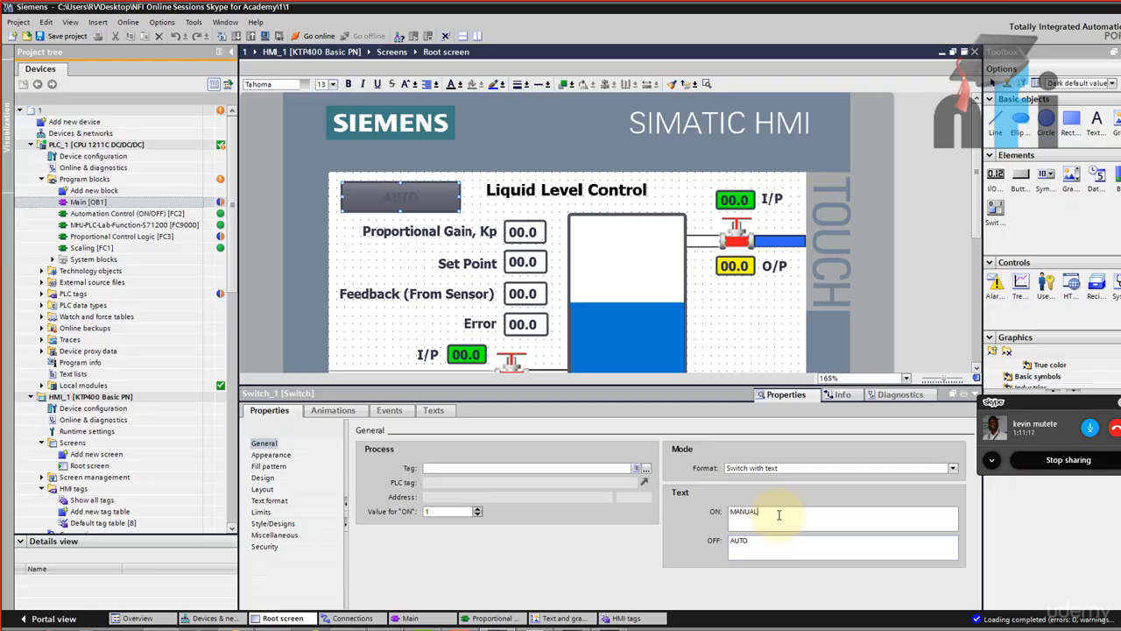
left_click(679, 517)
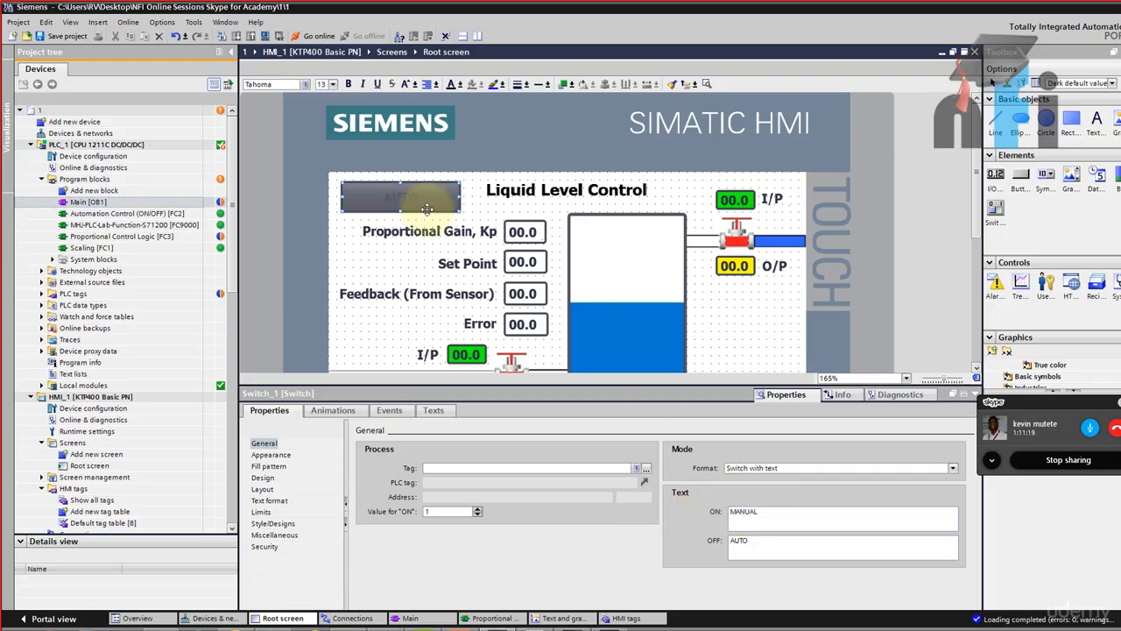
Change the switch's text color to white (255, 255, 255)
left_click(273, 455)
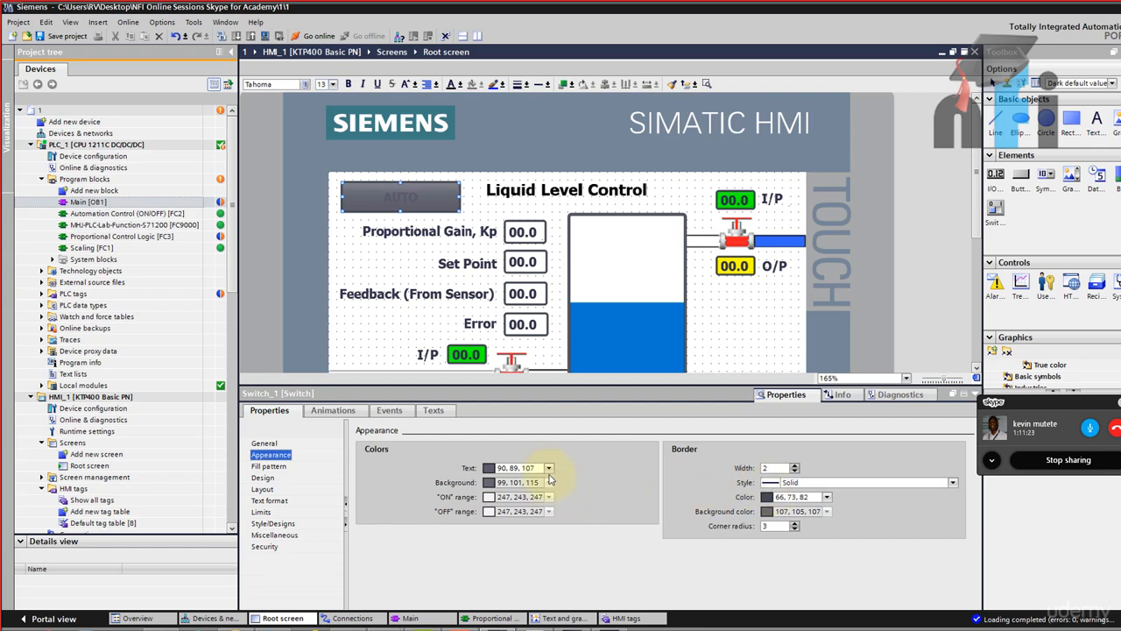
left_click(548, 468)
left_click(491, 515)
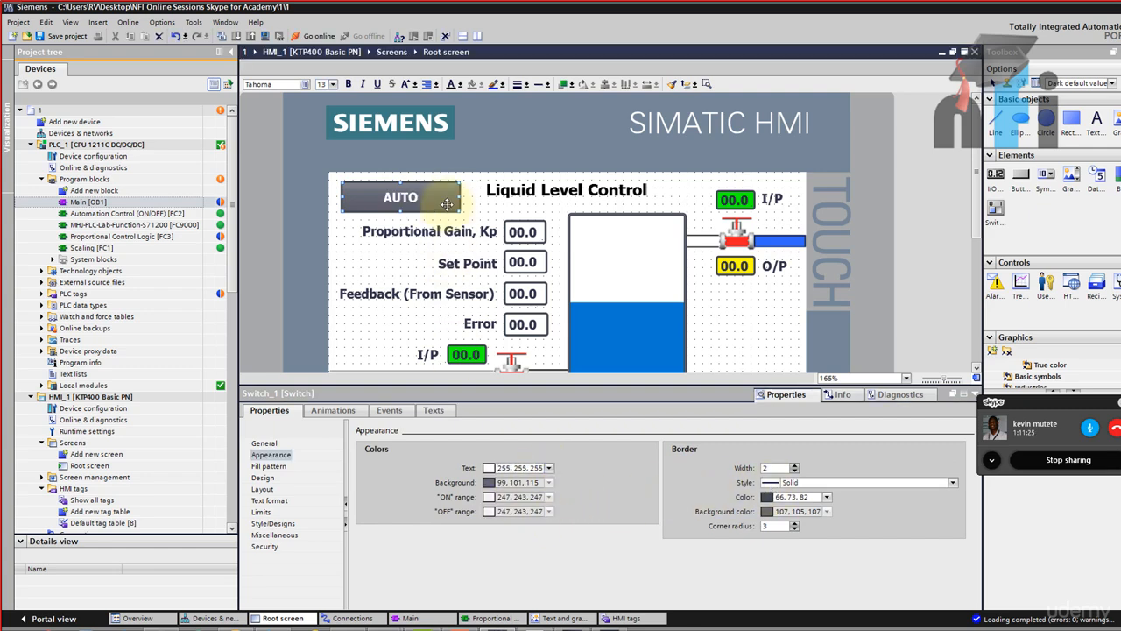
Extend the switch's texts to MANUAL MODE for ON and AUTO MODE for OFF
left_click(264, 443)
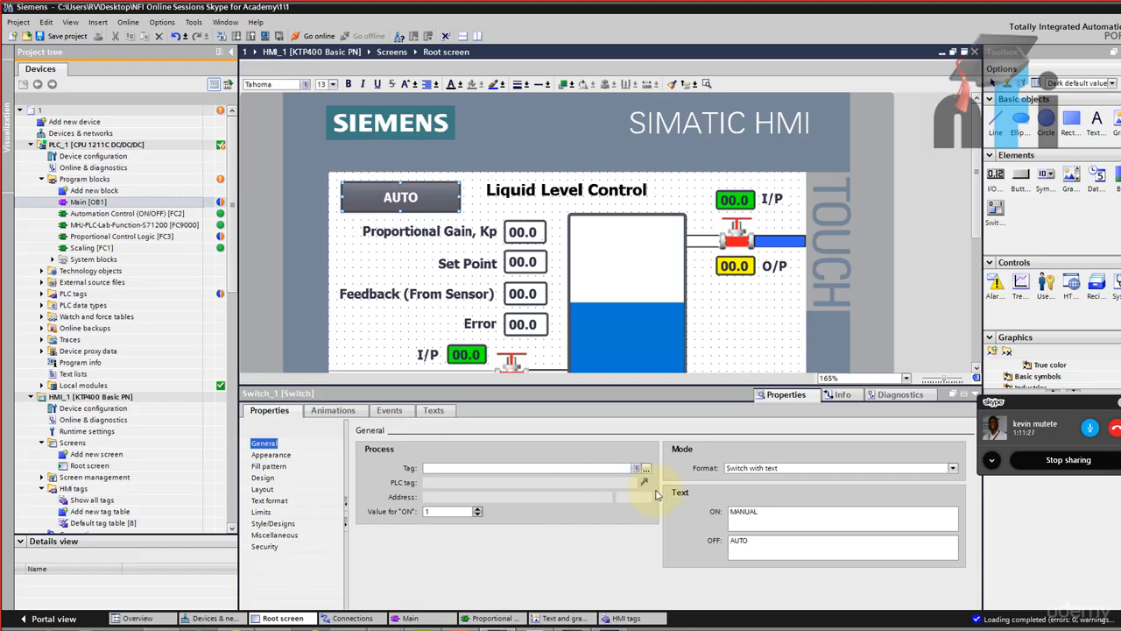
left_click(775, 517)
left_click(779, 545)
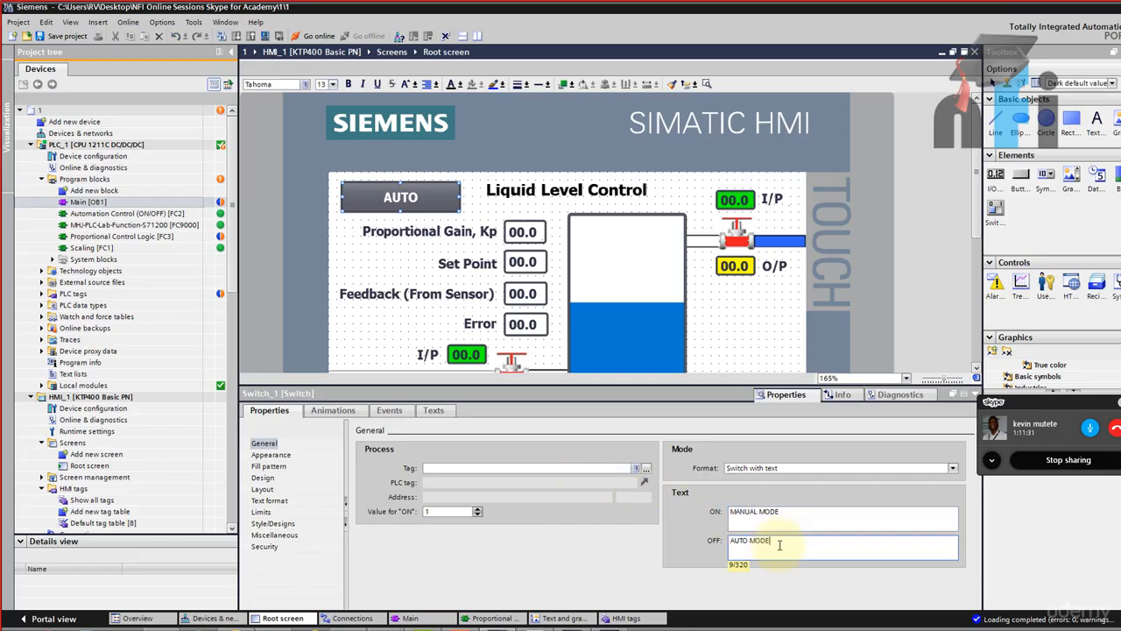
left_click(456, 200)
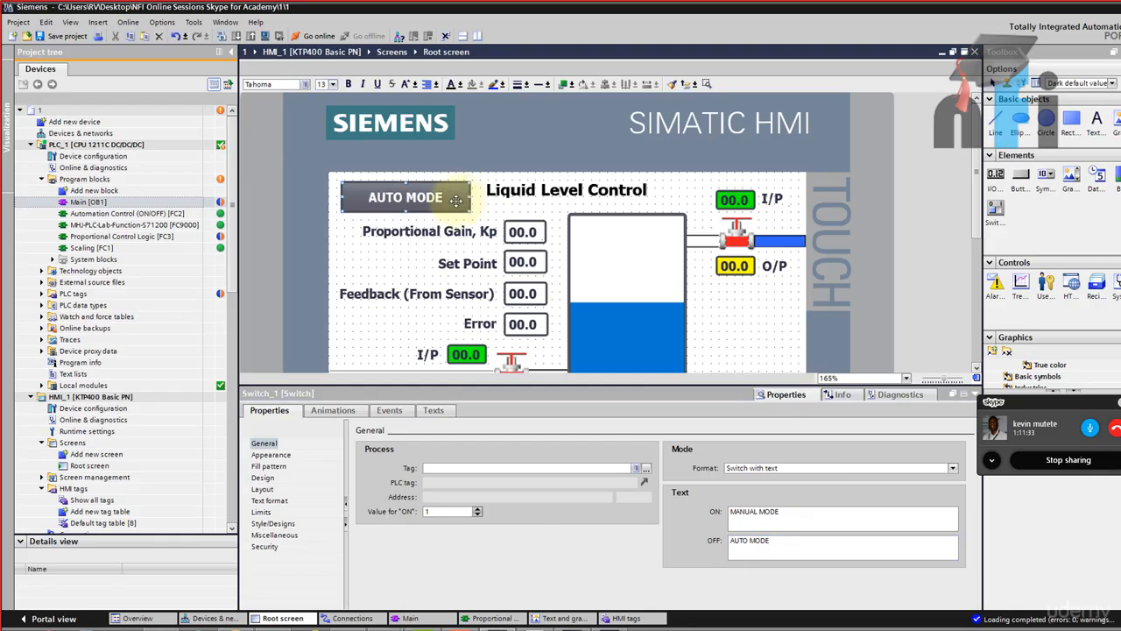
Reduce the switch's width and height so it fits between the screen edge and the Liquid Level Control title
left_click_drag(470, 212, 451, 209)
left_click(436, 222)
left_click(432, 198)
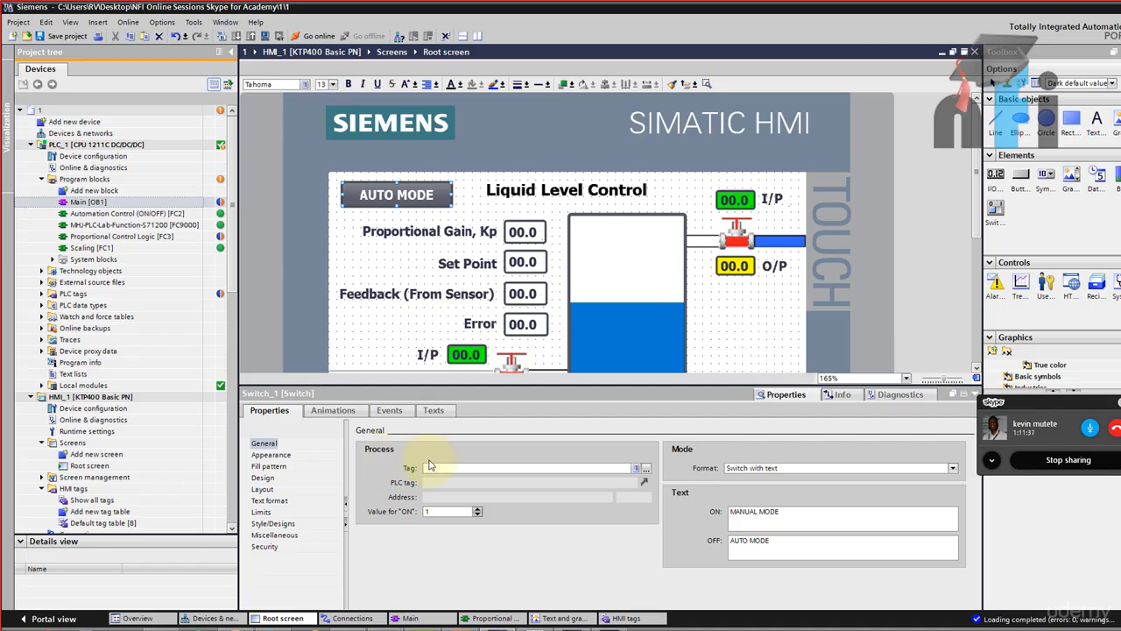
Link the AUTO MODE switch to the PLC tag Tag_16 (%M100.0) and enlarge the screen editing area
left_click(646, 467)
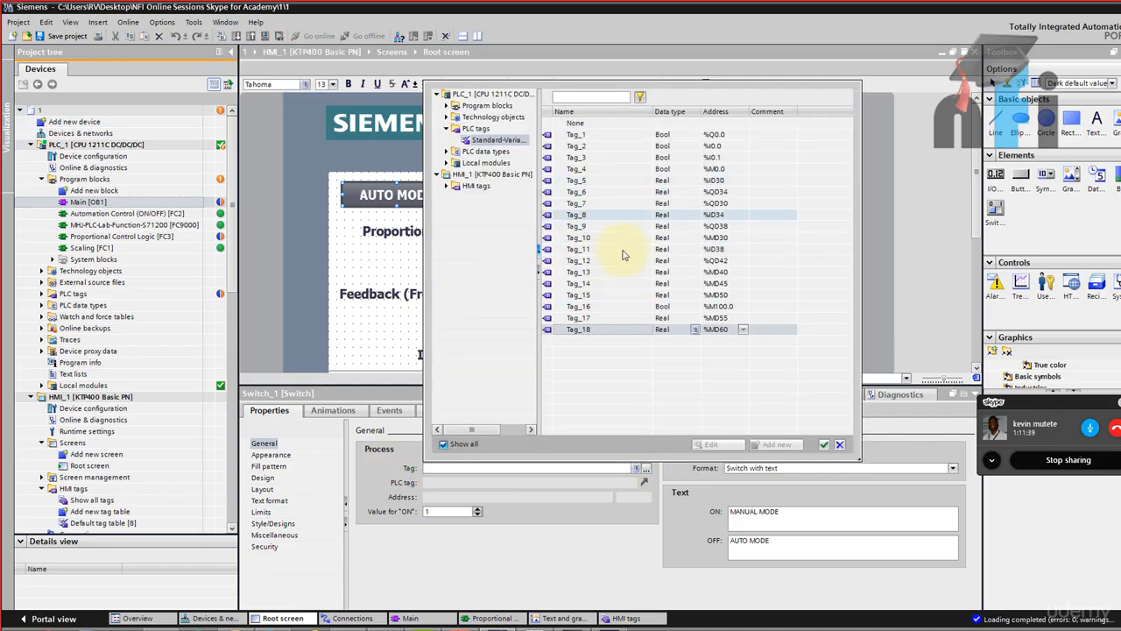
left_click(714, 309)
left_click(824, 444)
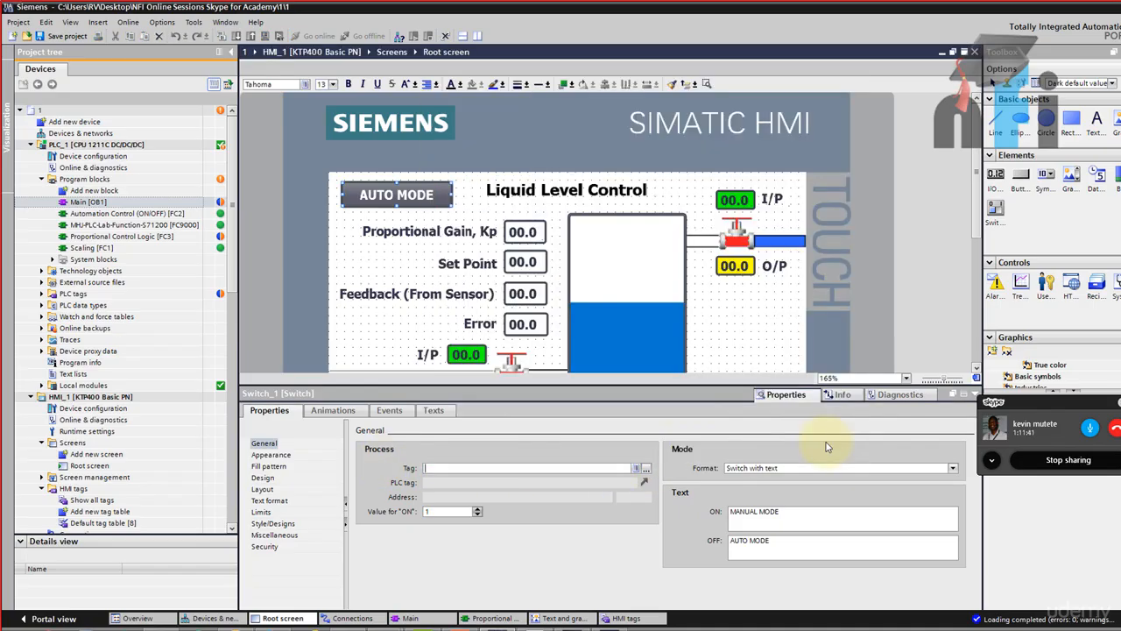
left_click_drag(690, 393, 675, 547)
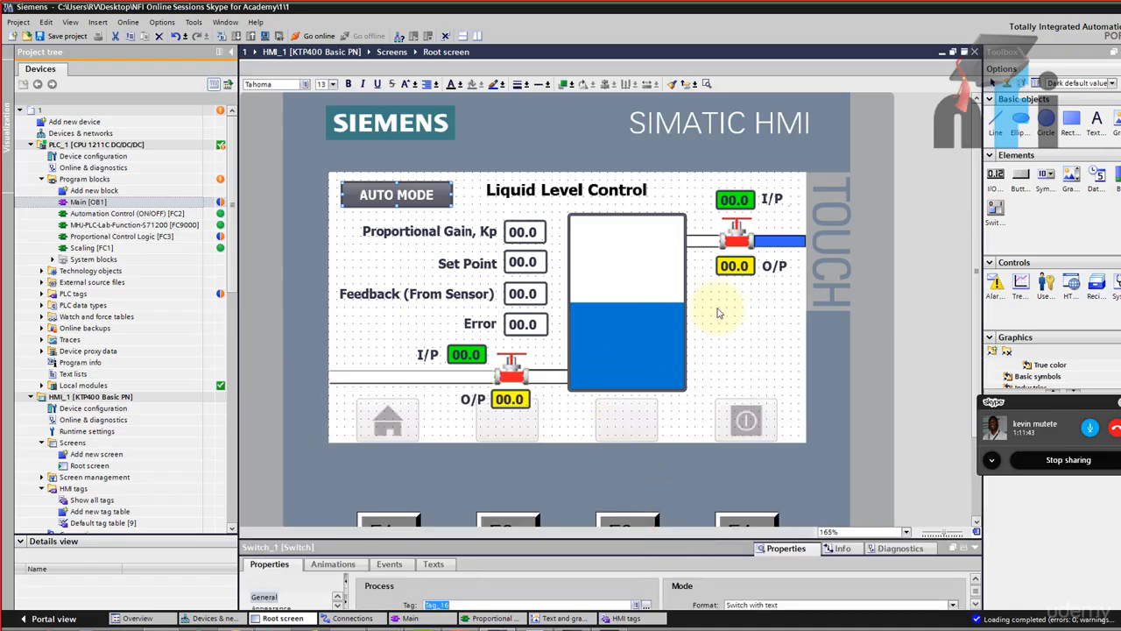
left_click(383, 252)
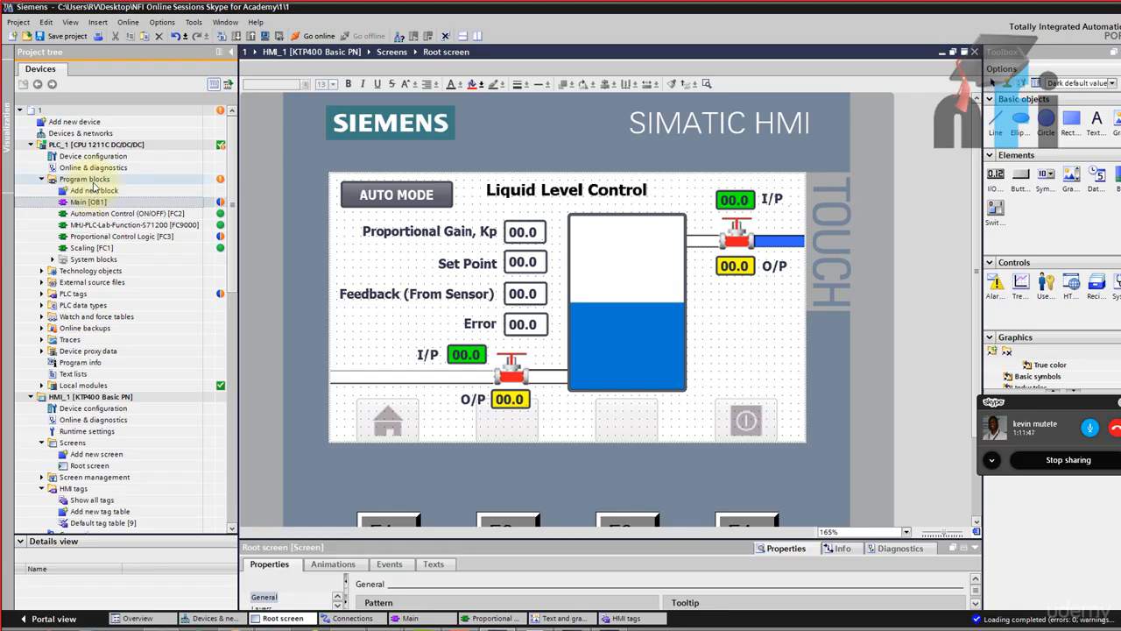
Download the modified program blocks to PLC_1
left_click(88, 180)
left_click(236, 36)
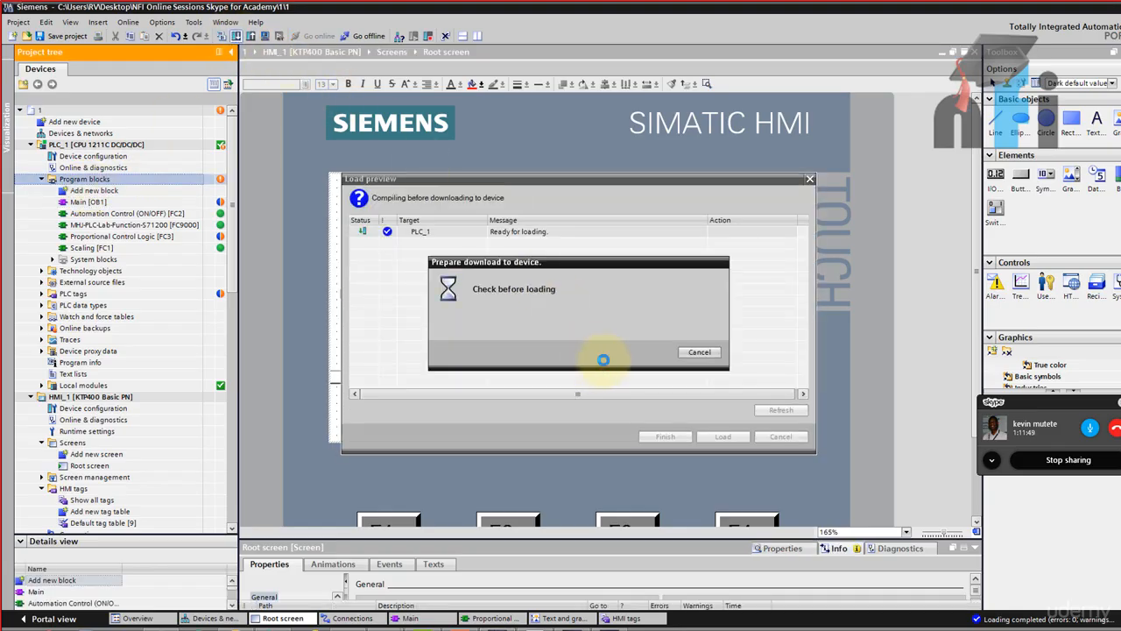
left_click(720, 436)
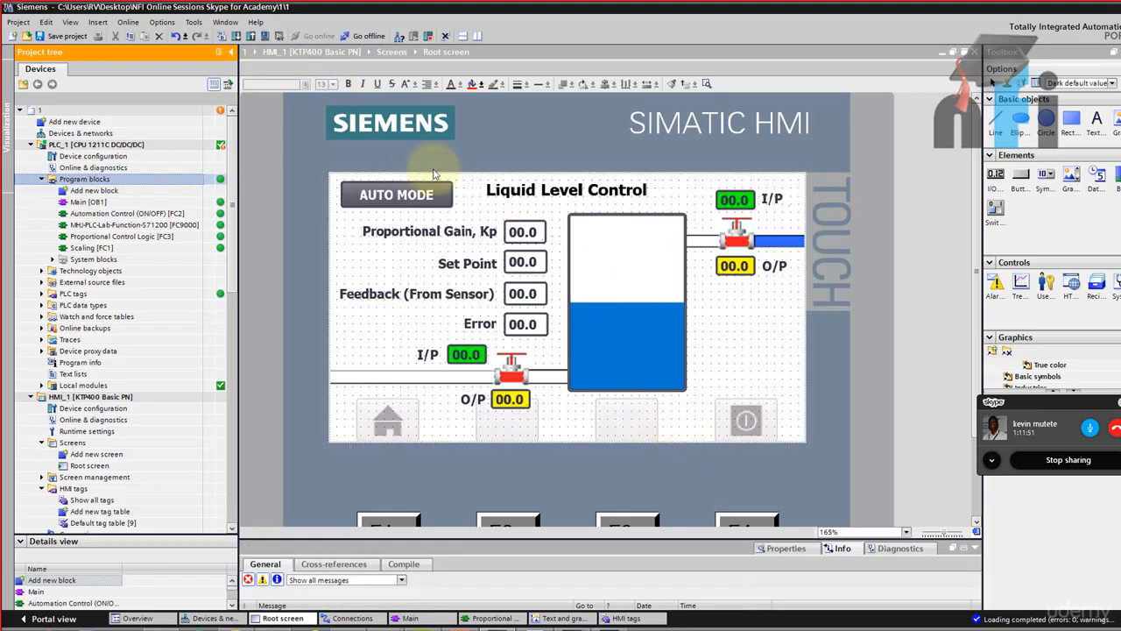
left_click(265, 36)
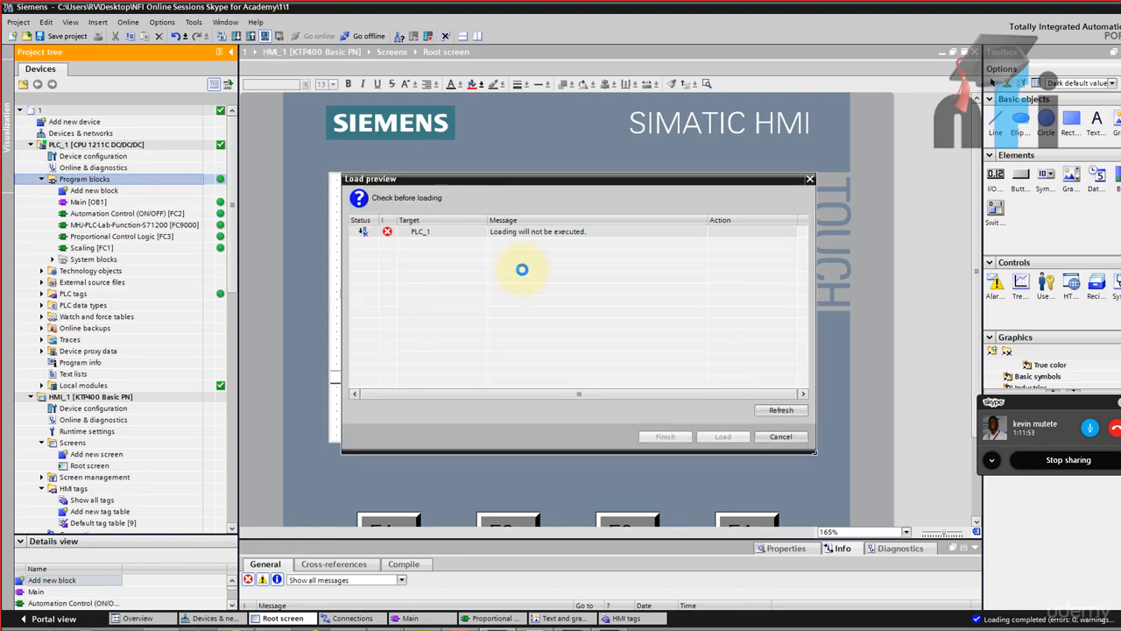
left_click(780, 436)
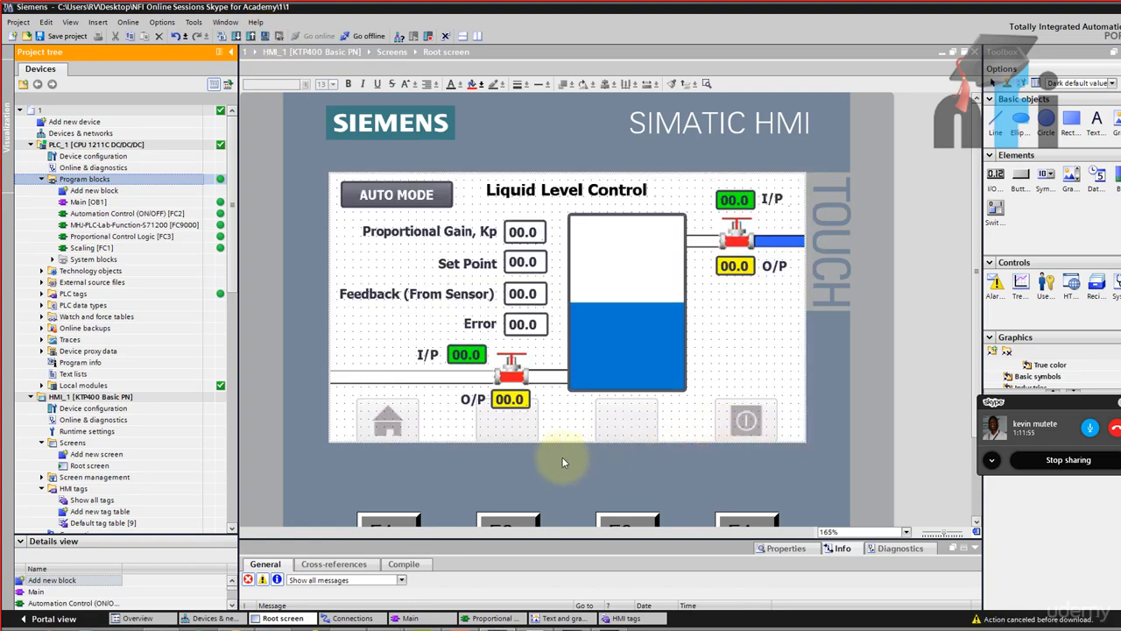
left_click(176, 362)
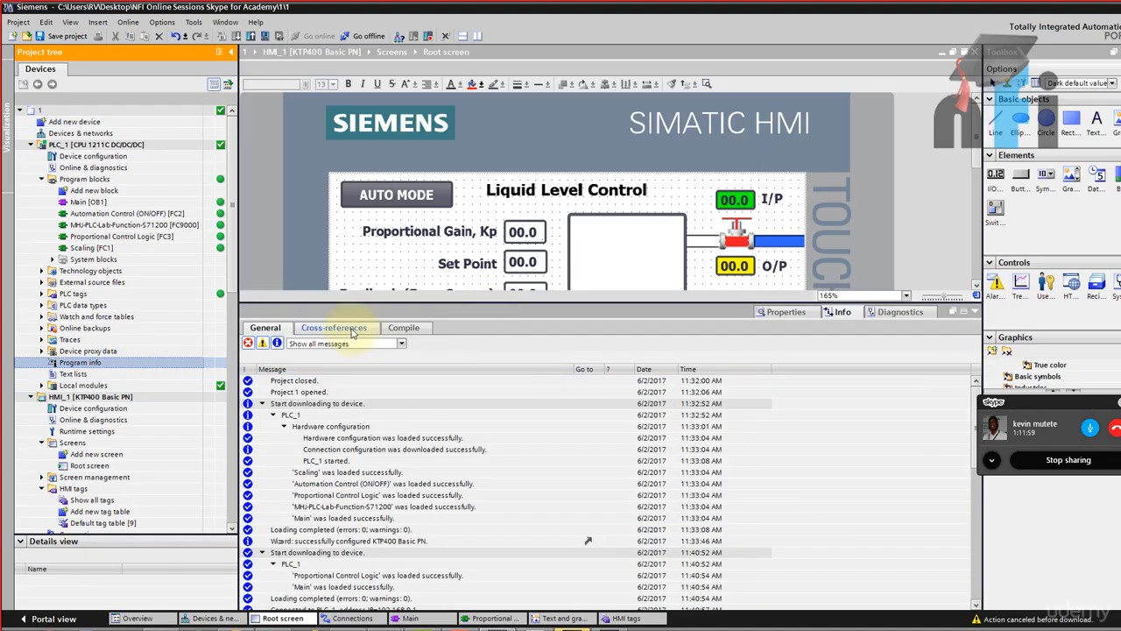
left_click(404, 328)
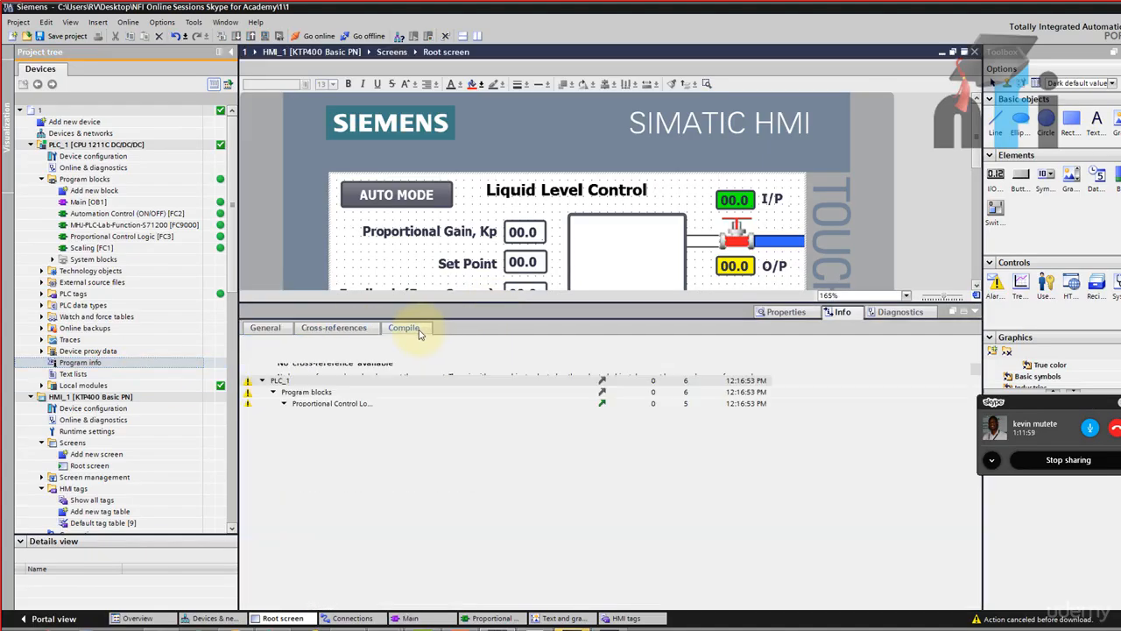
Run the download of PLC_1's program blocks again and finish the load
left_click(112, 179)
left_click(236, 36)
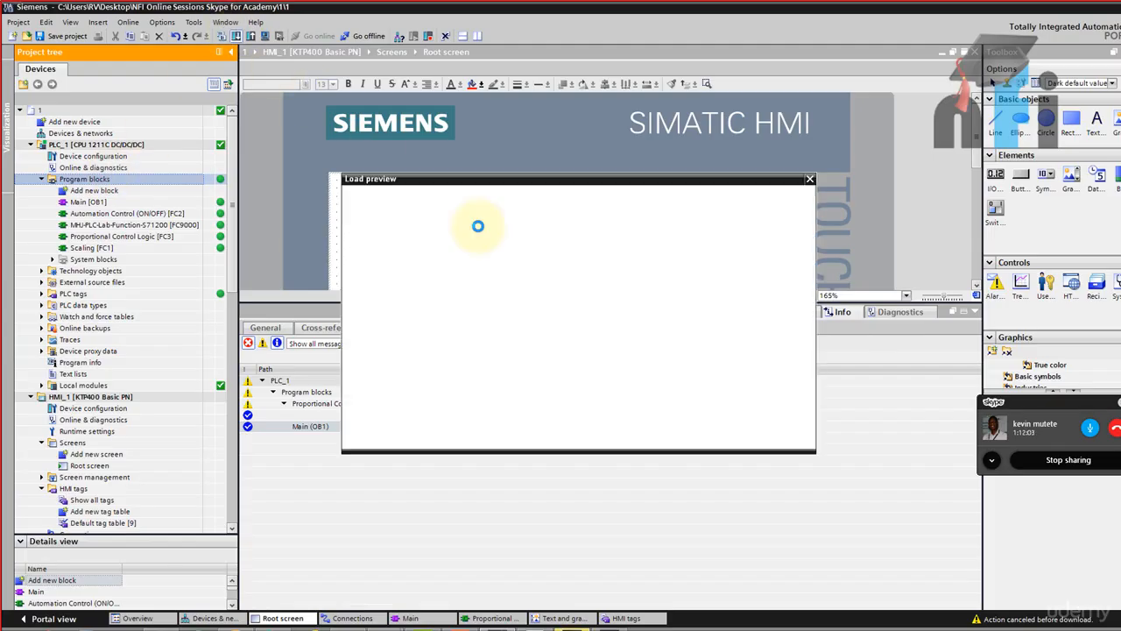
left_click(718, 436)
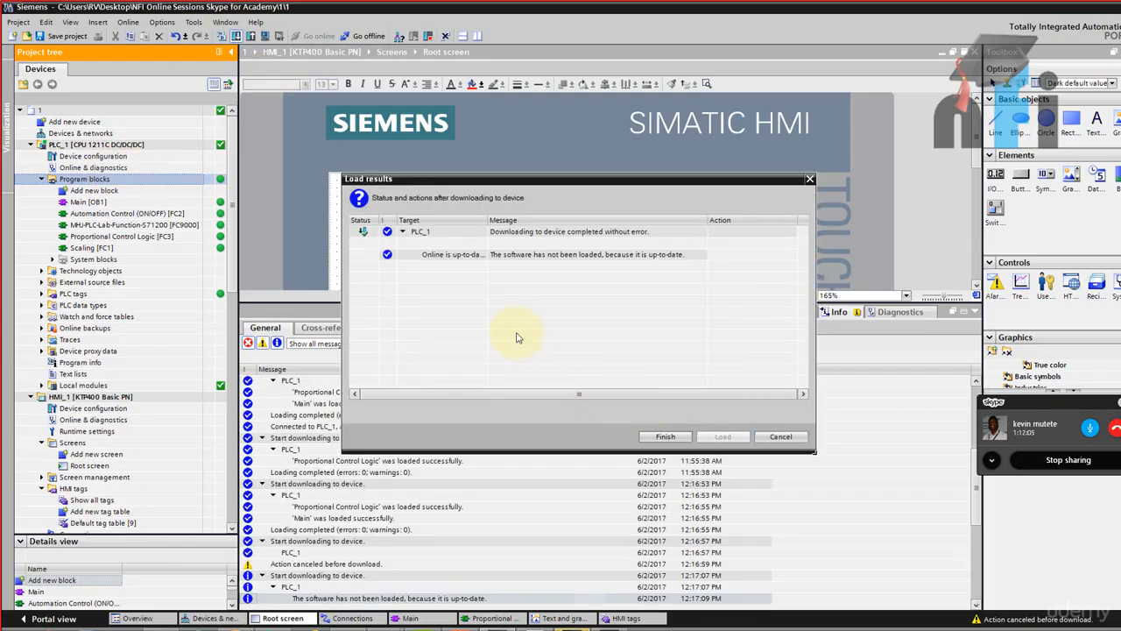
left_click(665, 436)
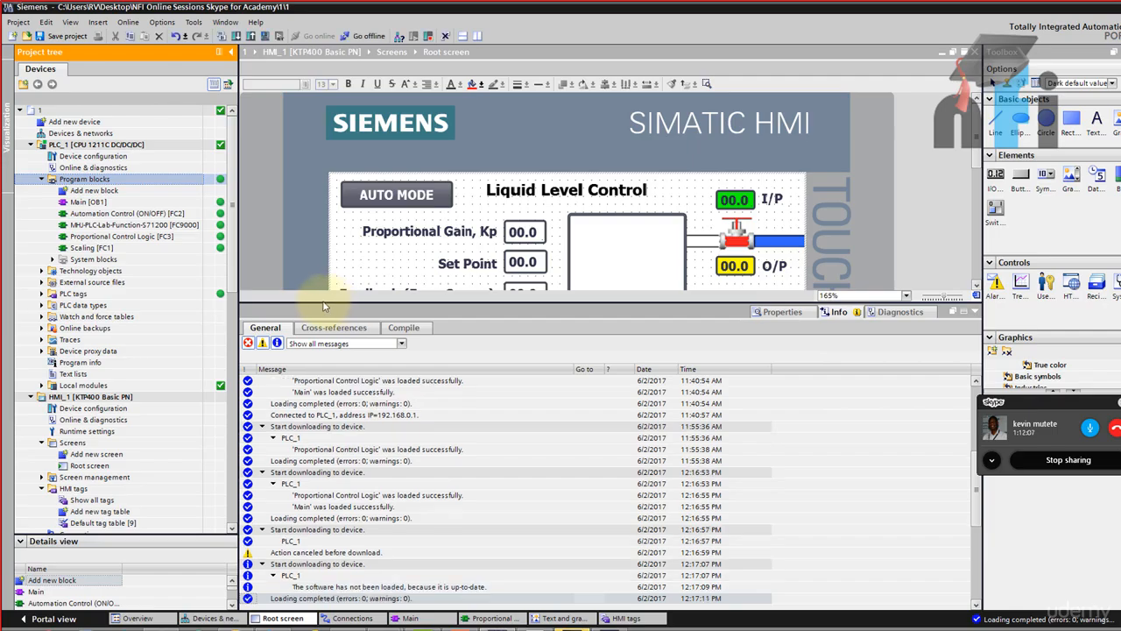
Compile HMI_1 and start its runtime simulation
left_click(123, 396)
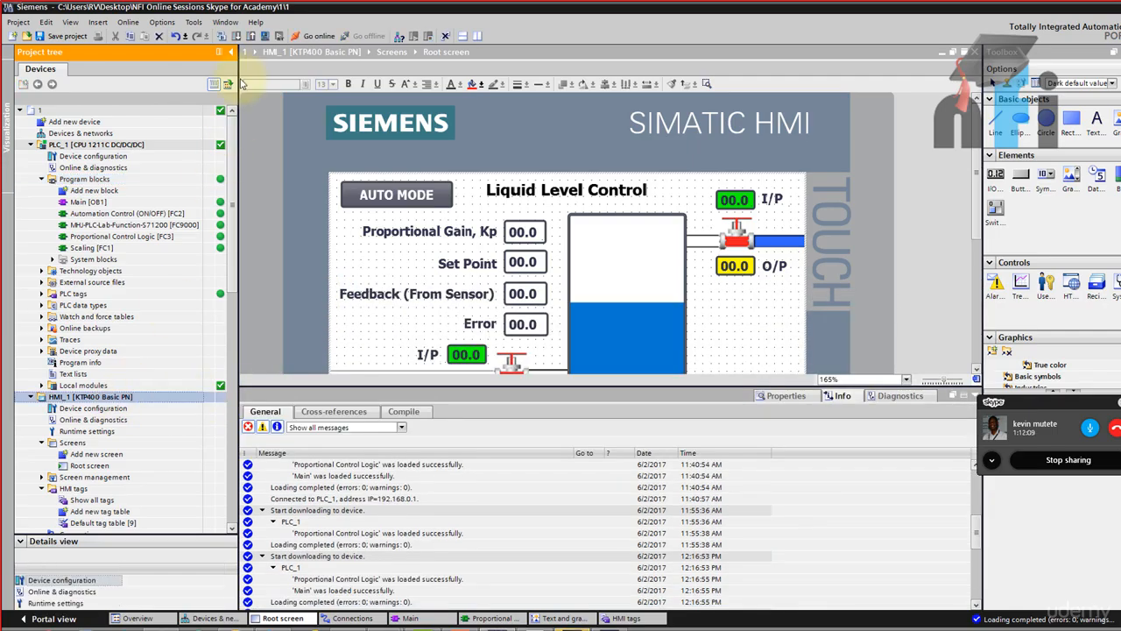
left_click(222, 37)
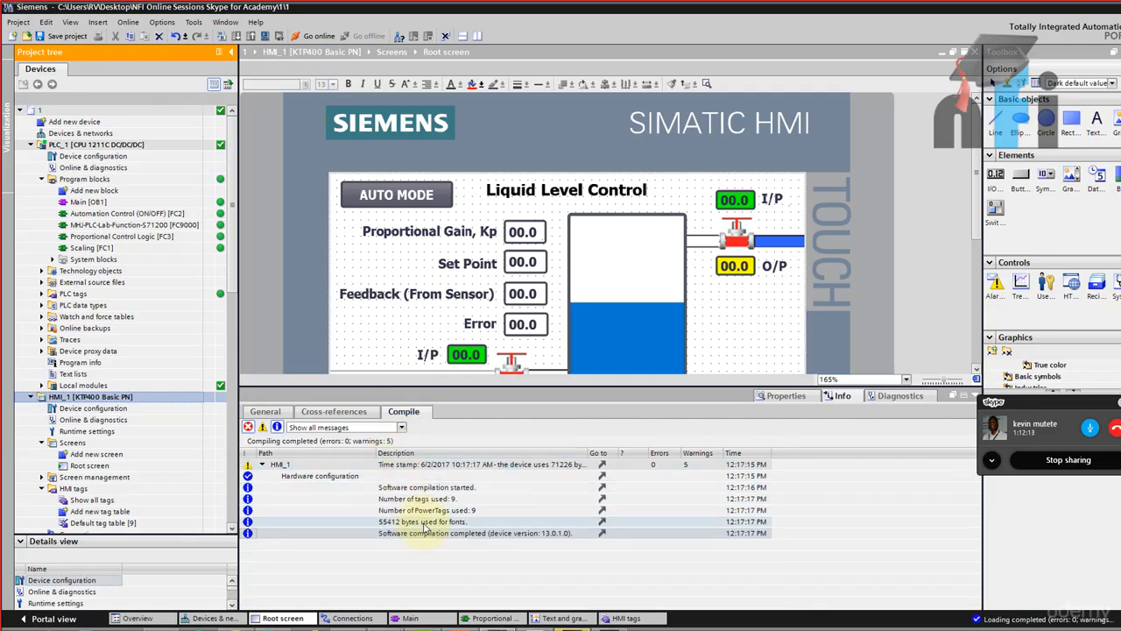
left_click(266, 37)
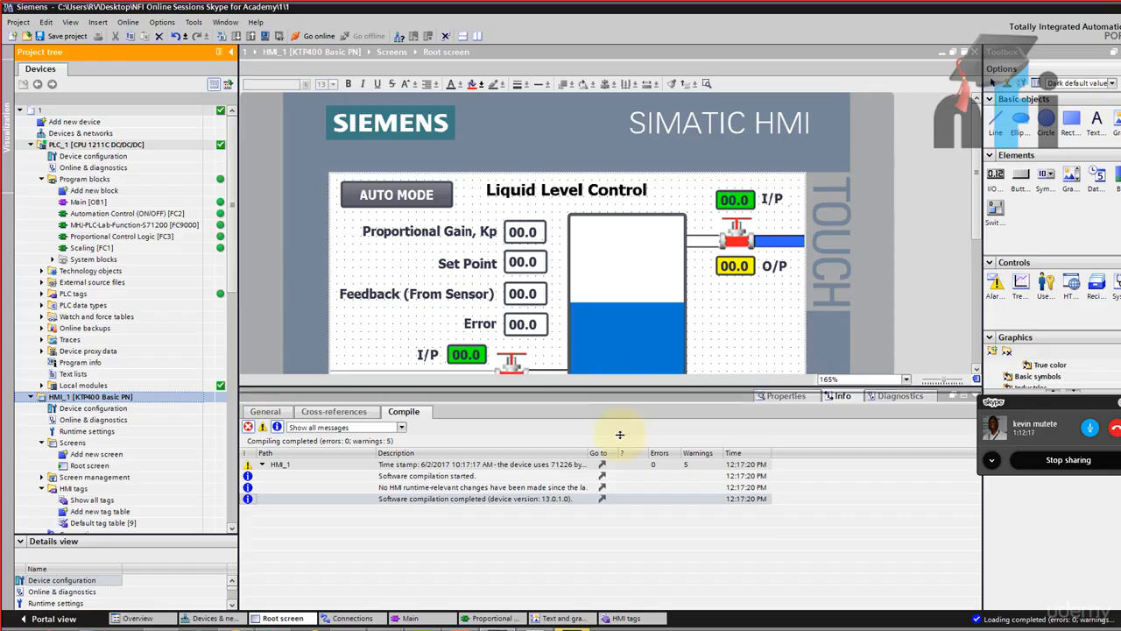
left_click_drag(624, 399, 620, 487)
Switch to FACTORY I/O, place the RT Simulator window beside the tank scene, and set the Set Point to 8
left_click(230, 630)
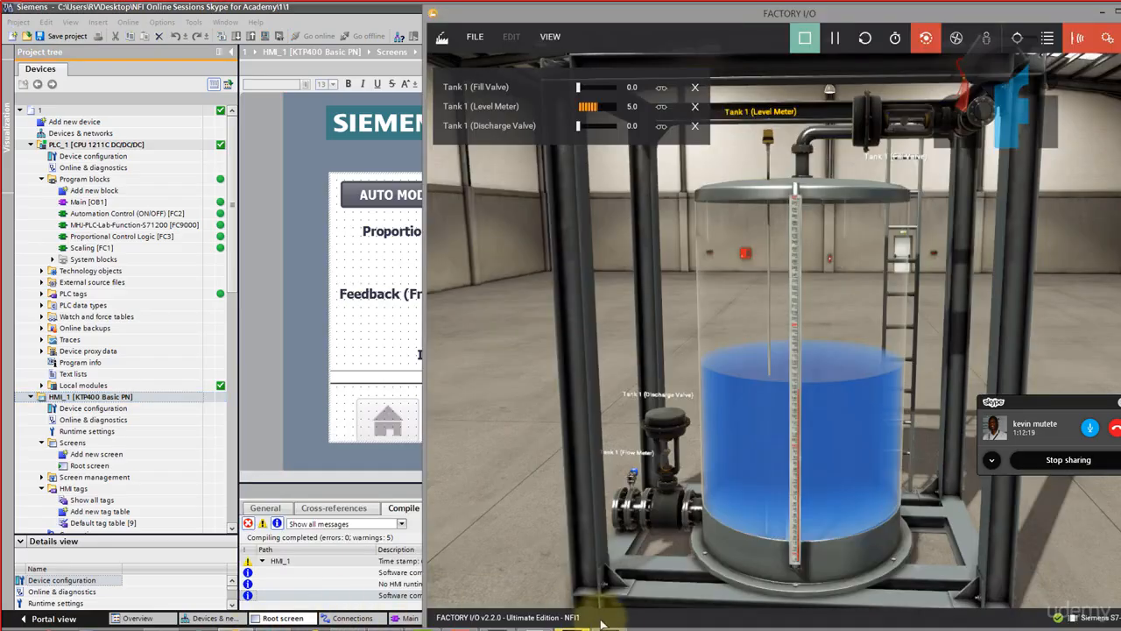
left_click(601, 622)
left_click_drag(340, 56, 308, 108)
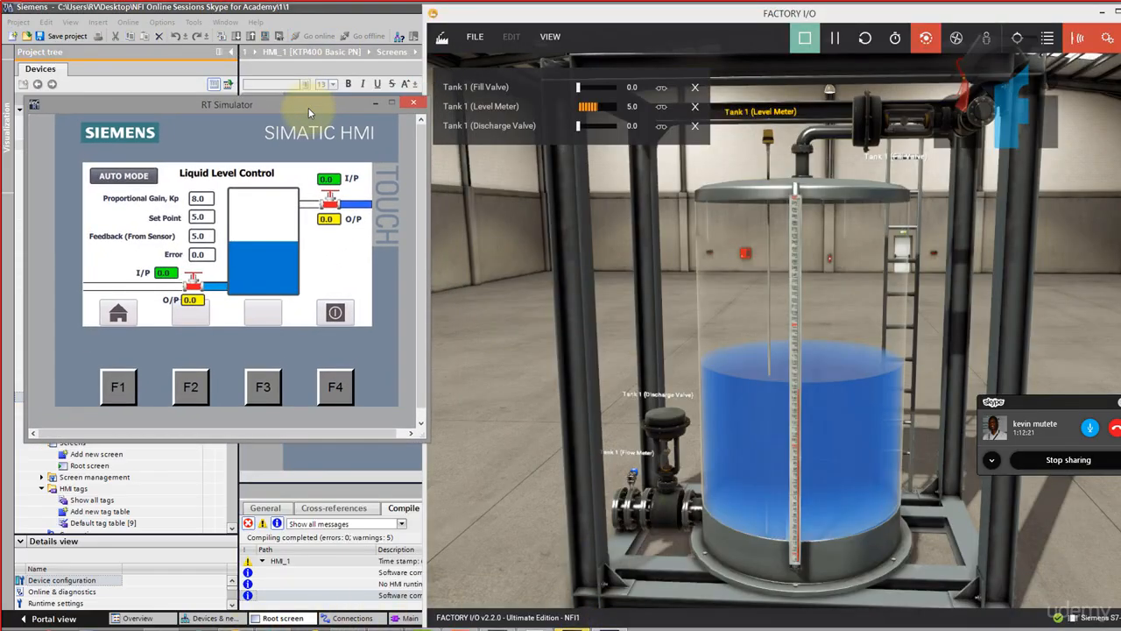
left_click(204, 219)
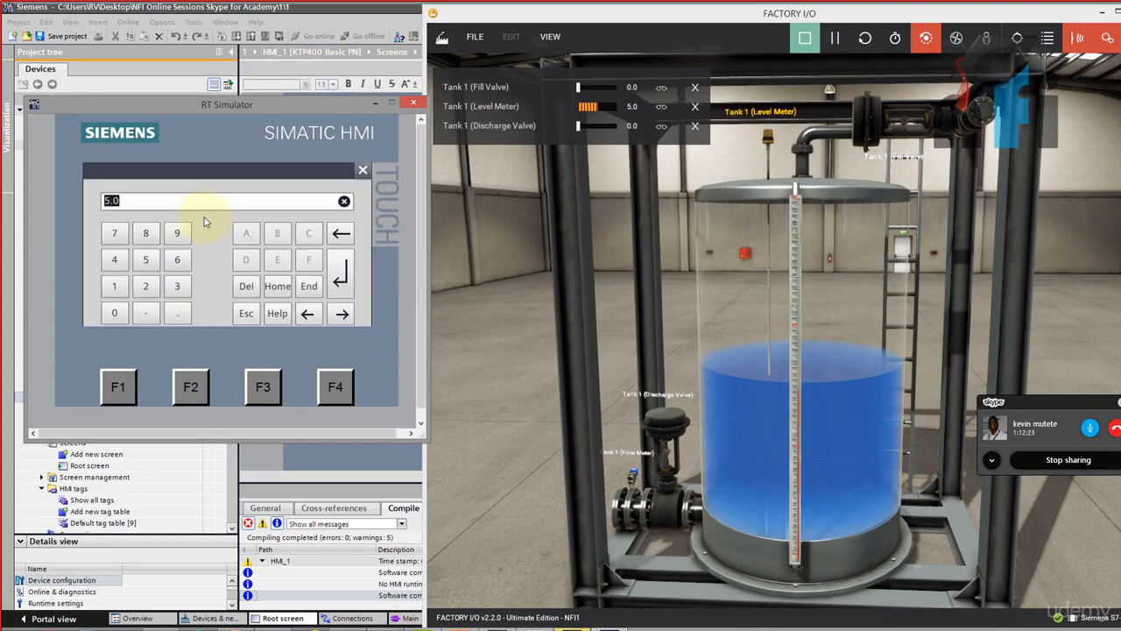
left_click(338, 275)
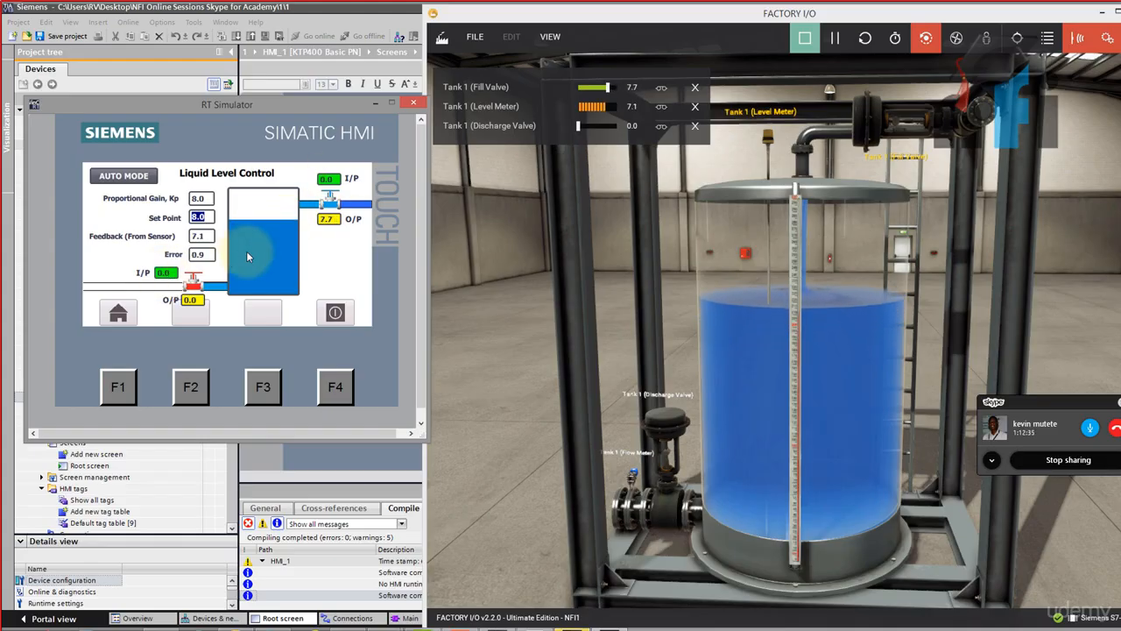
Switch the simulated HMI to manual mode and set the filling valve's I/P value to 6
left_click(124, 176)
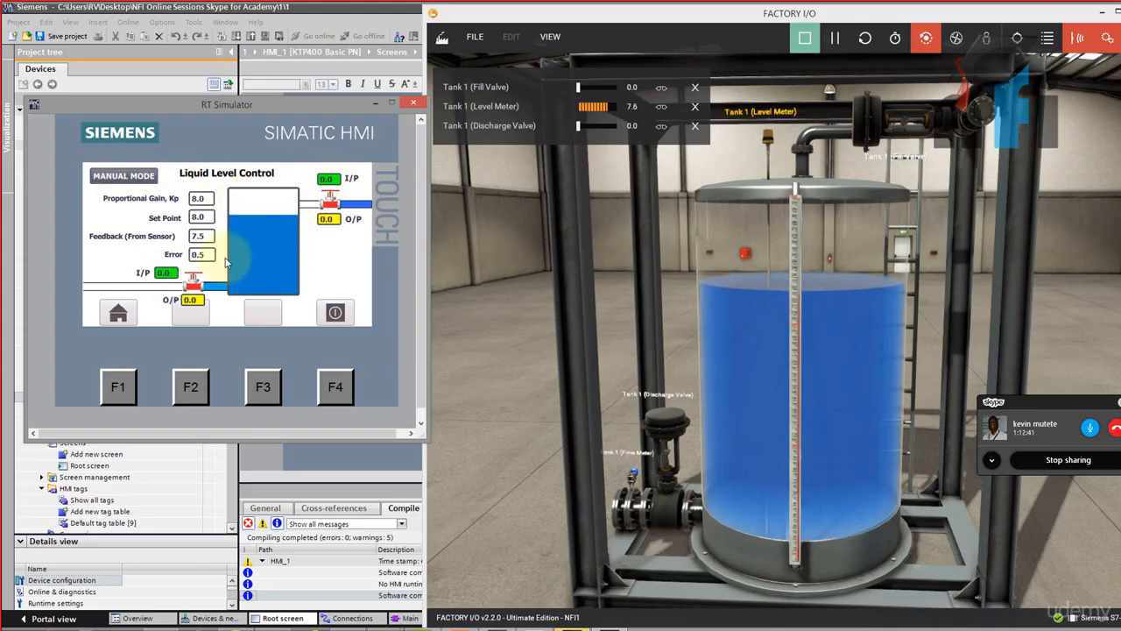
left_click(326, 182)
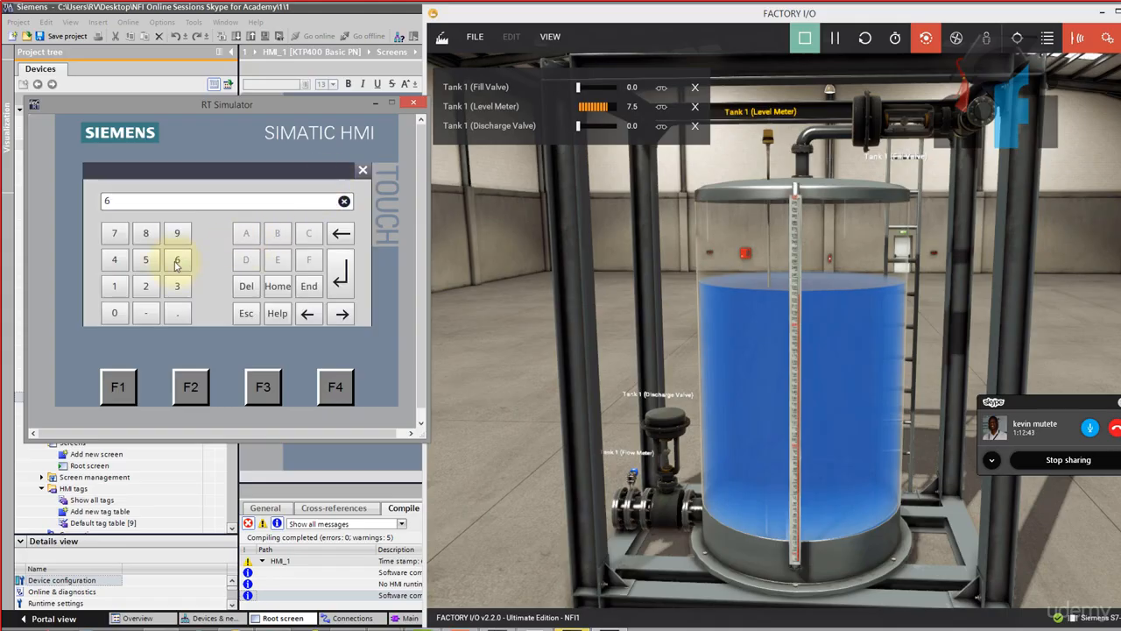
left_click(341, 272)
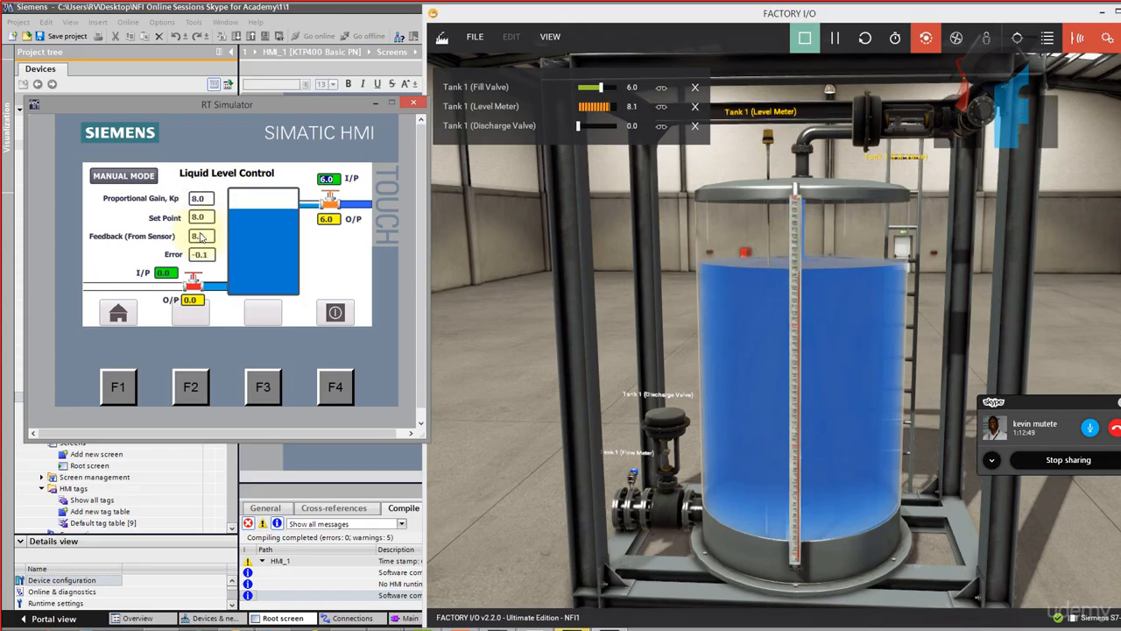
Set the filling valve's I/P value to 0 and the drain valve's I/P value to 9
left_click(326, 179)
left_click(117, 313)
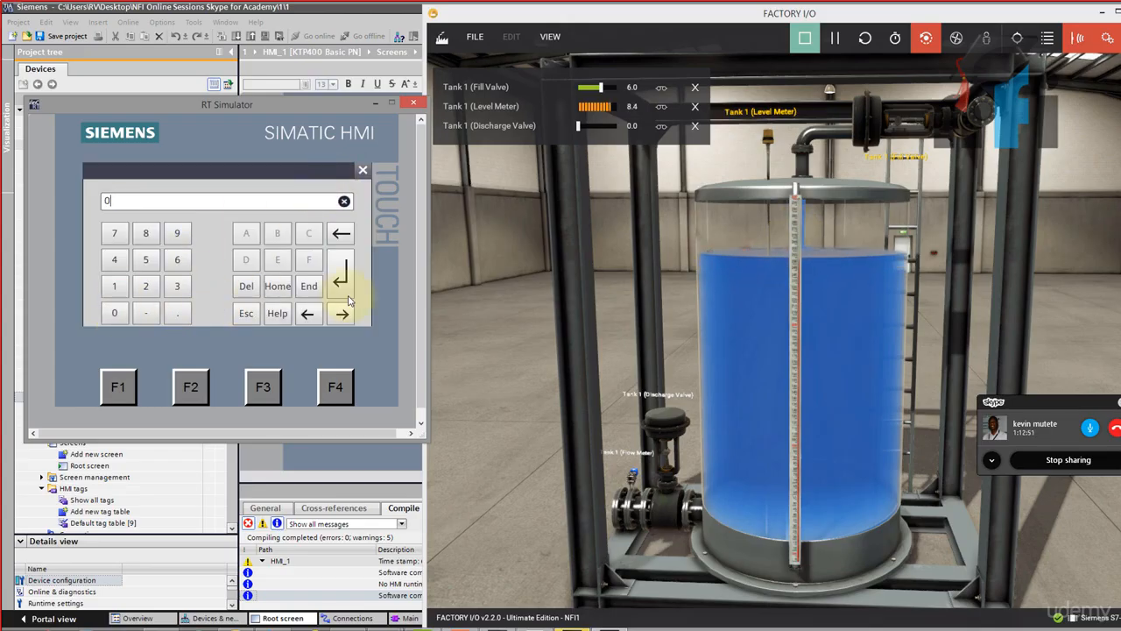
left_click(339, 287)
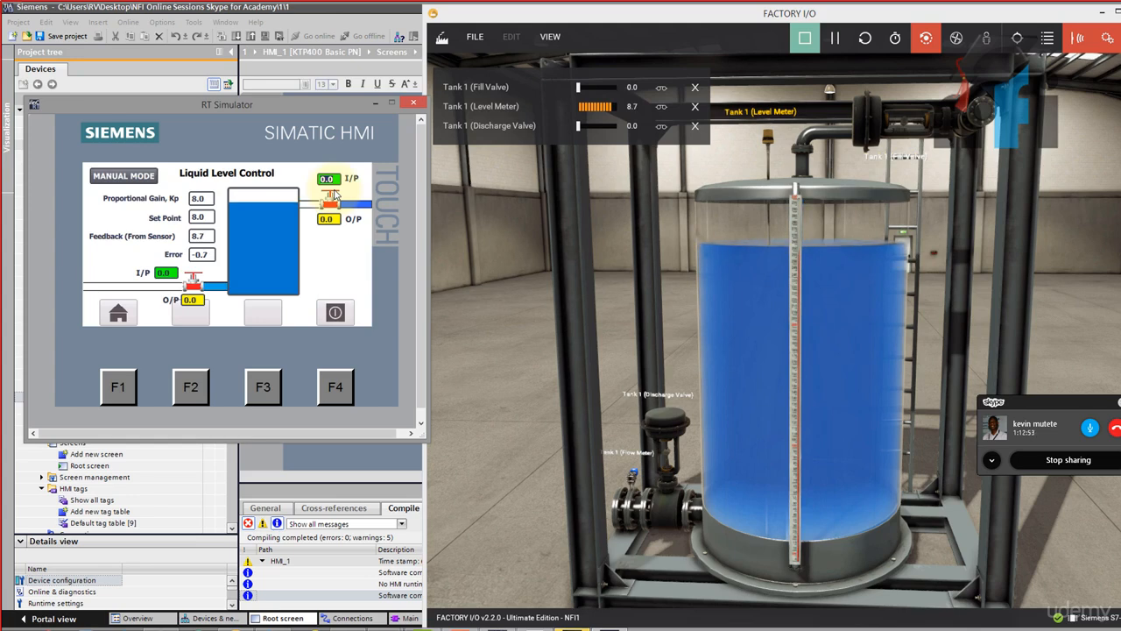
left_click(172, 275)
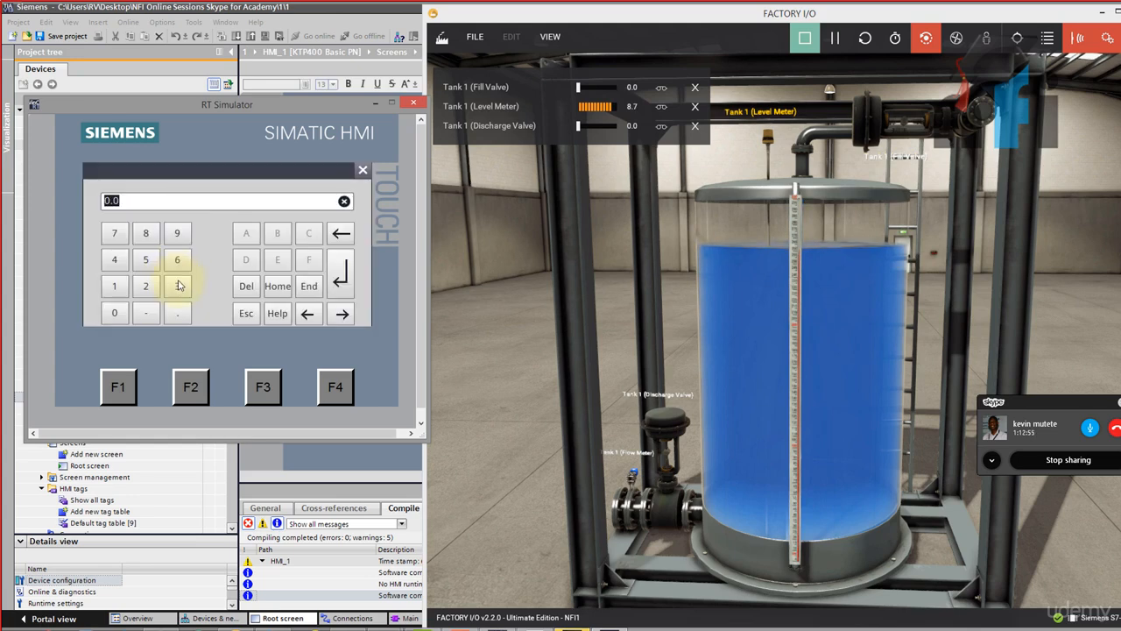
left_click(347, 289)
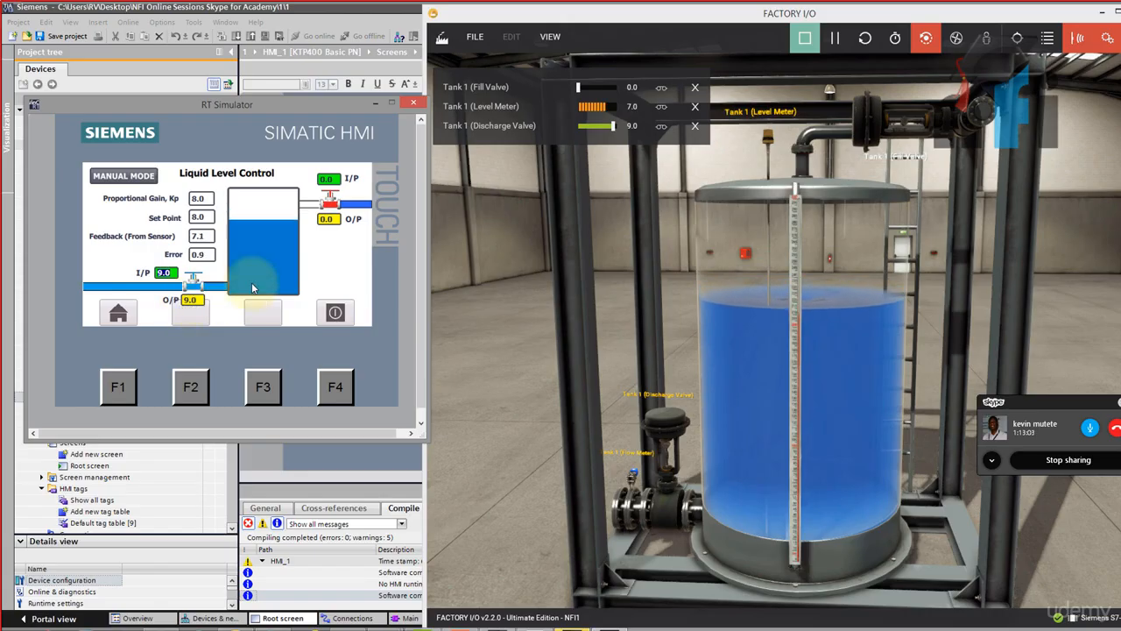
Set the filling valve's I/P value to 9 and return the simulated HMI to AUTO mode
left_click(329, 180)
left_click(177, 234)
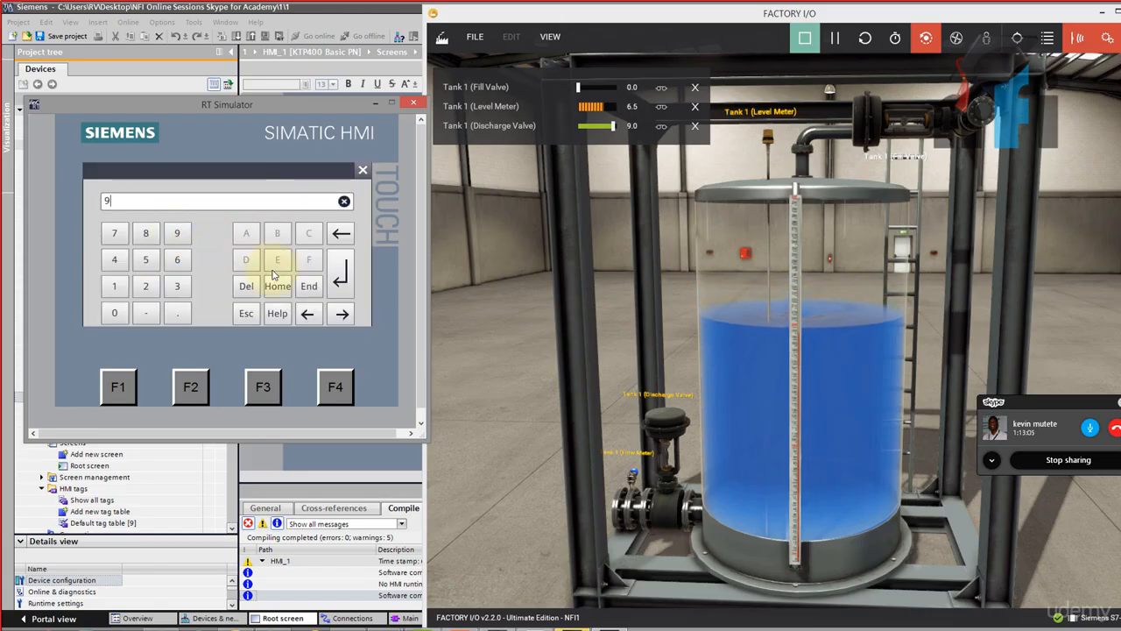
left_click(342, 277)
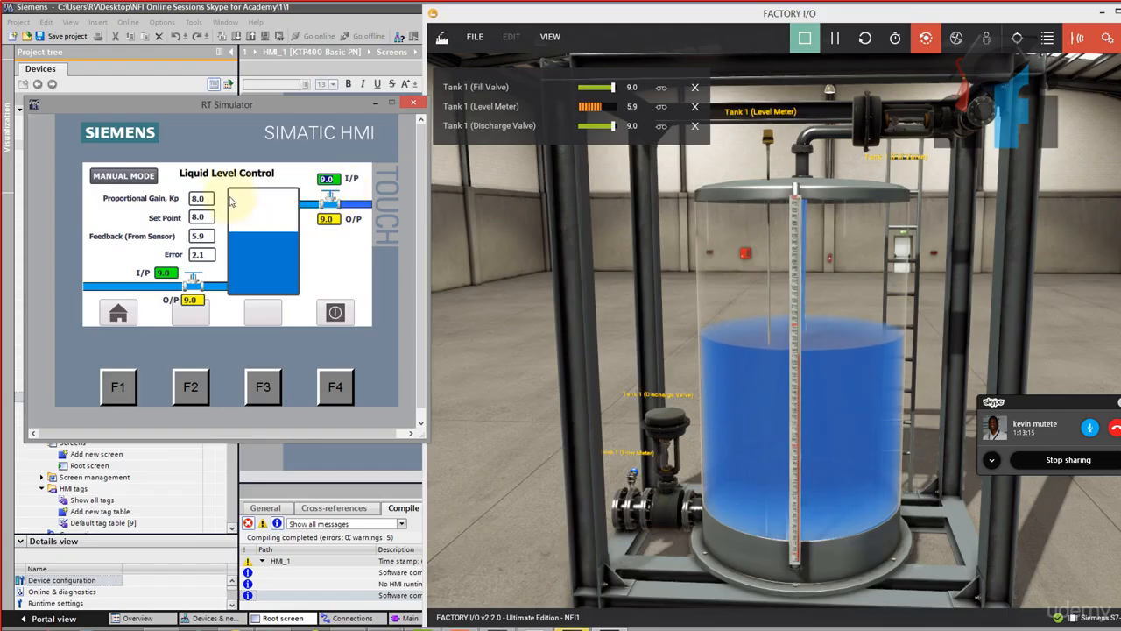
left_click(138, 178)
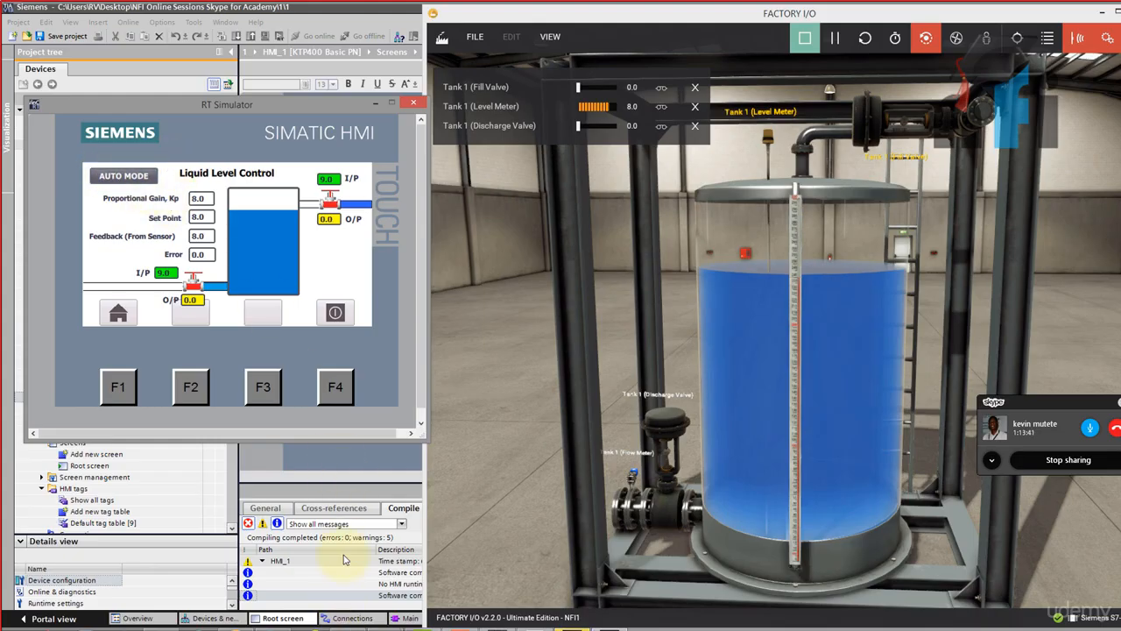
Switch to TIA Portal and place a non-bold label reading "Press to change mode" above the AUTO MODE button, adjusting their positions
left_click(363, 457)
mouse_move(406, 198)
left_mouse_down()
mouse_move(405, 212)
mouse_move(448, 223)
mouse_move(416, 182)
left_mouse_up()
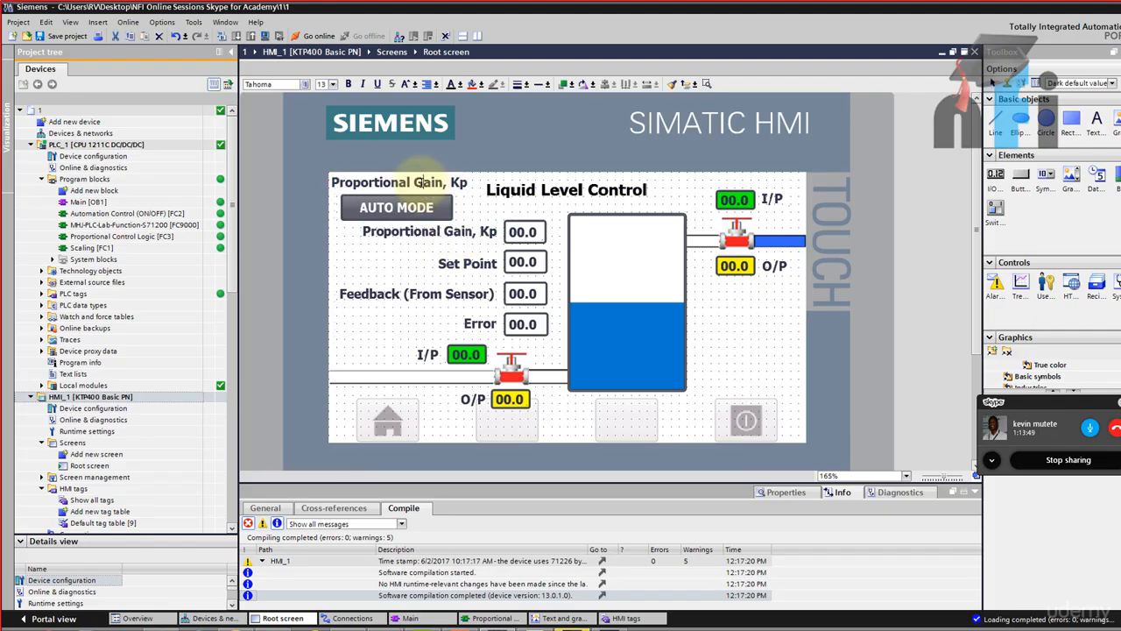
key("Delete")
key("Delete")
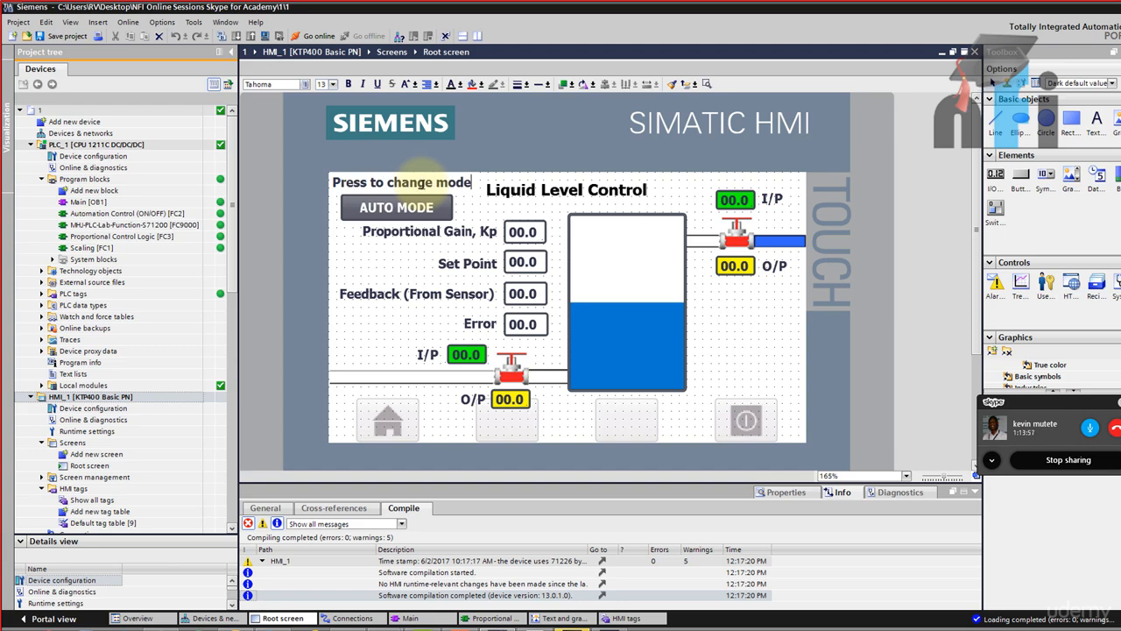
triple_click(442, 182)
left_click(348, 84)
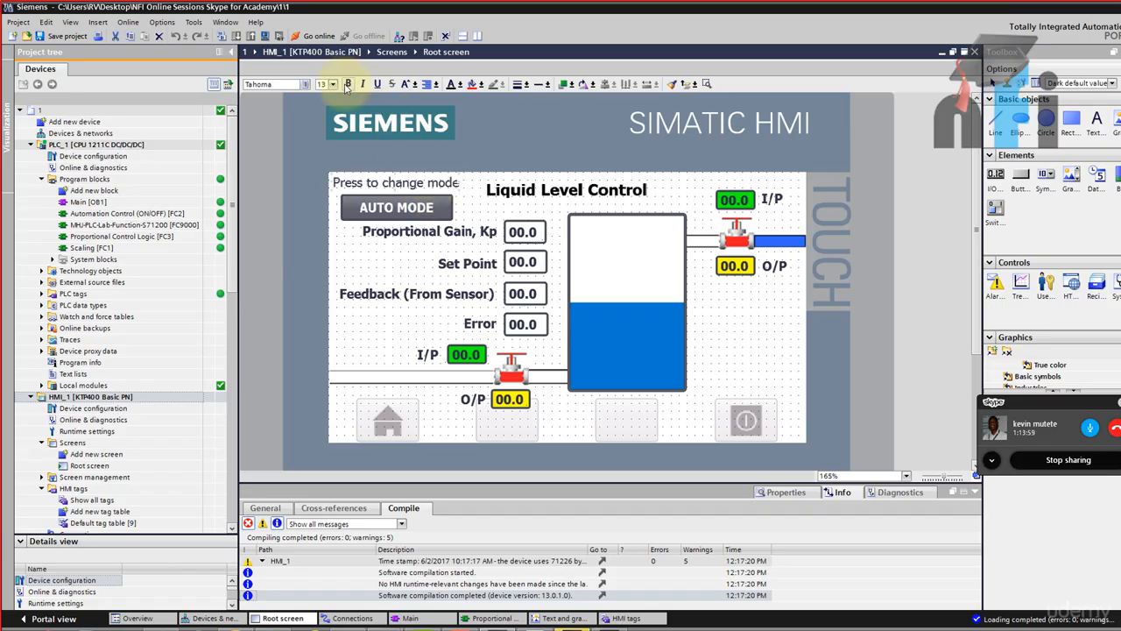
left_click_drag(429, 185, 446, 209)
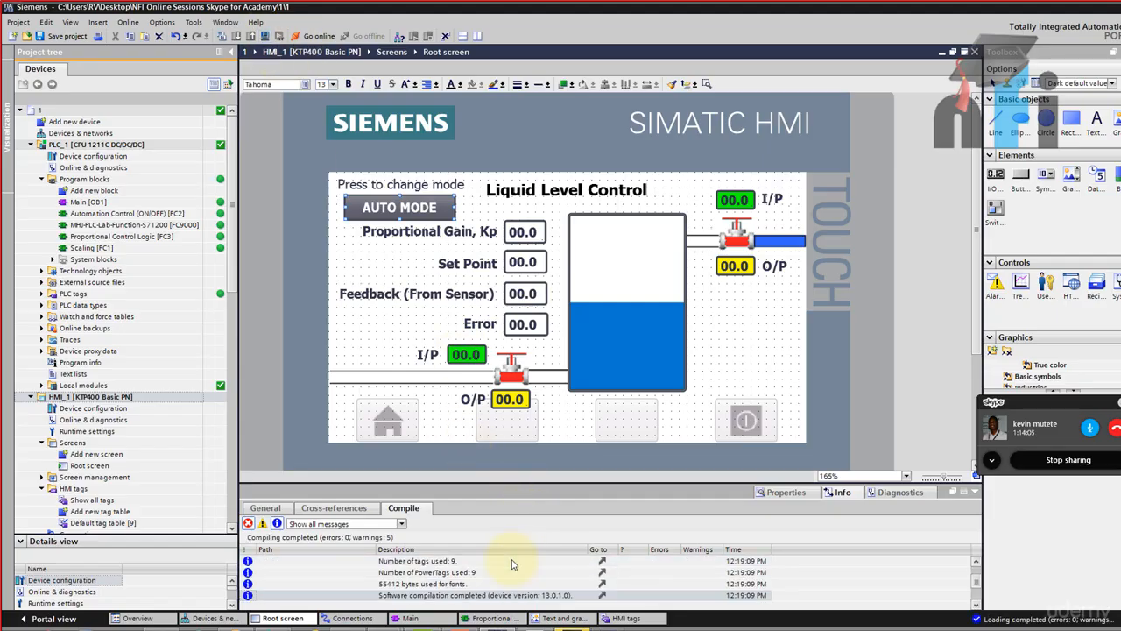
Show FACTORY I/O with the RT Simulator in front and switch the simulated HMI to manual mode
left_click(235, 628)
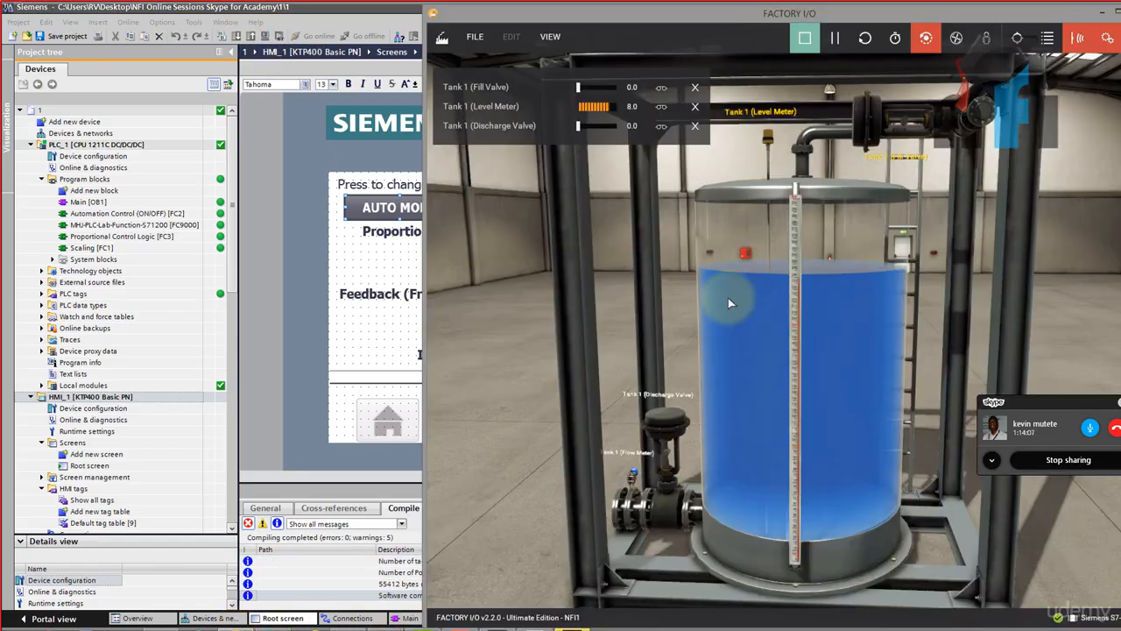
left_click(611, 628)
left_click(162, 133)
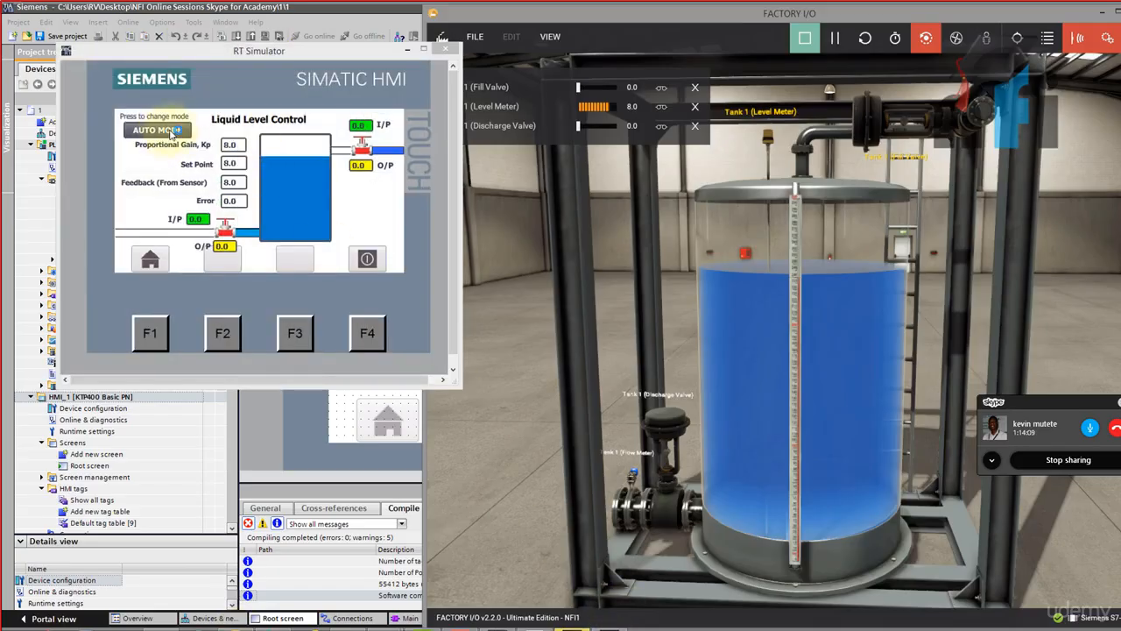
left_click(190, 135)
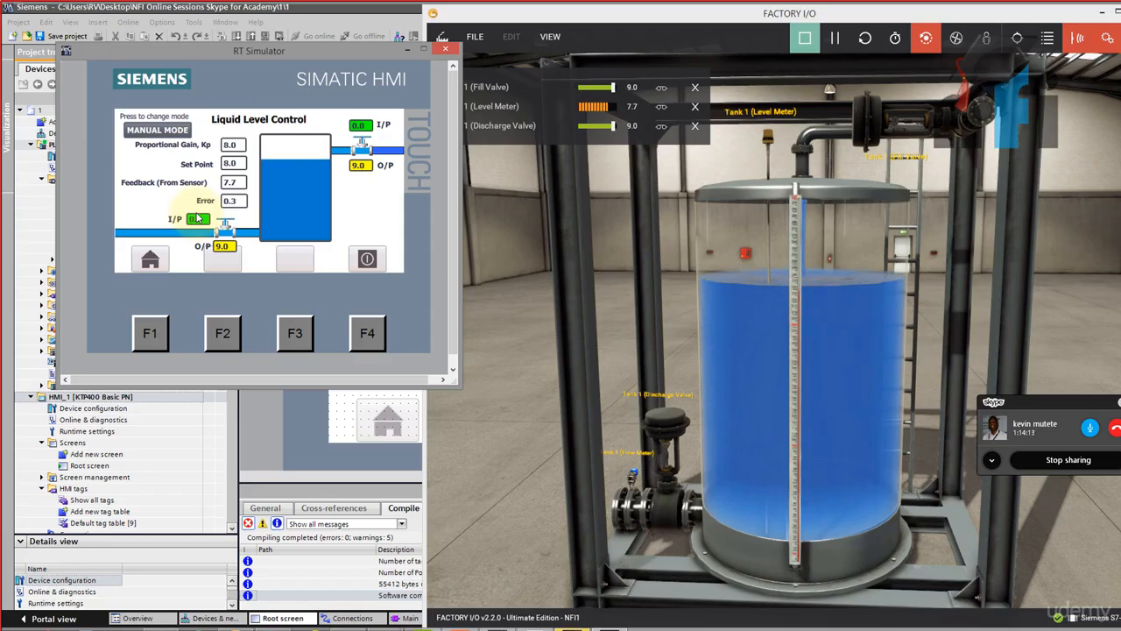
Set the drain valve's I/P value to 5 in the simulated HMI
left_click(361, 129)
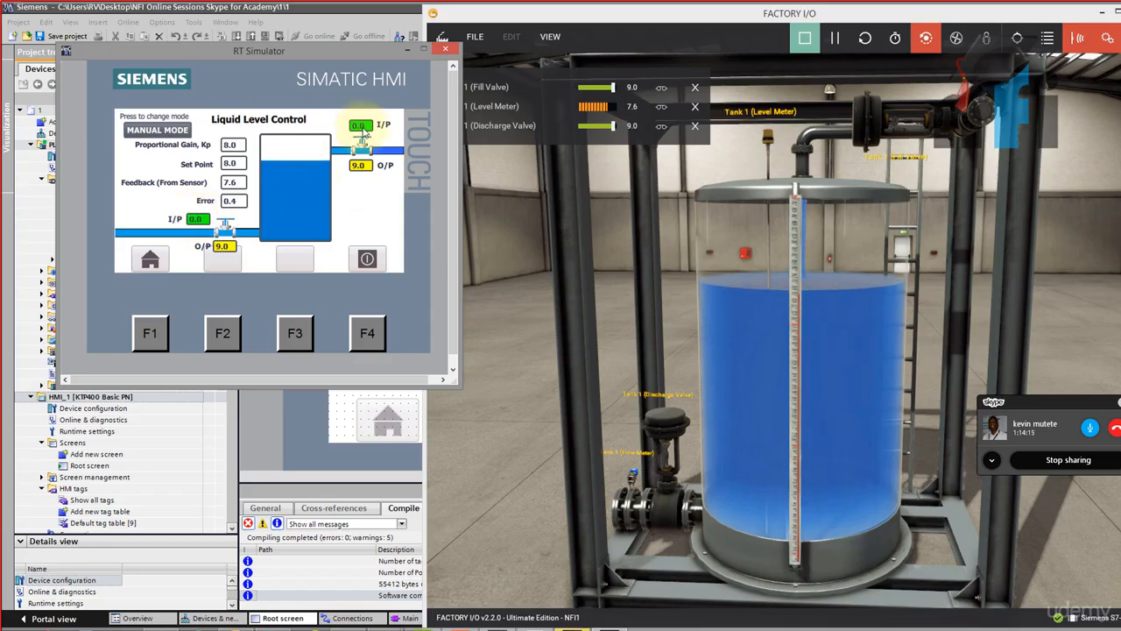
left_click(178, 207)
left_click(372, 219)
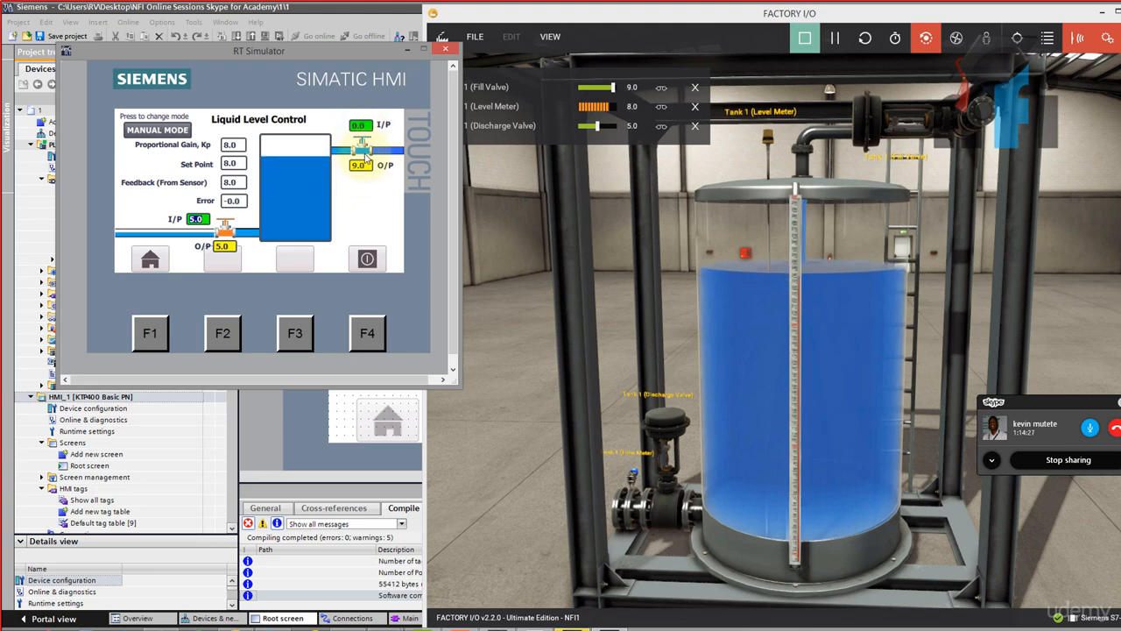
Switch to TIA Portal and change both green I/P fields, for the filling and drain valves, to Input/output mode
left_click(338, 429)
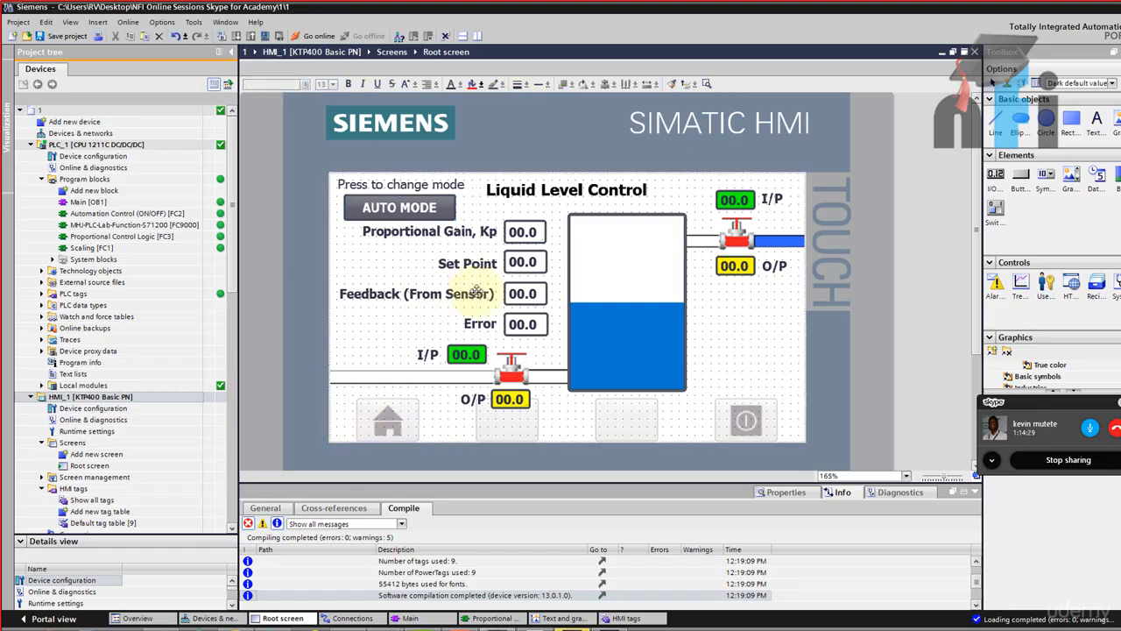
left_click(748, 206)
left_click_drag(551, 481, 551, 400)
double_click(734, 200)
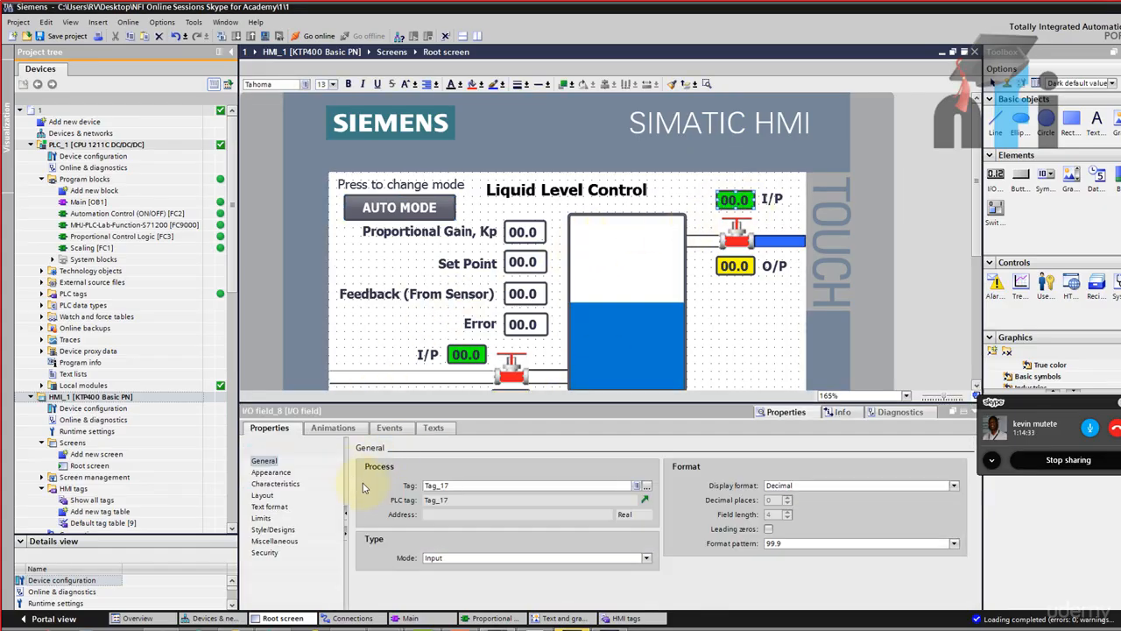
left_click(444, 560)
left_click(447, 582)
left_click(465, 355)
left_click(464, 563)
left_click(449, 579)
Start the HMI_1 runtime simulation and show the RT Simulator together with the FACTORY I/O scene
left_click(267, 39)
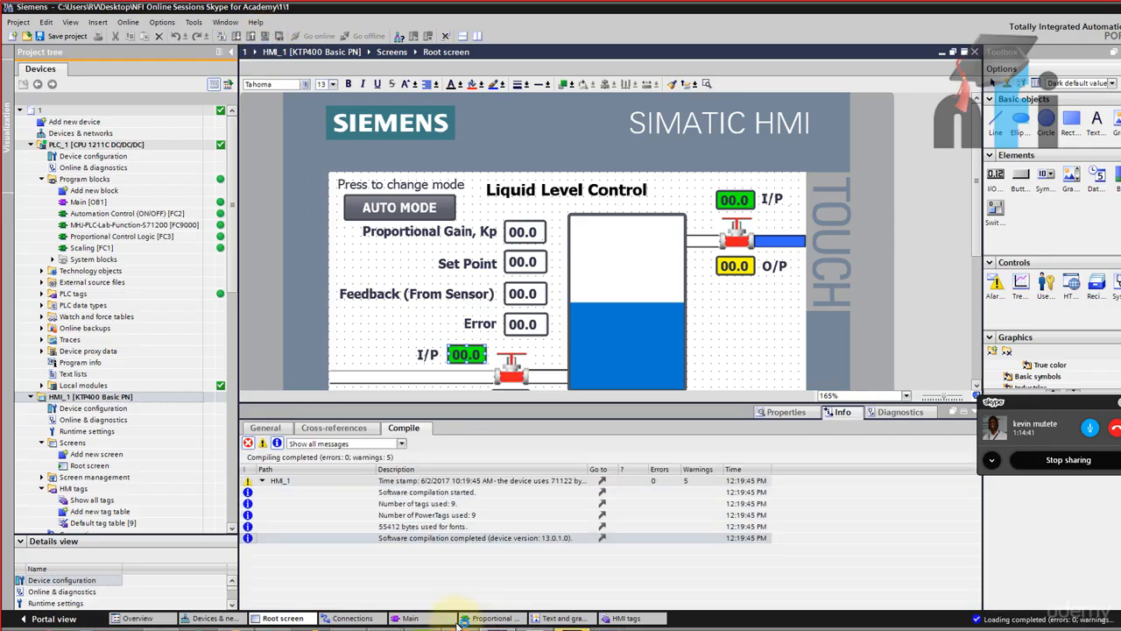
left_click(239, 628)
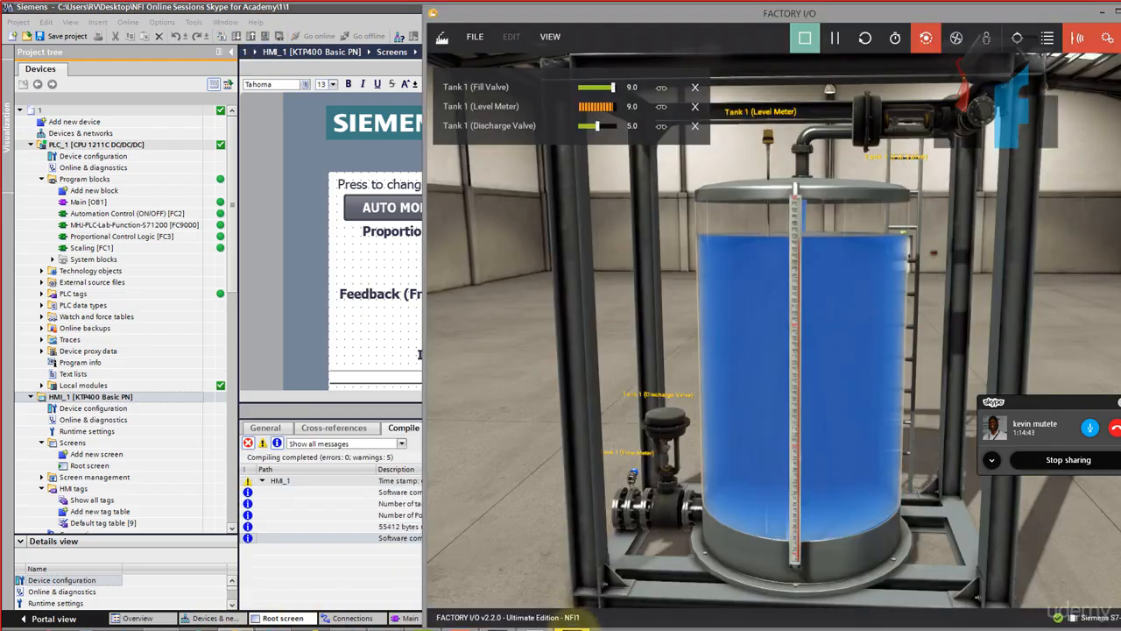
left_click(574, 628)
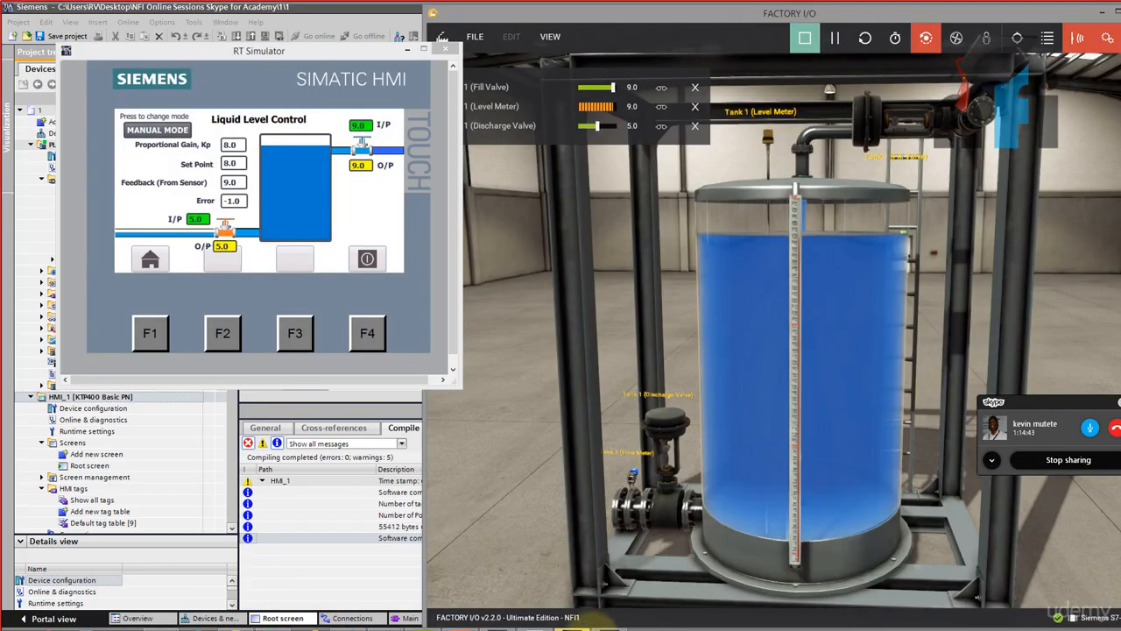
Set the filling valve's I/P value to 3 in the simulated HMI
left_click(359, 128)
left_click(208, 233)
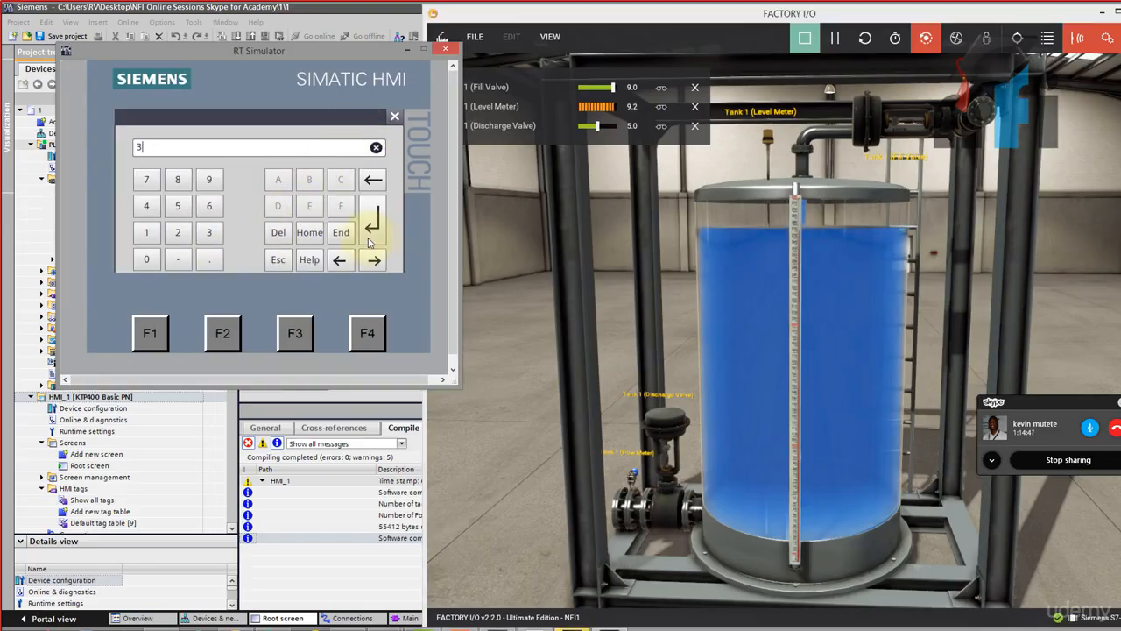
left_click(373, 235)
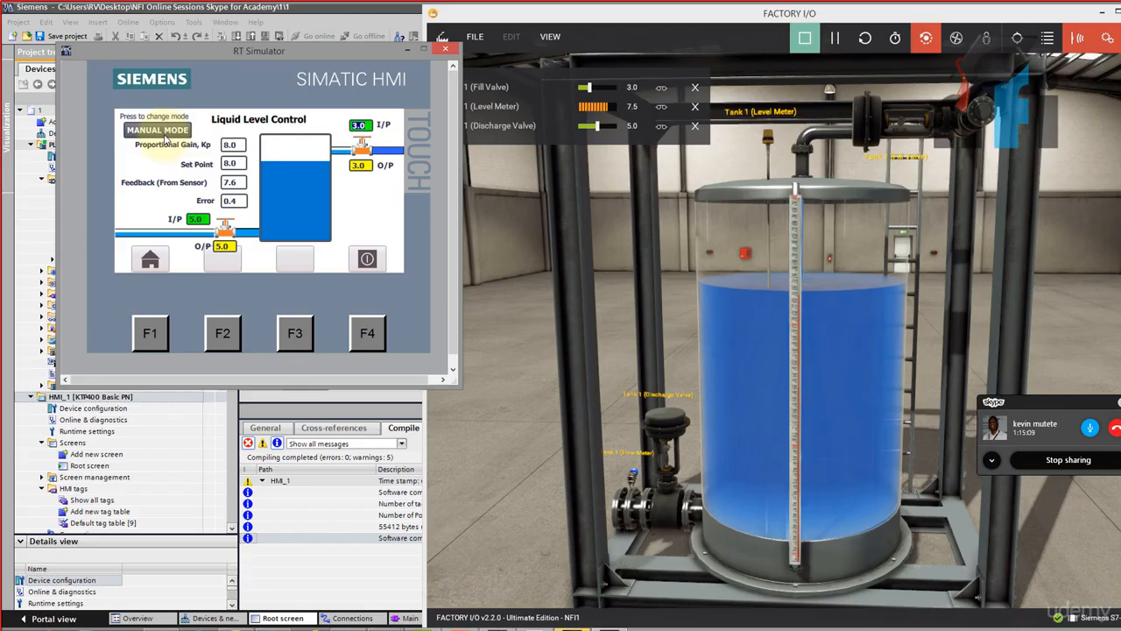
In TIA Portal, examine the manual and automatic branches of Proportional Control Logic and its call in Network 3 of Main [OB1]
left_click(316, 404)
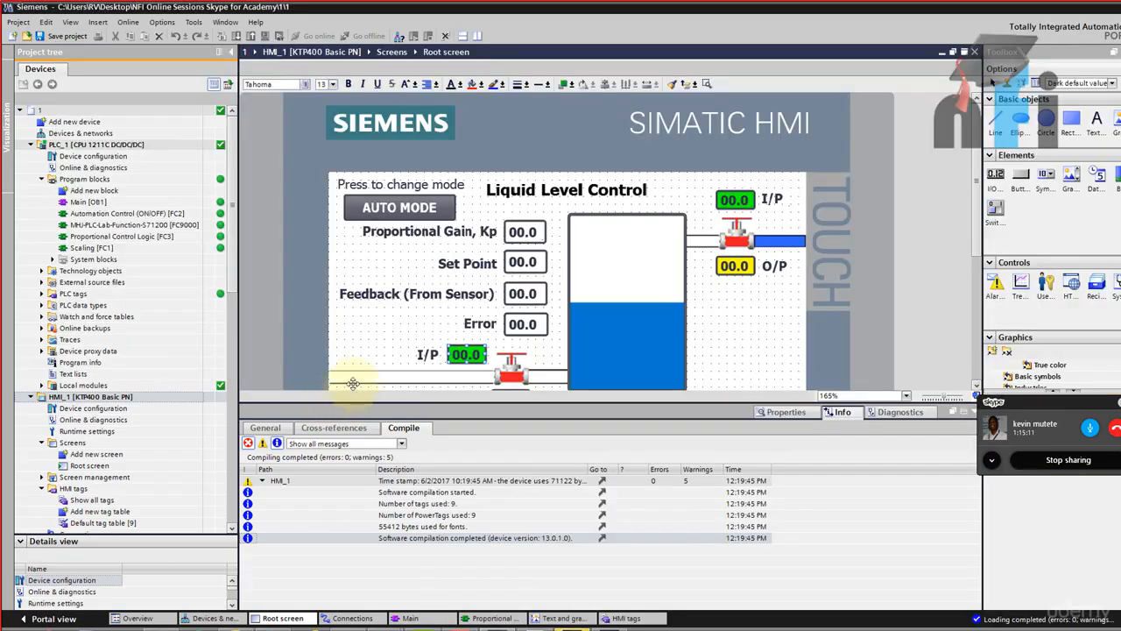
double_click(114, 204)
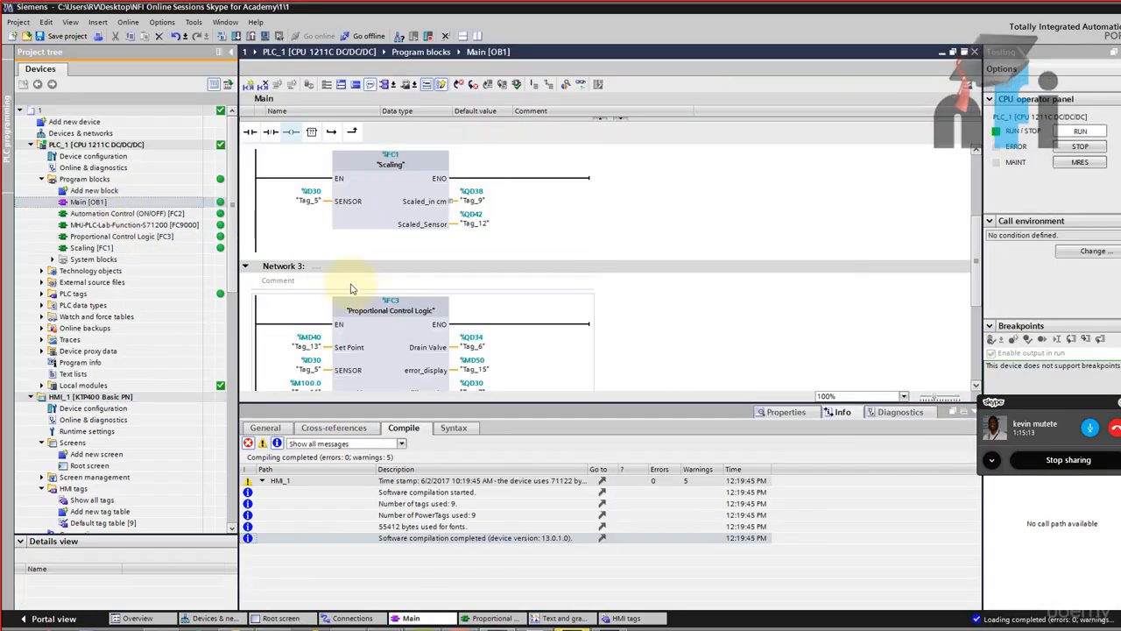
double_click(388, 333)
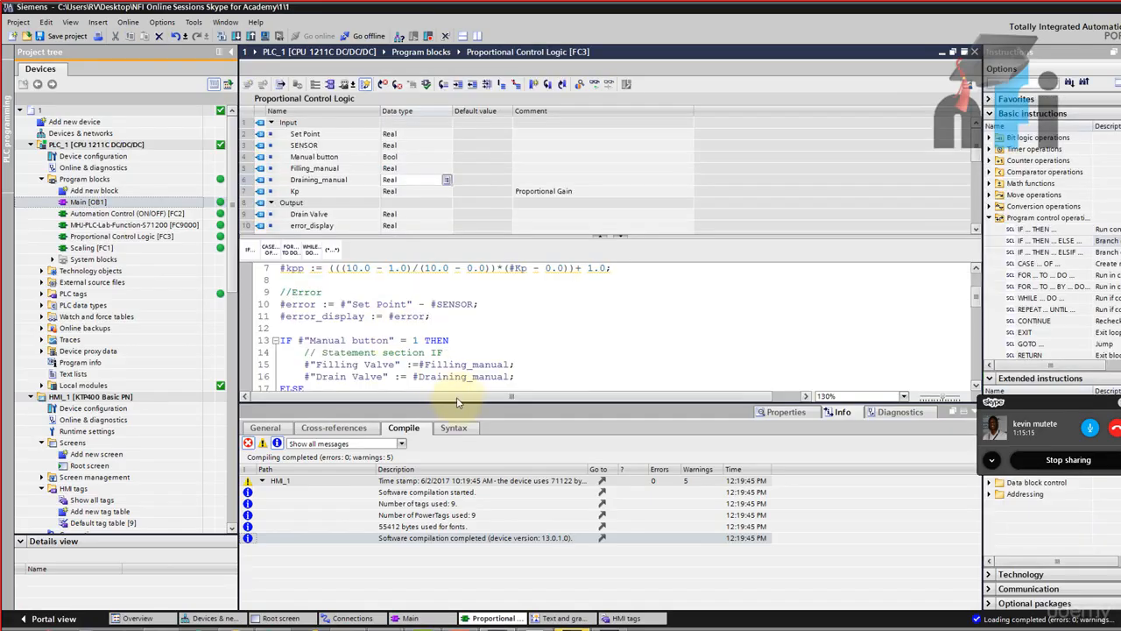
left_click_drag(464, 409, 490, 565)
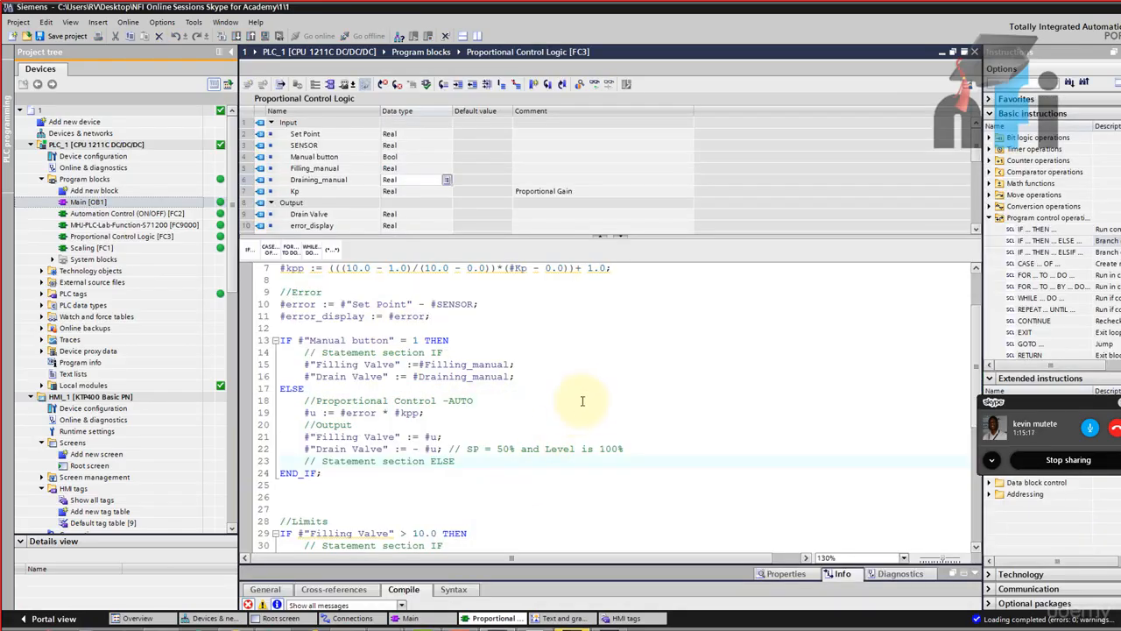
scroll(578, 389, "down", 5)
scroll(565, 390, "up", 8)
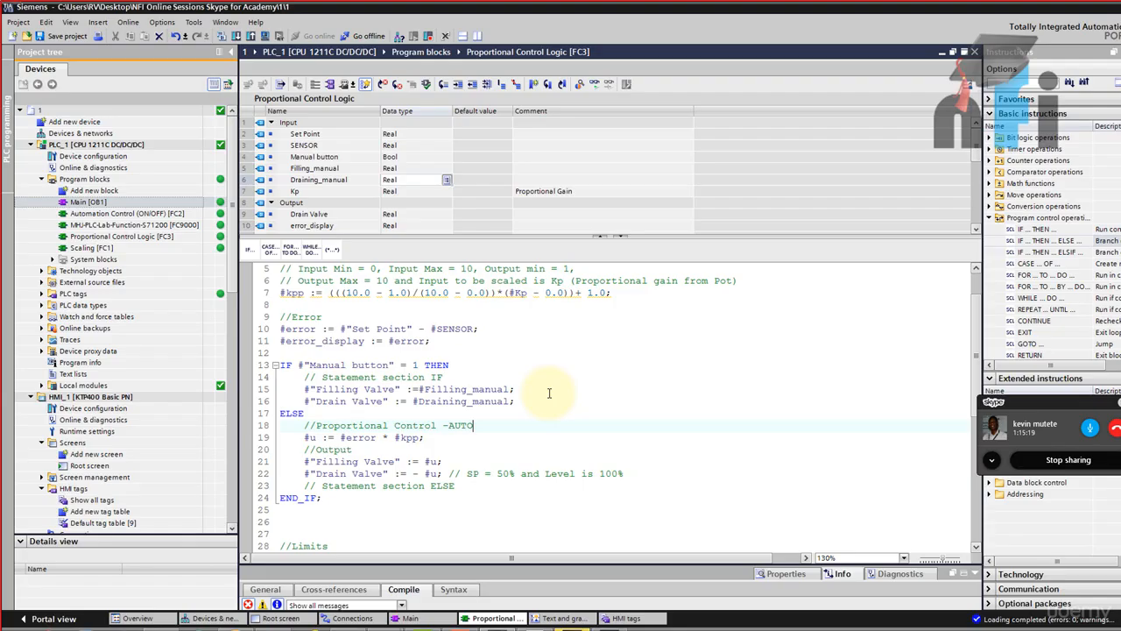
double_click(92, 202)
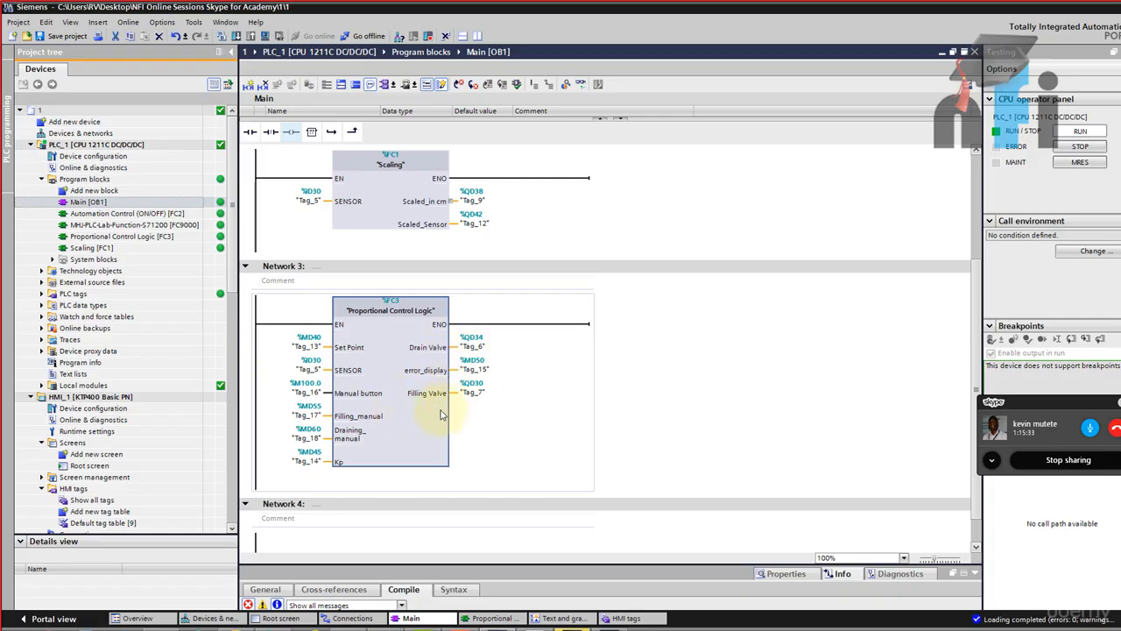
double_click(385, 397)
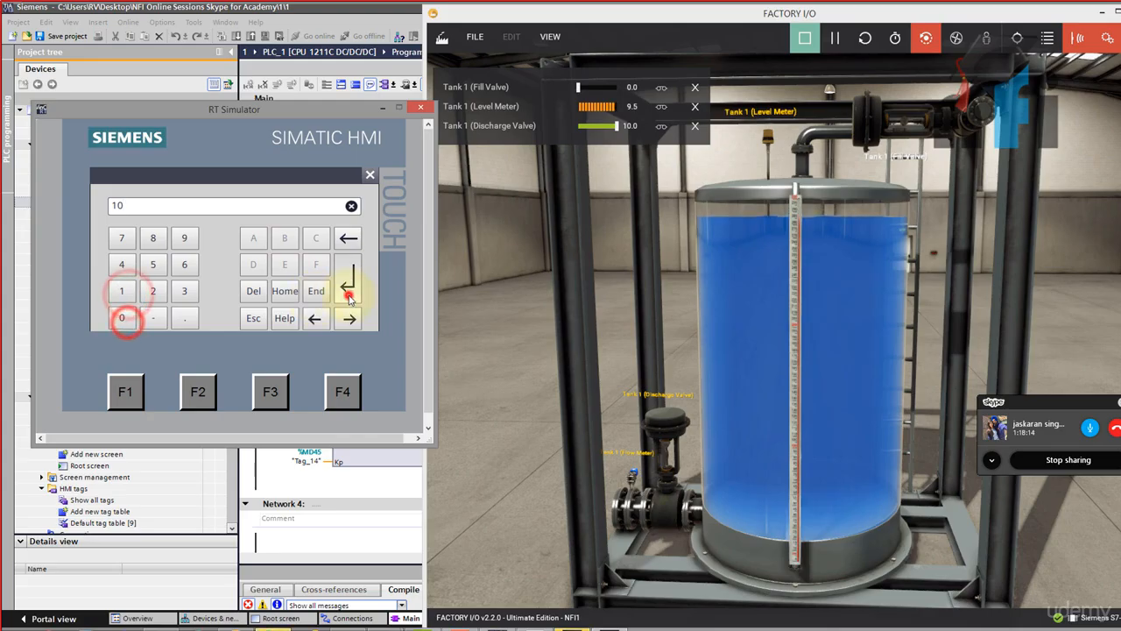
Set the simulated HMI's Set Point to 10 and reopen the Proportional Control Logic block in TIA Portal
left_click(350, 289)
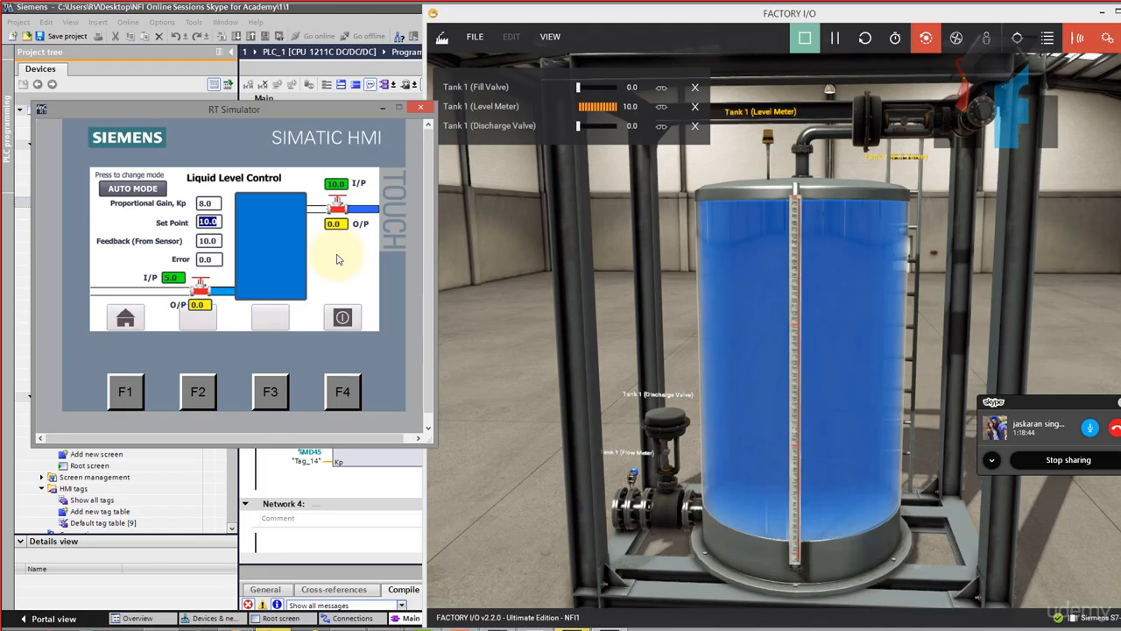
left_click(359, 497)
double_click(363, 314)
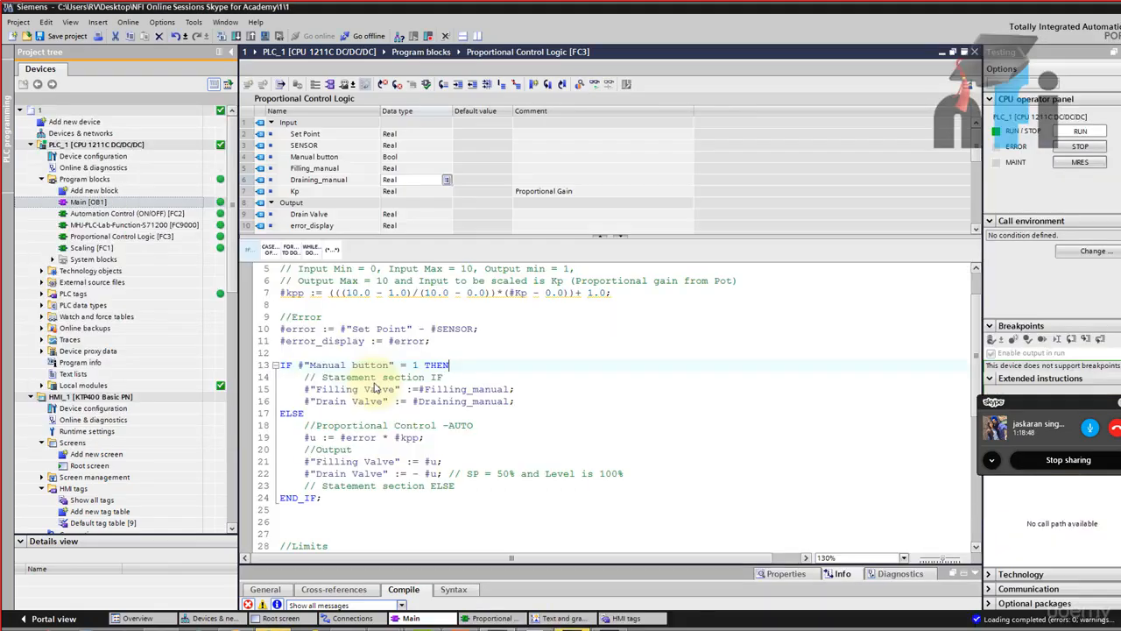
left_click(530, 368)
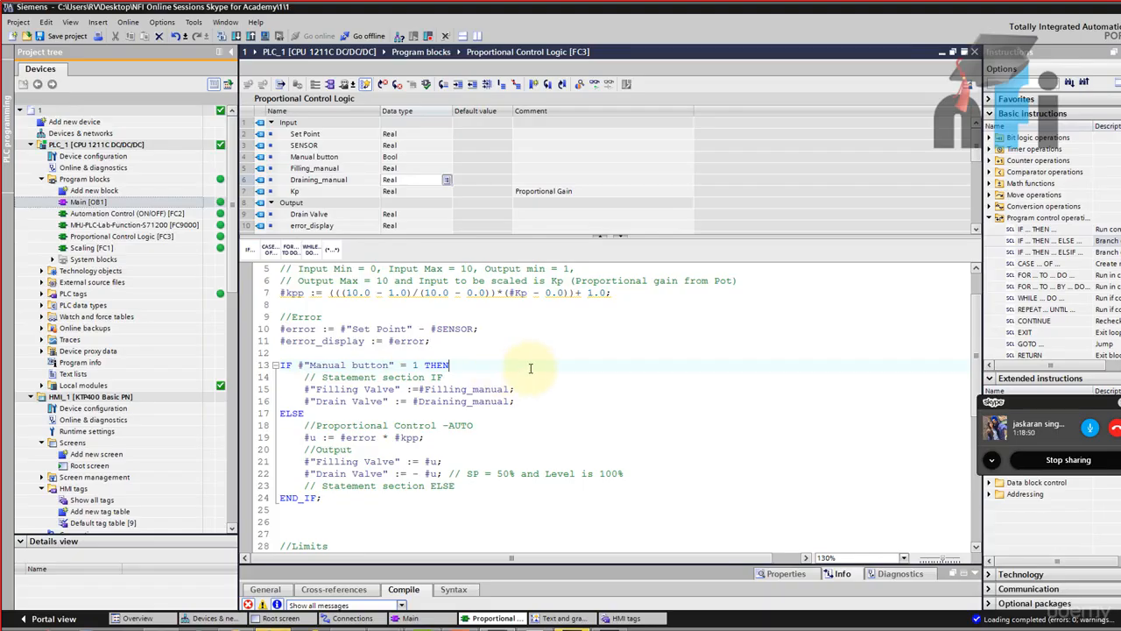
scroll(530, 368, "down", 2)
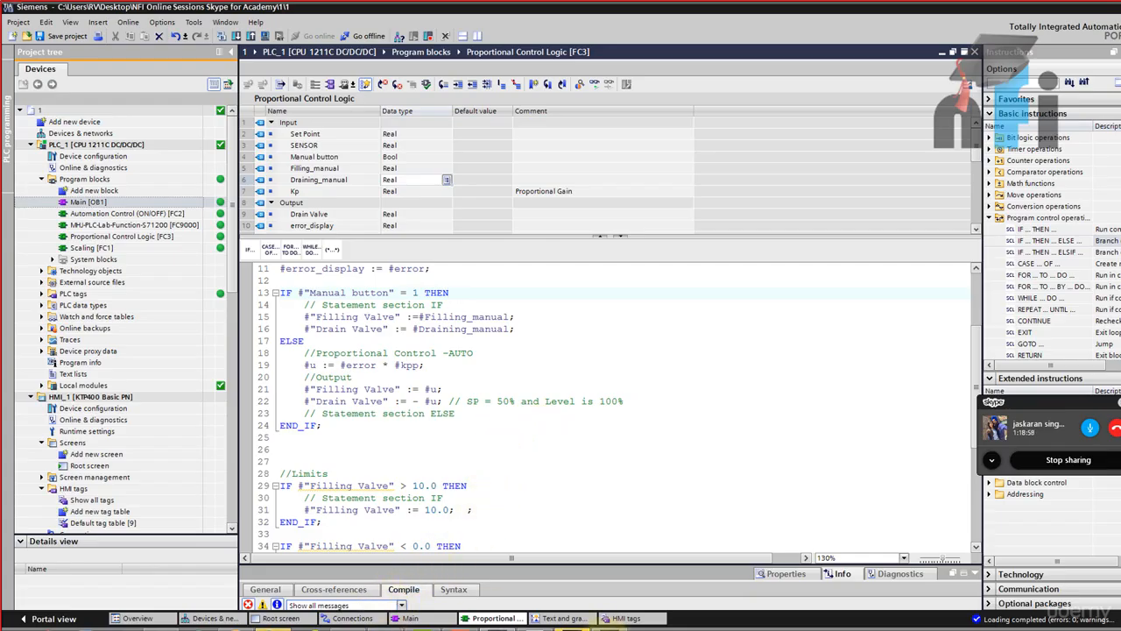
left_click(591, 629)
Switch to PowerPoint 2013 and create a blank presentation
left_click(231, 629)
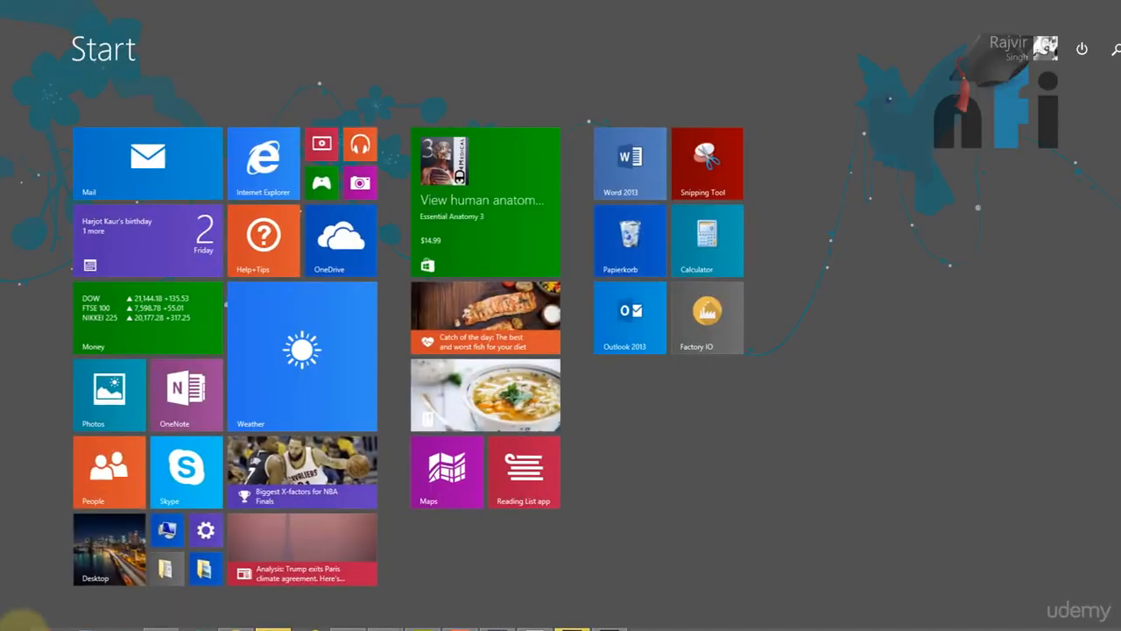
type("powerPoint 2013")
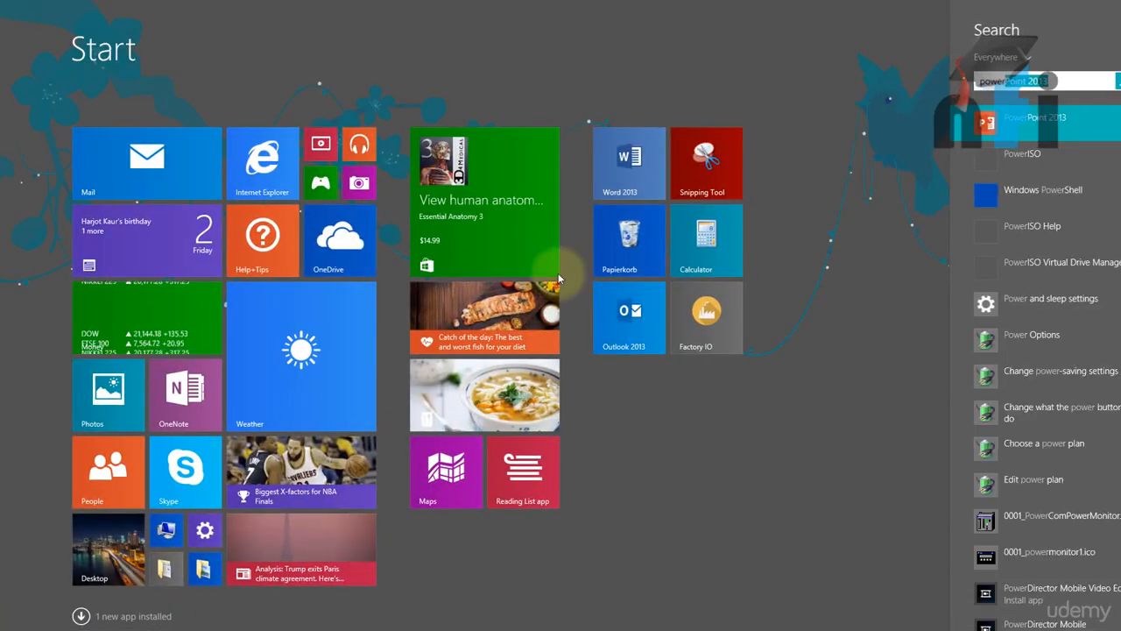
key("Return")
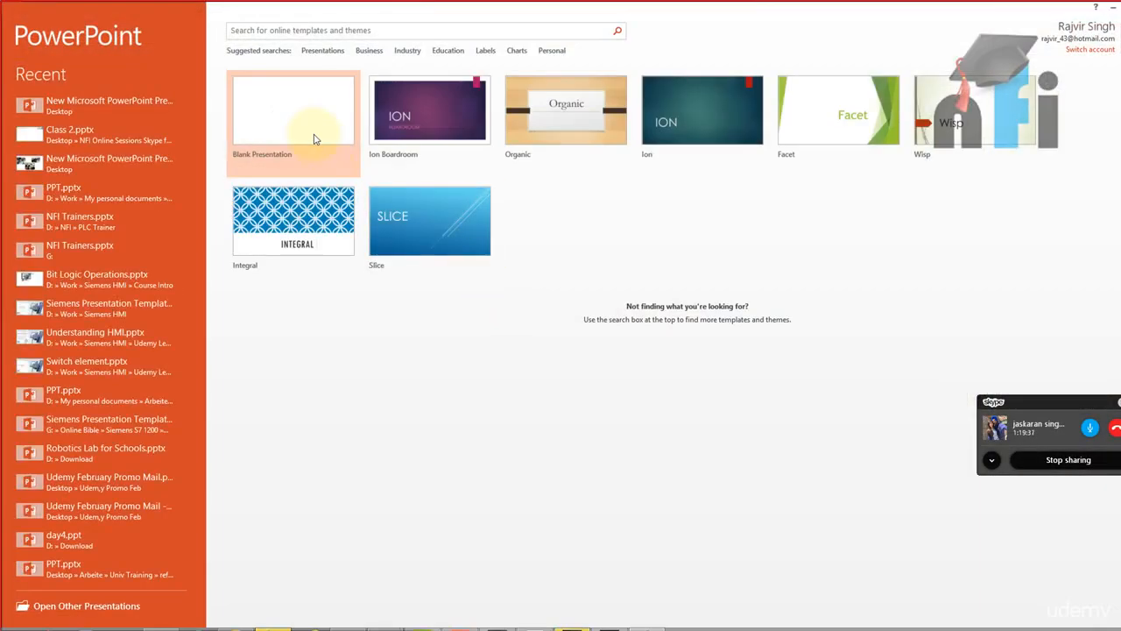
left_click(295, 133)
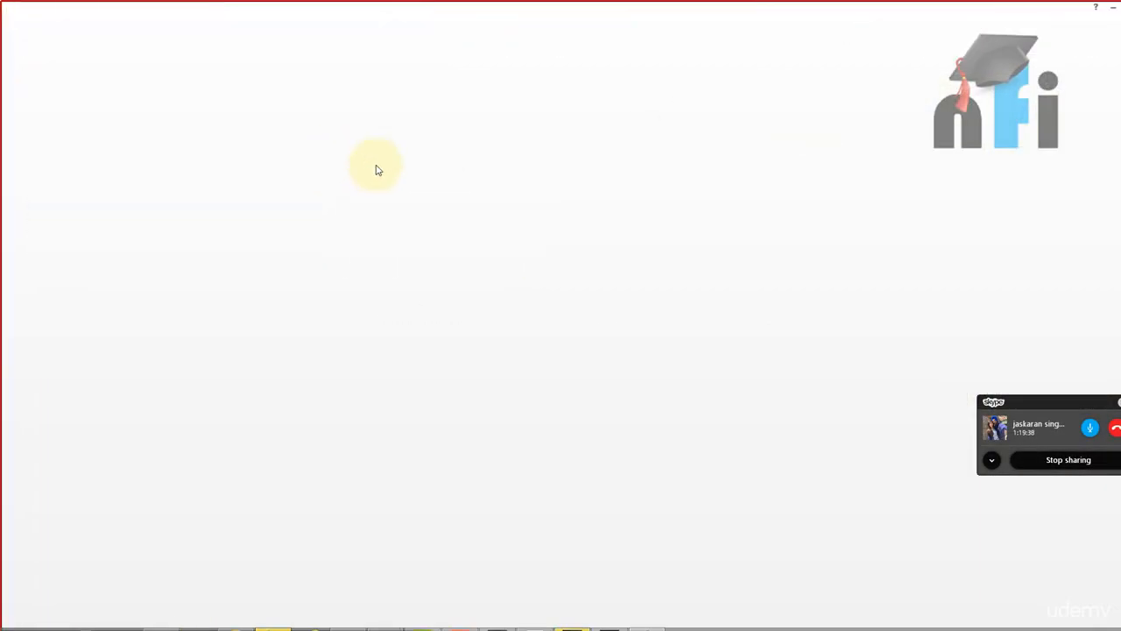
Delete the title and subtitle placeholders from the first slide
left_click(487, 190)
key("Delete")
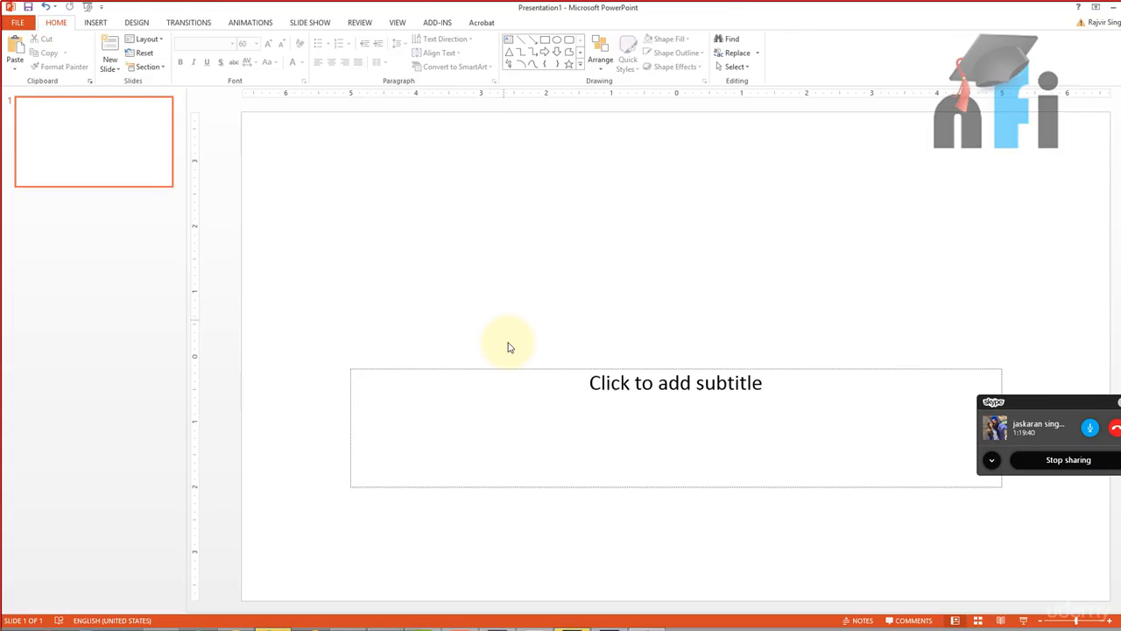
left_click(513, 369)
key("Delete")
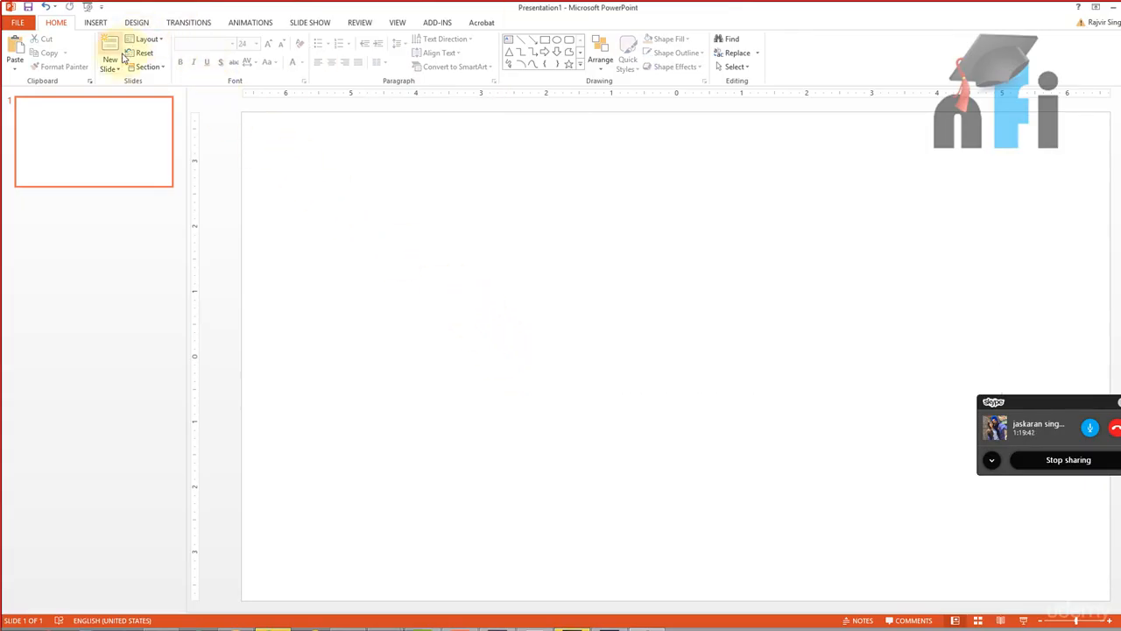
Draw a tall upright rectangle left of the slide's centre to represent the tank
left_click(136, 22)
left_click(95, 23)
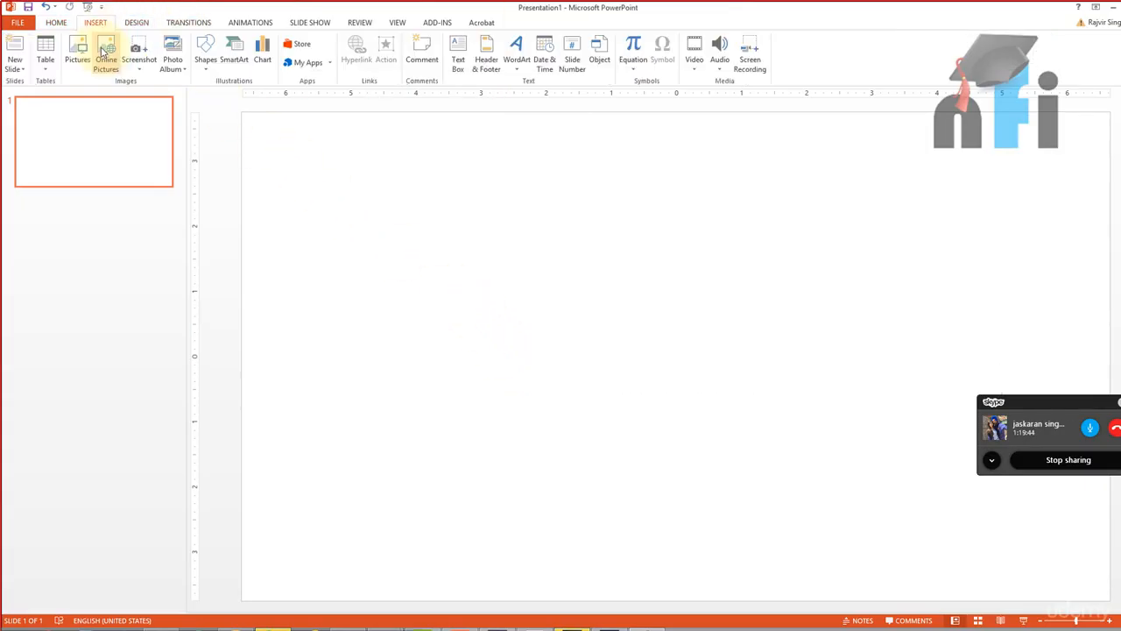
left_click(206, 54)
left_click(235, 102)
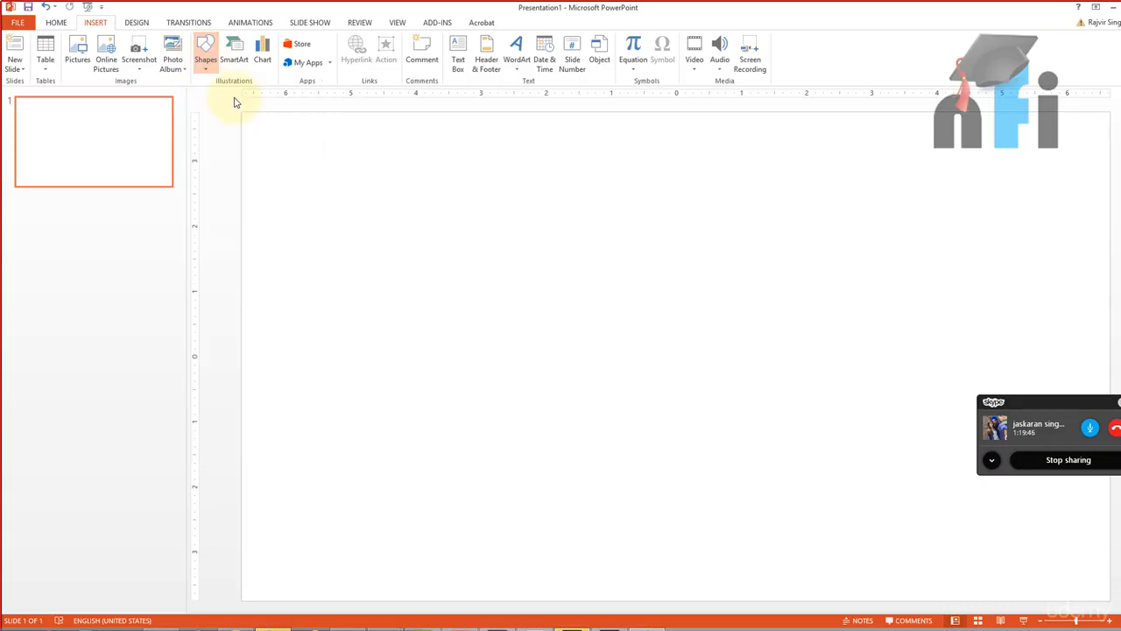
left_click_drag(419, 205, 584, 507)
left_click(621, 462)
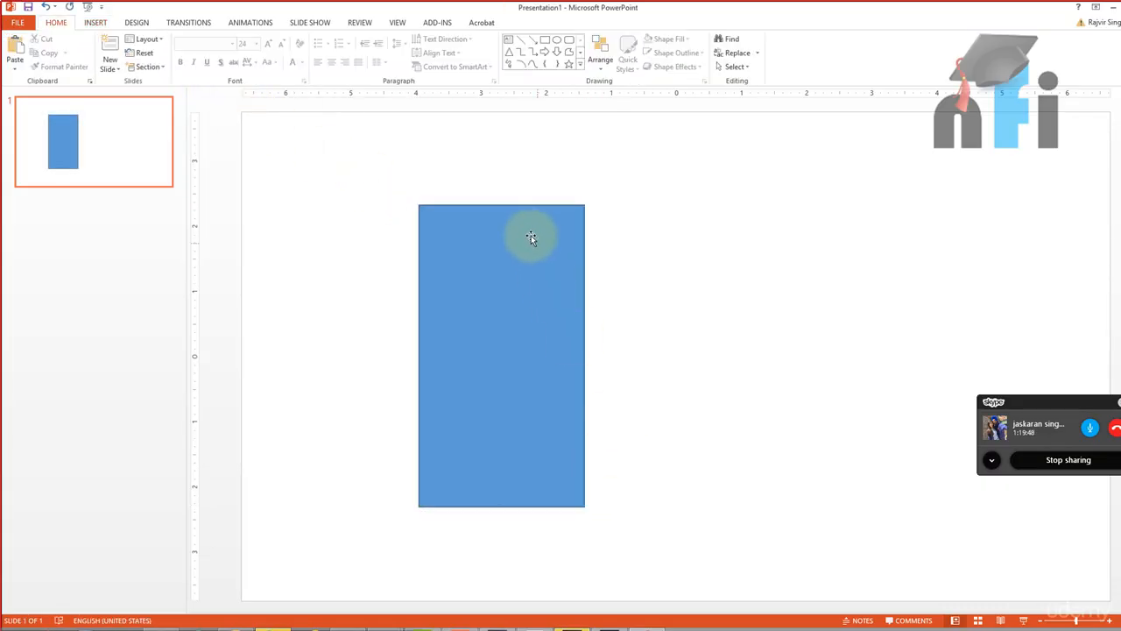
Add a thin horizontal bar, 0.96" wide and 0.11" high, extending right from the tank's upper right side, keeping its blue style
left_click(516, 233)
left_click_drag(560, 347, 762, 370)
left_click_drag(688, 520, 683, 227)
left_click_drag(751, 223, 645, 220)
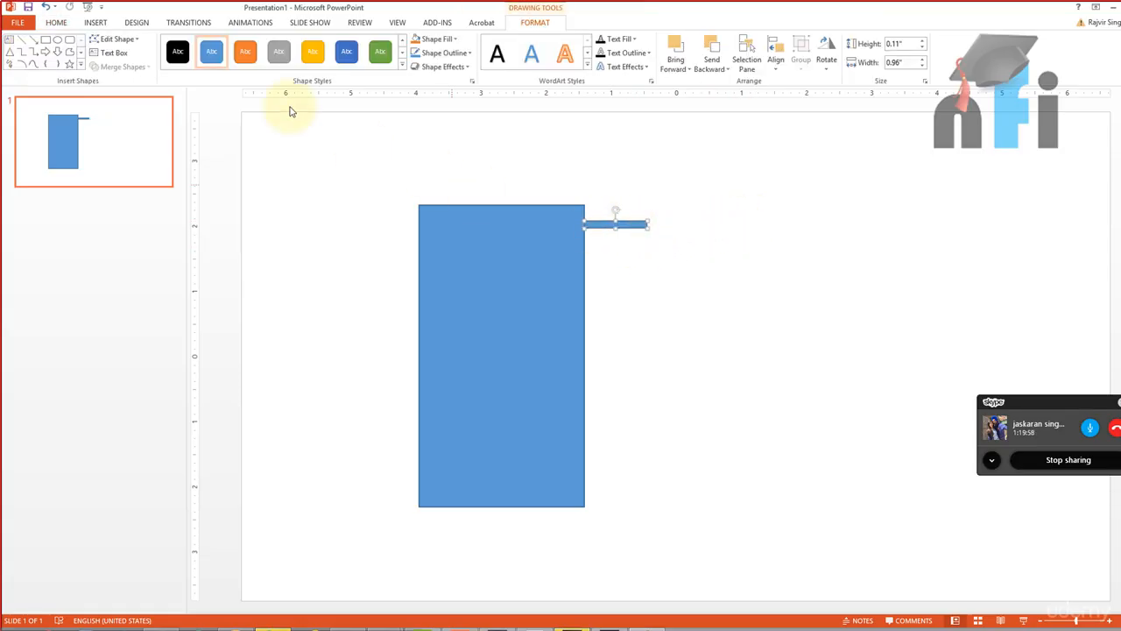
left_click(177, 52)
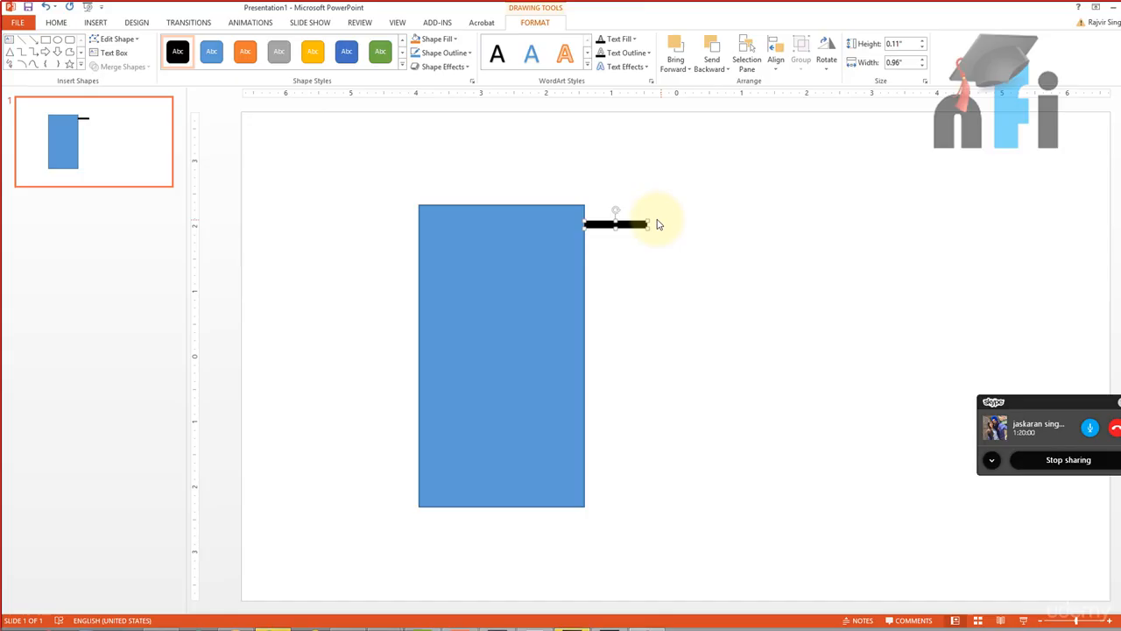
key("ctrl+z")
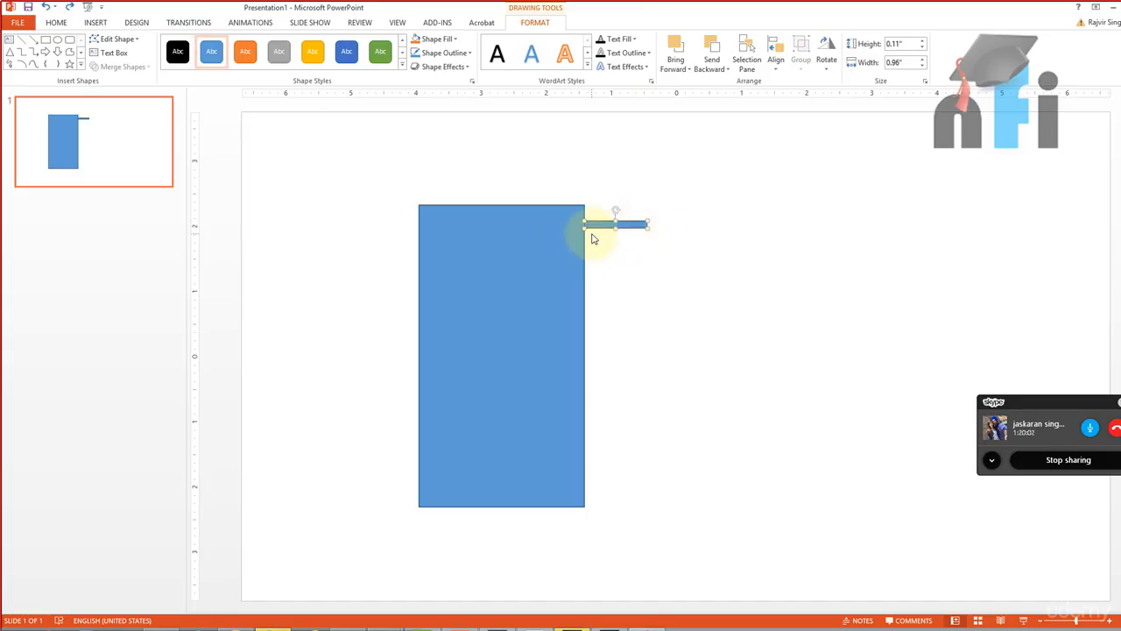
Duplicate the thin pipe bar and place the copy slightly above and to the right of the original
key("ctrl+c")
key("ctrl+v")
left_click_drag(636, 236, 694, 203)
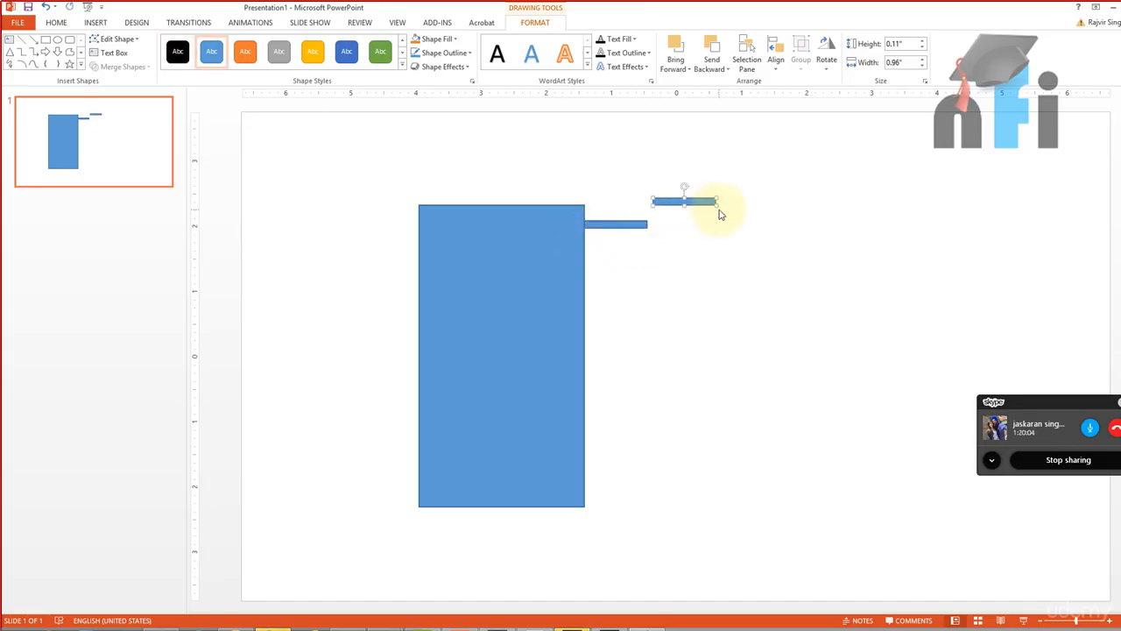